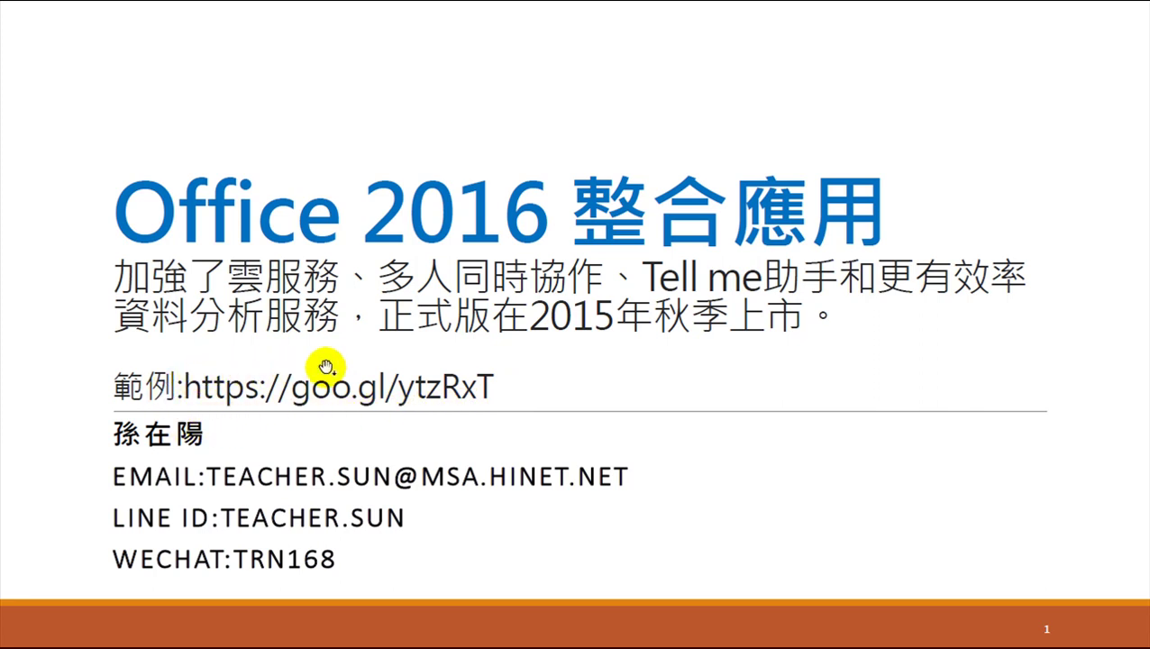
- Leave the PowerPoint slide to show the D:\Office 2016 all folder with its 11 files
left_click(505, 382)
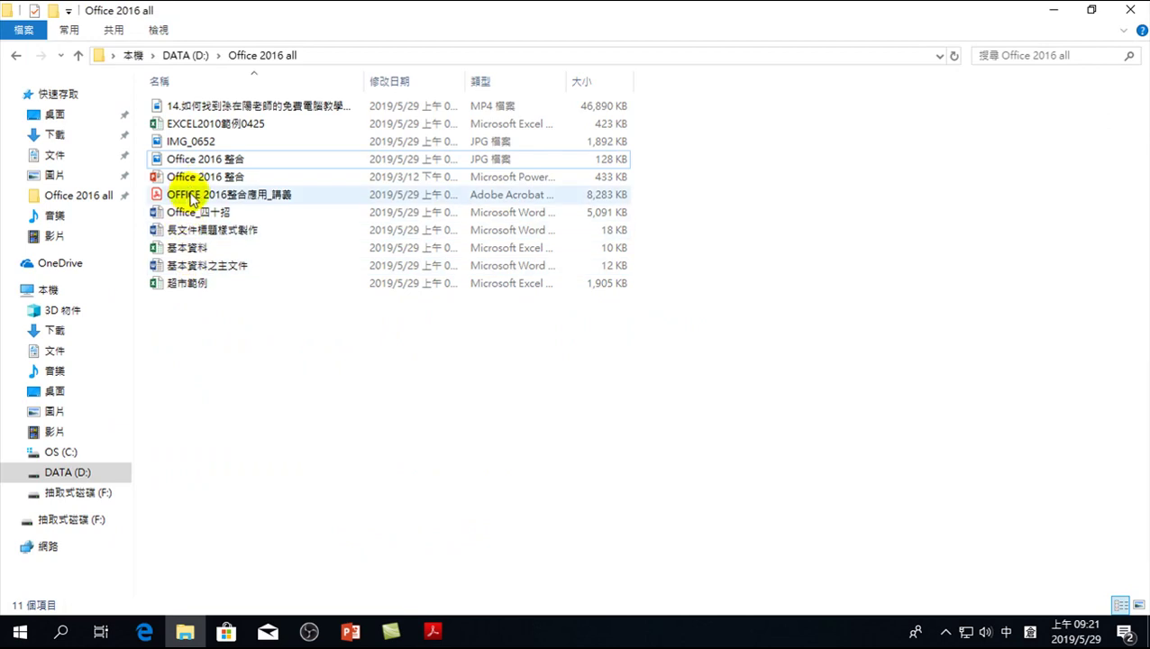
- Open the OFFICE 2016整合應用_講義 PDF and view its title page full screen with Ctrl+L
double_click(192, 198)
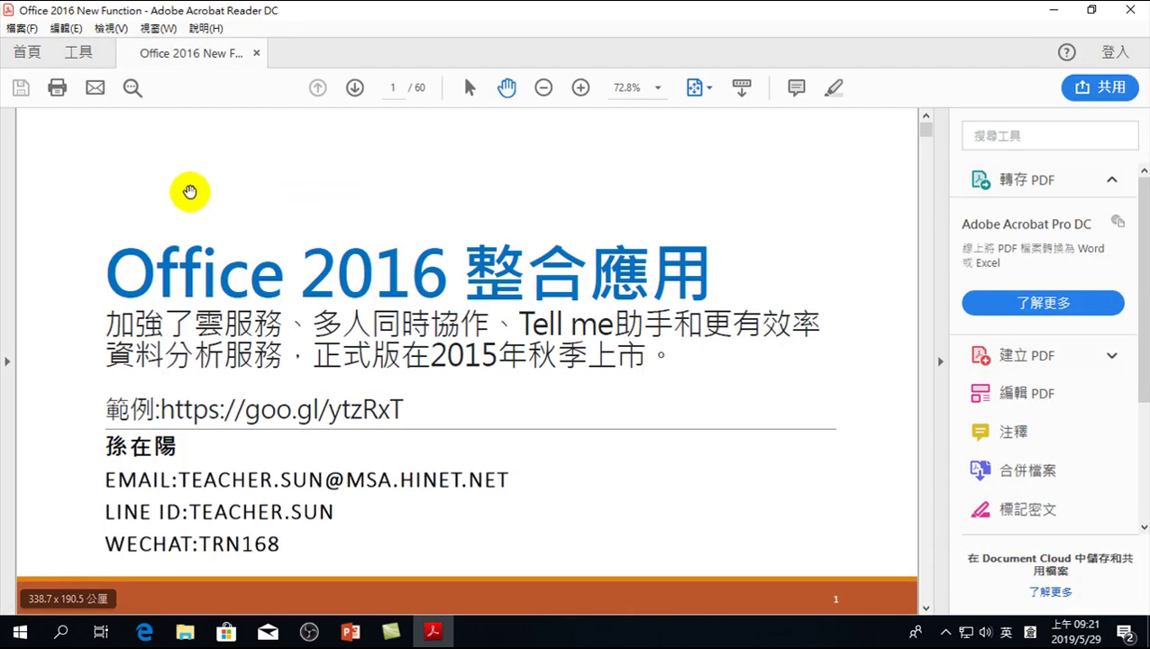
key("ctrl+l")
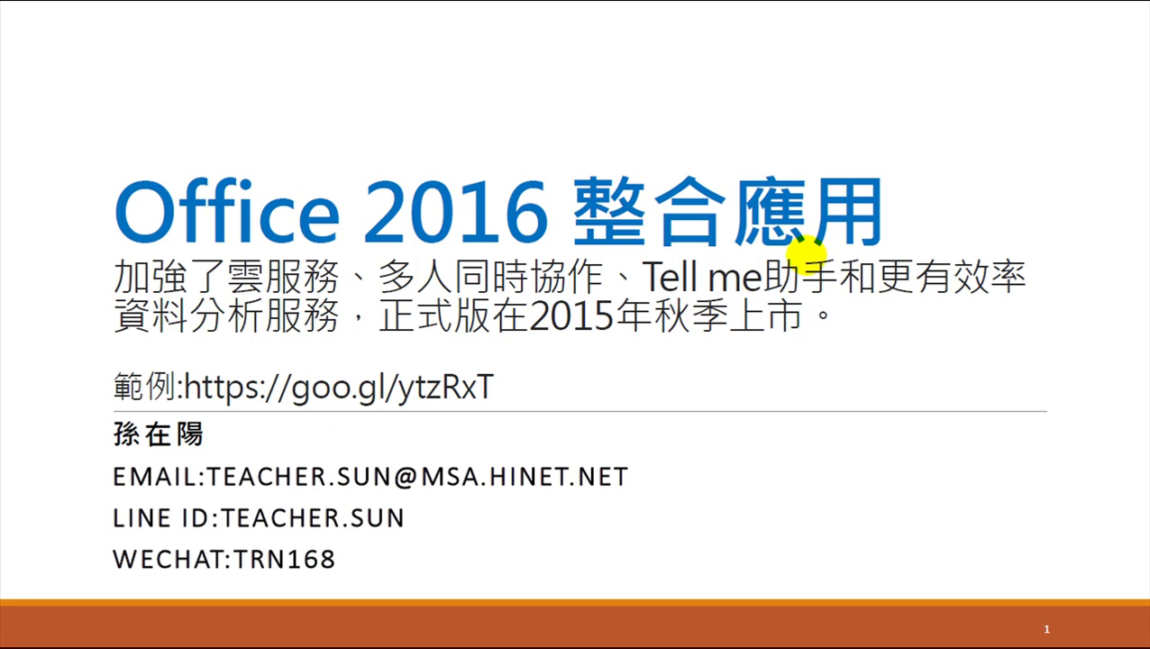
- Advance the slideshow to slide 2, about writing math equations by hand
left_click(805, 252)
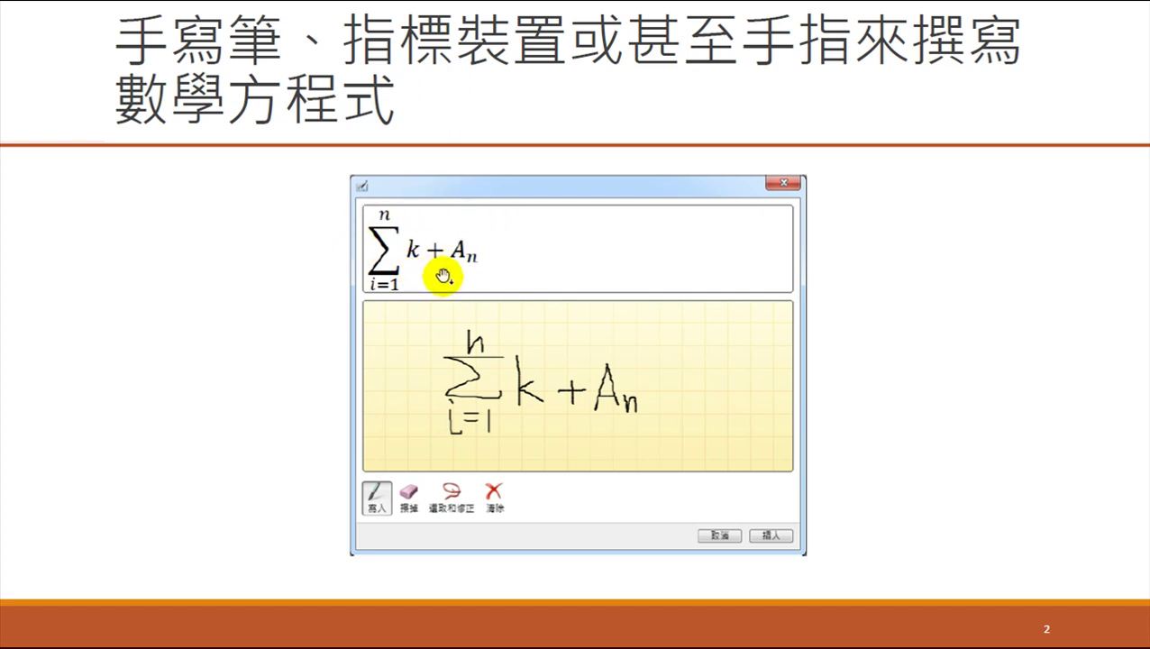
- Step through the ink equation and Office theme slides to slide 6, 資料快速分析服務
key("Right")
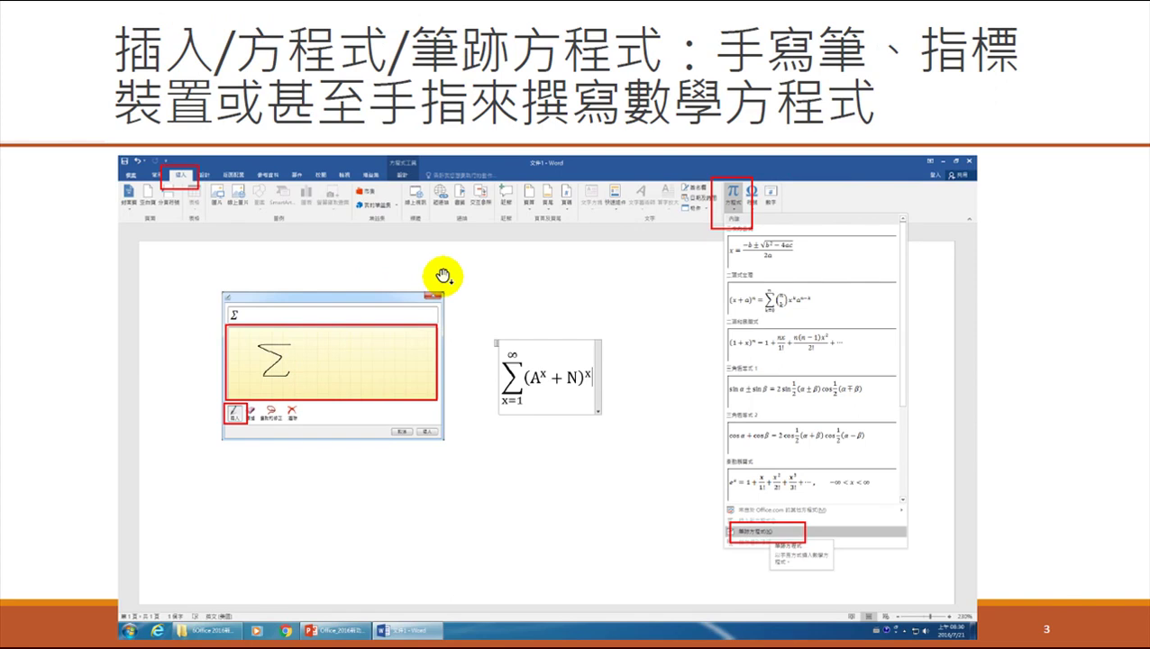
key("Right")
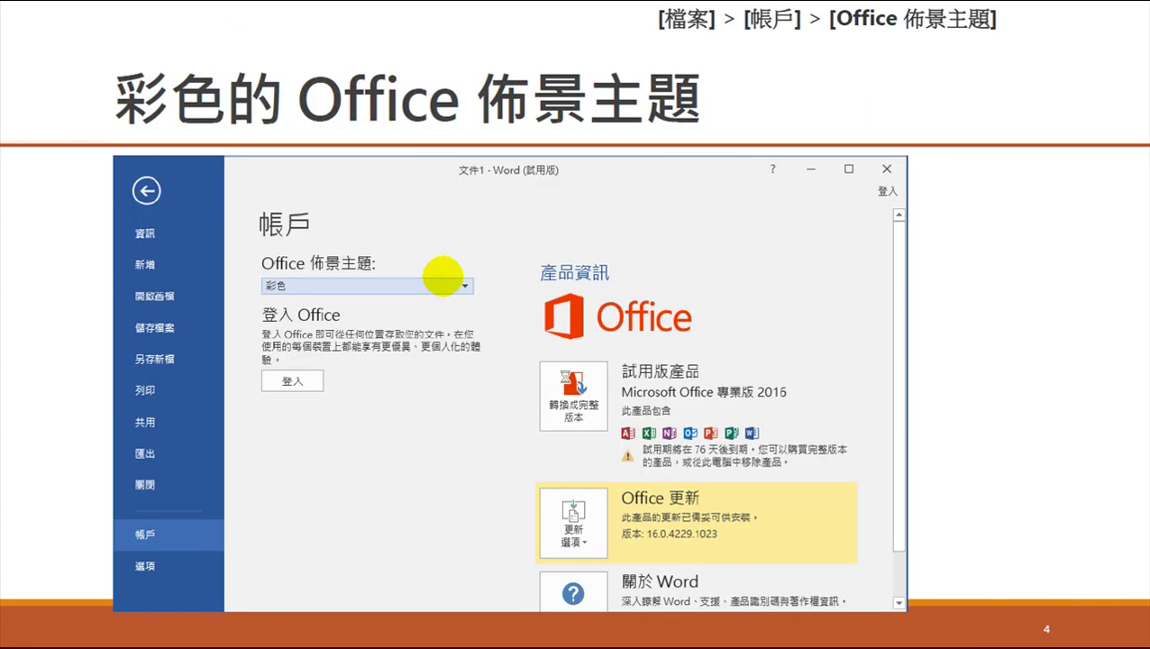
key("Right")
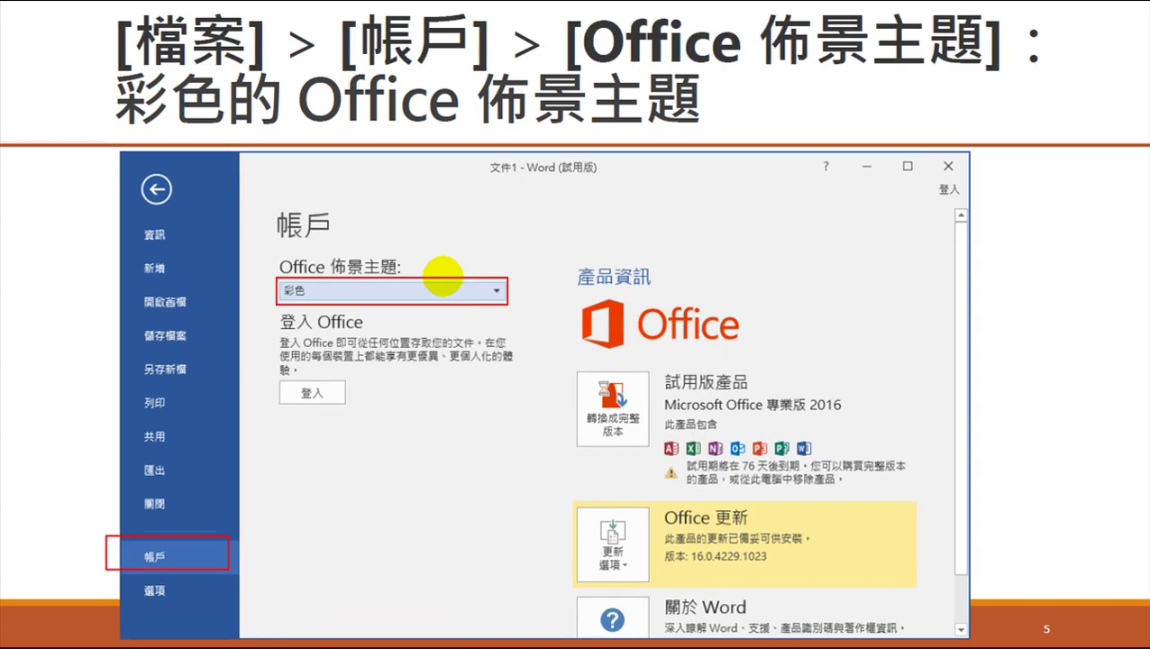
key("Right")
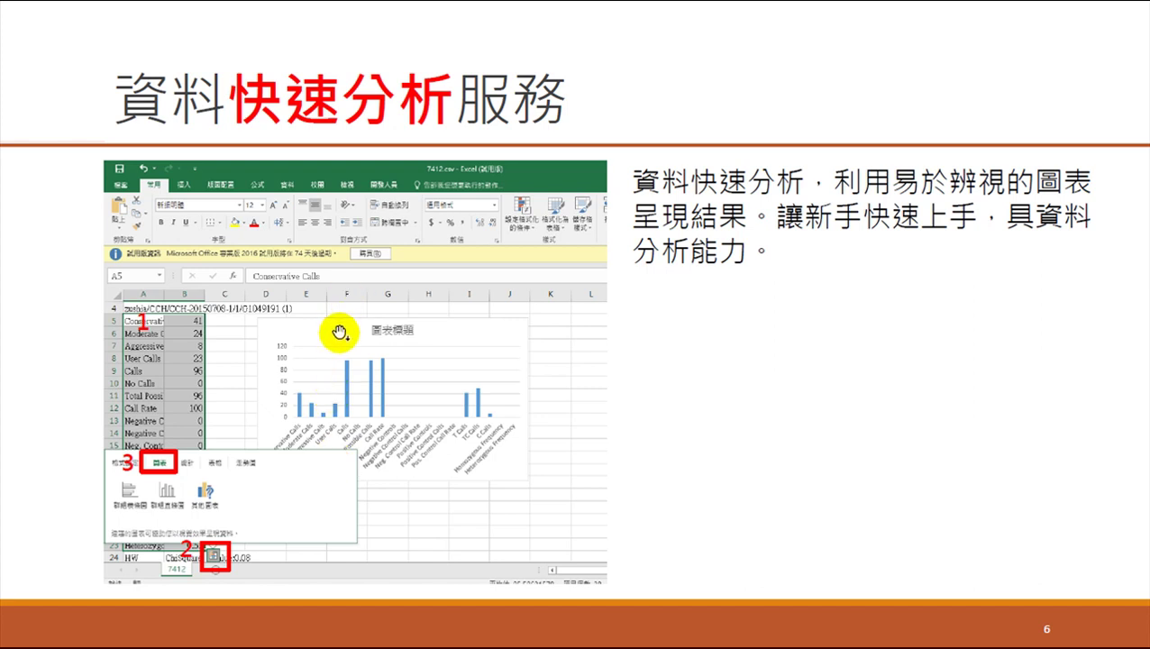
- Advance through the two online template slides to slide 9 on the redesigned ribbon
left_click(416, 348)
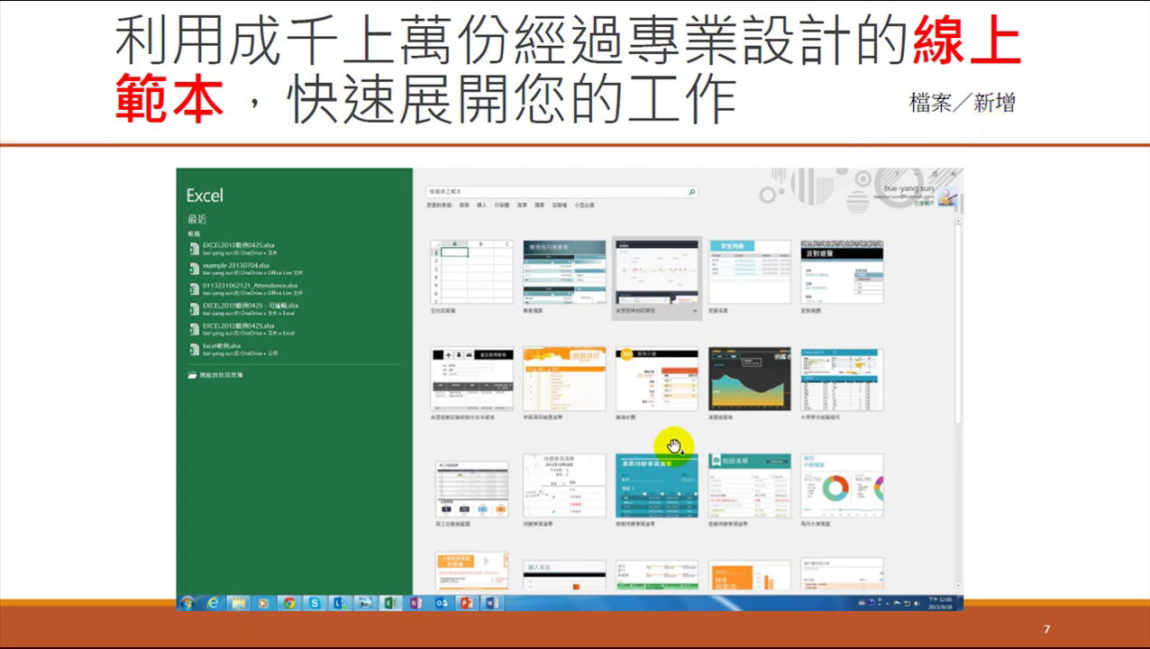
key("Right")
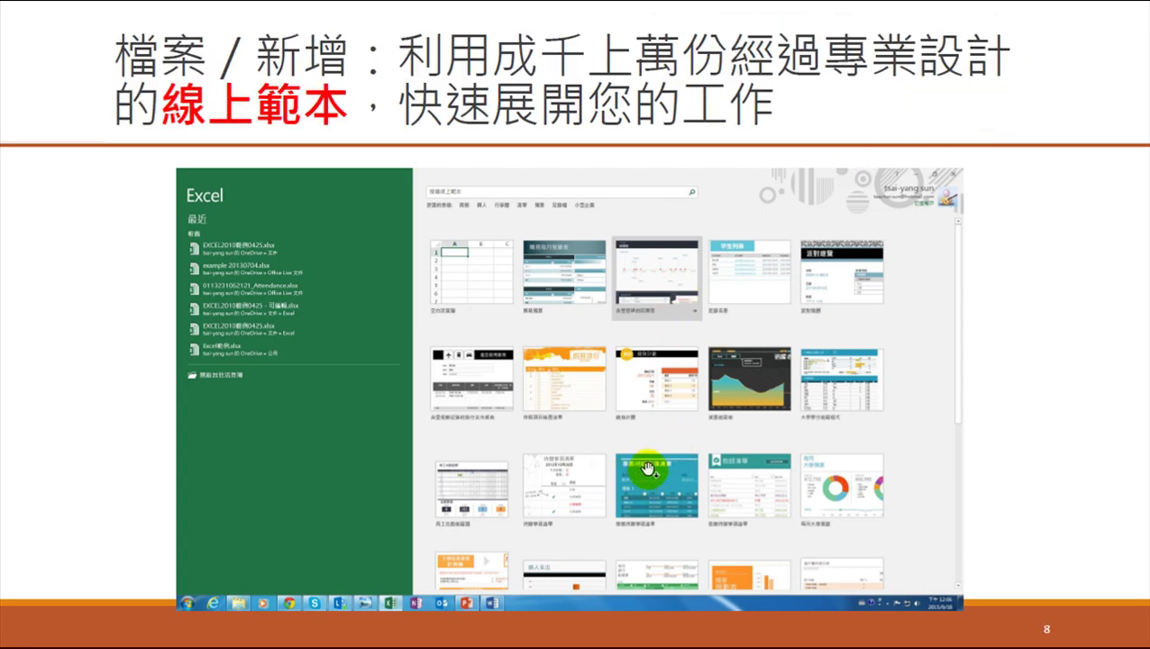
left_click(649, 460)
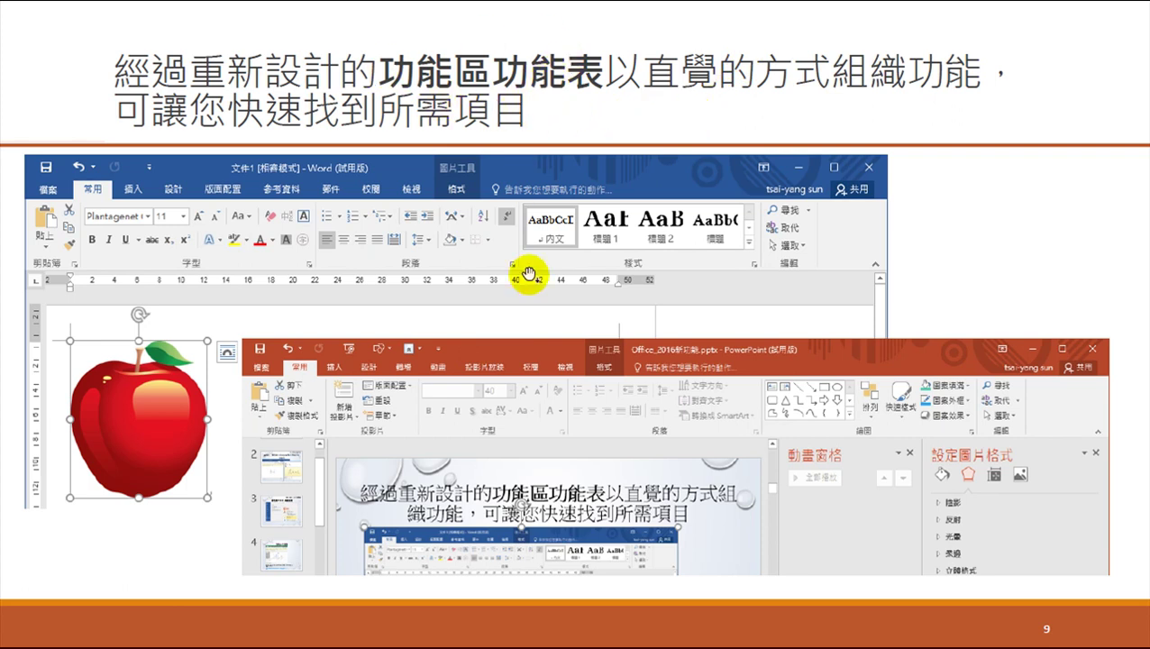
- Advance to slide 10 on the Tell me what you want to do feature
left_click(535, 319)
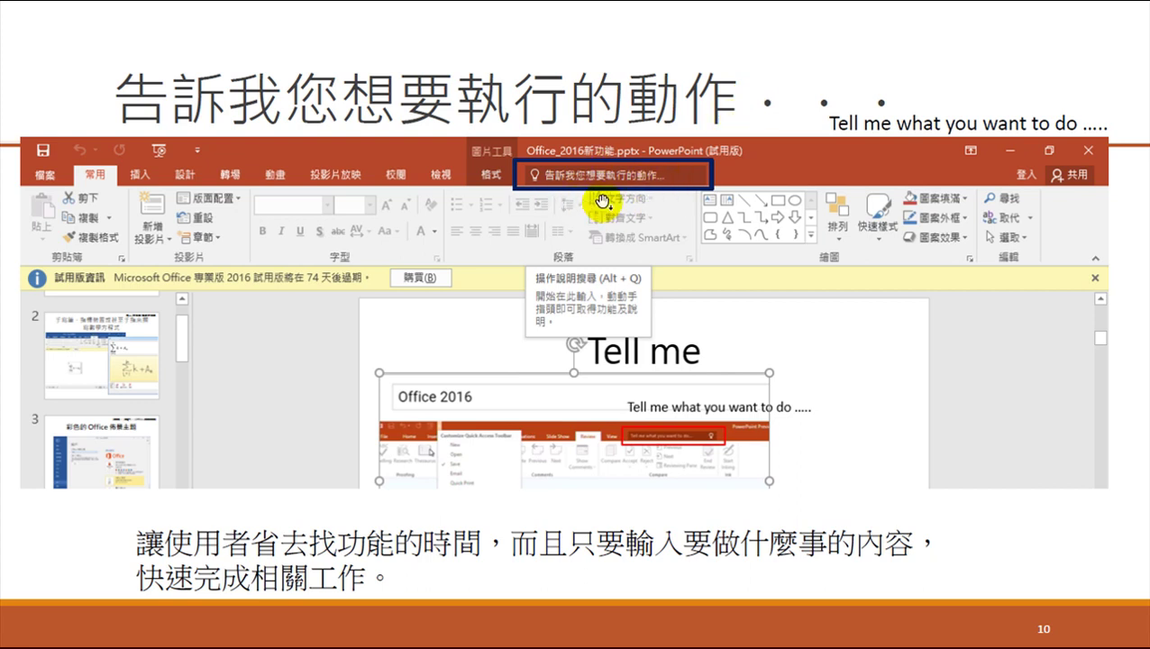
- Revisit the Tell me and 猜您想作 web search slides, then reach slide 12 on OneDrive sharing
left_click(595, 436)
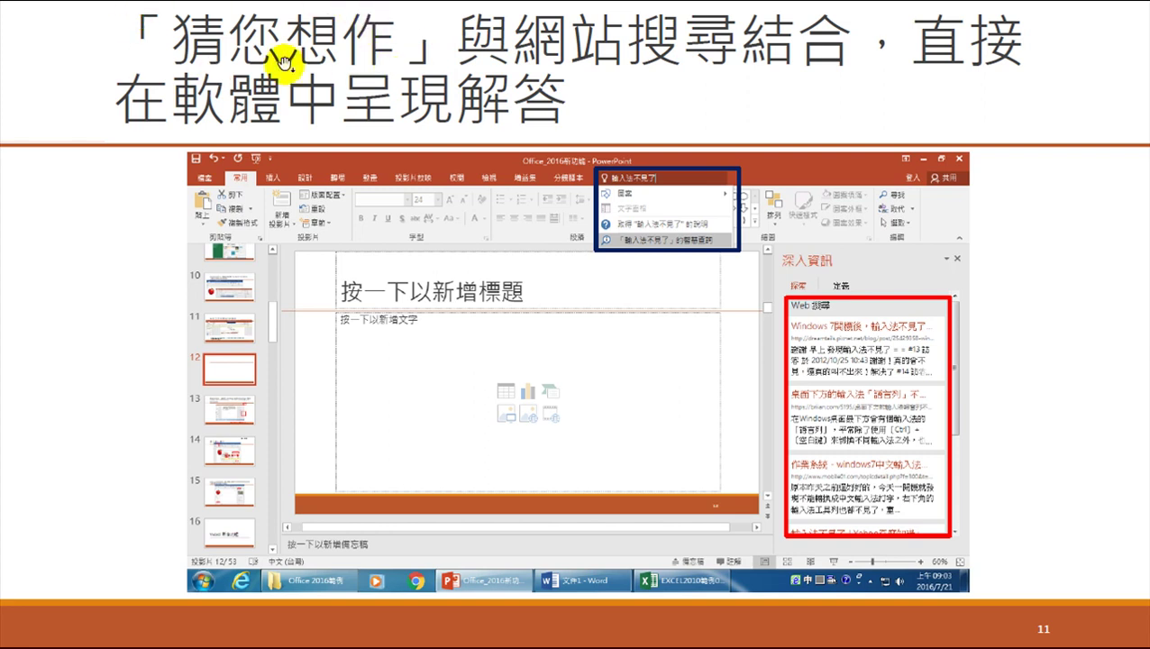
left_click(583, 278)
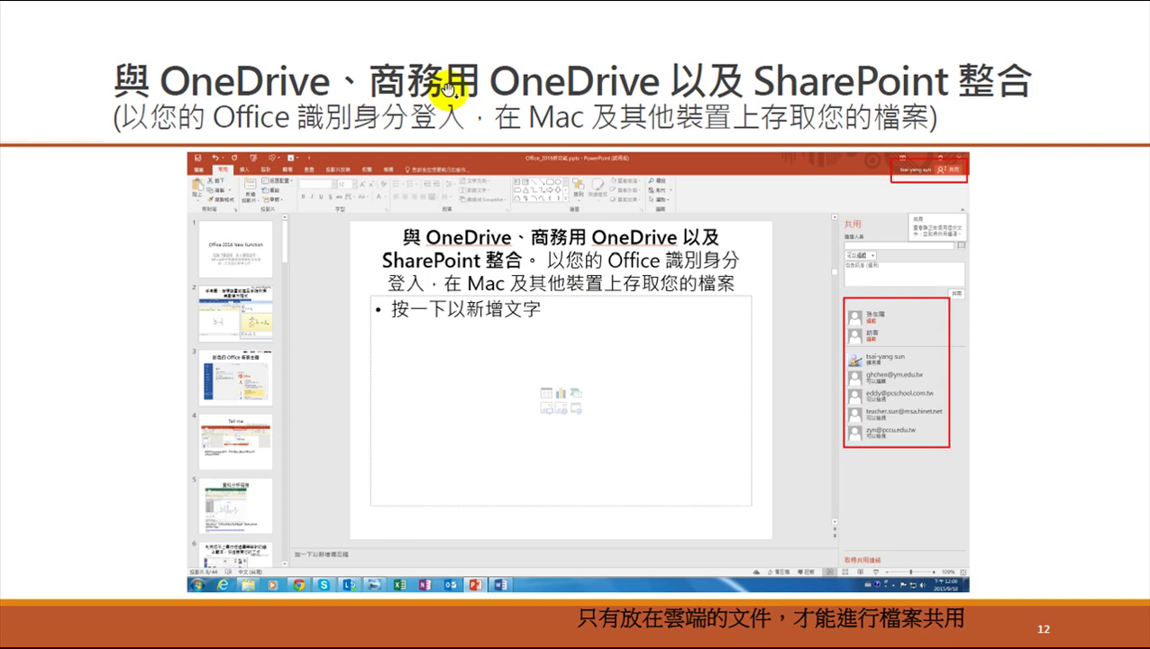
key("Page_Up")
key("Page_Up")
key("Page_Up")
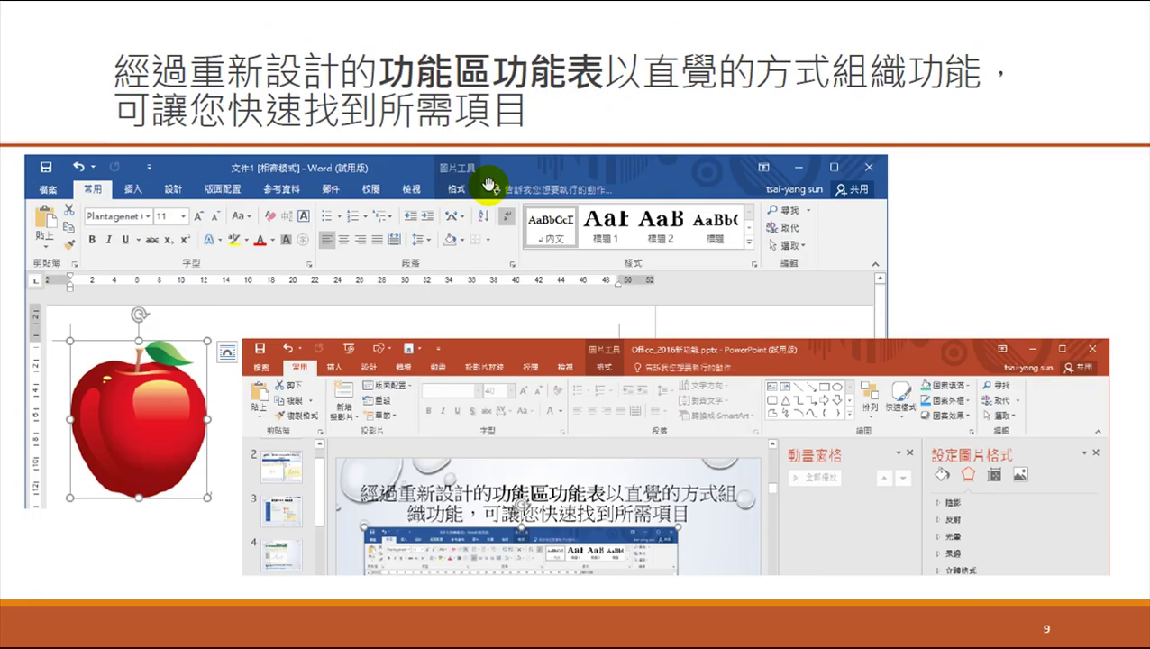
key("Page_Down")
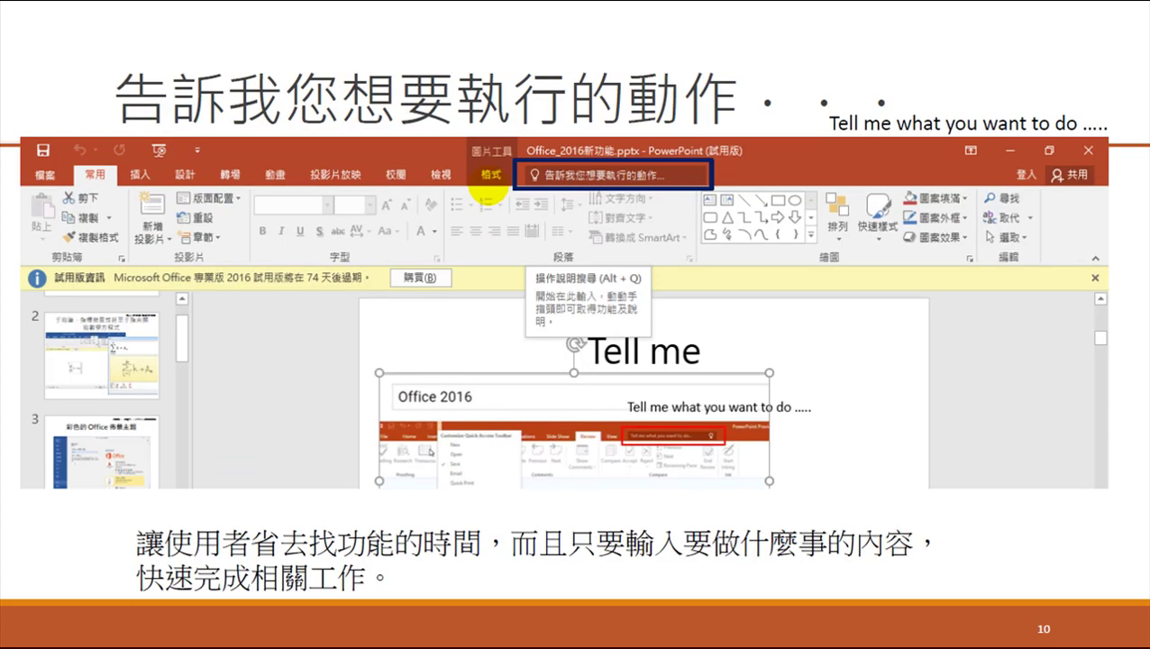
key("Page_Down")
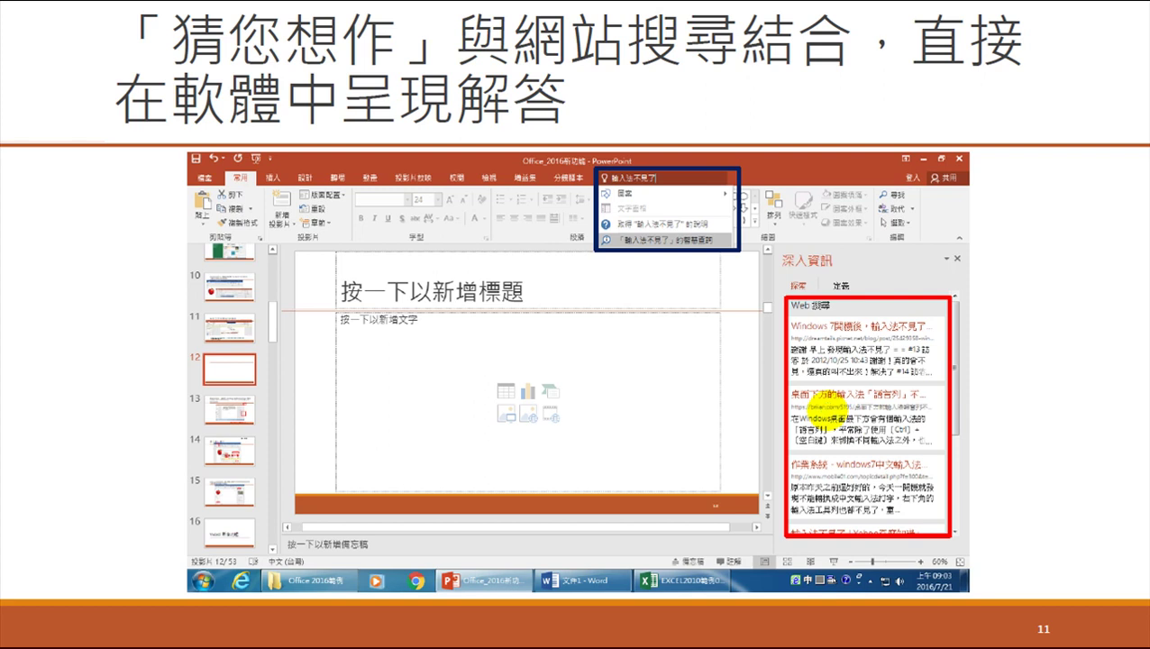
left_click(807, 410)
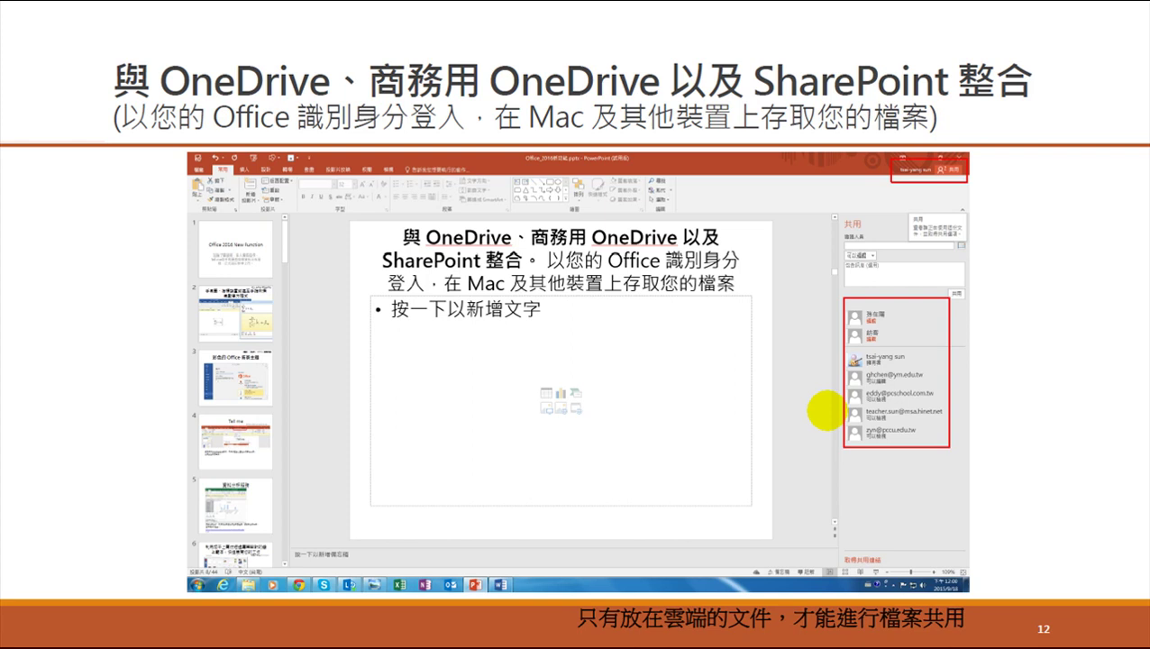
- Advance through the sharing and Save As slides to slide 16, 插入線上圖片
left_click(826, 411)
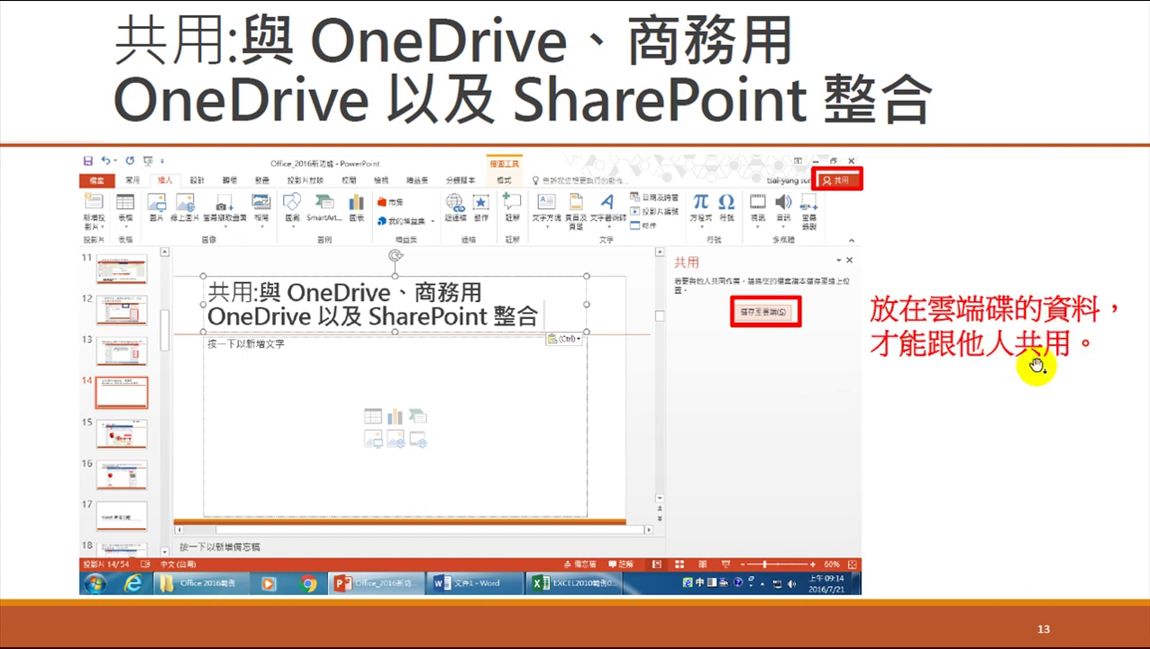
left_click(1036, 365)
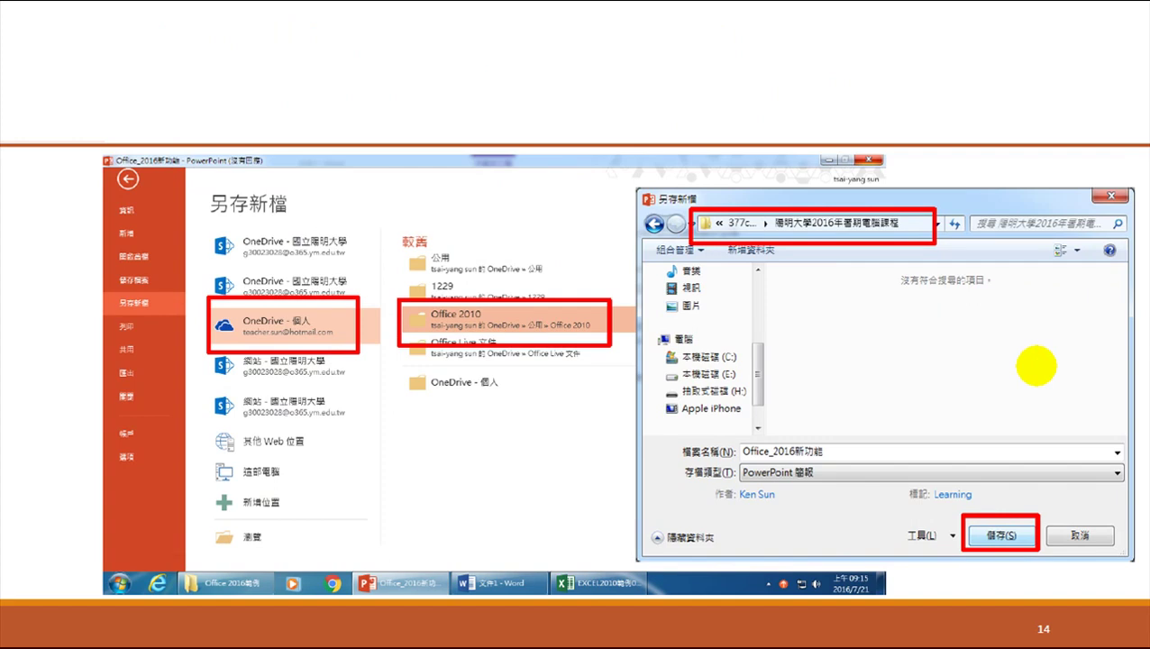
left_click(1037, 365)
left_click(1036, 365)
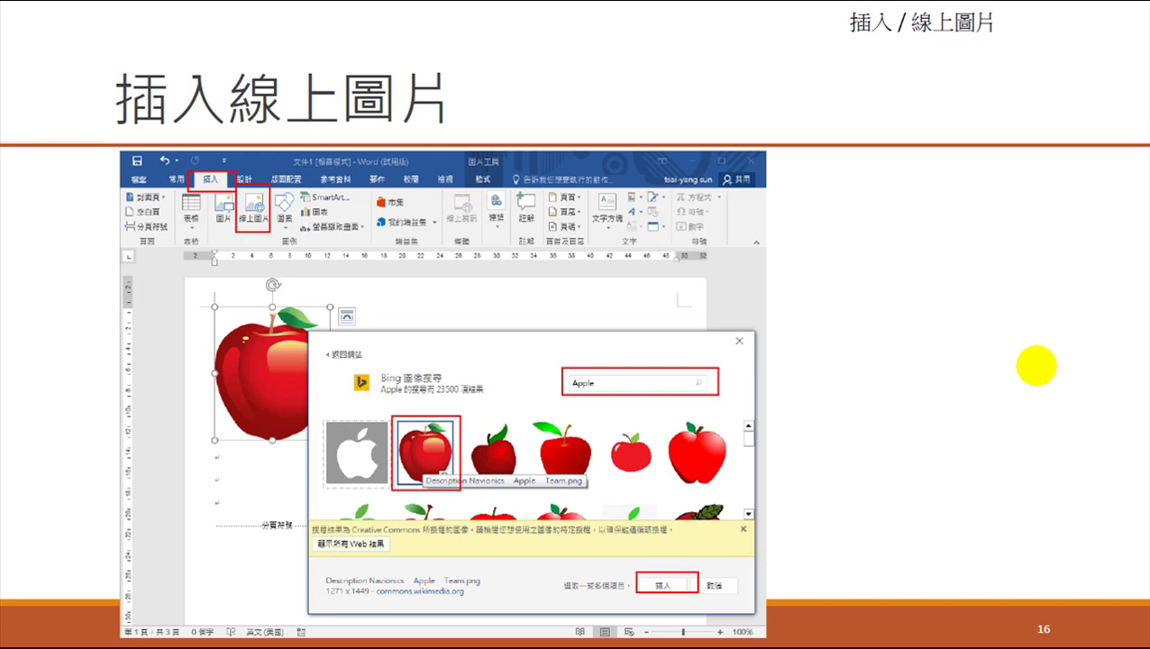
- Go forward to slide 18 on file summary, then back to slide 17 on Smart Lookup
left_click(1036, 365)
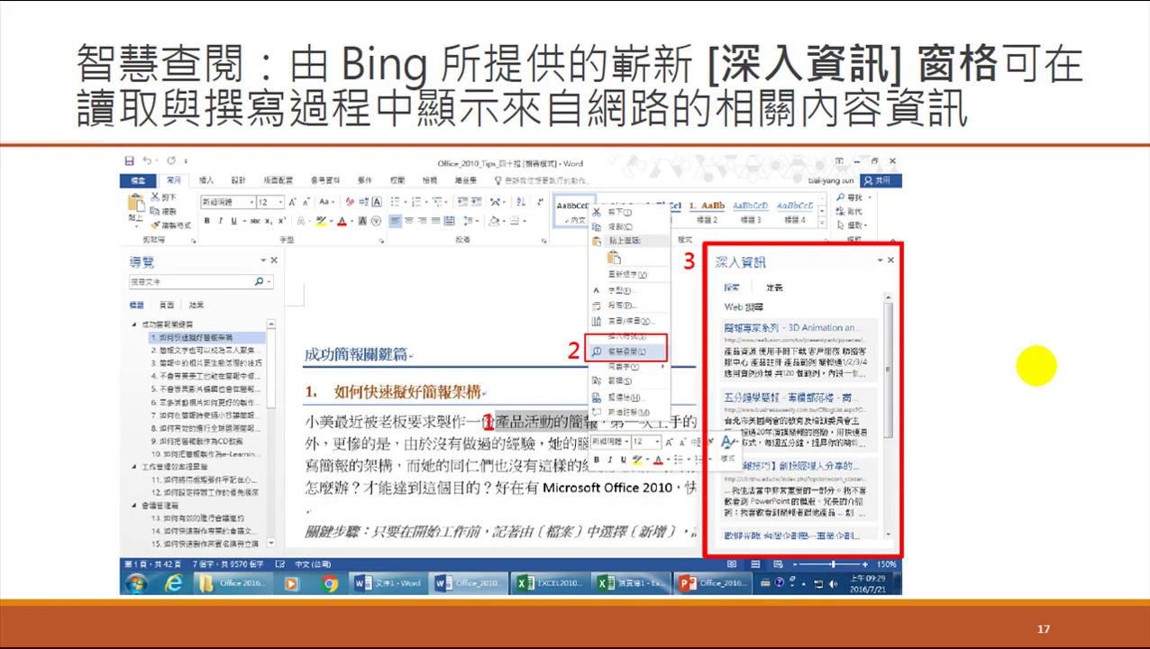
left_click(1036, 365)
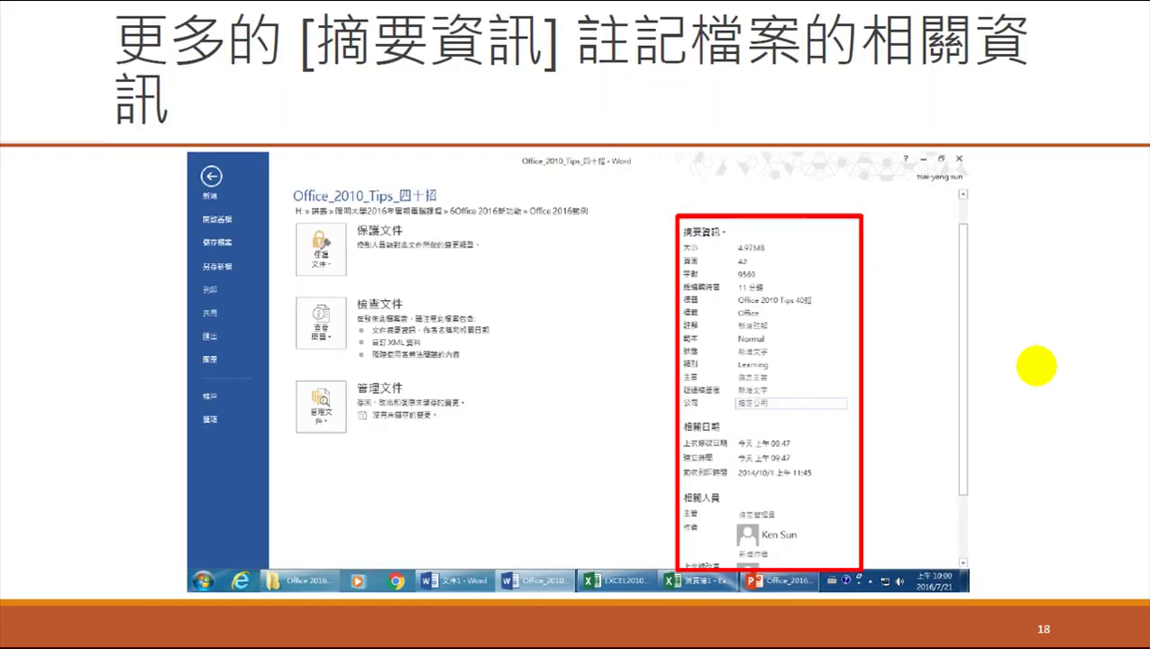
key("Left")
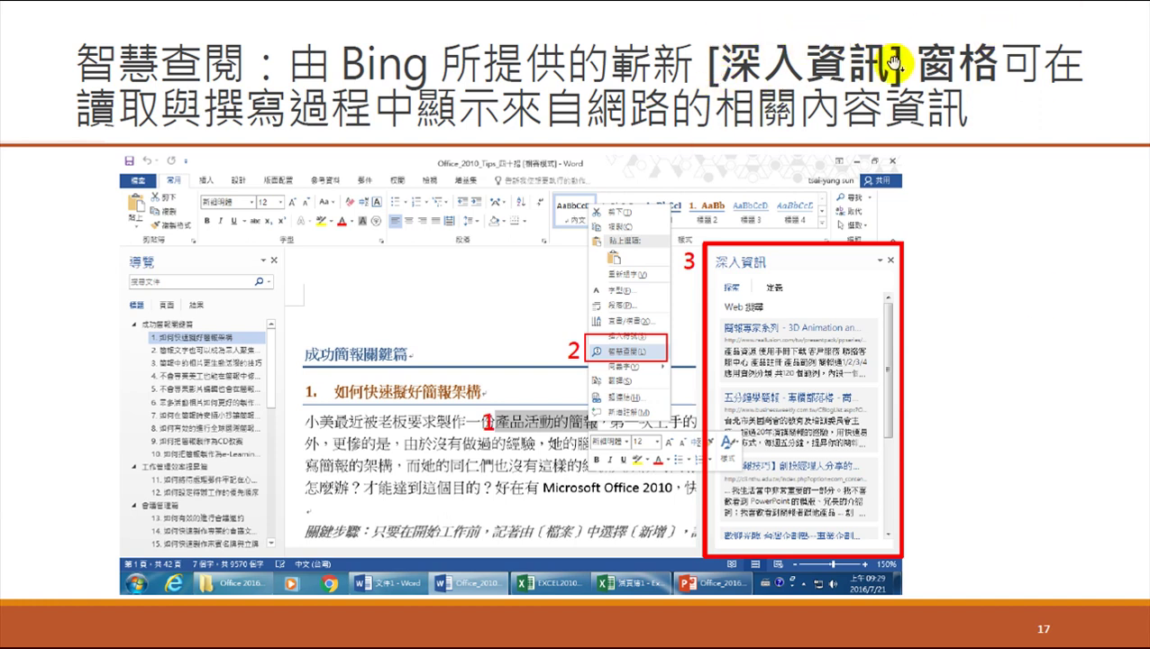
- Advance past the file summary slide 18 to the Word 新增功能 section slide
left_click(829, 79)
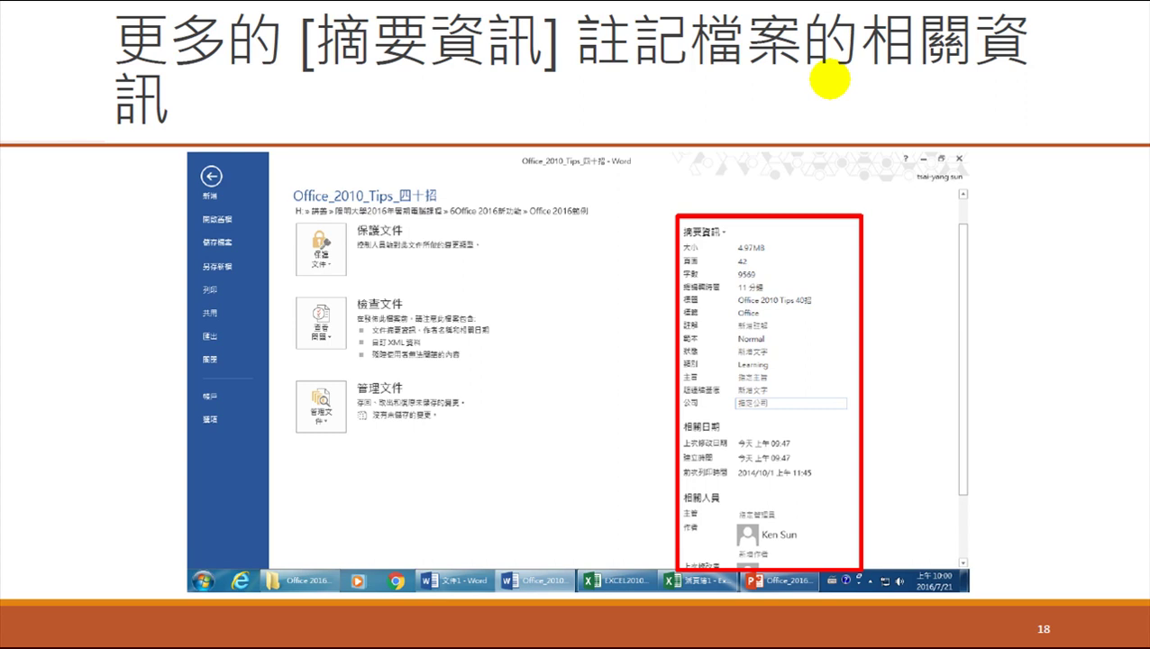
key("Right")
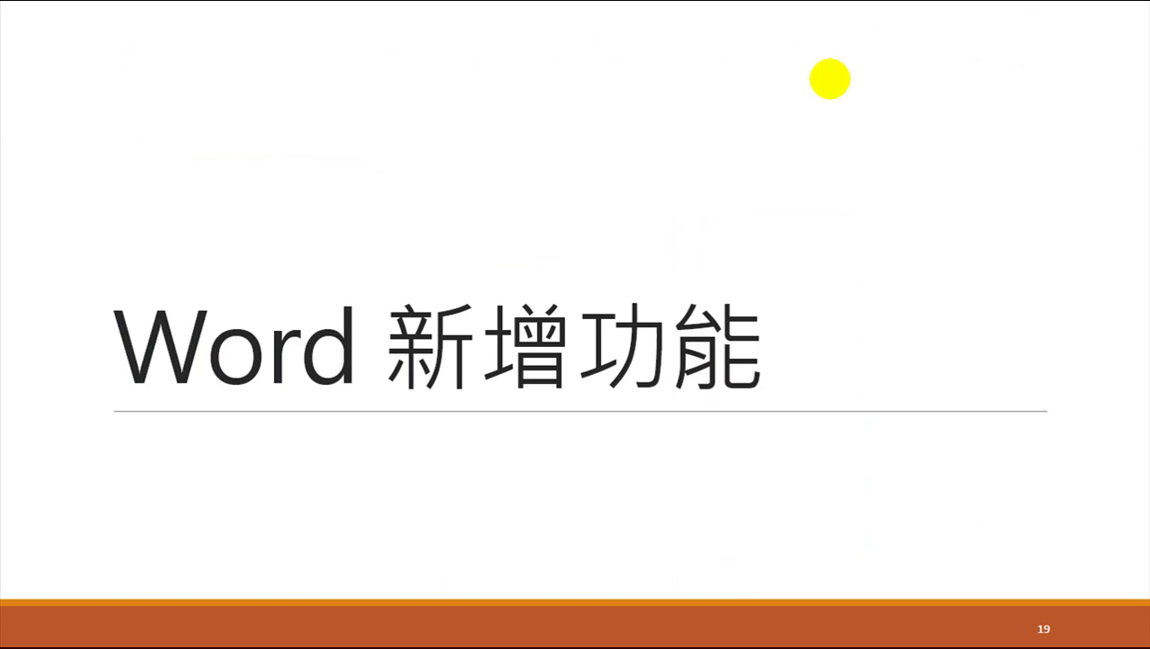
- Page forward through the Word new-feature slides to slide 28, the white-on-black read-mode page
key("Right")
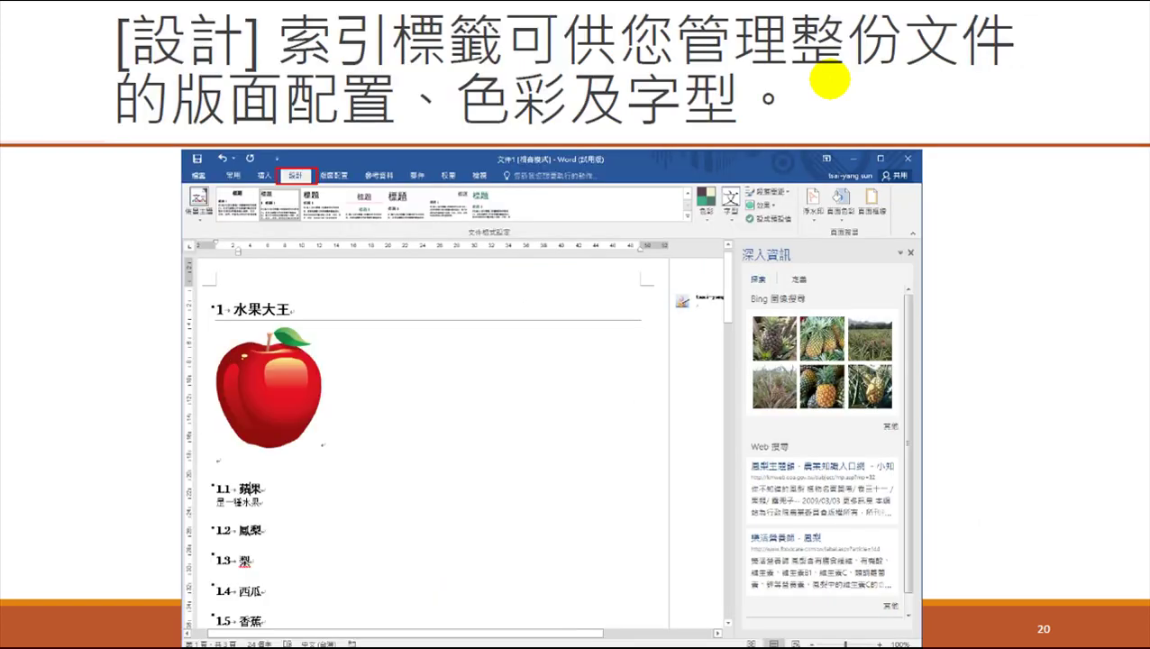
key("Right")
key("Right")
key("Right")
key("Right")
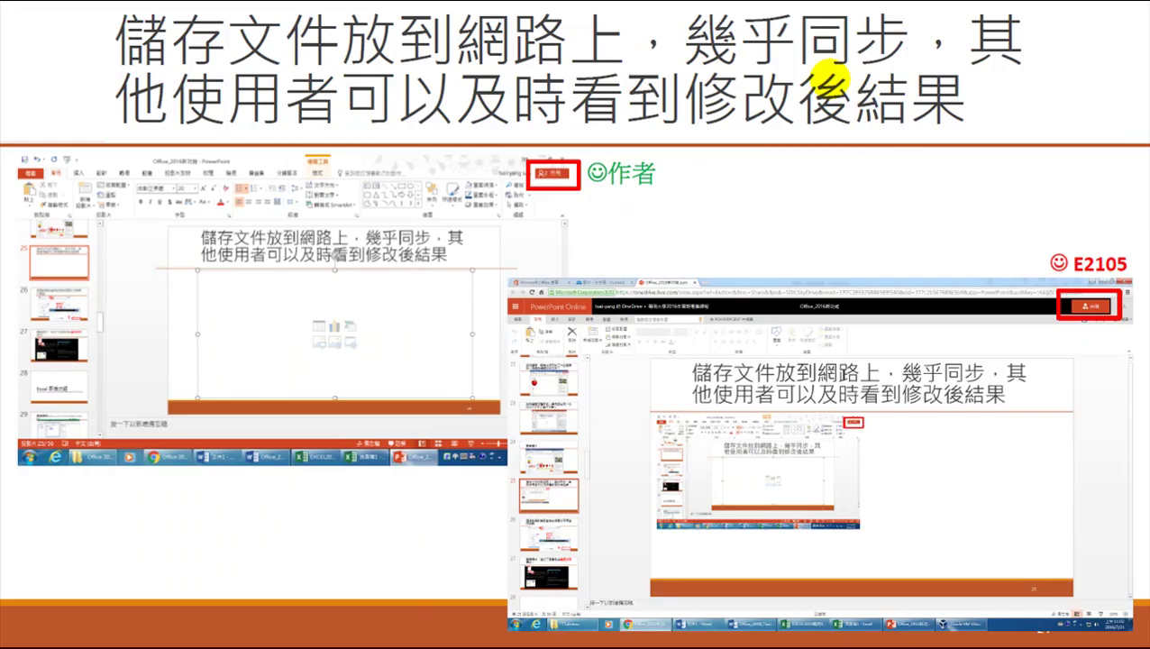
key("Right")
key("Right")
key("Right")
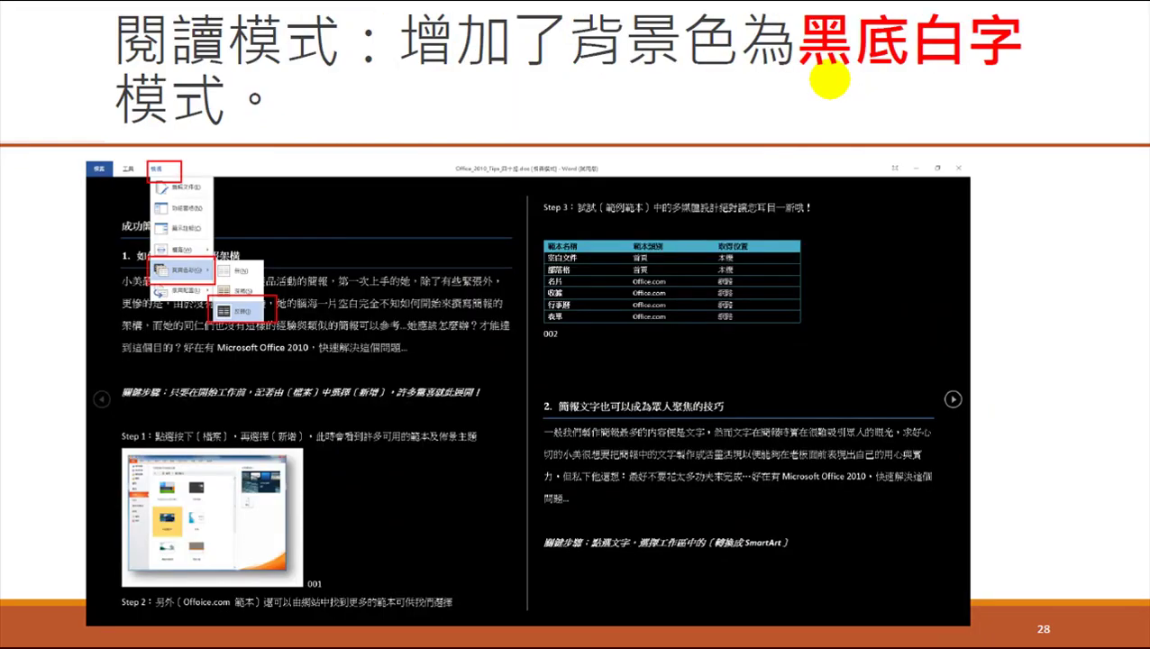
key("Right")
key("Right")
key("Right")
key("Right")
key("Right")
key("Right")
key("Right")
key("Right")
key("Right")
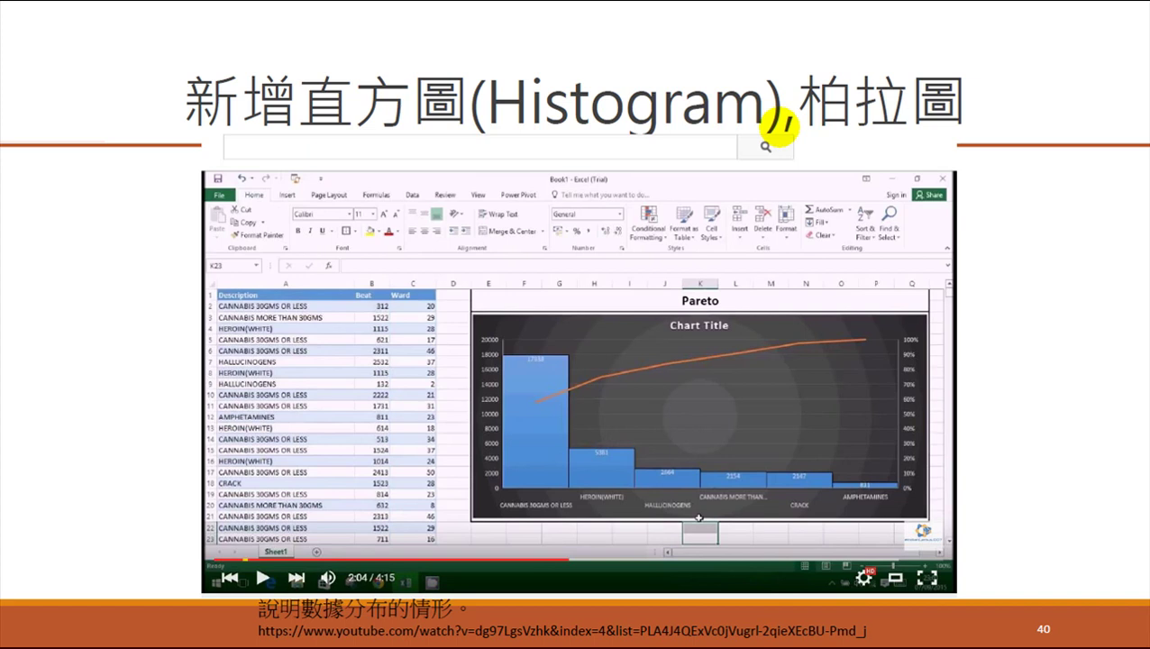
- Advance past the Box chart, 3D map and PowerPoint new-features slides to slide 44, 停止調整文字到版面配置區
key("Right")
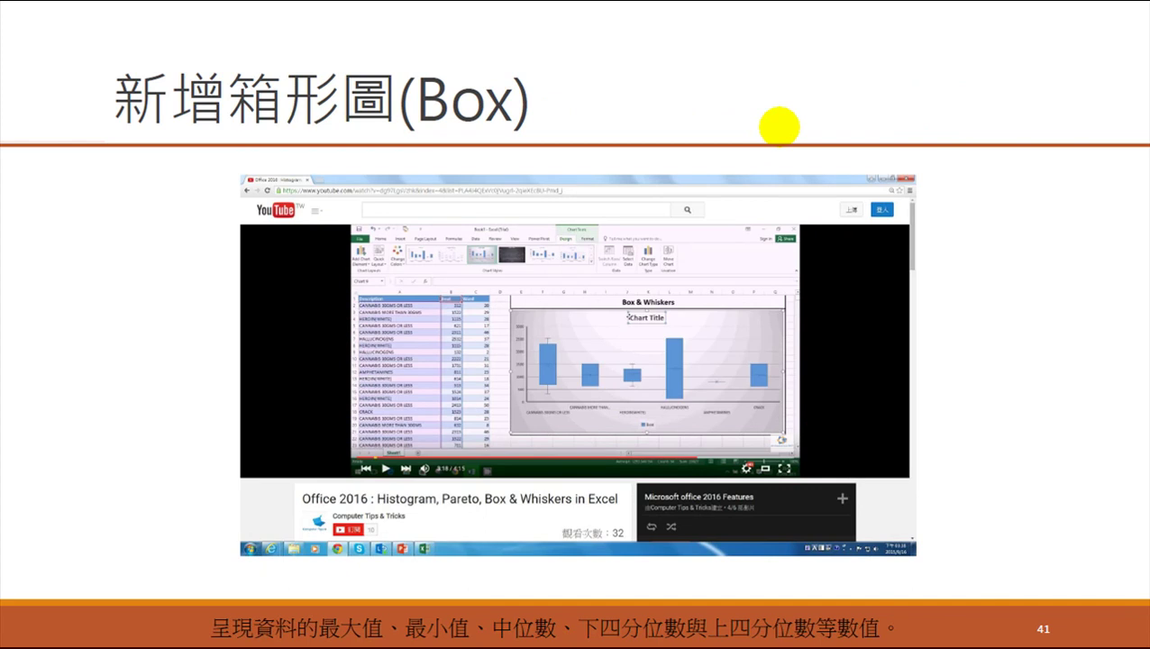
key("Right")
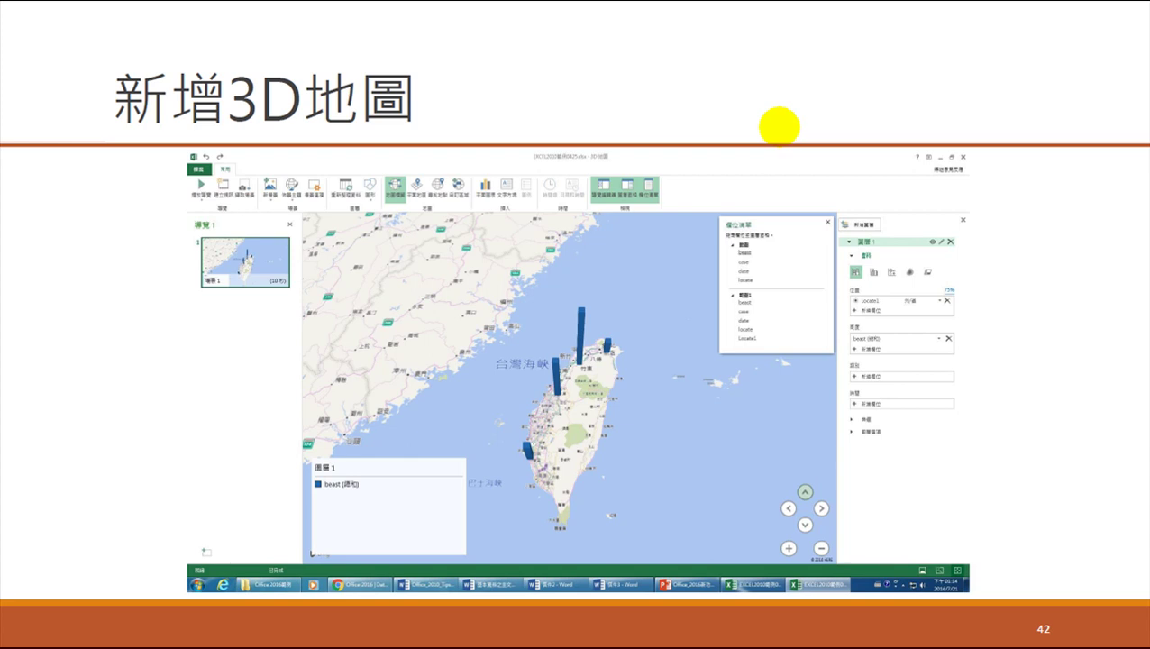
key("Right")
key("Right")
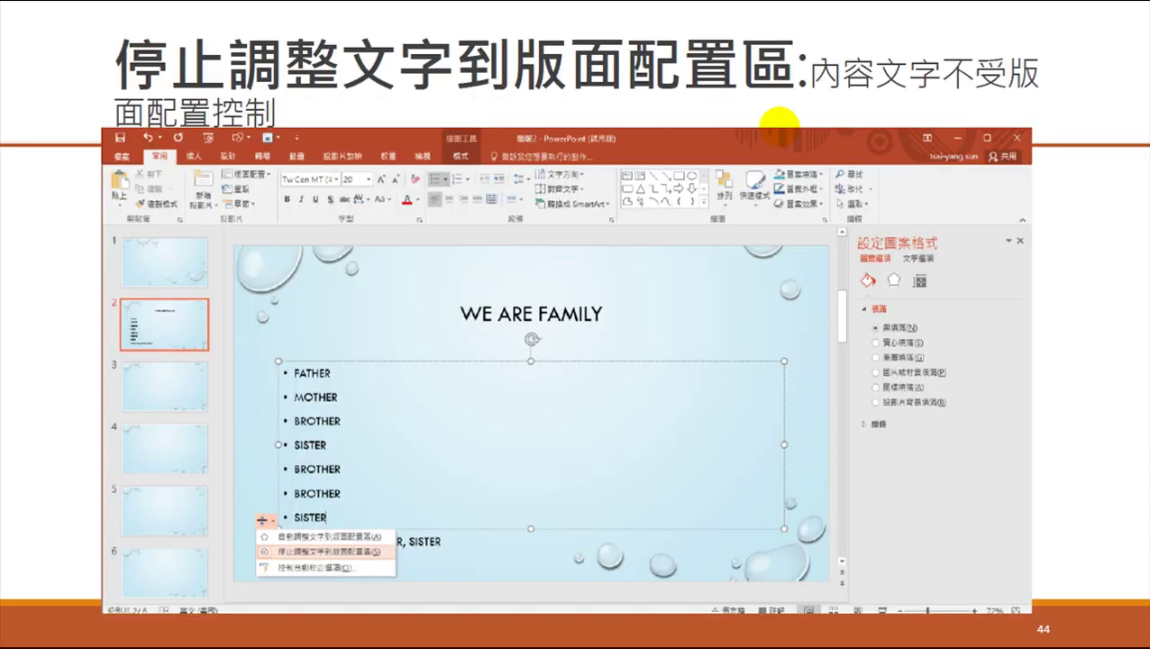
key("Right")
key("Right")
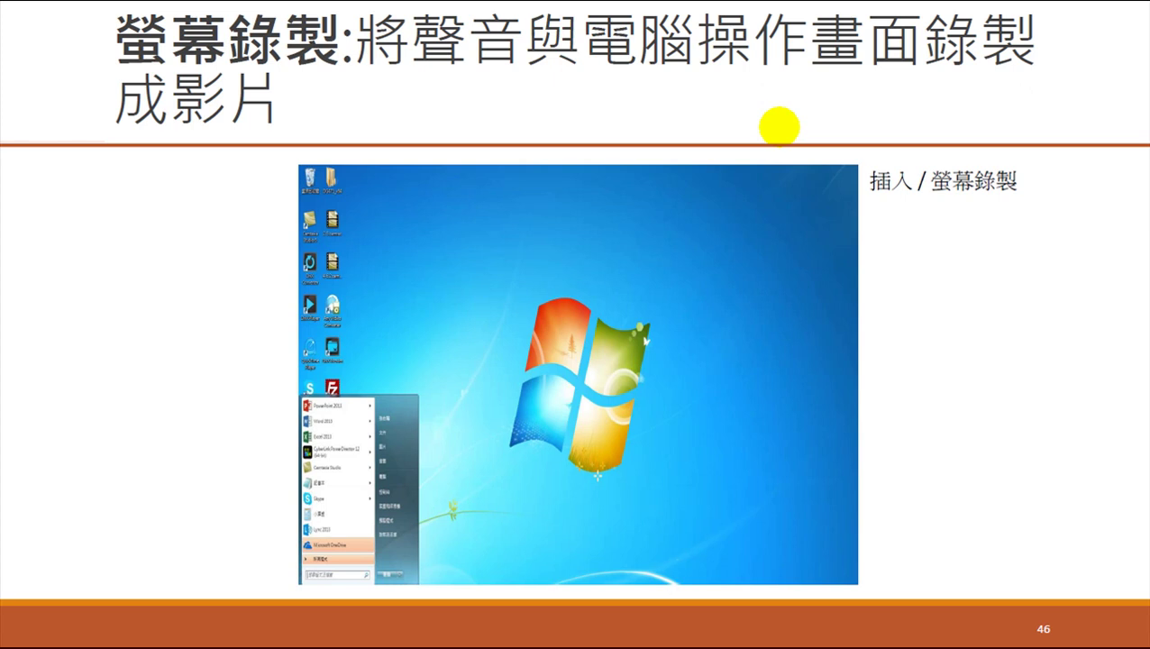
- Move past the online presentation slide to slide 48, 影像處理
left_click(779, 126)
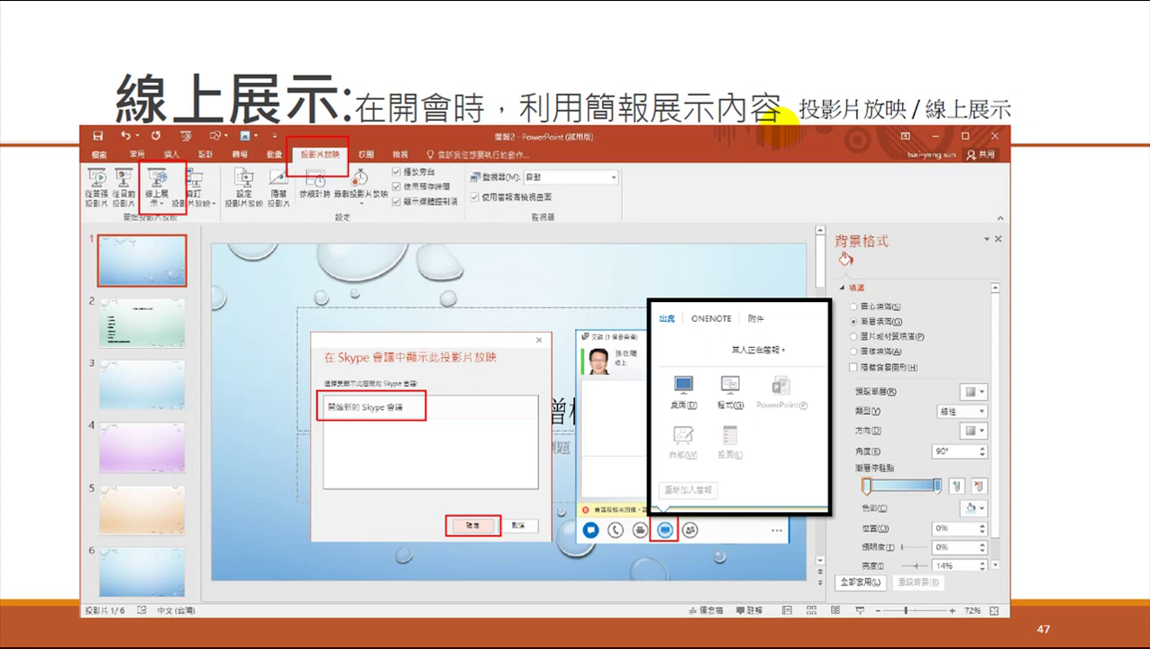
left_click(782, 115)
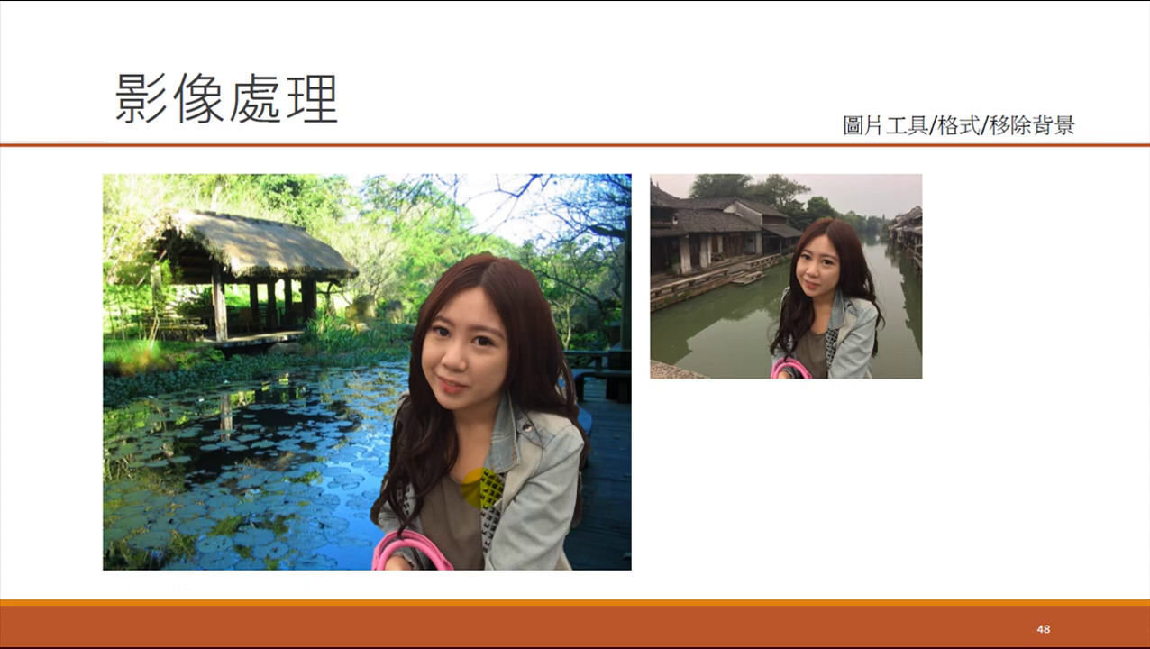
- Advance to the video trimming slide 49, 視訊剪輯
key("Right")
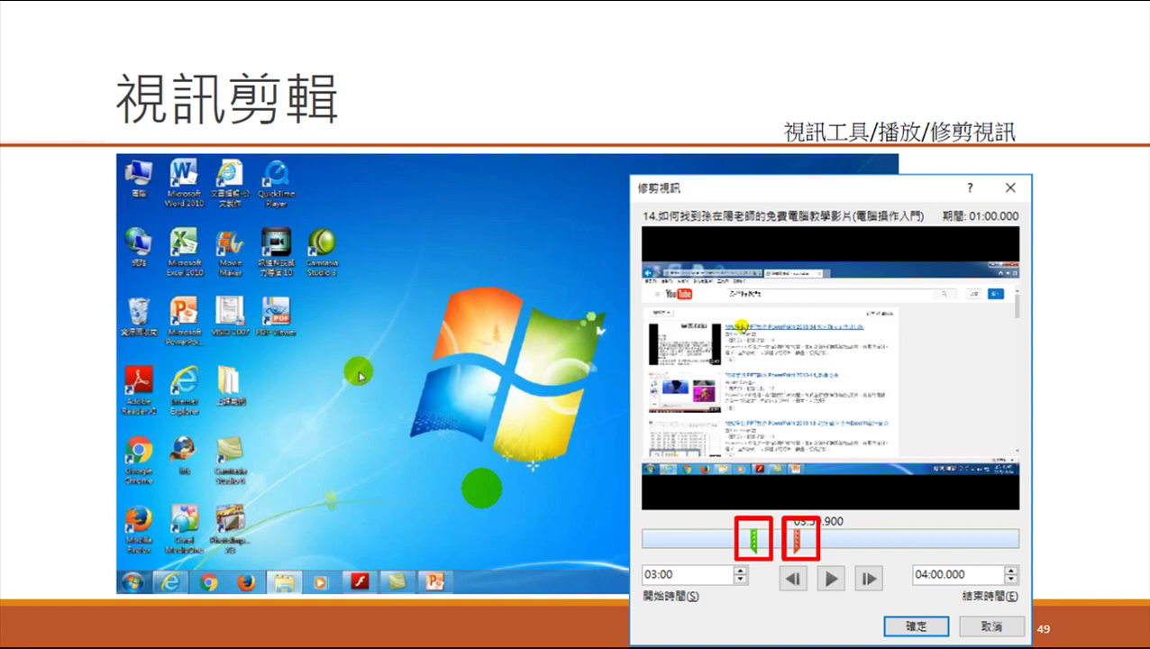
left_click(481, 488)
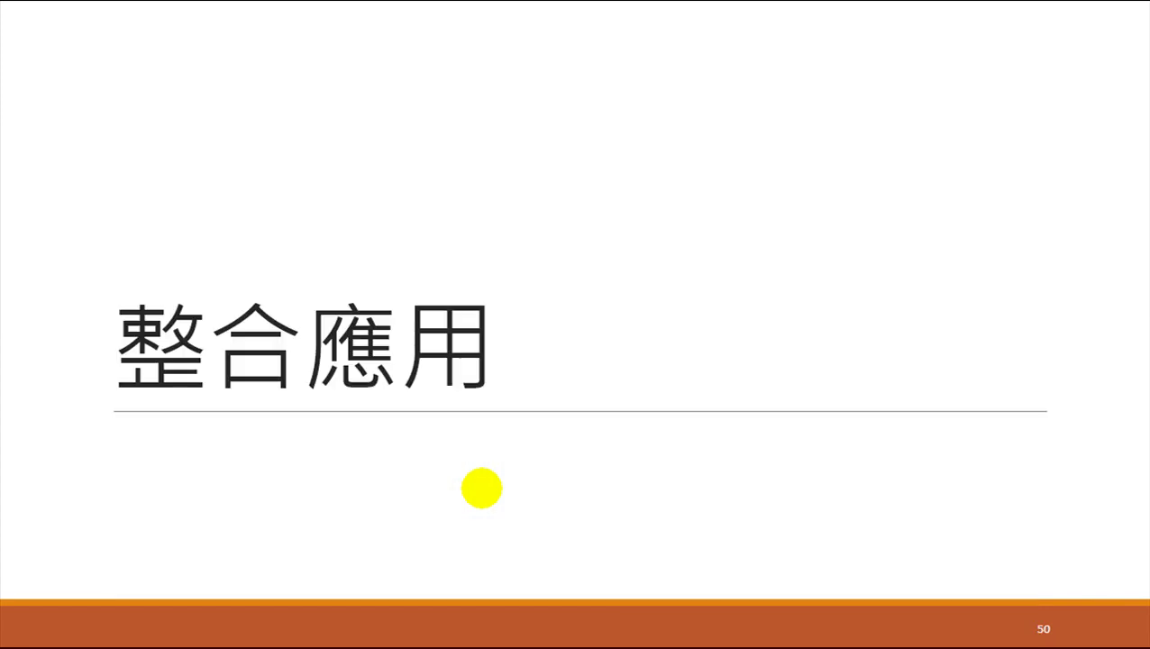
- Step through the Excel-to-Word and caption slides to slide 55, 製作目錄、圖目錄、表目錄
left_click(481, 488)
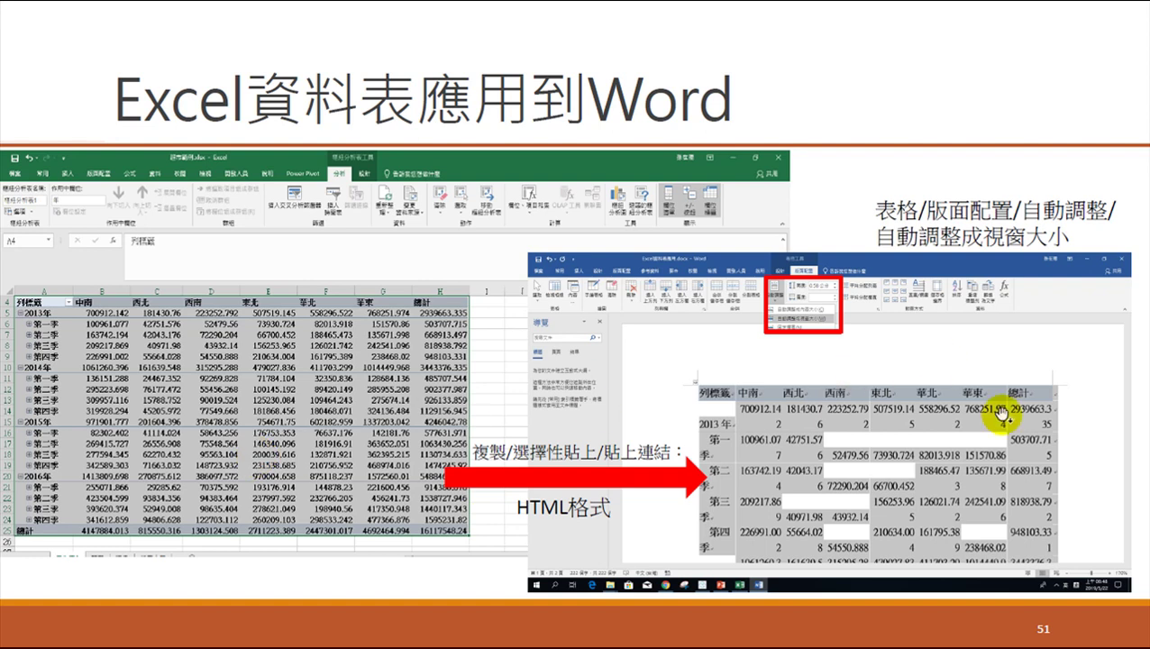
left_click(904, 539)
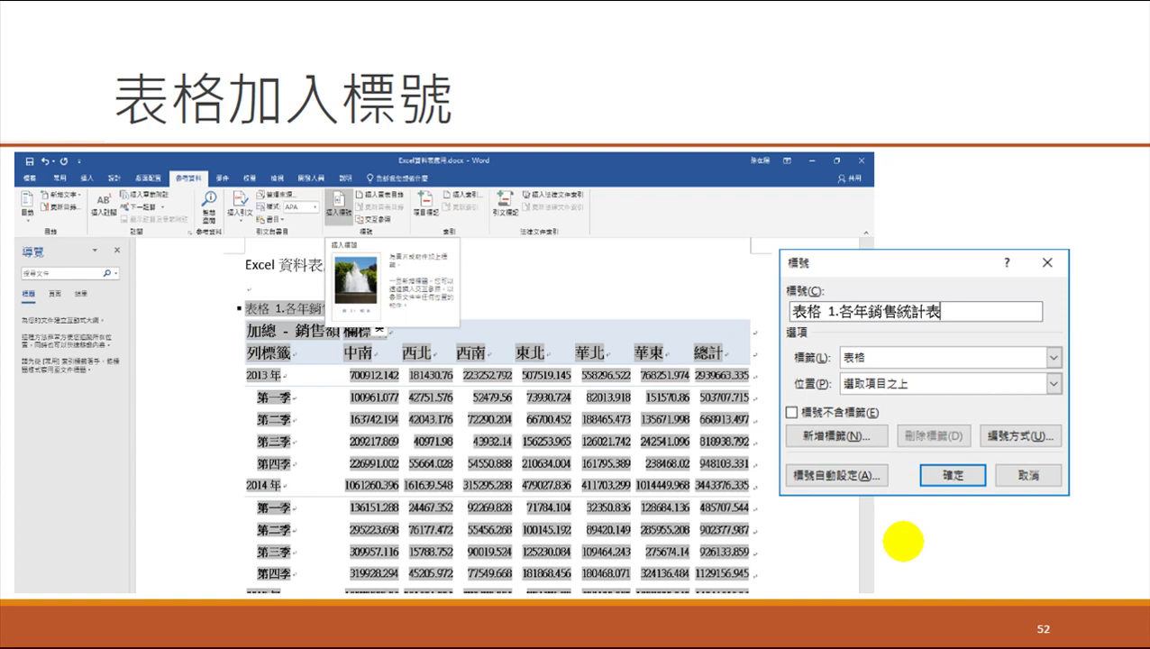
left_click(903, 540)
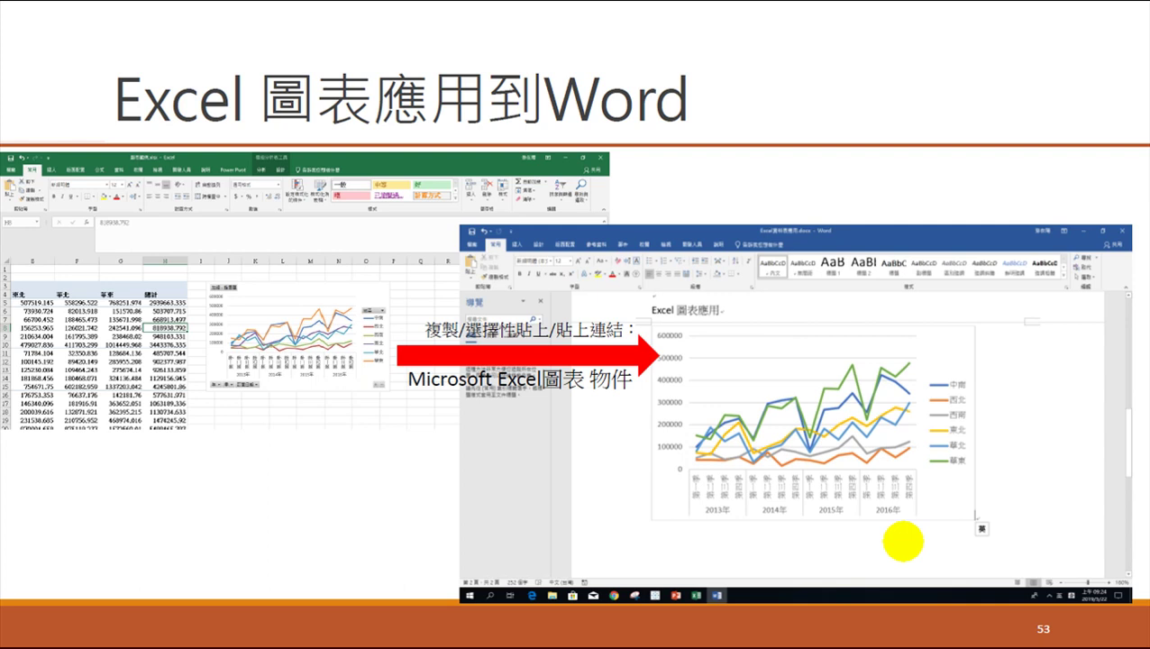
left_click(903, 540)
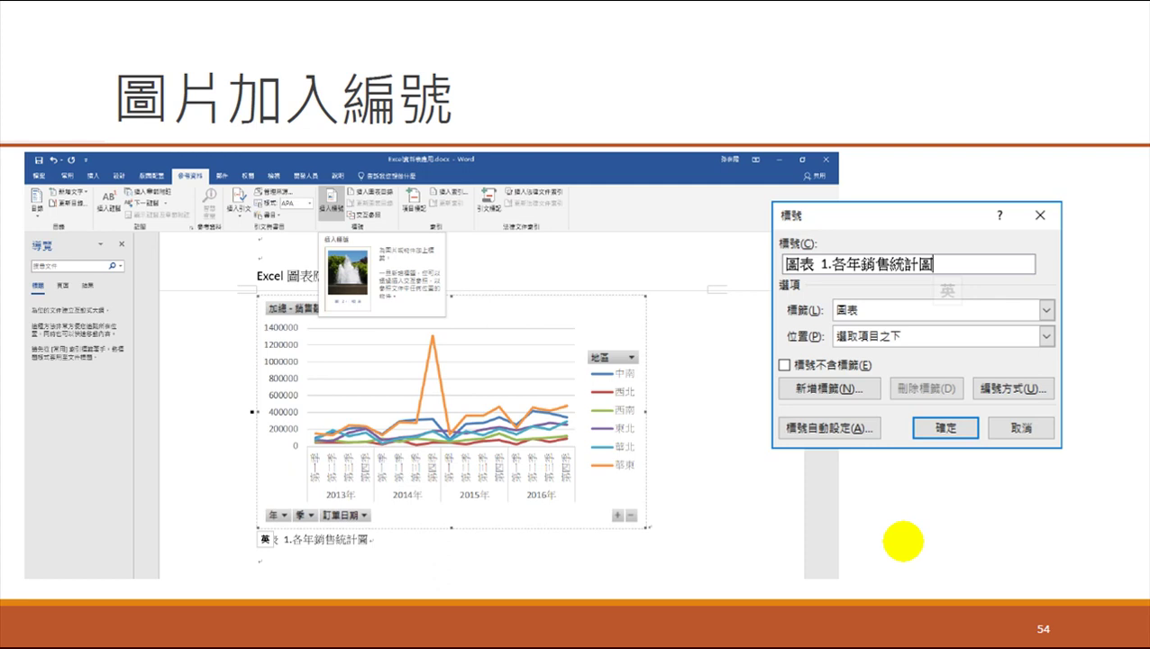
left_click(903, 540)
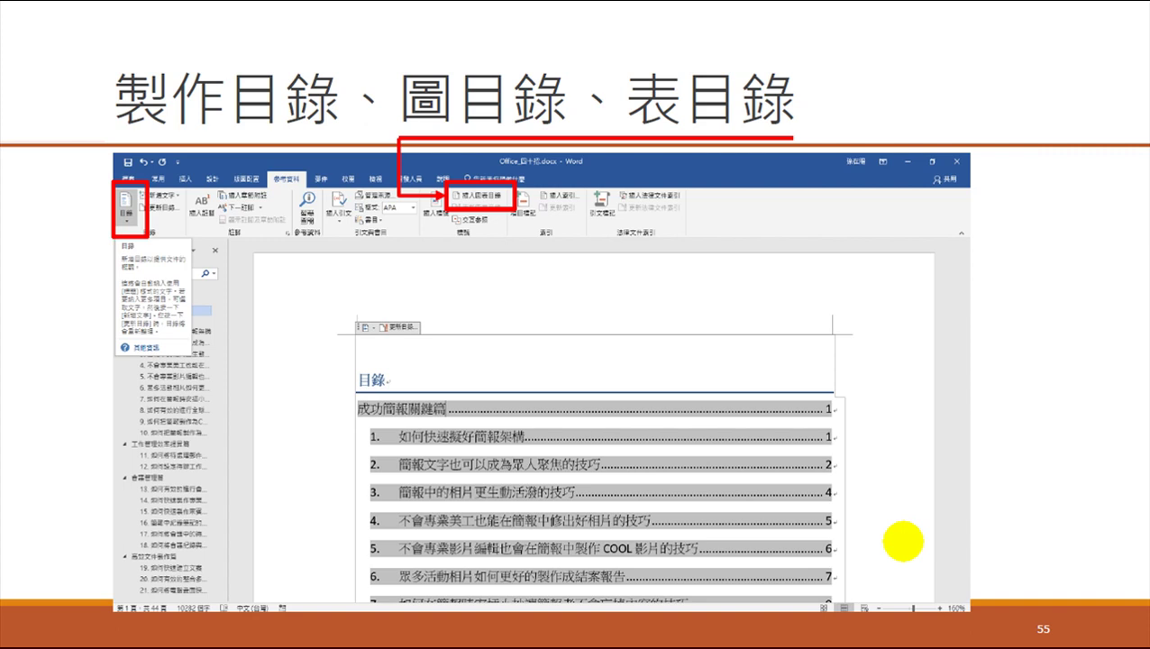
- Advance past the mail merge and Word-headings-to-slides pages to the 大量圖片作成簡報 photo album slide
key("Right")
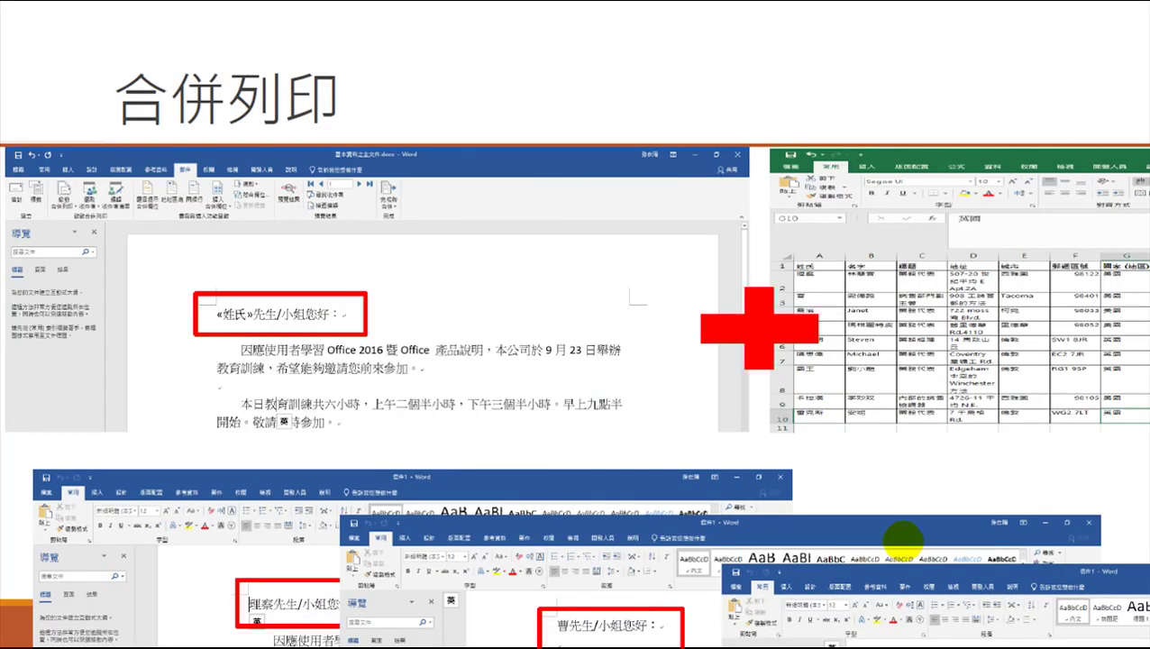
key("Right")
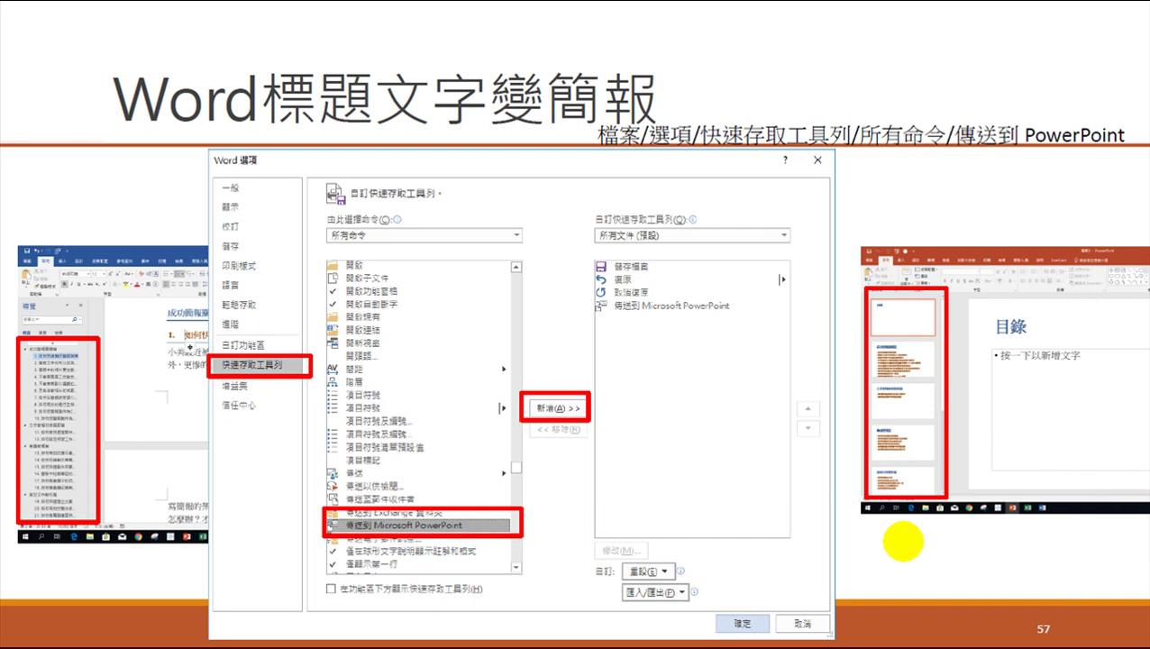
key("Page_Down")
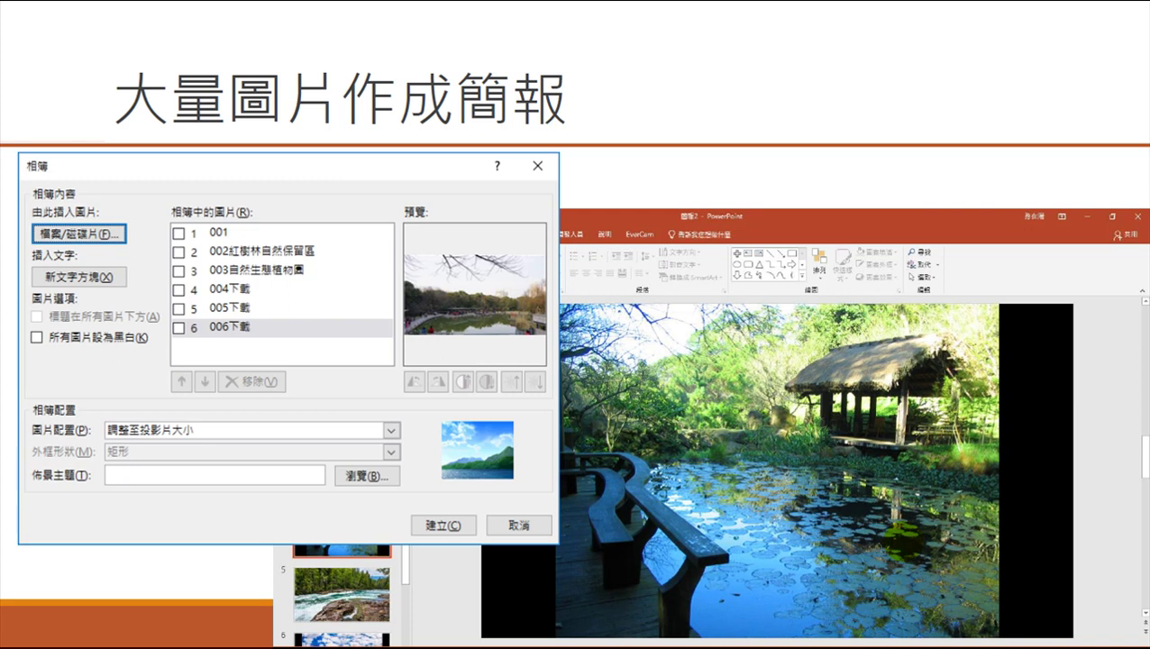
- View the closing Thank you slide, return to the photo album slide, and minimize the reader
left_click(902, 542)
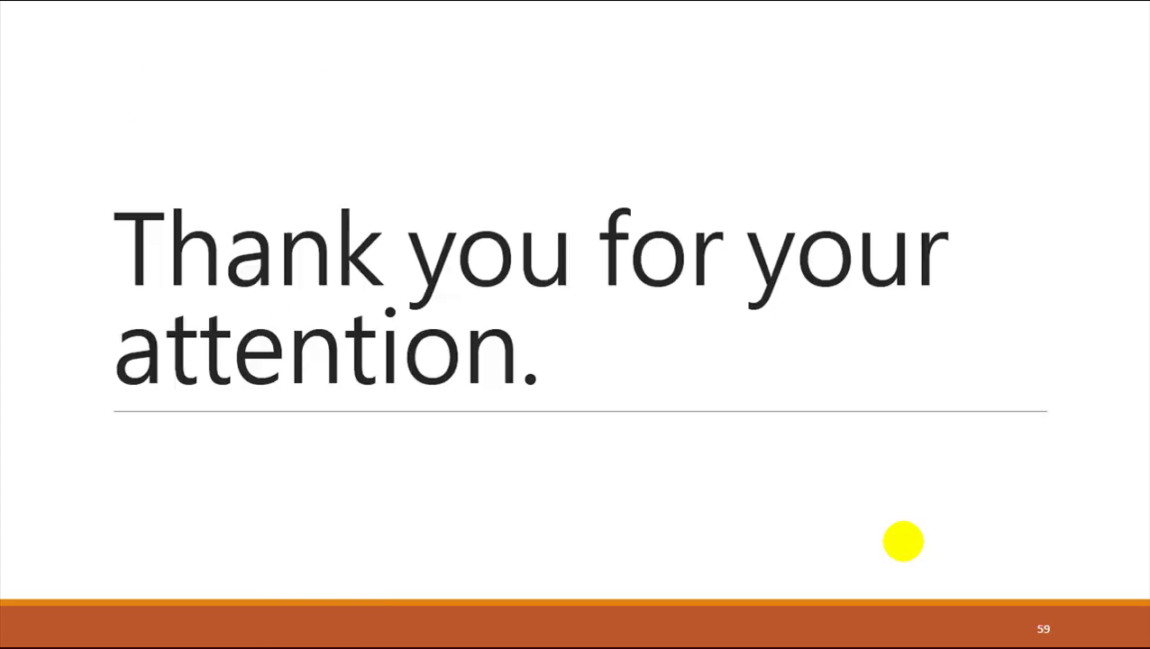
key("Left")
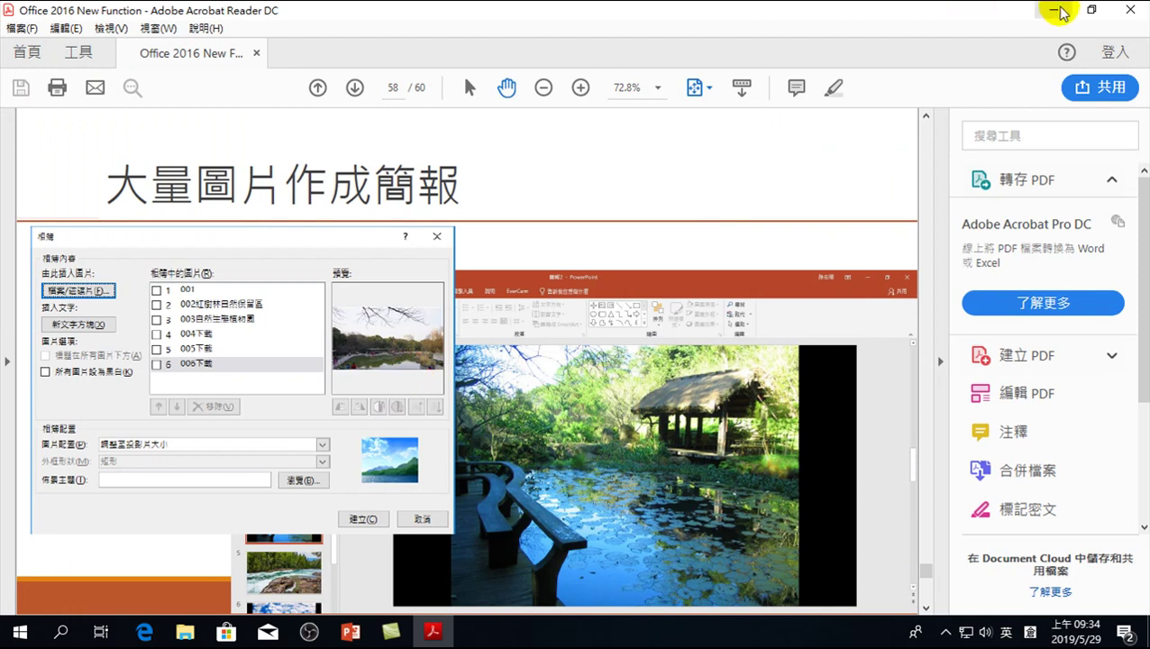
left_click(1056, 11)
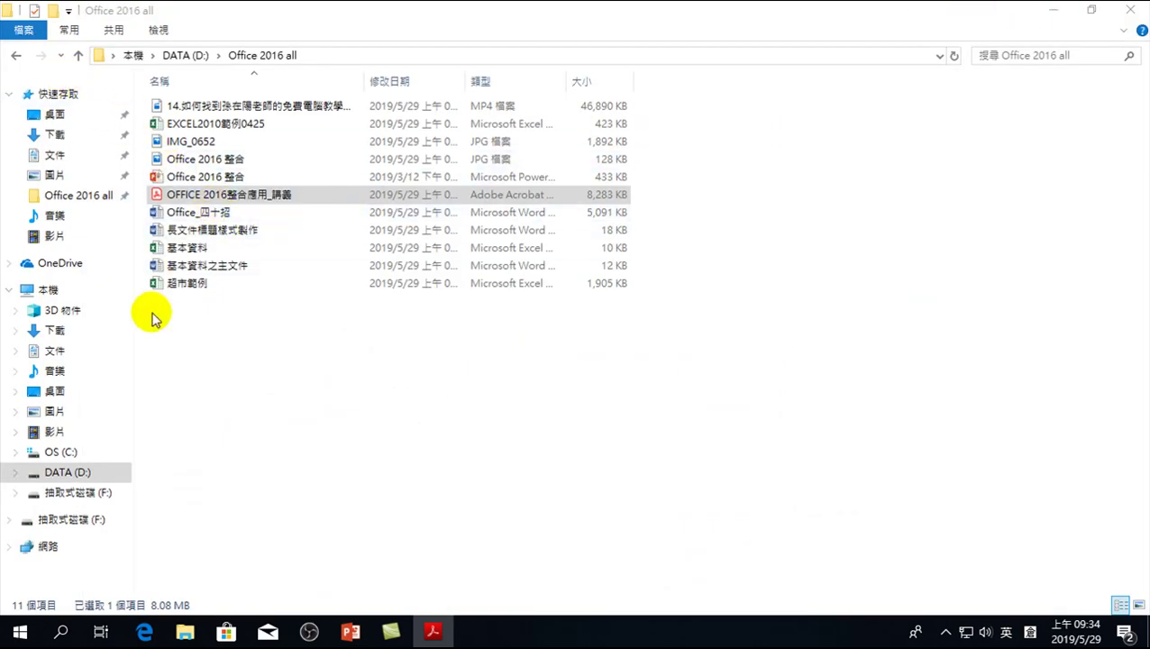
- Open DATA (D:) and begin editing the name of the Office 2016 all folder
left_click(76, 476)
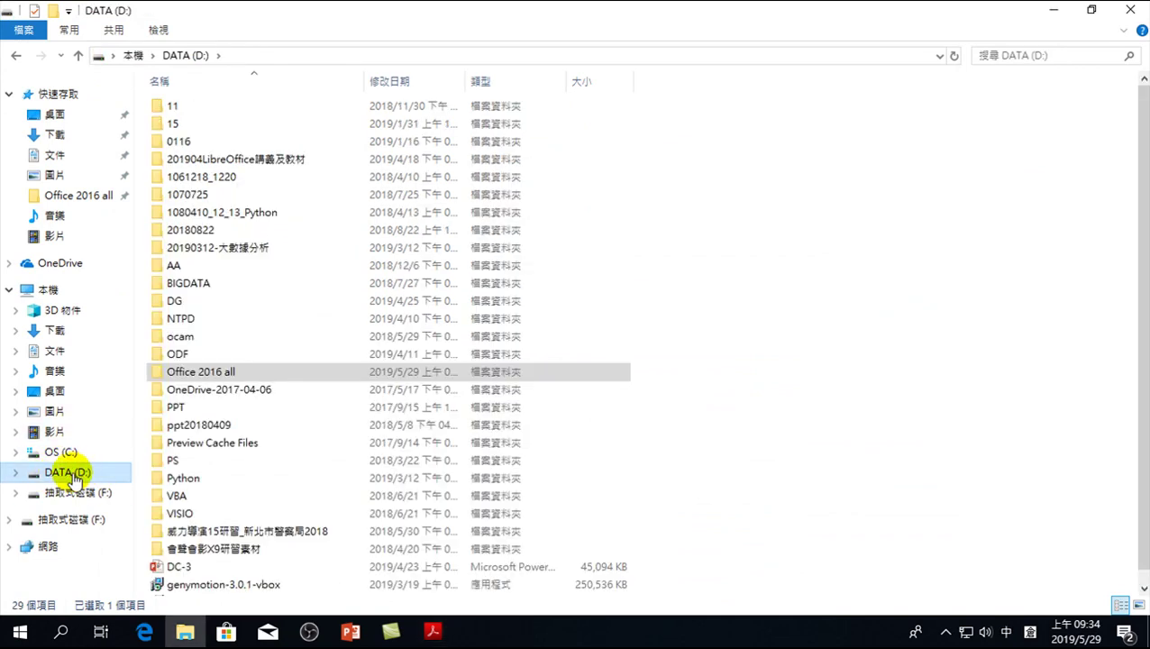
left_click(226, 374)
left_click(230, 375)
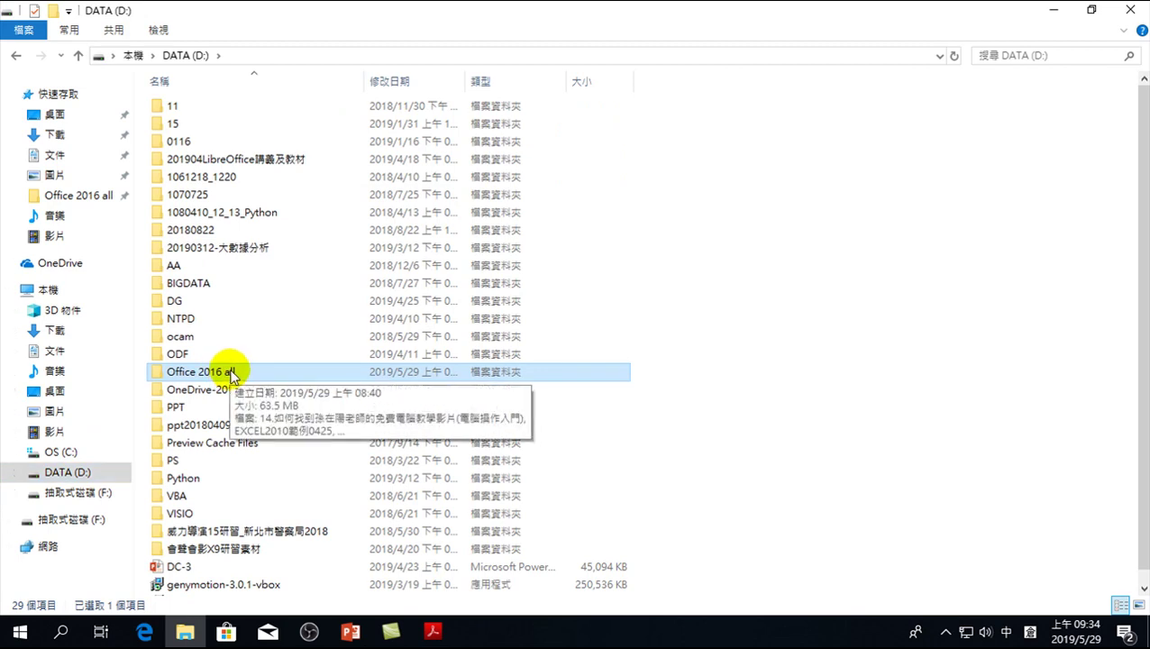
left_click(230, 372)
- Try replacing 'all' with 整合 in the folder name, then cancel the folder-in-use warning
double_click(231, 372)
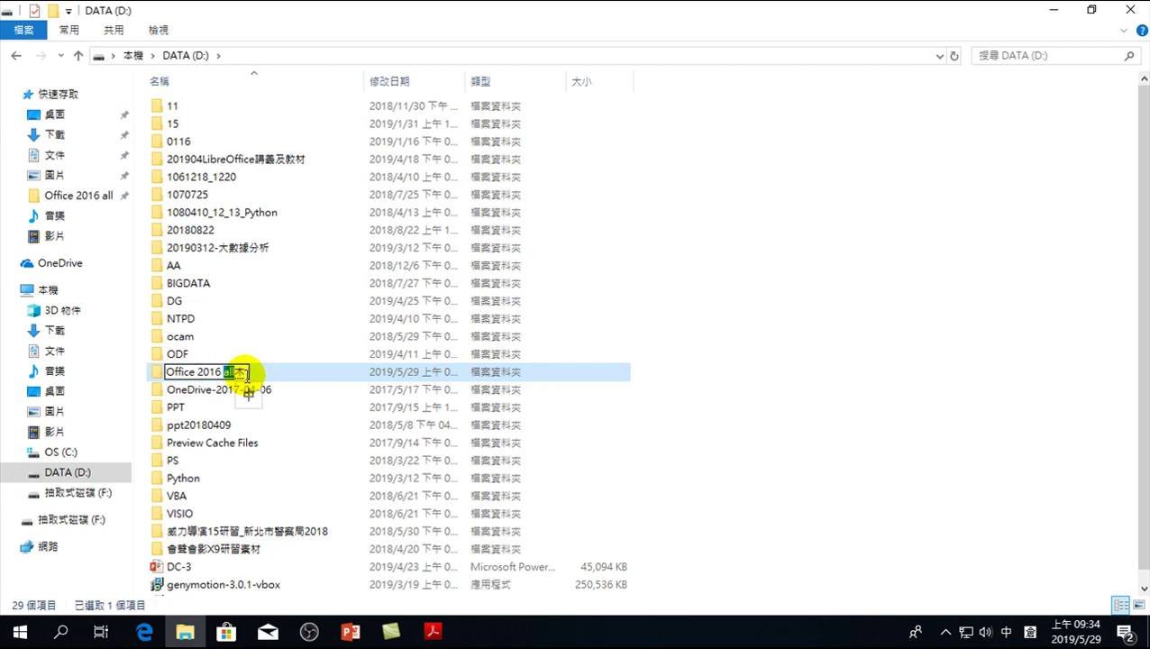
type("整人")
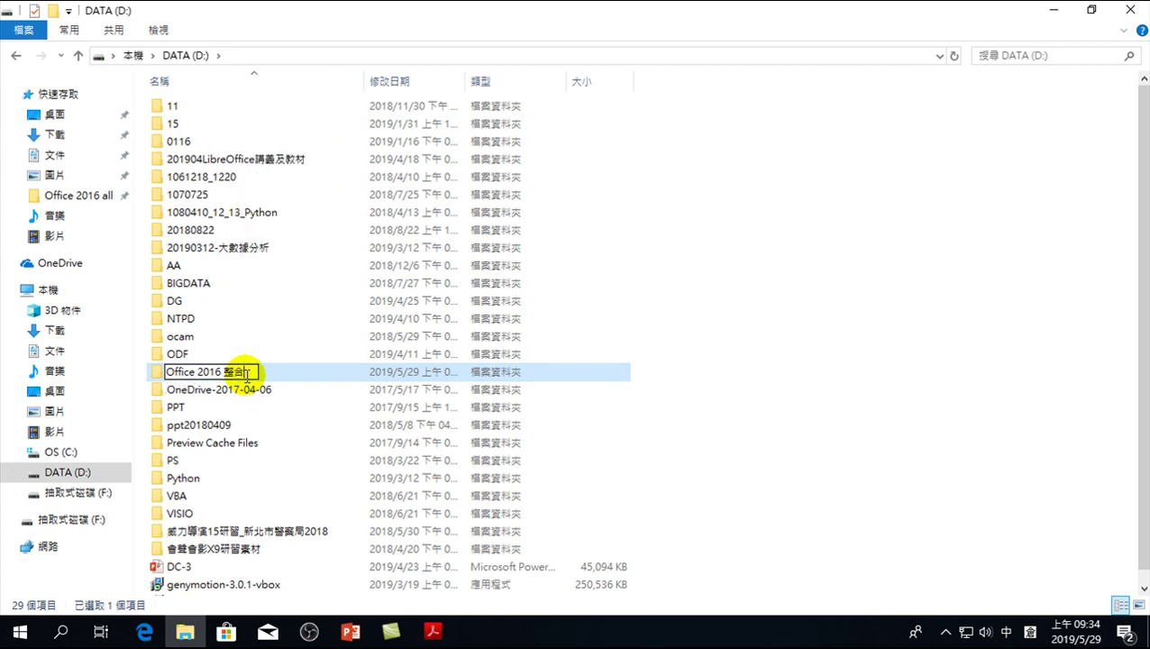
left_click(369, 401)
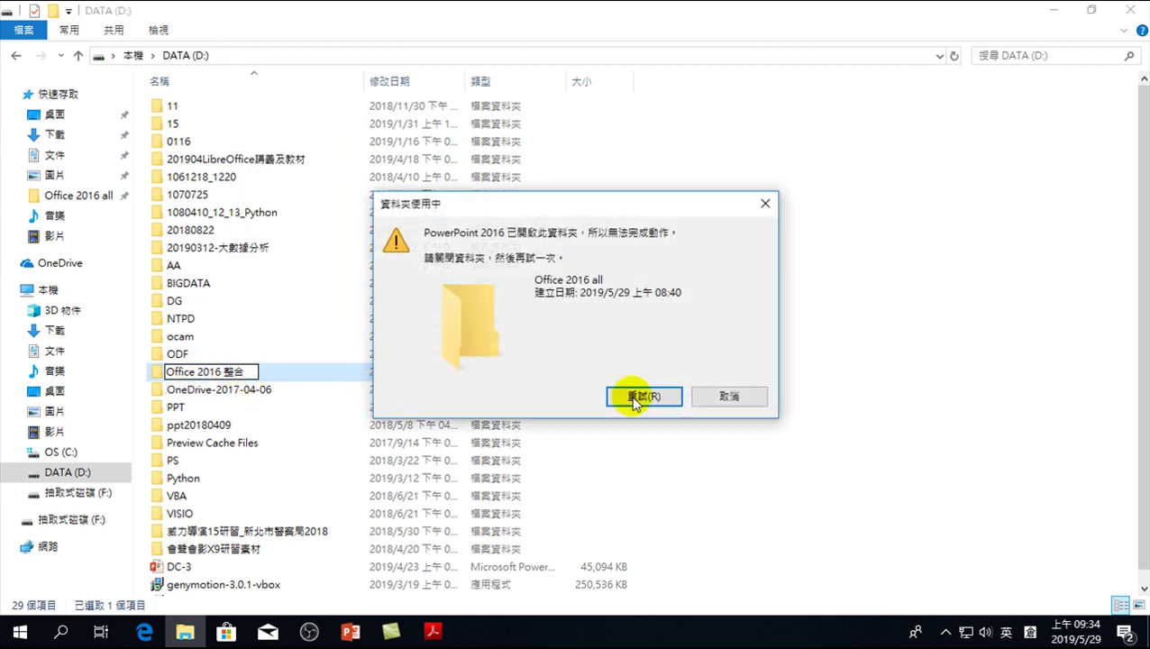
left_click(730, 398)
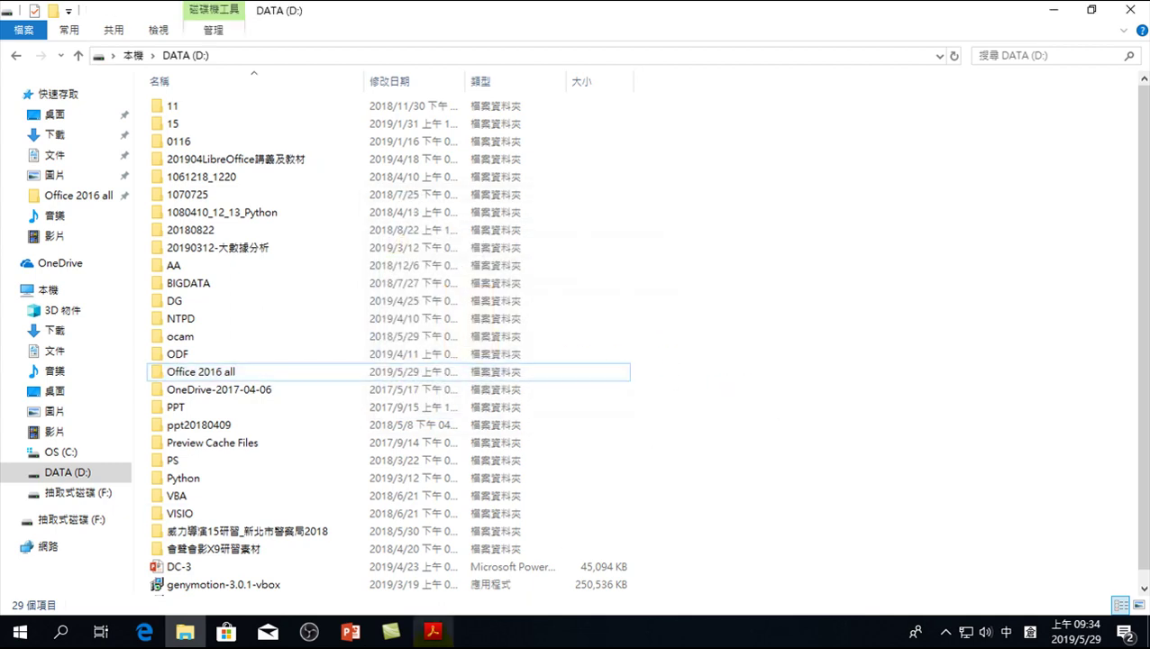
- Switch to PowerPoint, undo its last change, and close it to release the folder
left_click(433, 631)
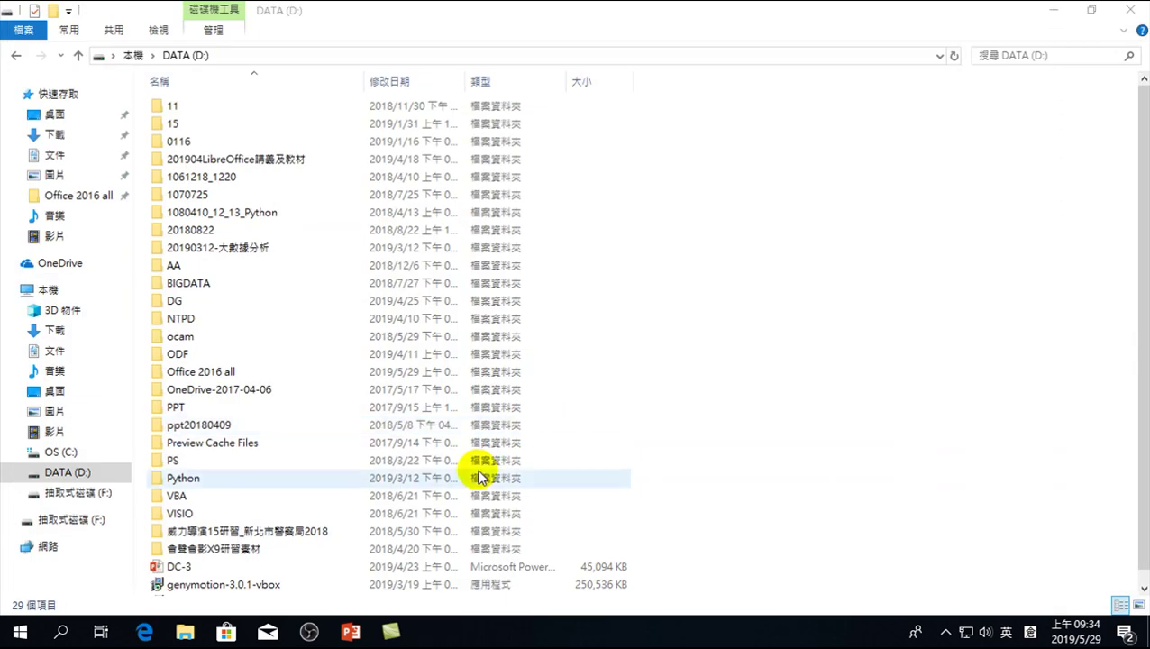
left_click(351, 633)
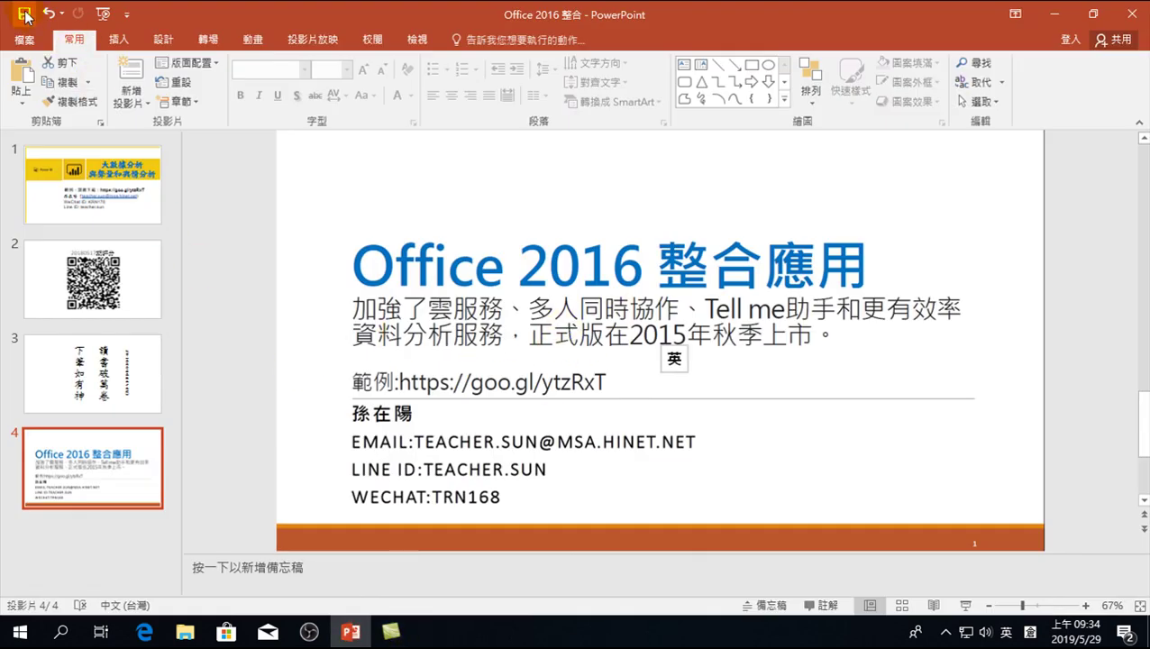
left_click(51, 15)
left_click(1132, 16)
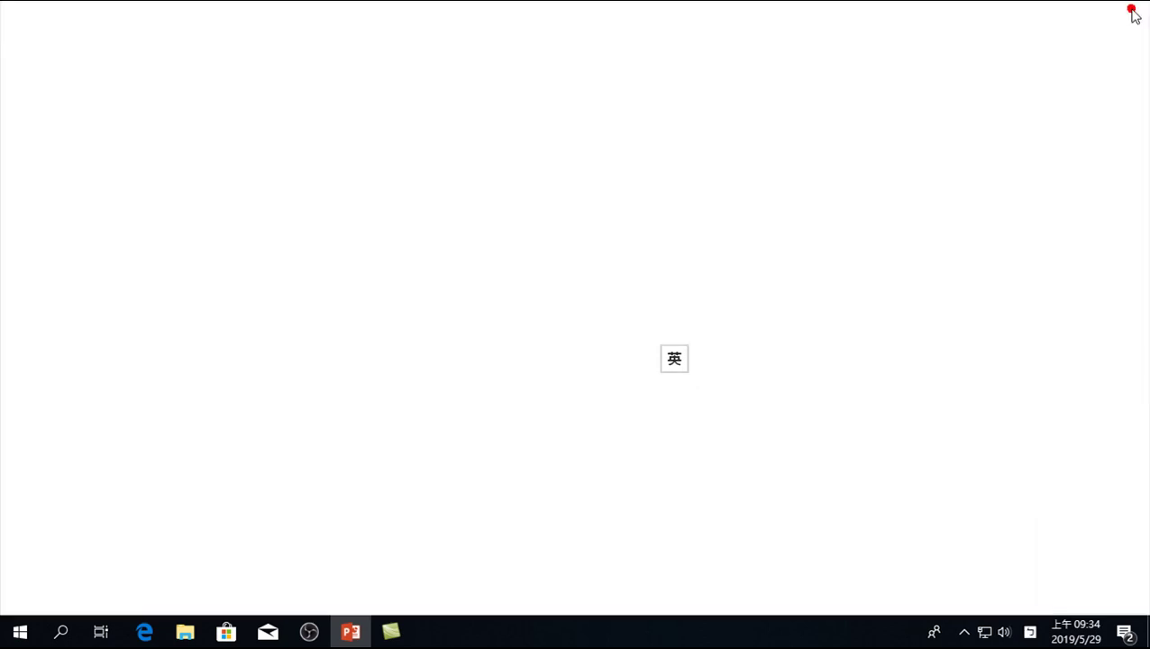
- Rename the Office 2016 all folder to Office 2016 整合
left_click(202, 373)
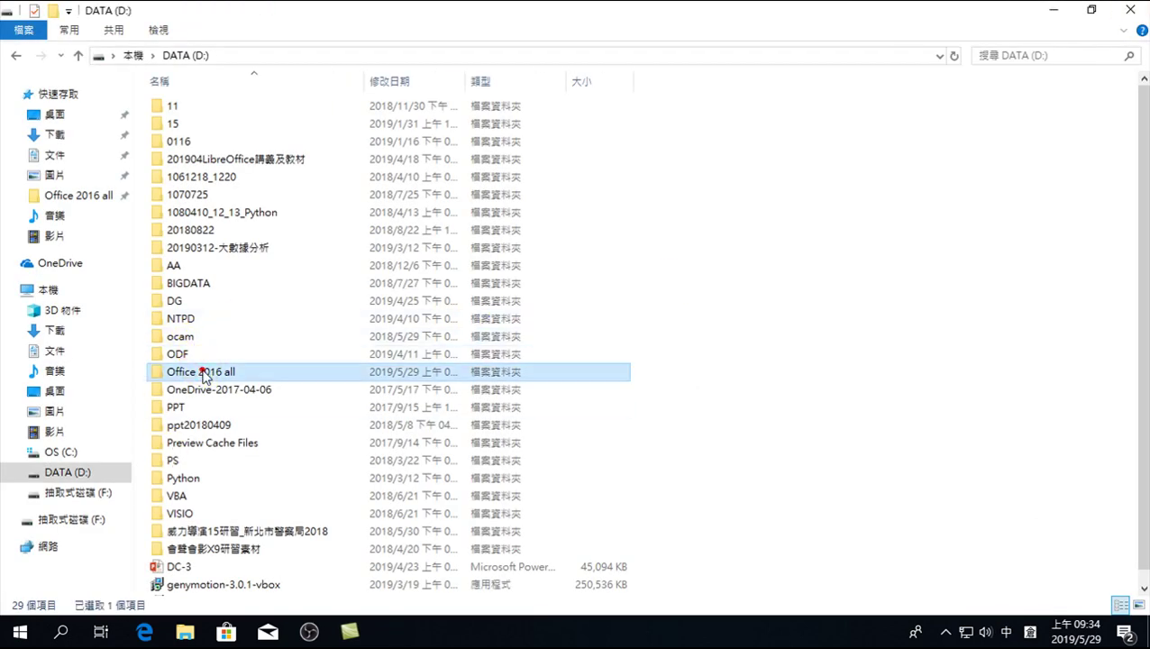
left_click(205, 371)
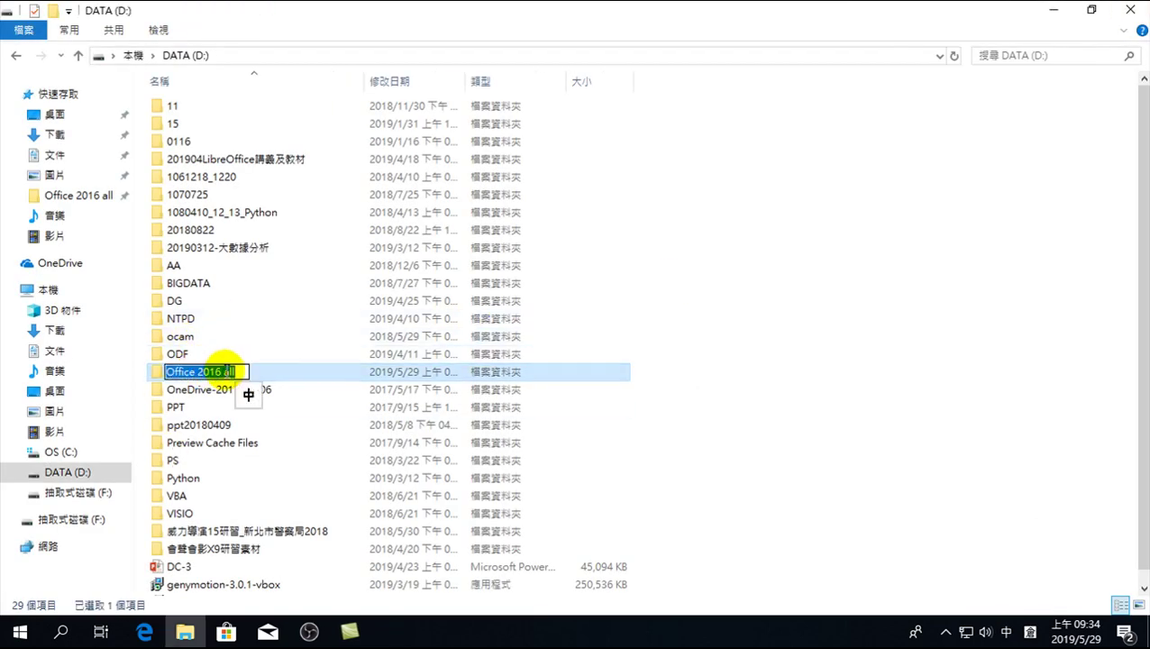
left_click(219, 370)
double_click(230, 370)
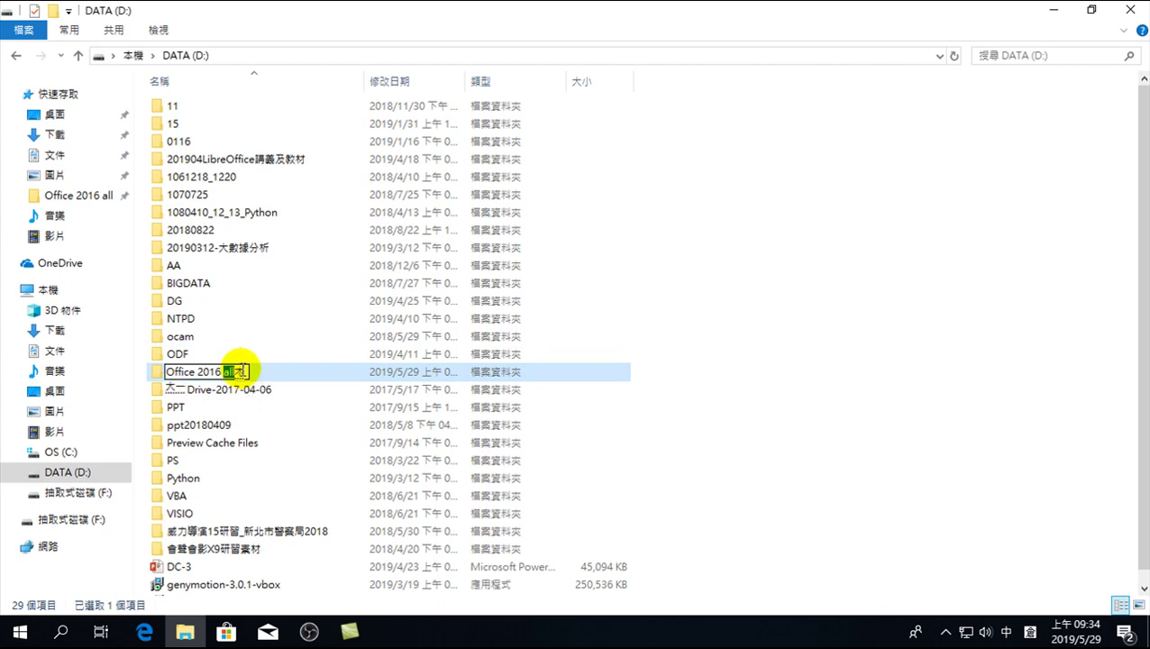
type("整合")
key("Return")
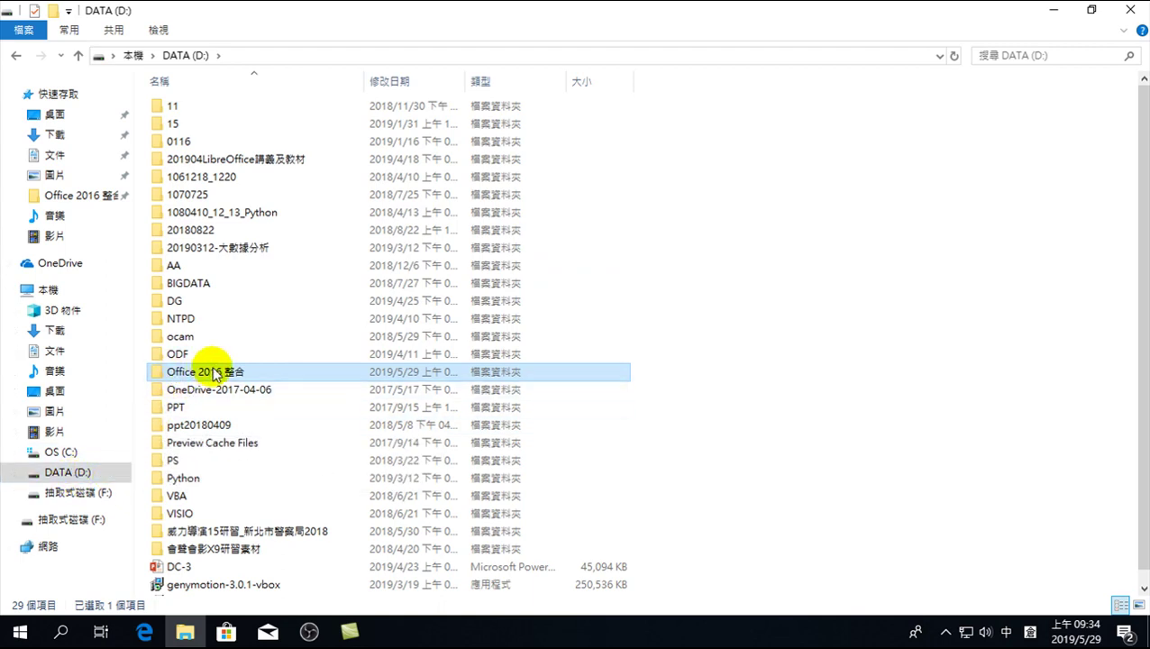
- Look over the folder view's context menu, reselect Office 2016 整合, and minimize File Explorer
mouse_move(243, 374)
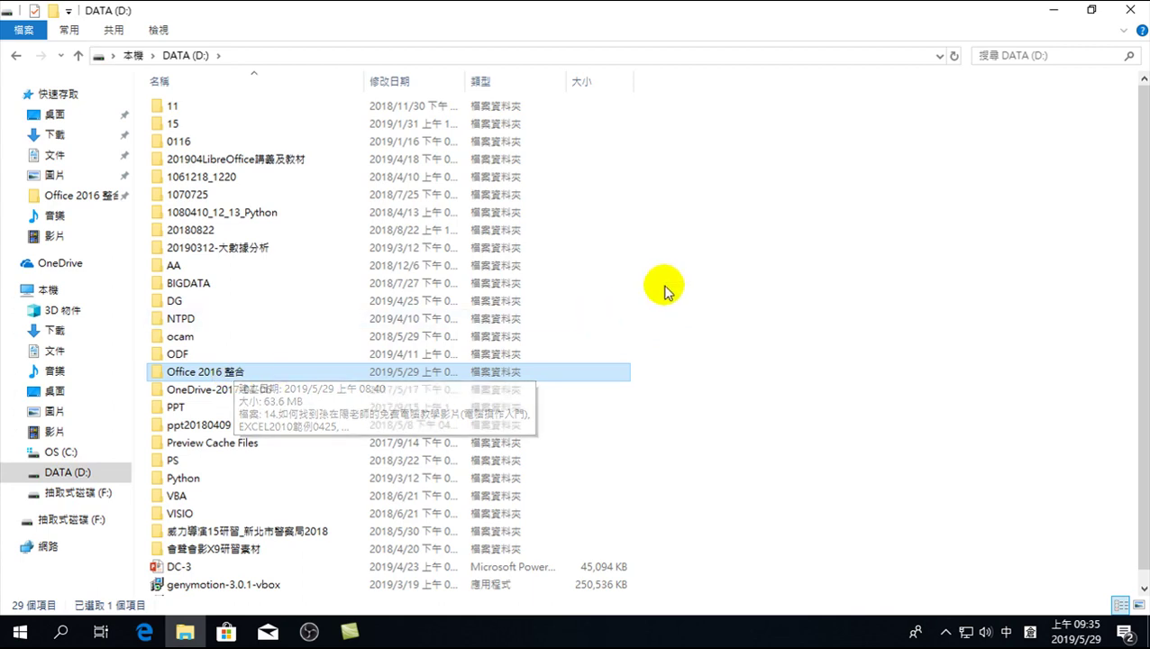
right_click(702, 279)
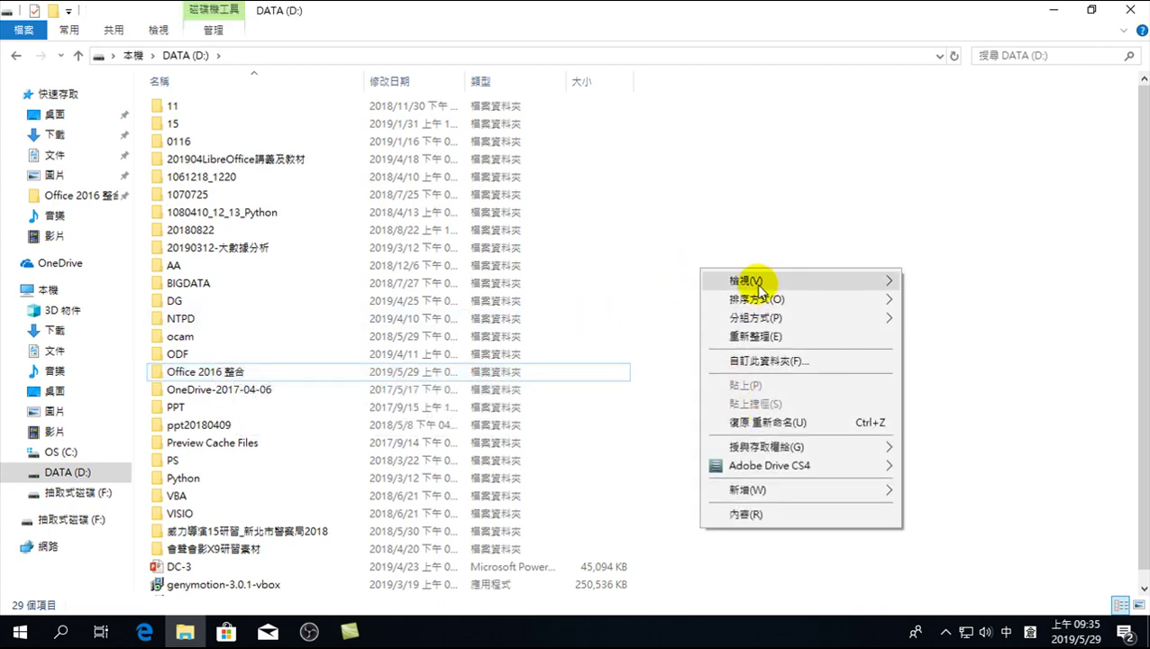
mouse_move(760, 289)
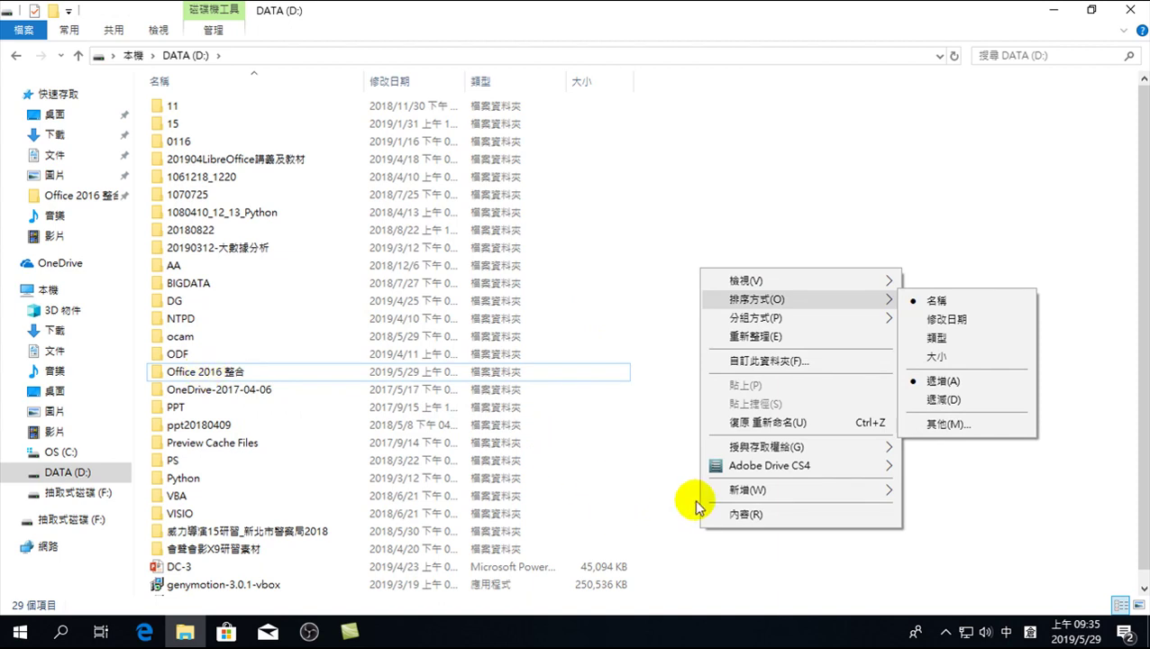
mouse_move(727, 490)
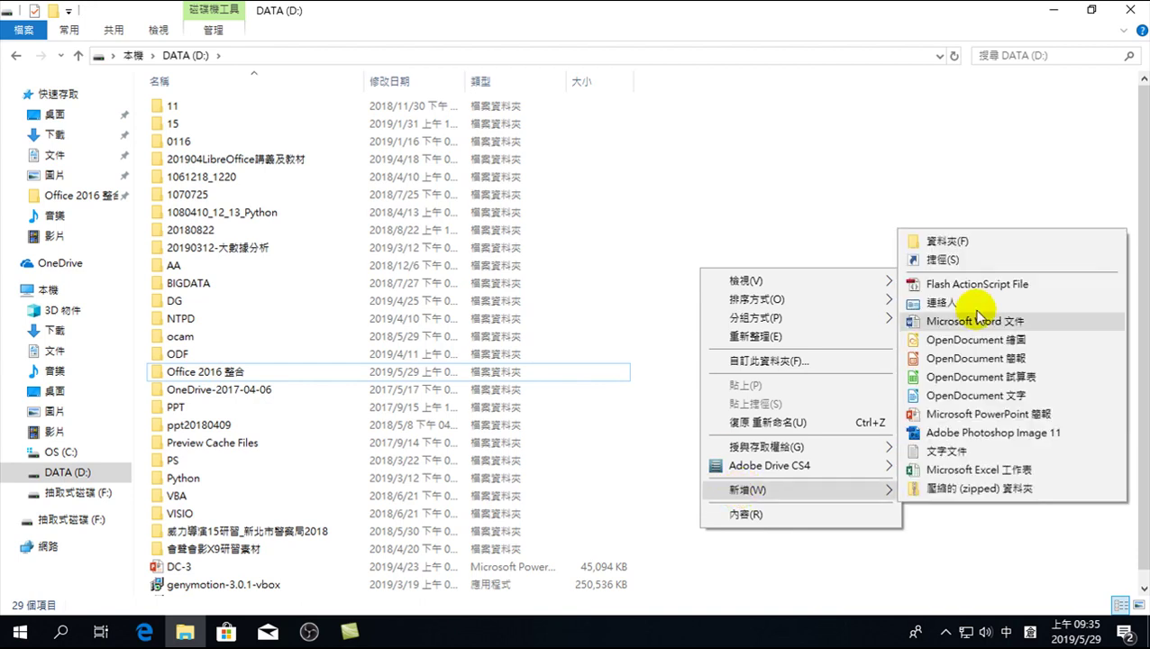
left_click(185, 379)
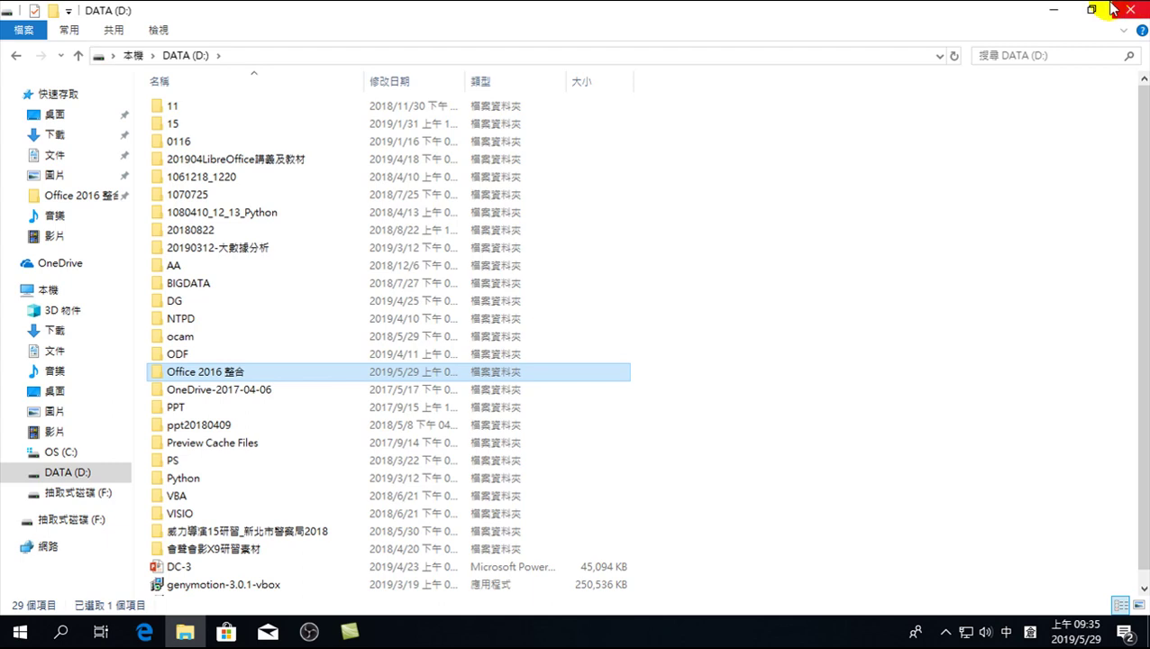
left_click(1053, 13)
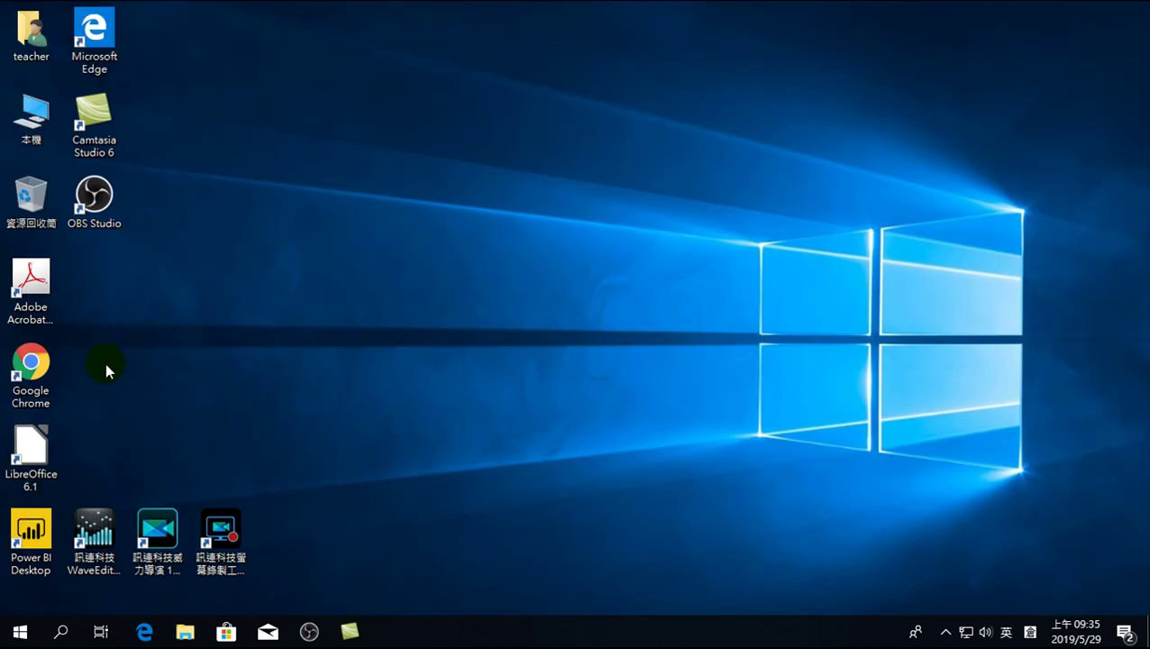
- Launch Google Chrome from its desktop shortcut and select the address bar
double_click(27, 364)
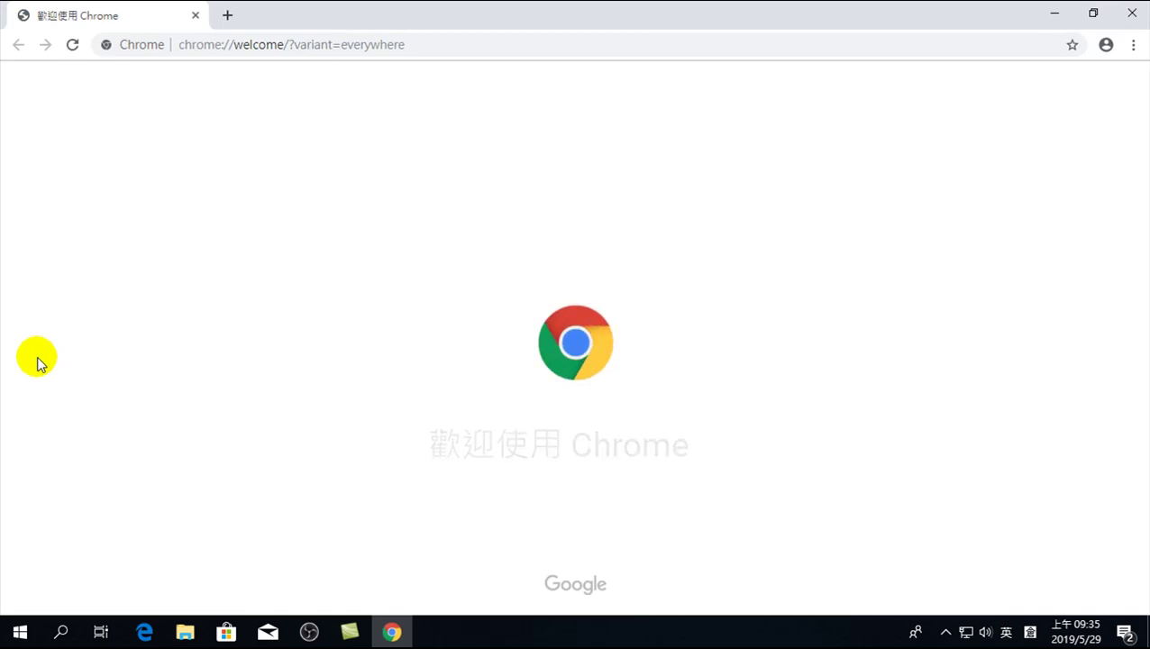
left_click(222, 47)
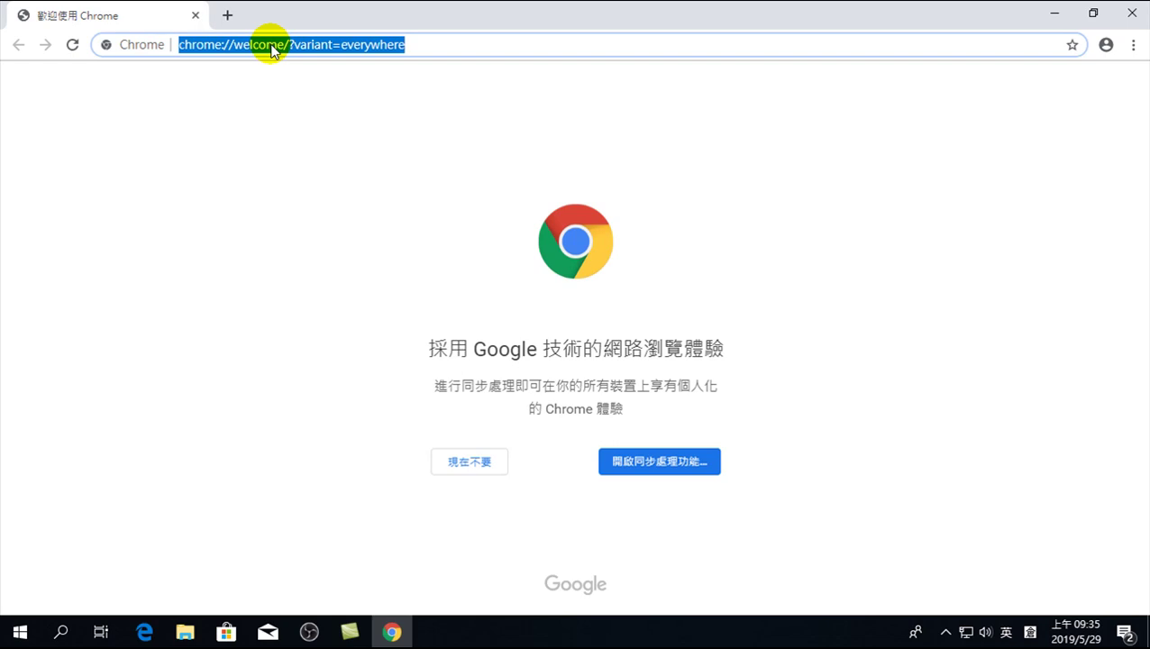
type("http")
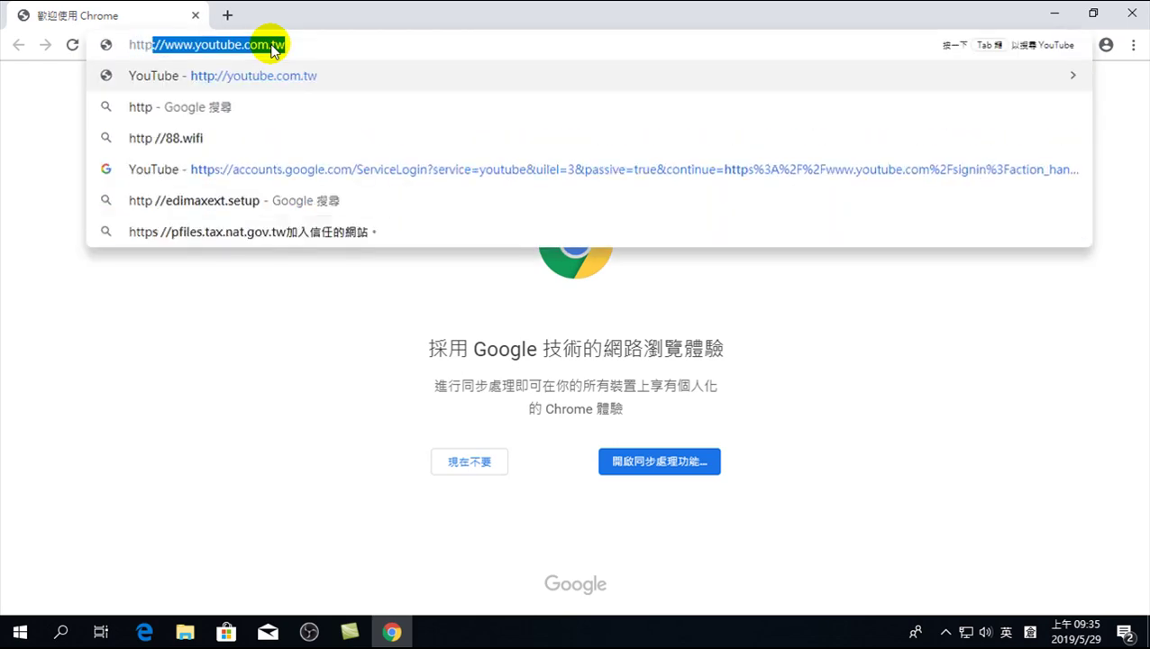
type("s")
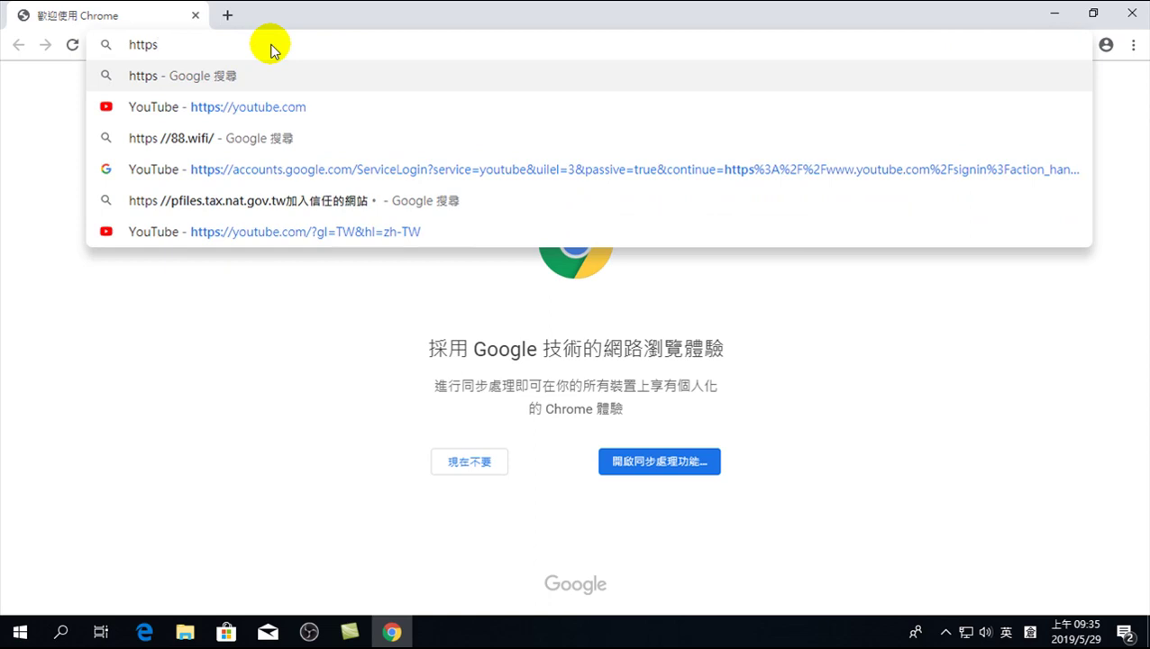
type("://")
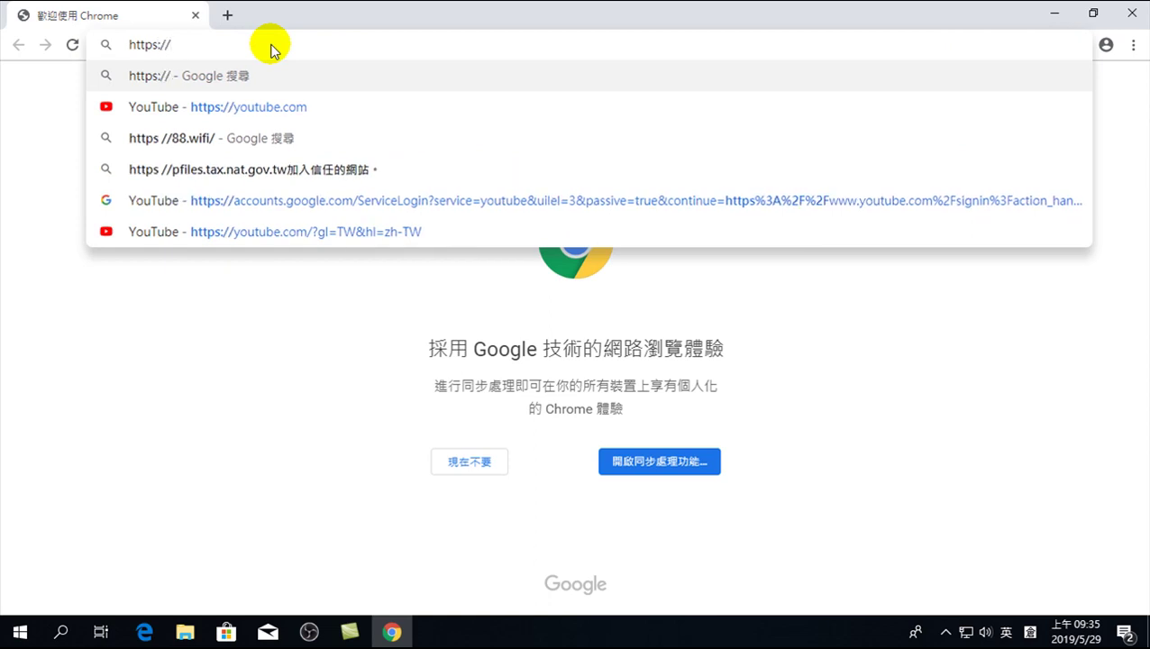
type("goo.gl")
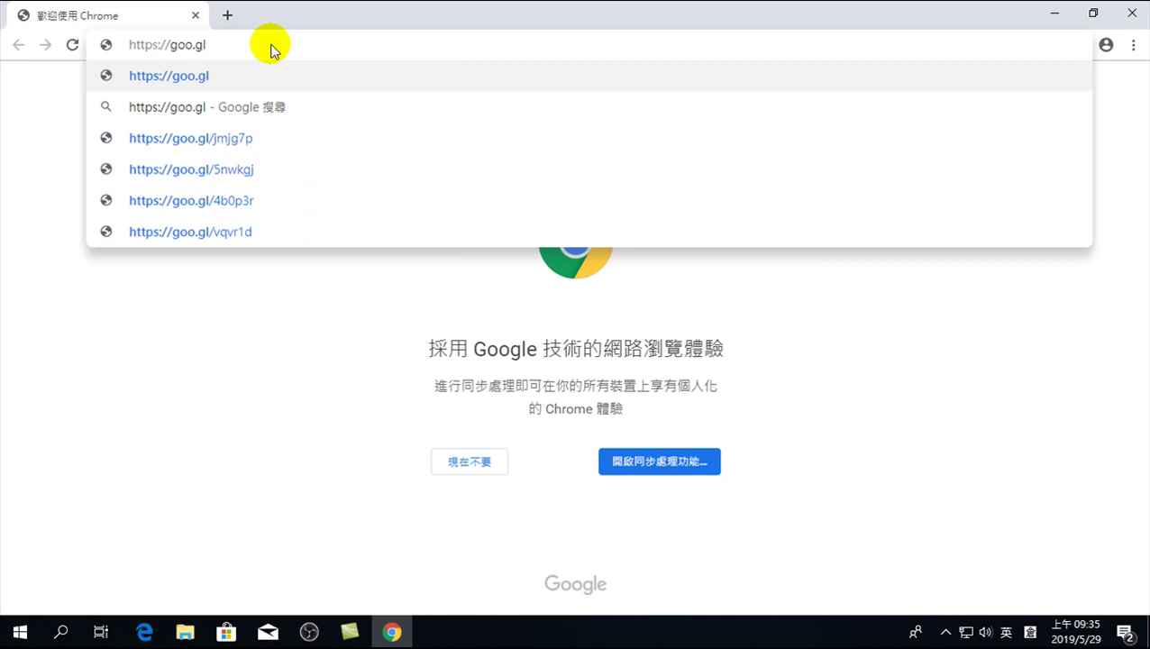
type("/ytzRxT")
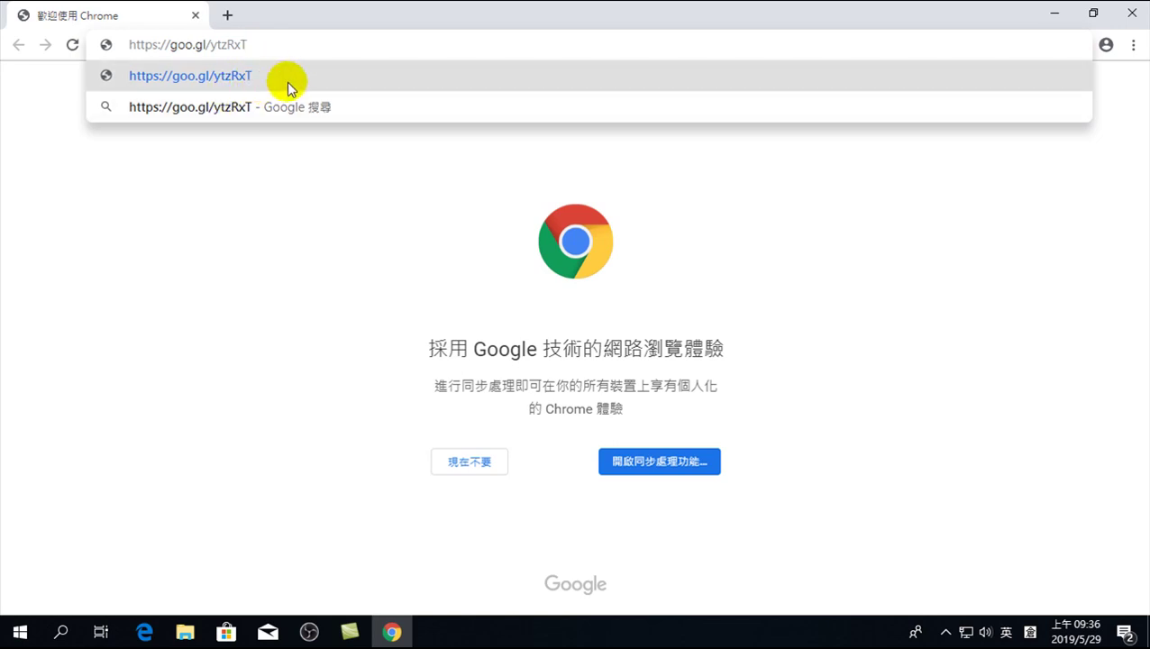
left_click(289, 88)
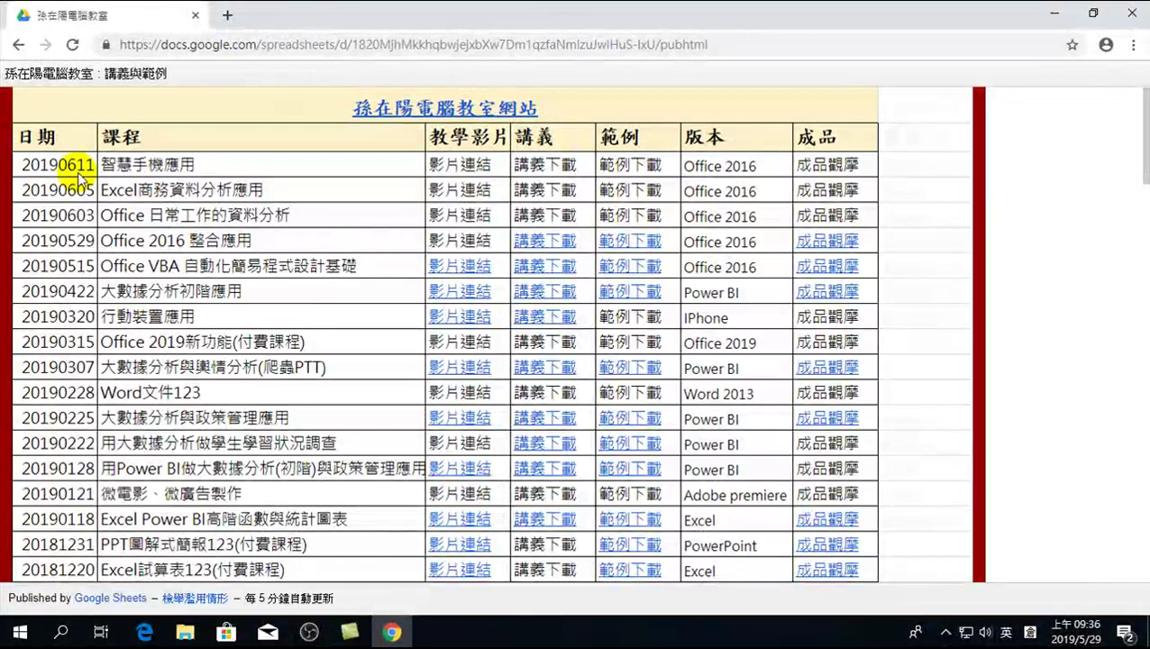
scroll(112, 298, "down", 3)
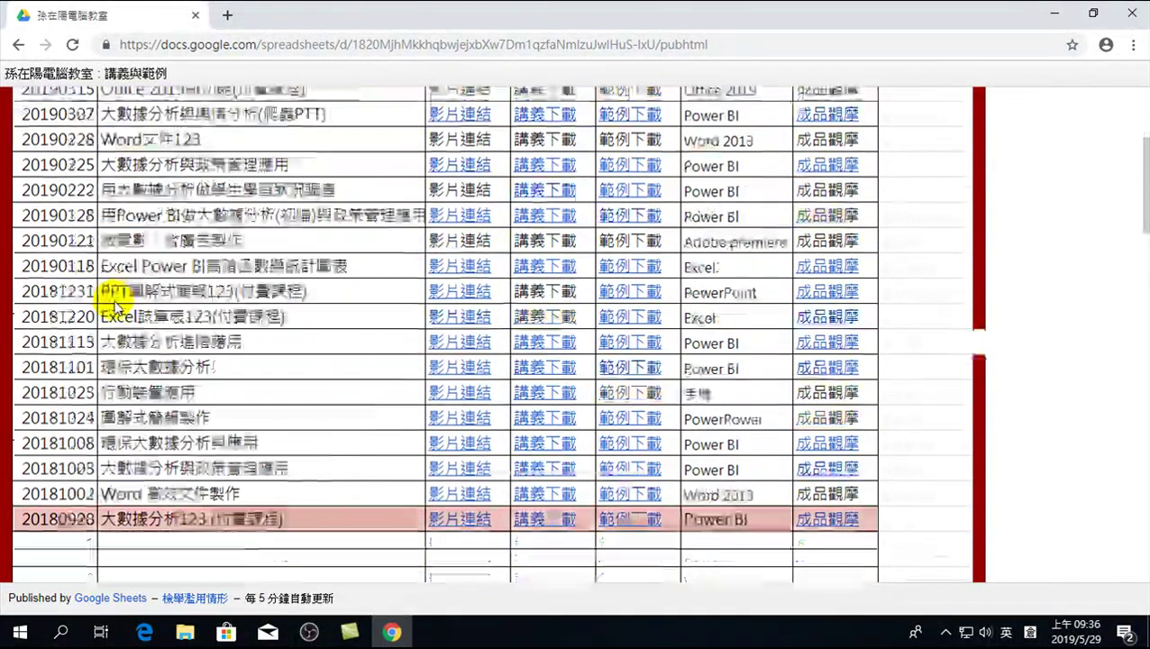
scroll(113, 271, "up", 3)
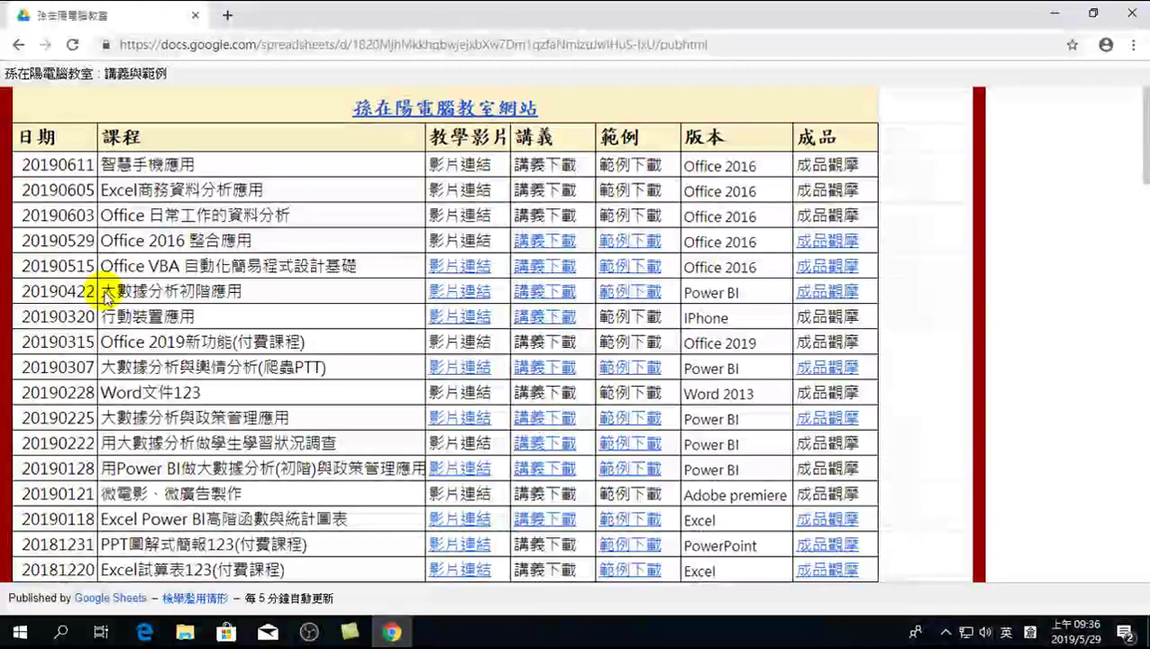
scroll(104, 315, "down", 3)
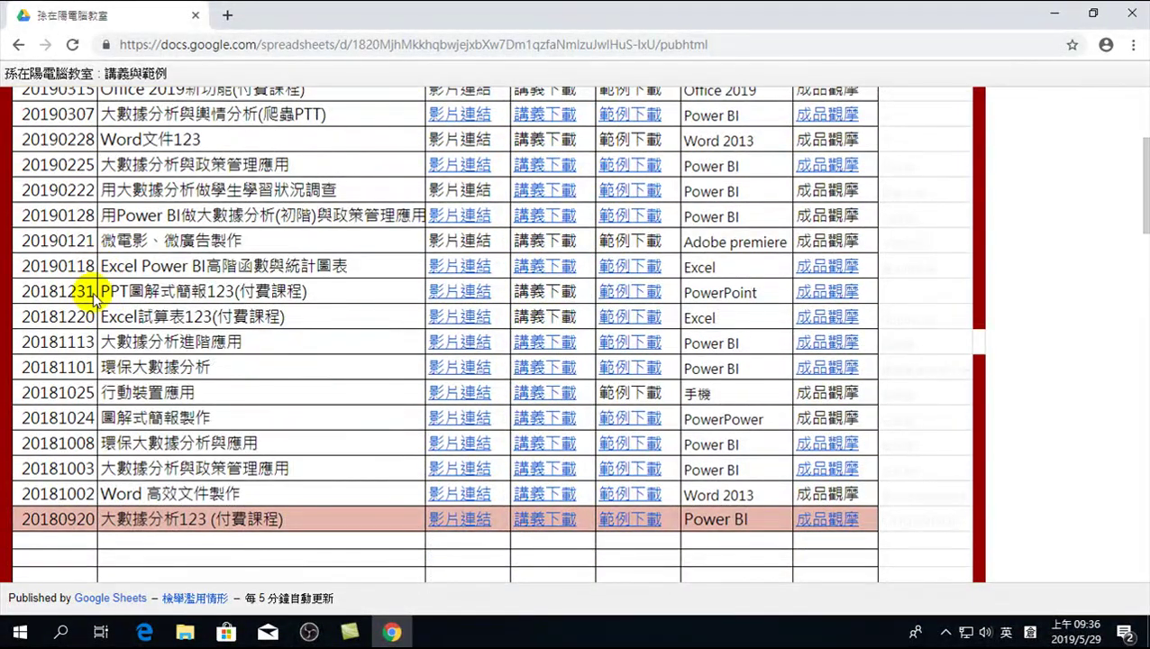
scroll(94, 297, "down", 3)
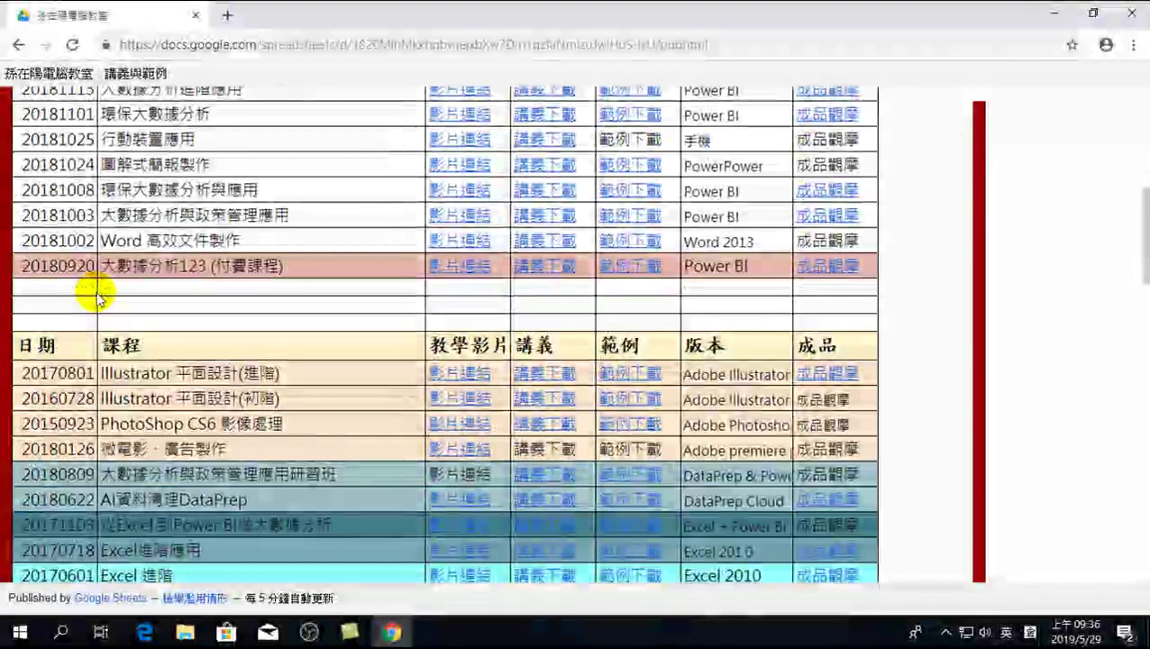
scroll(121, 282, "down", 3)
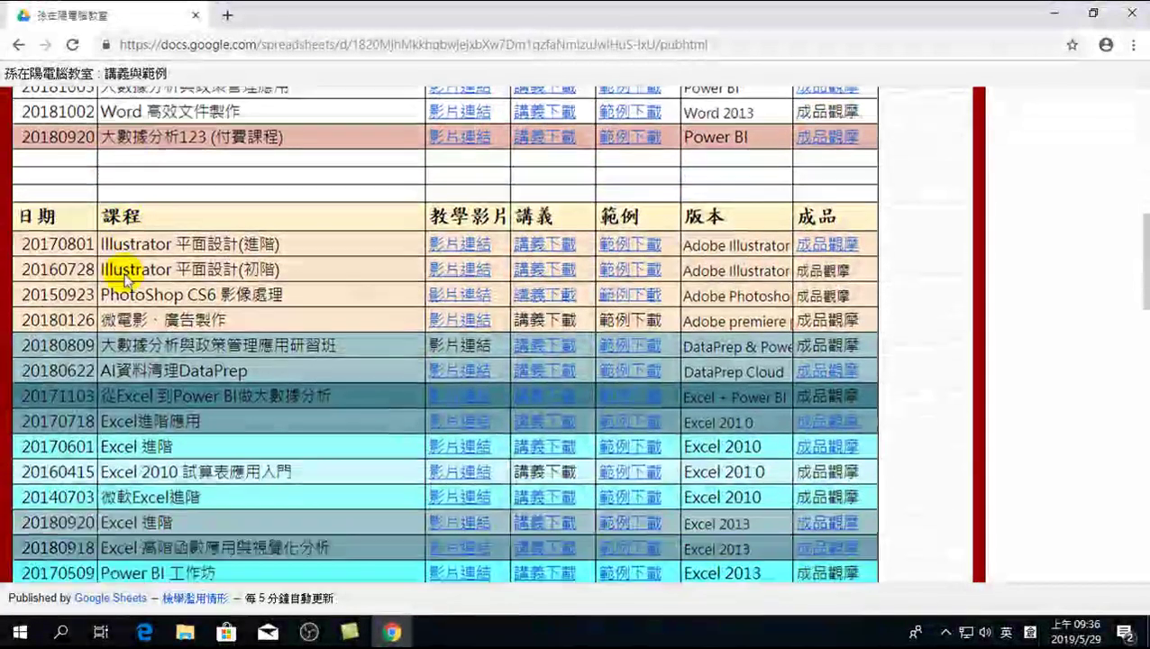
scroll(180, 243, "down", 1)
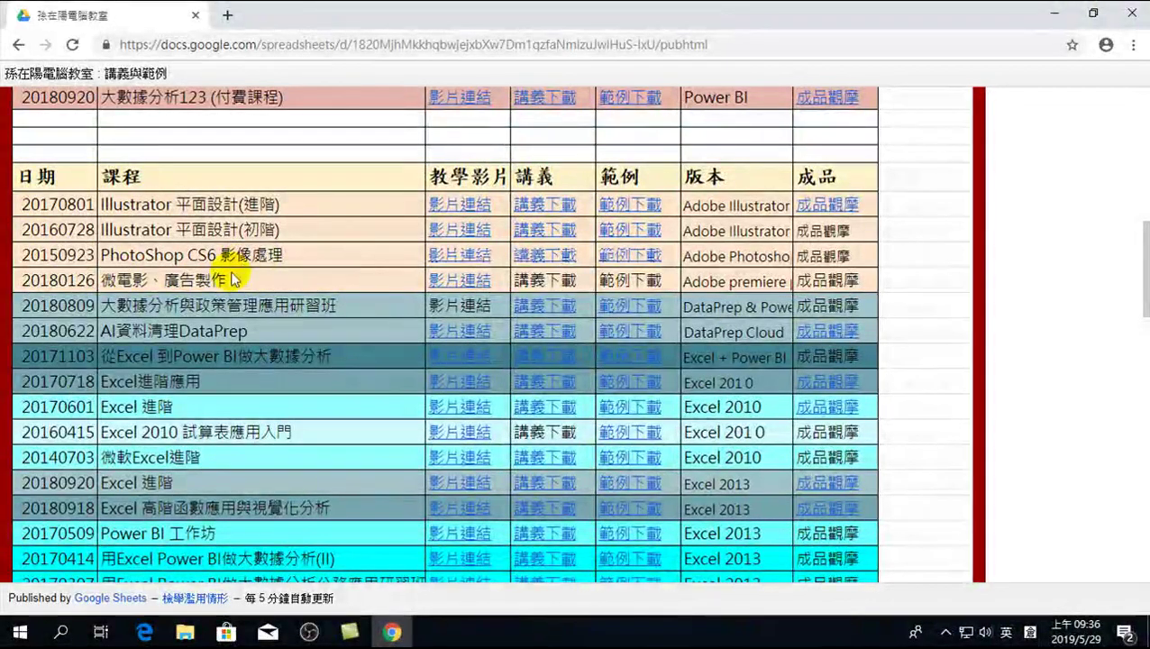
scroll(162, 280, "down", 2)
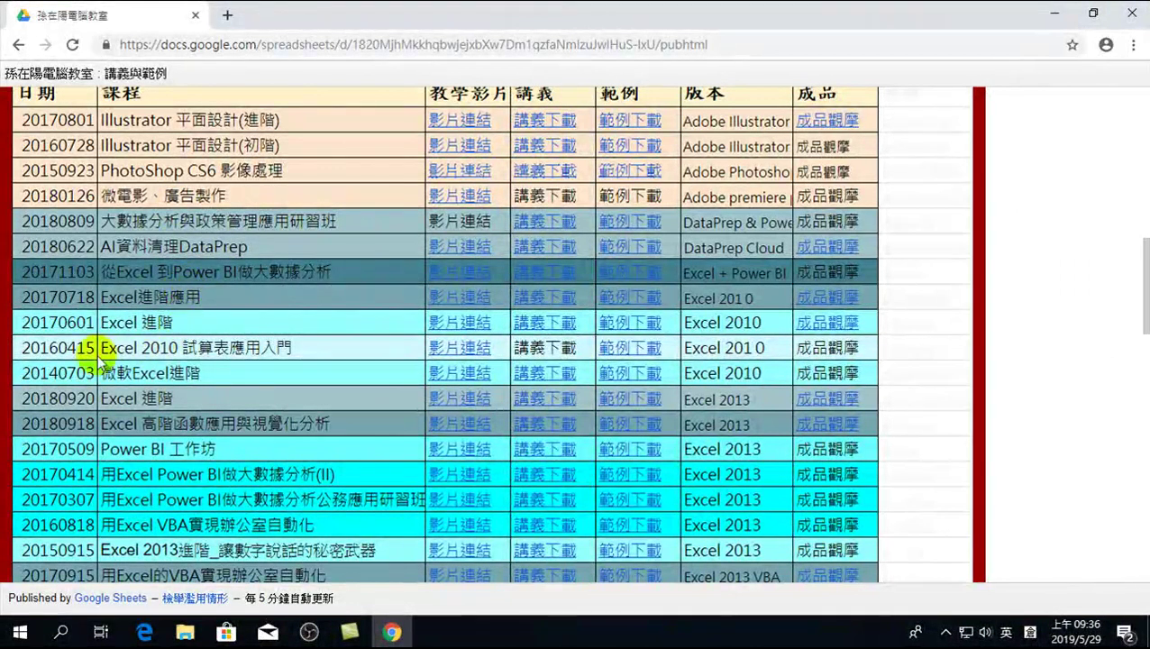
scroll(182, 297, "down", 5)
scroll(183, 297, "down", 4)
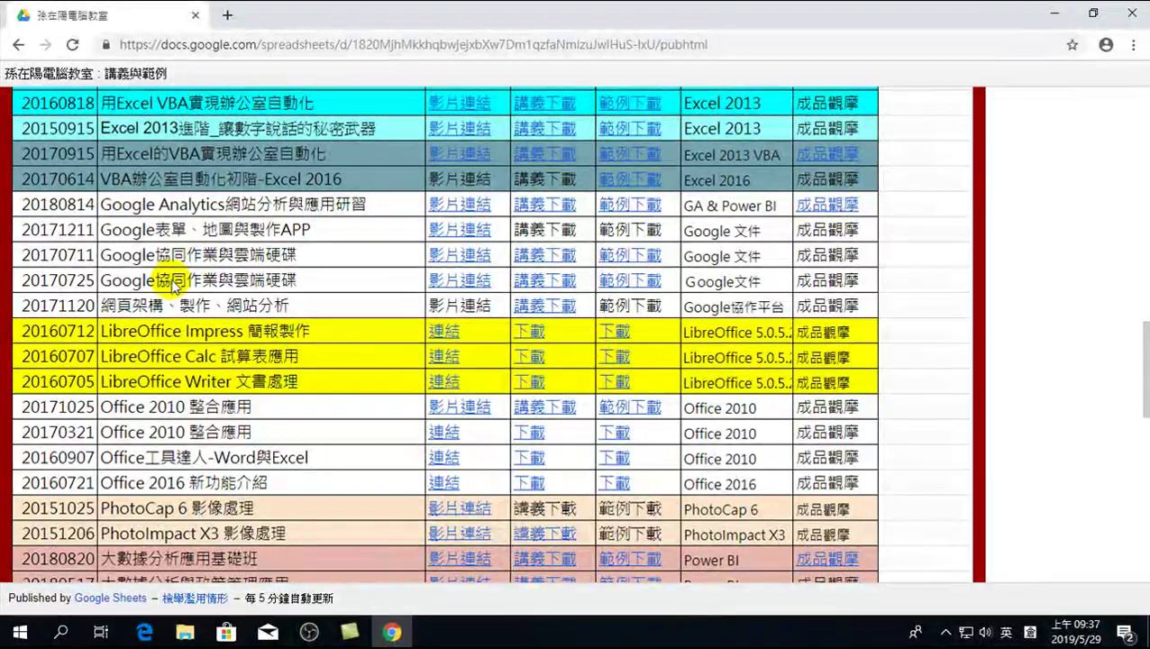
scroll(171, 281, "down", 2)
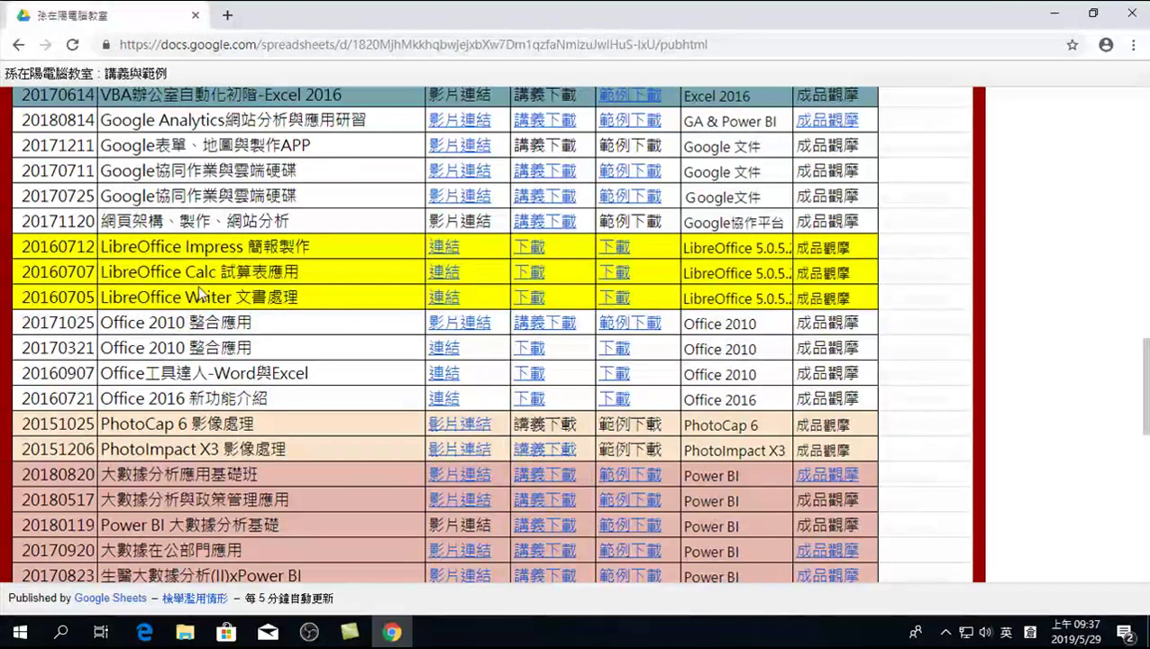
scroll(189, 311, "down", 3)
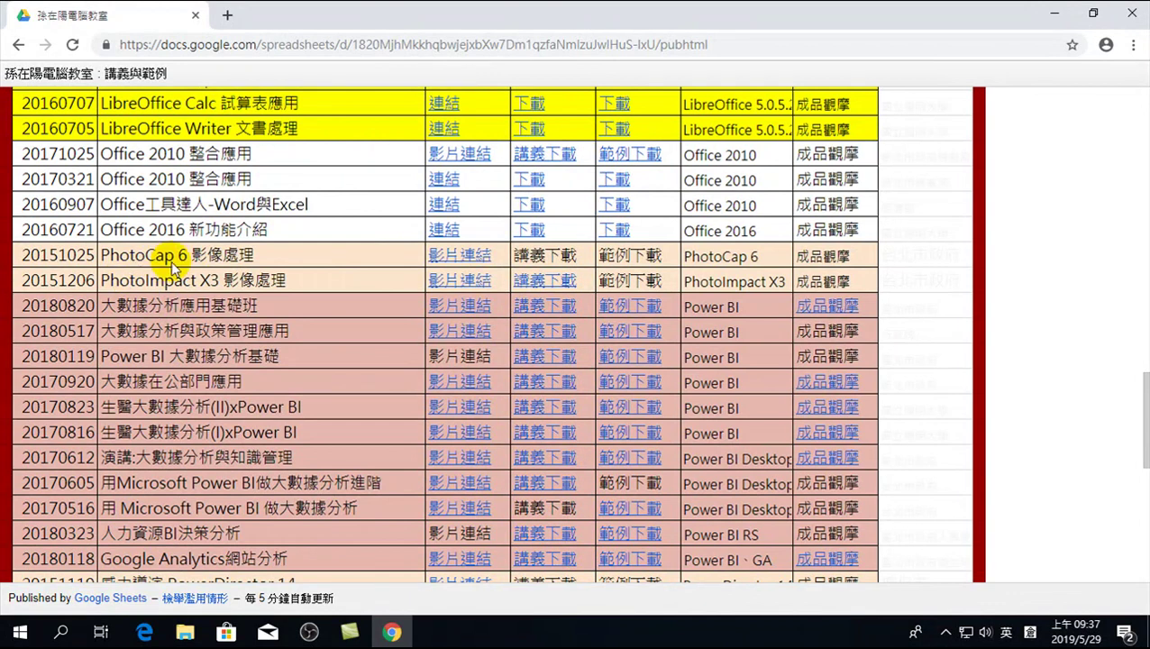
scroll(158, 297, "down", 2)
scroll(171, 289, "down", 2)
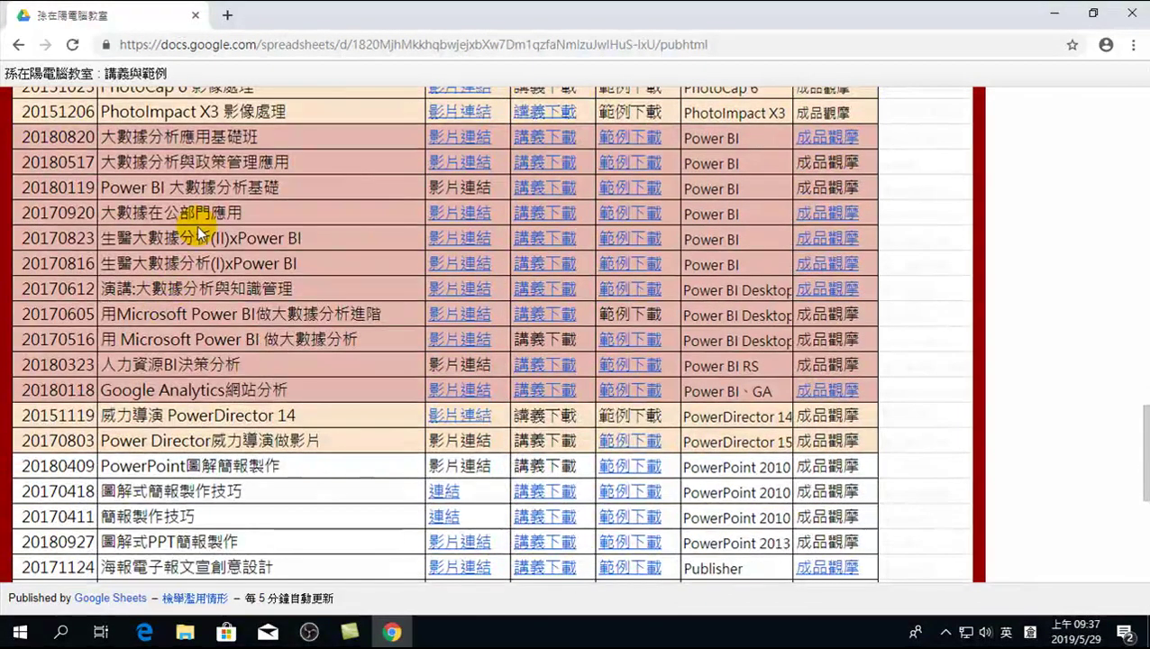
scroll(200, 235, "down", 2)
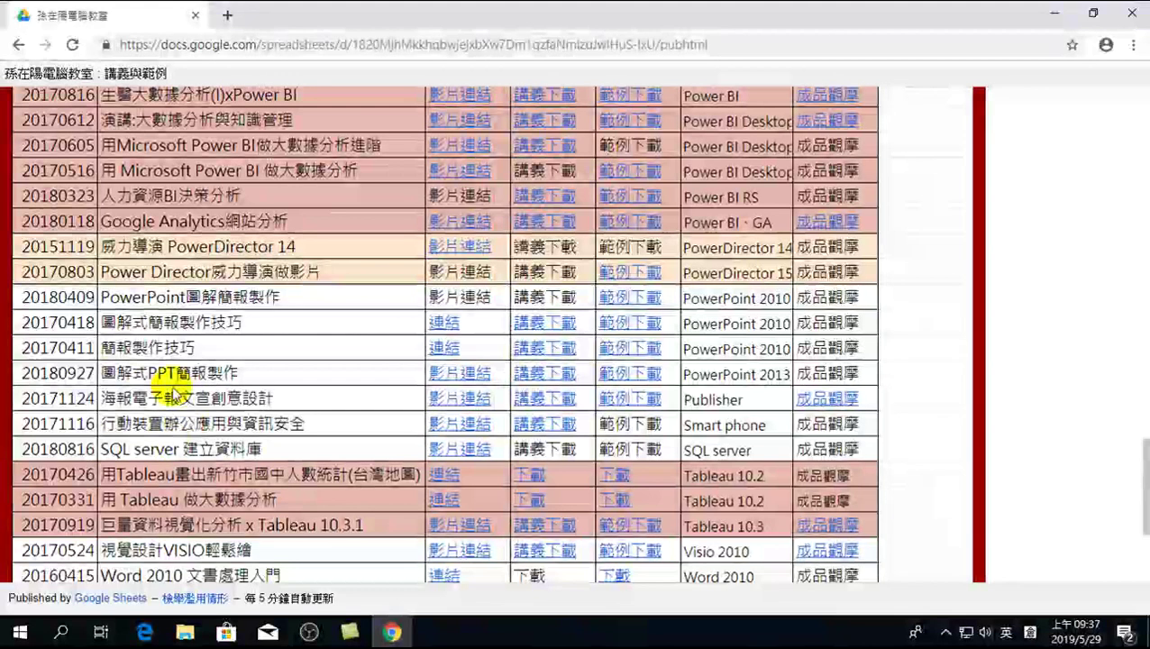
scroll(144, 425, "down", 3)
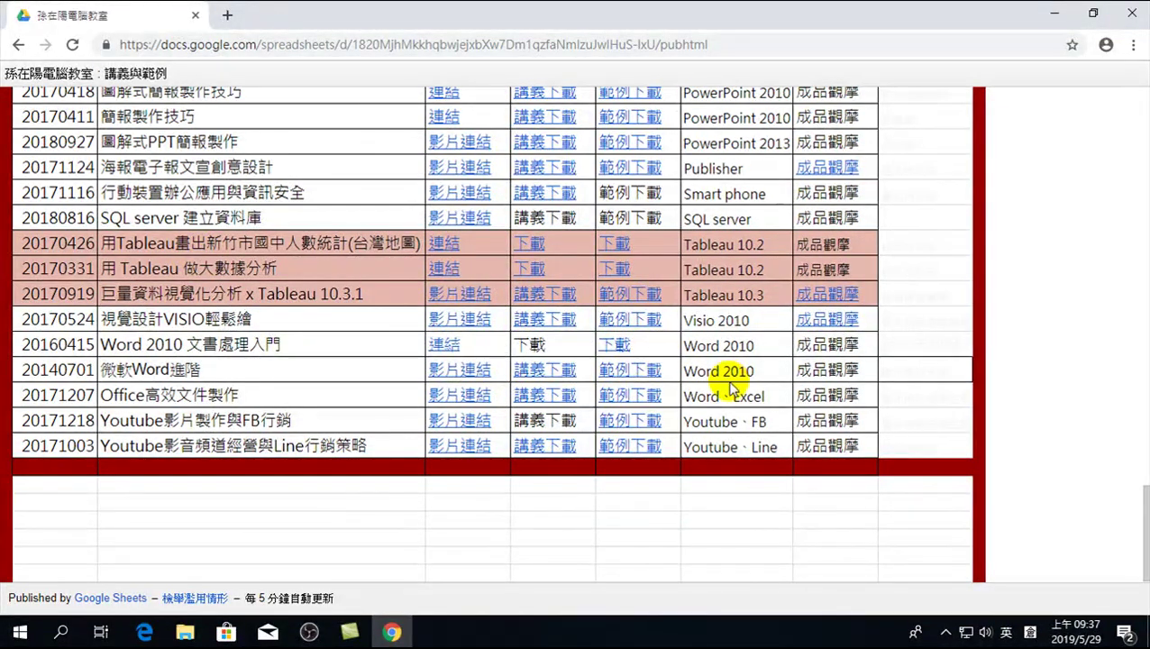
scroll(717, 387, "up", 2)
scroll(716, 387, "up", 2)
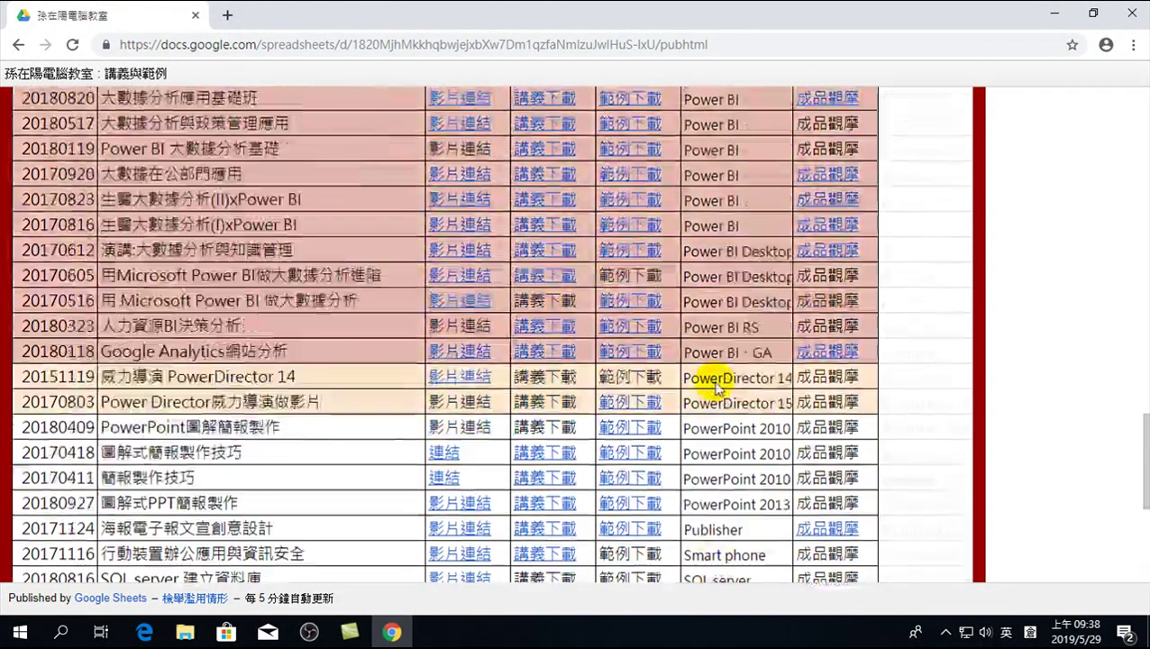
scroll(715, 385, "up", 3)
scroll(712, 383, "up", 3)
scroll(667, 365, "up", 10)
scroll(541, 315, "up", 5)
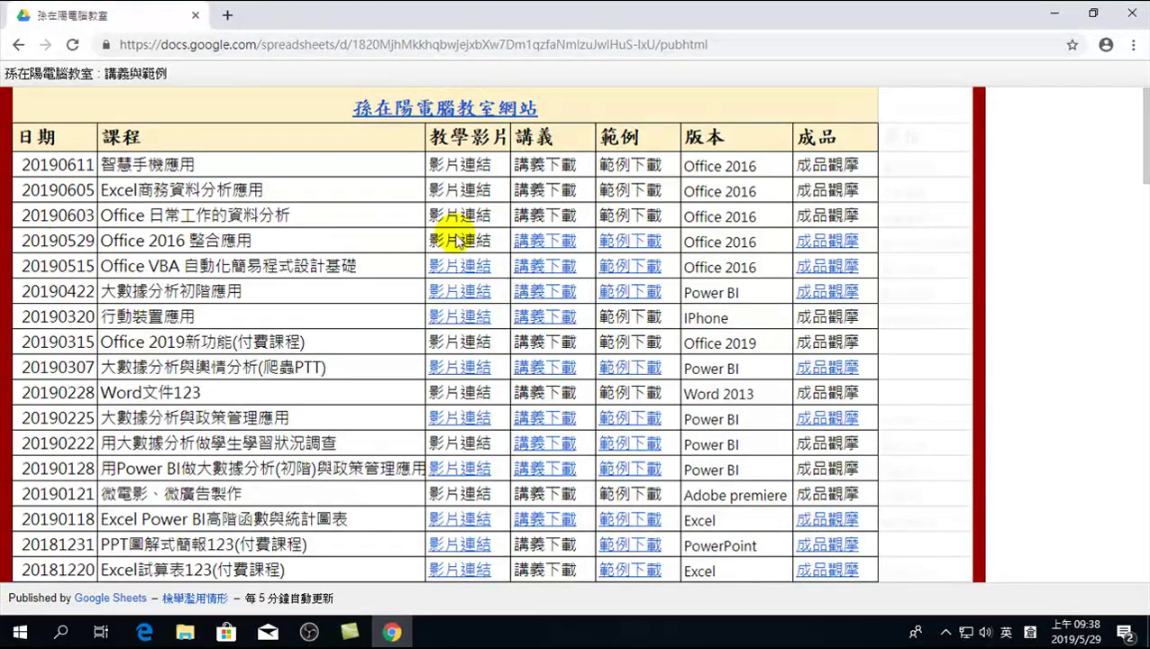
- Open the 20190529 row's 範例下載 Drive folder, dismiss the welcome toast, and download the tutorial .mp4
left_click(628, 243)
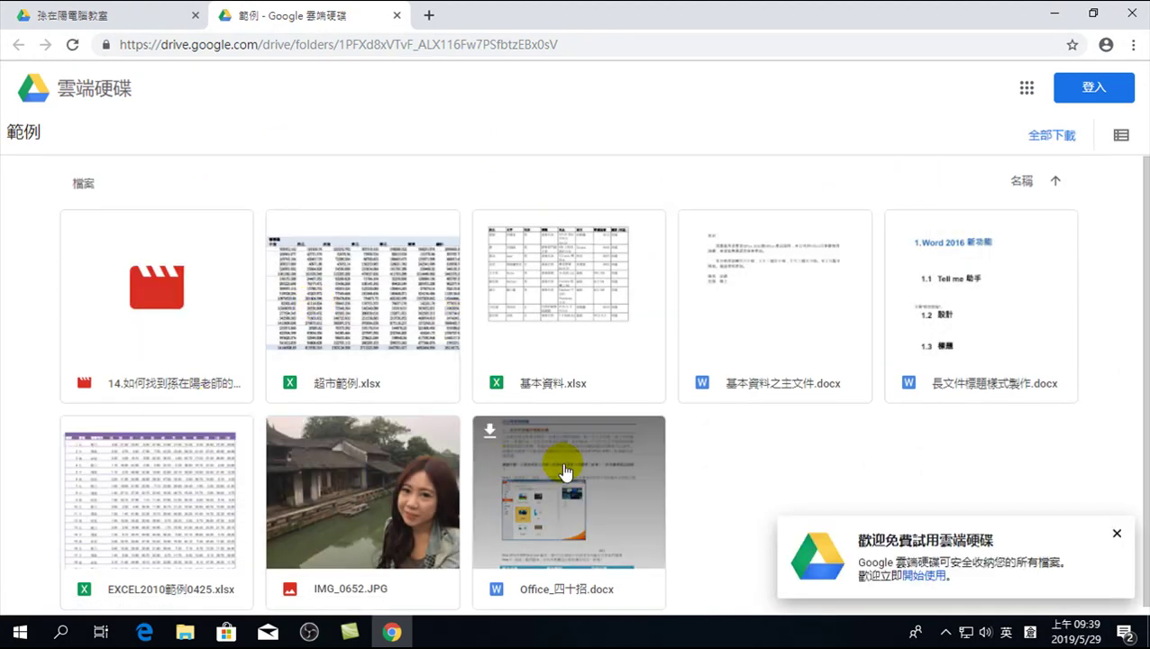
left_click(1117, 535)
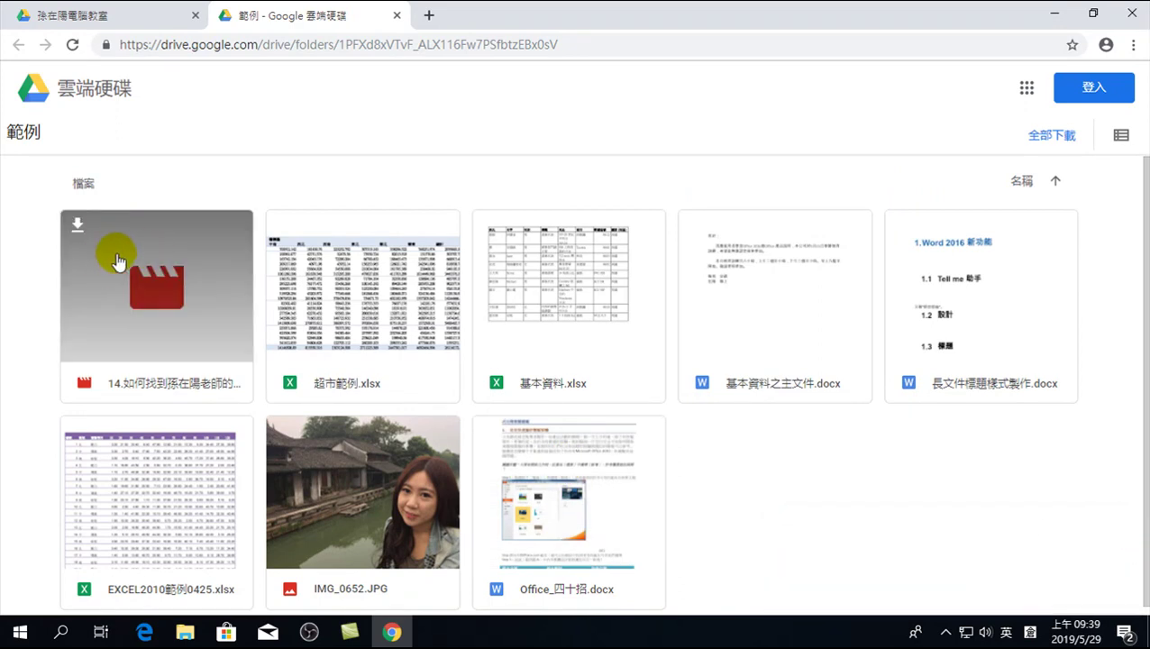
left_click(77, 225)
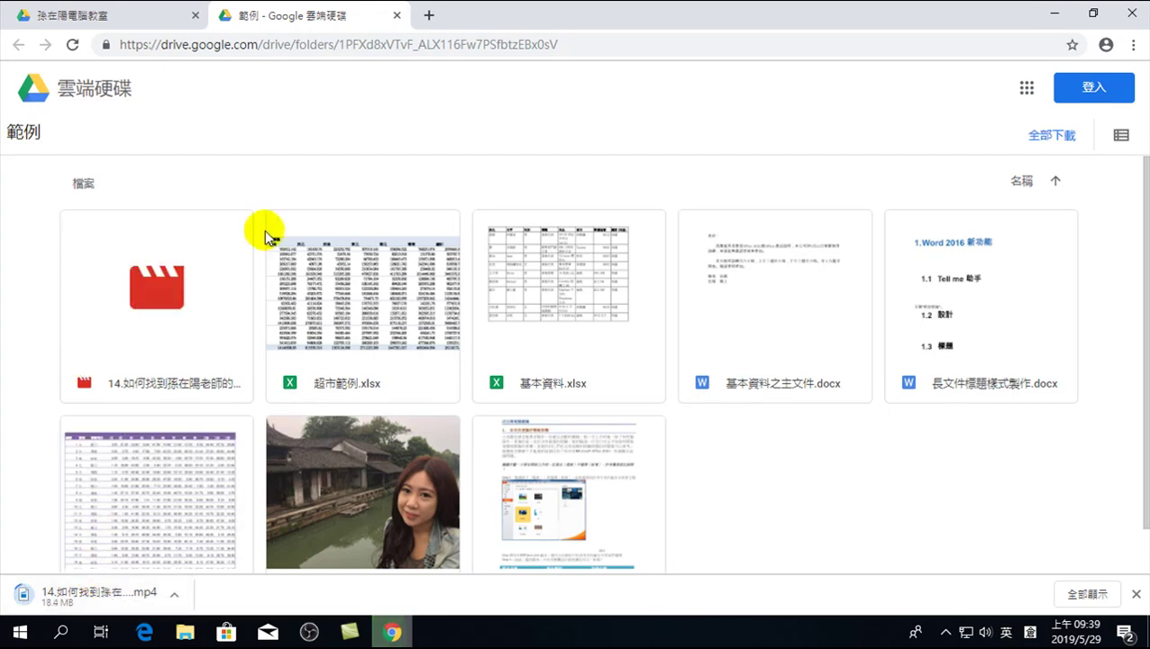
mouse_move(285, 236)
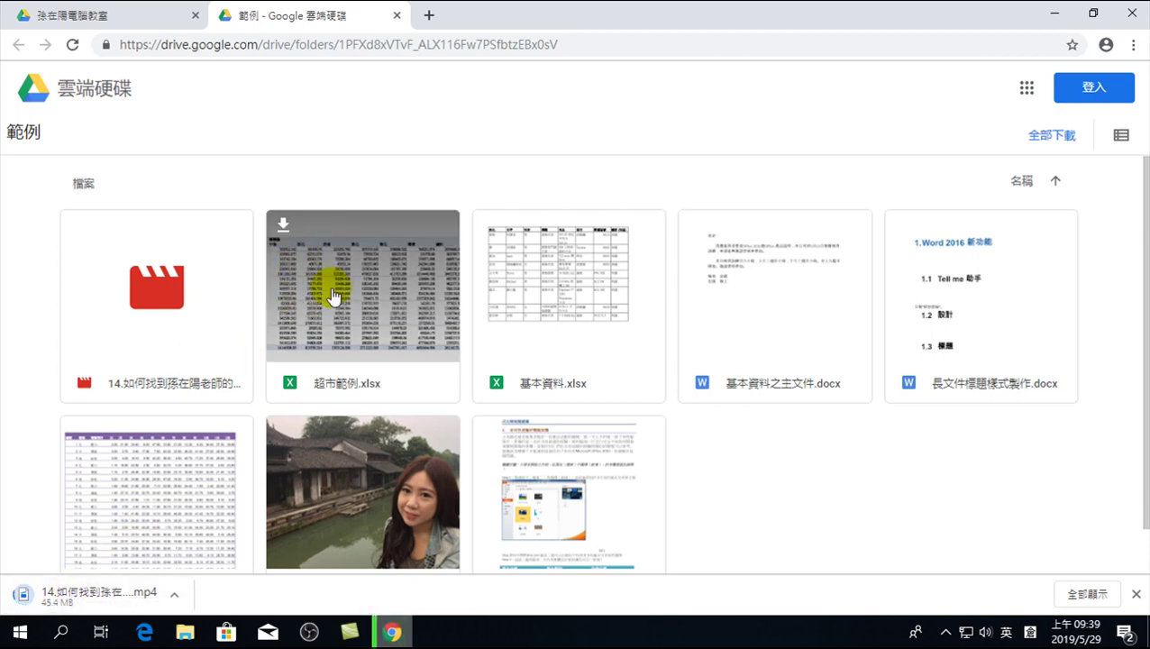
- Download 超市範例.xlsx, 基本資料.xlsx and the remaining example files, including Office_四十招.docx, from the 範例 folder
left_click(282, 223)
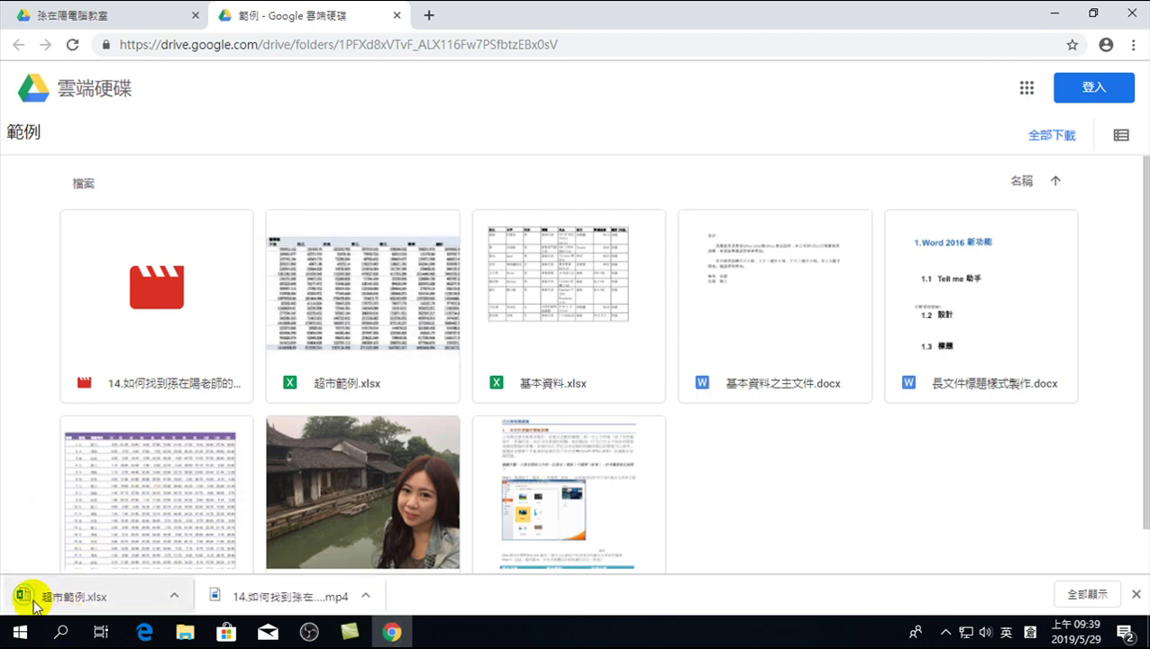
mouse_move(489, 324)
left_click(488, 225)
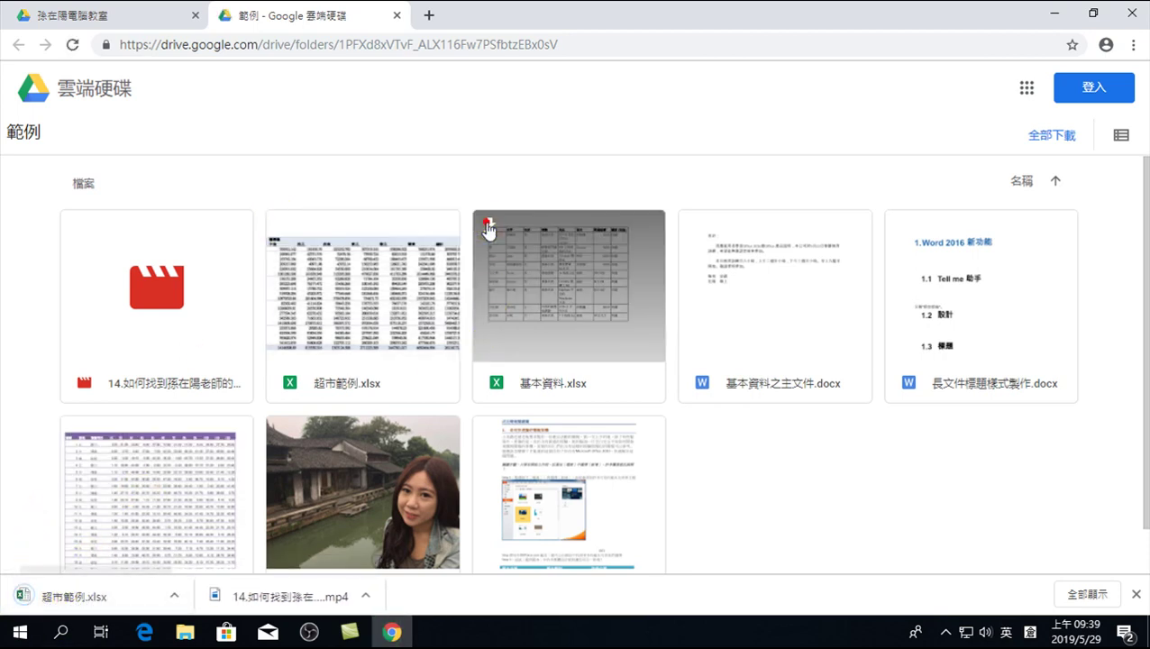
mouse_move(167, 545)
mouse_move(529, 459)
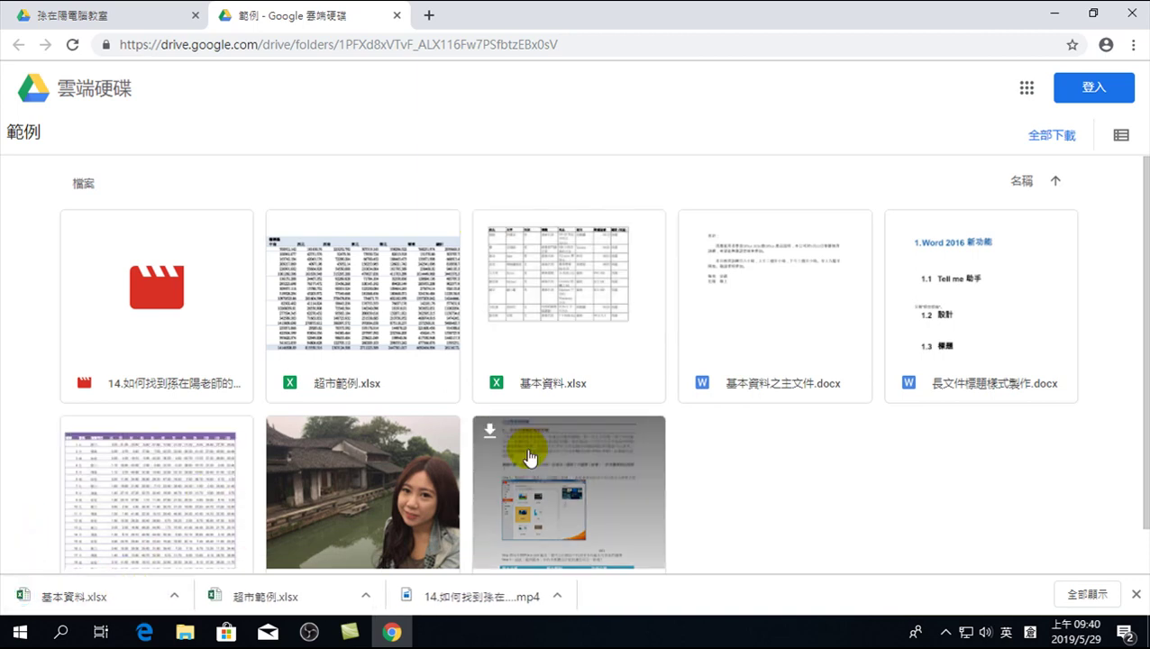
mouse_move(273, 431)
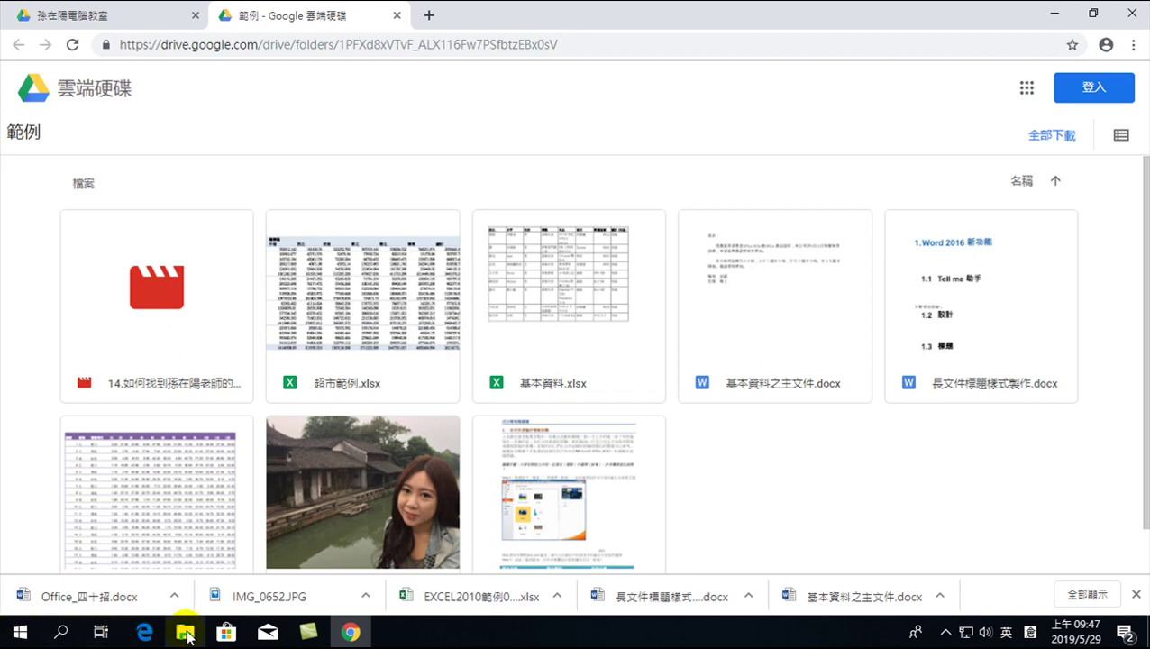
- Show the 下載 folder in File Explorer with the eight downloaded example files
left_click(192, 636)
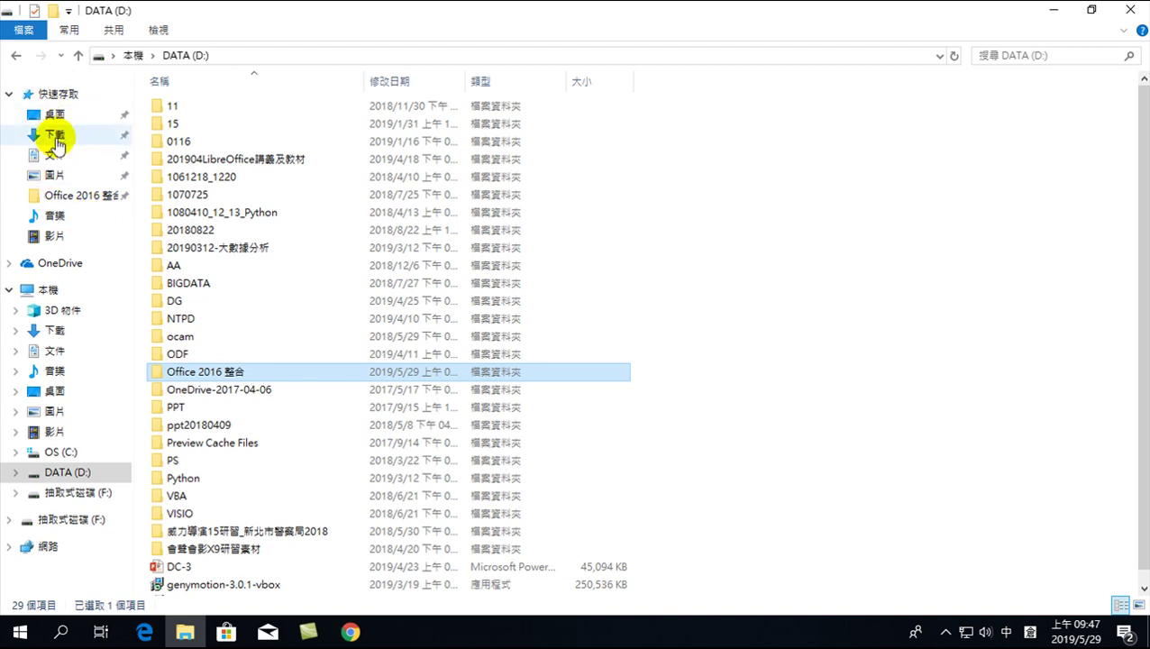
left_click(56, 137)
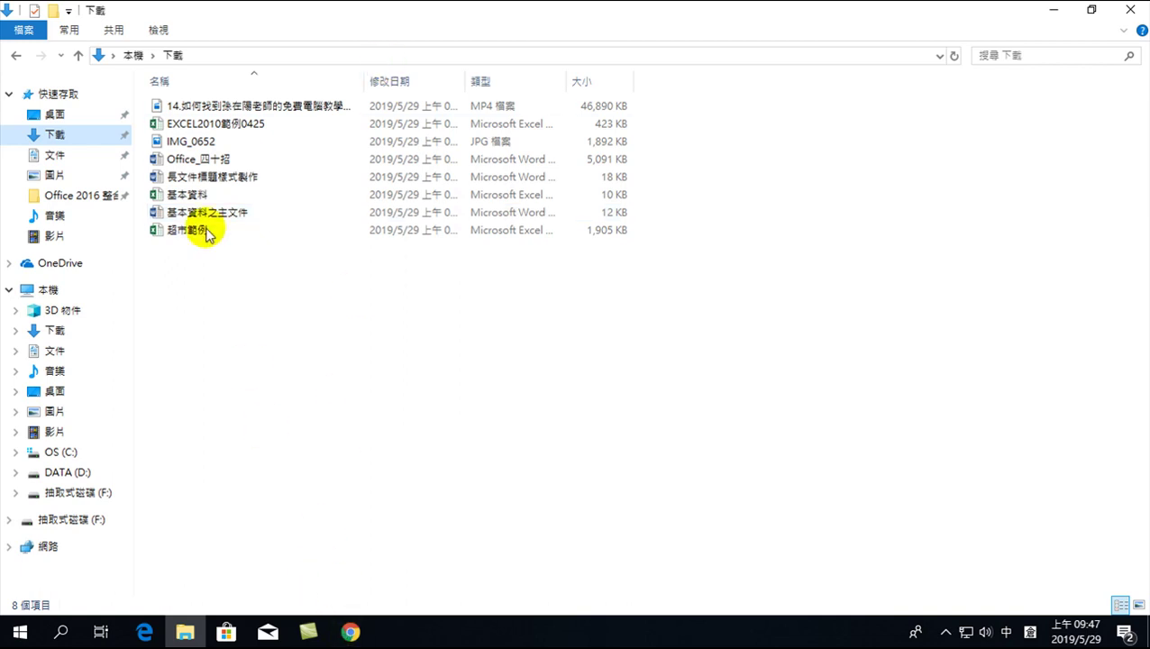
- Download the 超市範例 spreadsheet a second time from the Drive 範例 folder, then go back to File Explorer
left_click(352, 633)
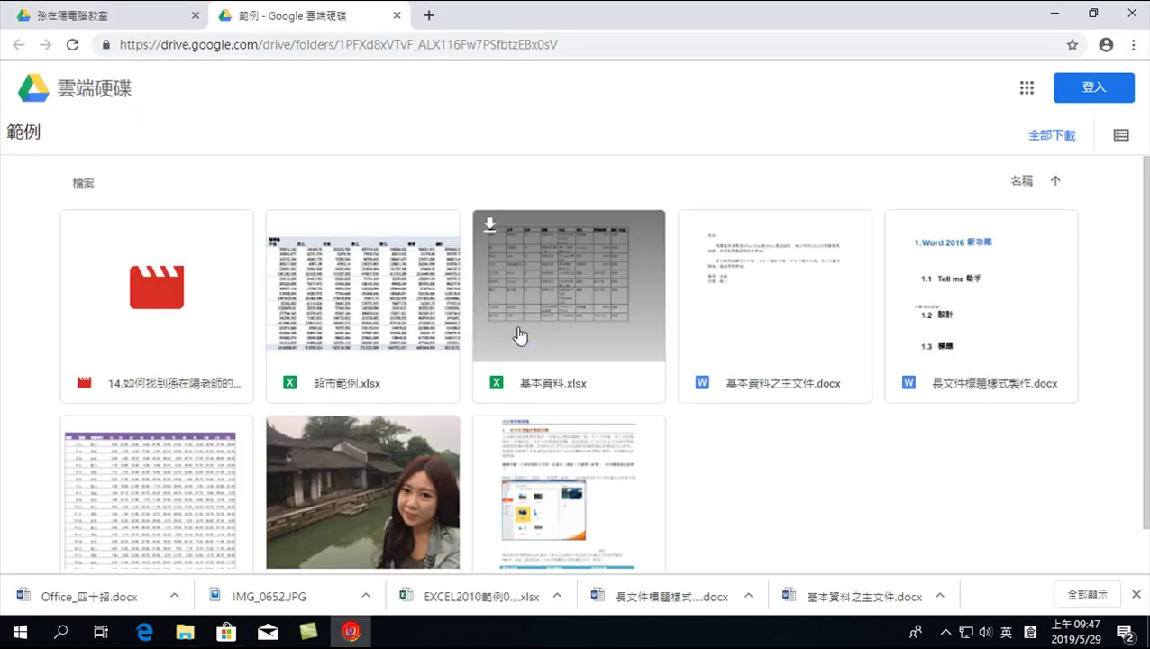
left_click(283, 230)
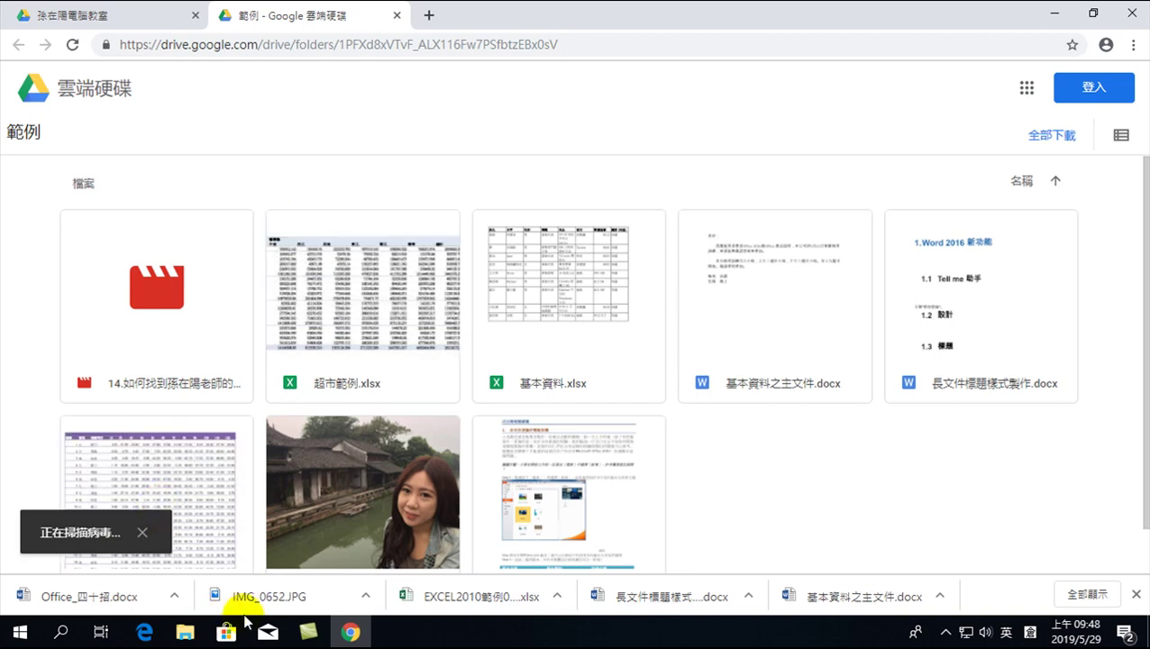
left_click(185, 632)
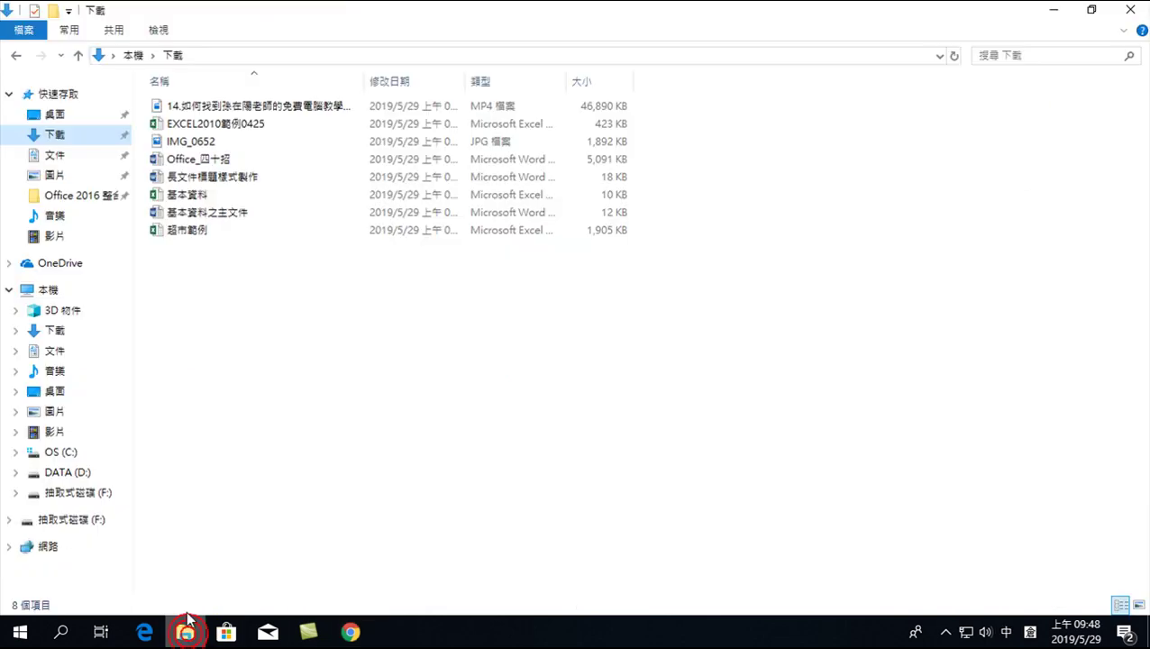
- Return to the 下載 folder, which now lists the extra copy 超市範例 (1)
left_click(350, 633)
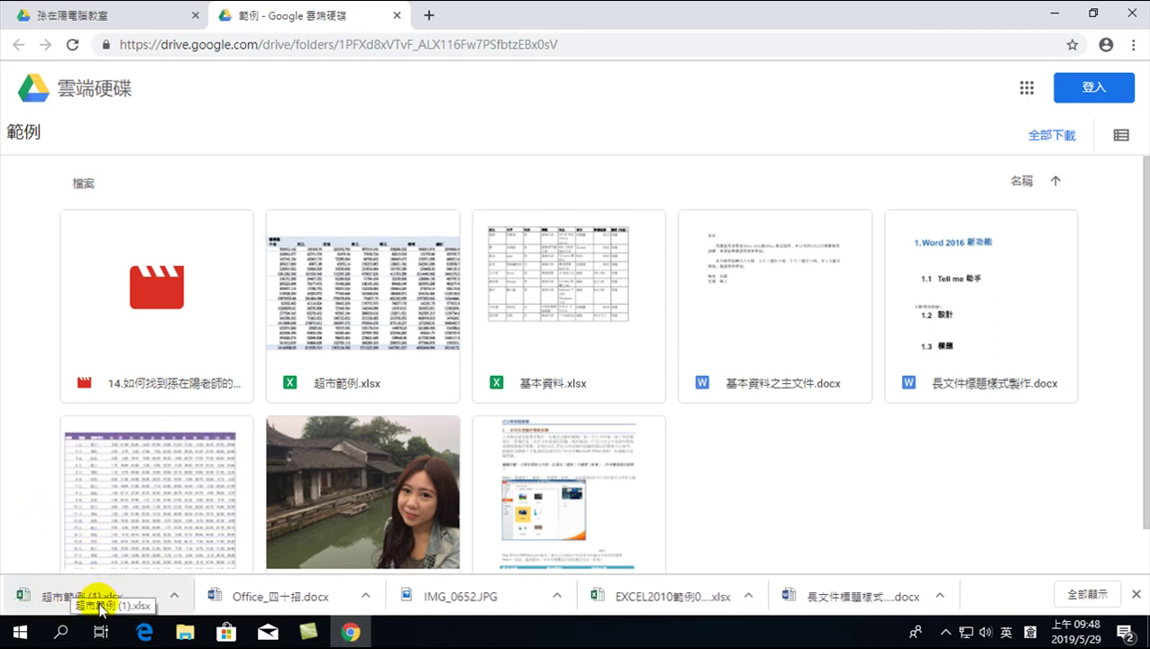
left_click(183, 633)
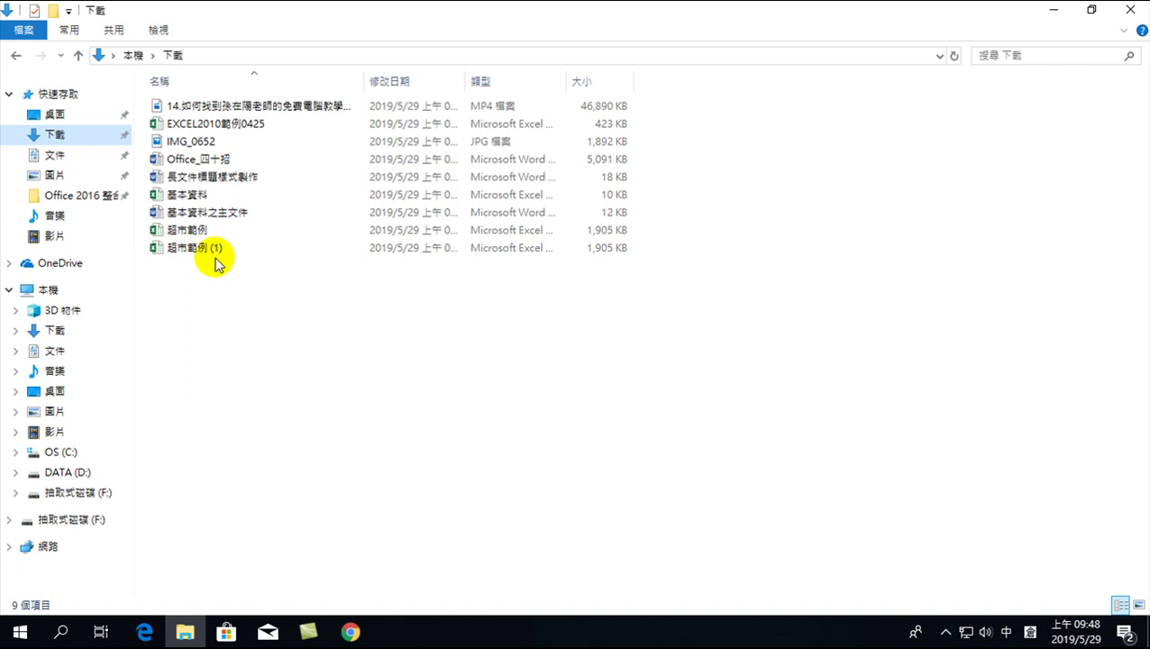
- Delete the duplicate 超市範例 (1) file from the 下載 folder
right_click(215, 259)
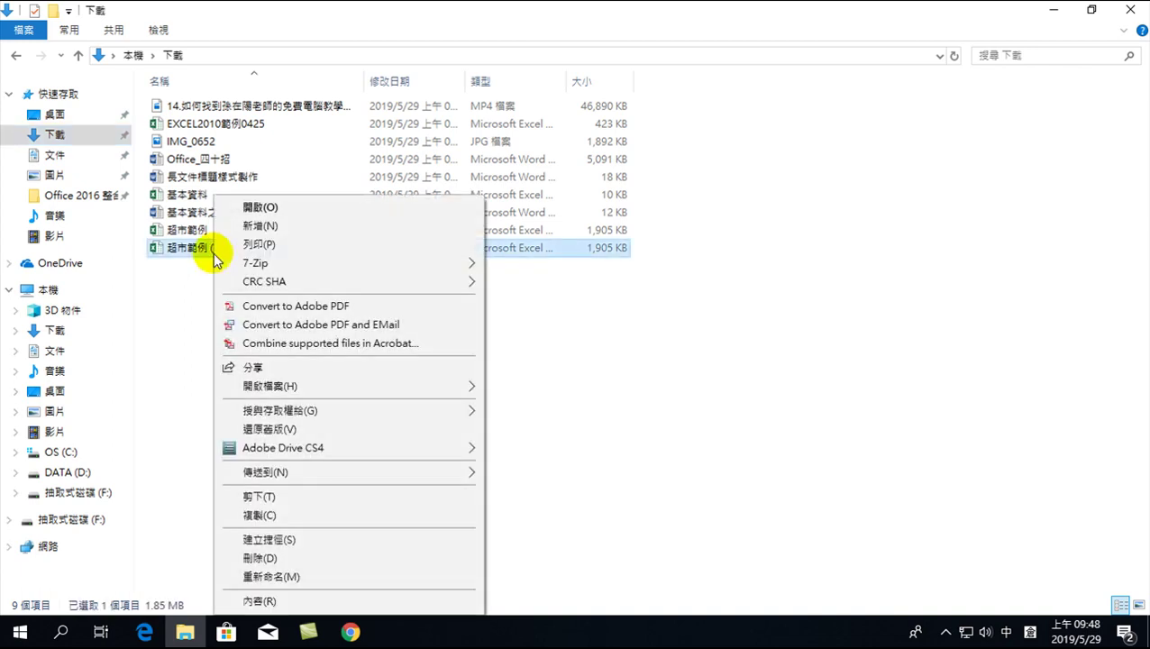
left_click(251, 559)
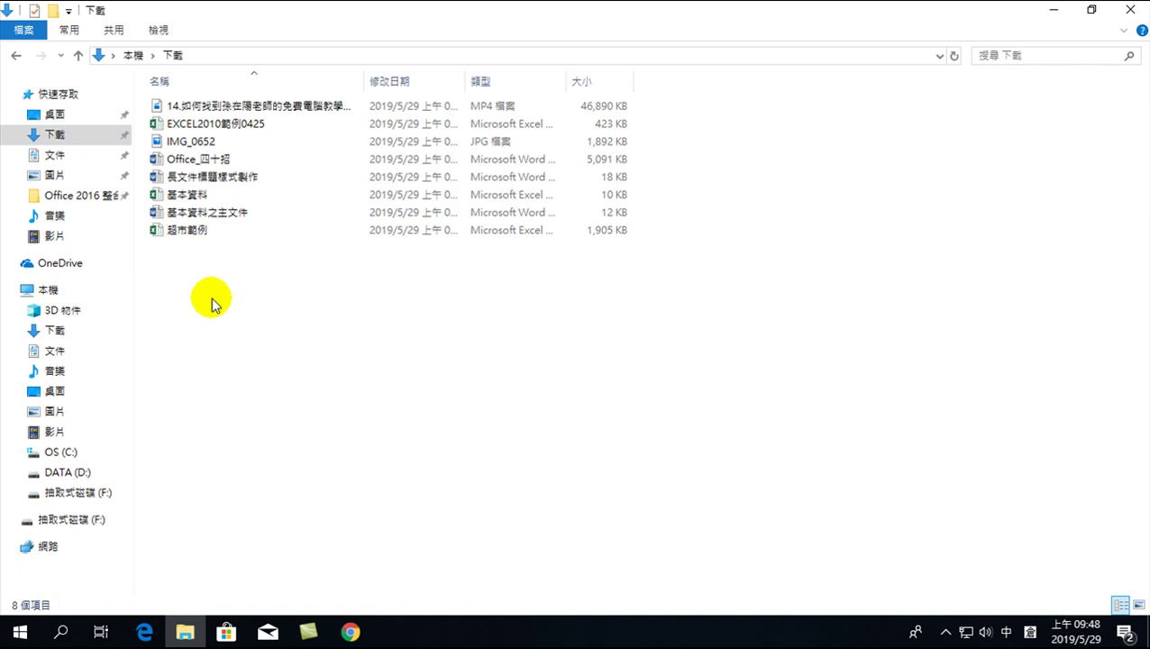
- Select and cut all eight downloaded files, then go to the DATA (D:) drive
left_click(49, 135)
left_click_drag(225, 285, 159, 102)
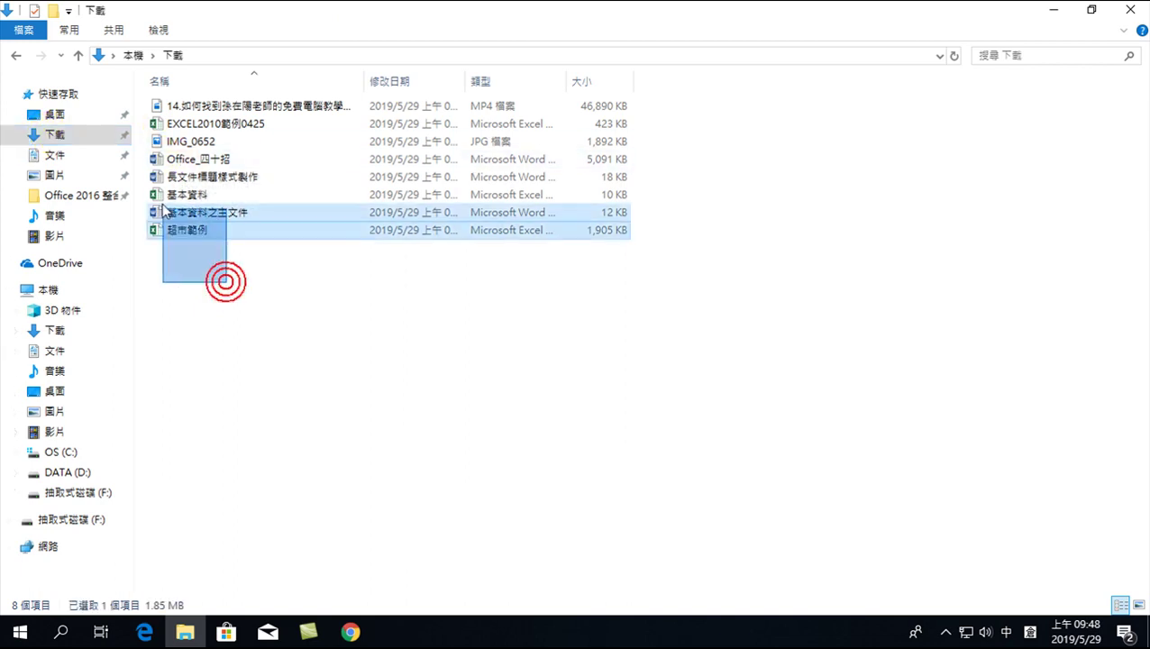
right_click(189, 144)
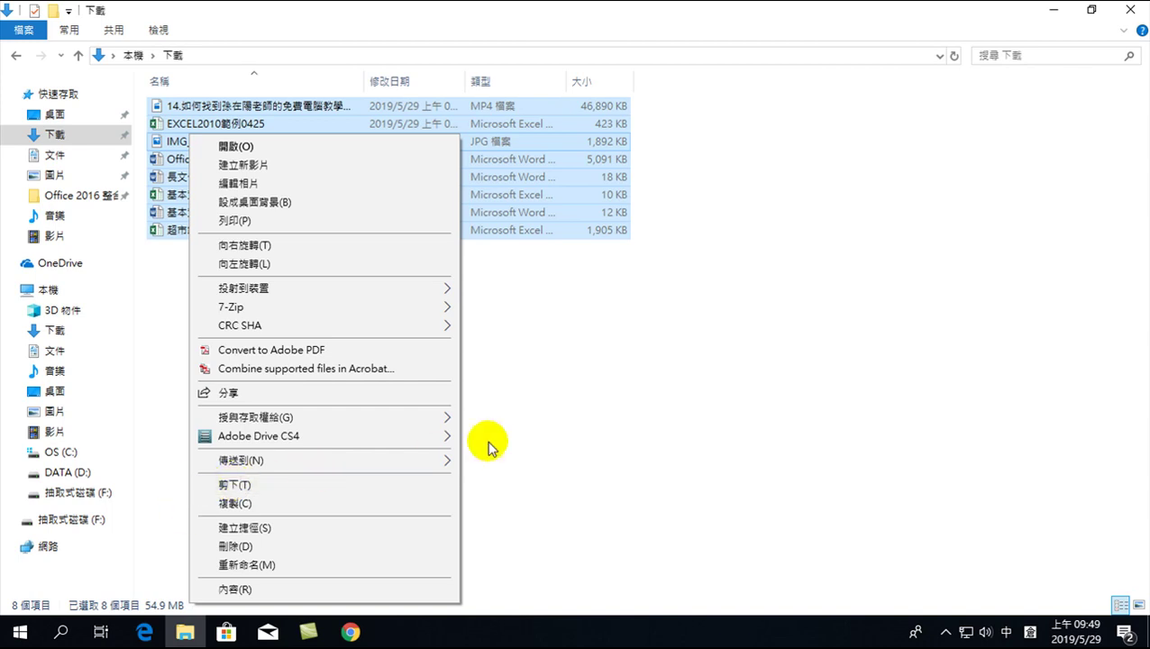
left_click(239, 487)
left_click(238, 486)
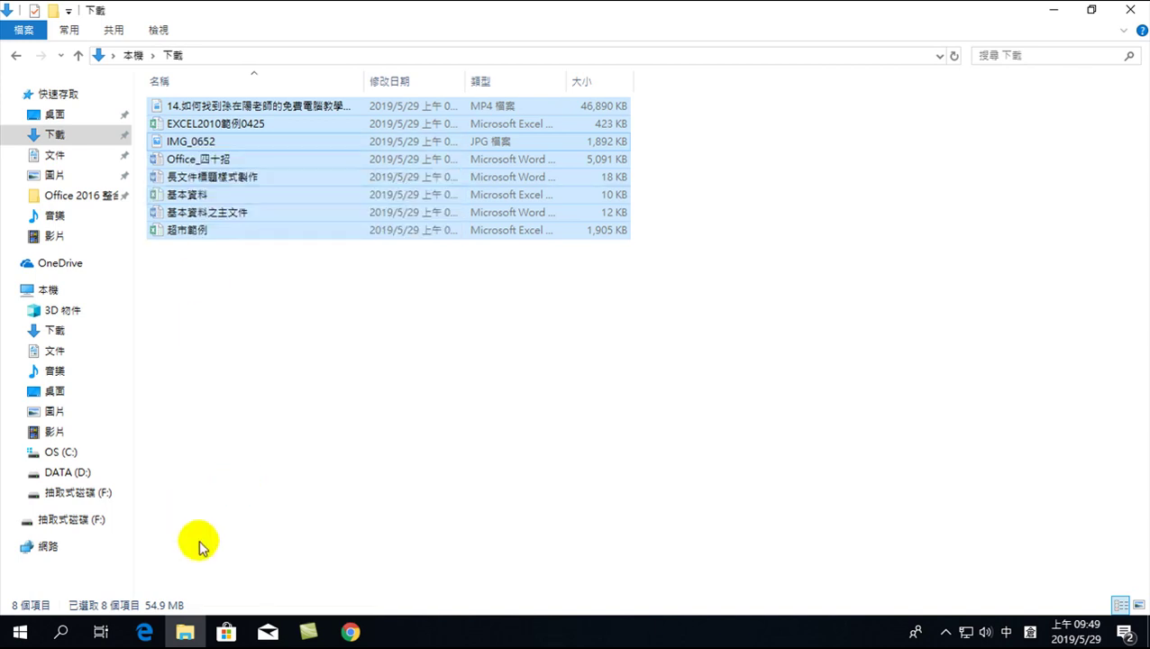
left_click(68, 472)
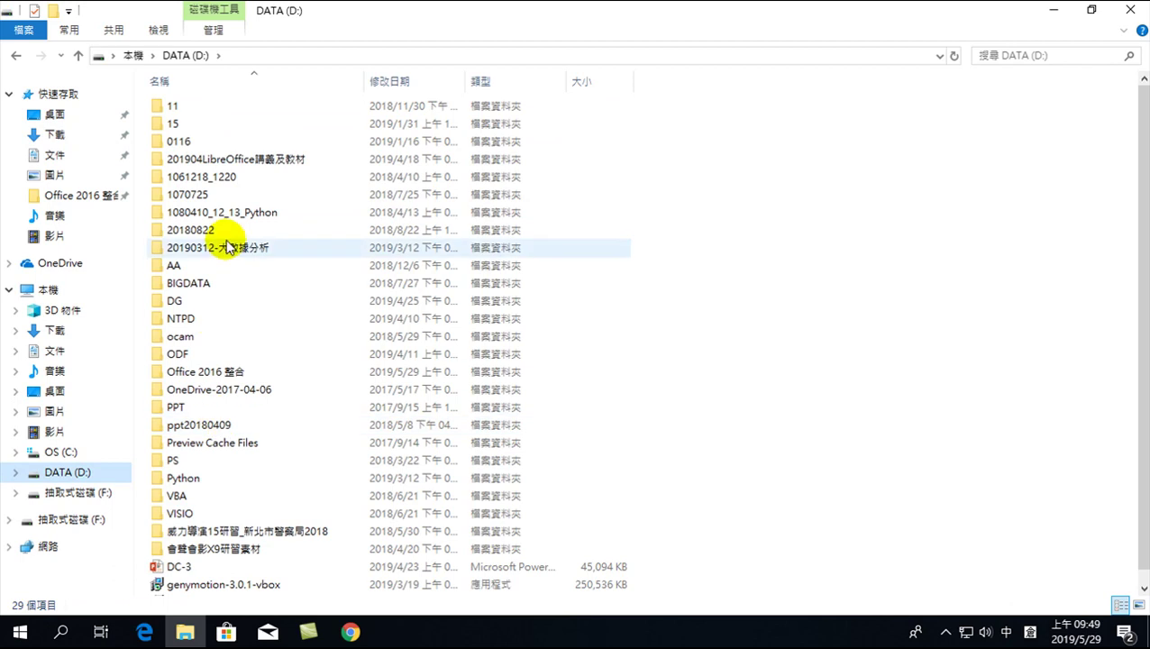
- Paste the eight files into Office 2016 整合, replacing same-named files, and close the window
double_click(202, 373)
right_click(213, 367)
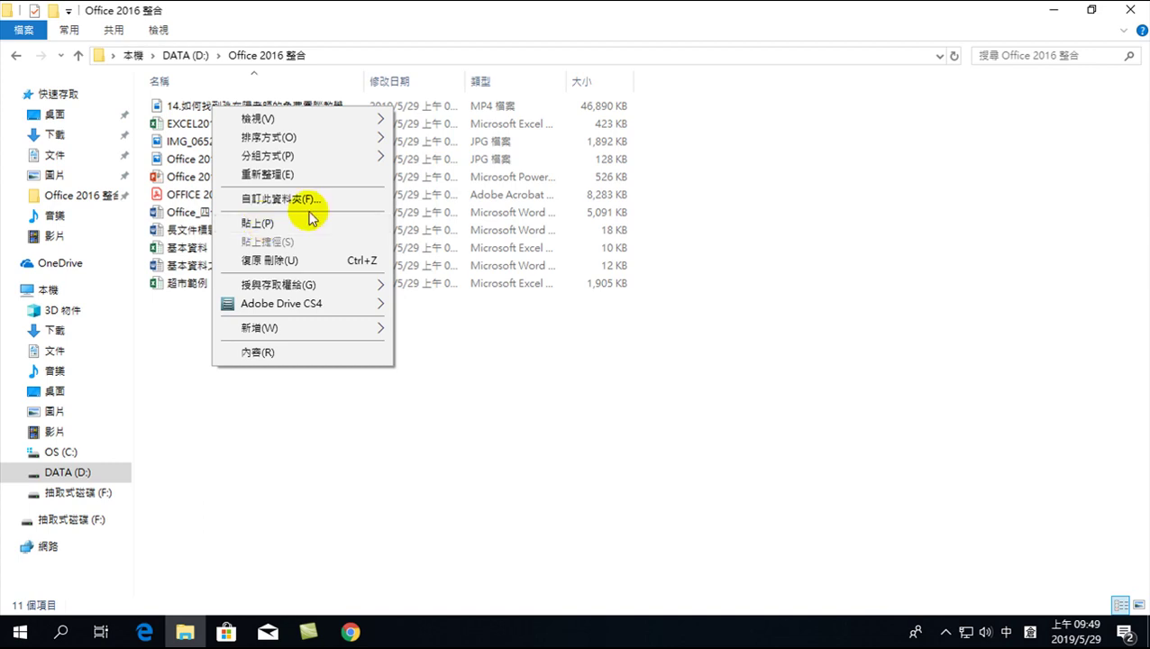
left_click(261, 225)
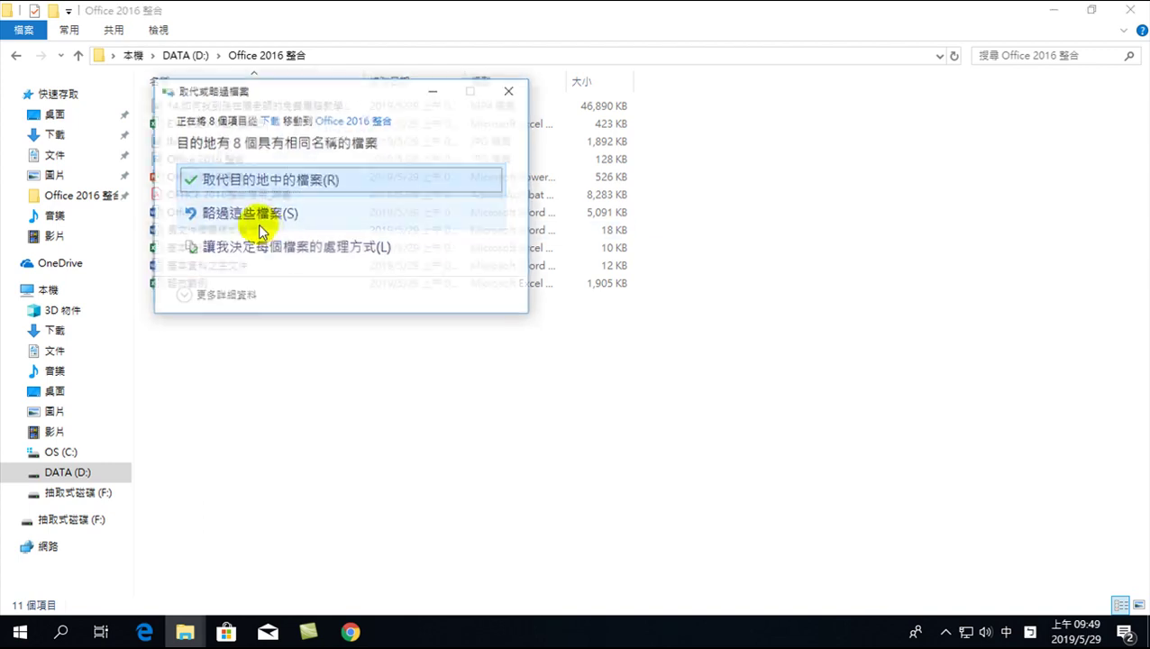
left_click(244, 180)
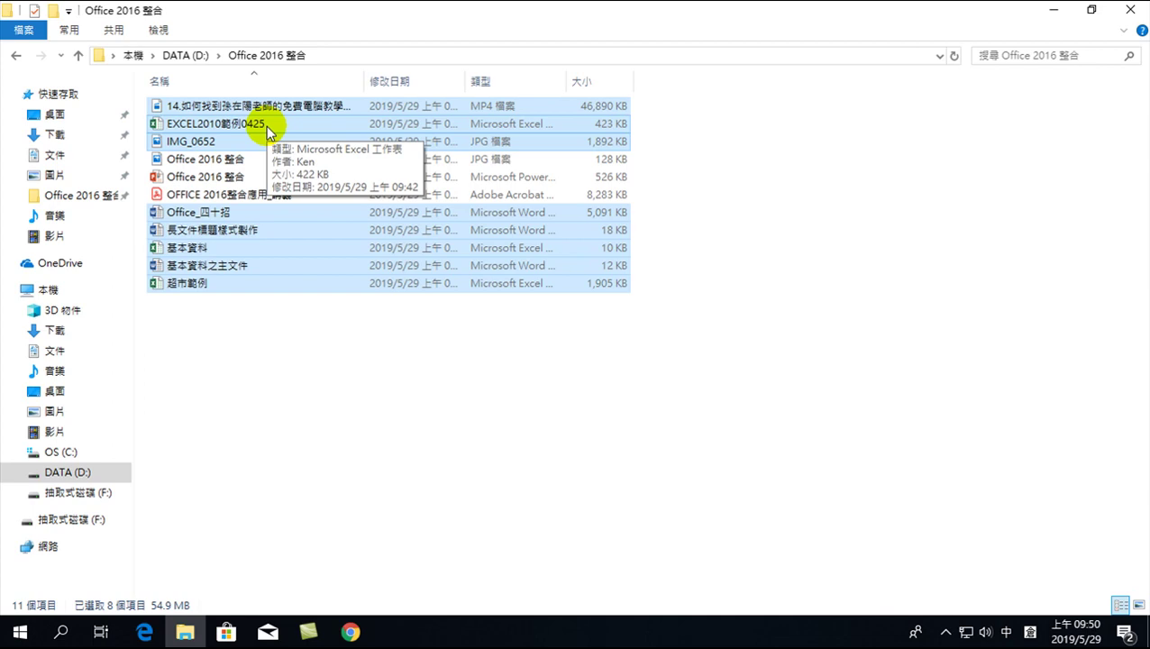
left_click(258, 330)
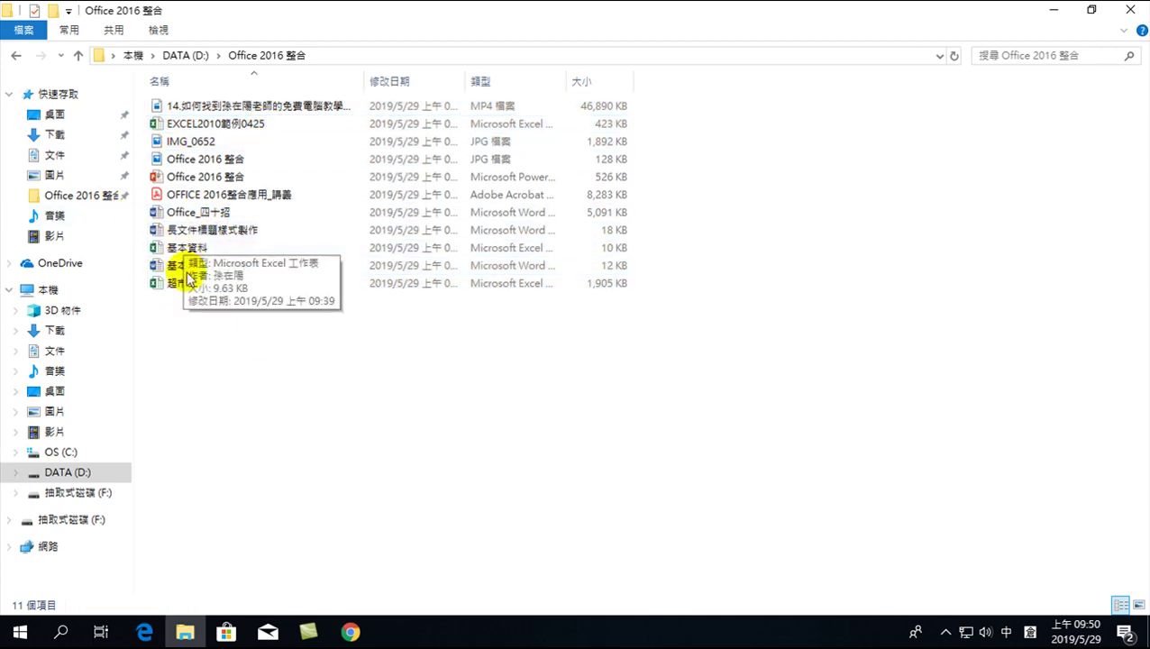
left_click(1137, 9)
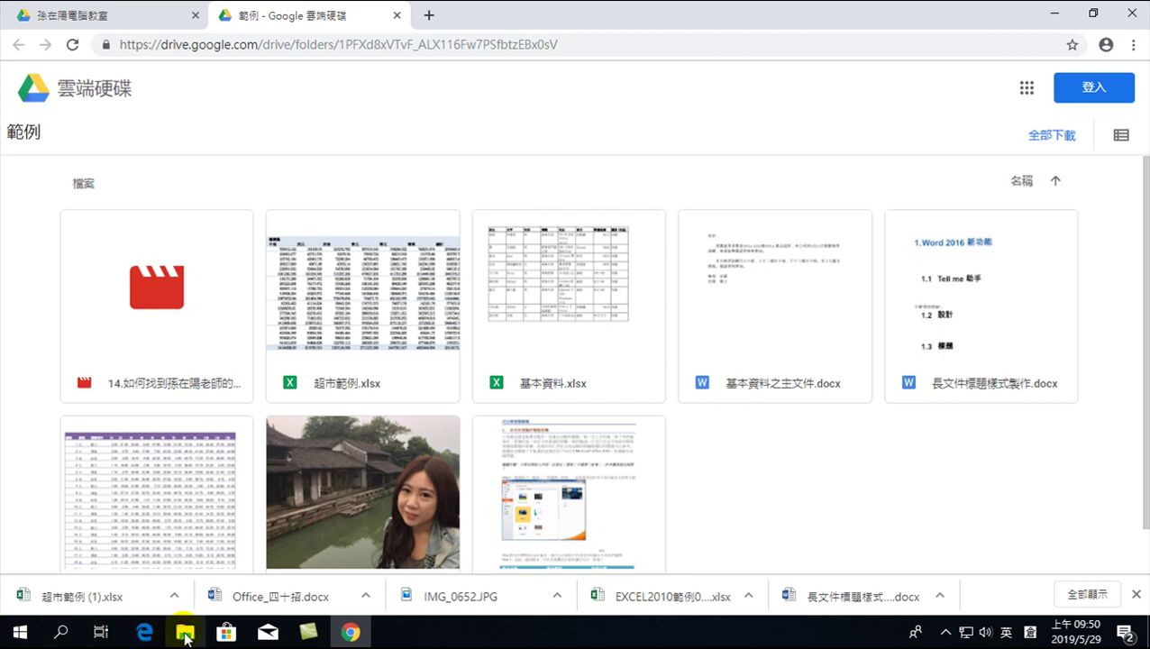
- Confirm the 下載 folder is empty, close File Explorer, and minimize Chrome to show the desktop
left_click(184, 637)
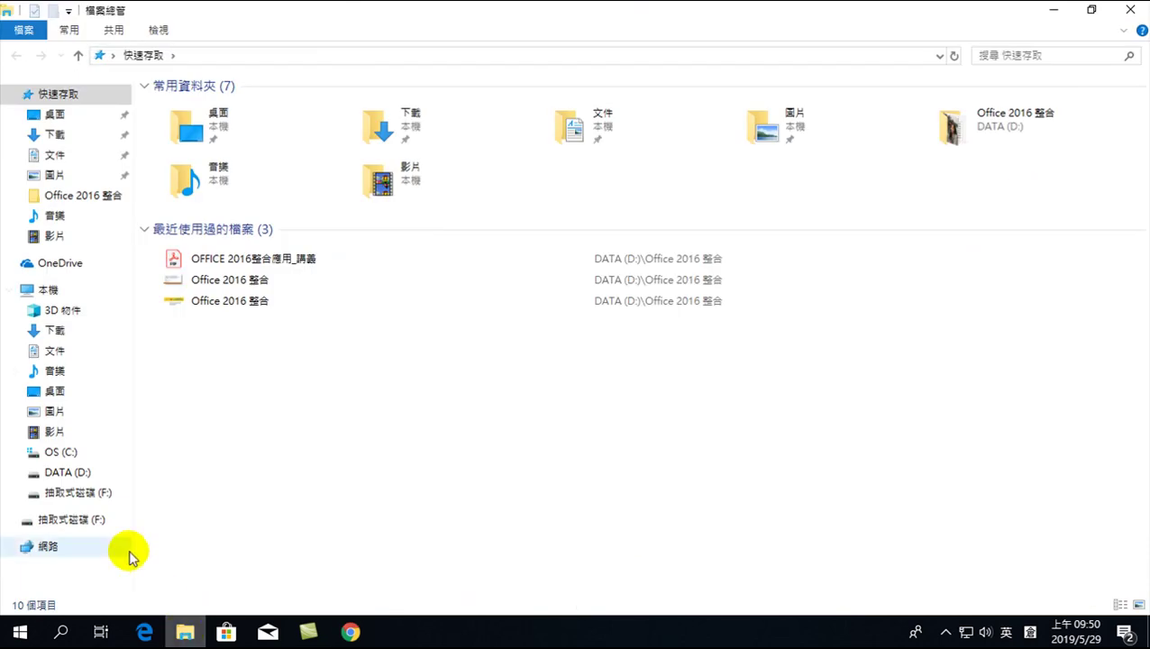
left_click(50, 136)
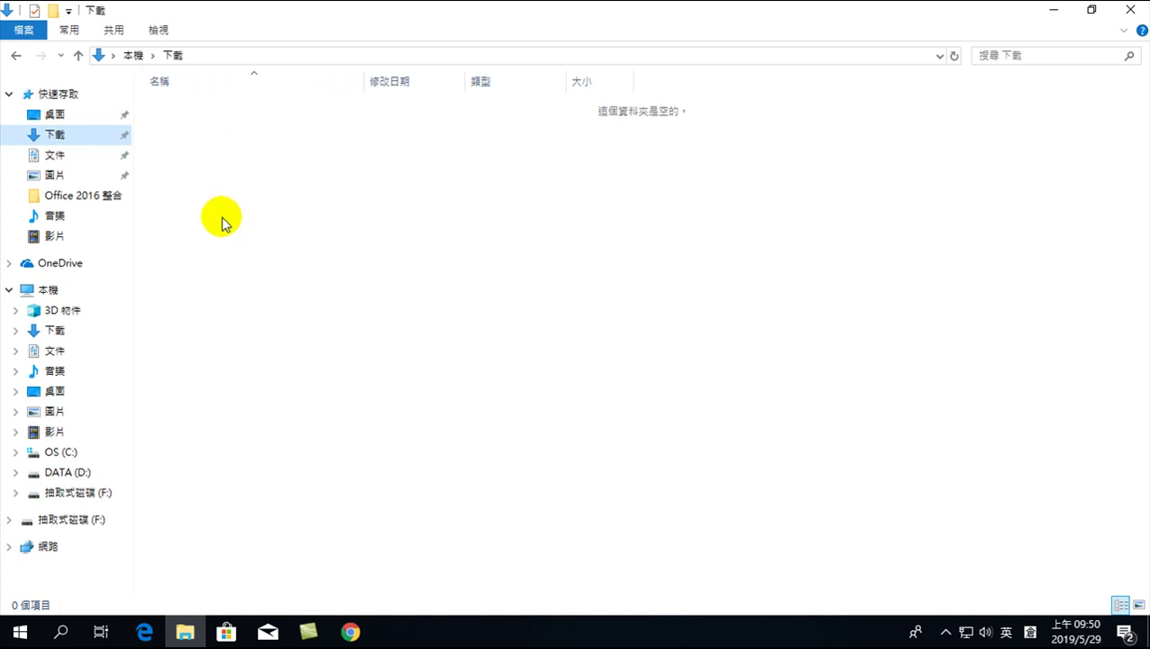
left_click(1126, 11)
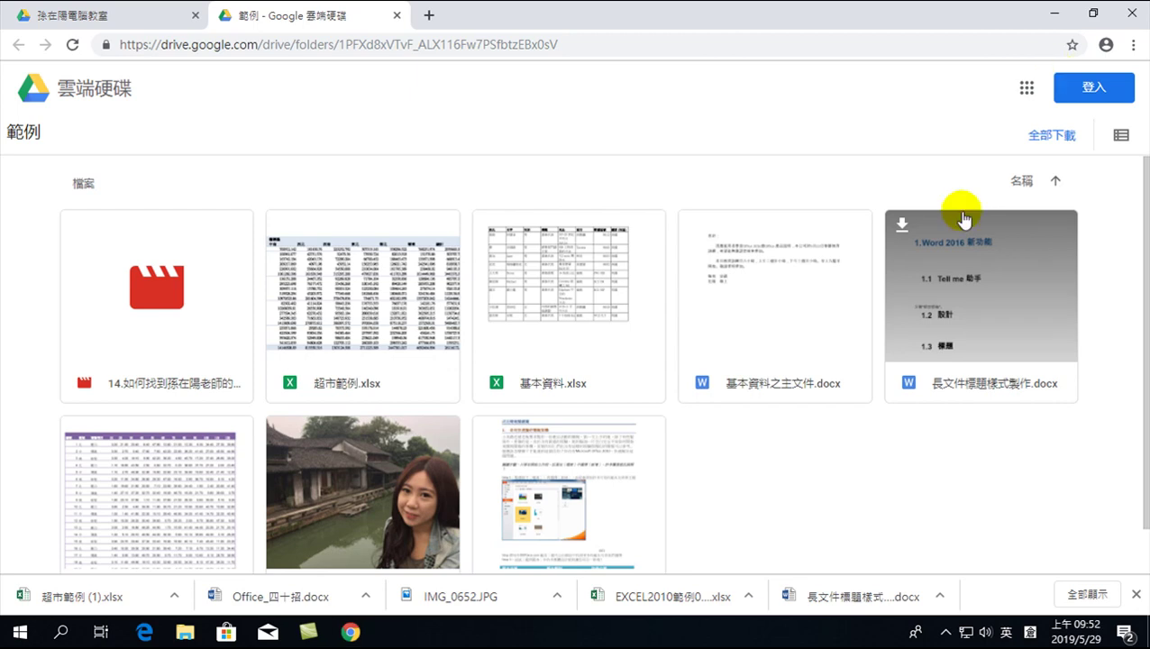
left_click(1053, 12)
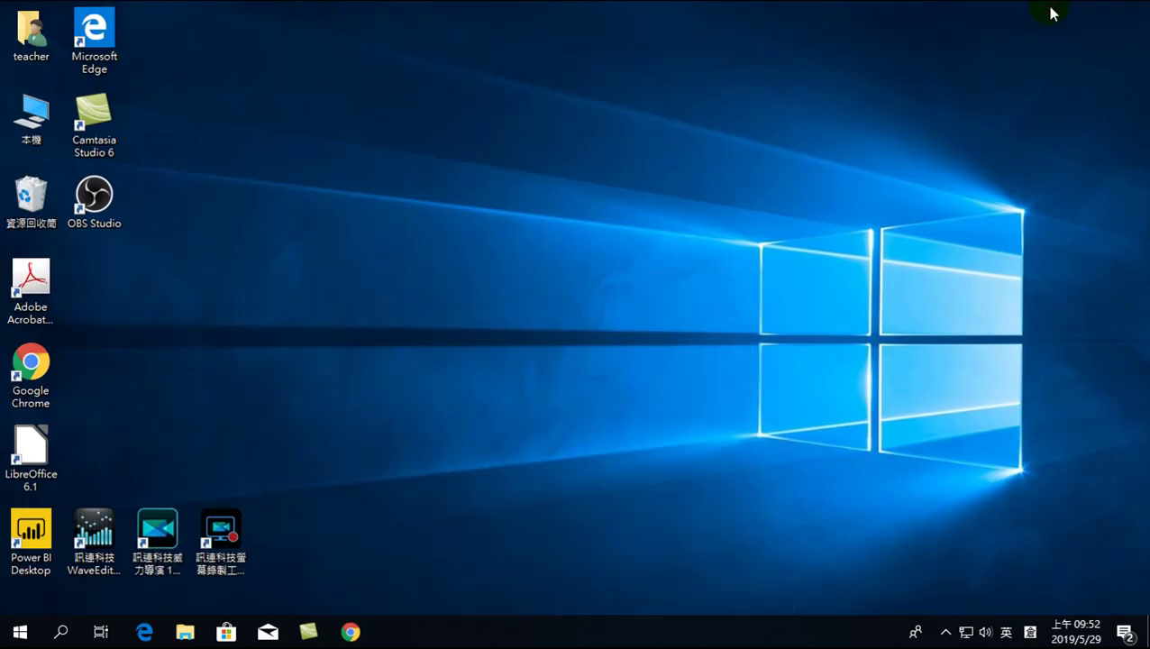
- Scroll through the Start menu's installed apps list, then switch to the Windows search panel
left_click(673, 197)
left_click(20, 637)
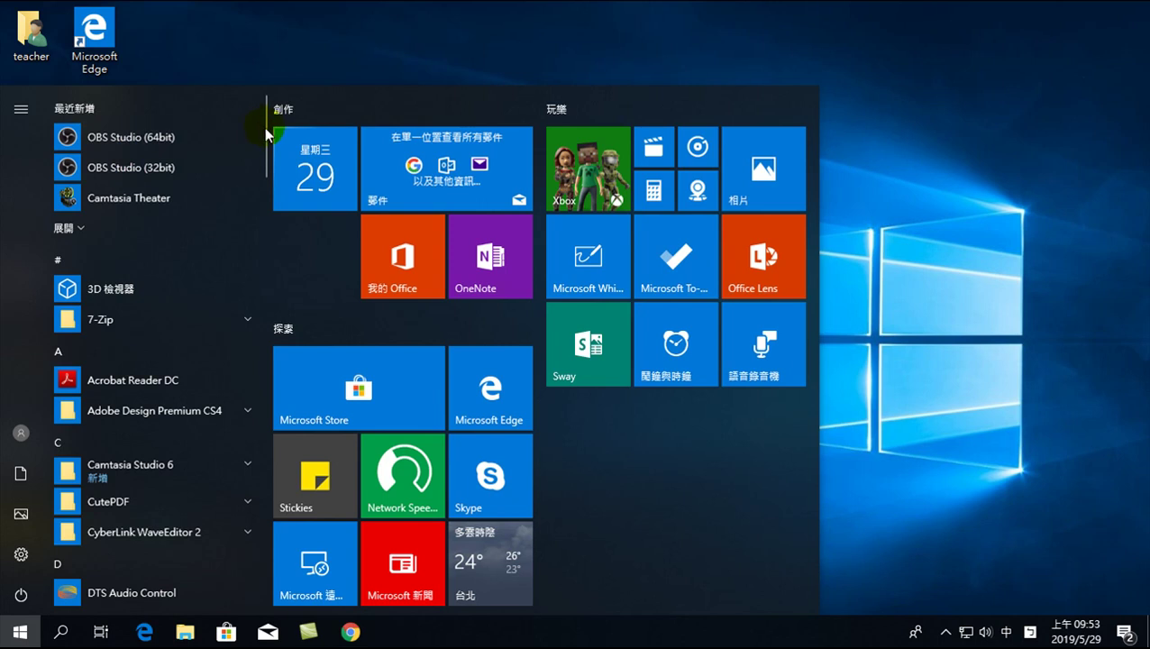
mouse_move(266, 127)
left_mouse_down()
mouse_move(266, 267)
mouse_move(268, 131)
left_mouse_up()
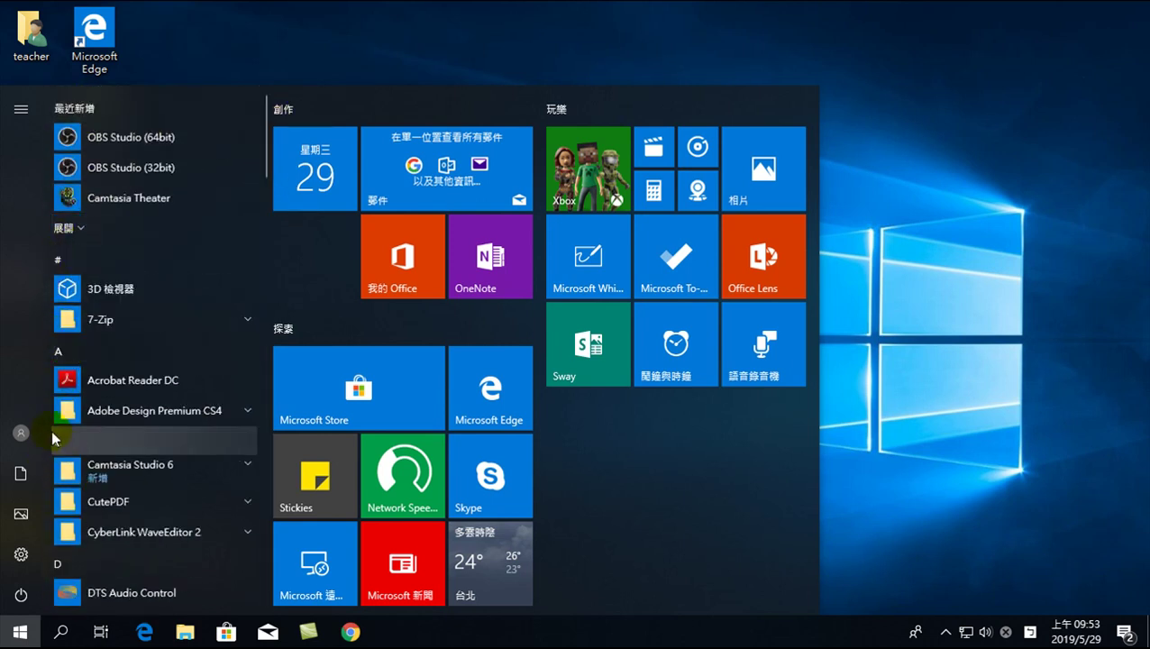
scroll(54, 441, "down", 3)
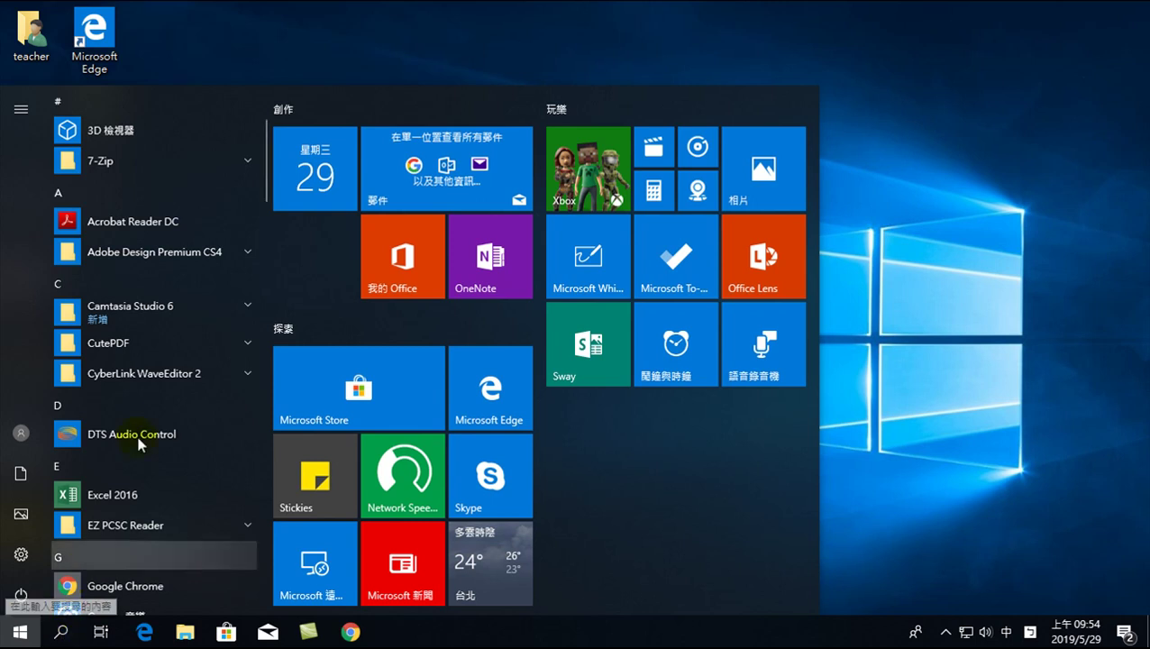
mouse_move(264, 165)
left_mouse_down()
mouse_move(270, 223)
mouse_move(277, 174)
mouse_move(264, 210)
left_mouse_up()
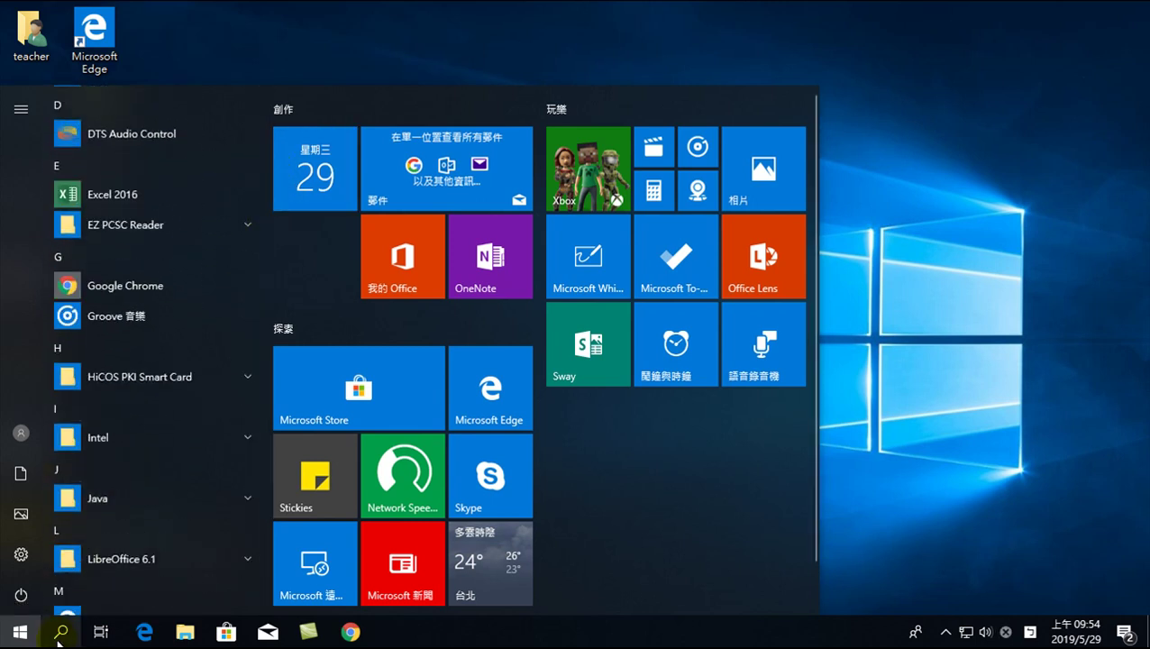
left_click(63, 636)
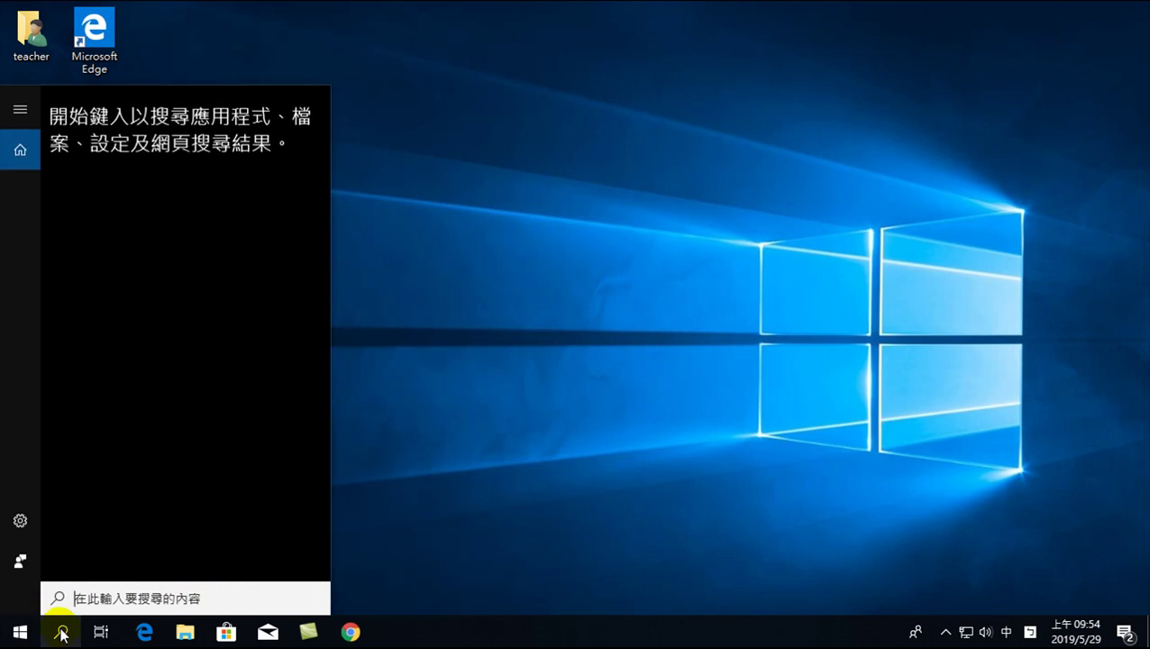
- Search for 'word' in English input, launch Word 2016, and decline making it the default program
type("ㄊㄨ")
key("BackSpace")
key("BackSpace")
key("shift")
type("word")
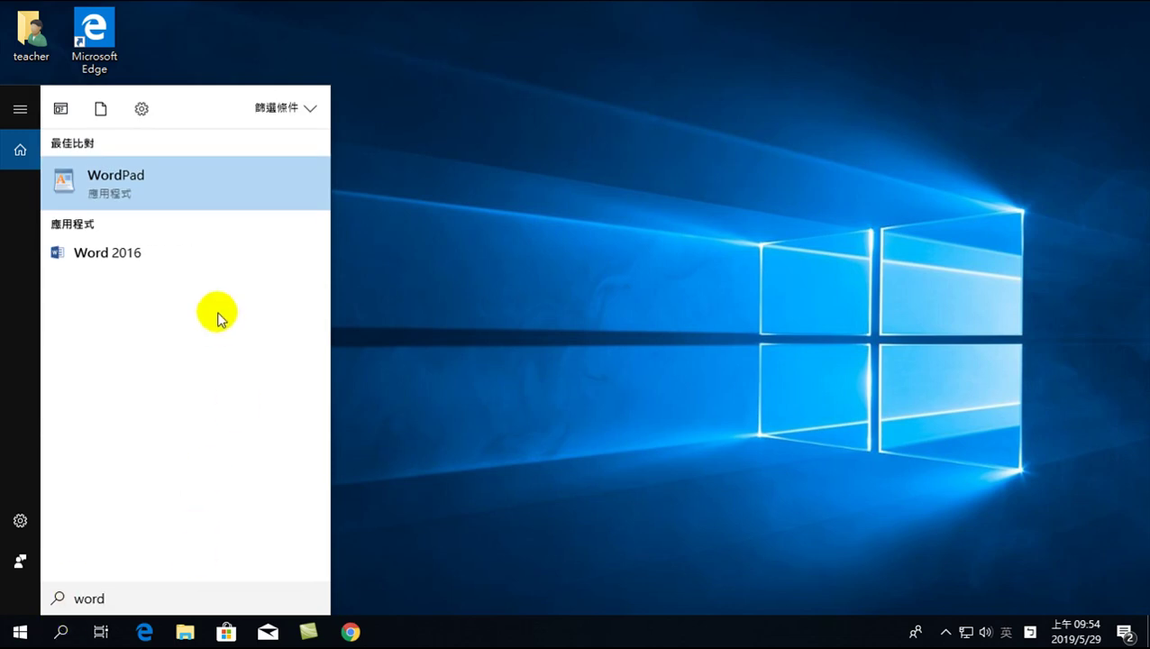
left_click(106, 257)
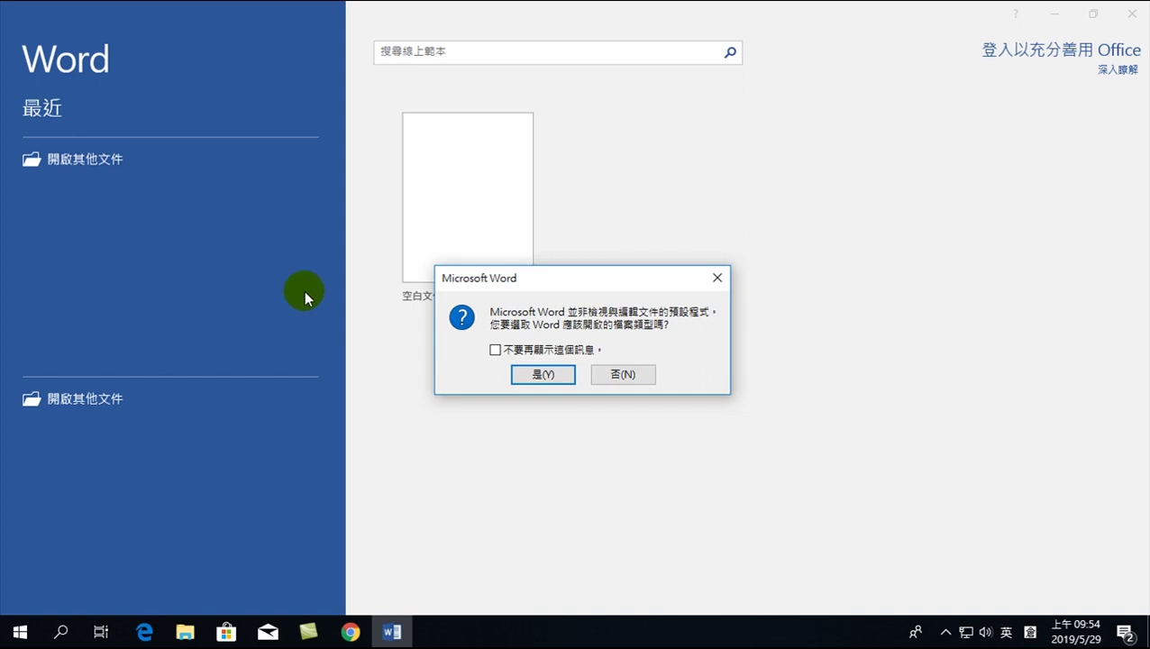
left_click(615, 373)
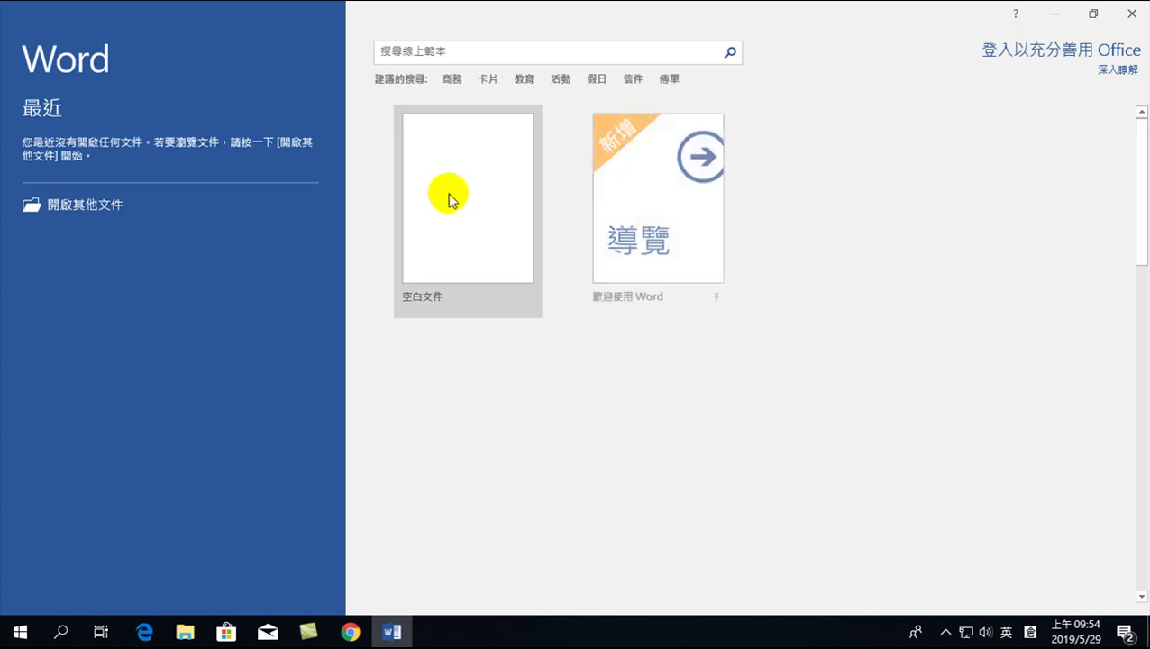
- Create a blank document from the 空白文件 template, then close Word
left_click(463, 168)
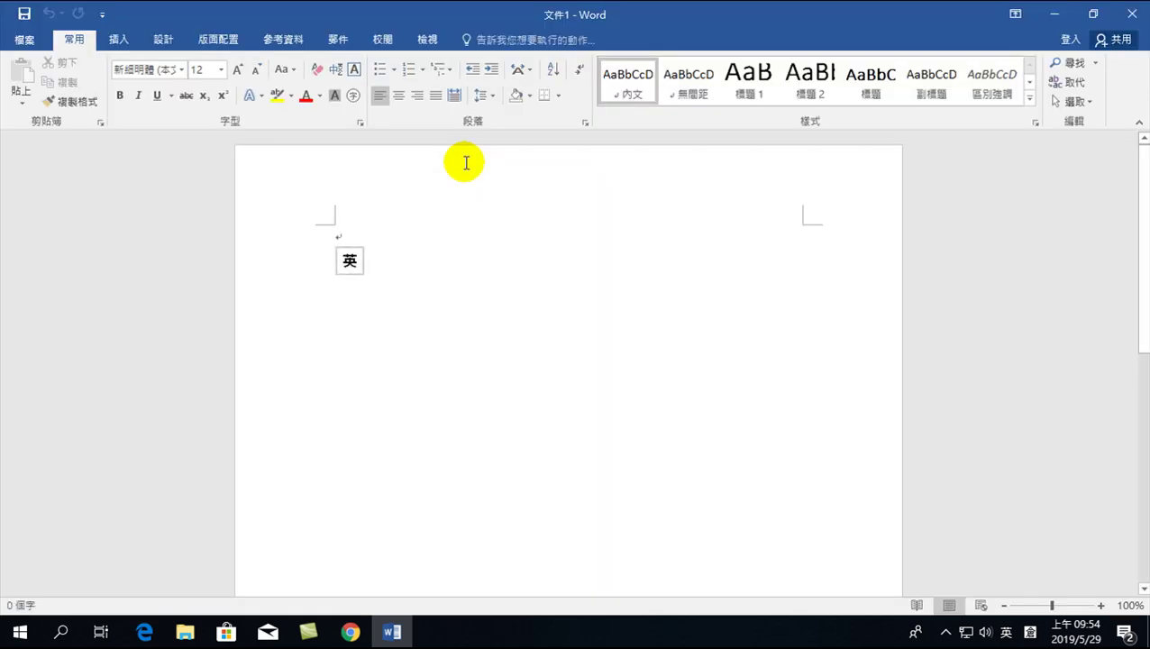
left_click(1132, 14)
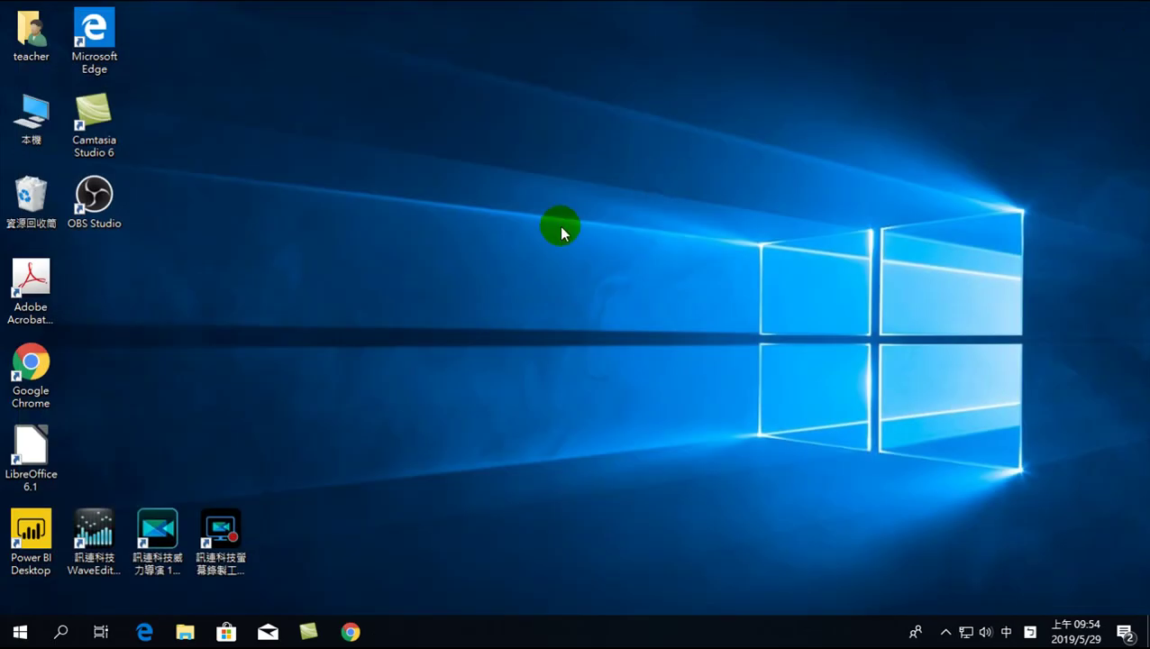
- Scroll the Start menu app list down to W and launch Word 2016
left_click(19, 636)
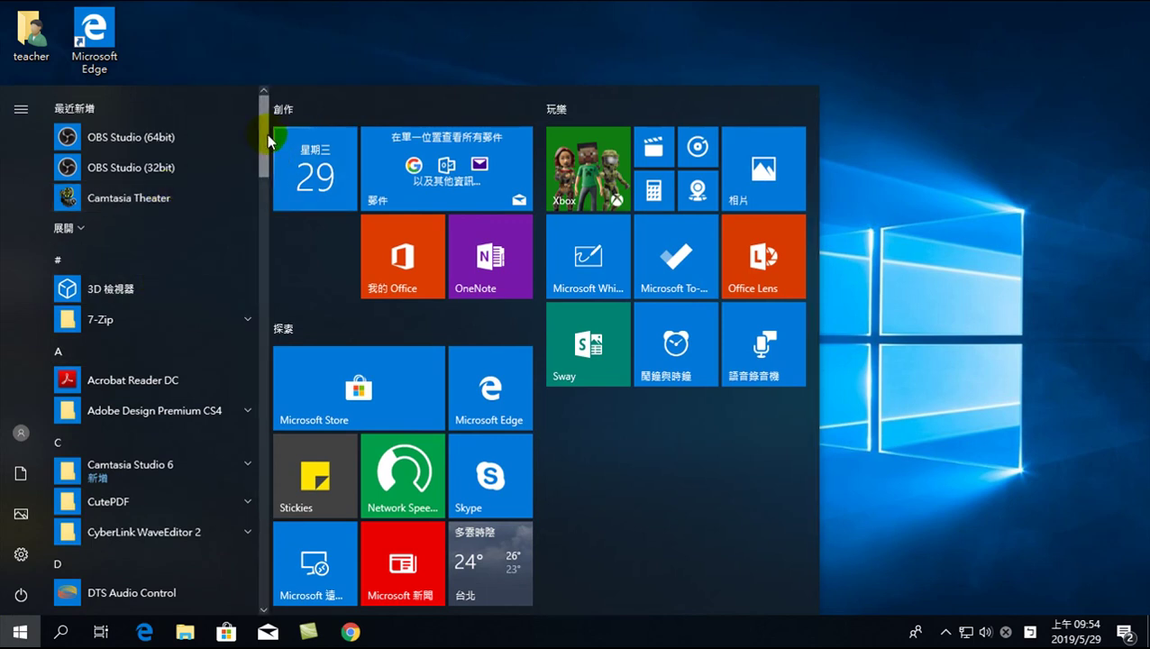
left_click_drag(267, 135, 256, 491)
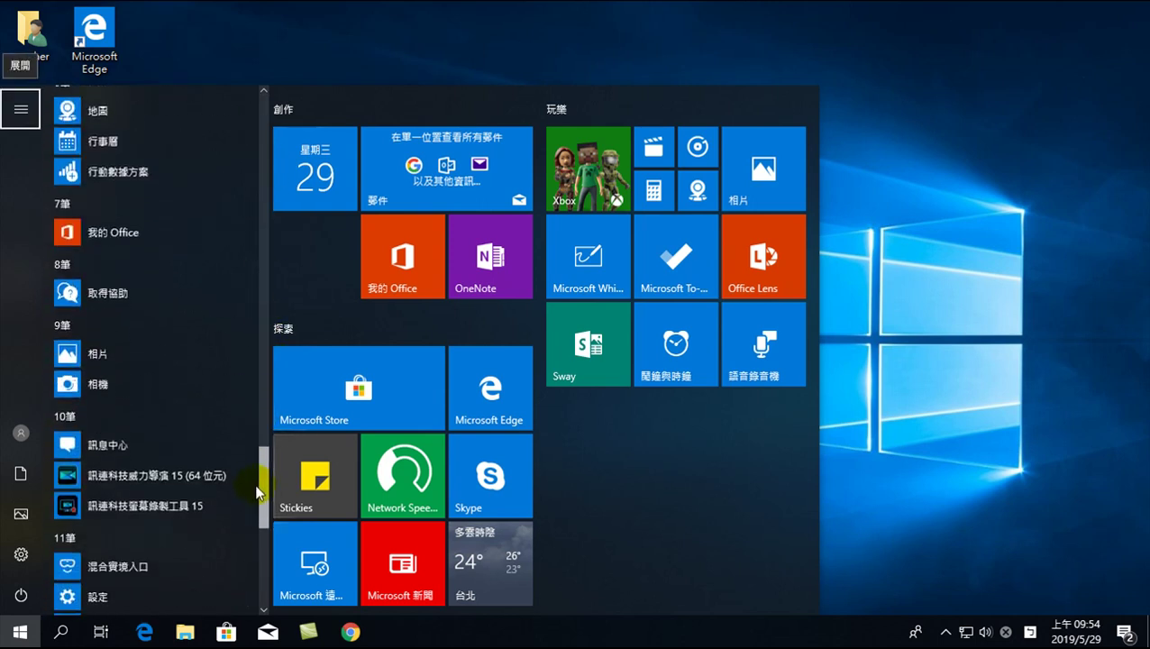
mouse_move(256, 491)
left_mouse_down()
mouse_move(257, 503)
mouse_move(258, 372)
left_mouse_up()
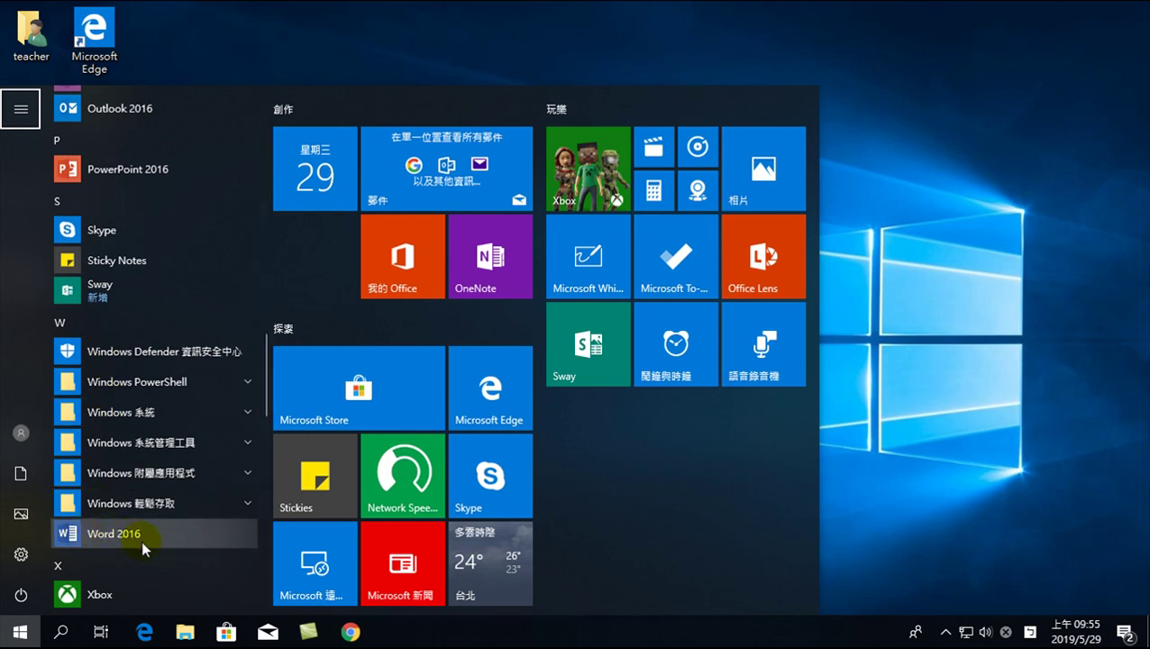
left_click(112, 536)
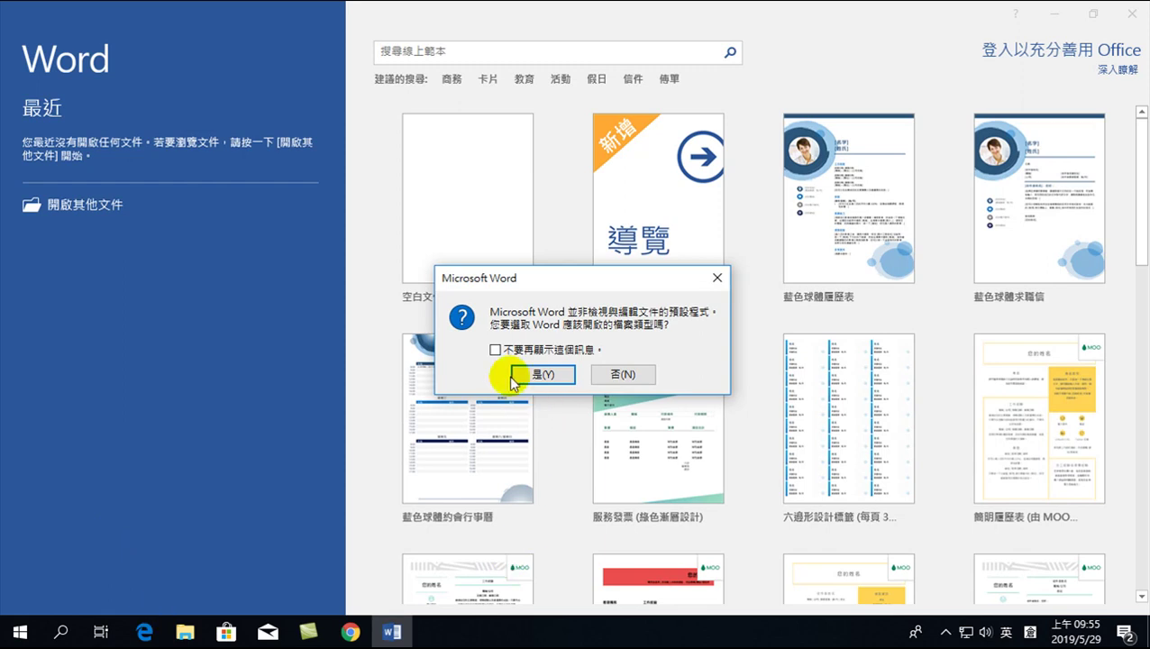
- Decline the default-program prompt with 不要再顯示這個訊息 ticked, then open a 空白文件 document
left_click(494, 349)
left_click(620, 374)
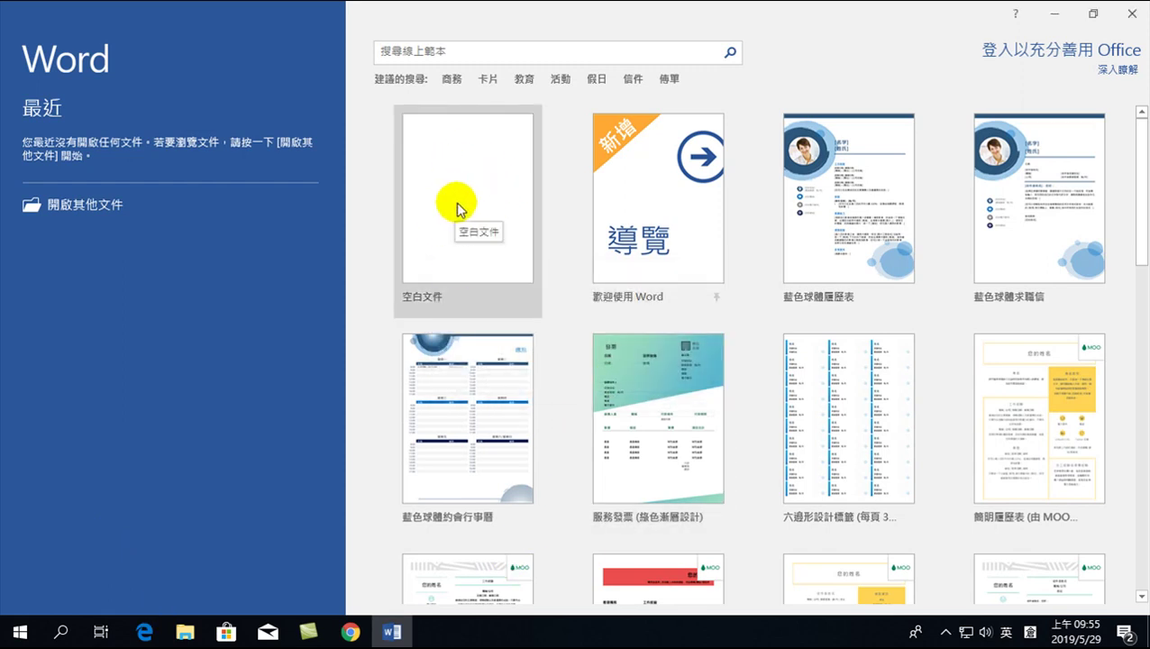
left_click(457, 200)
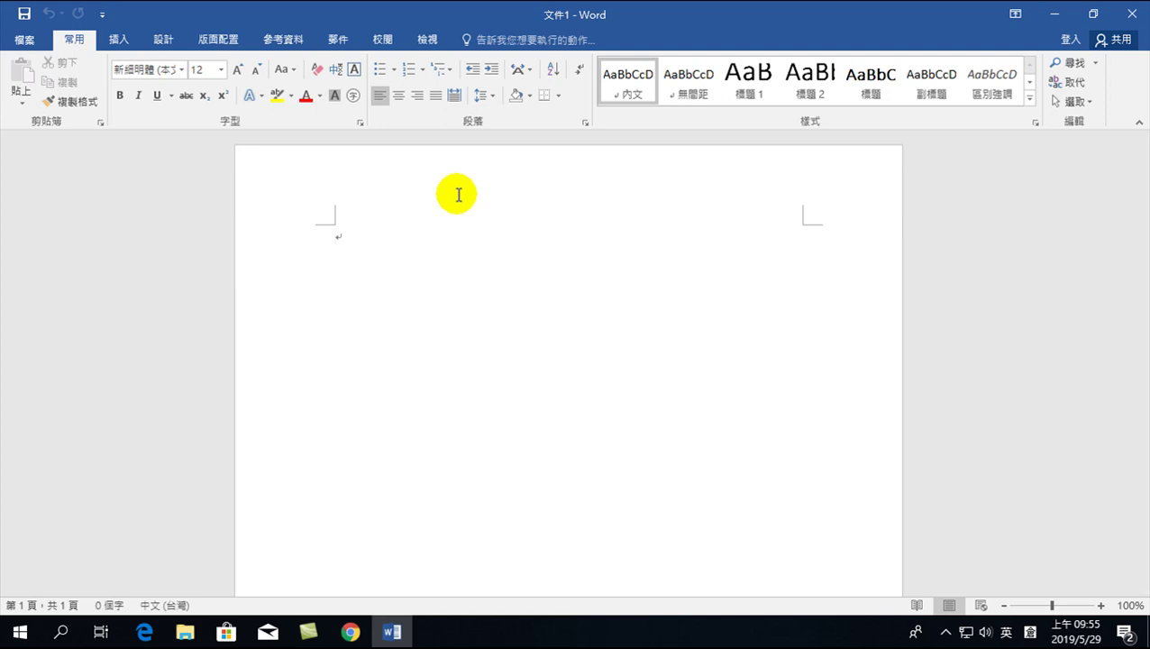
- Close Word, then search 'word' and launch Word 2016 from the 最佳比對 result
left_click(1132, 14)
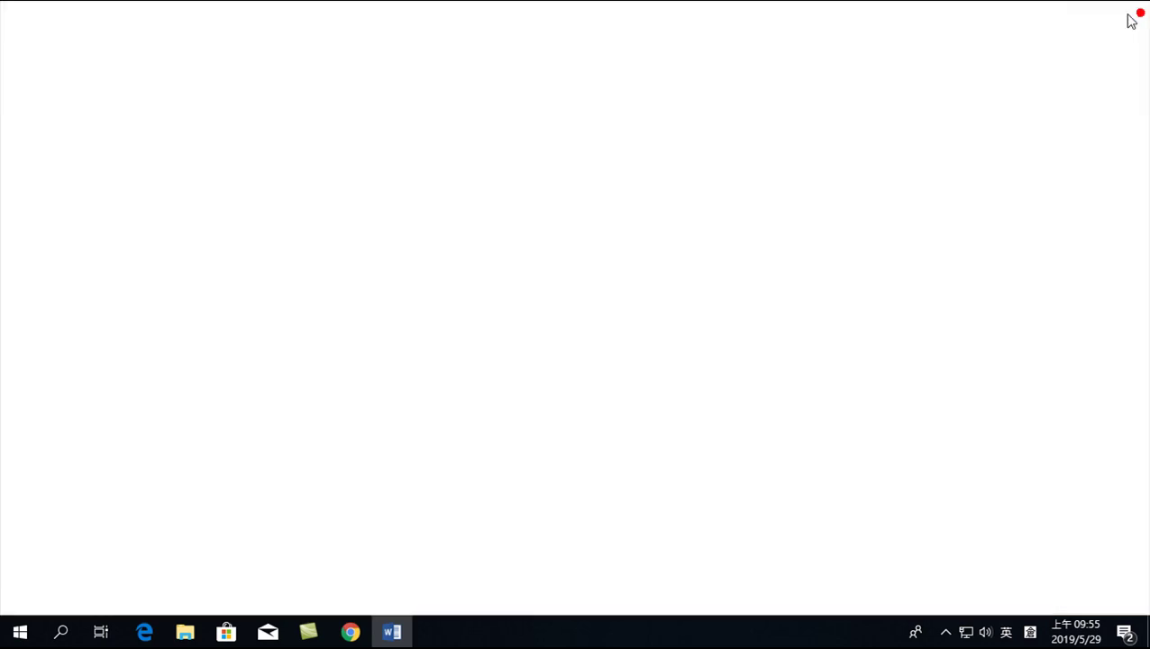
left_click(62, 634)
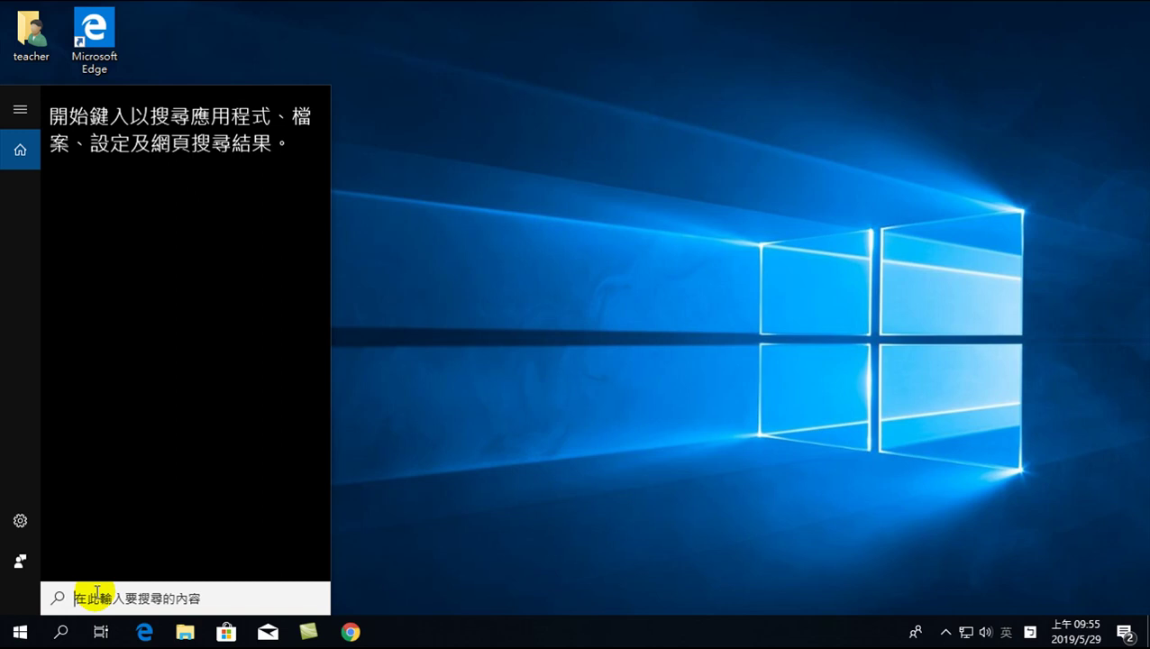
type("word")
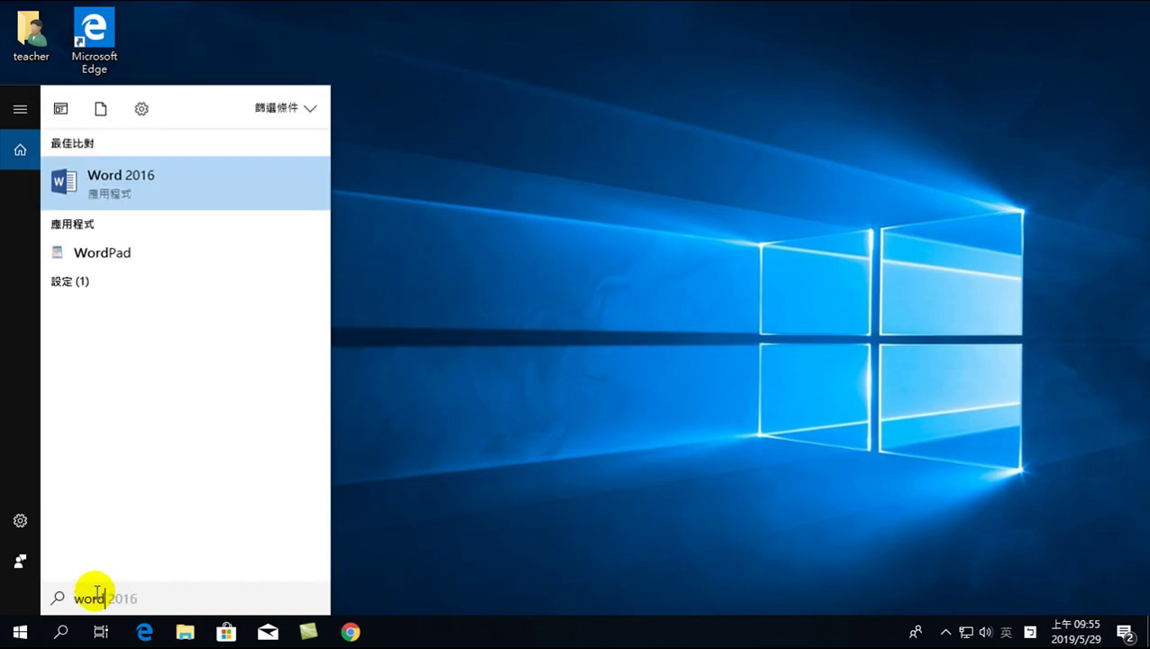
left_click(116, 178)
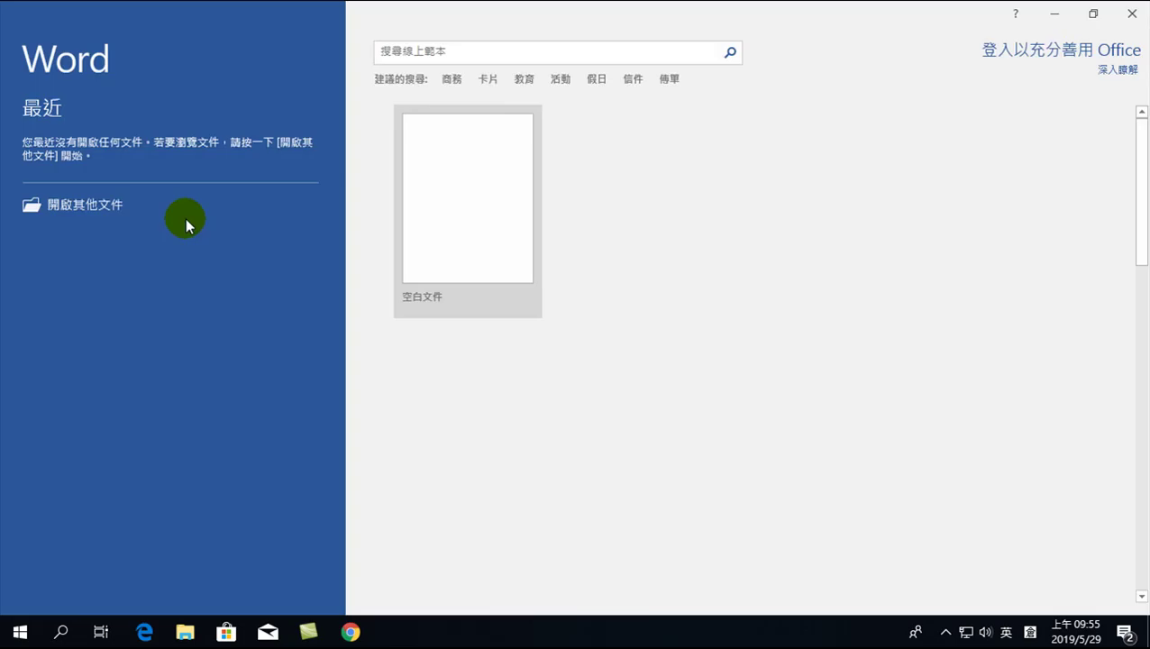
- Choose the 空白文件 template to create the empty document 文件1
left_click(481, 193)
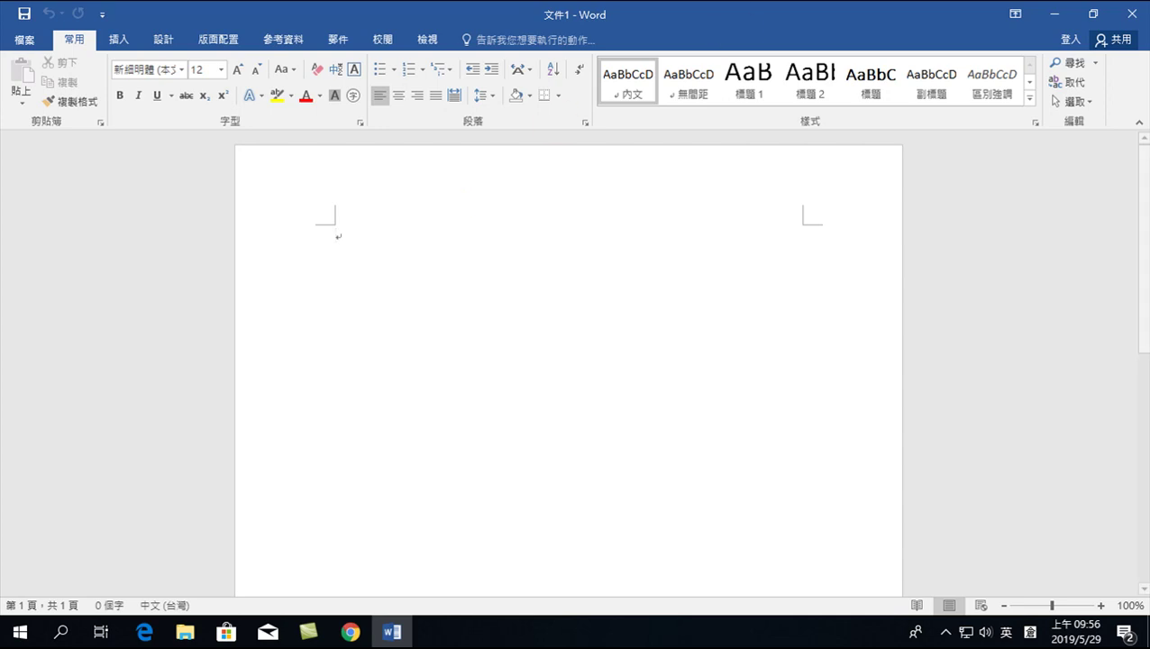
- Close Word, scroll the Start menu app list, then open and dismiss the Windows search panel
left_click(1131, 15)
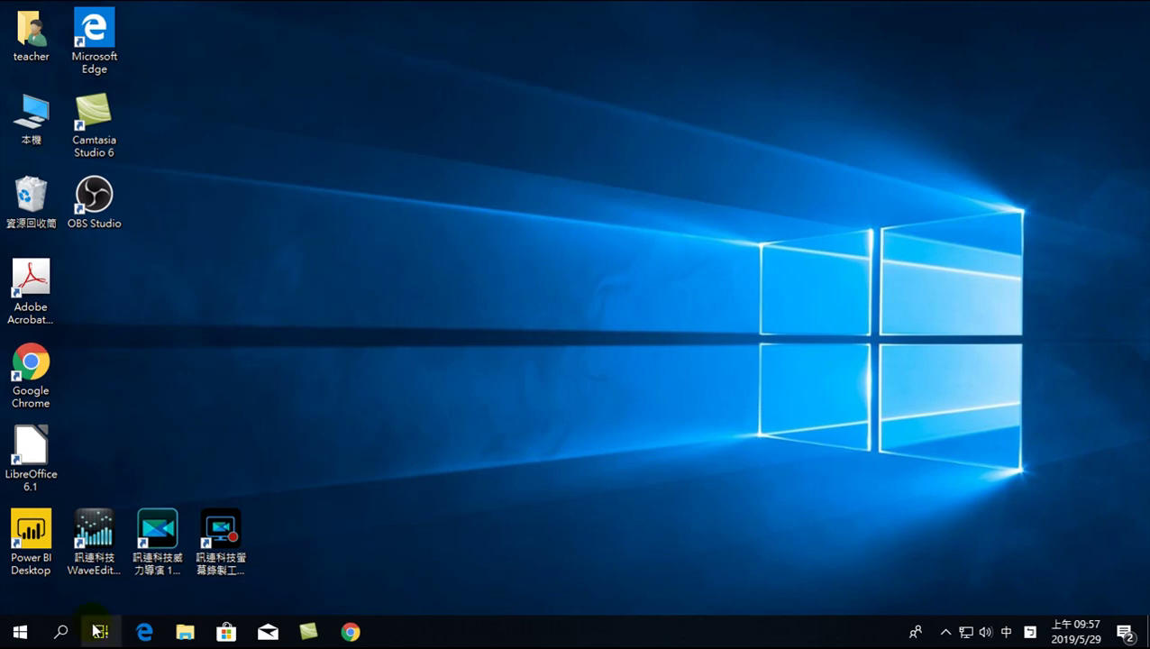
left_click(20, 633)
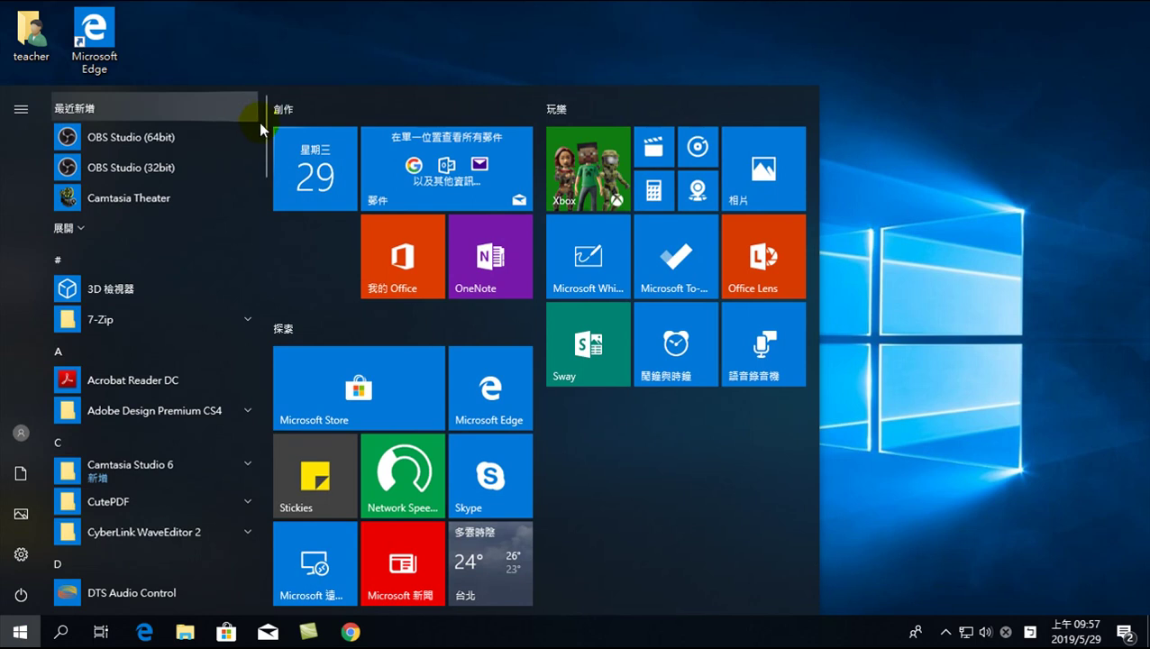
left_click_drag(267, 124, 275, 190)
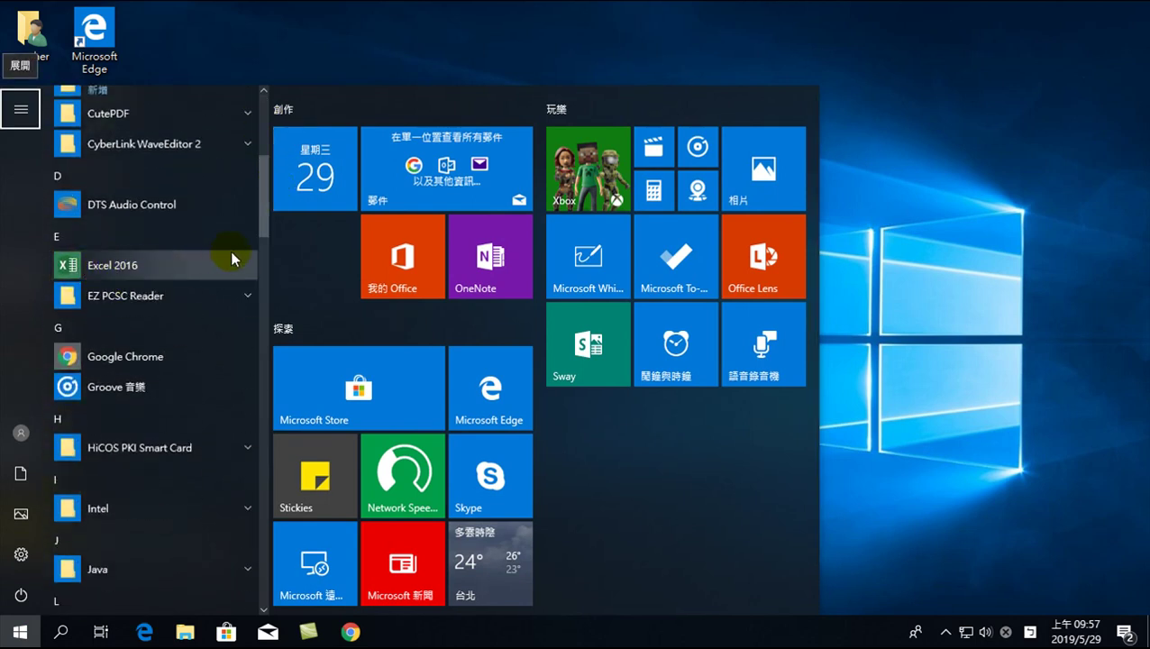
left_click(482, 27)
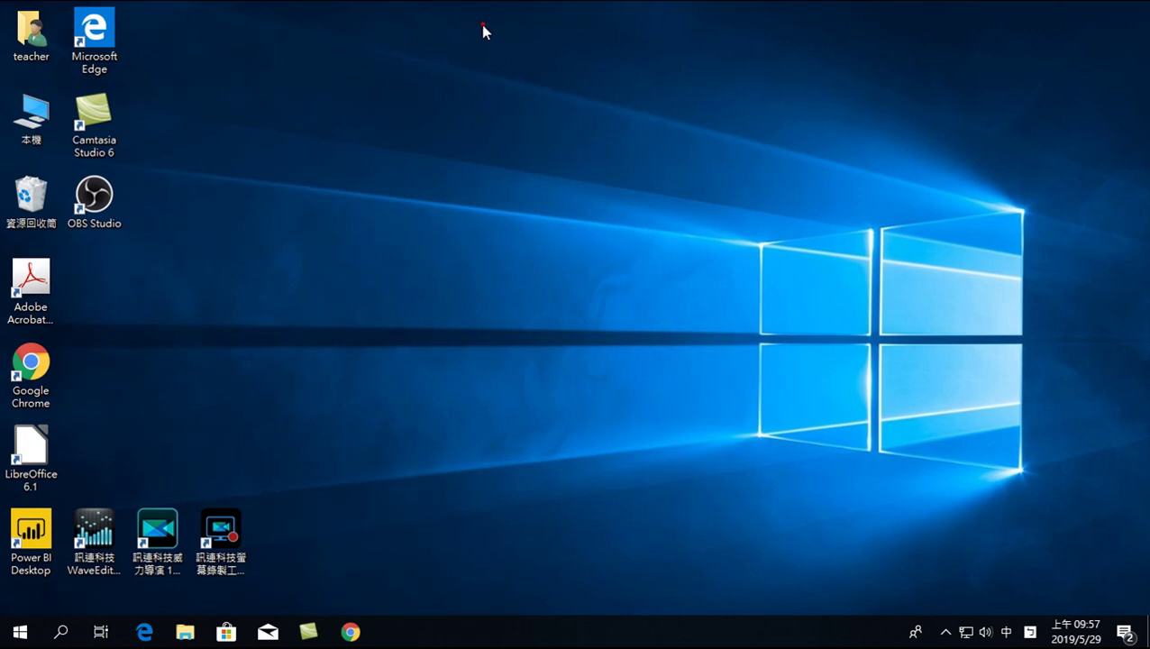
left_click(63, 633)
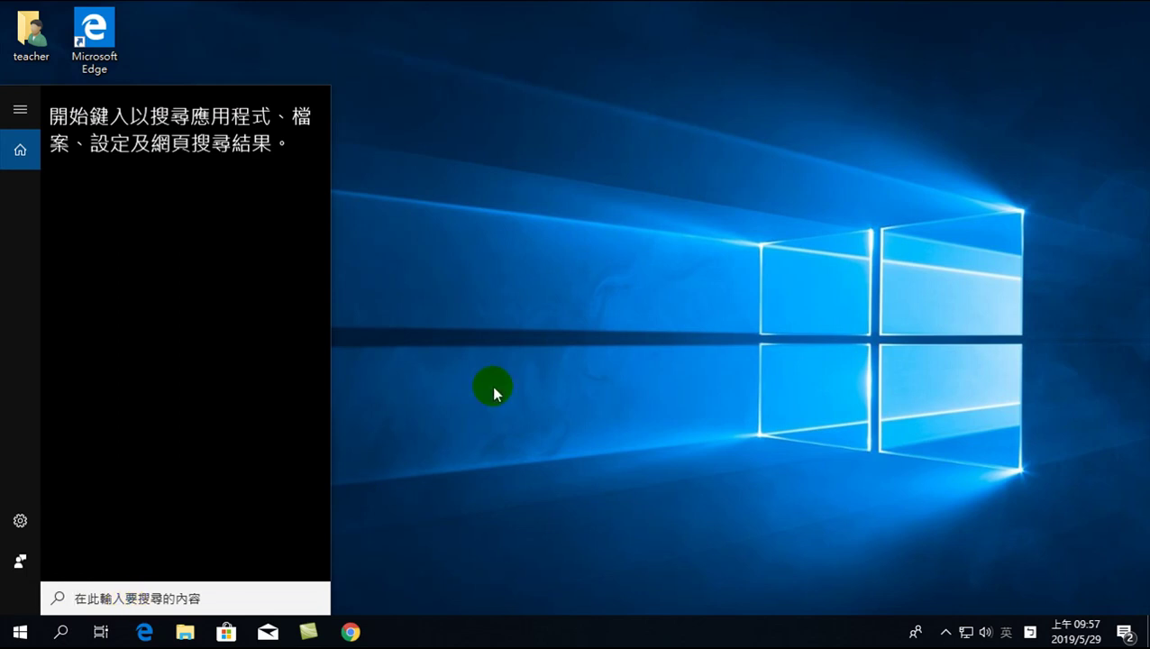
left_click(510, 360)
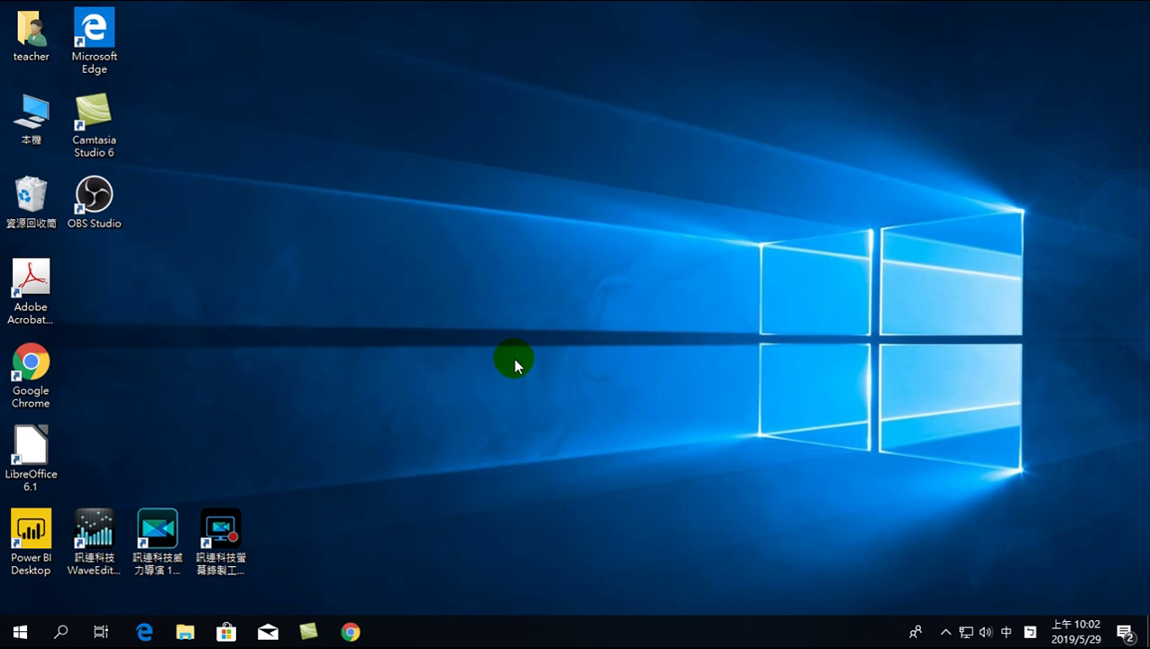
- Browse to D:\Office 2016 整合 in File Explorer and open Office_四十招 in Word
key("shift")
left_click(187, 635)
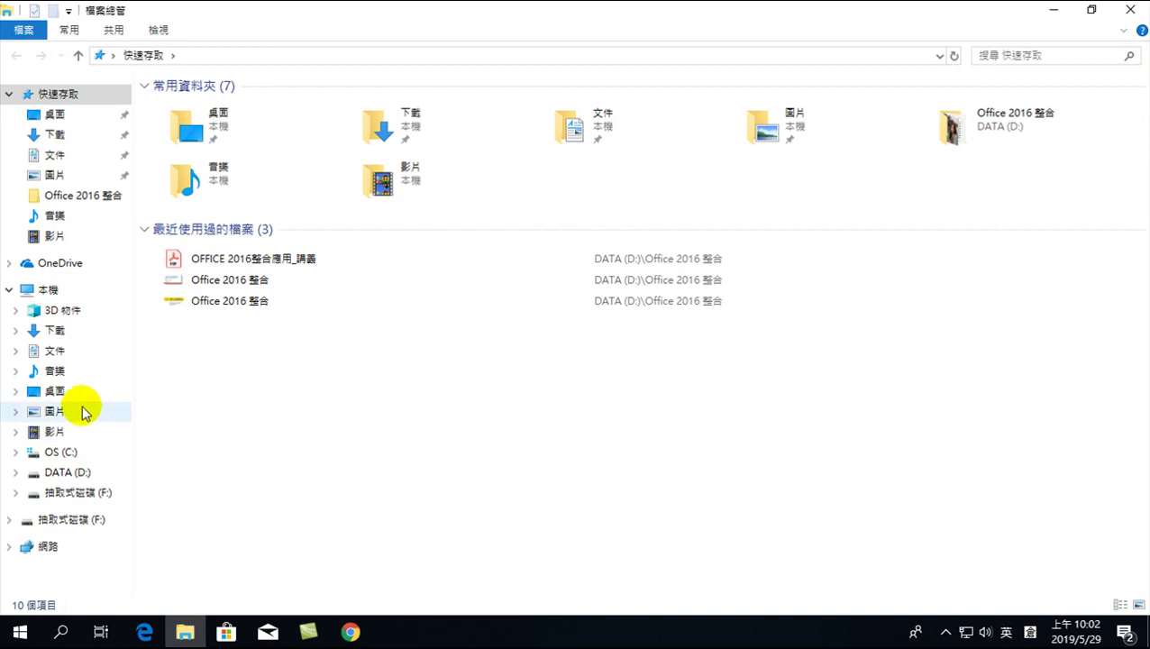
left_click(79, 478)
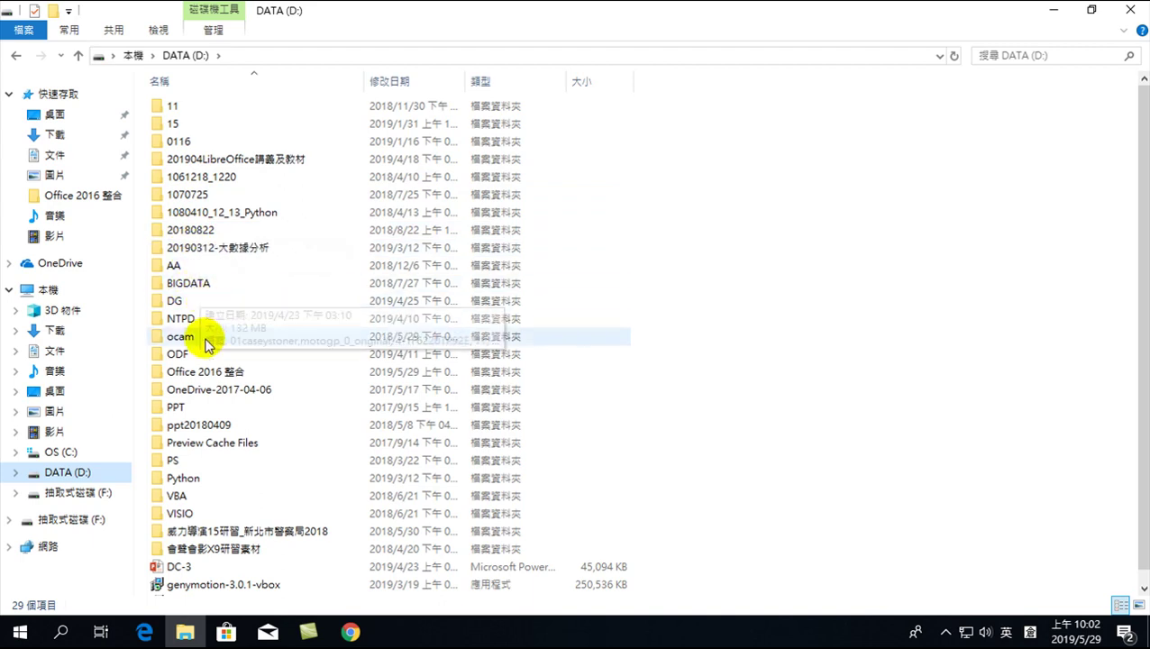
double_click(213, 377)
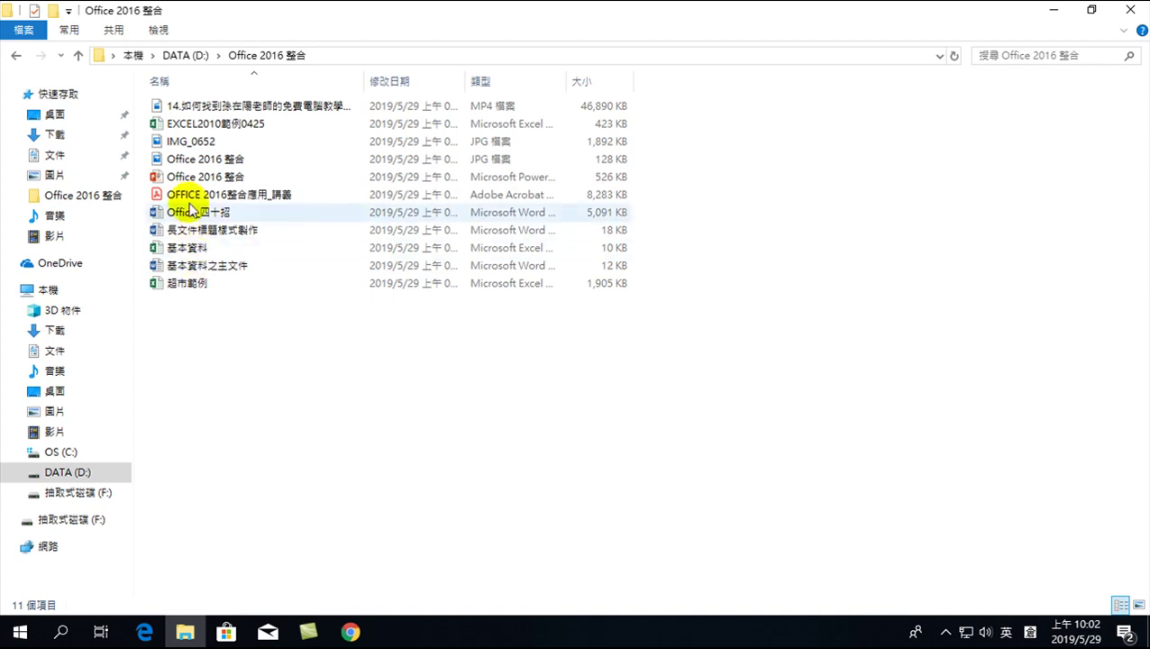
double_click(188, 216)
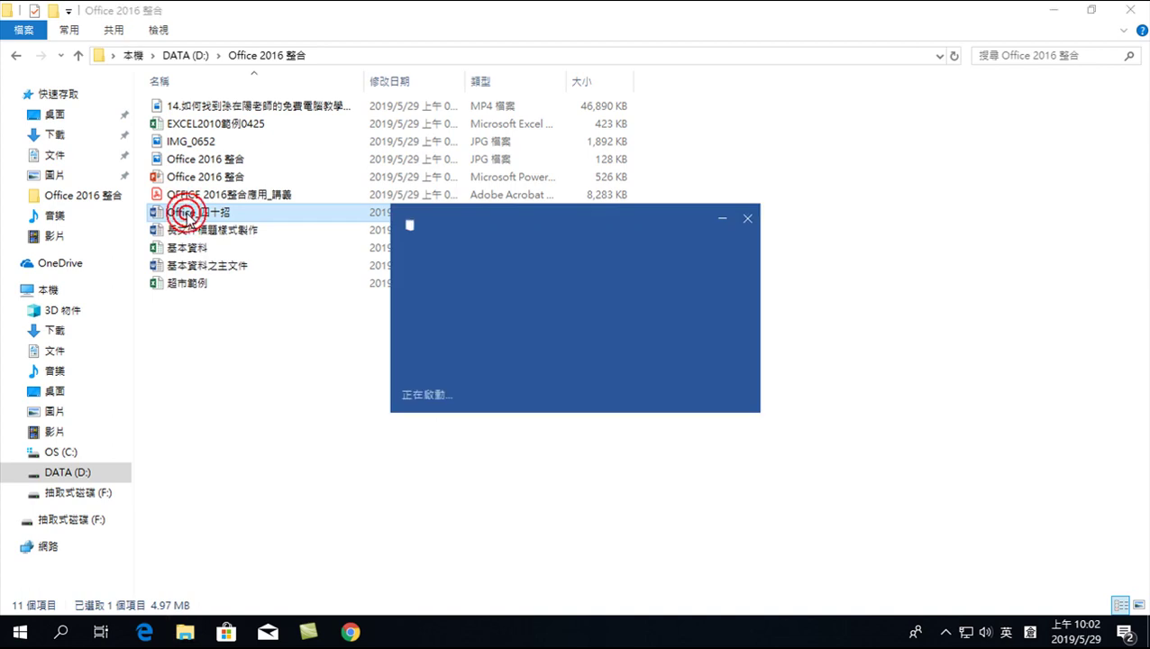
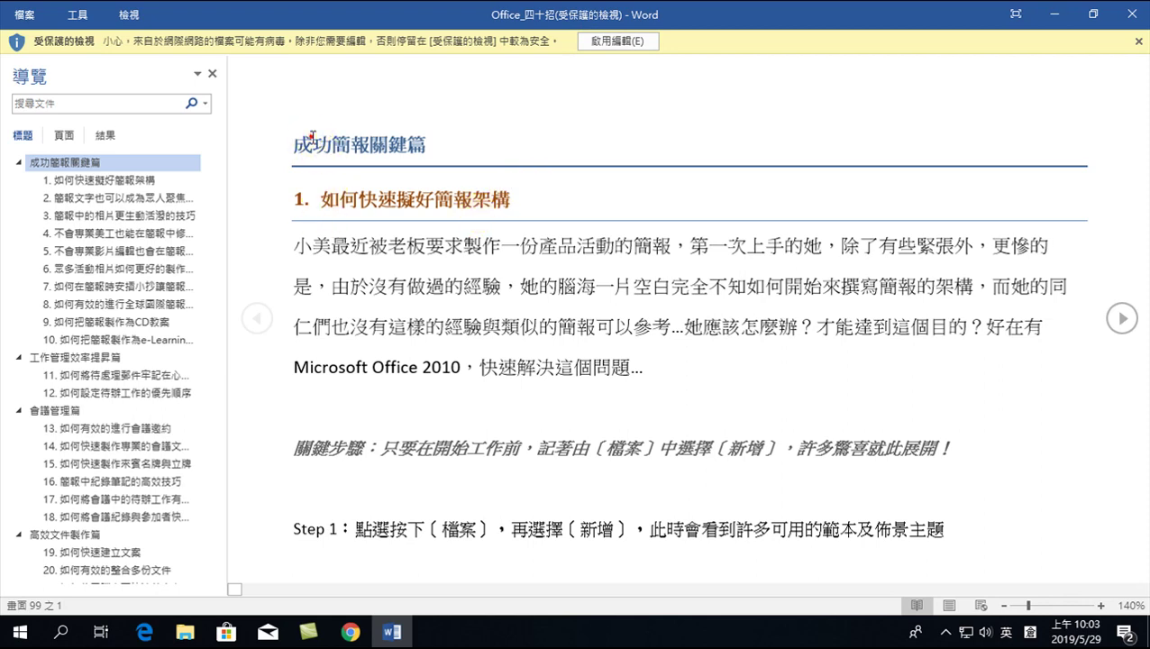
- Select the 成功簡報關鍵篇 heading and first paragraph through 'Microsoft Office 2010，' in Protected View
left_click_drag(297, 145, 471, 365)
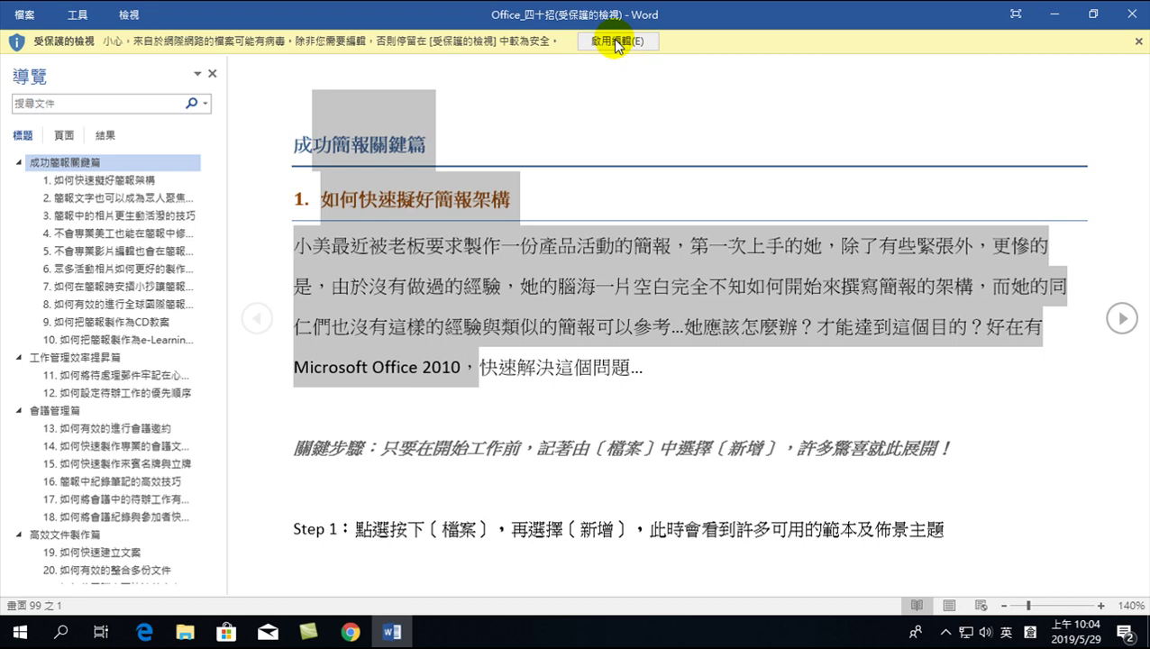
- Enable editing on Office_四十招, then close Word
left_click(618, 42)
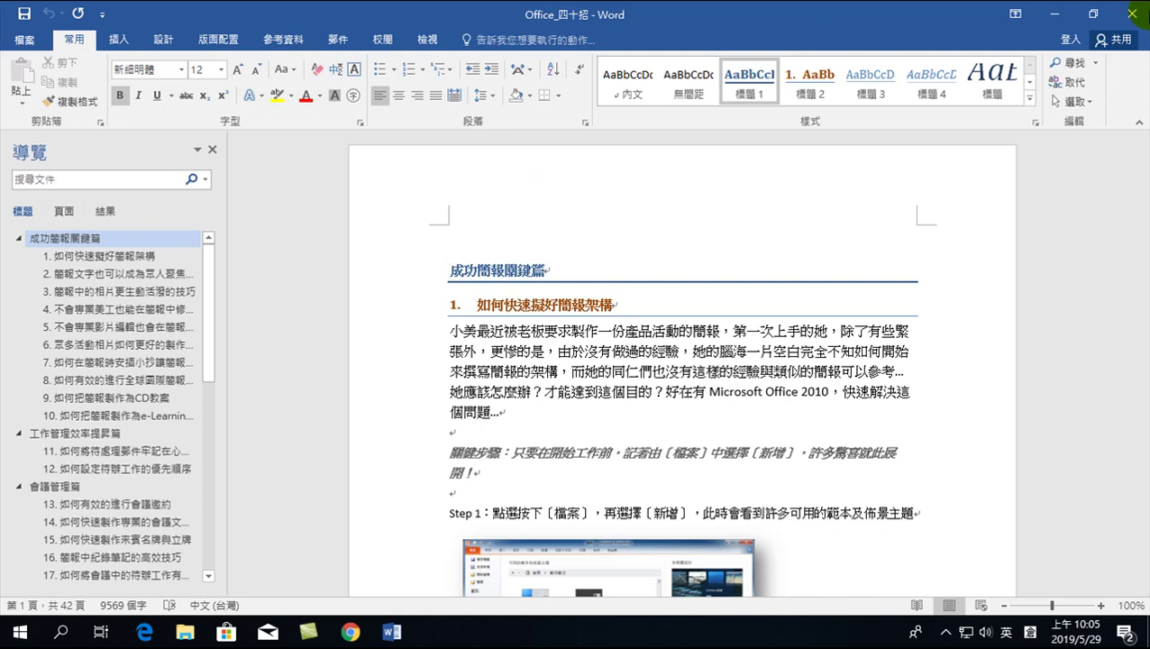
left_click(1132, 13)
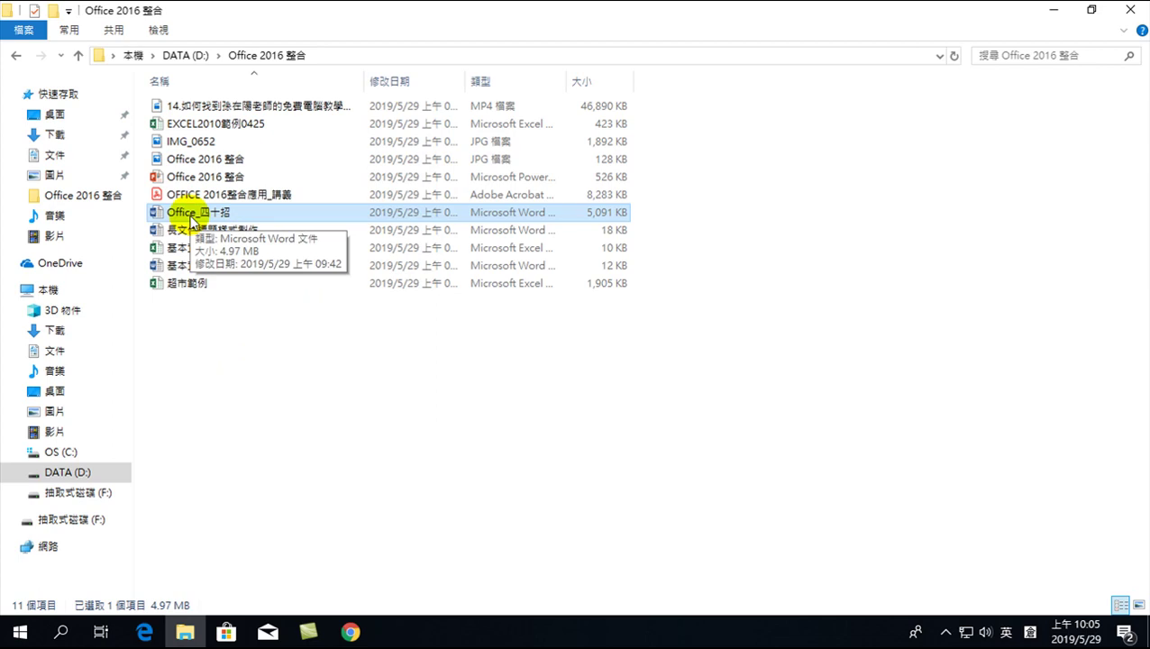
- Reopen Office_四十招 from the Office 2016 整合 folder in File Explorer
double_click(191, 216)
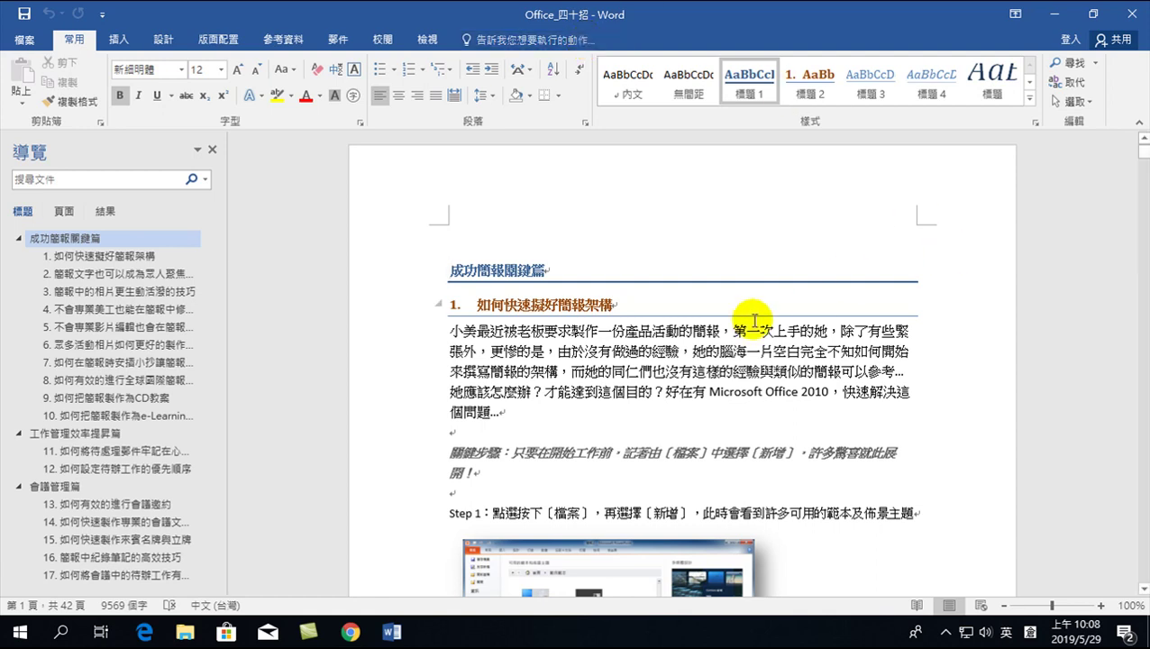
- Put the insertion point on the blank line under the first paragraph and activate the Tell me search box
left_click(455, 436)
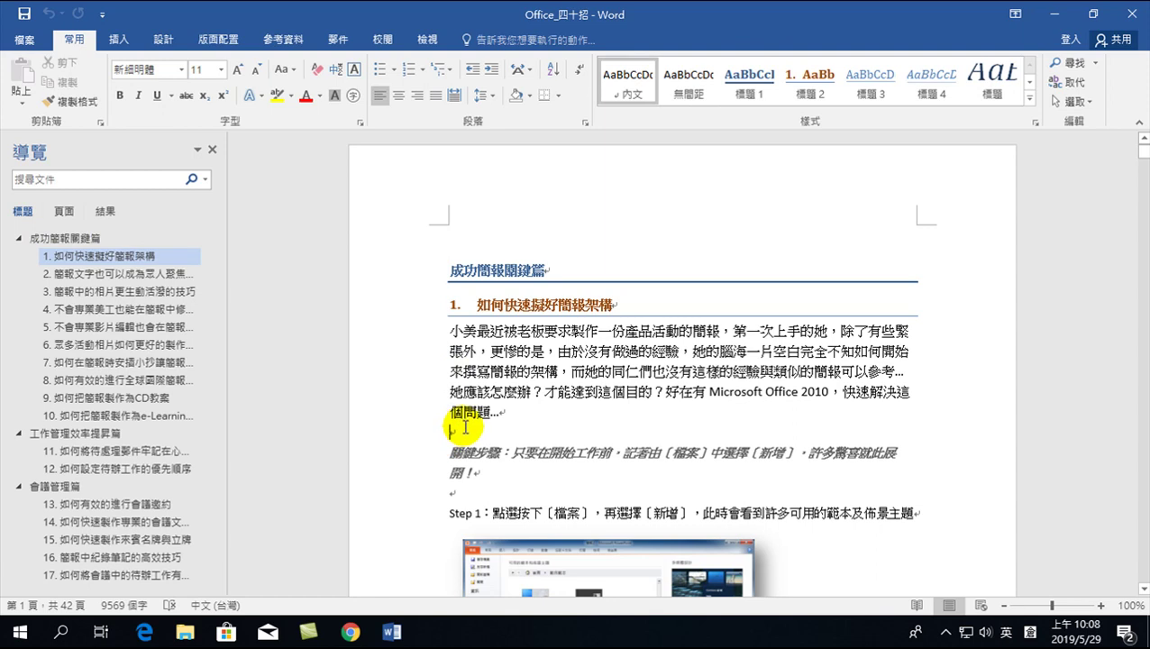
left_click(495, 41)
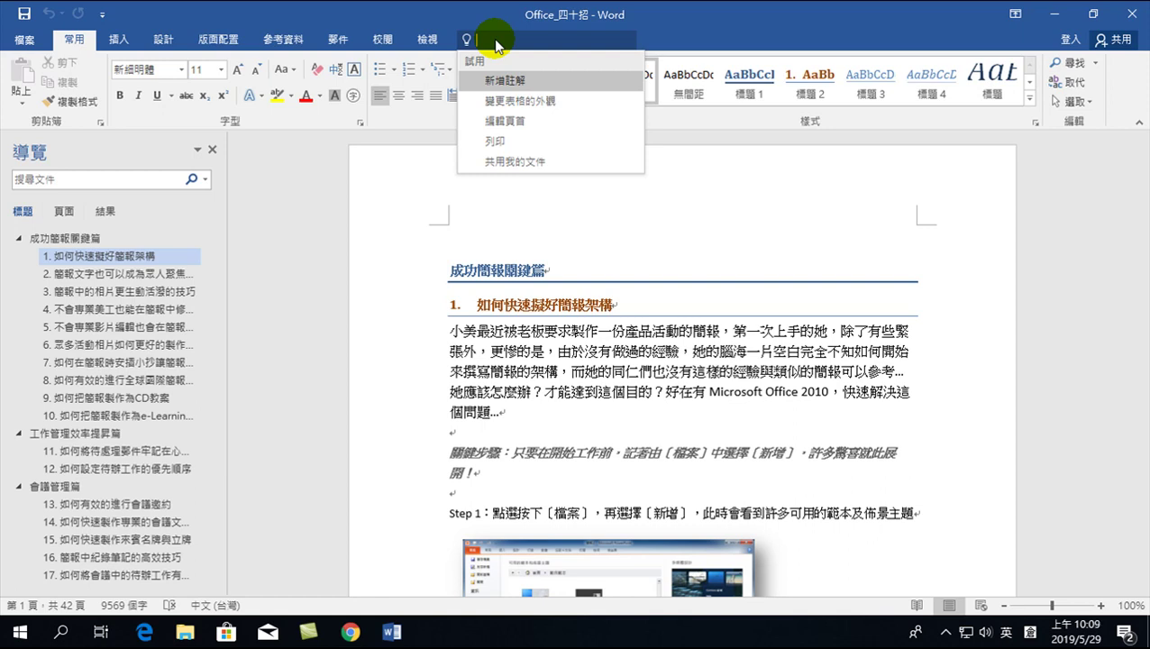
type("q")
key("shift")
key("Down")
key("Return")
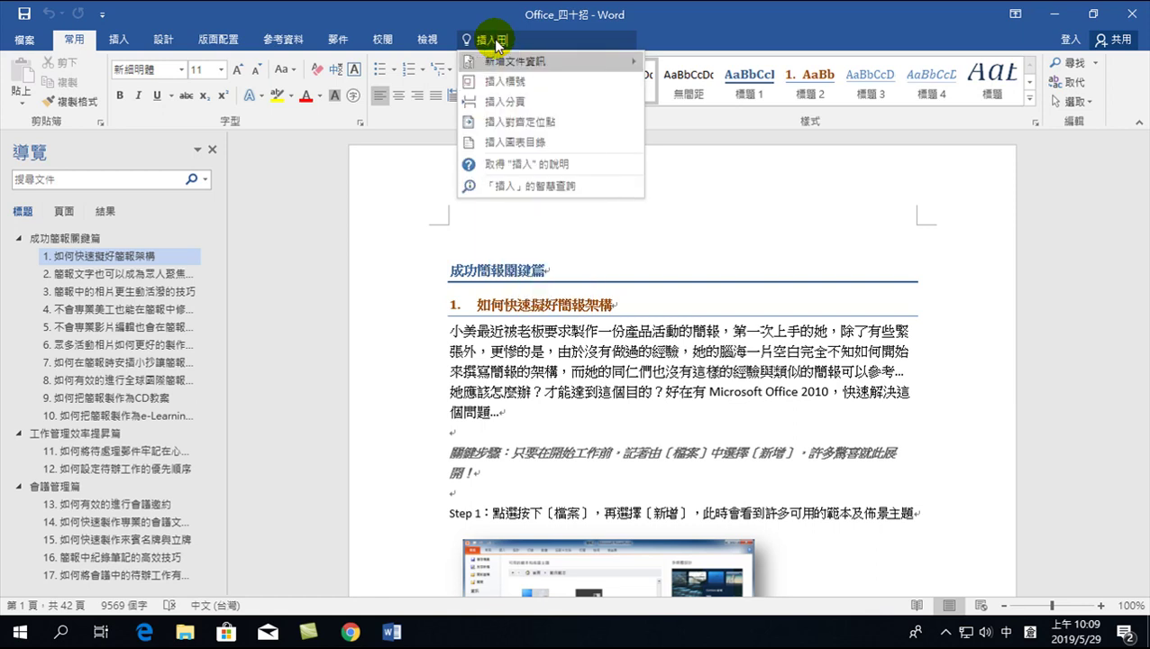
type("片")
key("shift")
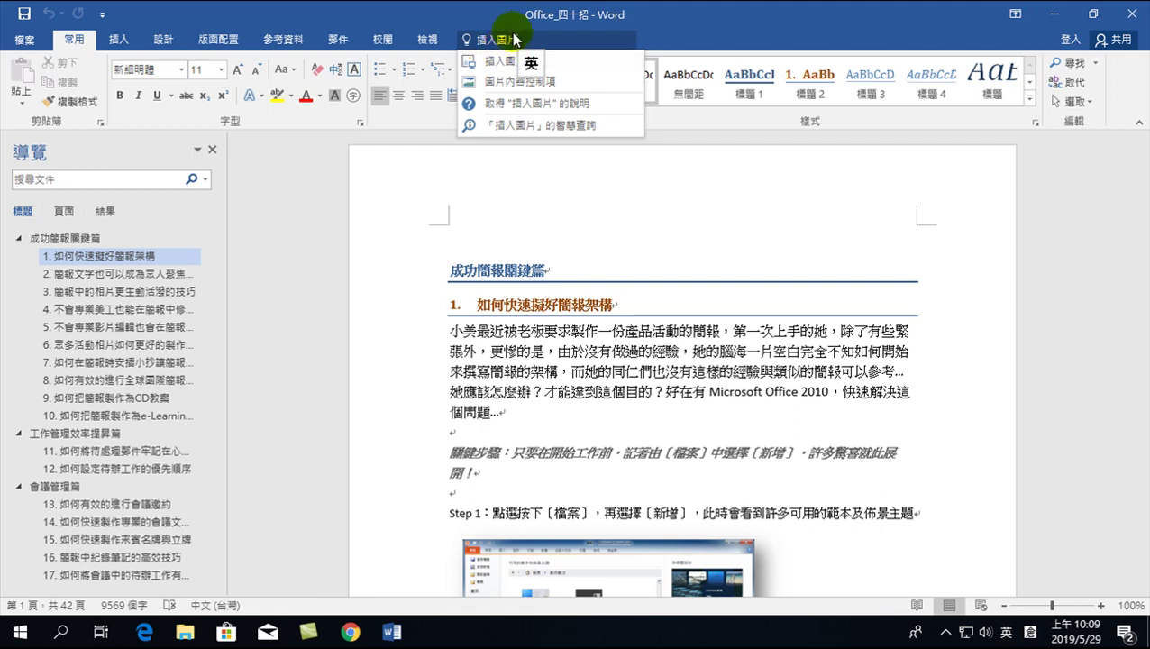
key("Return")
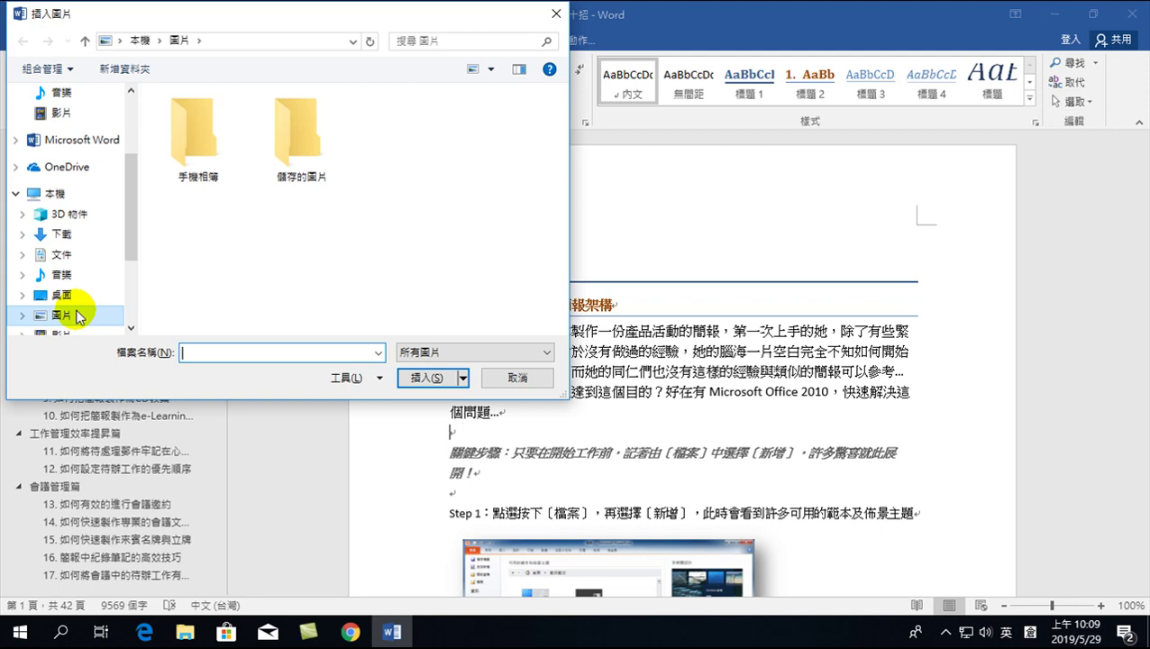
left_click(63, 317)
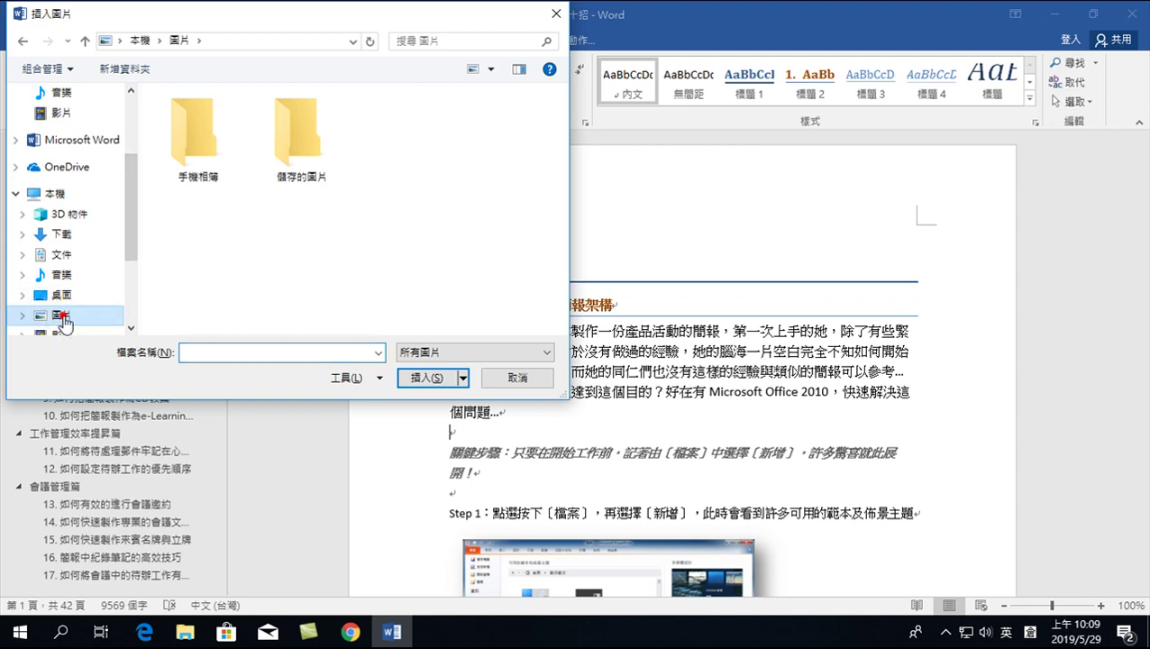
double_click(301, 145)
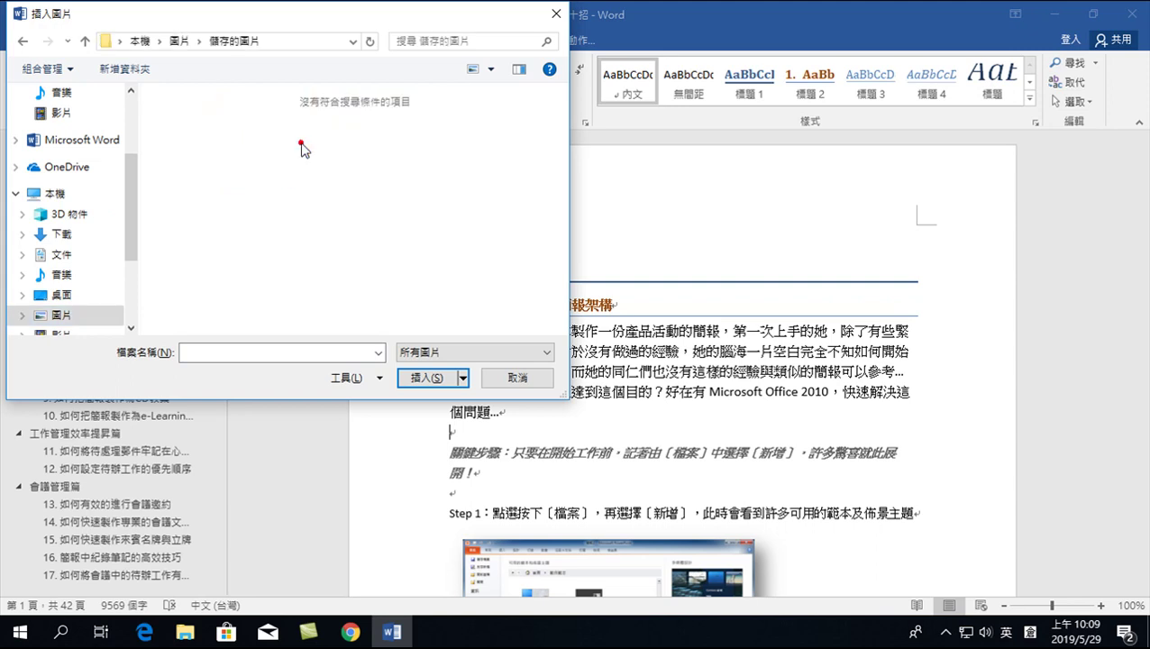
left_click(21, 41)
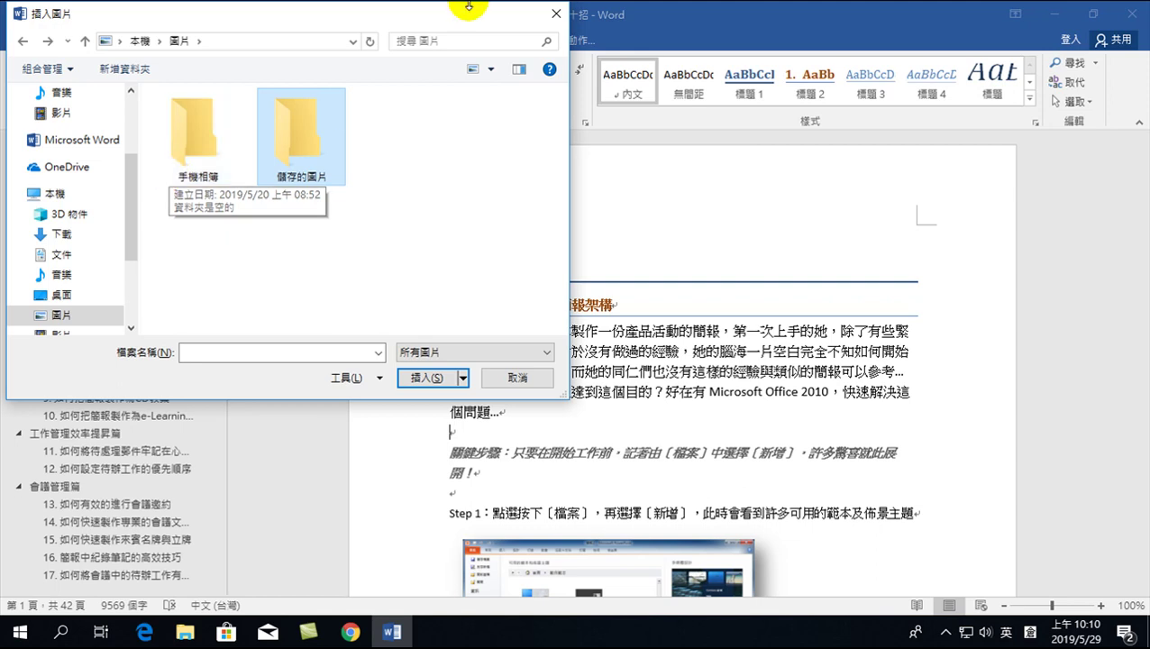
left_click(555, 14)
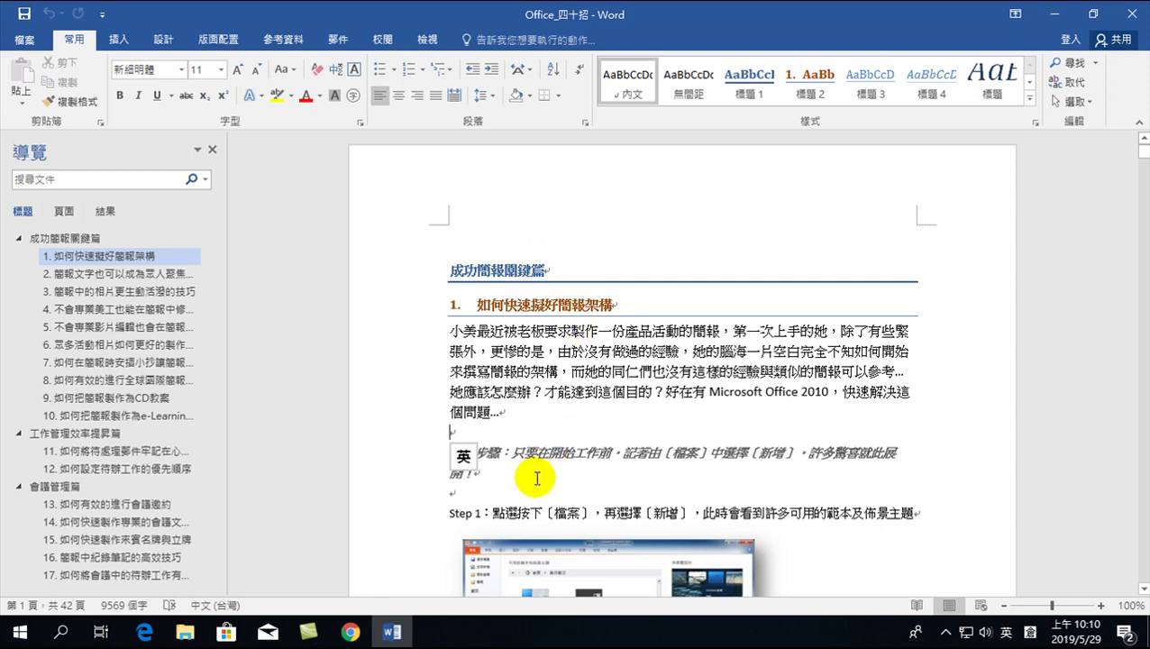
- Search Tell me for 插入表格 and insert a 7-column by 6-row table below the first paragraph
left_click(526, 41)
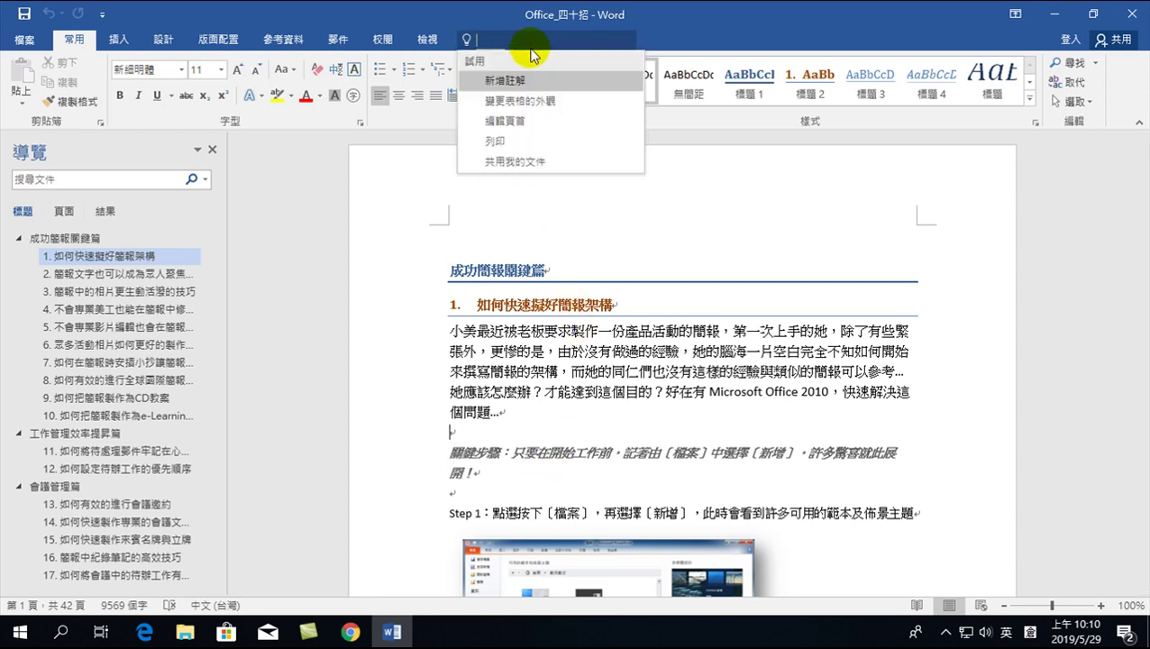
key("shift")
type("插入表格")
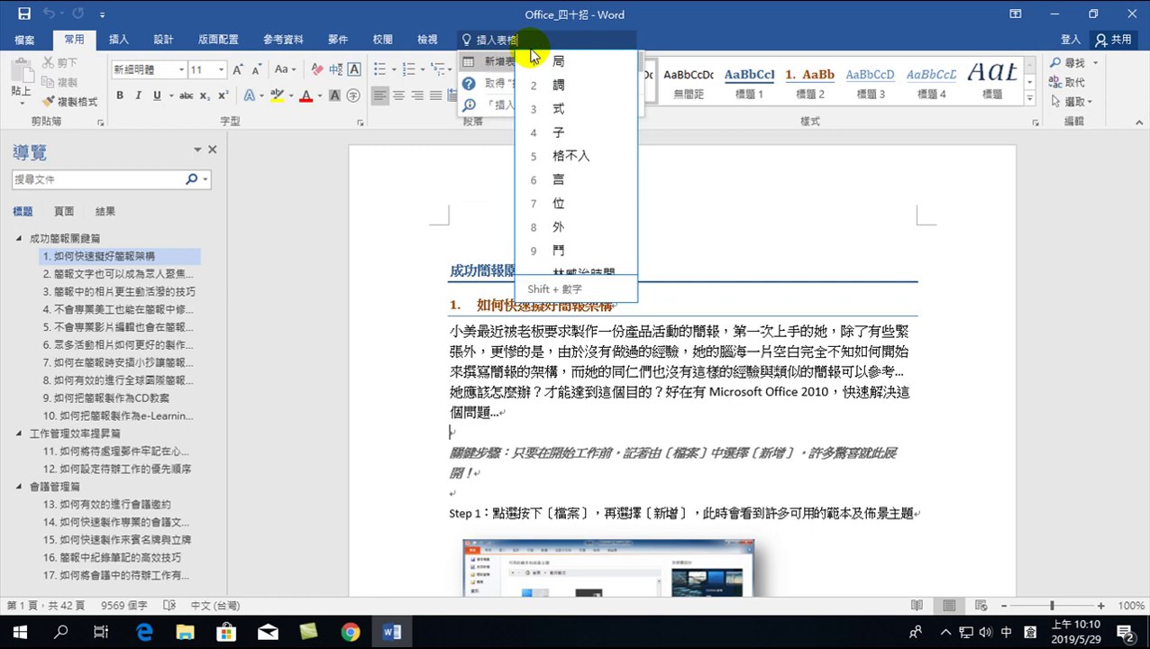
key("Return")
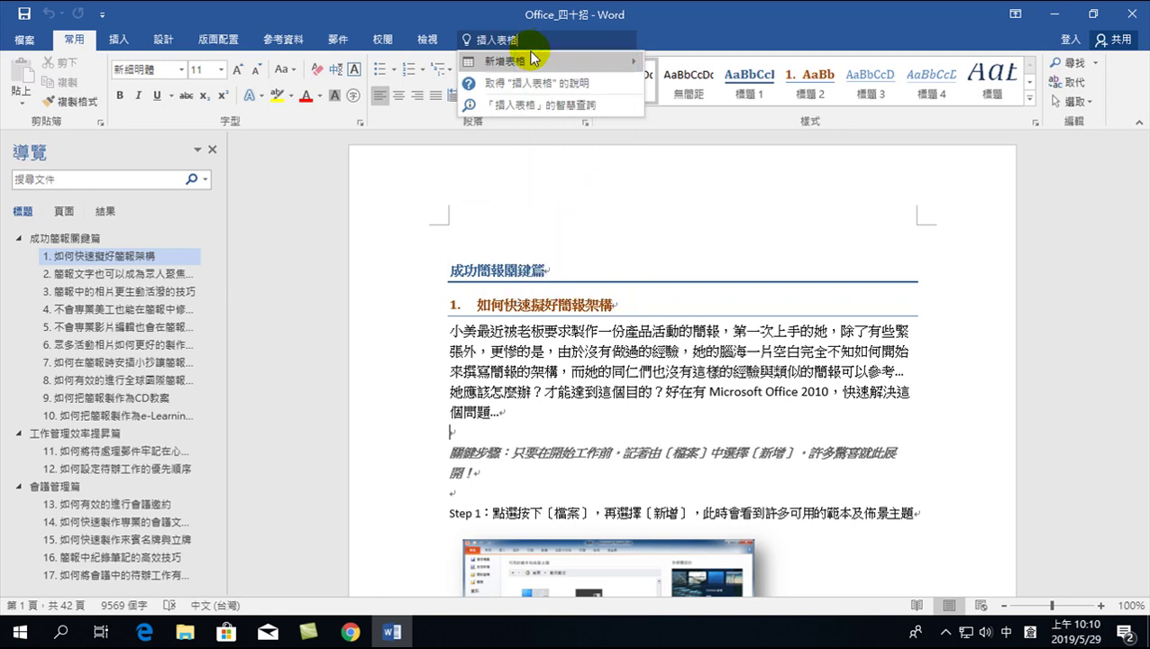
left_click(534, 59)
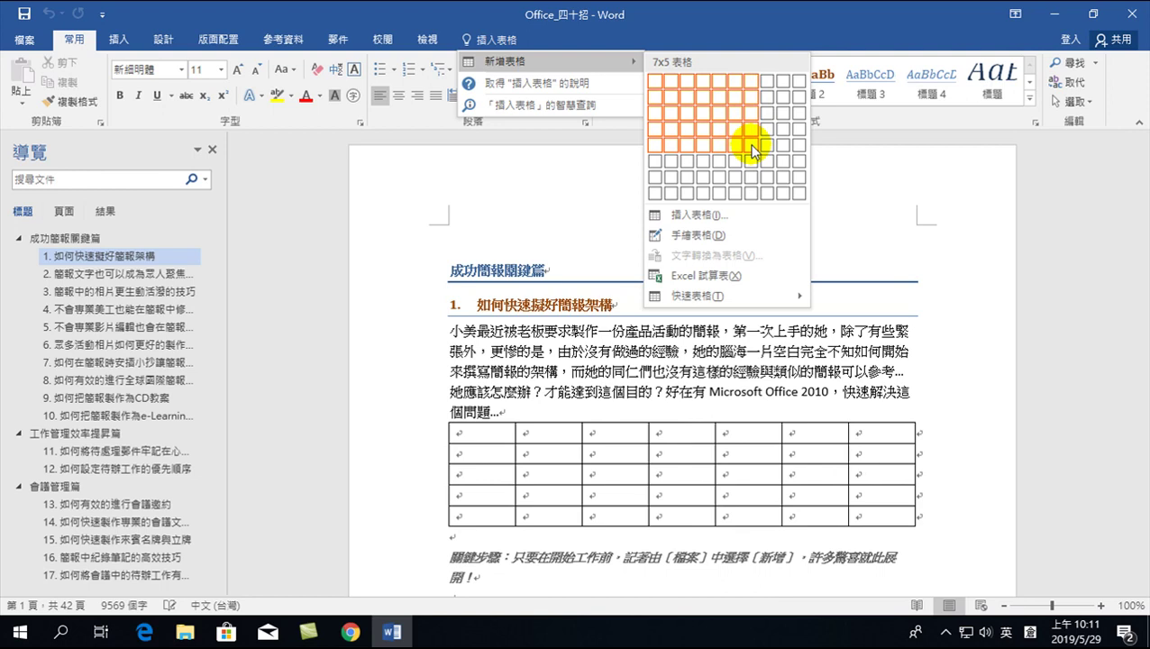
left_click(752, 162)
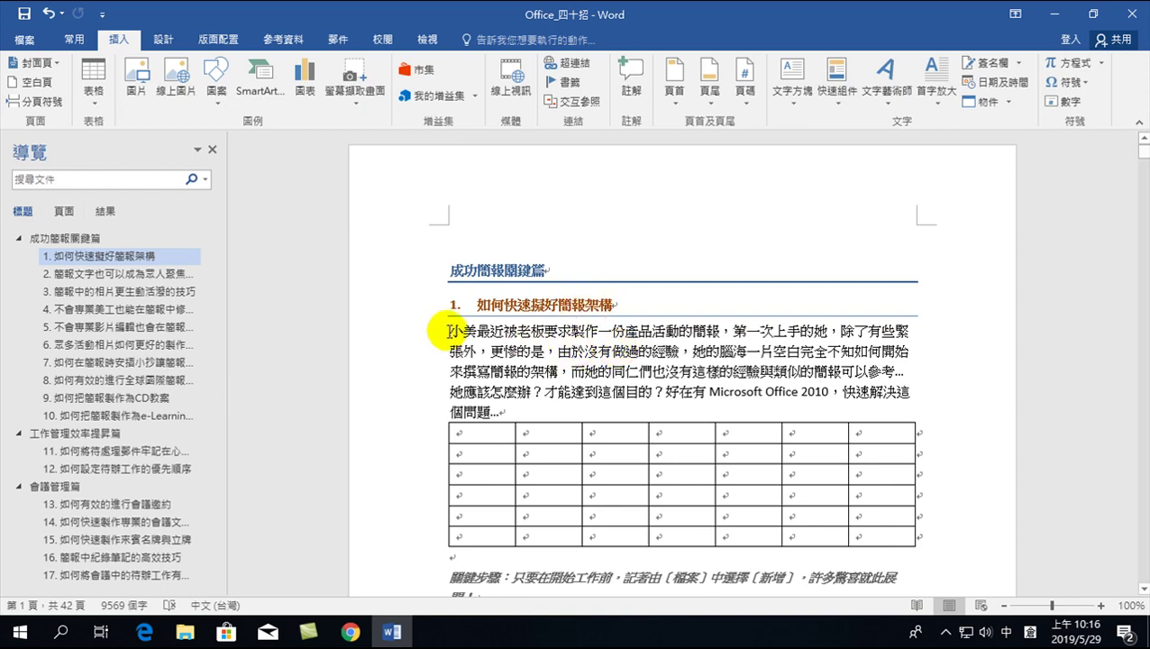
left_click_drag(449, 331, 467, 330)
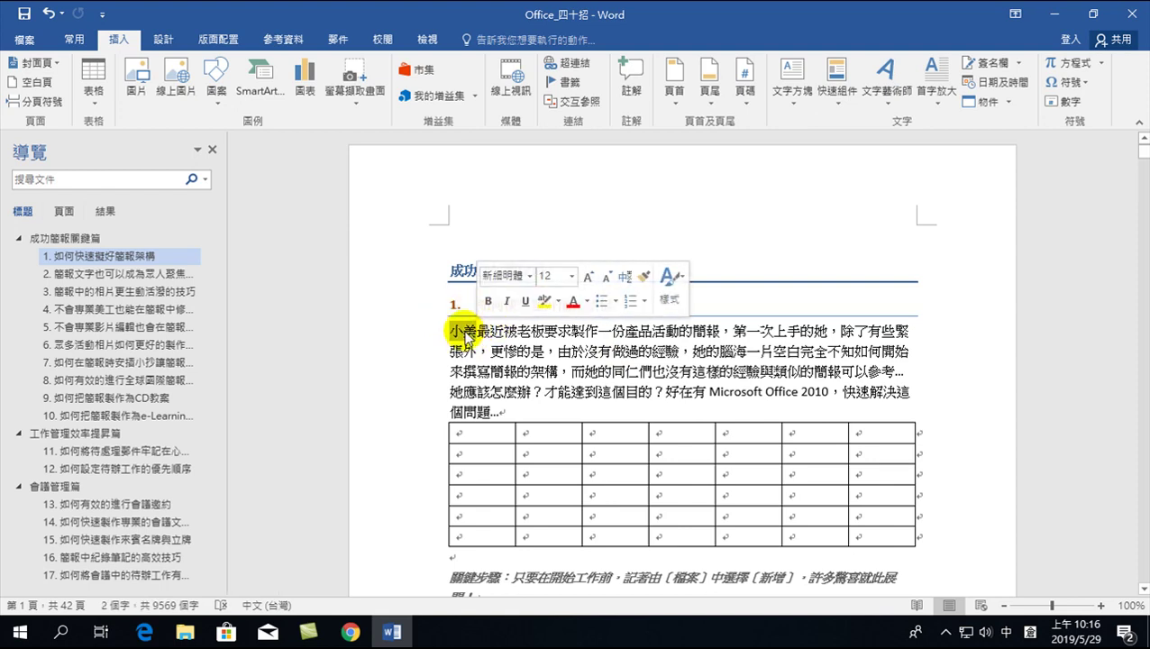
right_click(467, 338)
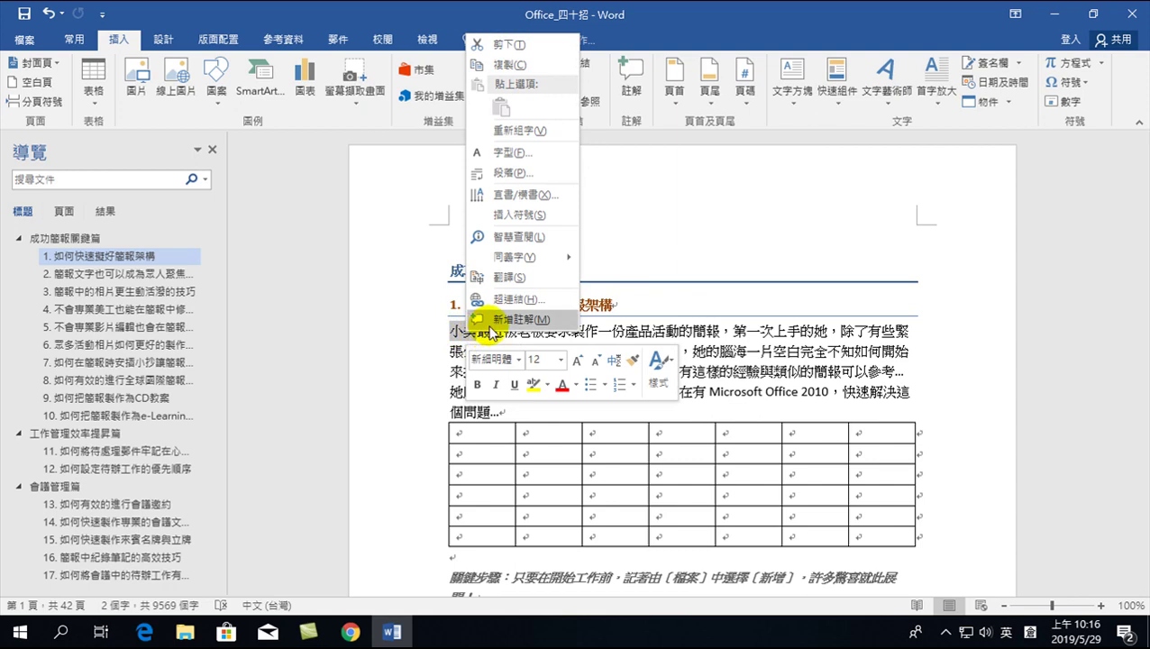
left_click(536, 247)
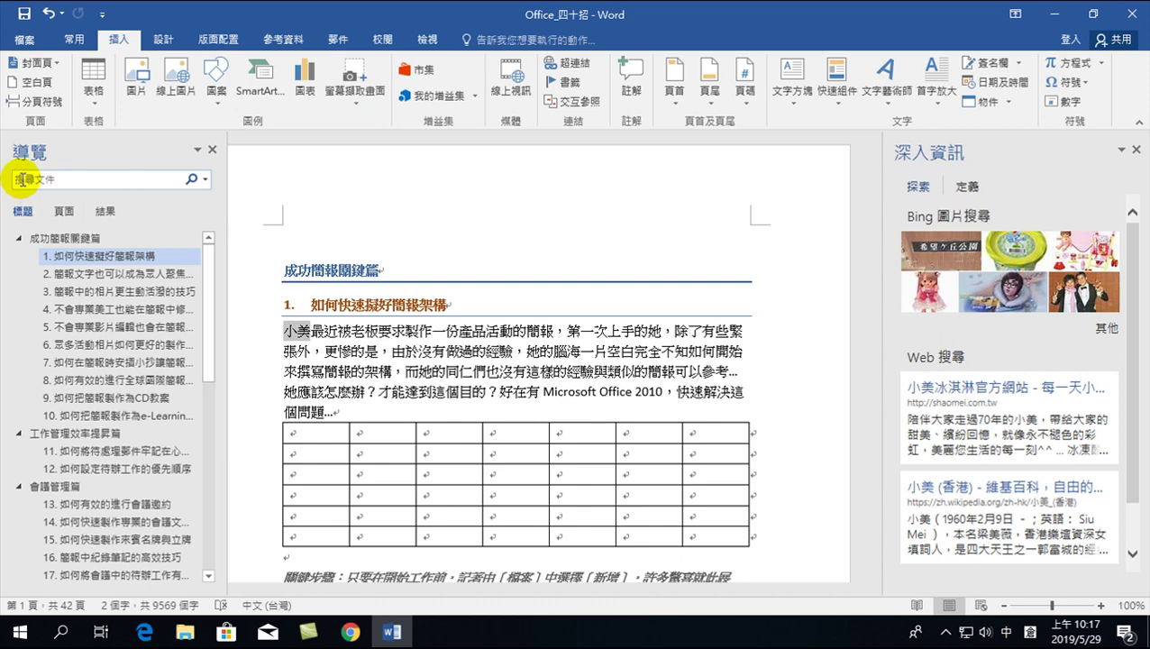
left_click(287, 331)
double_click(298, 331)
left_click(287, 330)
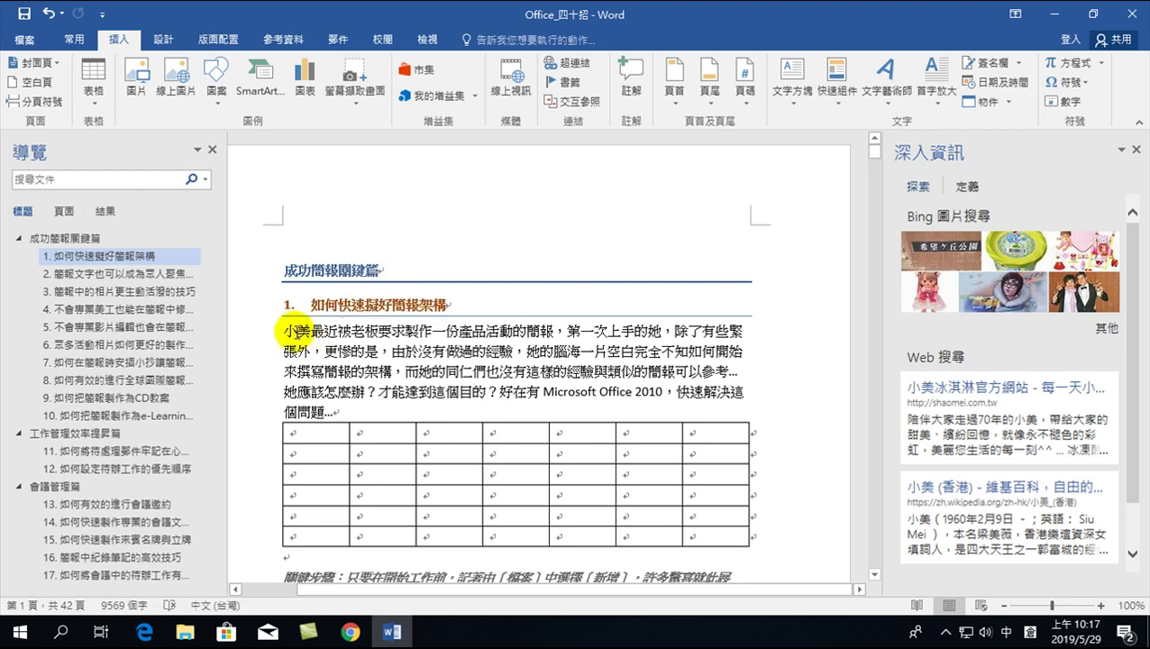
double_click(290, 330)
left_click(290, 330)
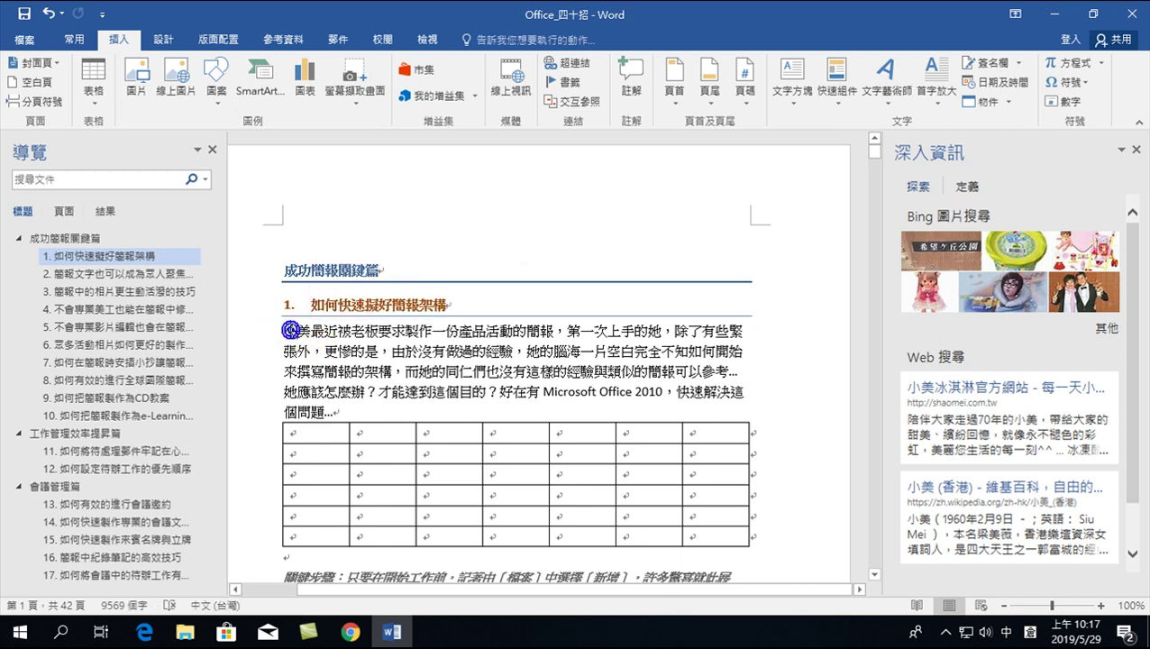
double_click(288, 331)
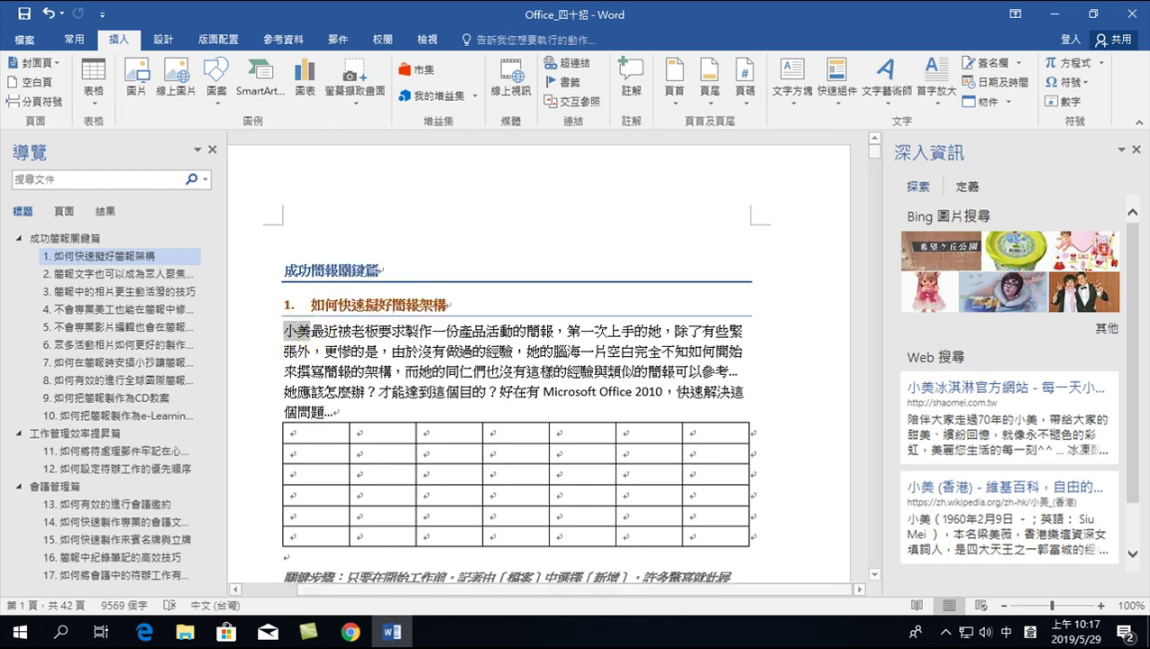
left_click(1135, 155)
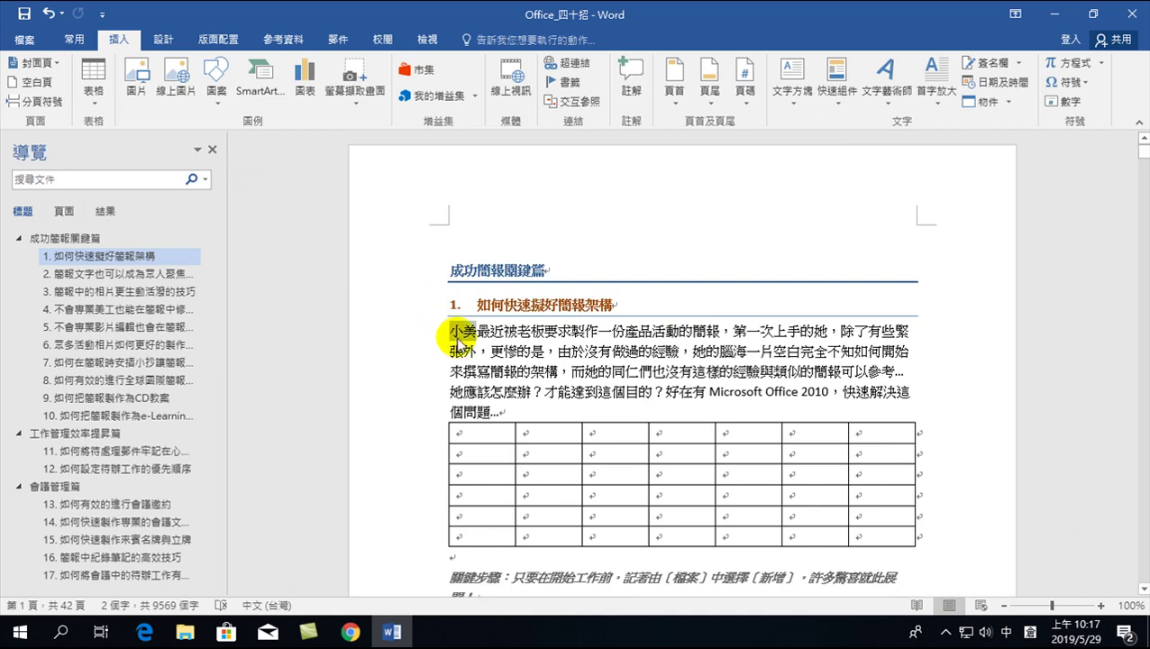
- Rerun Smart Lookup on 小美, then run it on 老板 to show its image and web results
right_click(460, 330)
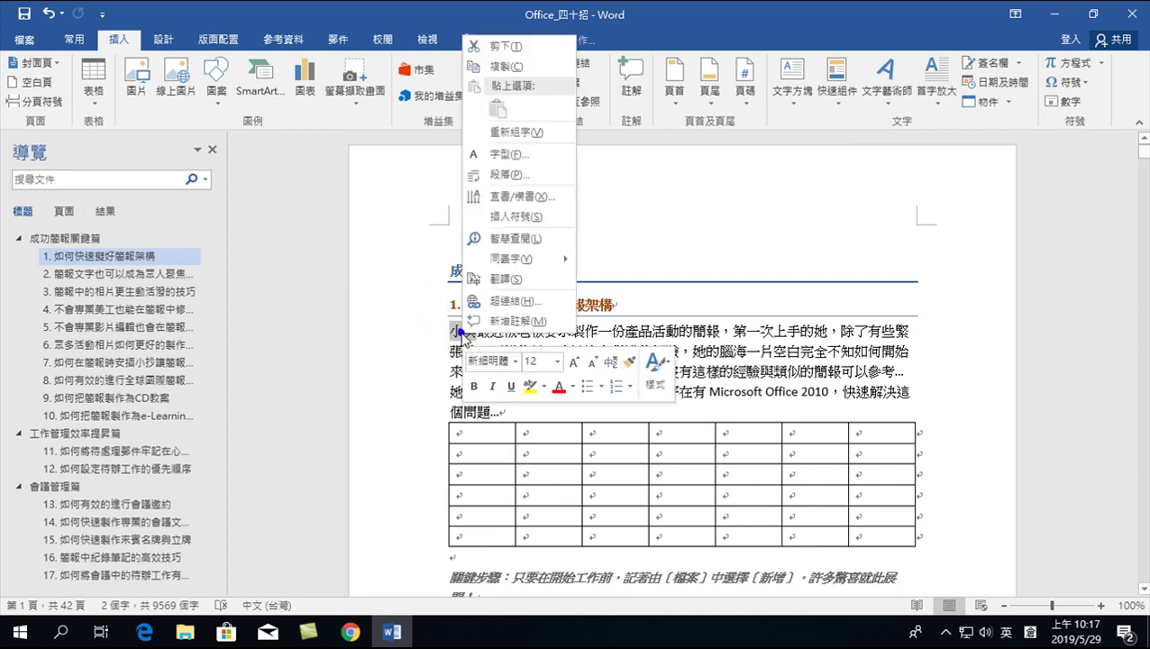
left_click(515, 240)
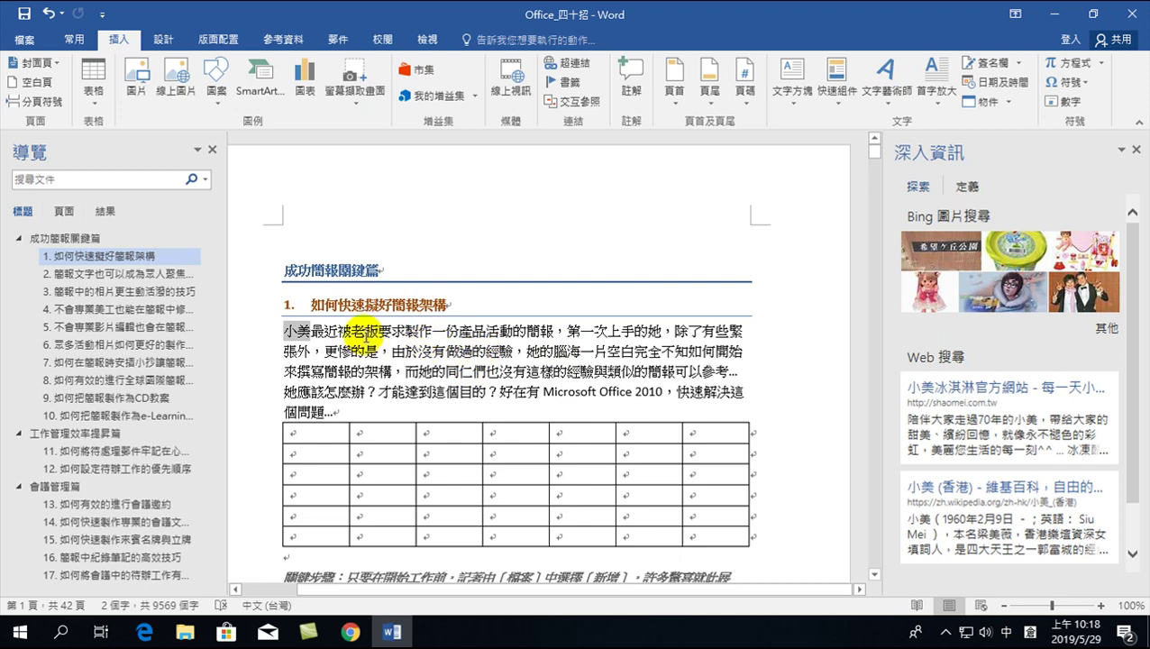
double_click(356, 329)
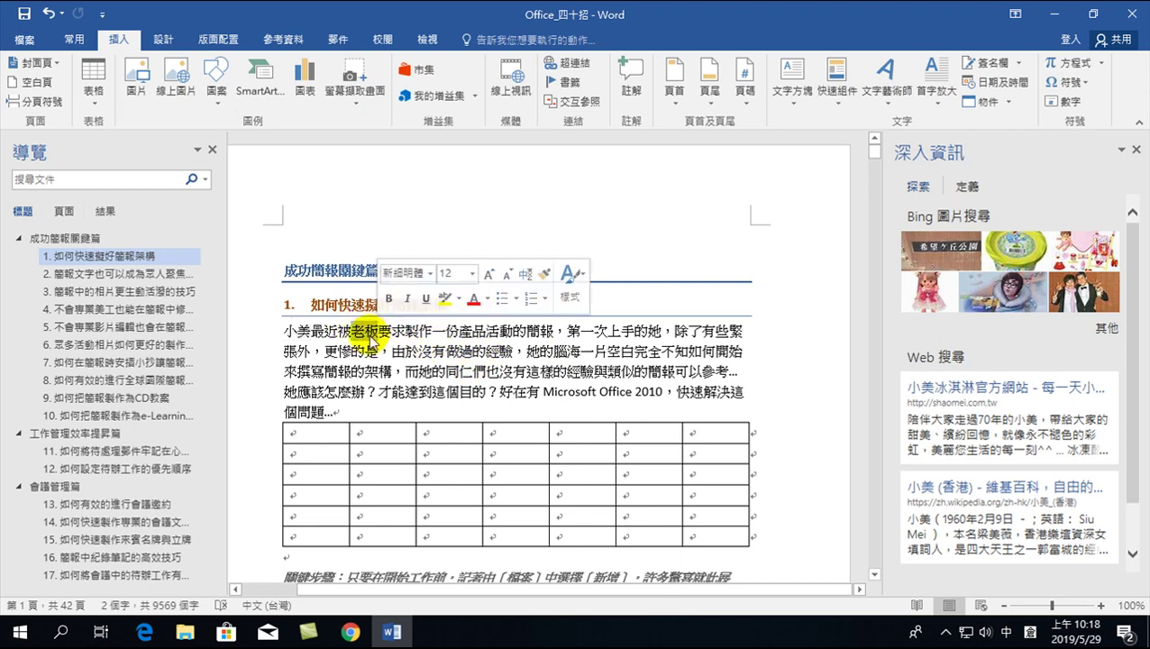
right_click(360, 334)
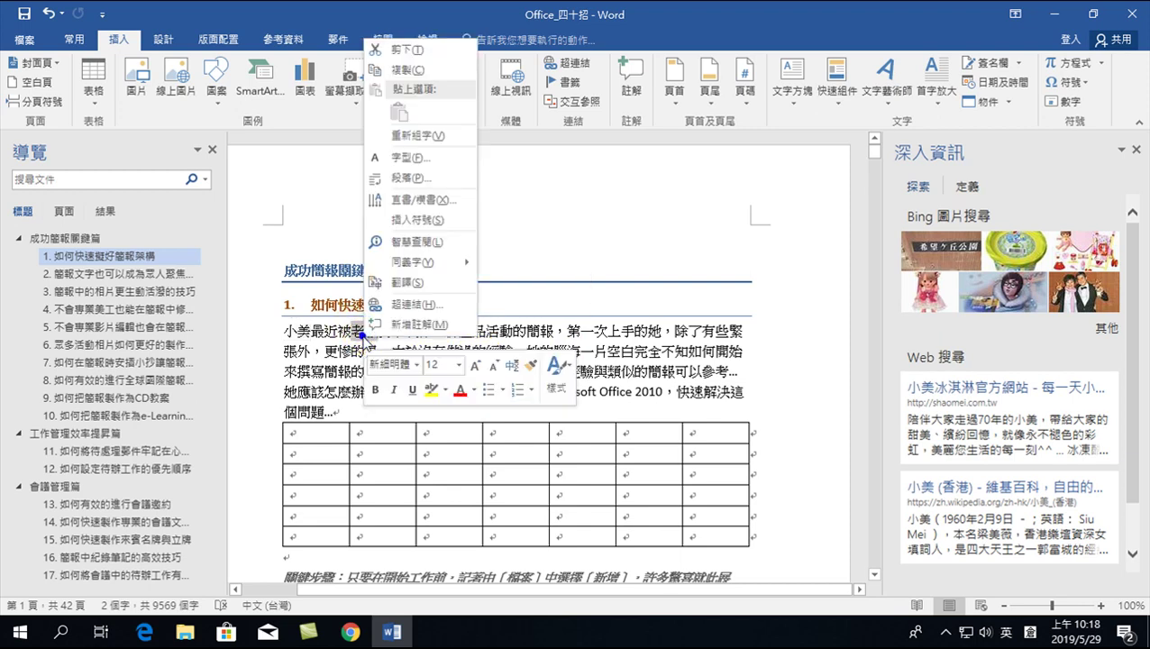
left_click(403, 243)
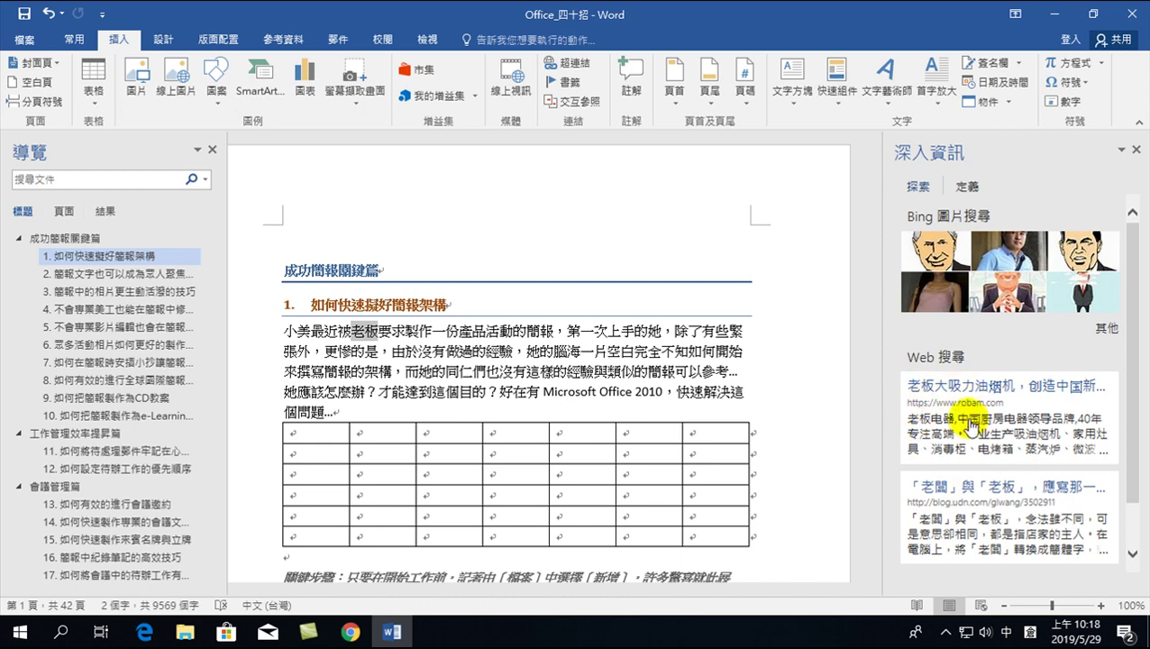
scroll(970, 434, "down", 1)
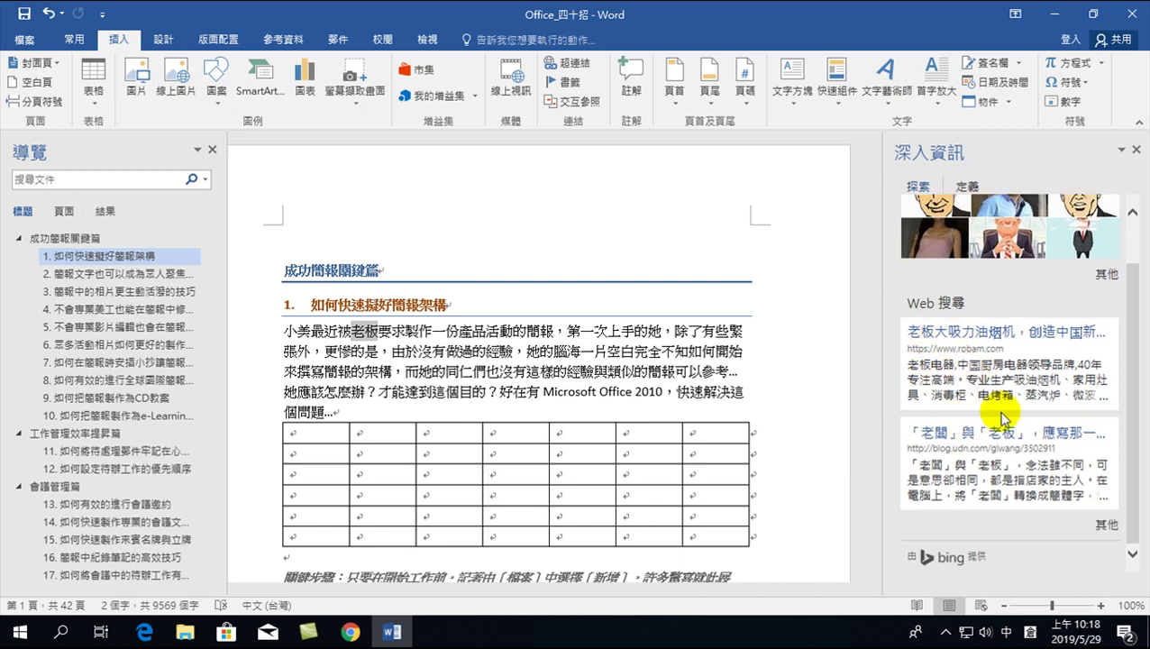
scroll(1006, 416, "up", 1)
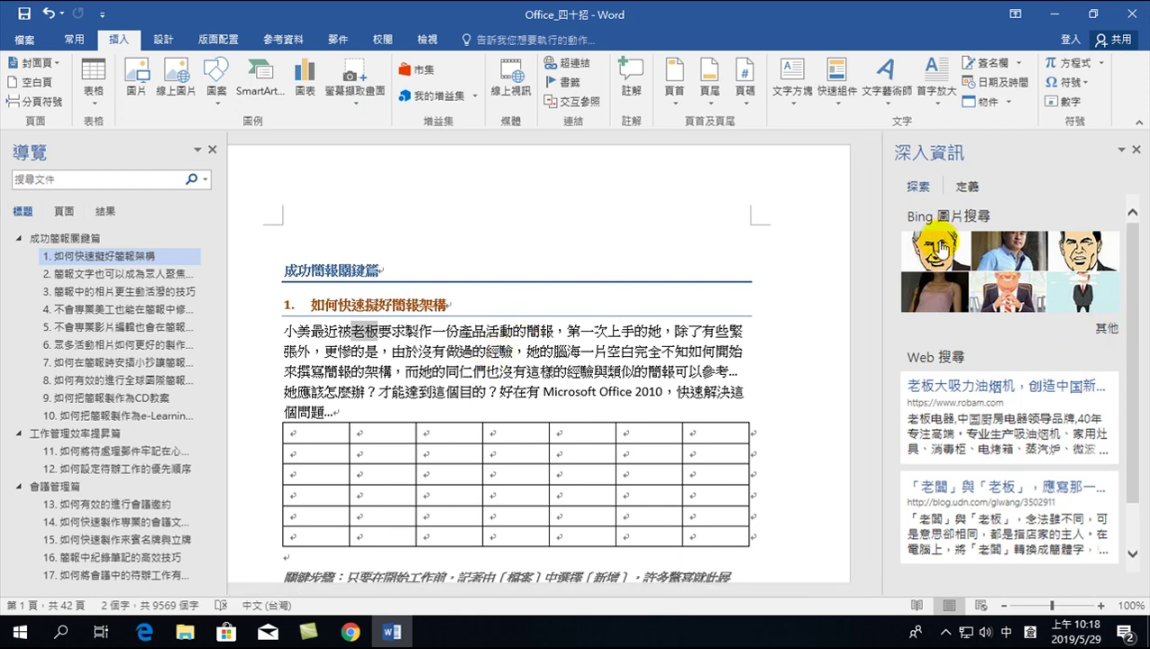
left_click(939, 253)
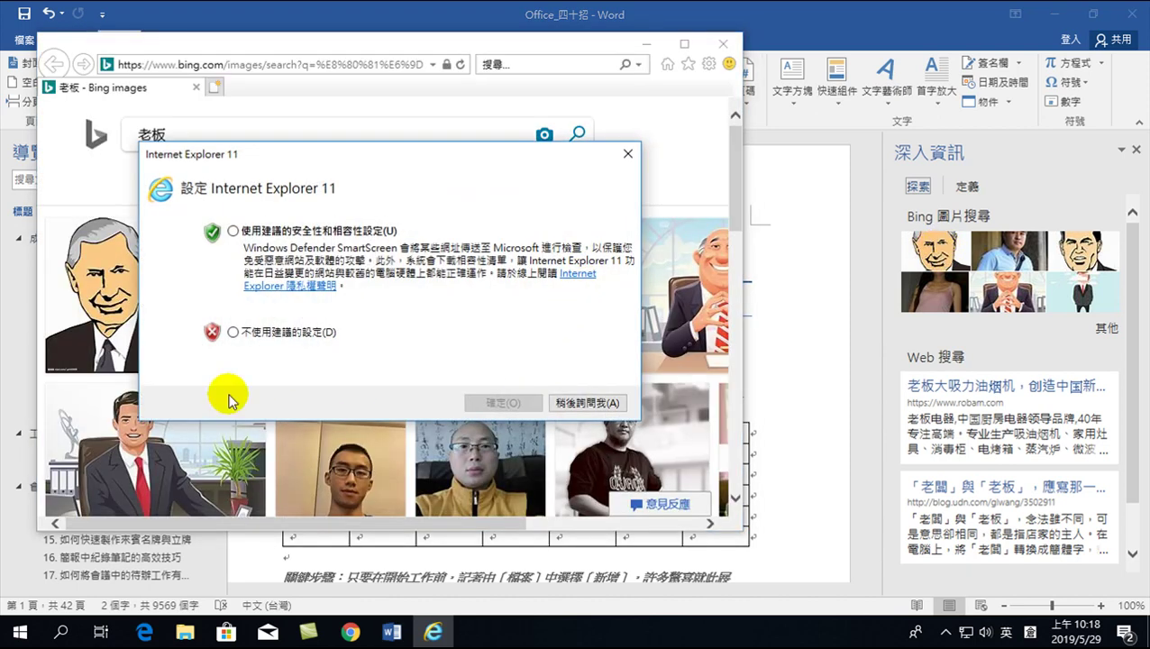
left_click(587, 402)
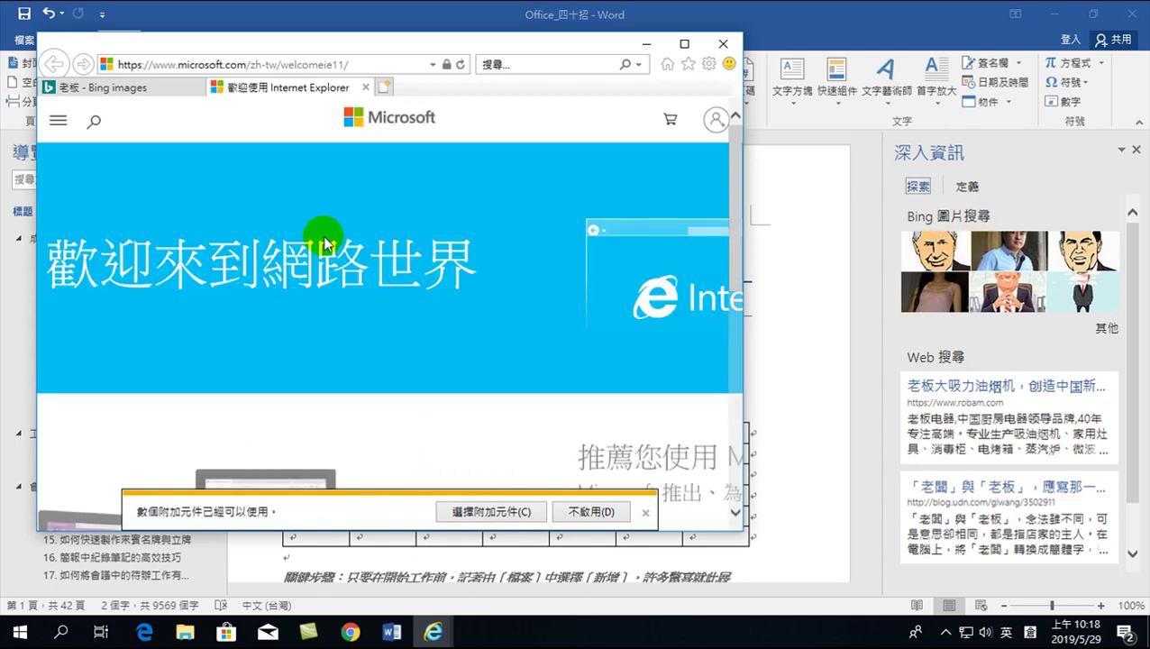
scroll(347, 310, "down", 3)
scroll(353, 326, "down", 2)
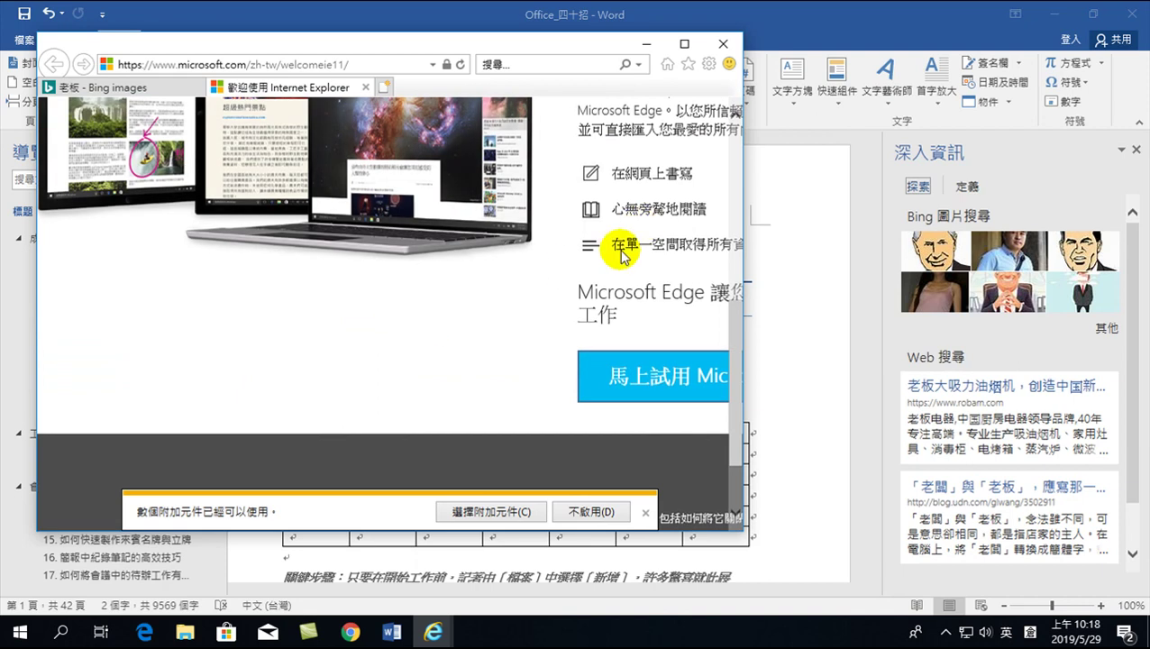
left_click(584, 513)
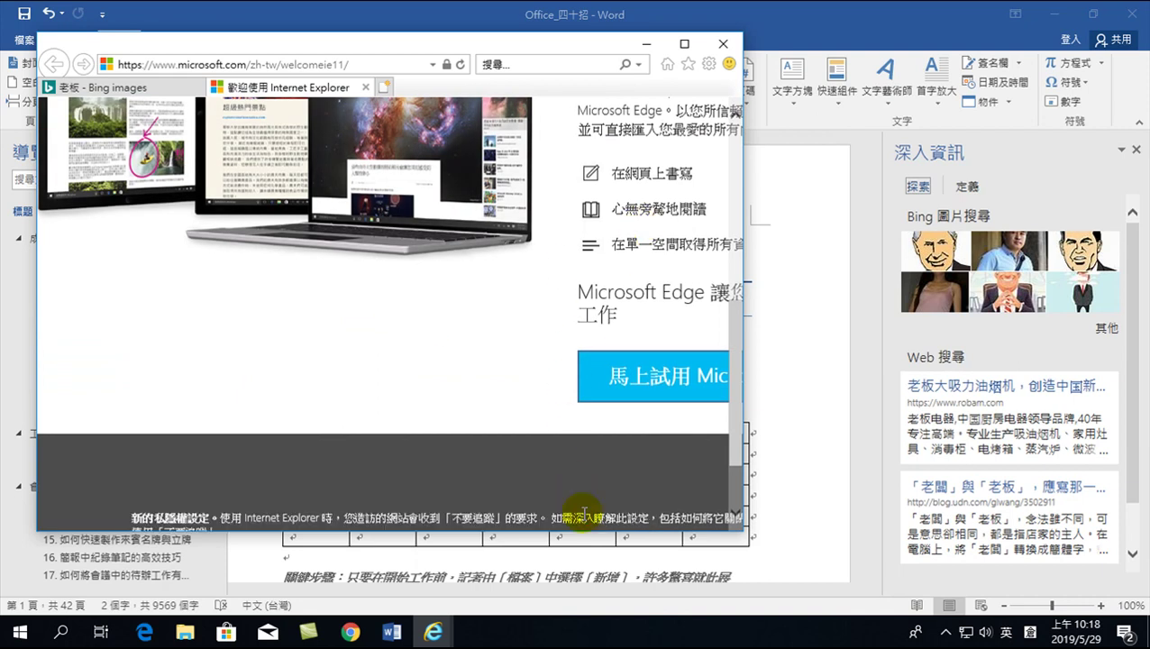
left_click(723, 43)
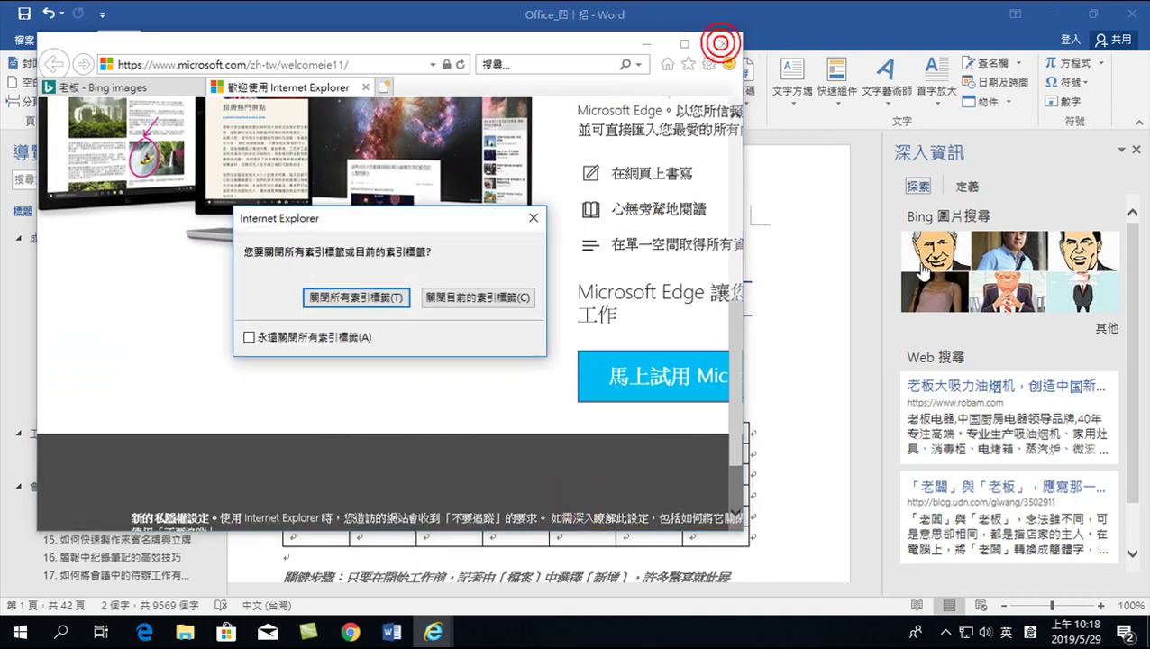
left_click(389, 293)
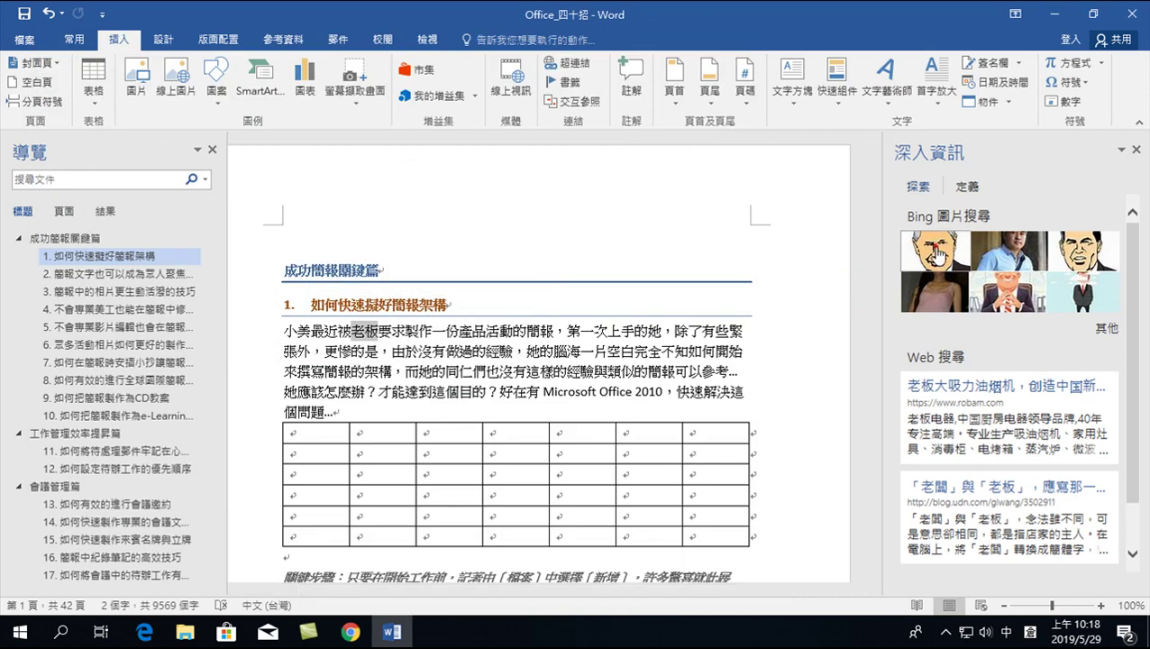
left_click(937, 255)
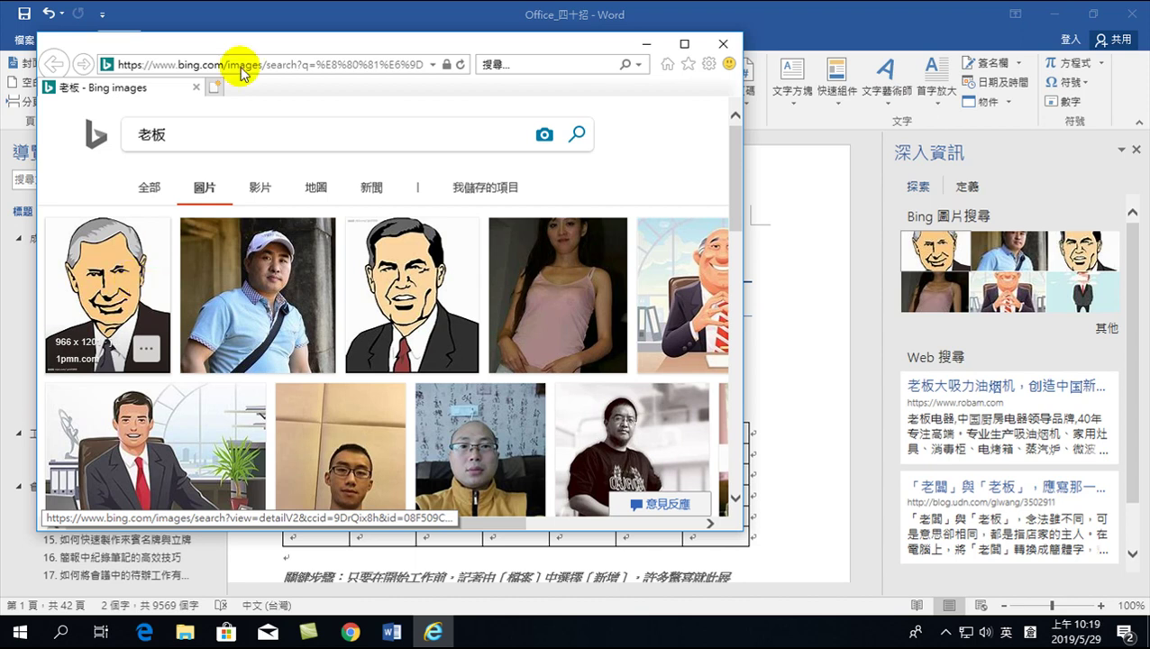
left_click(723, 43)
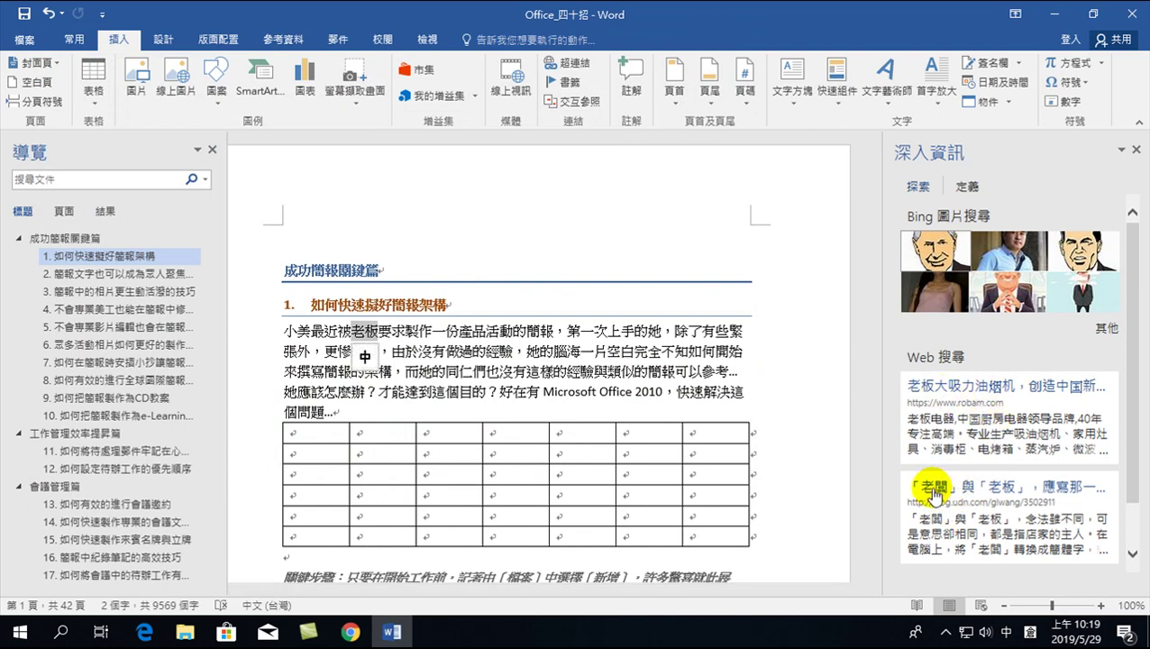
left_click(1067, 491)
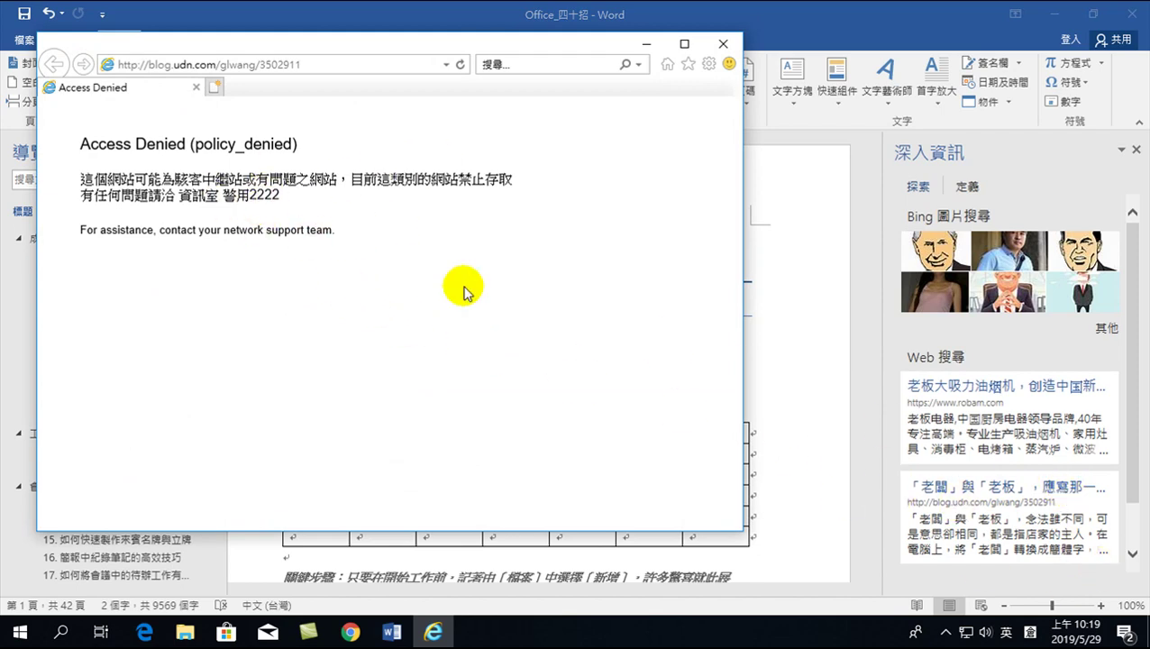
left_click_drag(391, 180, 411, 185)
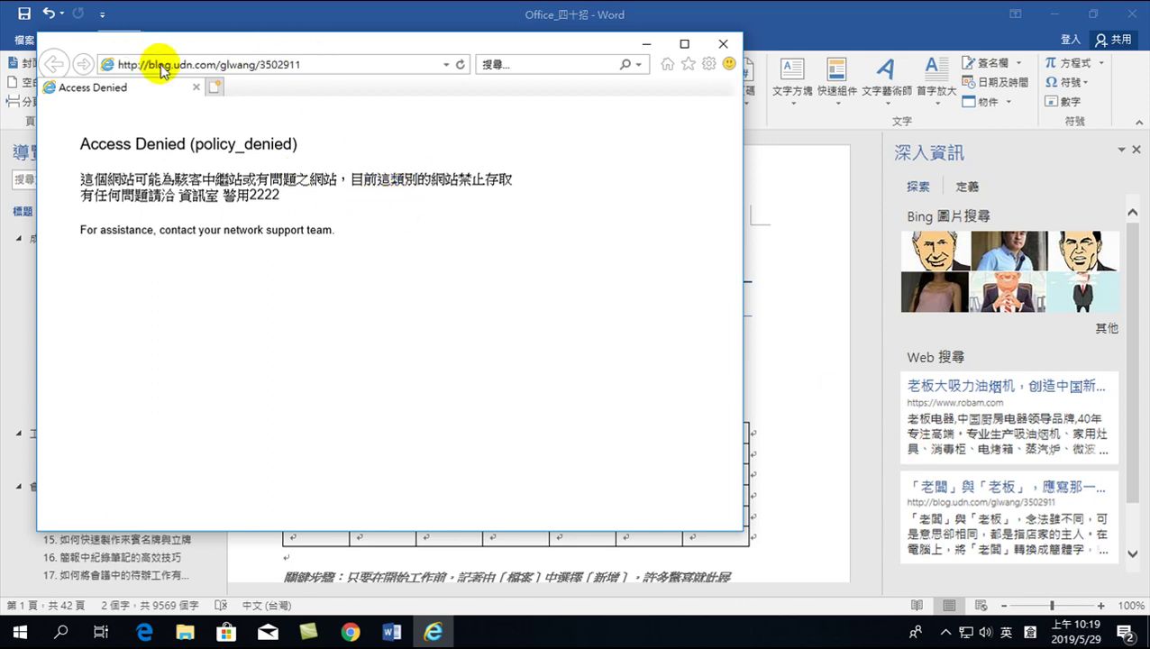
left_click(723, 44)
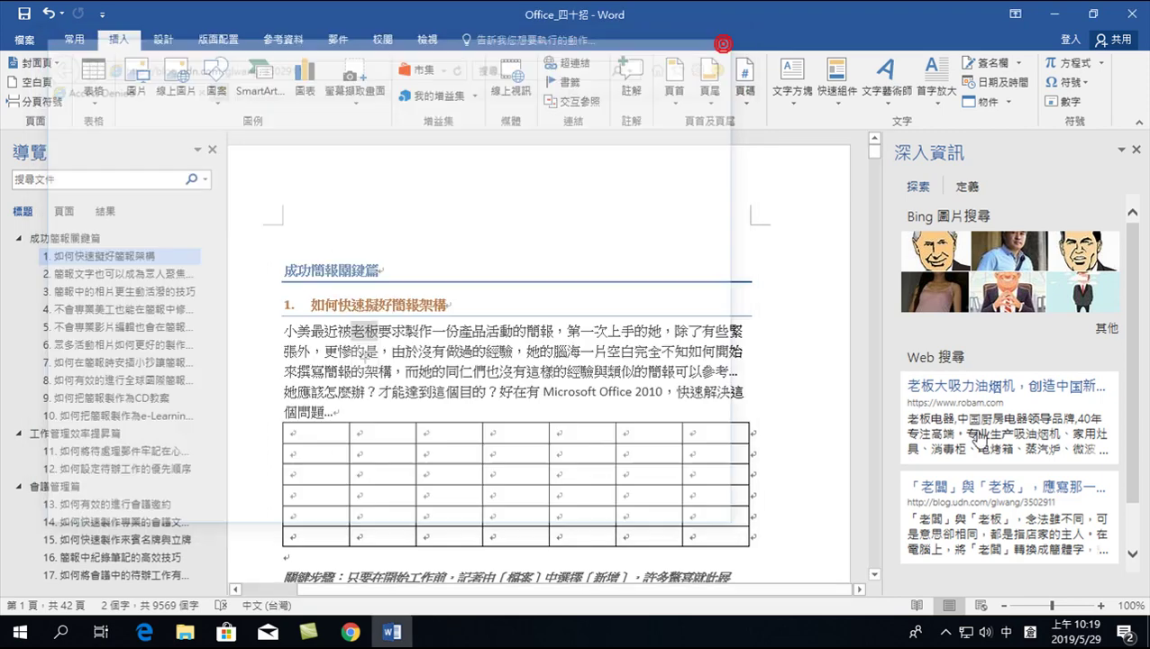
- Expand the 老板 web results and briefly open the 百度百科 entry
scroll(954, 468, "down", 1)
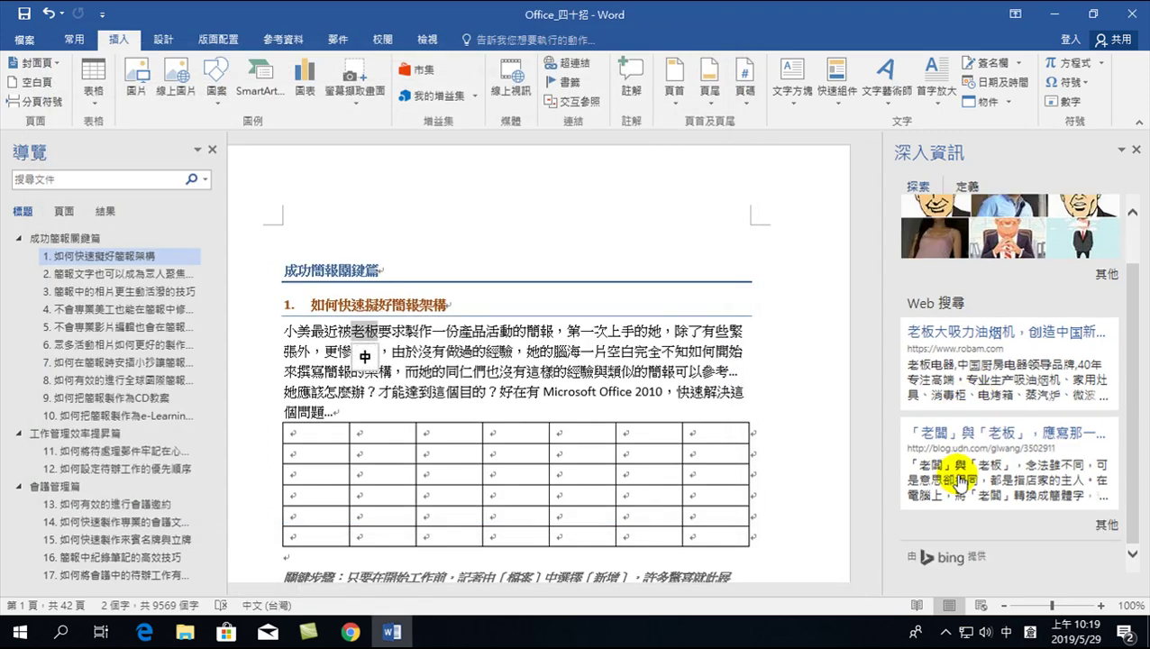
left_click(1105, 530)
scroll(973, 483, "down", 3)
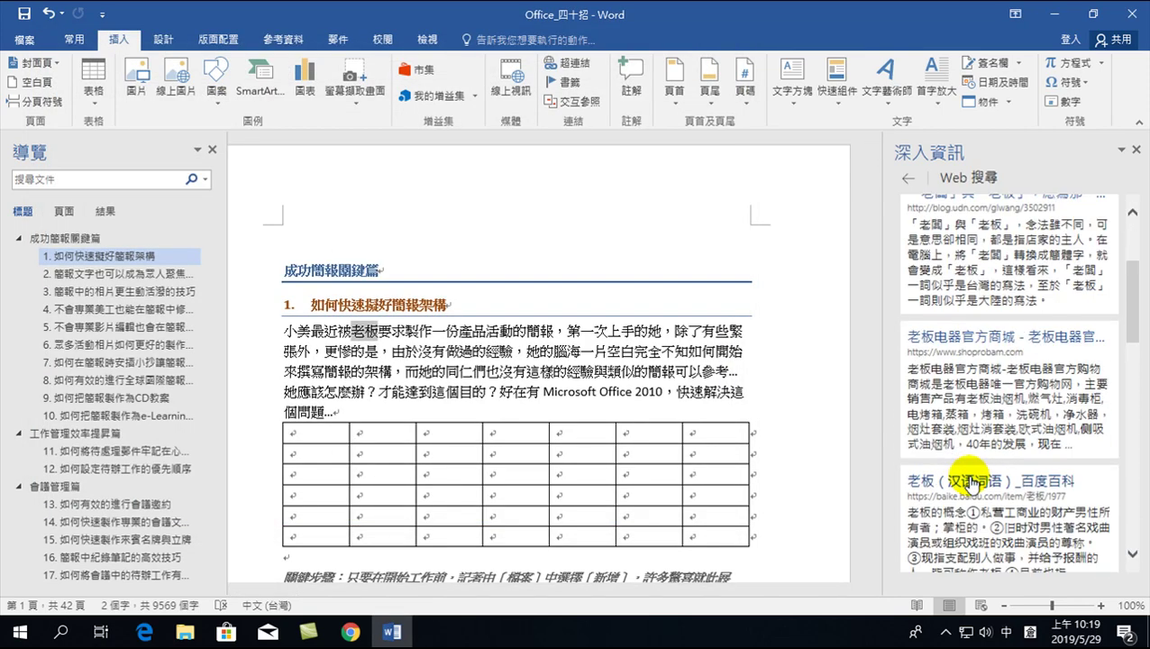
left_click(946, 485)
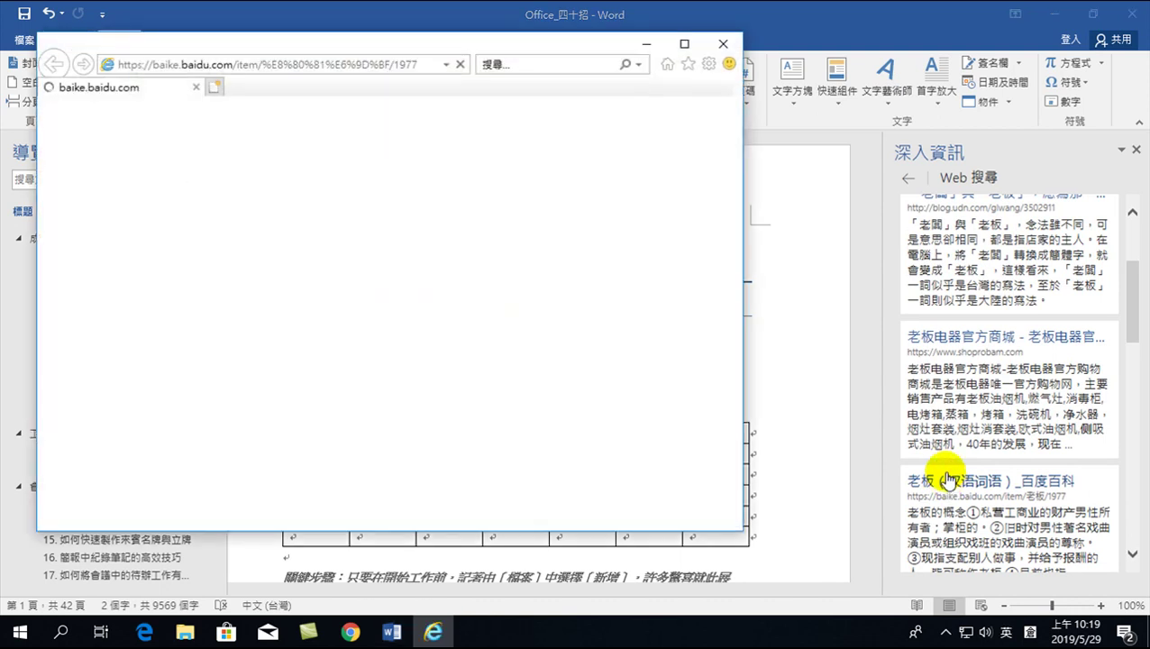
left_click(729, 43)
- Open the 老板电器官方商城 result, then minimize the stalled Internet Explorer page
scroll(937, 368, "down", 1)
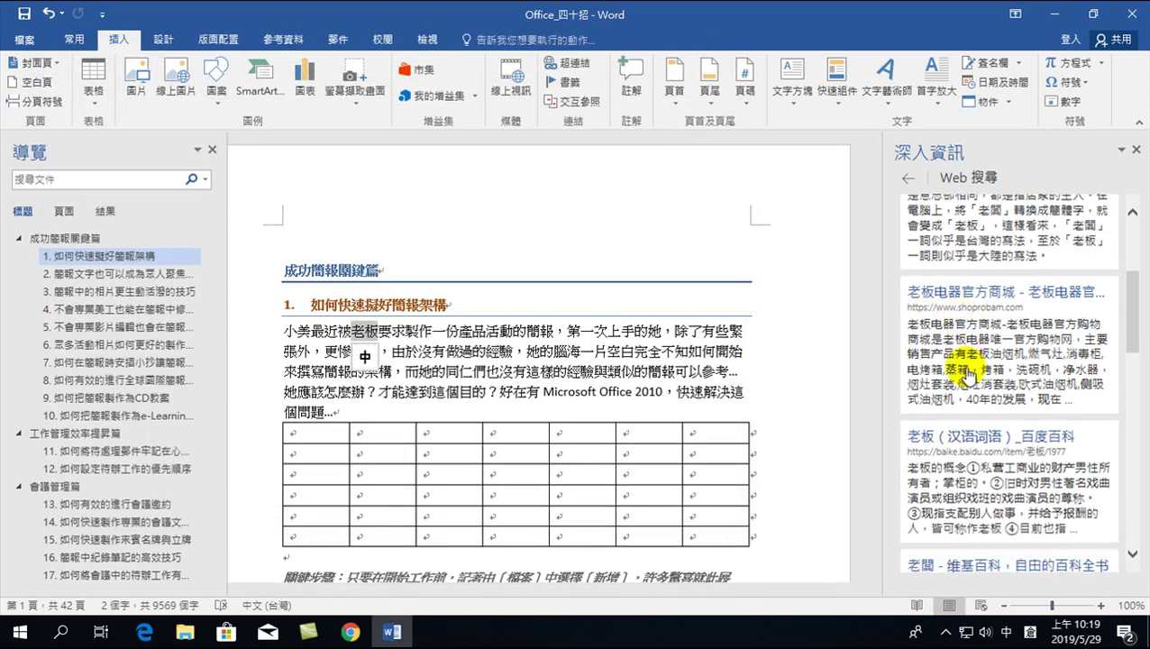
scroll(956, 361, "down", 2)
left_click(982, 225)
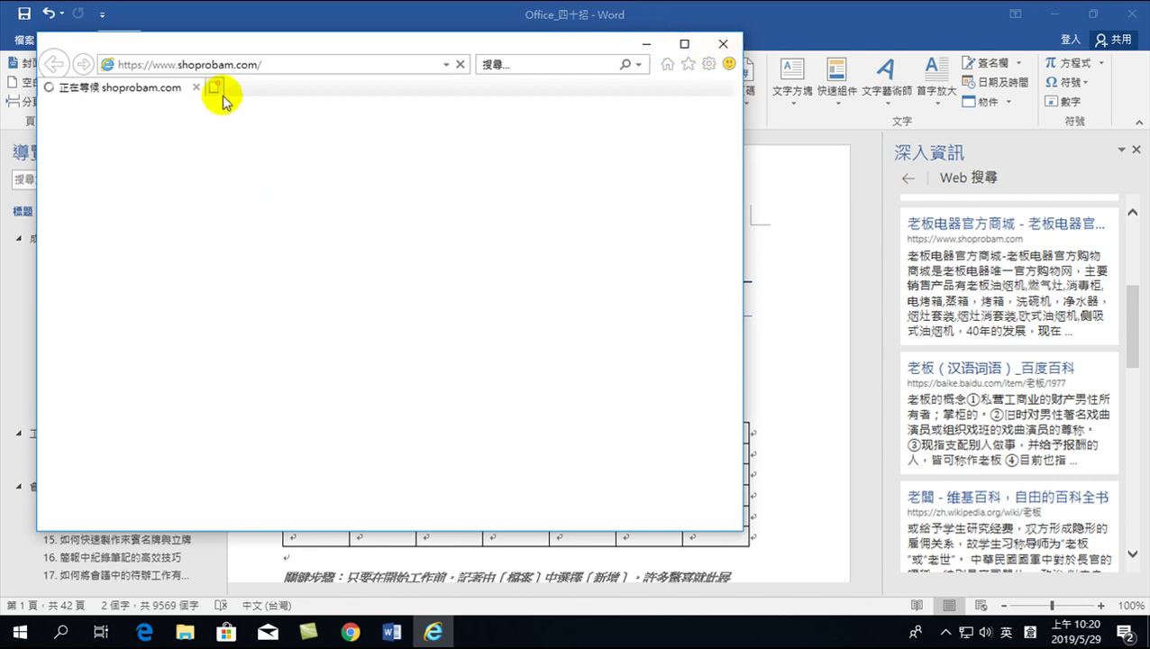
left_click(646, 43)
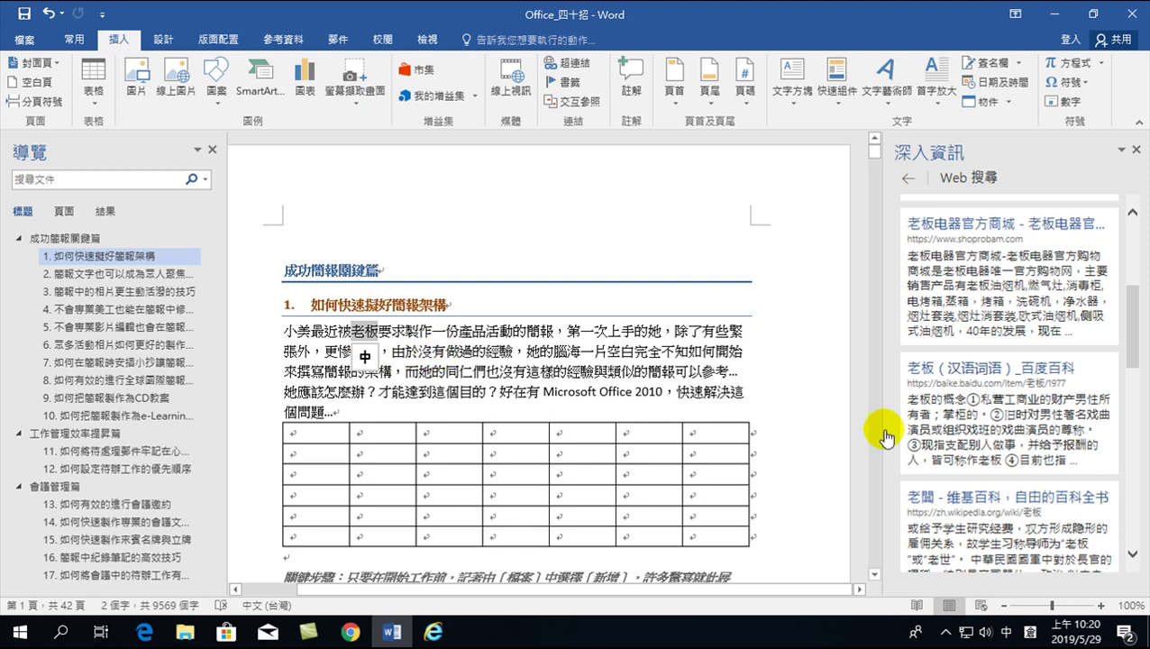
scroll(998, 387, "up", 3)
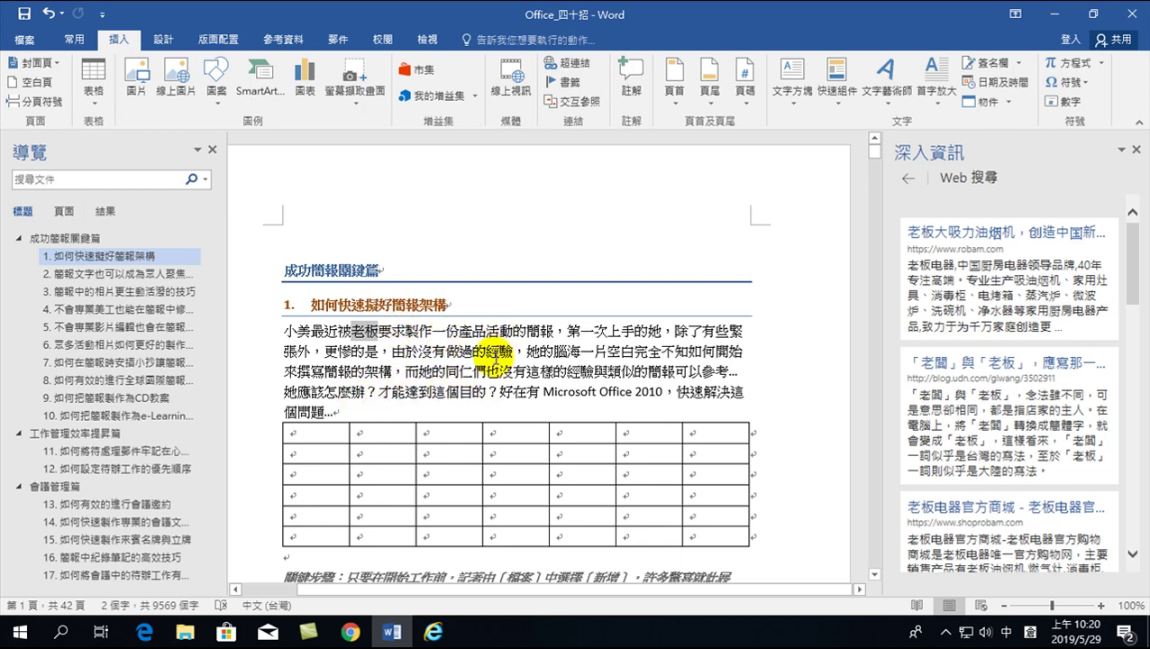
double_click(501, 352)
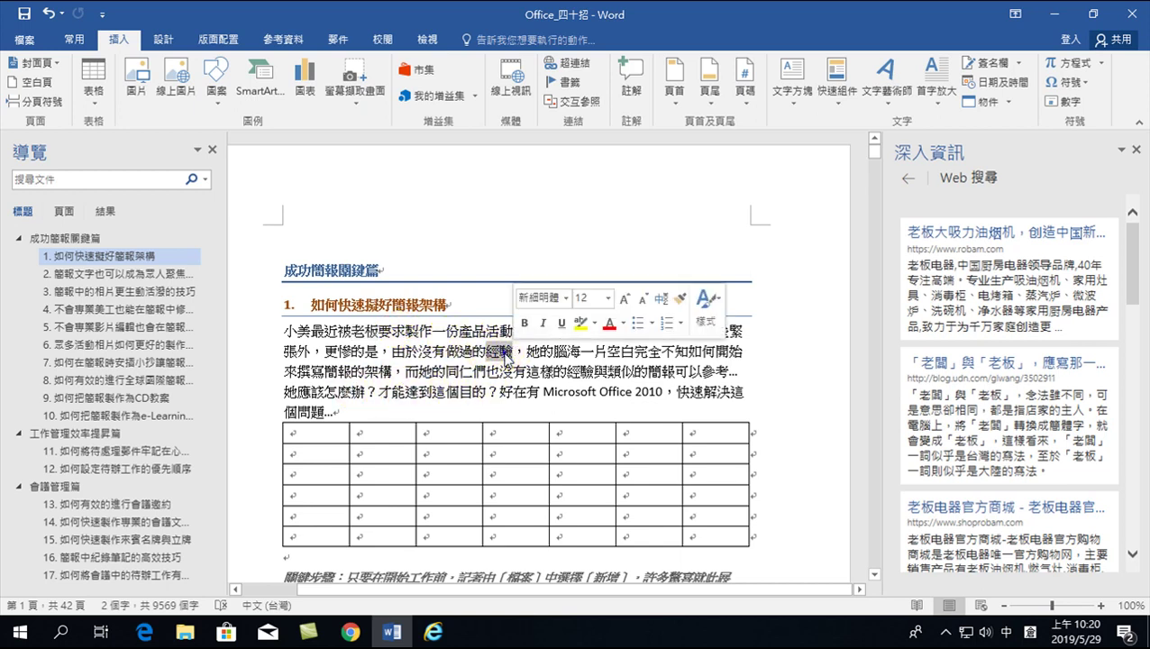
left_click(501, 352)
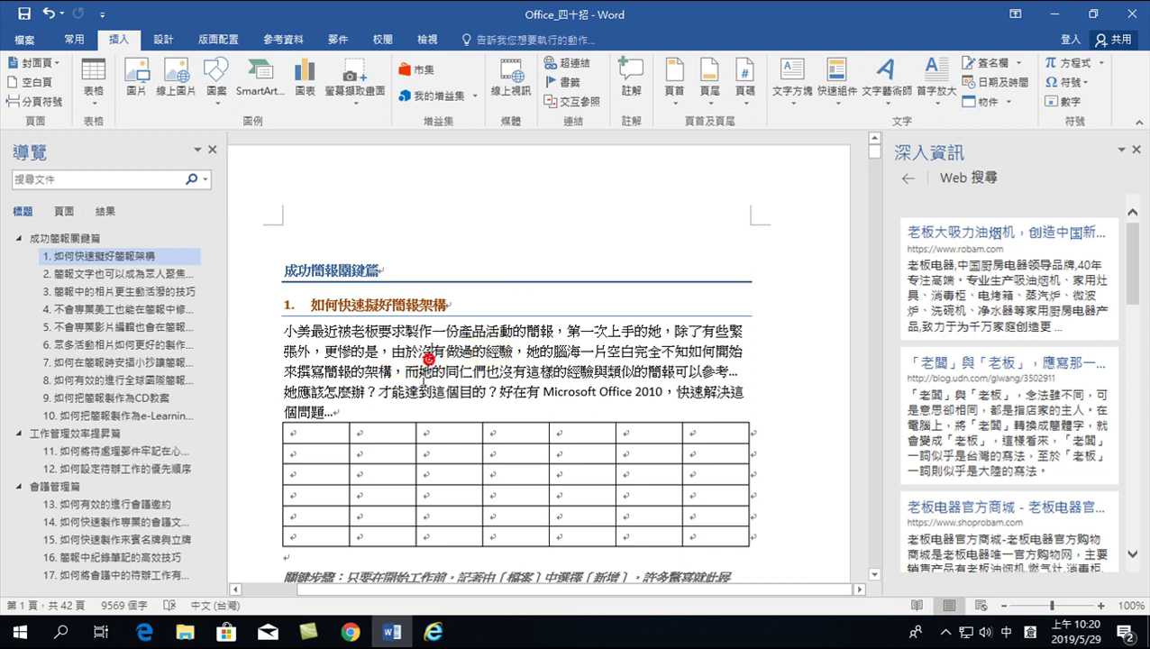
double_click(343, 369)
double_click(339, 369)
right_click(342, 371)
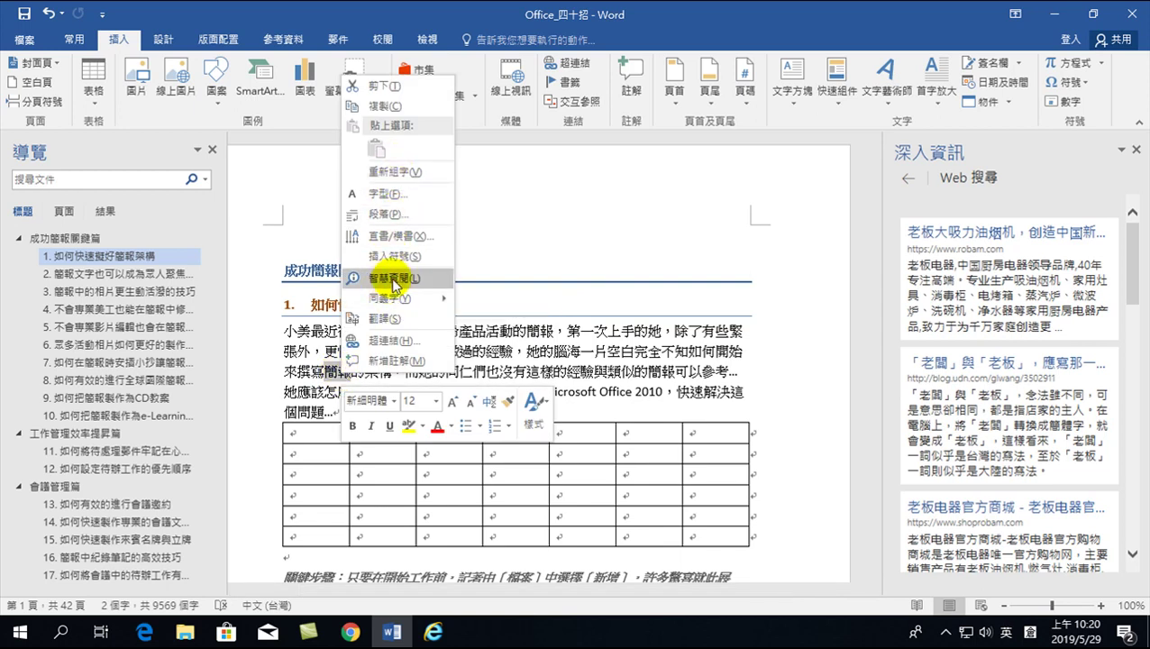
key("Escape")
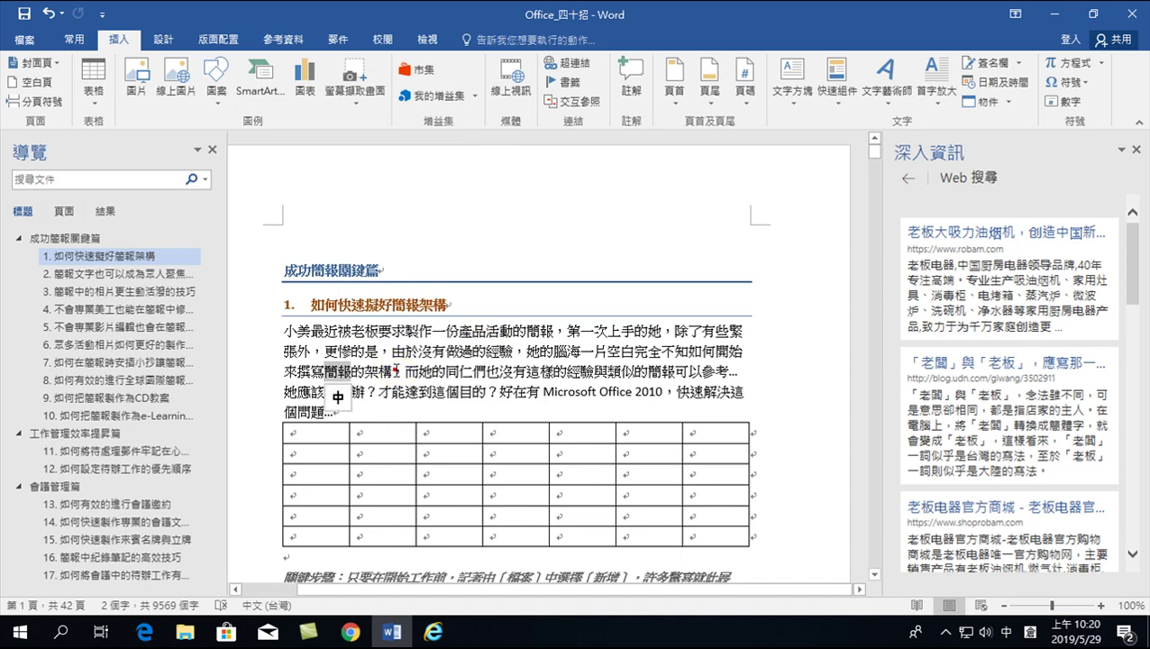
left_click(394, 370)
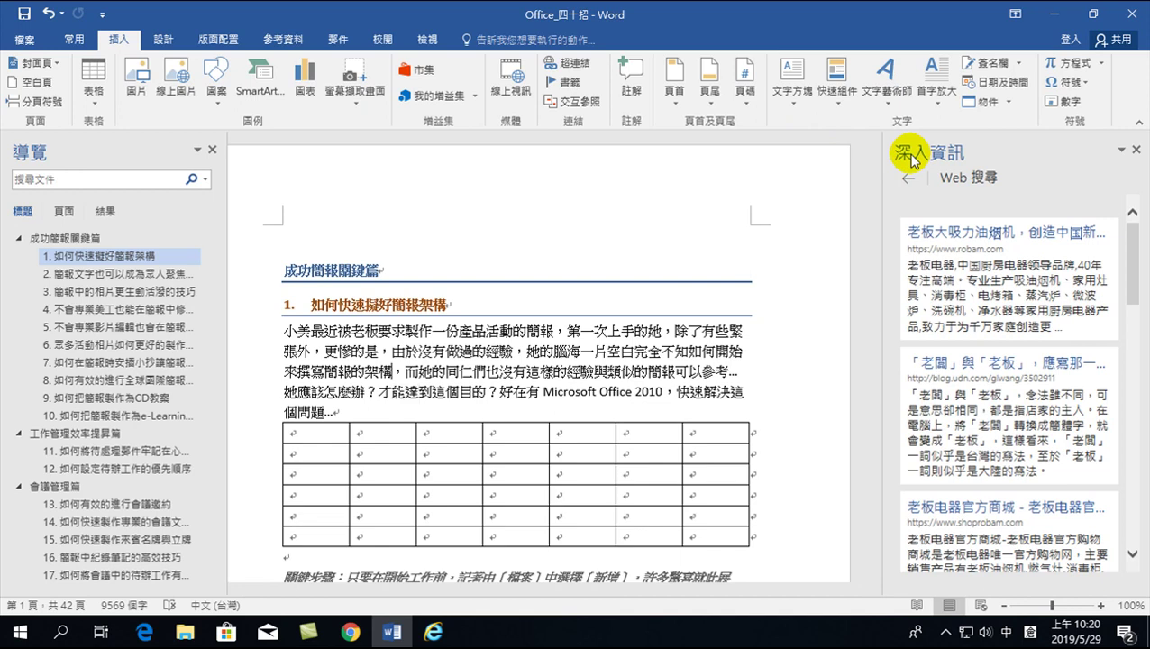
double_click(373, 370)
right_click(371, 370)
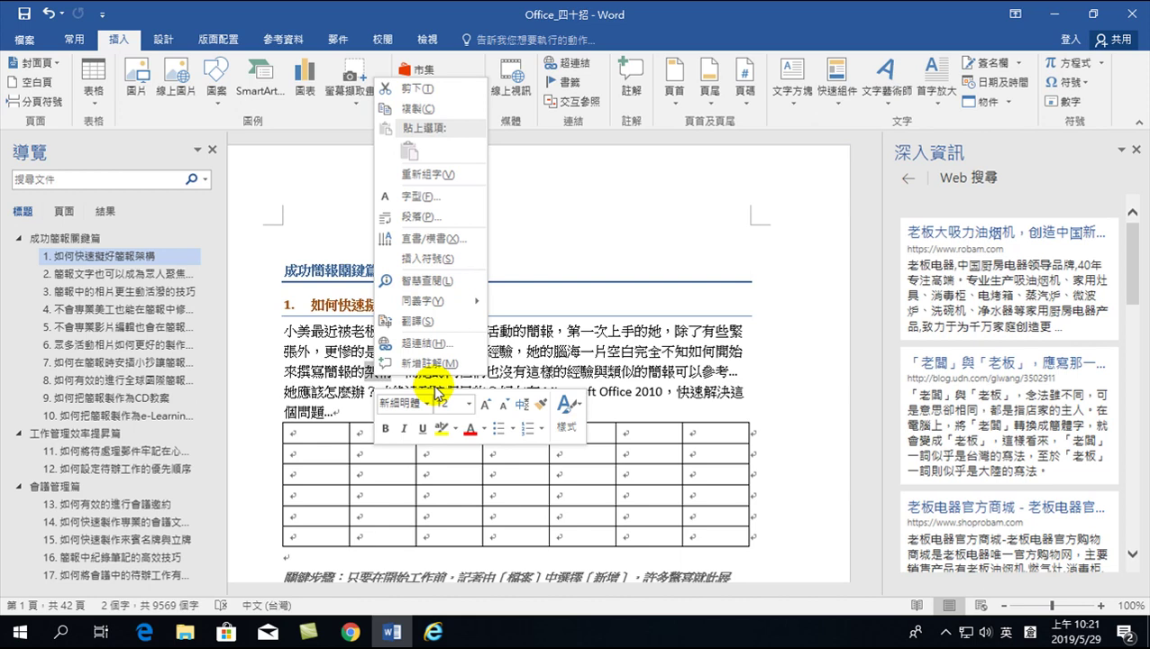
left_click(533, 351)
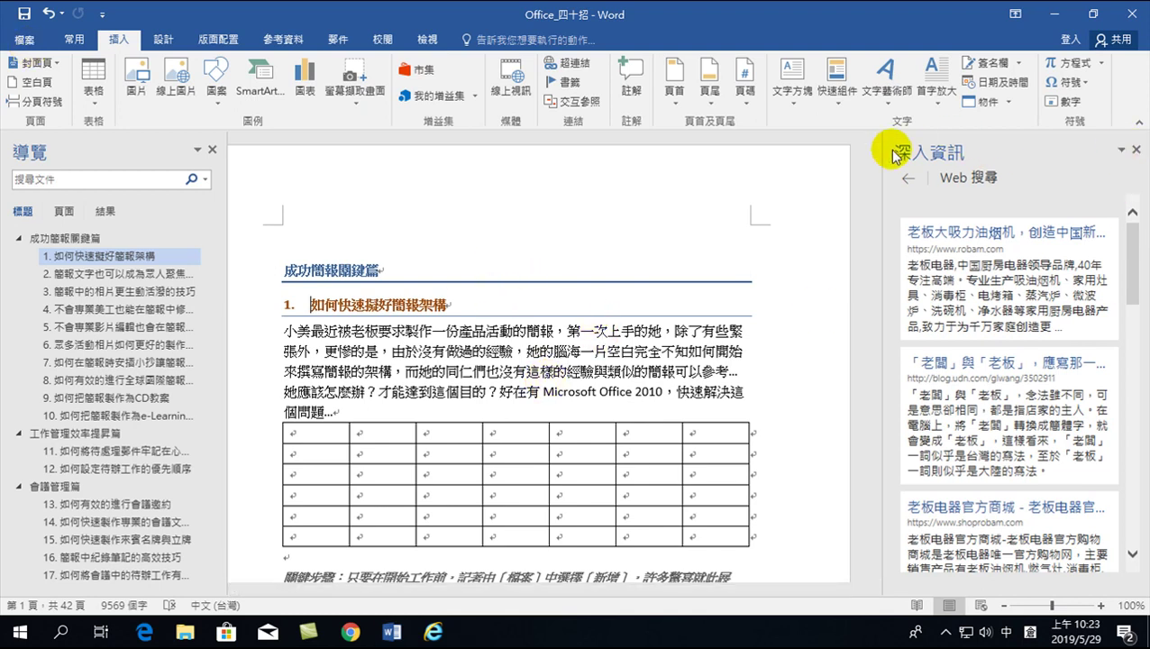
- Close the 深入資訊 Smart Lookup pane and briefly visit the File screen
left_click(1138, 151)
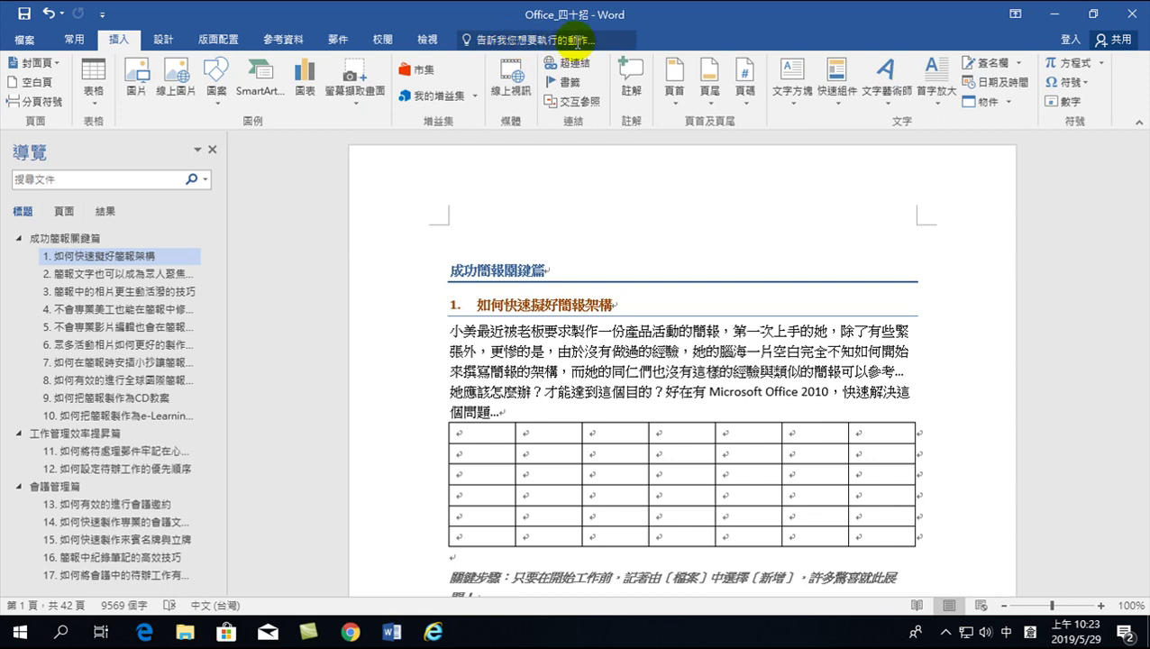
left_click(22, 41)
left_click(34, 36)
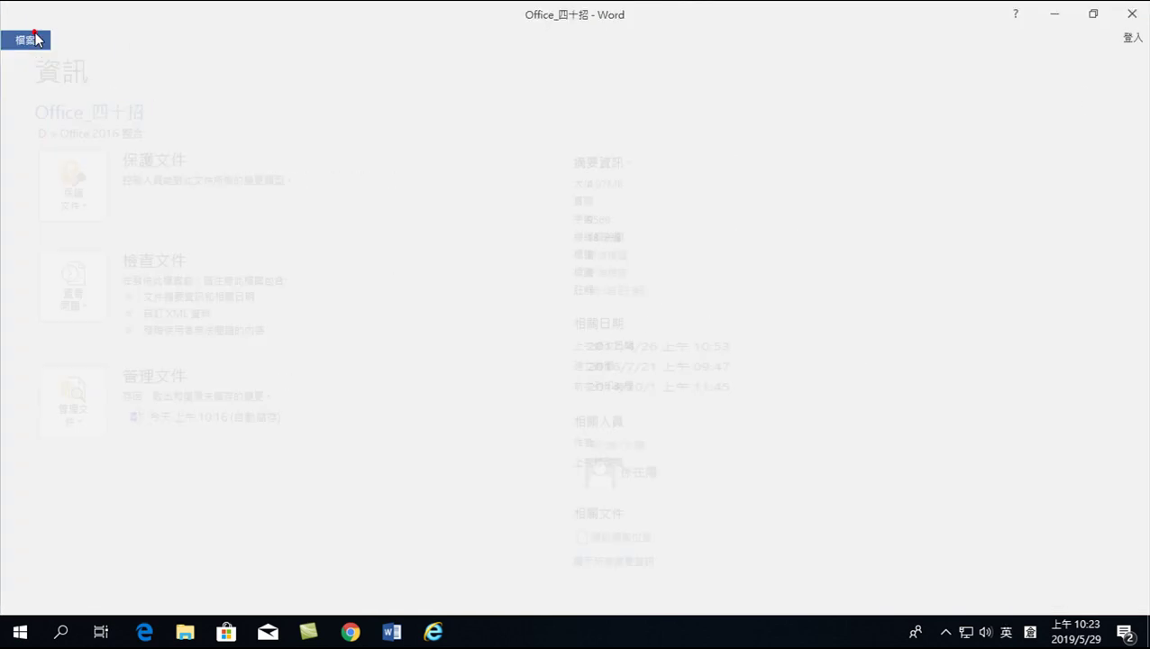
- Browse the Home, Insert and Design tabs, then open the File Info page
left_click(73, 41)
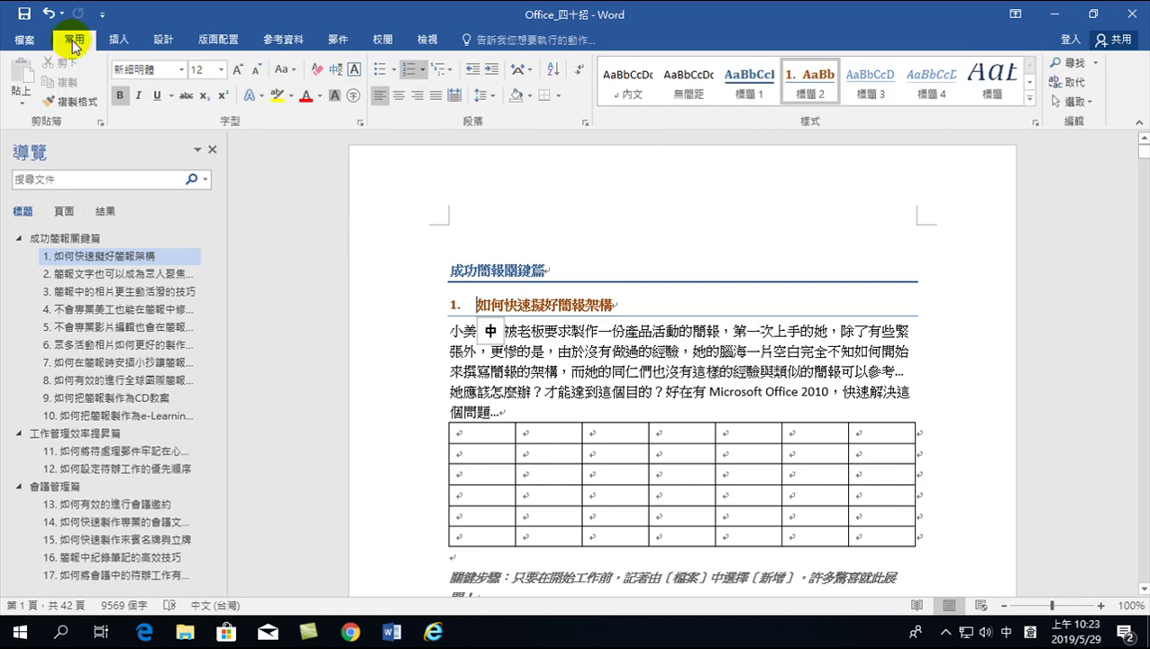
left_click(118, 39)
left_click(162, 44)
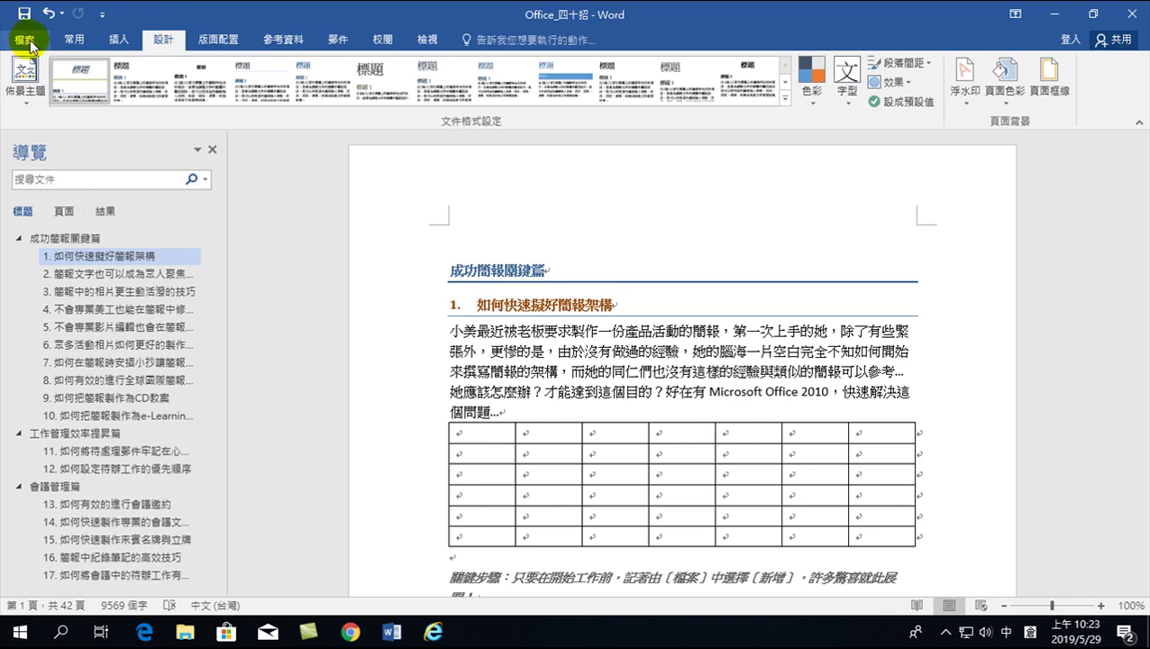
left_click(75, 39)
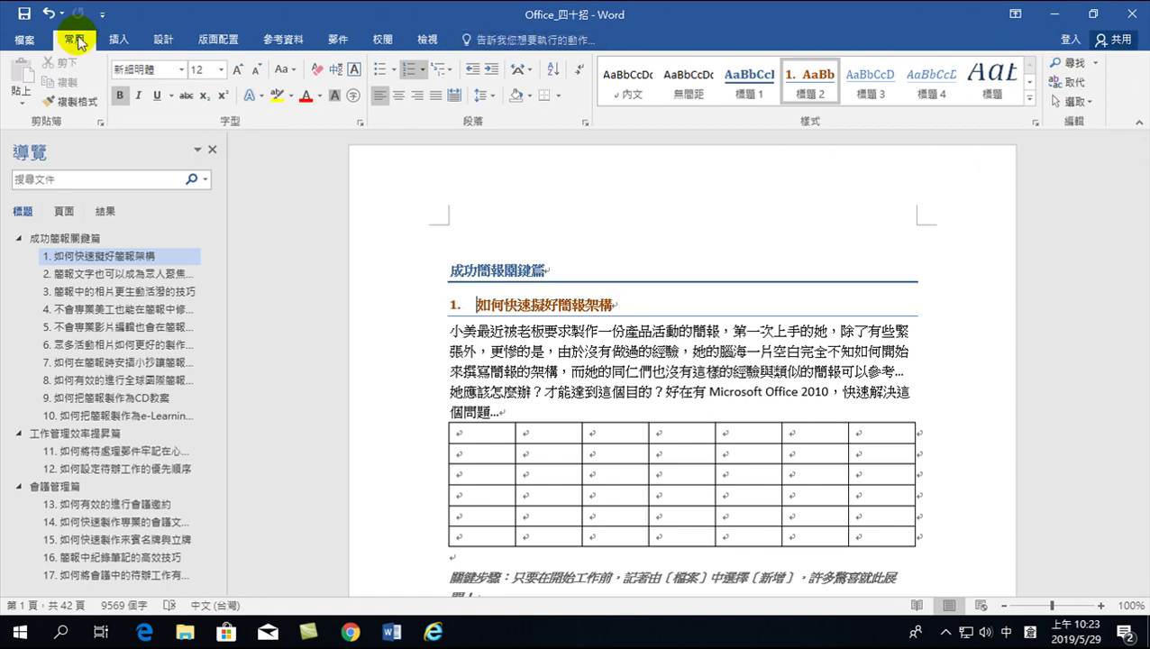
left_click(118, 39)
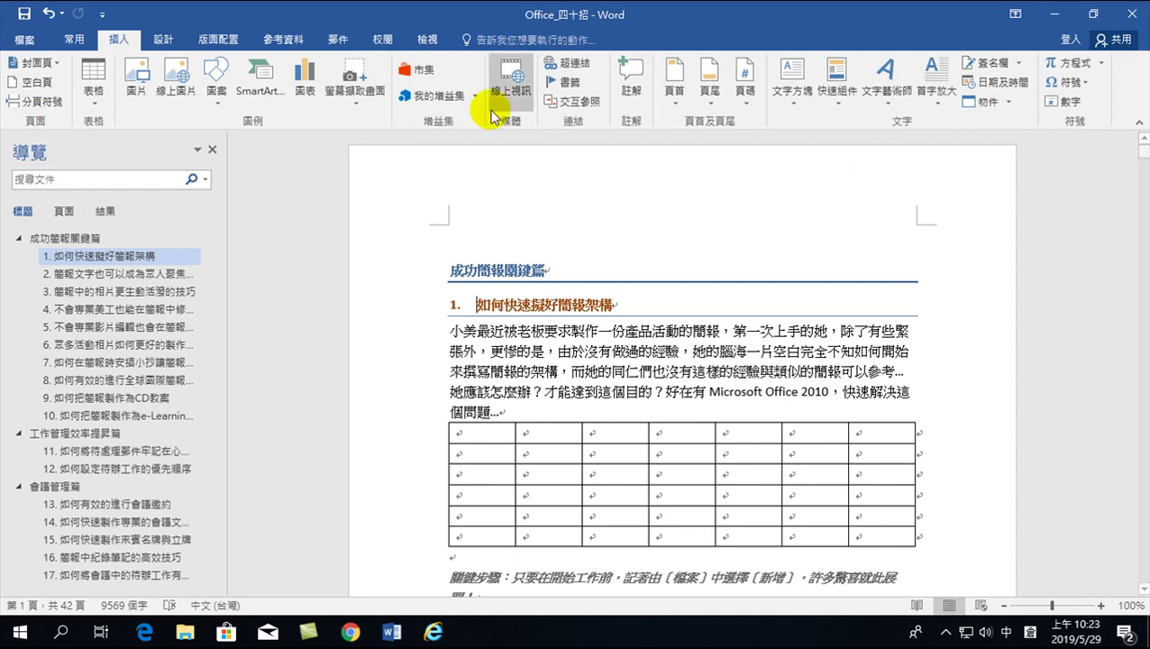
left_click(25, 39)
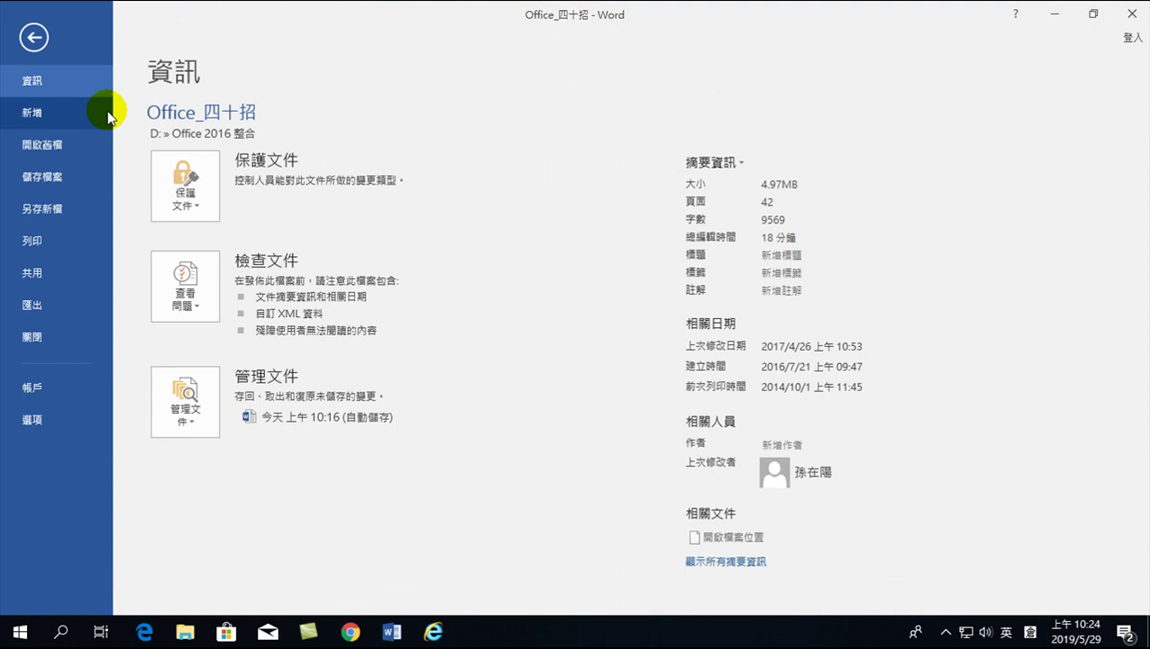
- Leave and reopen the File screen a few times, browse Insert and Design, ending on Home
left_click(34, 37)
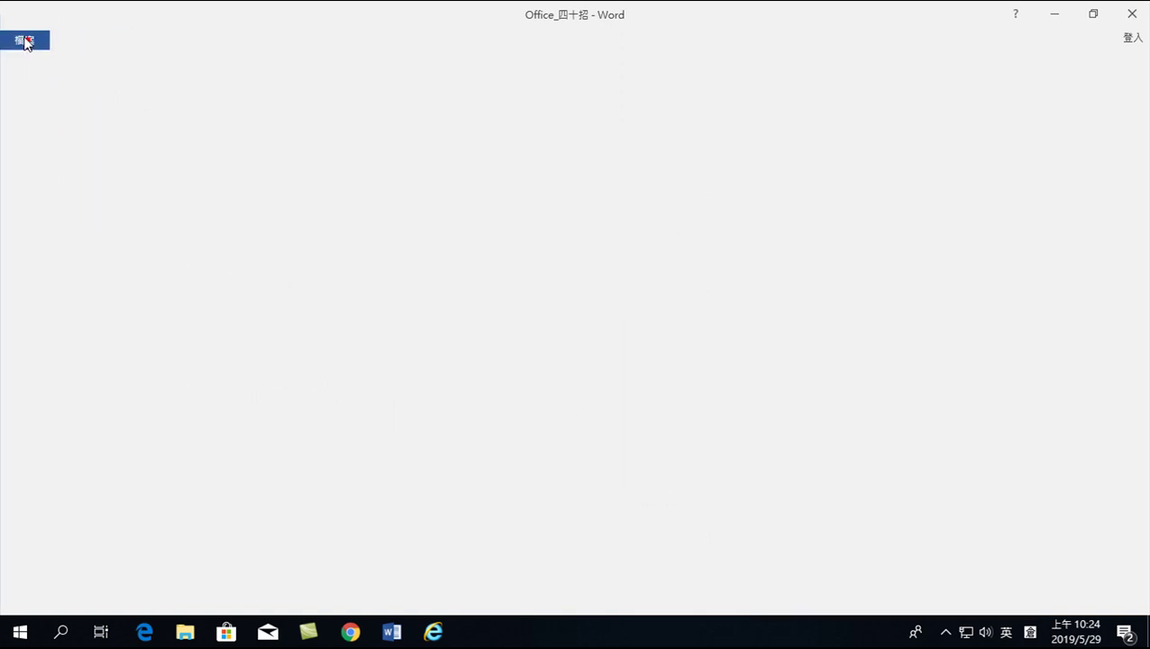
left_click(75, 41)
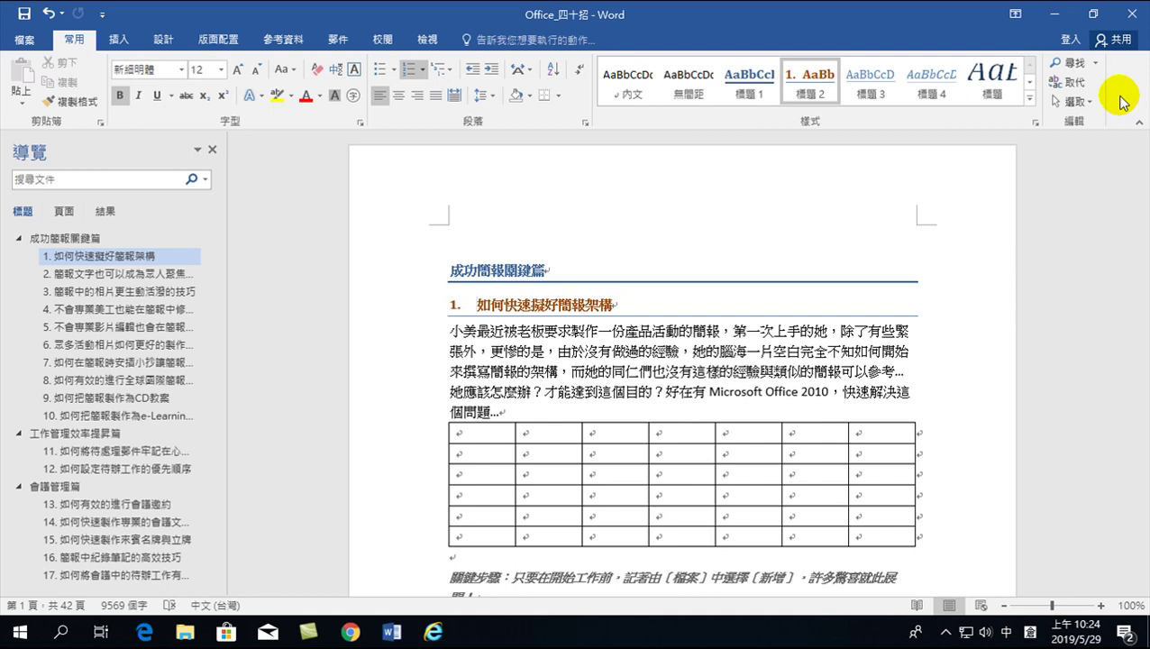
left_click(20, 45)
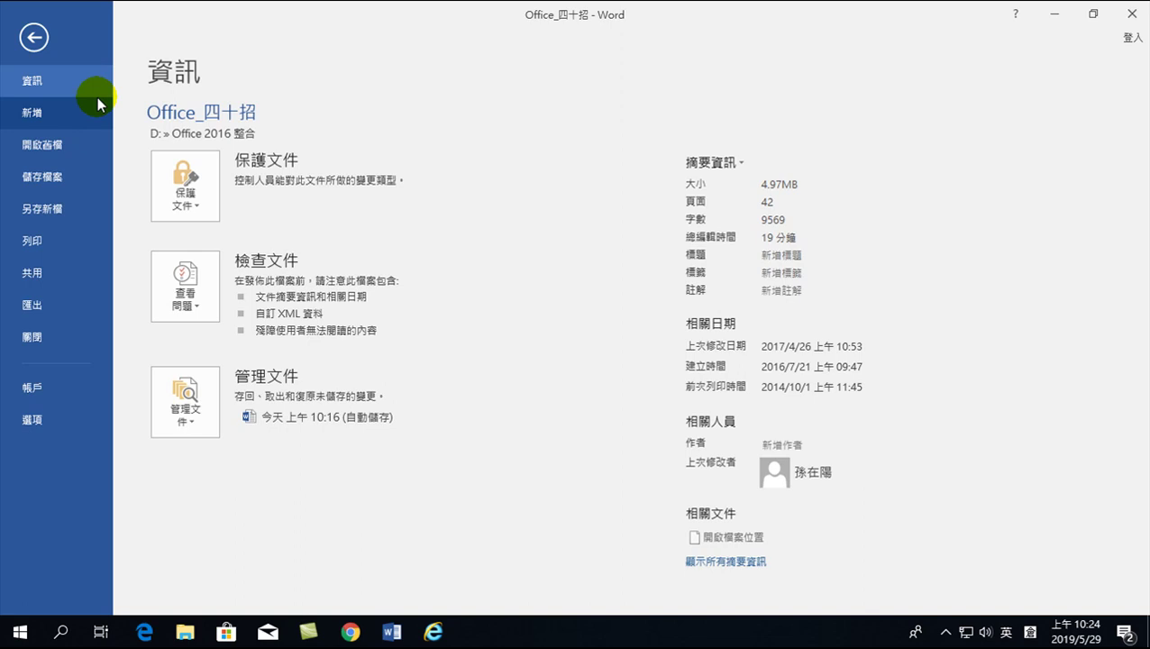
left_click(34, 37)
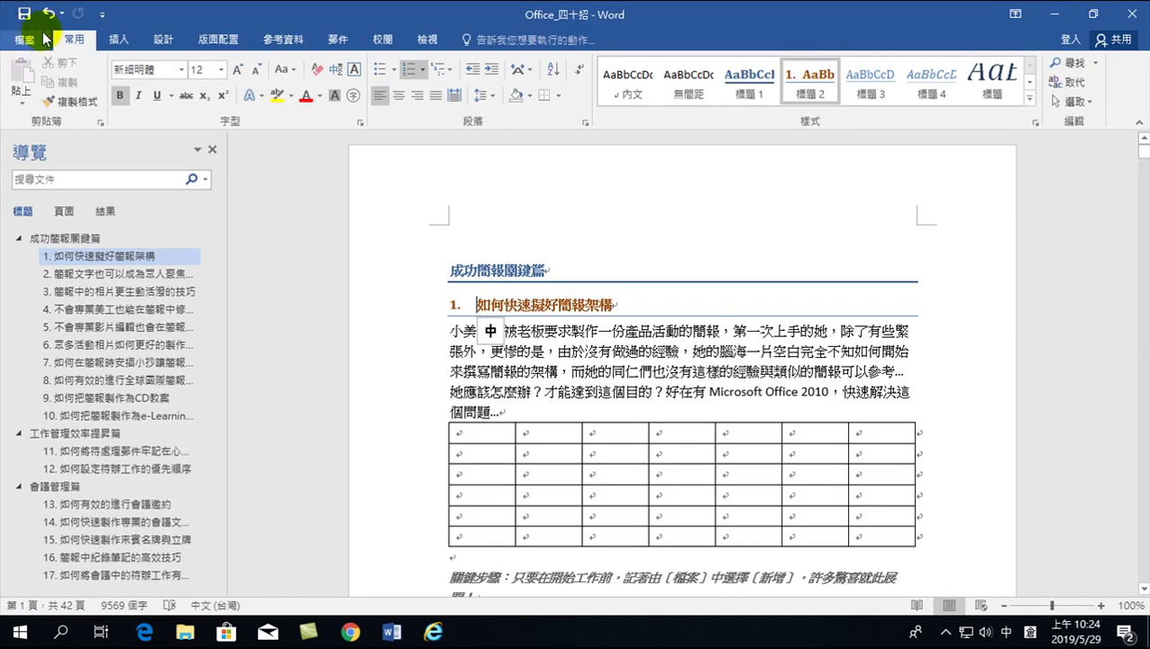
left_click(25, 41)
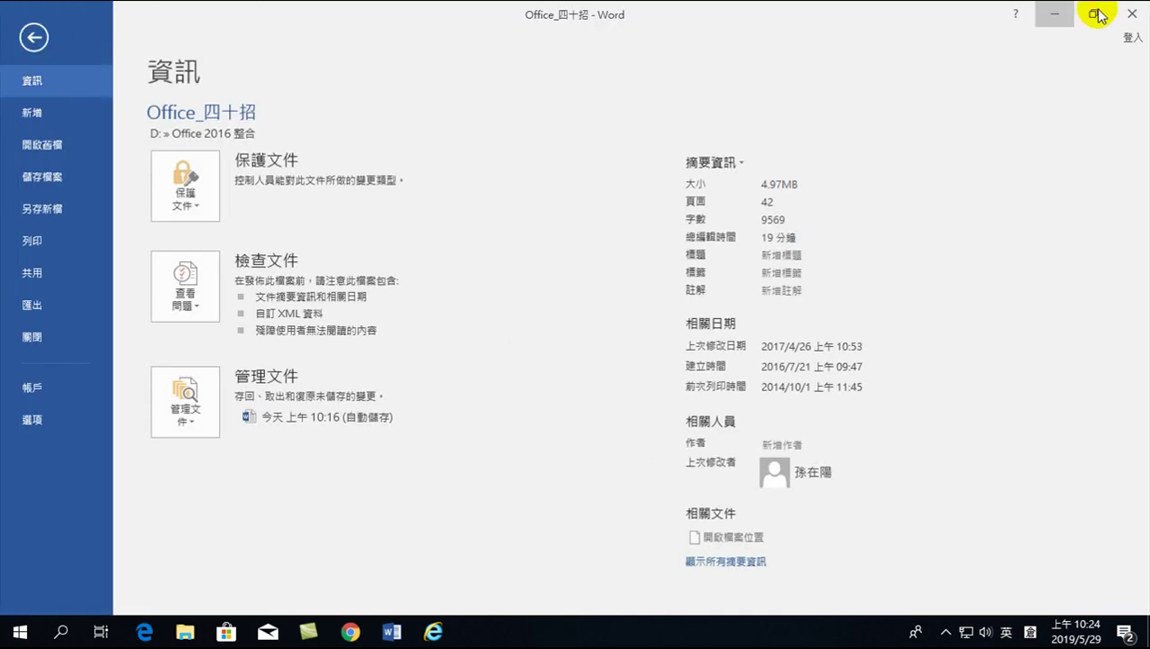
left_click(37, 36)
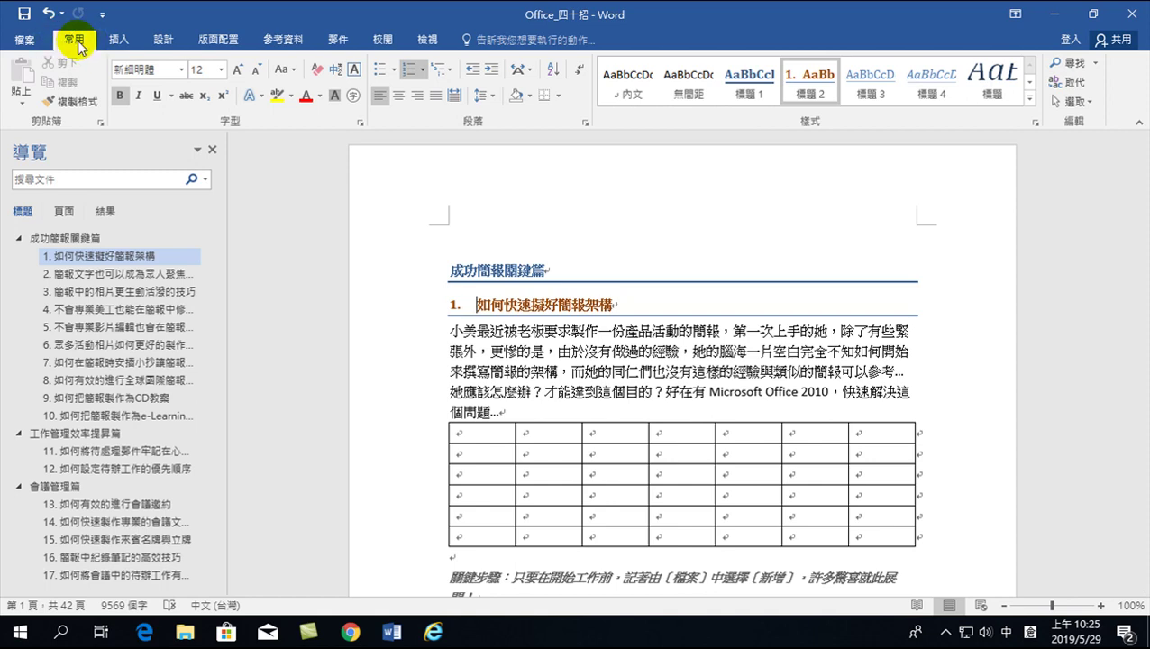
left_click(115, 39)
left_click(163, 41)
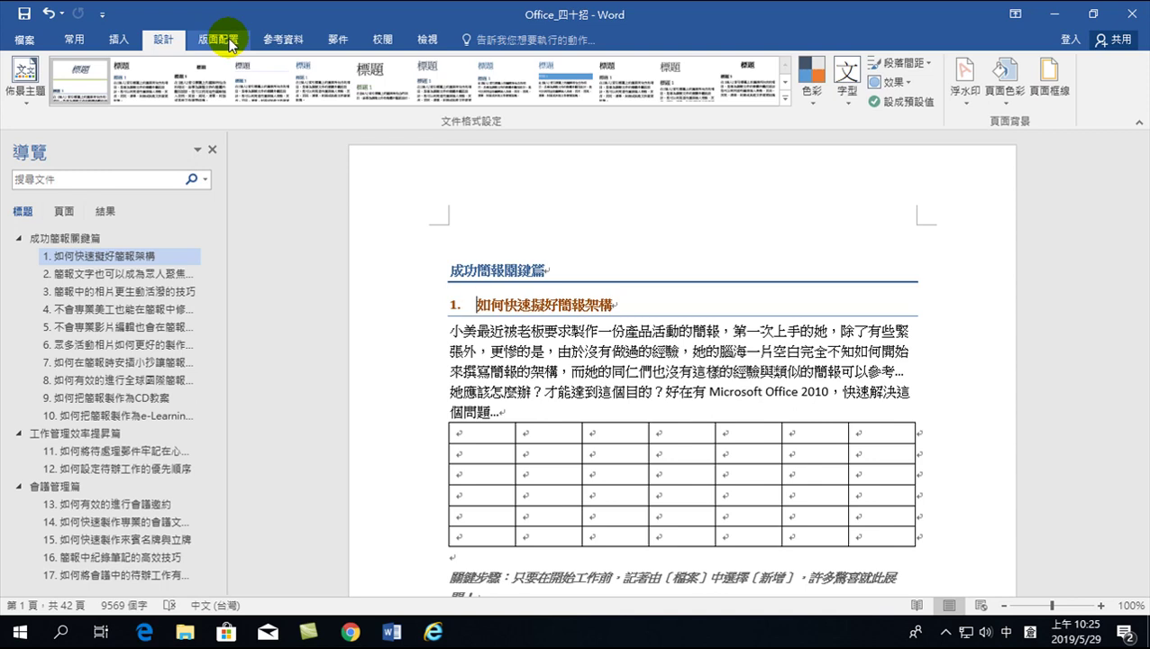
left_click(73, 37)
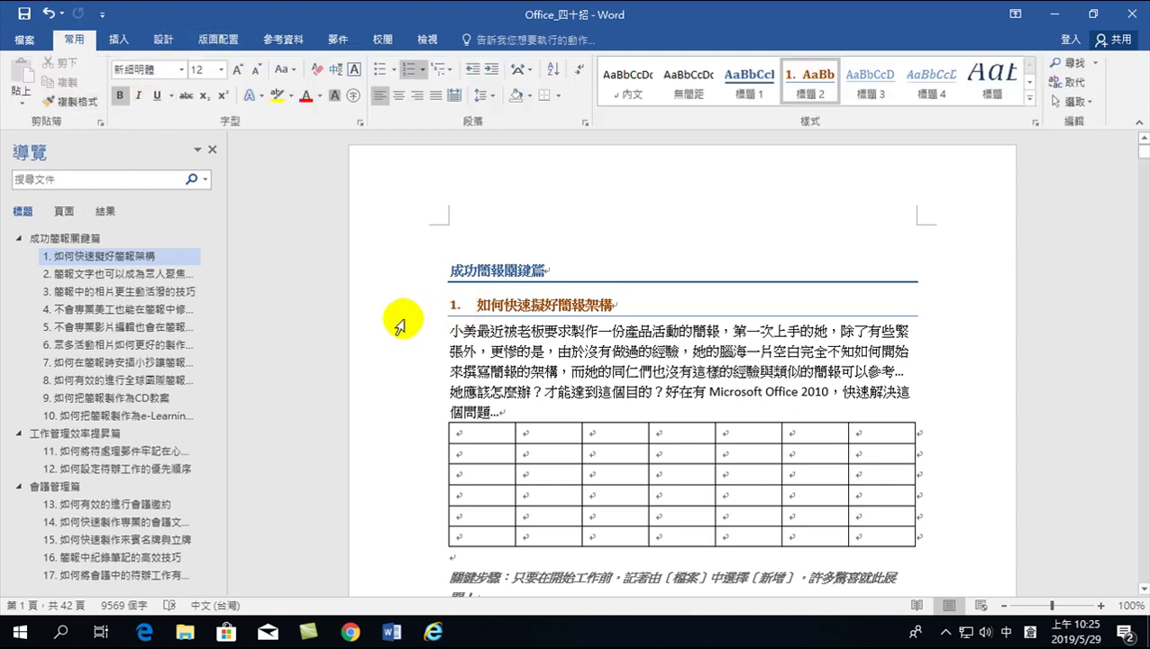
- Select all the text, apply the 內文 style from the Styles gallery, then deselect
left_click(369, 349)
triple_click(370, 350)
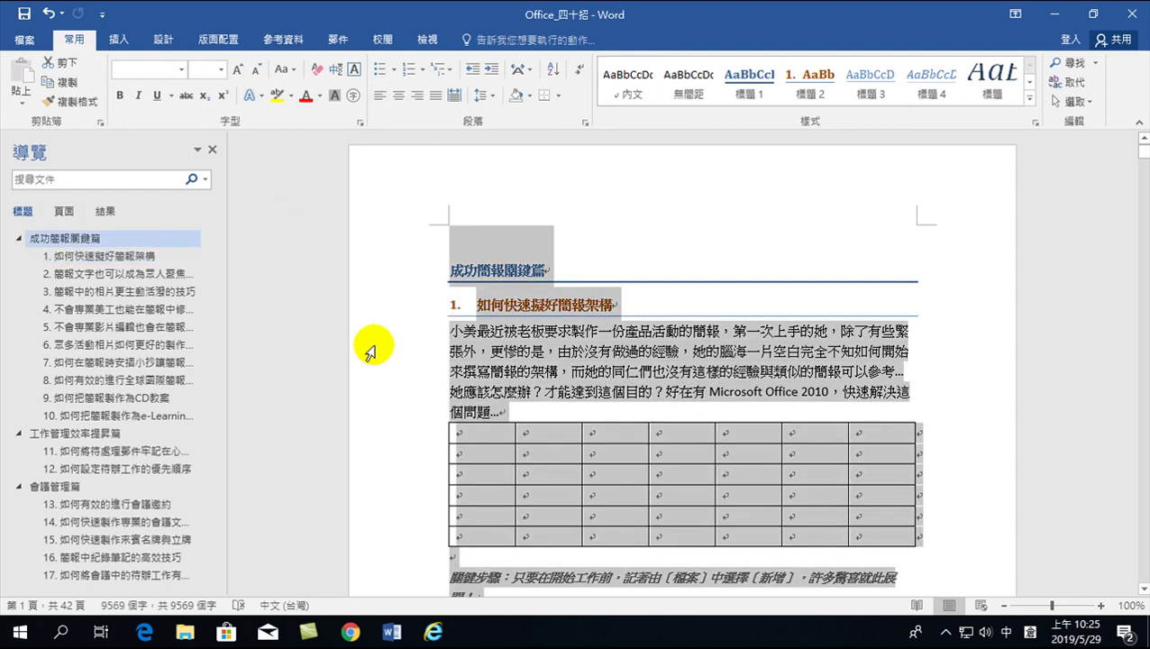
left_click(626, 77)
left_click(472, 237)
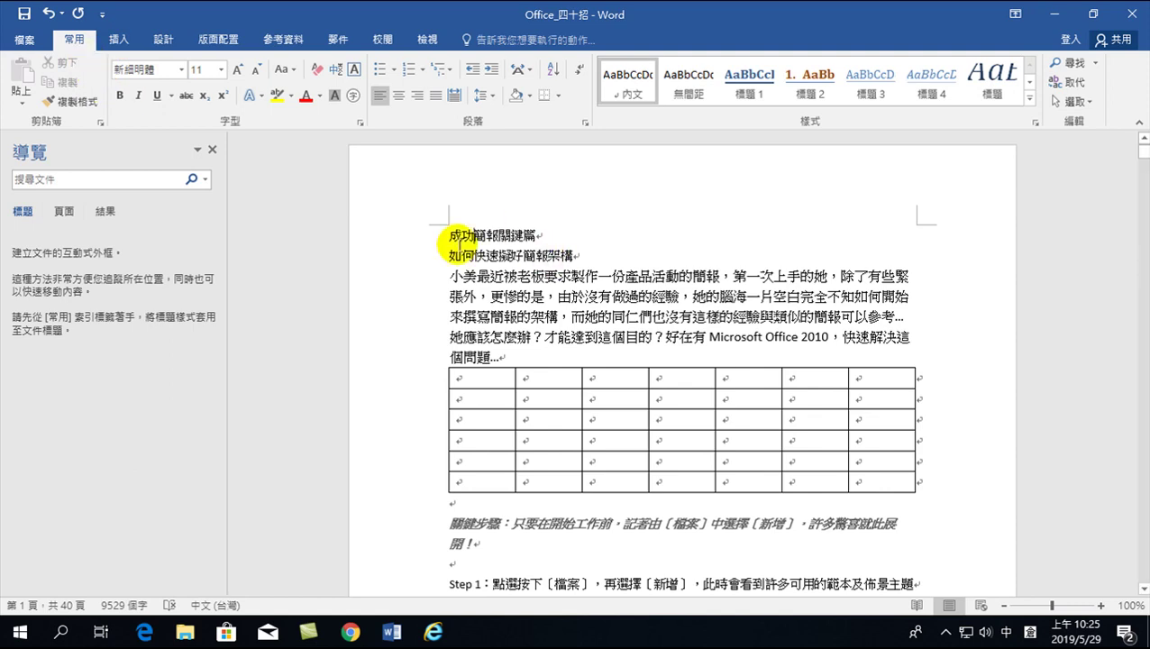
- Make 成功簡報關鍵篇 a level-1 heading and 如何快速擬好簡報架構 a level-2 heading
left_click(407, 236)
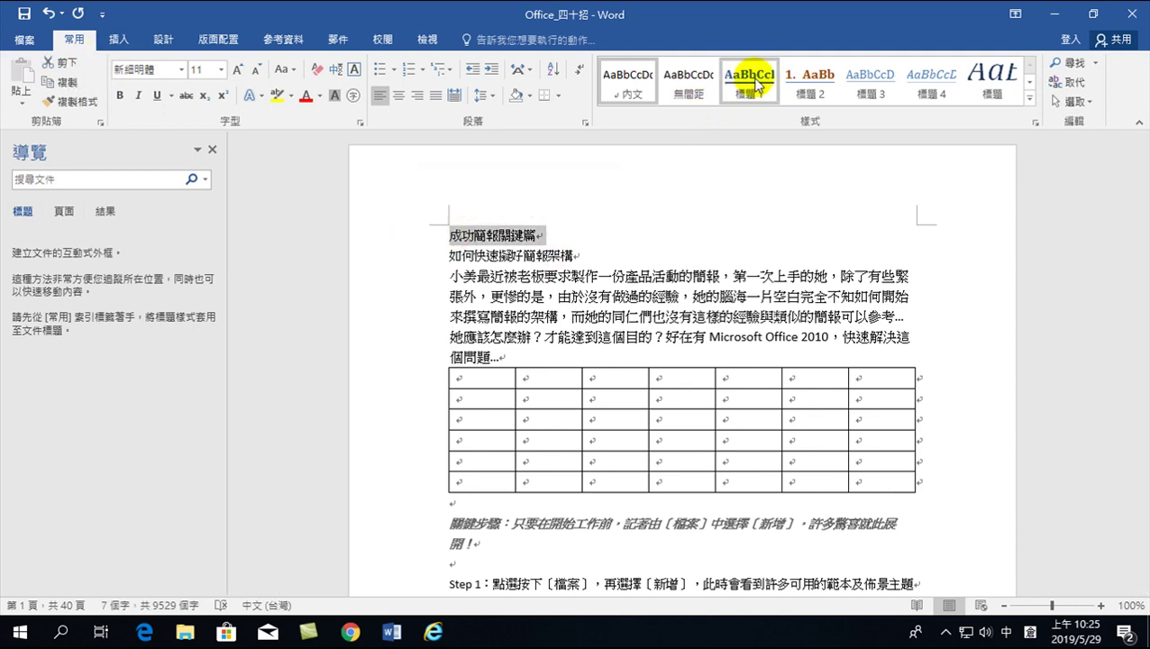
left_click(747, 79)
left_click(396, 301)
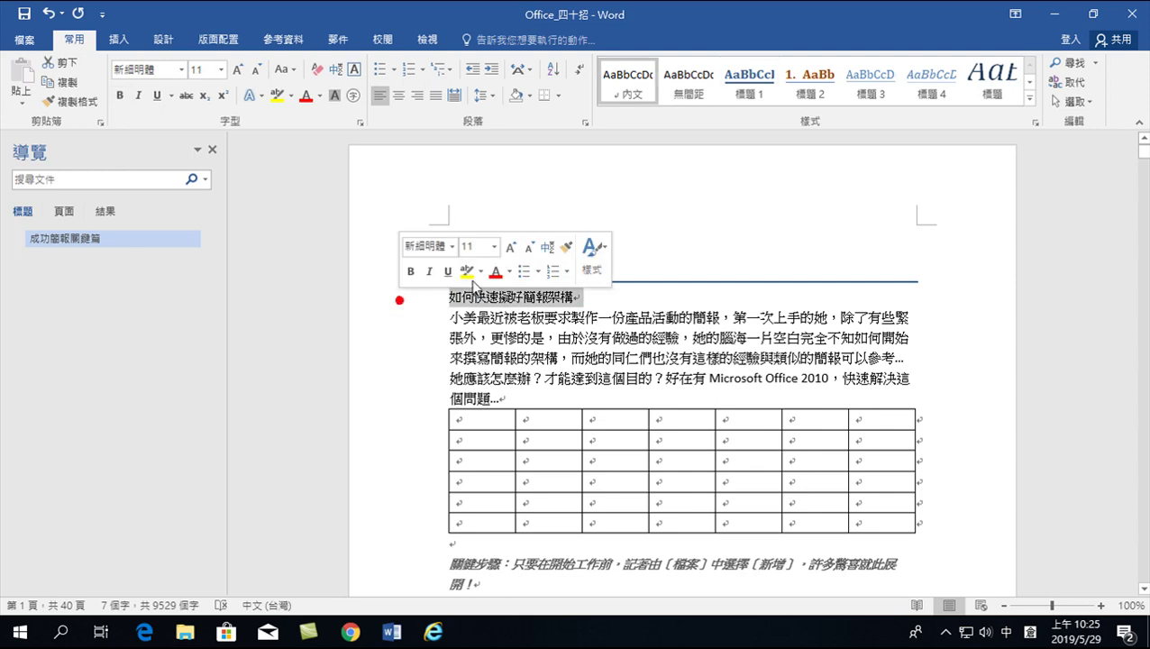
left_click(808, 80)
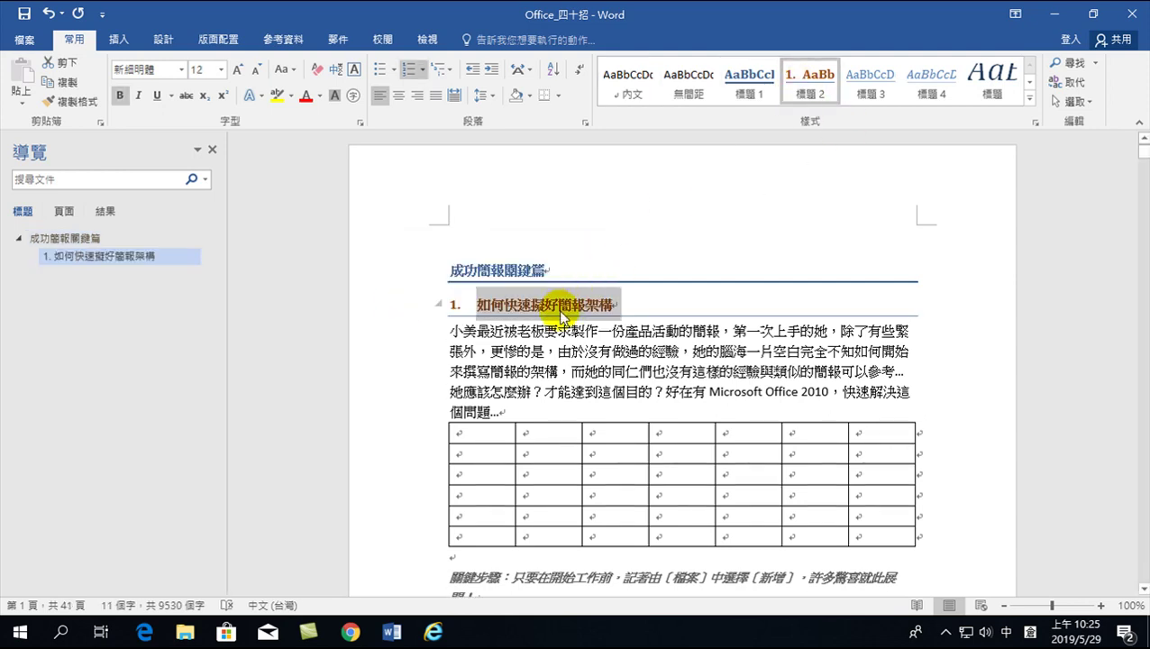
- Make 簡報文字也可以成為眾人聚焦的技巧 a level-2 heading, then undo the heading changes
mouse_move(374, 334)
left_mouse_down()
mouse_move(408, 620)
mouse_move(408, 609)
left_mouse_up()
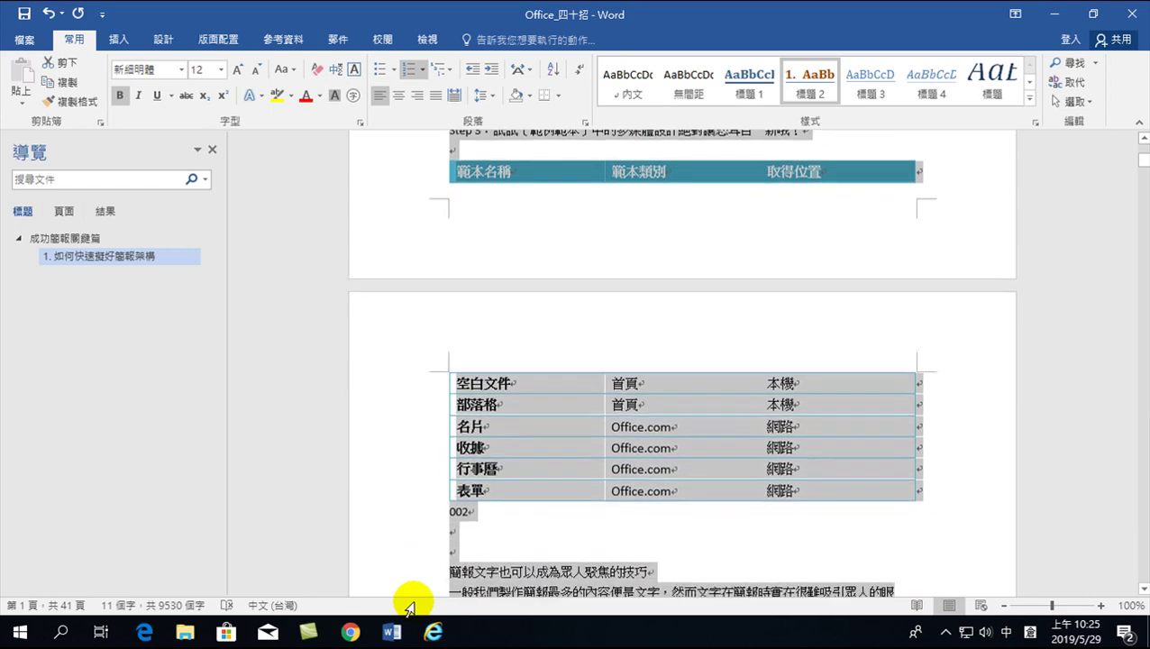
left_click_drag(408, 609, 439, 477)
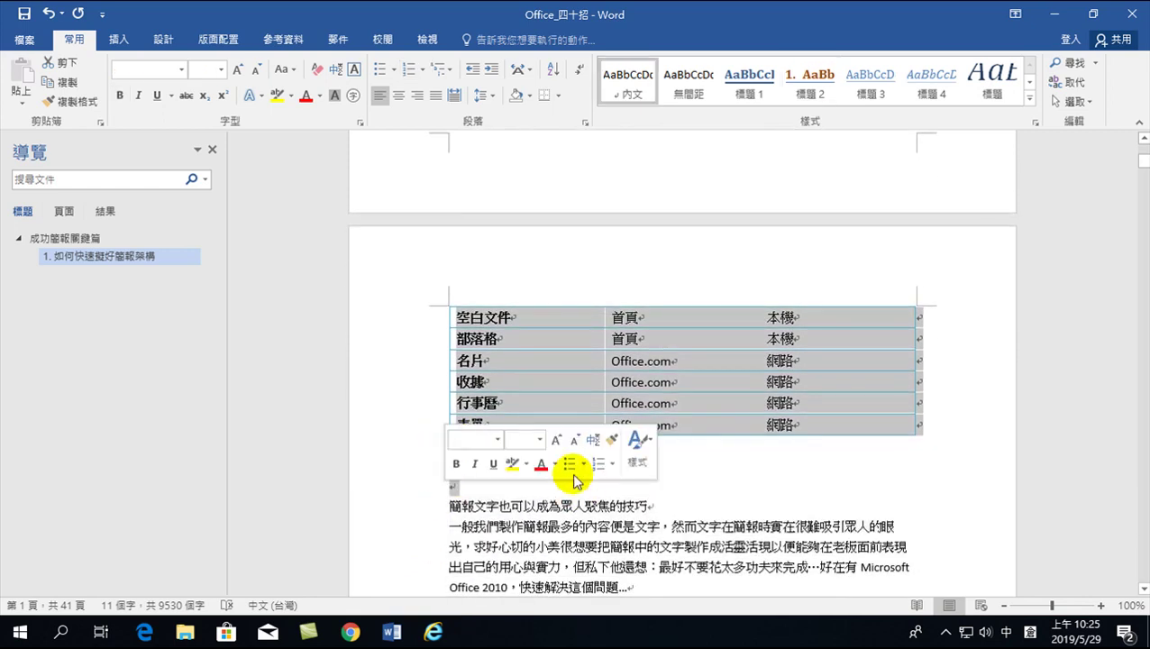
left_click(407, 505)
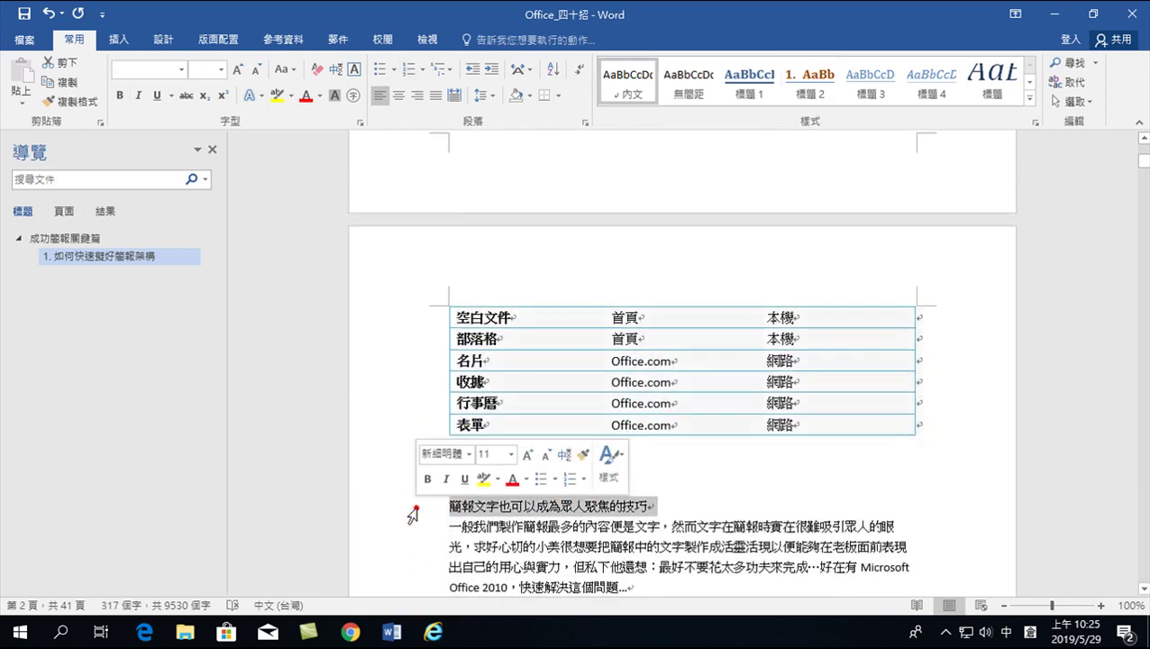
left_click(803, 80)
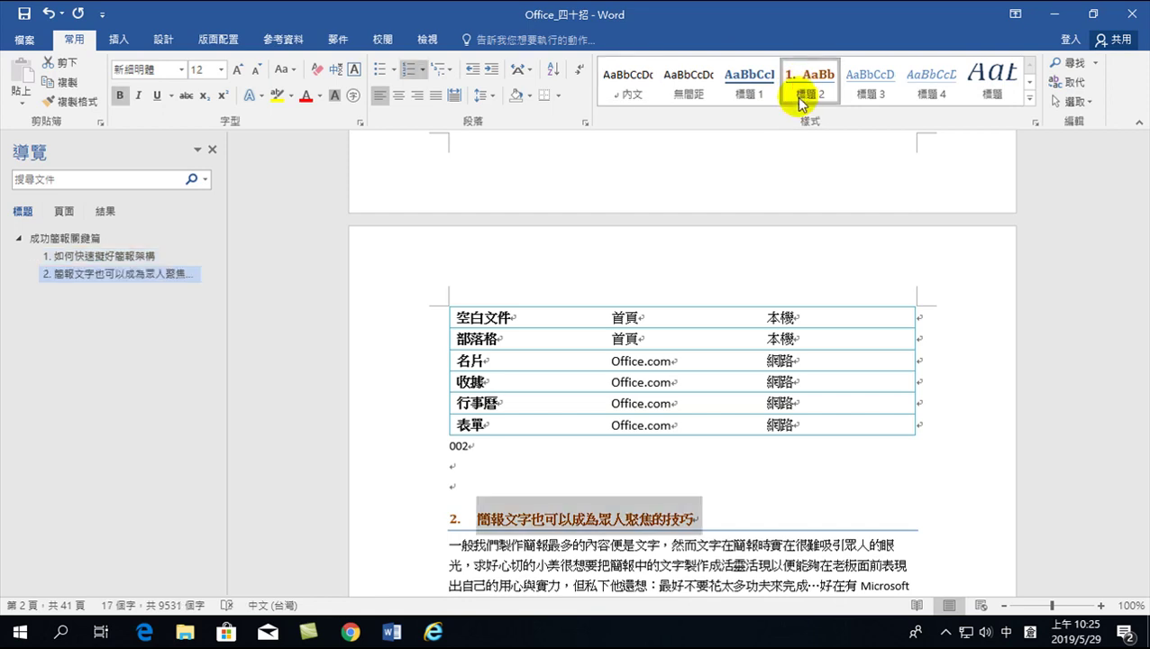
left_click(47, 13)
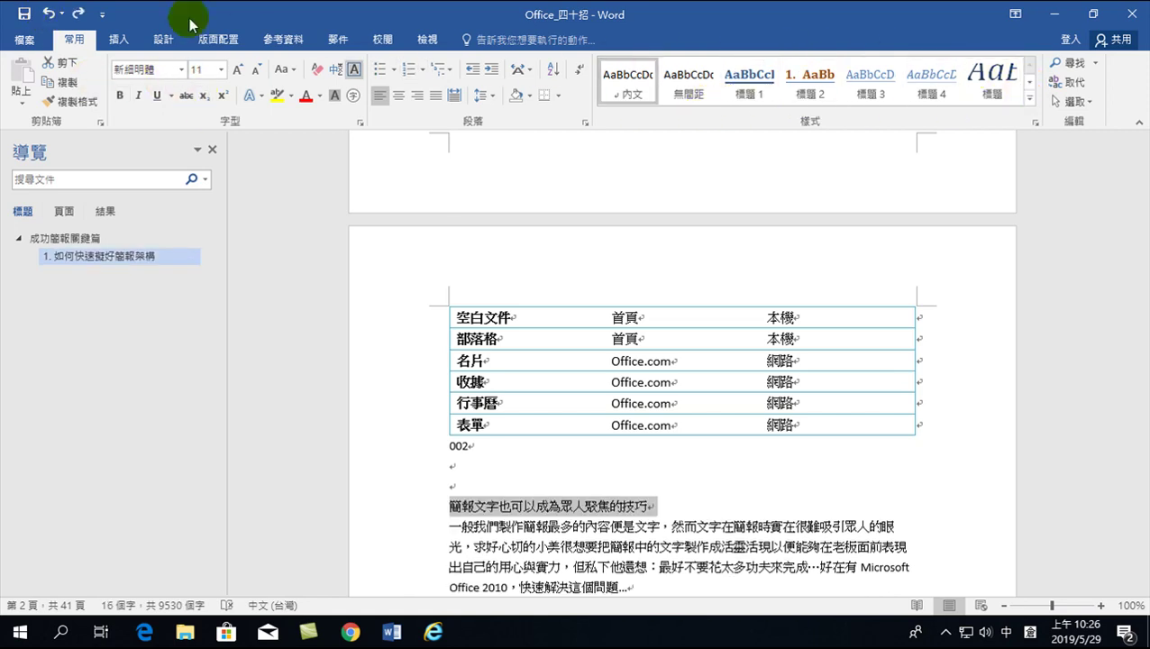
left_click(49, 14)
- Undo more edits until the numbered headings and 42-page outline return, then deselect the text
left_click(49, 13)
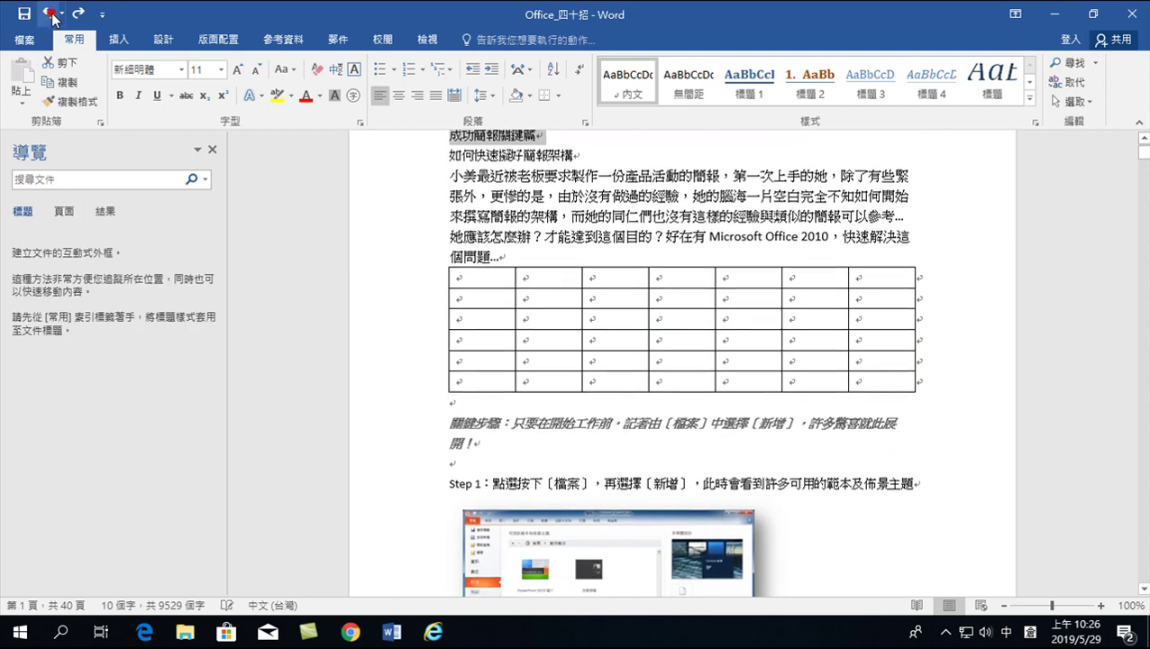
left_click(49, 13)
left_click(49, 13)
left_click(52, 13)
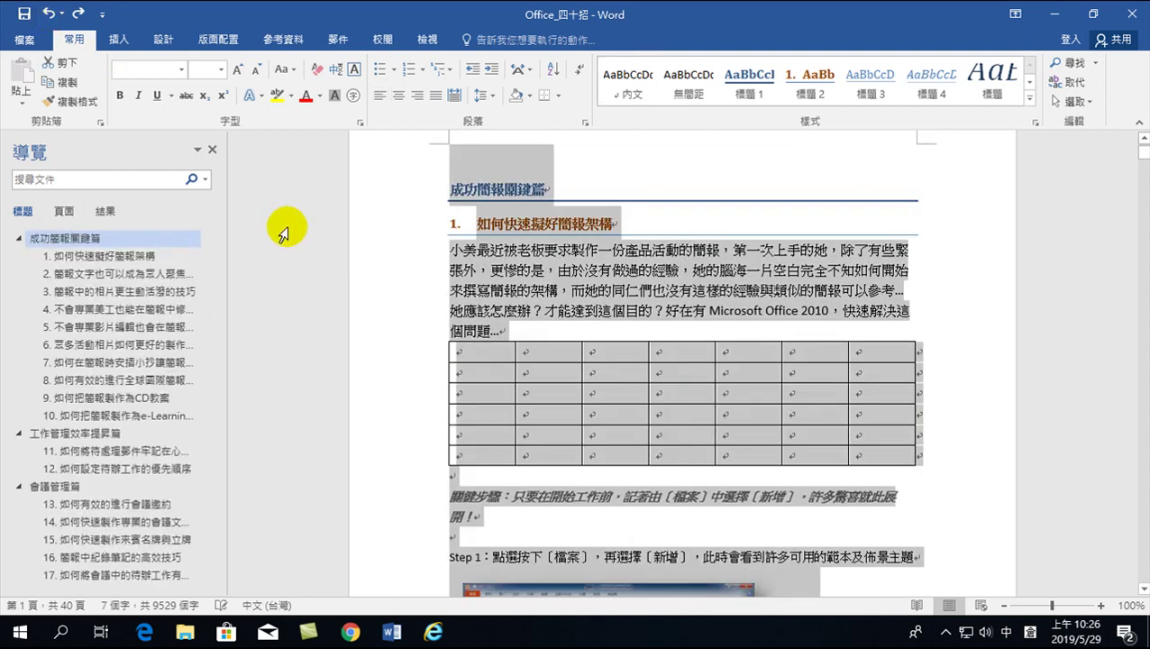
left_click(502, 281)
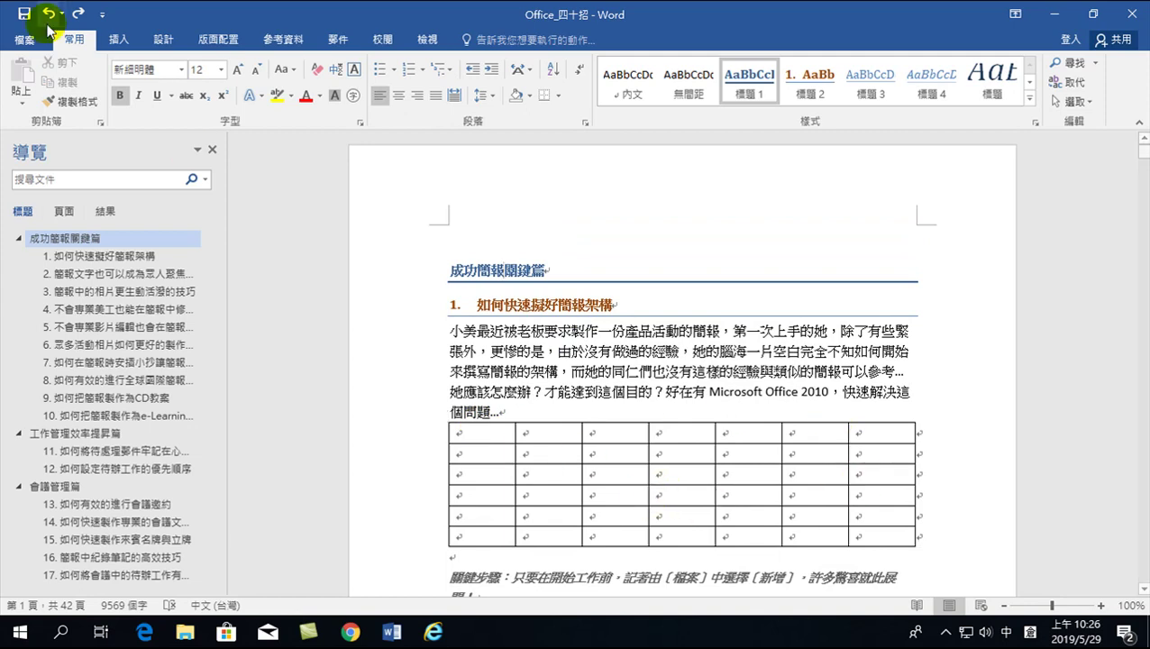
left_click(118, 43)
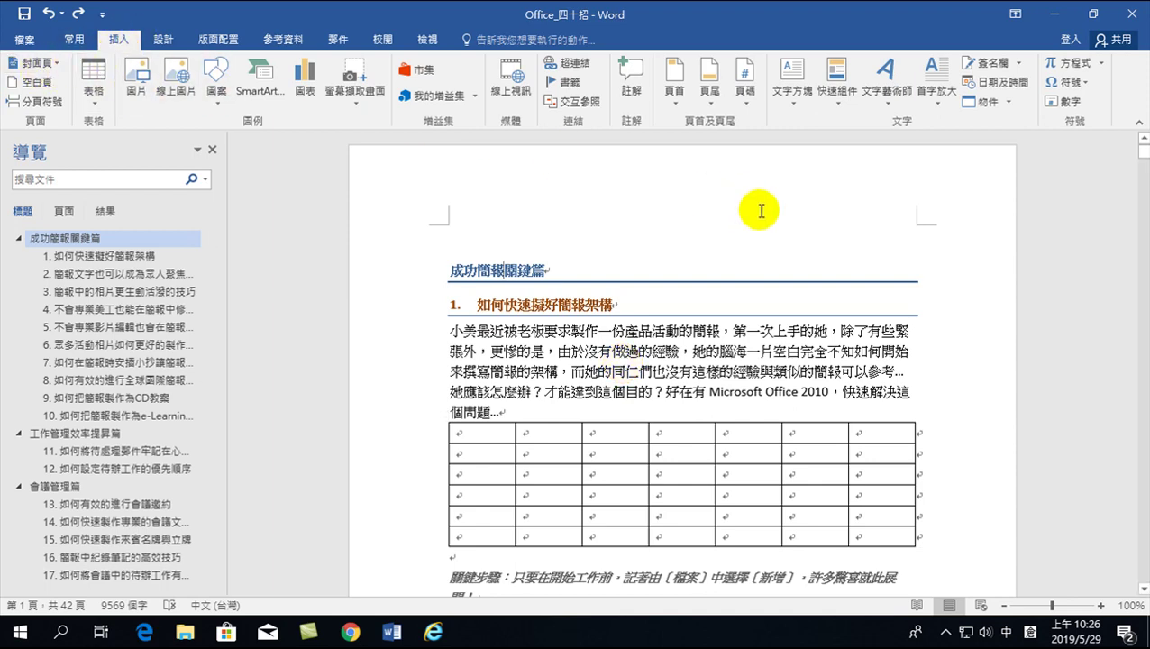
- Scroll through the document and show the Design tab's style sets and themes
scroll(651, 408, "down", 1)
scroll(651, 409, "down", 1)
scroll(854, 276, "up", 2)
scroll(782, 397, "down", 4)
scroll(749, 324, "down", 1)
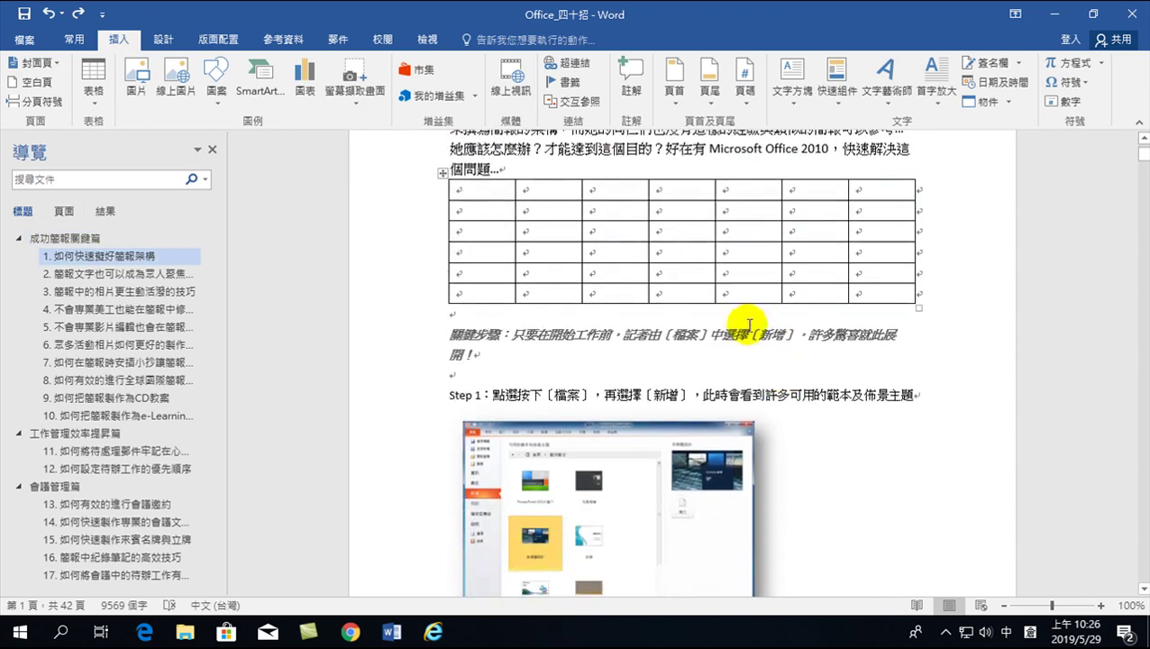
scroll(757, 342, "down", 5)
scroll(757, 370, "down", 5)
scroll(739, 387, "up", 1)
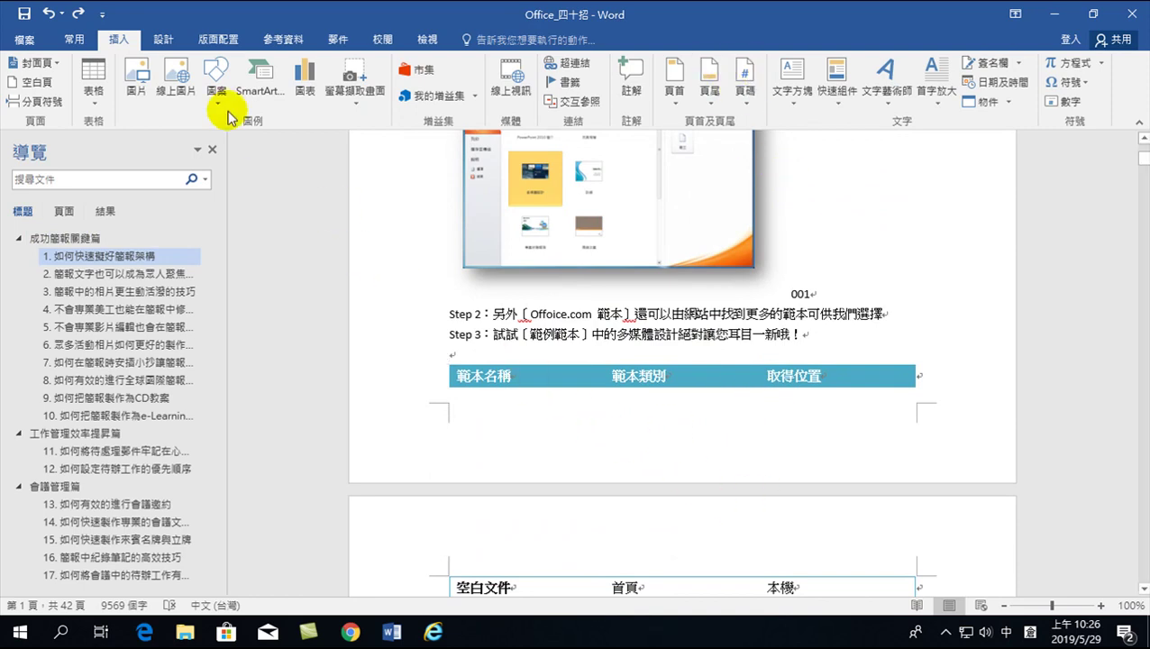
left_click(165, 39)
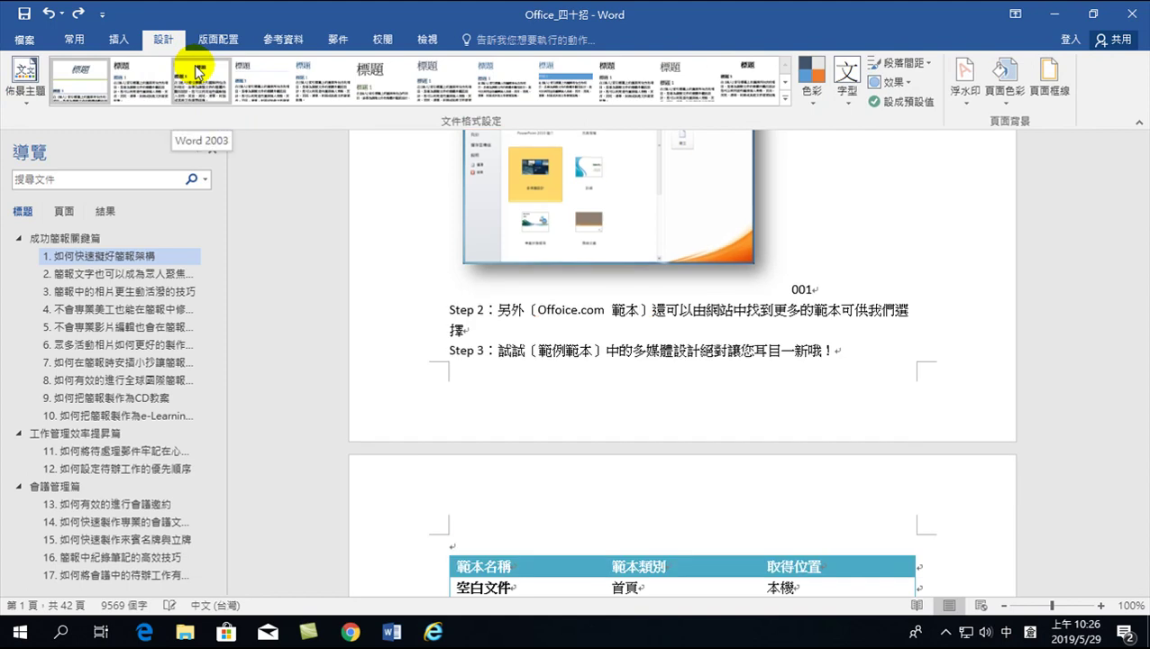
scroll(596, 375, "up", 5)
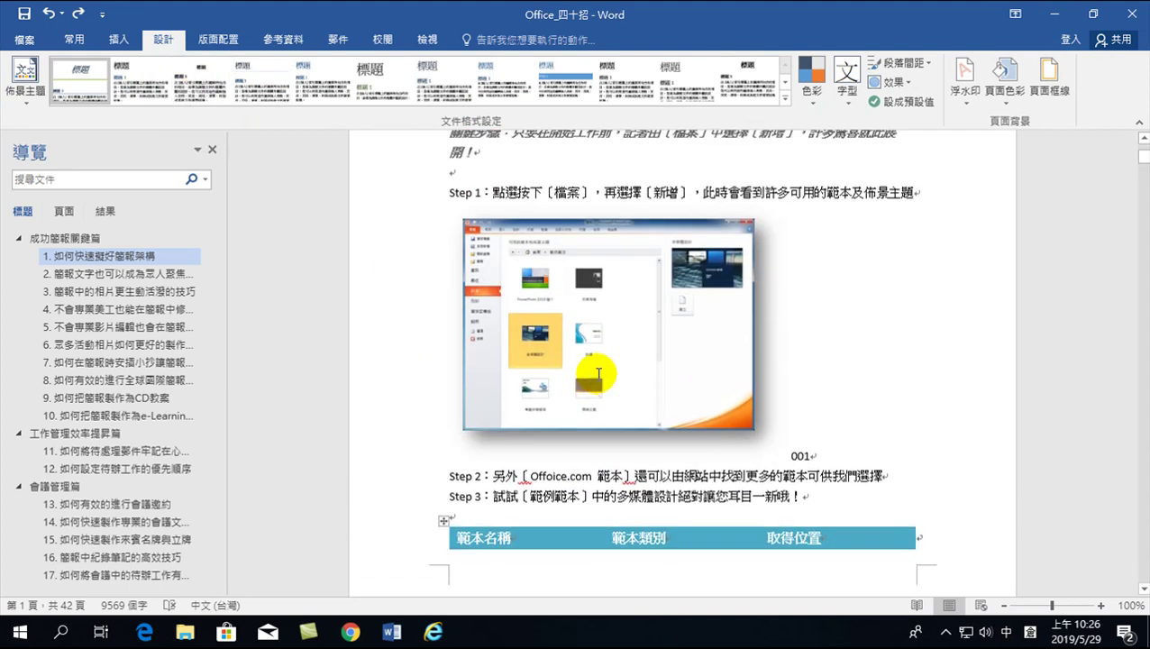
scroll(616, 309, "up", 5)
scroll(616, 309, "up", 1)
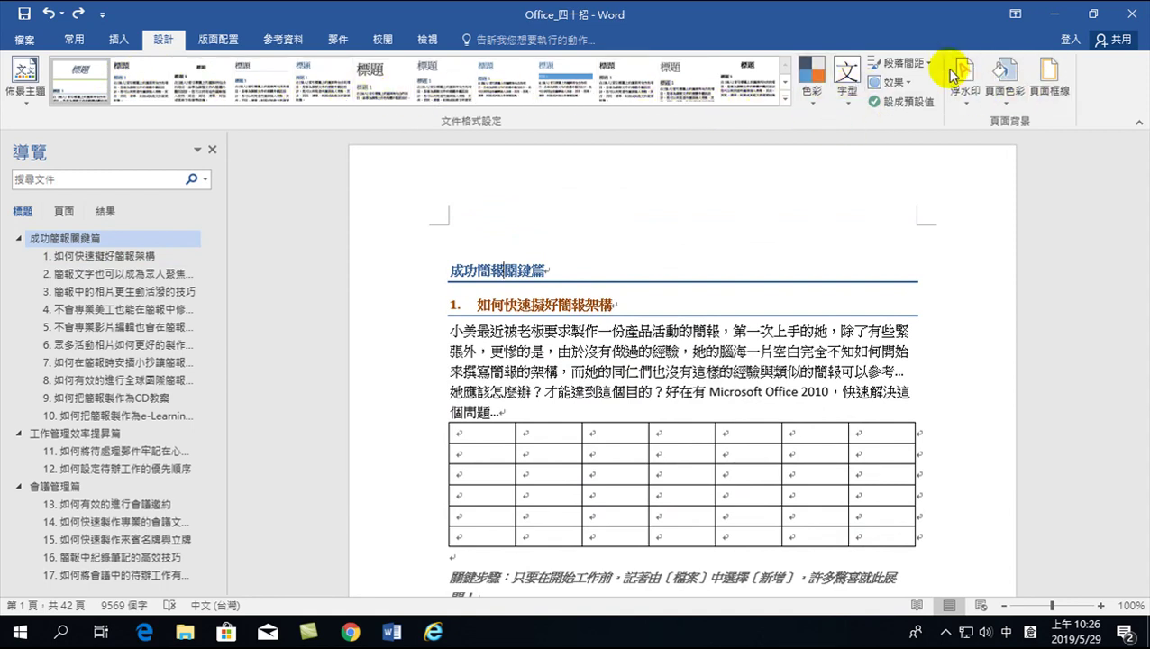
- Show the Layout tab, glance at the File Info page, and return to the document
left_click(218, 42)
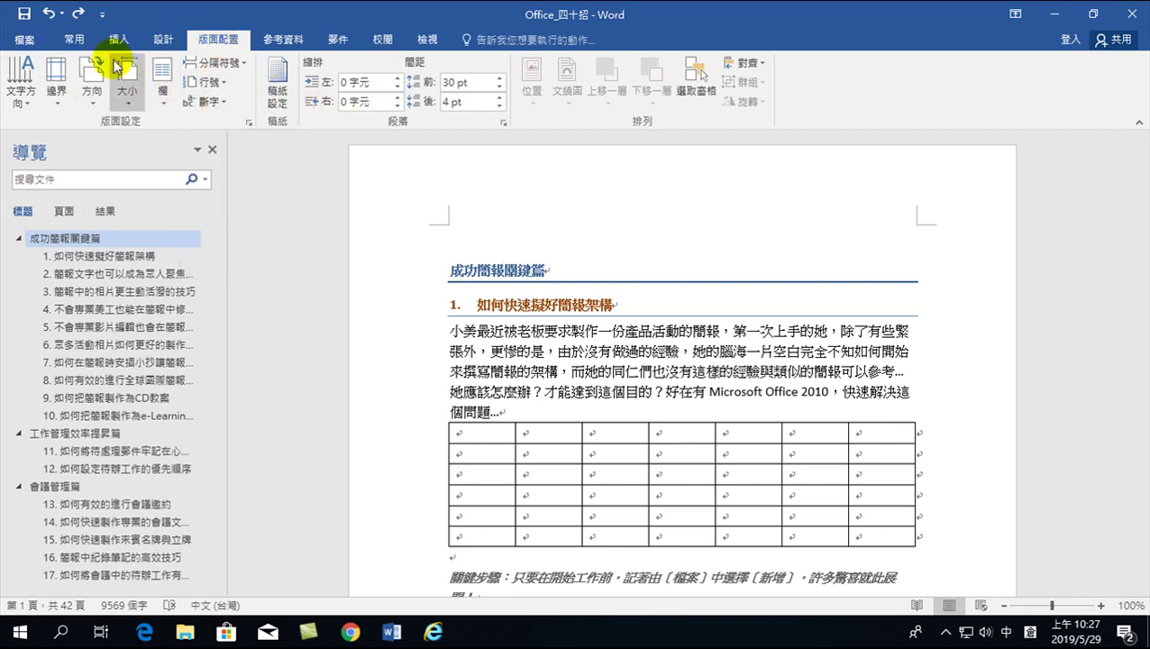
left_click(25, 39)
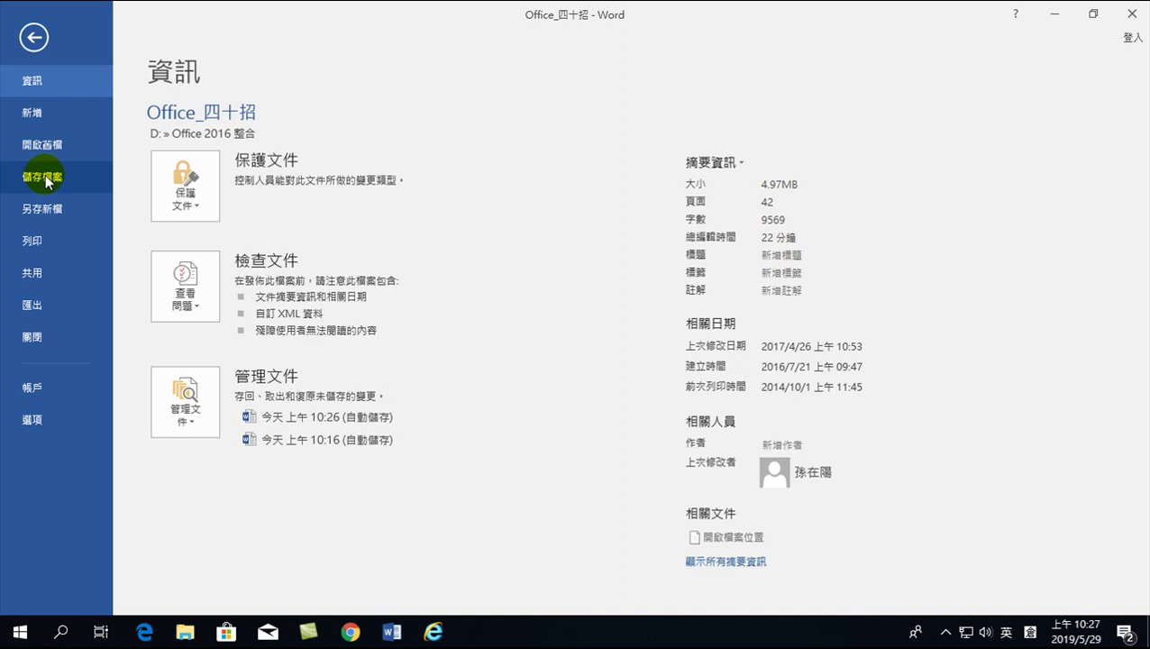
left_click(34, 36)
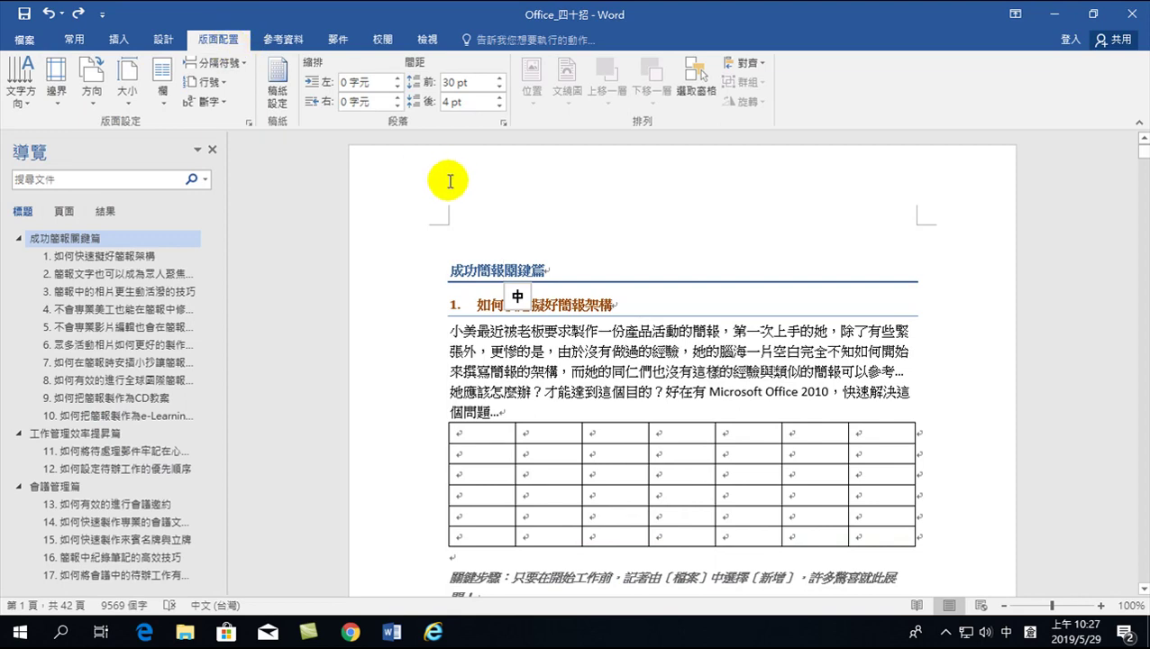
- Show the References tab, then visit the File Info page and come back
left_click(286, 40)
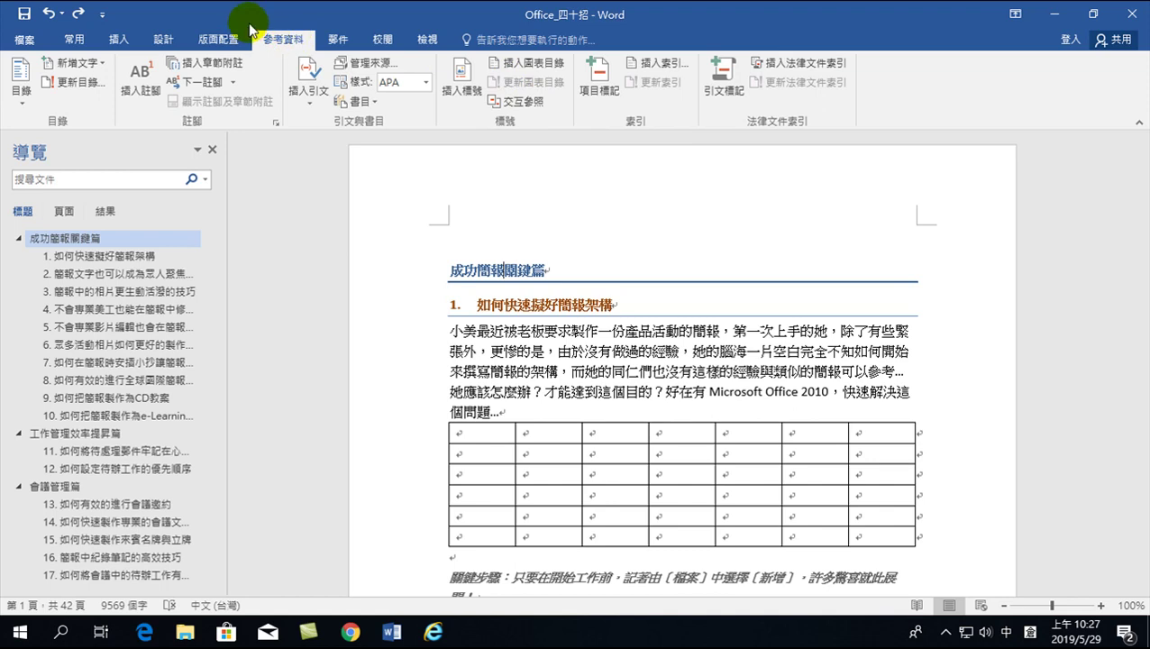
left_click(283, 42)
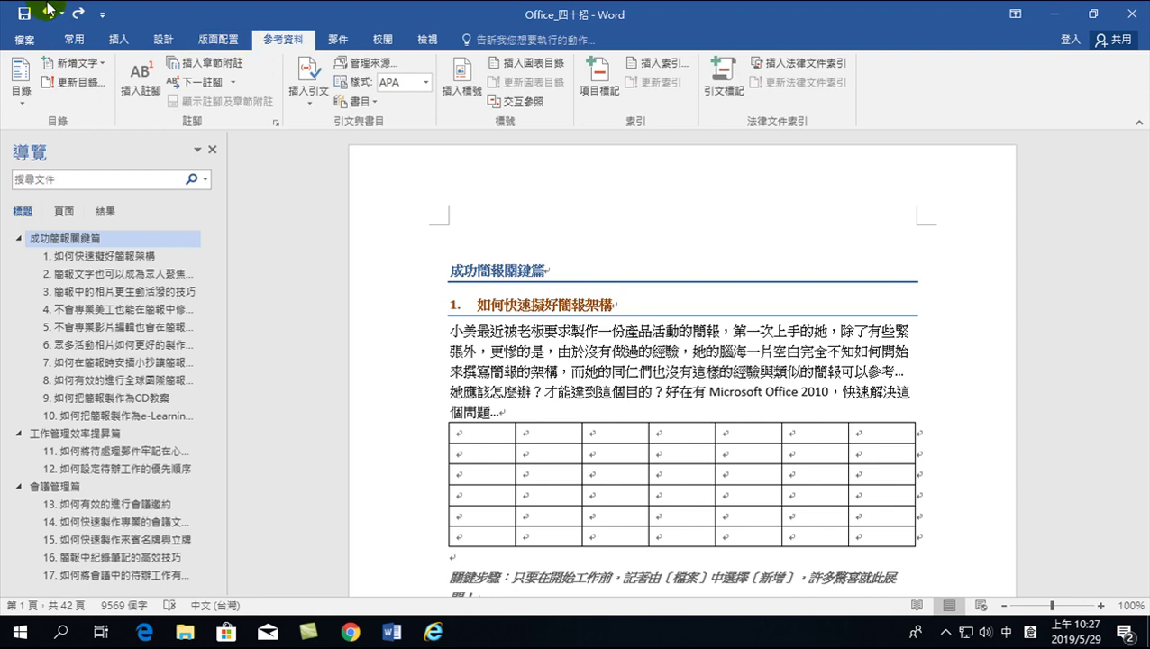
left_click(24, 42)
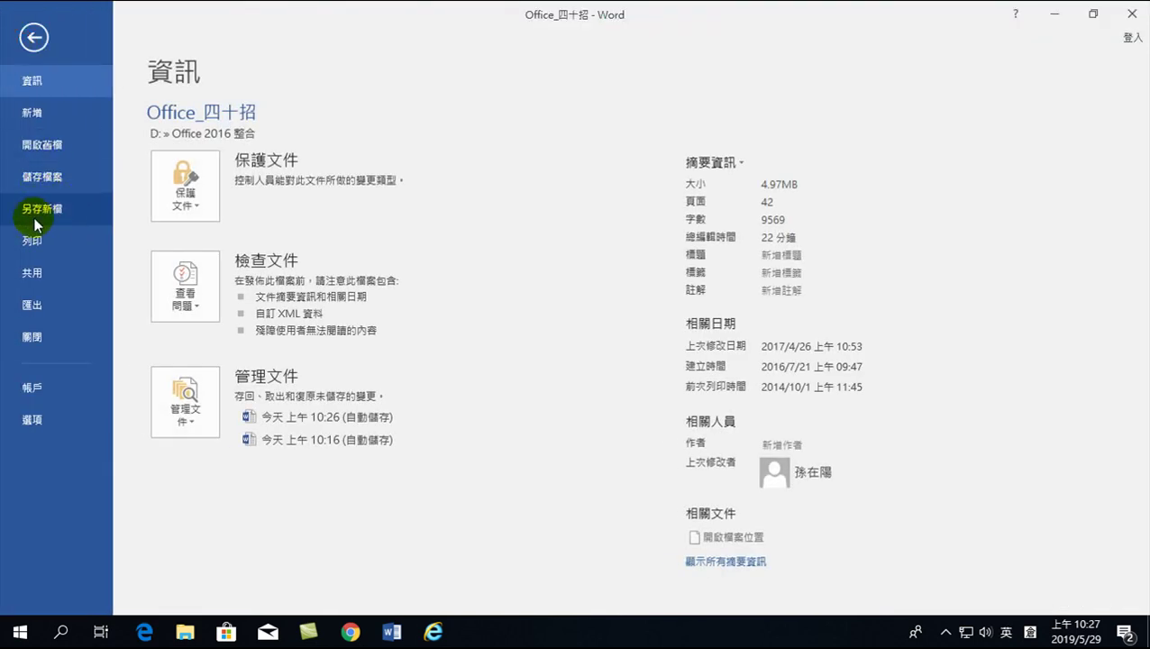
left_click(34, 37)
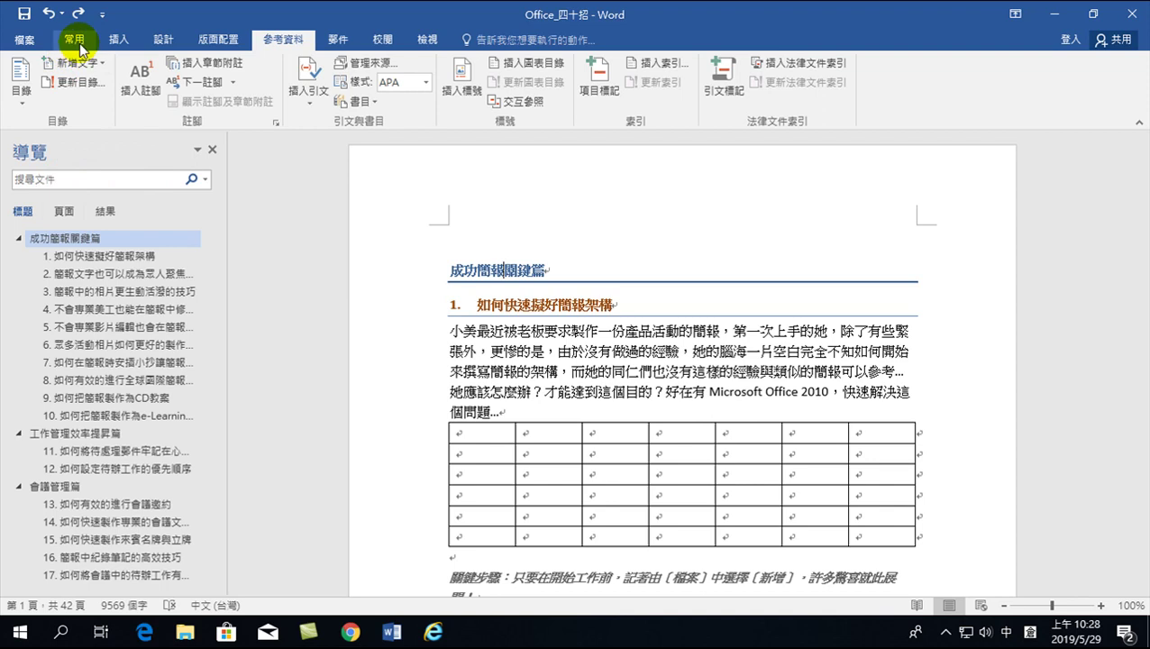
- Add the Insert Table and Pictures commands to the Quick Access Toolbar
left_click(76, 40)
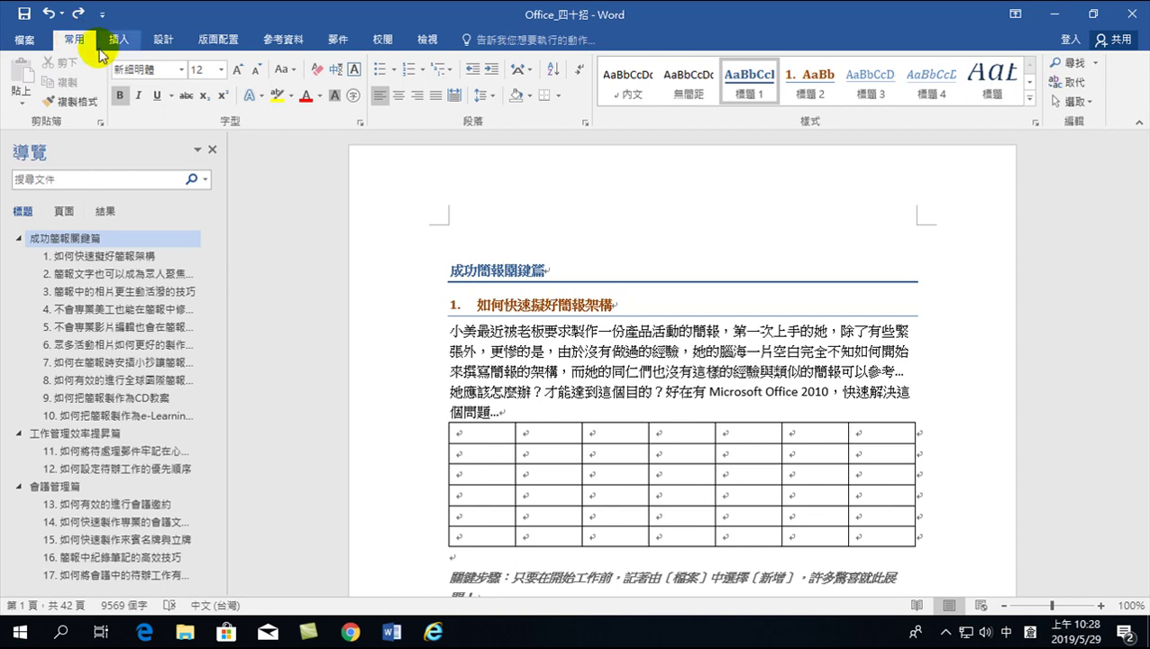
left_click(118, 40)
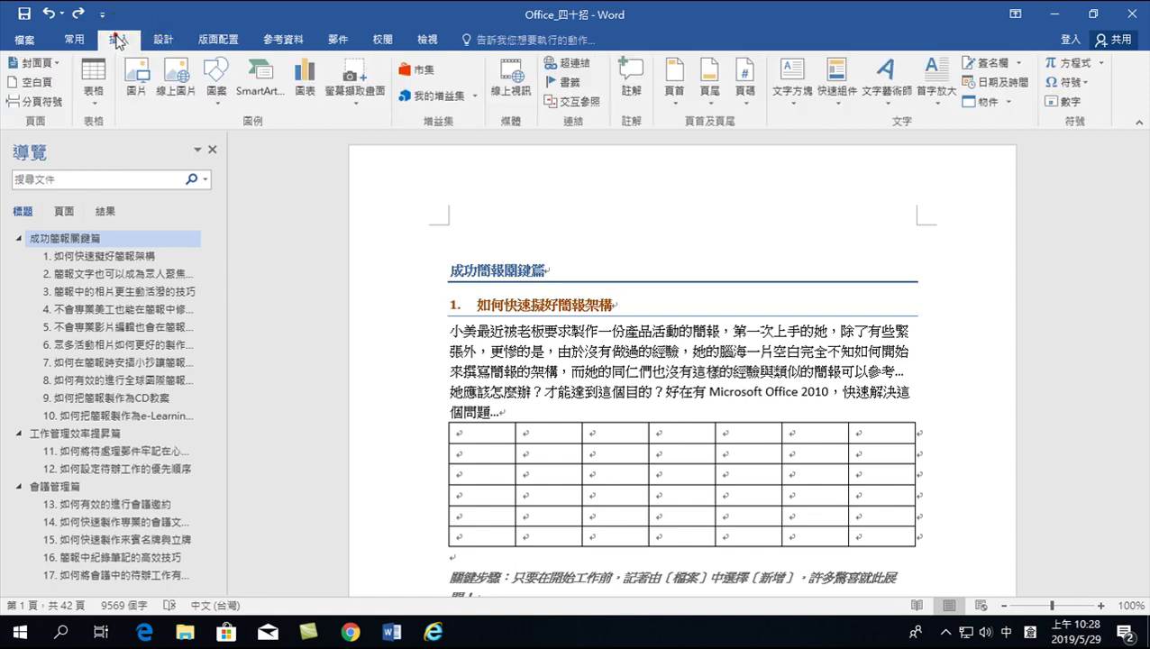
right_click(92, 80)
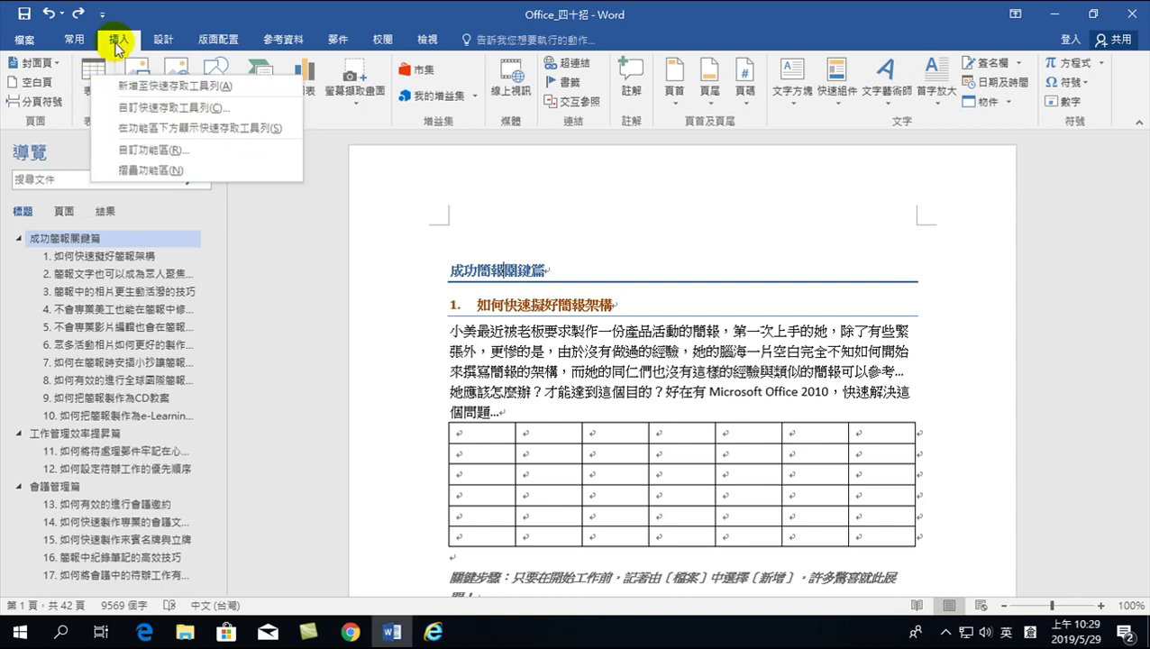
right_click(90, 74)
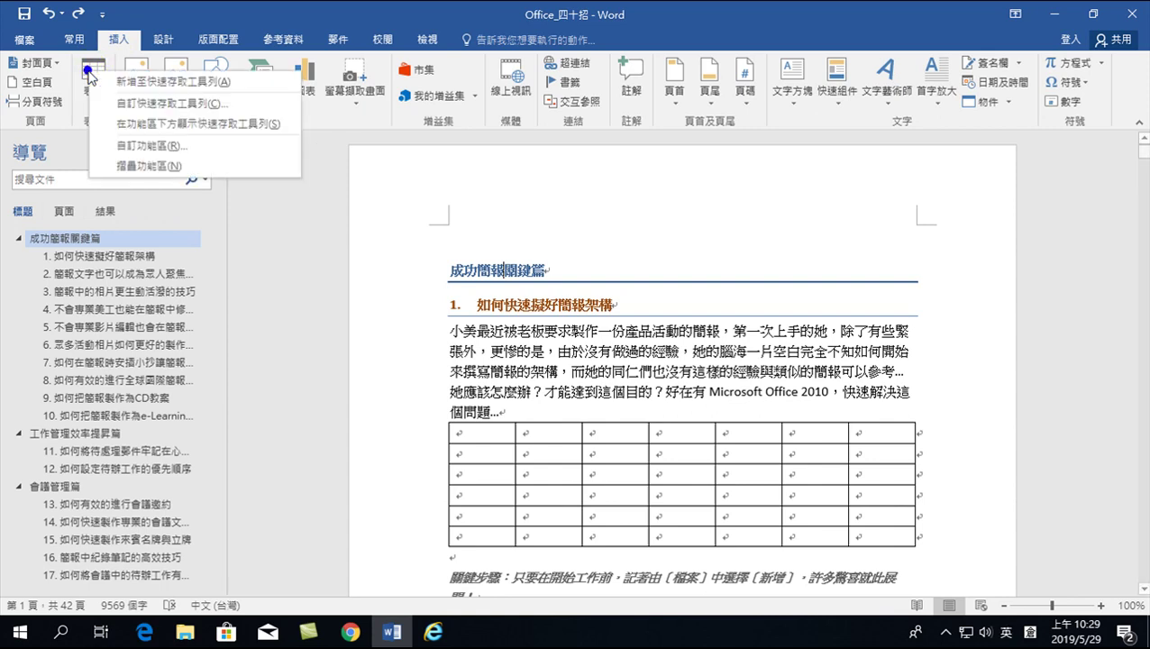
left_click(166, 84)
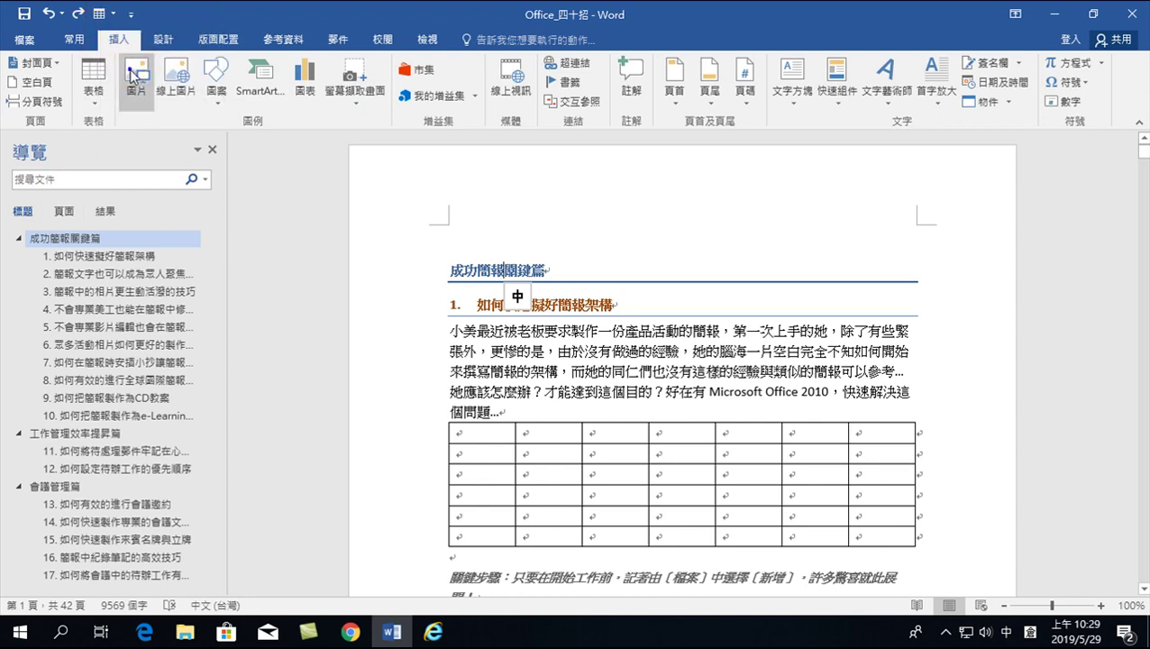
right_click(133, 75)
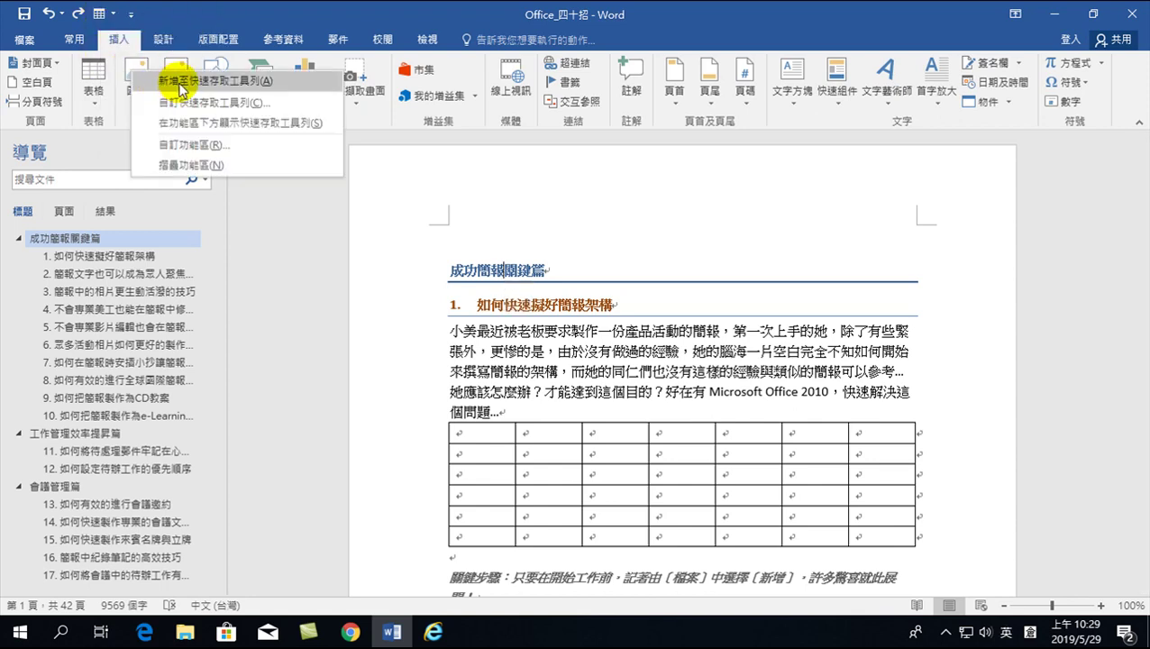
left_click(180, 83)
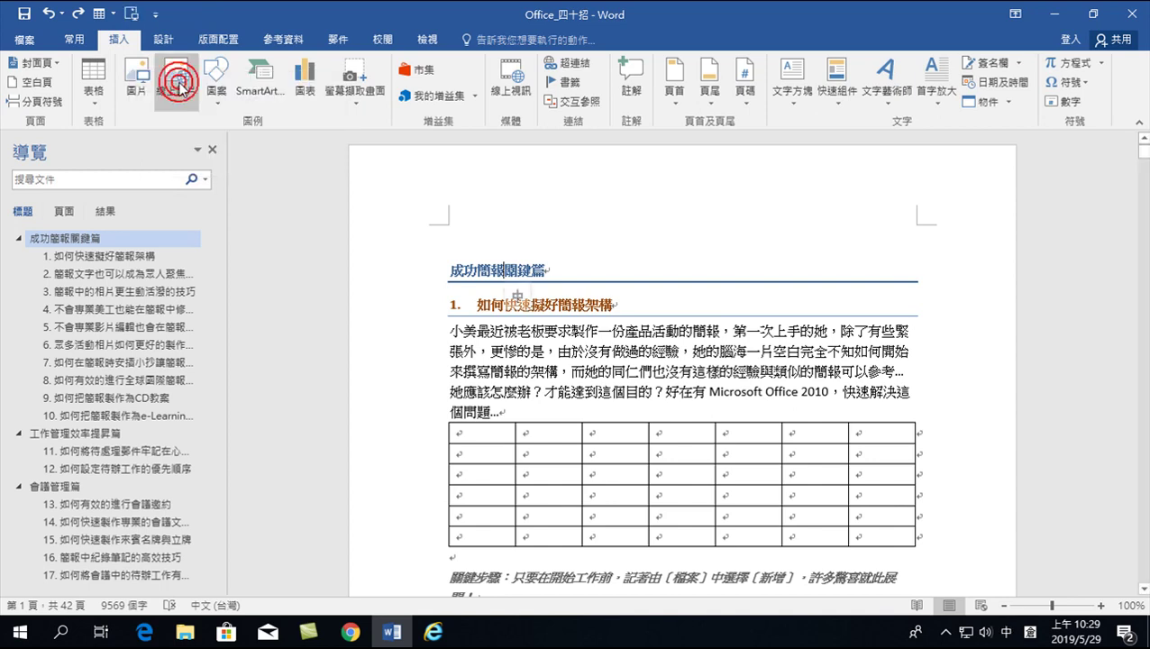
- Pin Online Pictures, Page Number, WordArt and Drop Cap to the Quick Access Toolbar
right_click(174, 75)
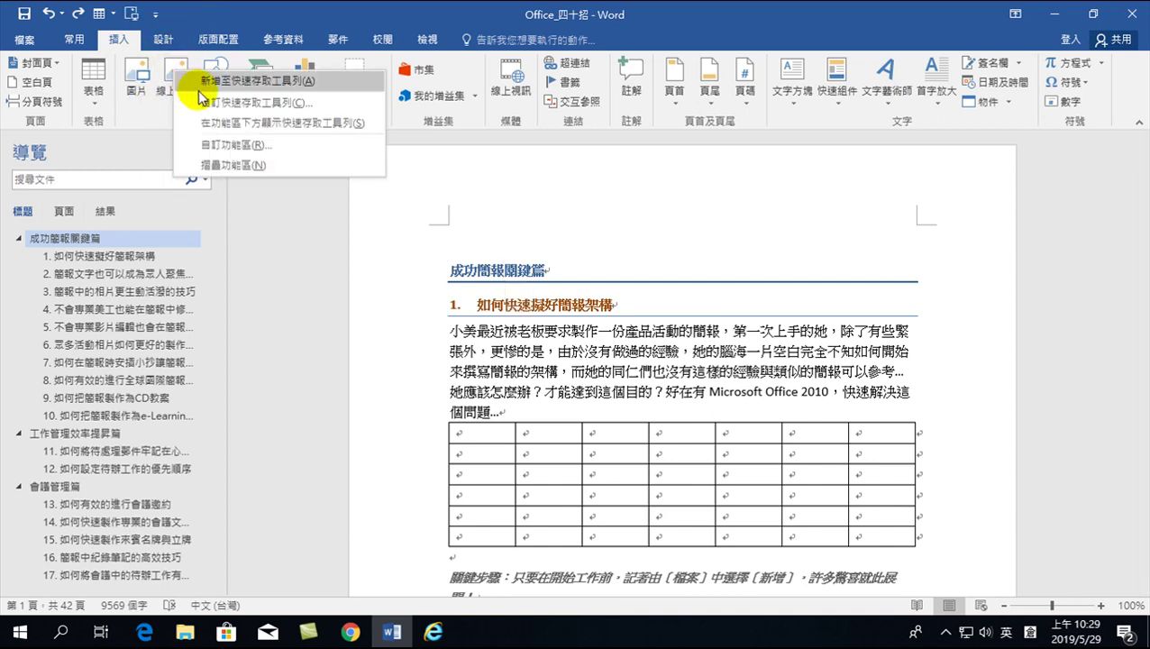
left_click(228, 89)
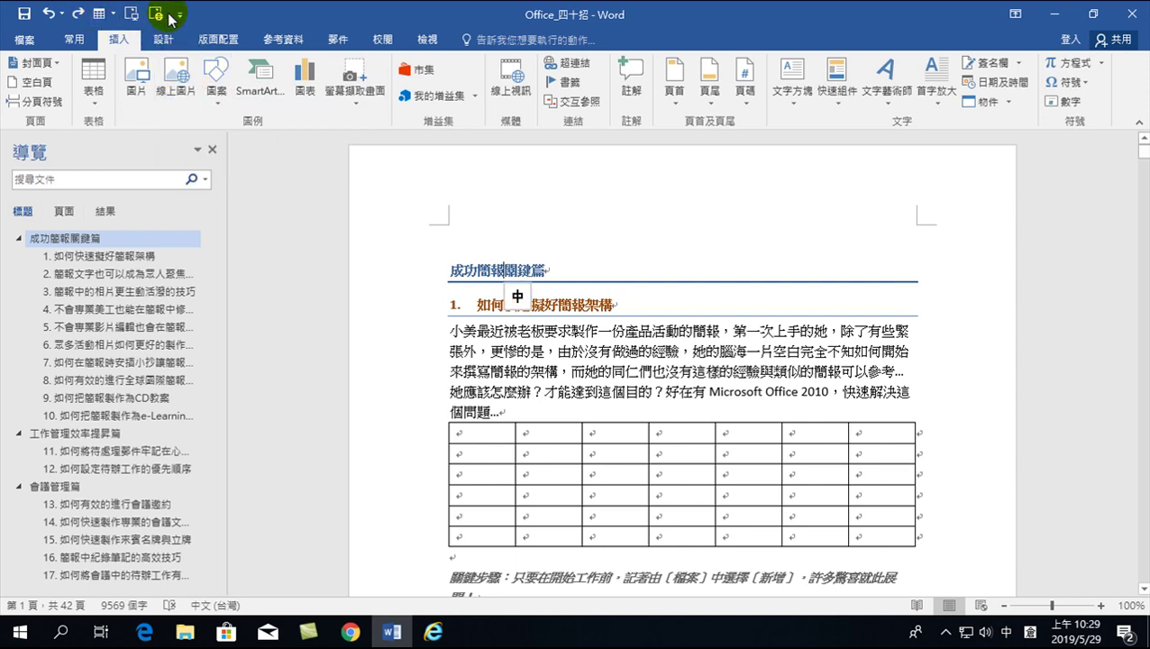
right_click(210, 70)
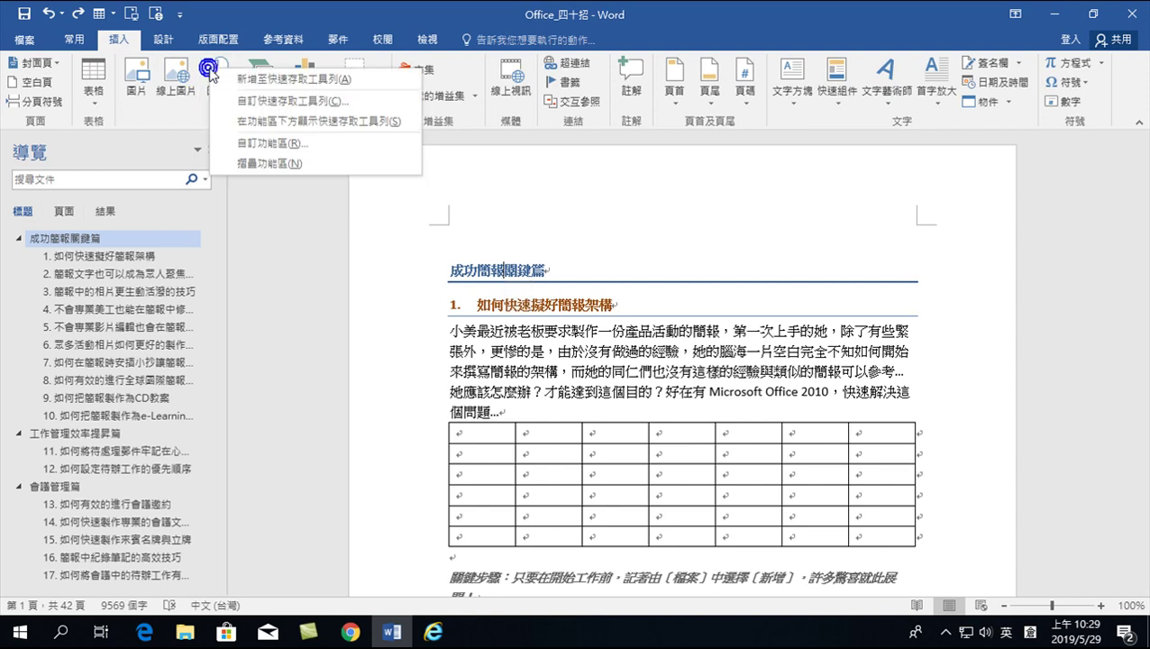
left_click(264, 85)
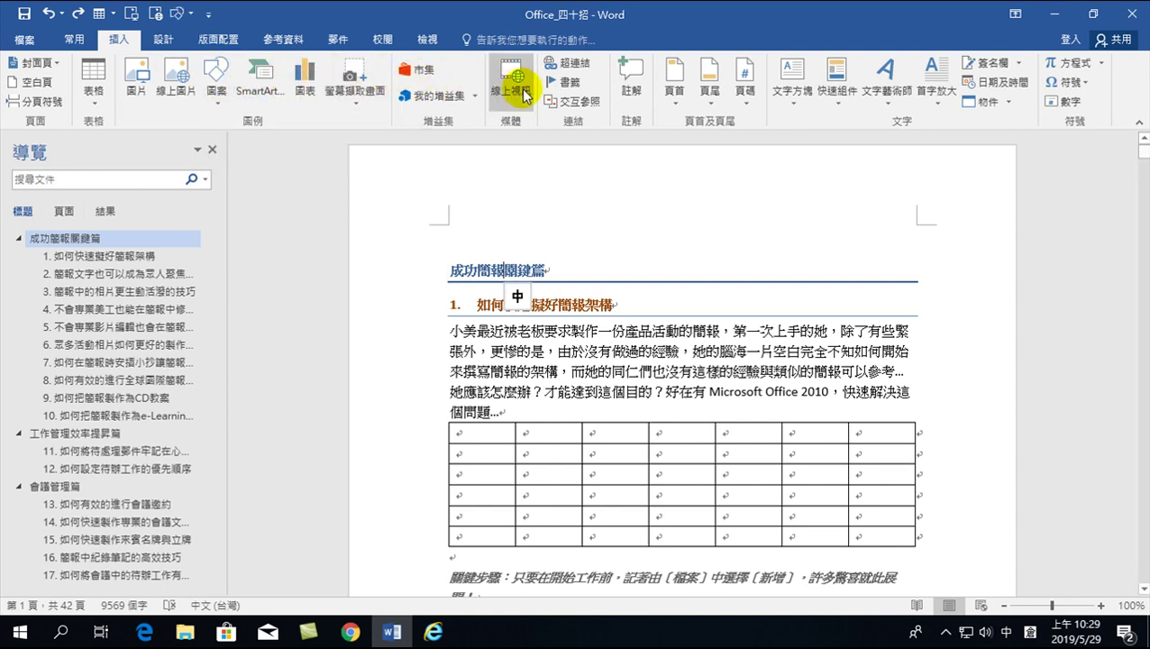
right_click(746, 76)
left_click(778, 81)
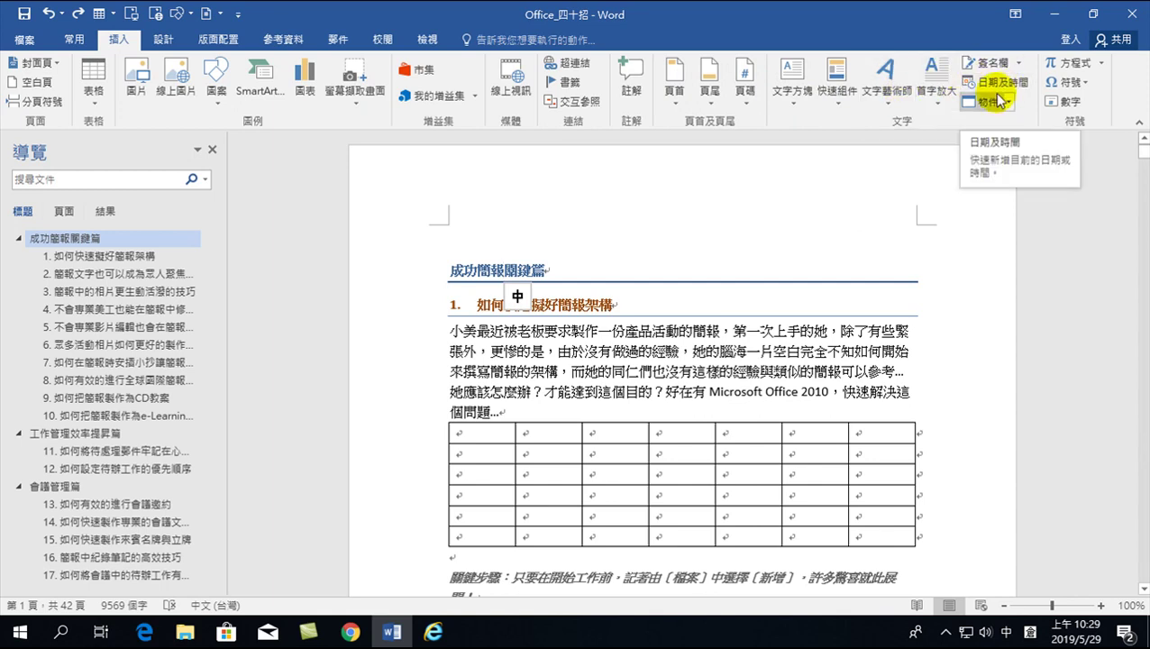
right_click(885, 85)
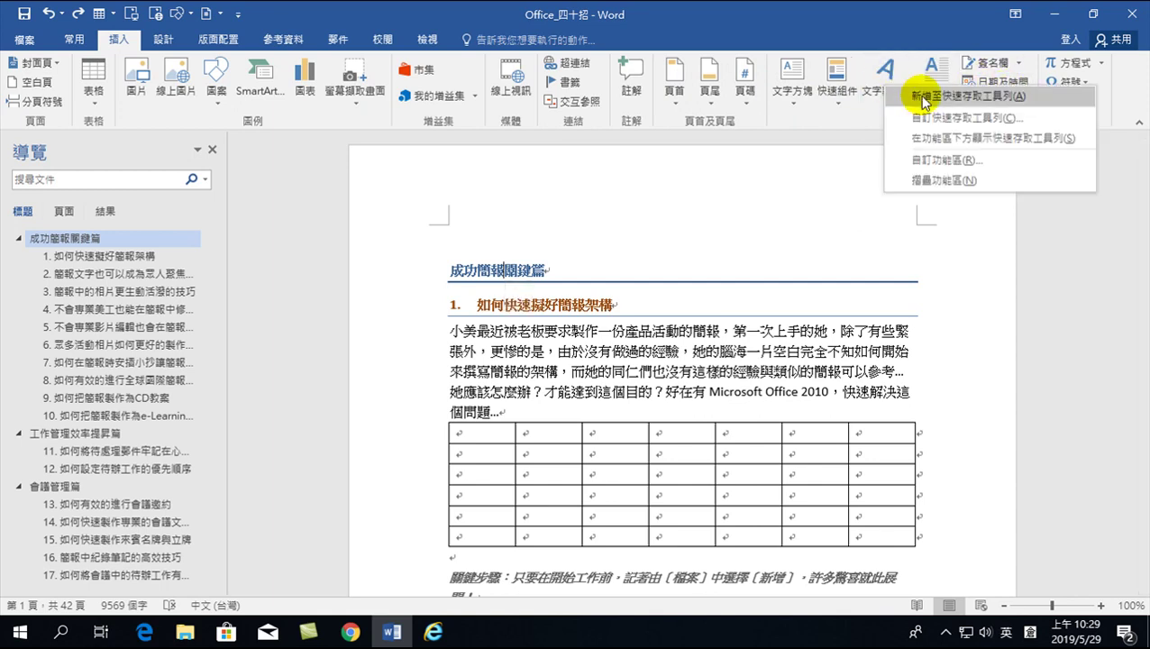
left_click(924, 97)
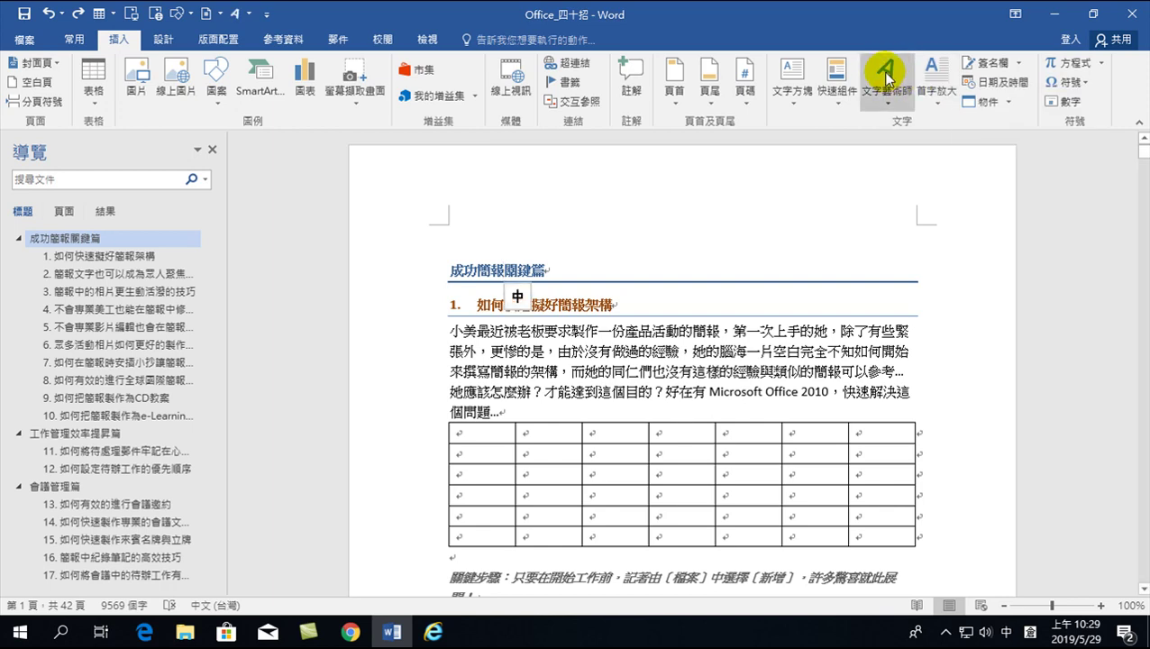
right_click(938, 72)
left_click(969, 81)
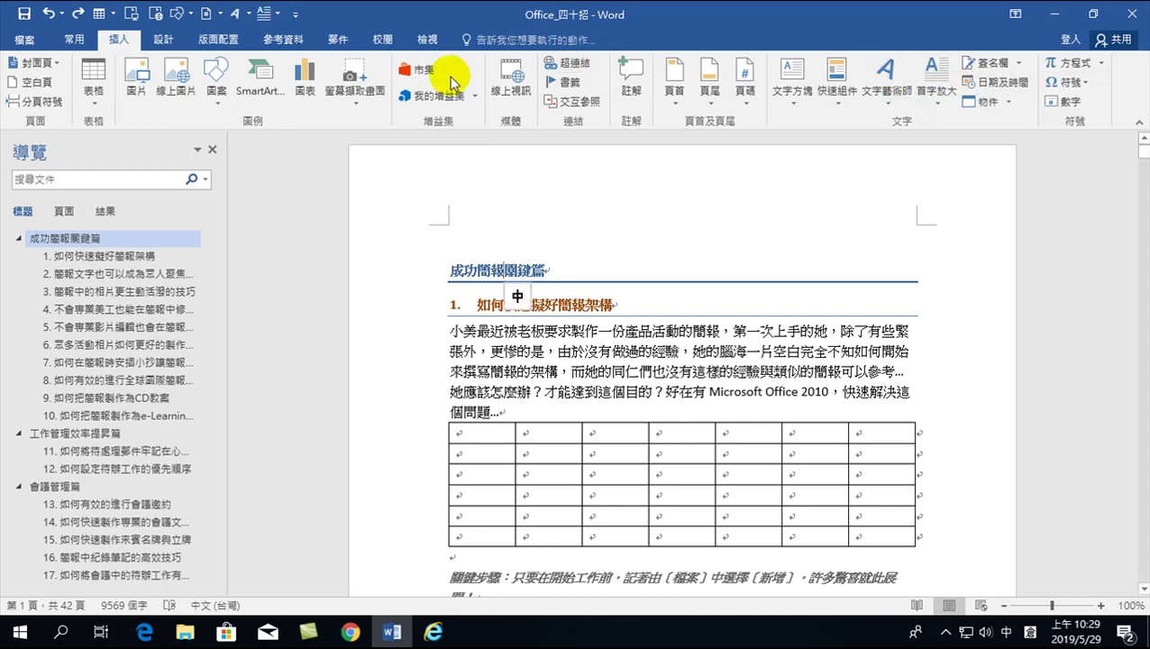
- From the Layout tab, add Size and Columns to the Quick Access Toolbar
left_click(162, 41)
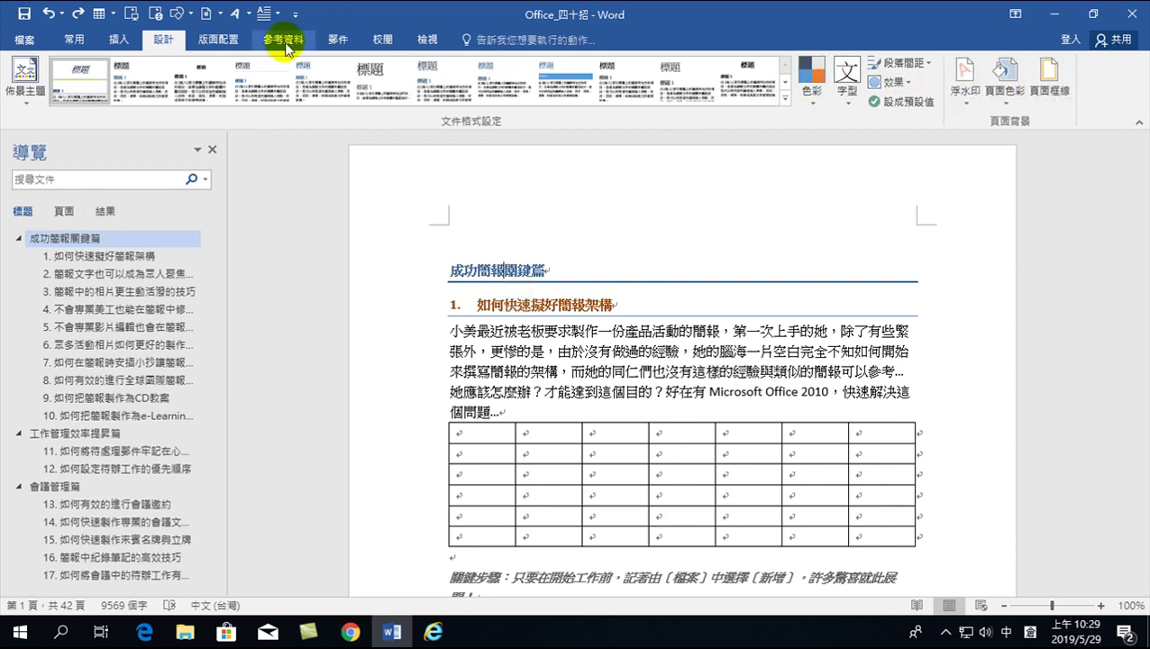
left_click(218, 40)
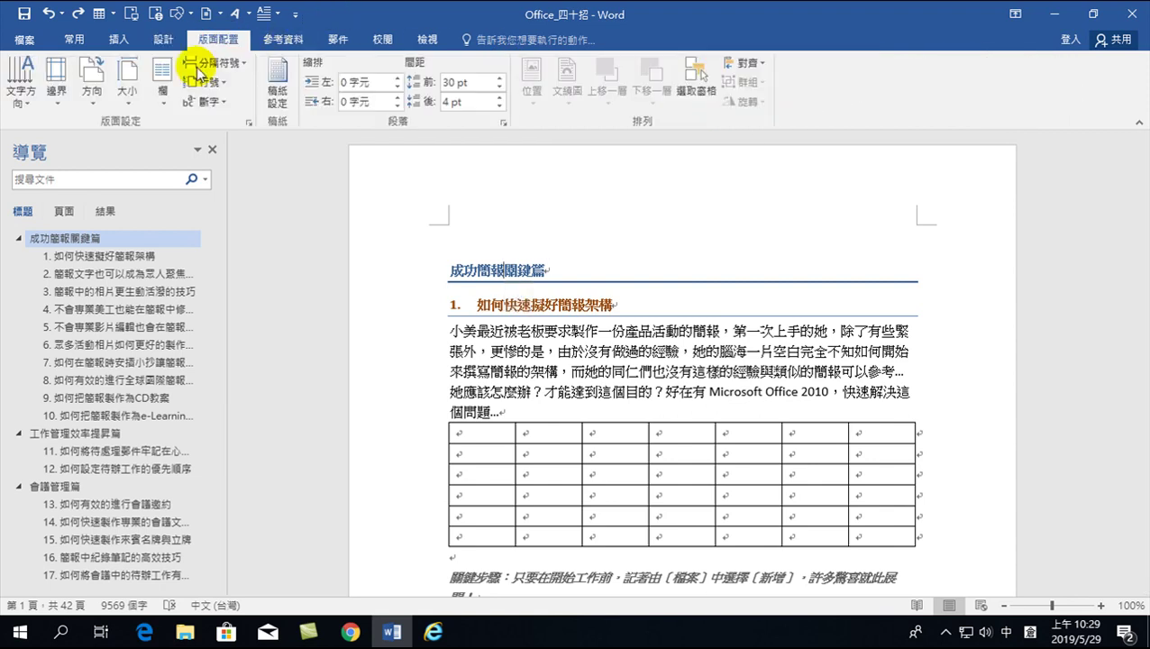
right_click(92, 81)
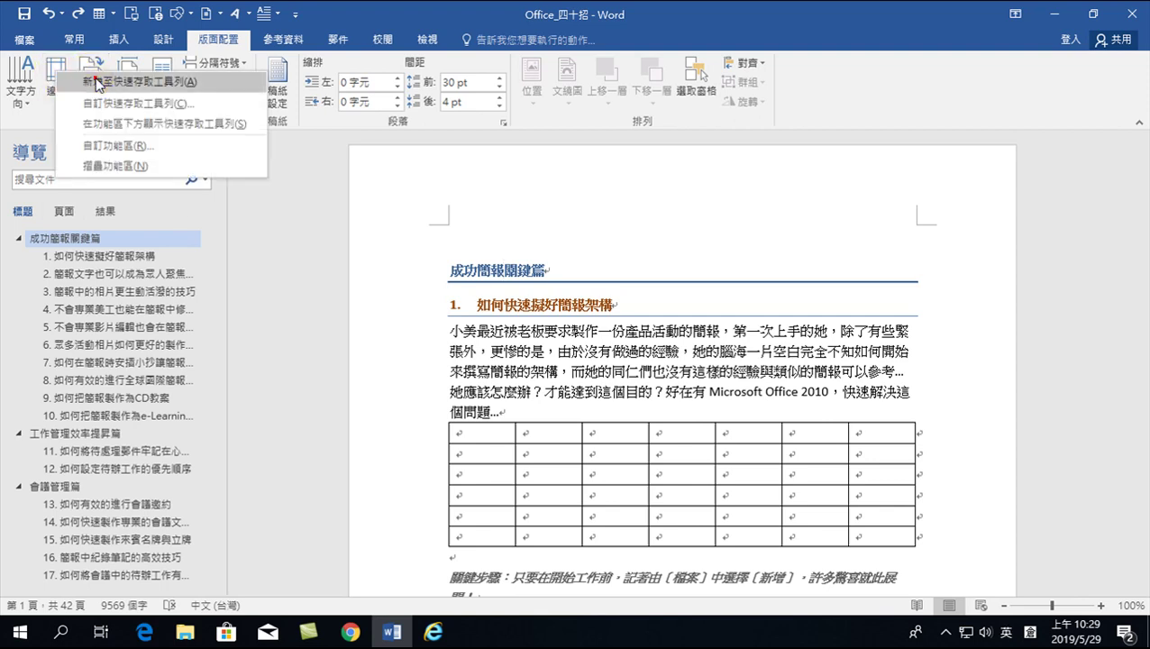
key("Escape")
right_click(165, 86)
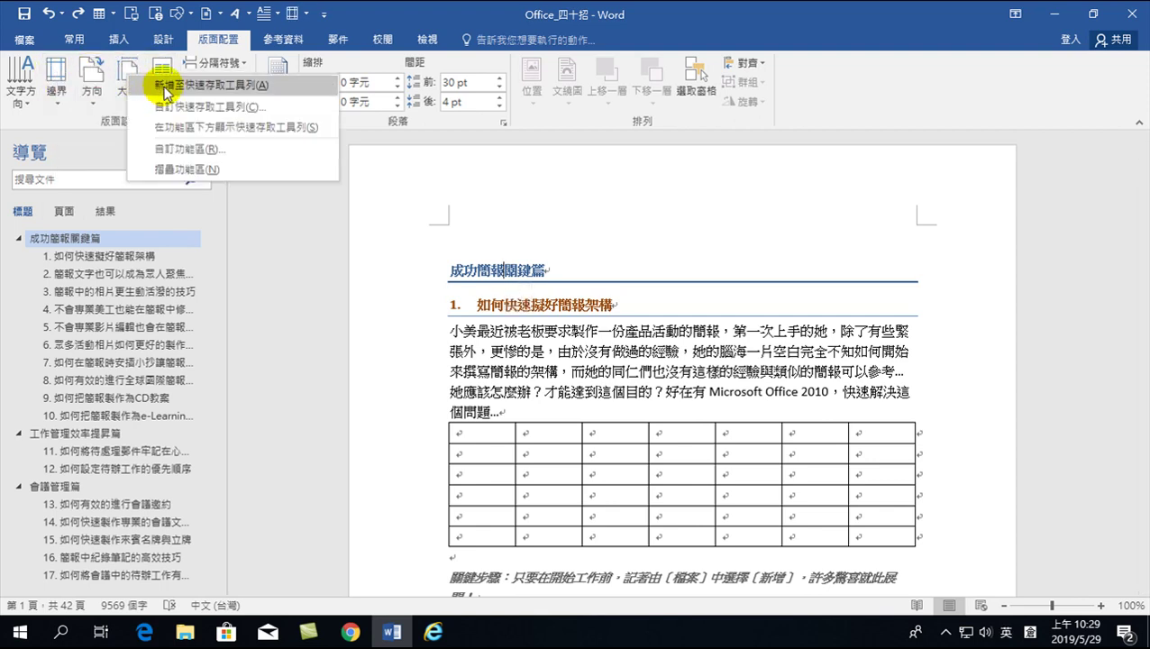
left_click(164, 86)
right_click(164, 67)
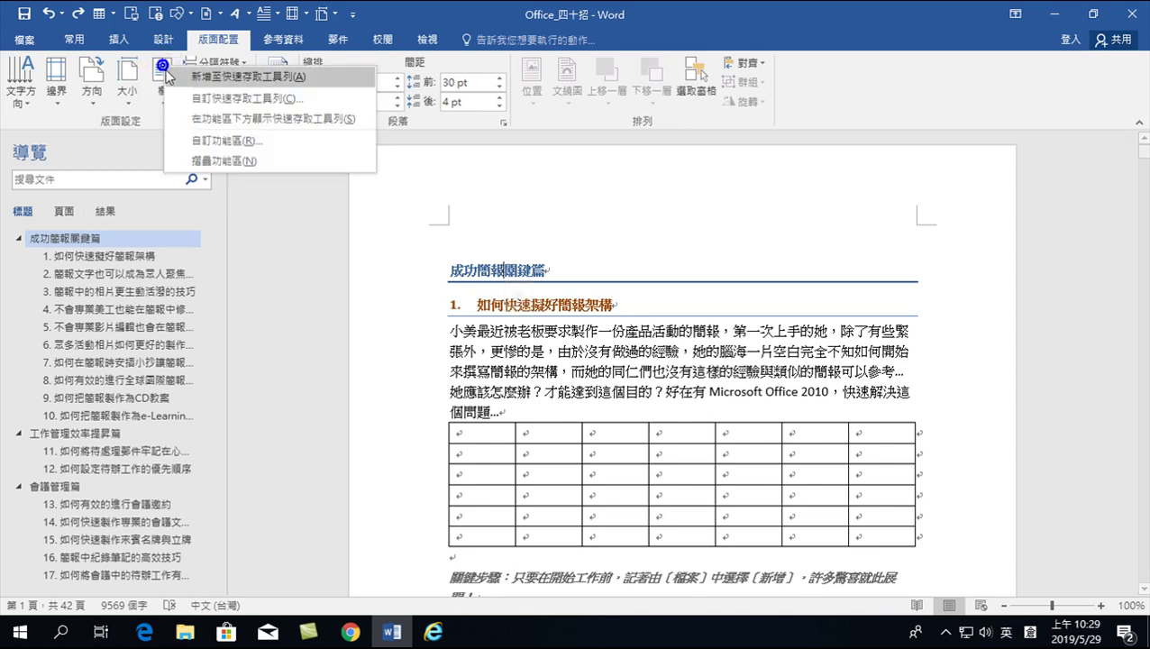
left_click(174, 77)
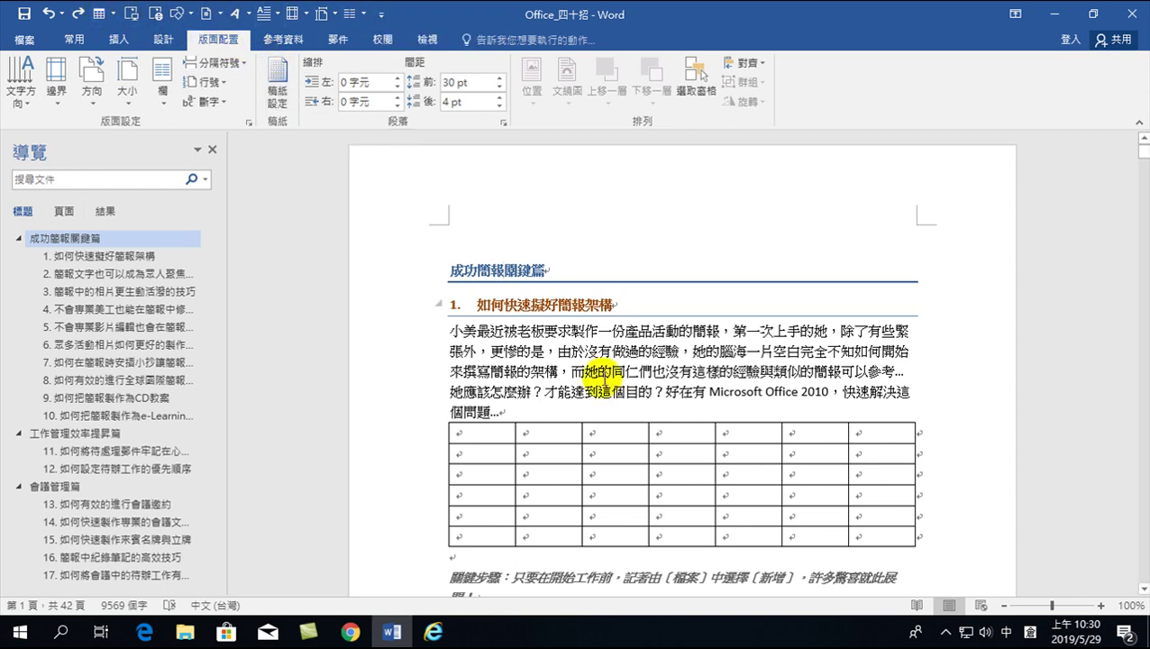
- Try the Pictures shortcut, cancel it, and put the cursor on the empty line under 開!
left_click(510, 412)
scroll(518, 419, "down", 3)
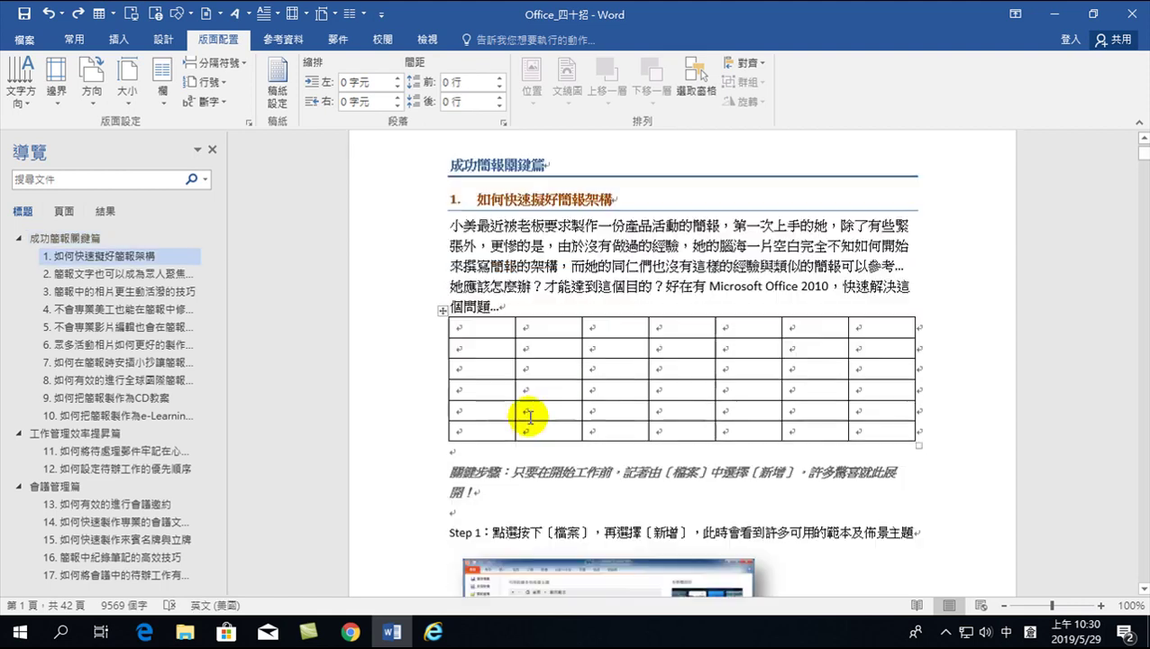
left_click(466, 496)
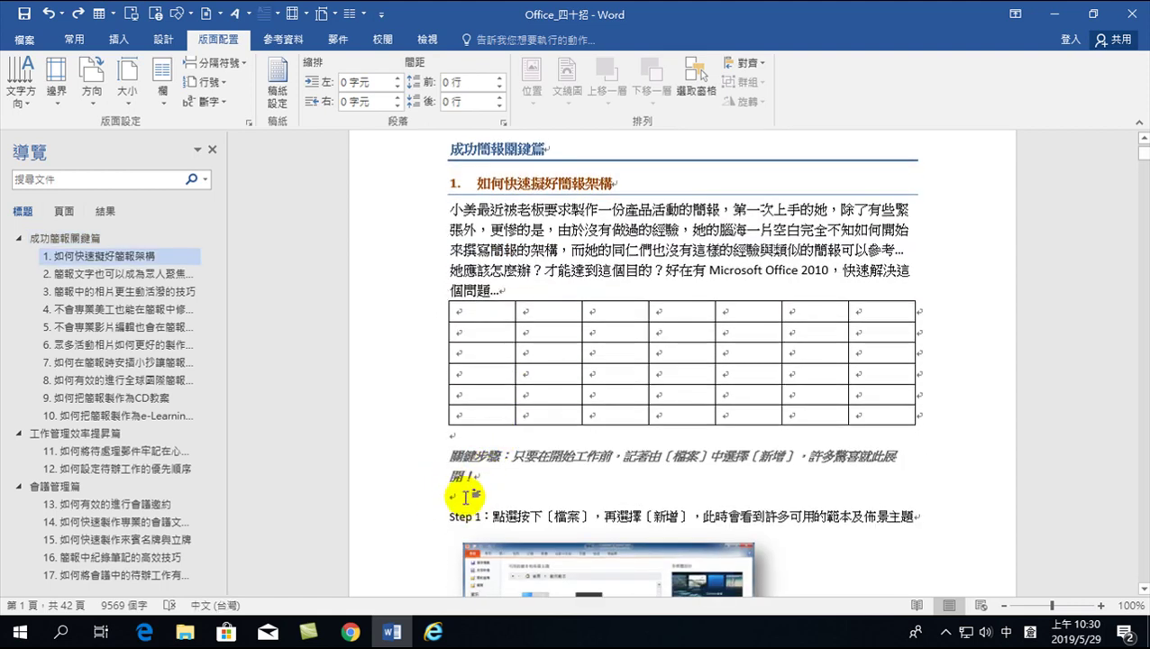
left_click(119, 39)
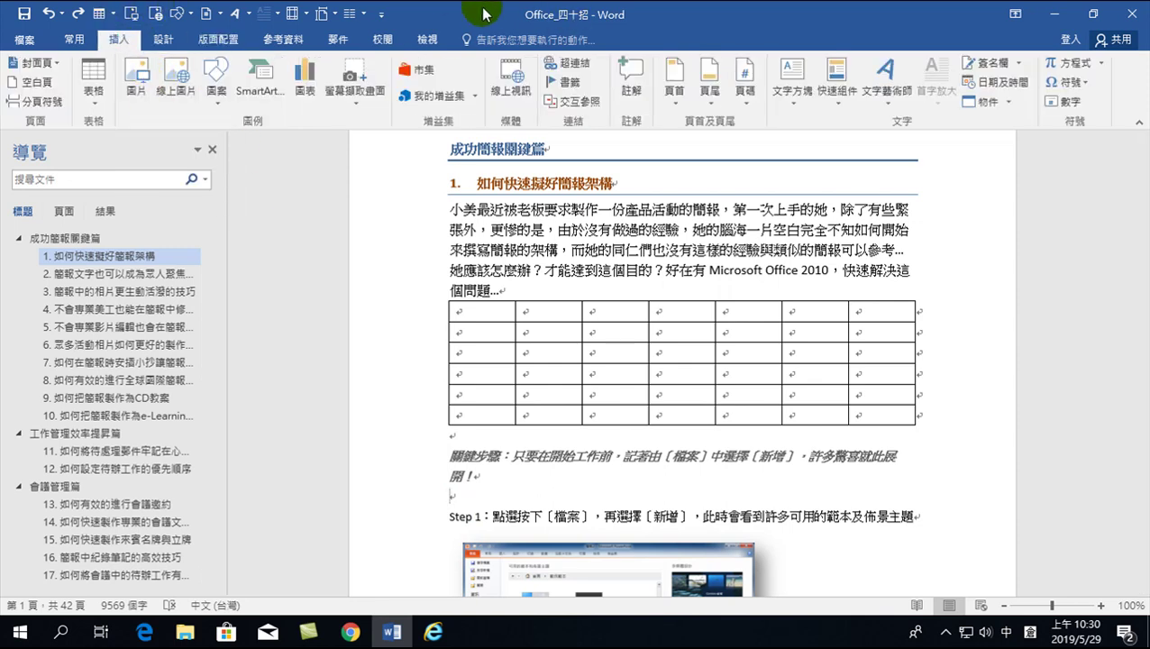
left_click(132, 18)
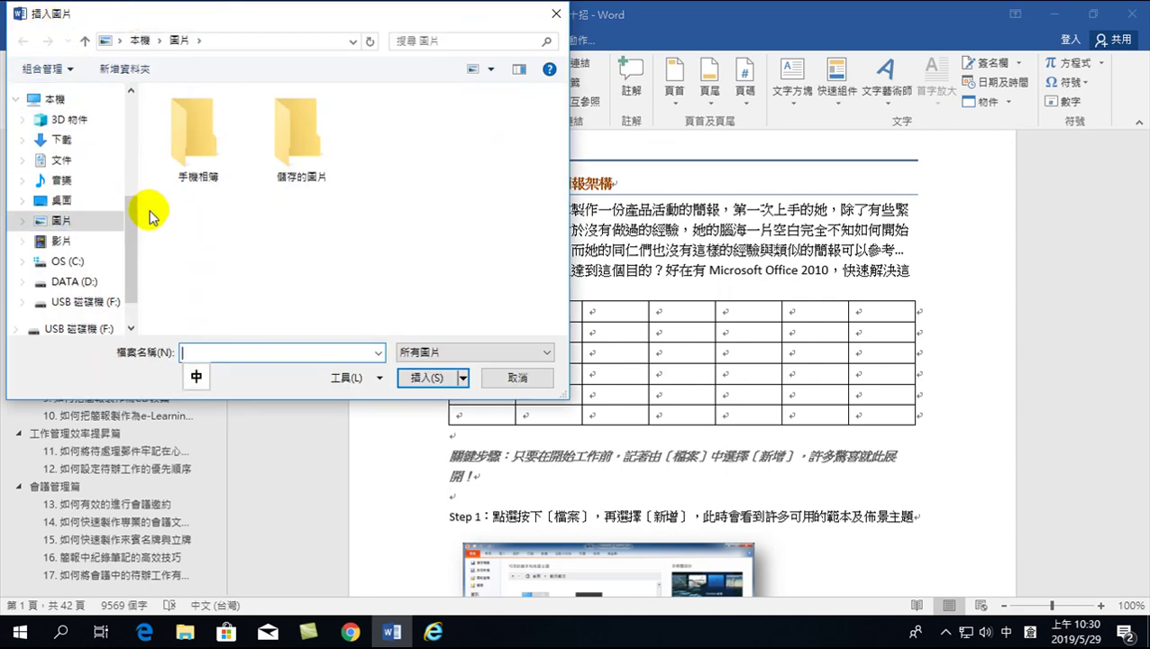
left_click(519, 377)
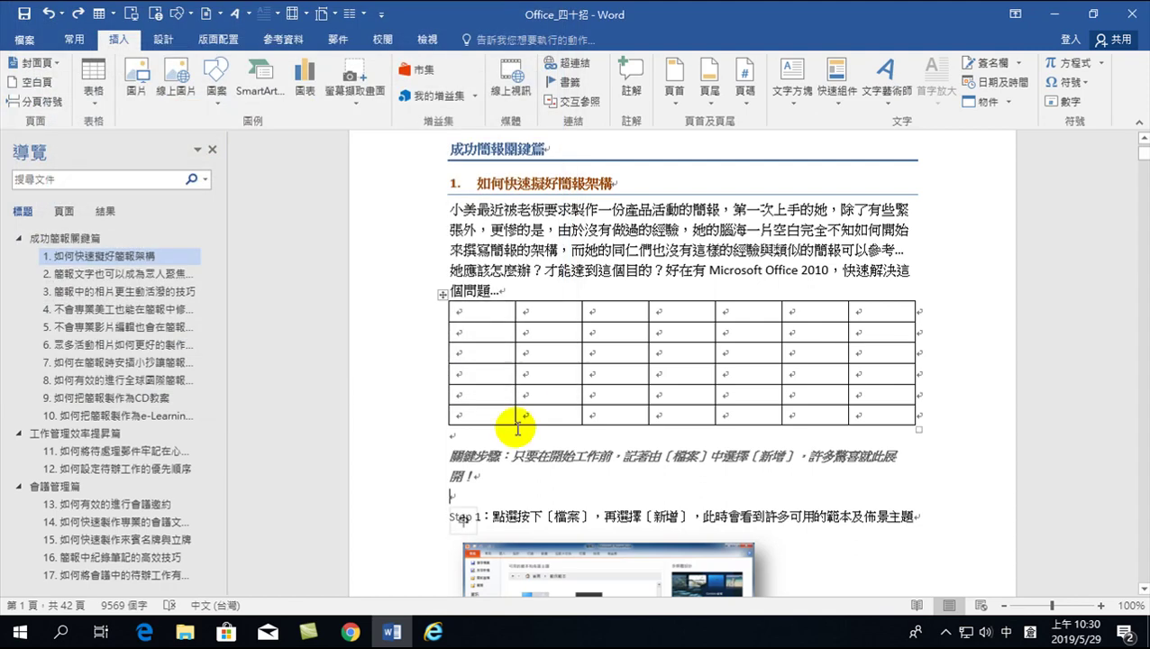
left_click(462, 493)
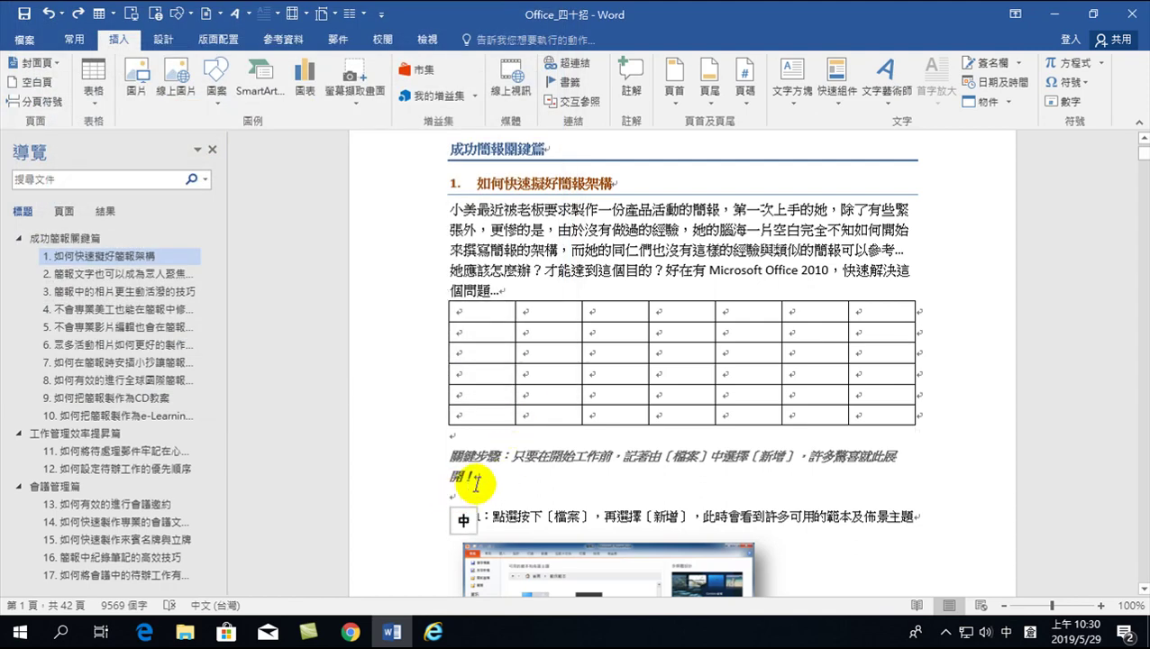
- Insert the first Bing cartoon result and shrink it to about 5.39 × 7.86 cm
left_click(163, 20)
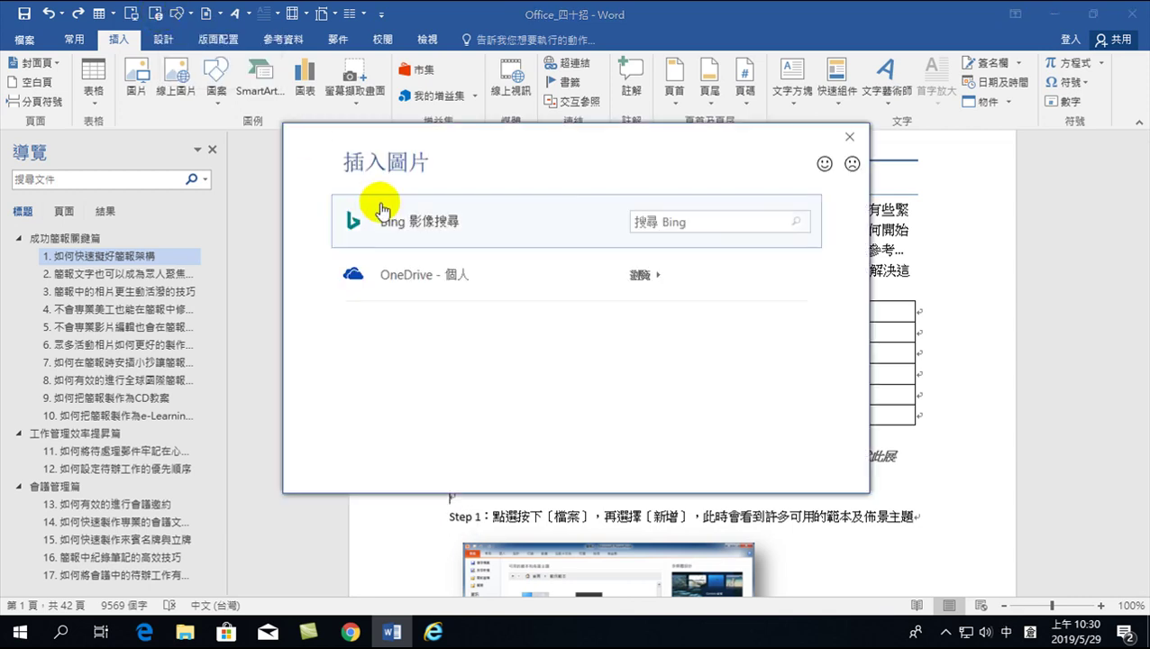
left_click(677, 225)
type("士太心")
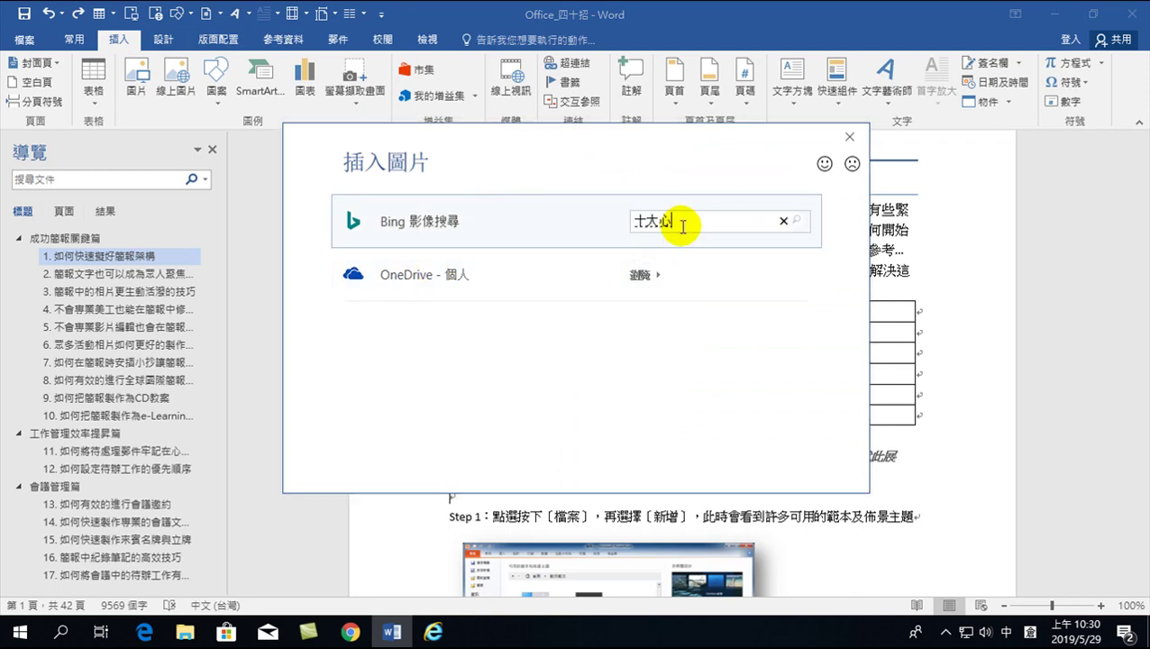
key("space")
type("an")
key("shift")
left_click(798, 226)
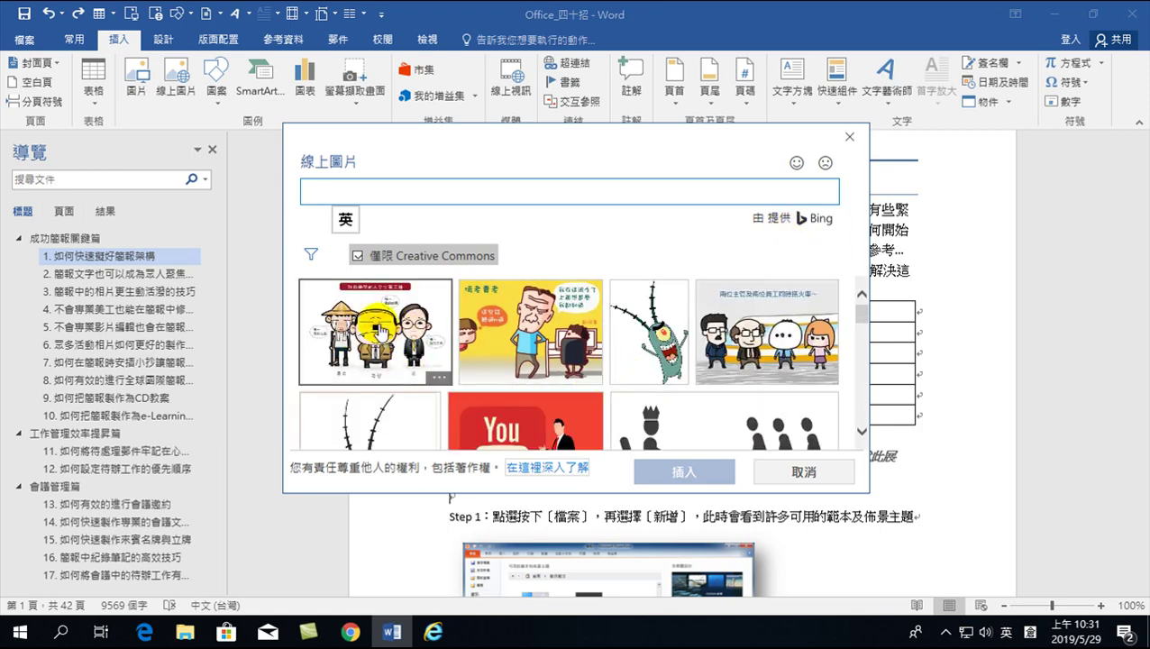
left_click(382, 331)
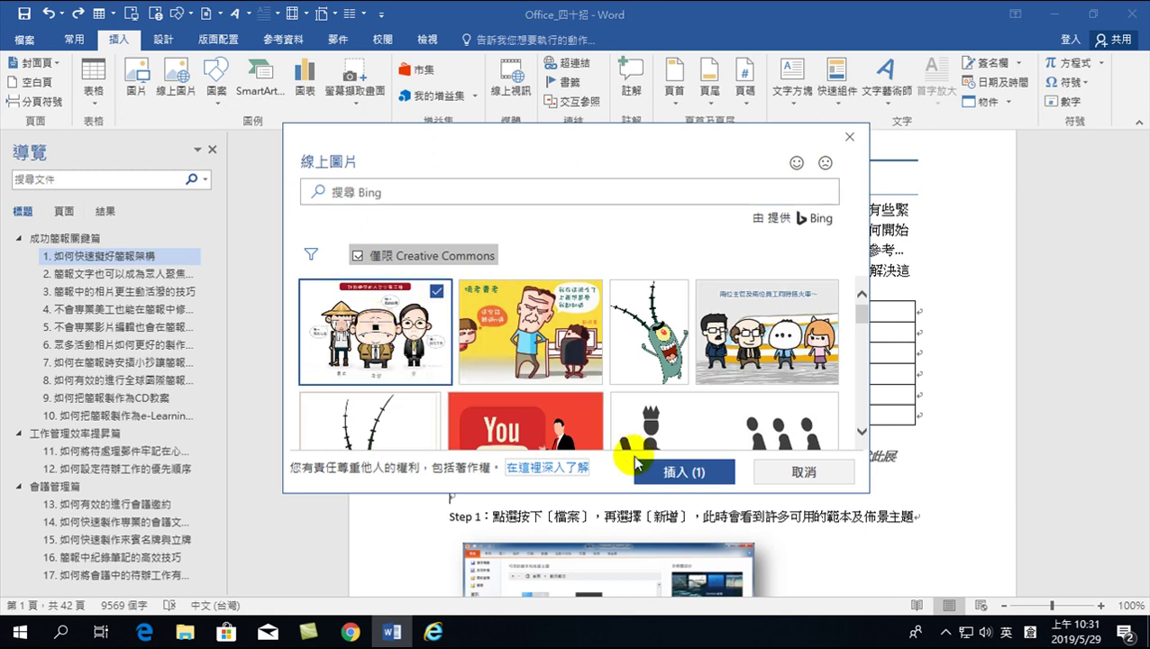
left_click(671, 472)
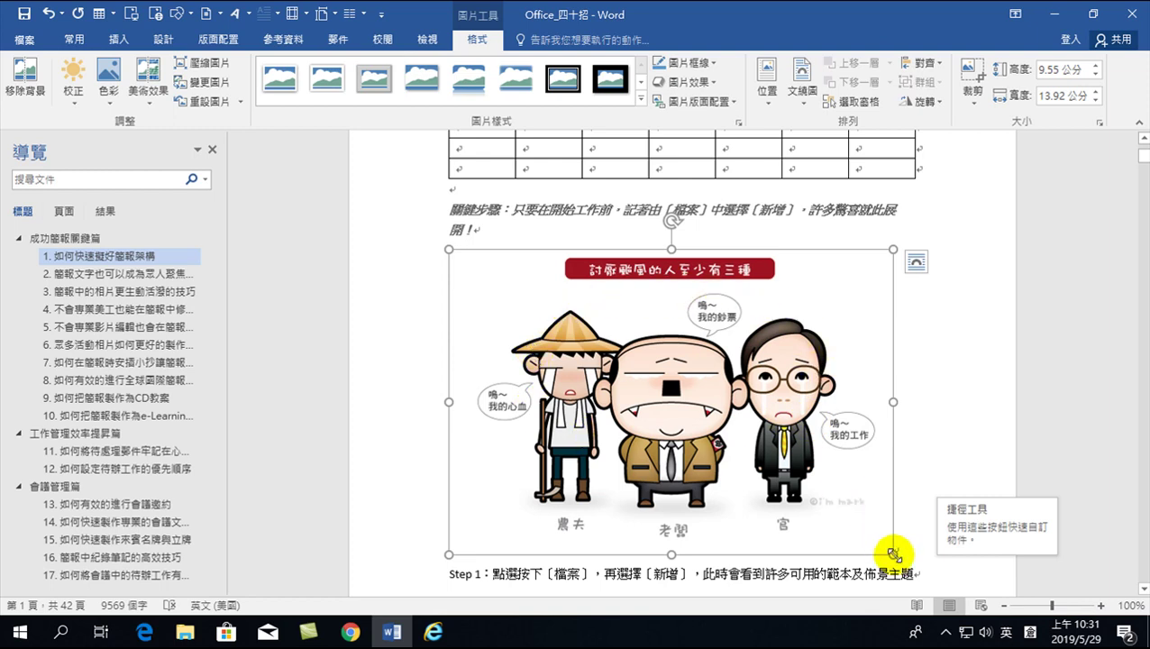
left_click_drag(893, 554, 700, 417)
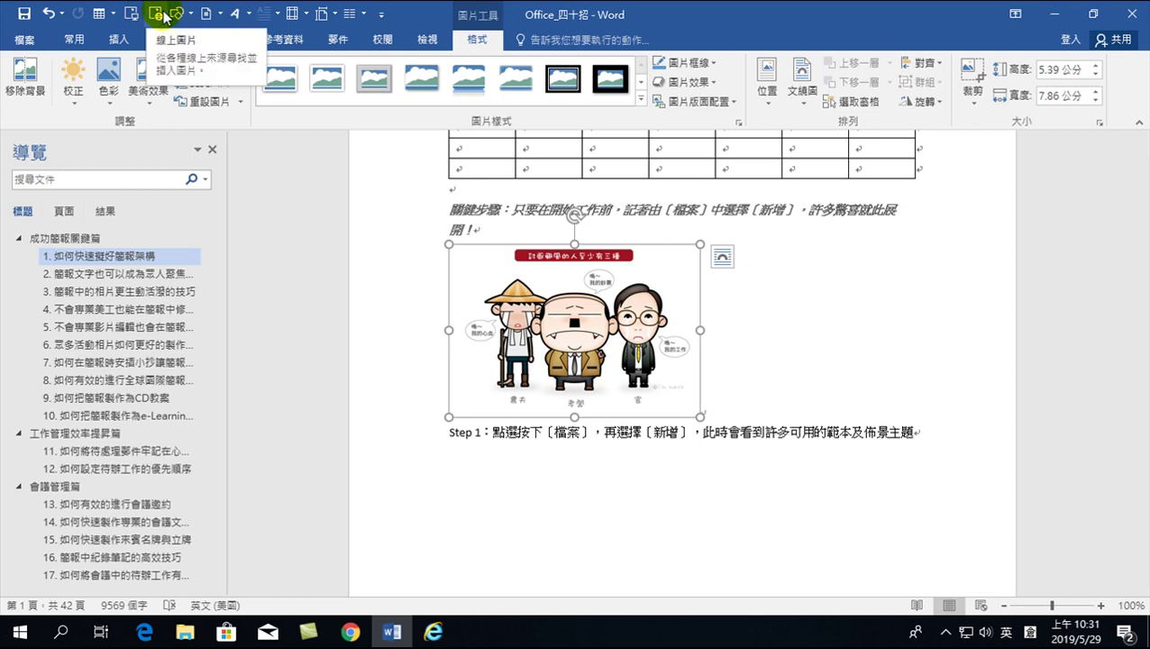
left_click(117, 39)
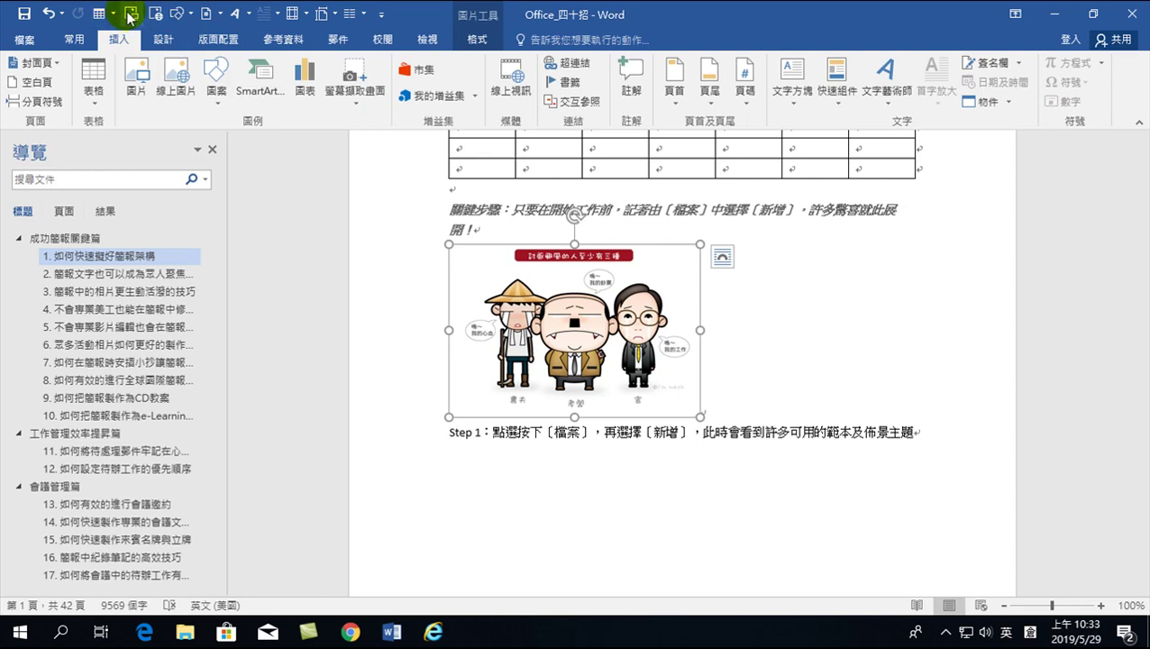
- Unpin Columns and one more command from the Quick Access Toolbar, keeping the rest
right_click(352, 16)
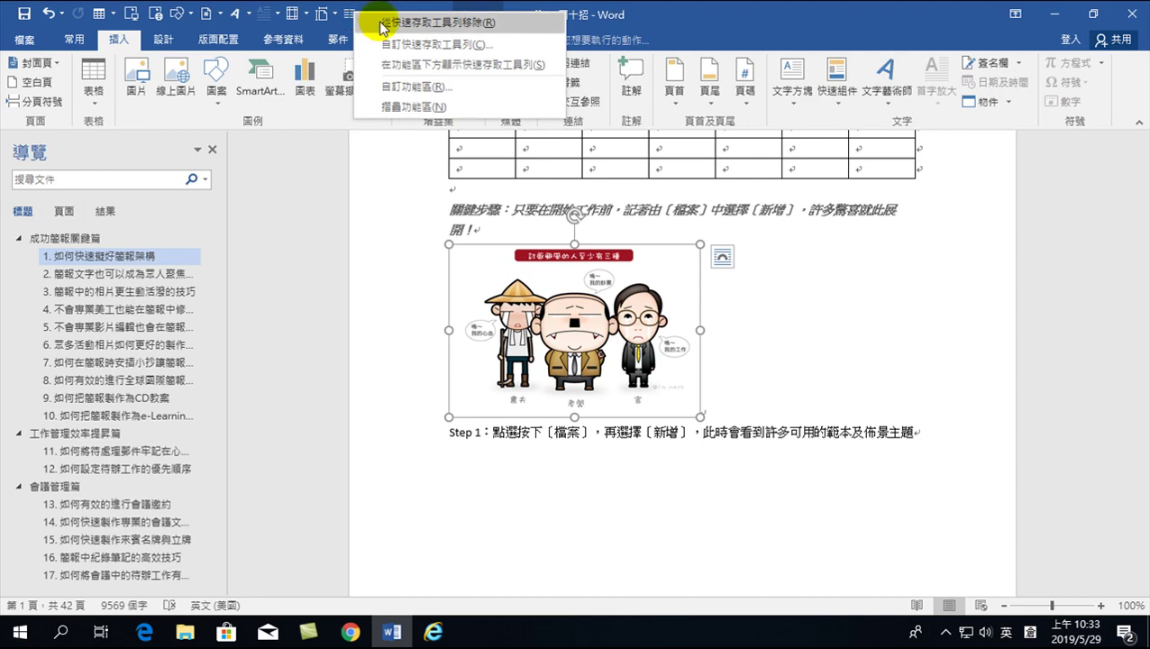
left_click(429, 26)
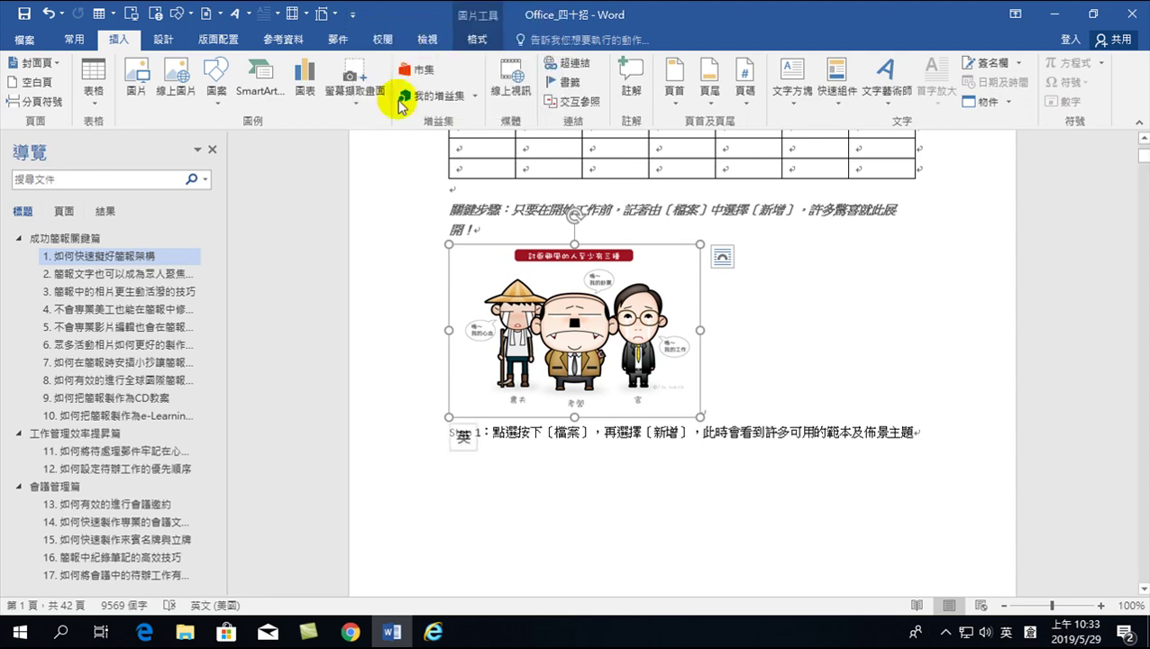
right_click(322, 17)
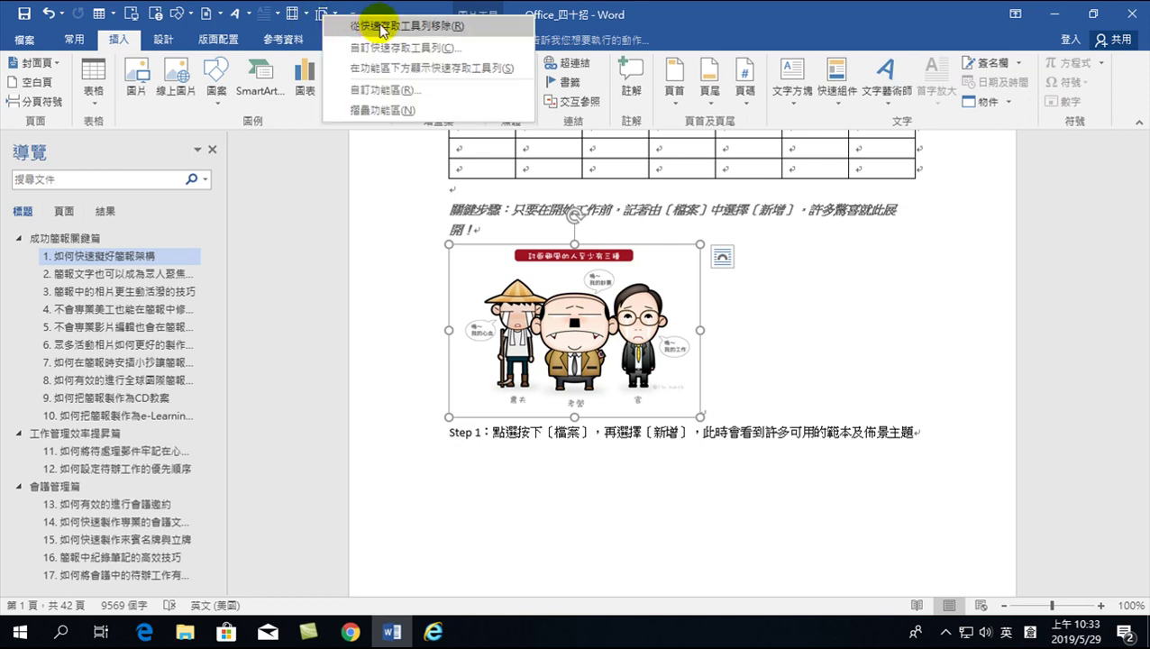
left_click(446, 26)
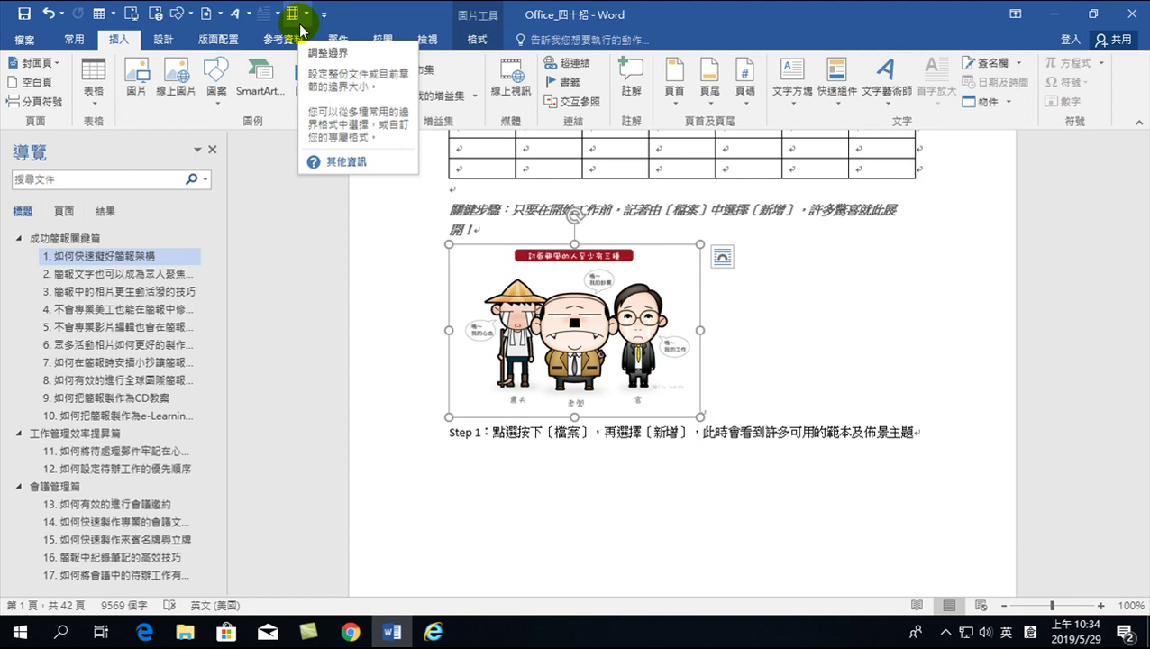
right_click(295, 15)
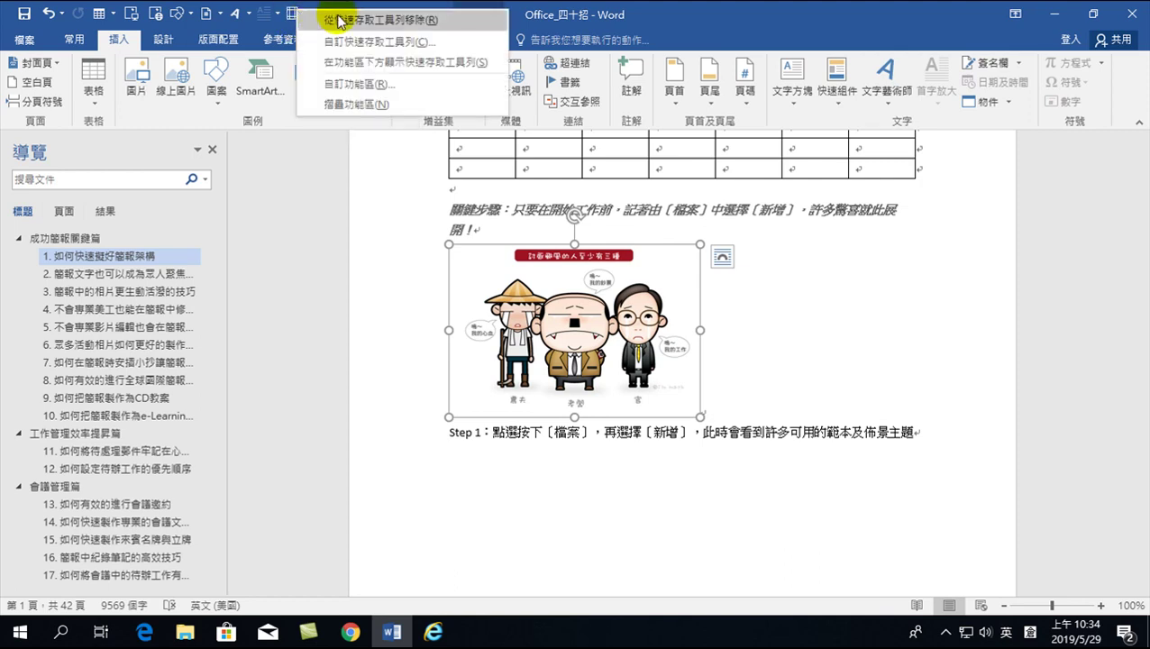
left_click(631, 15)
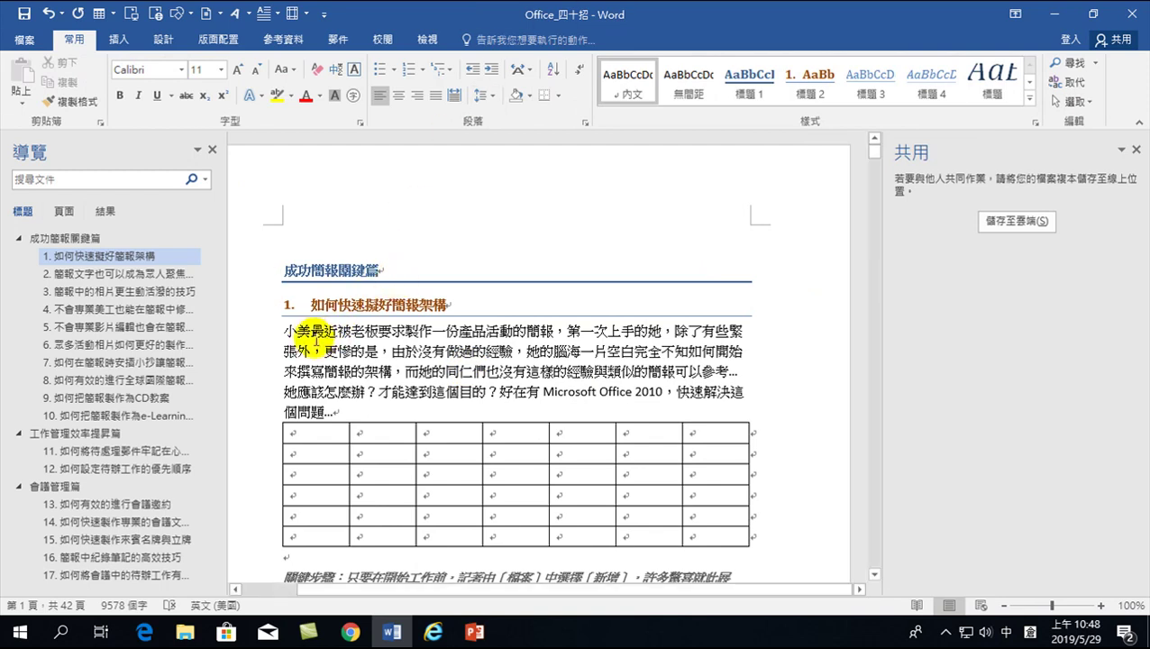
- Delete the empty equation placeholder under Step 3 and insert two blank lines there
scroll(354, 354, "down", 1)
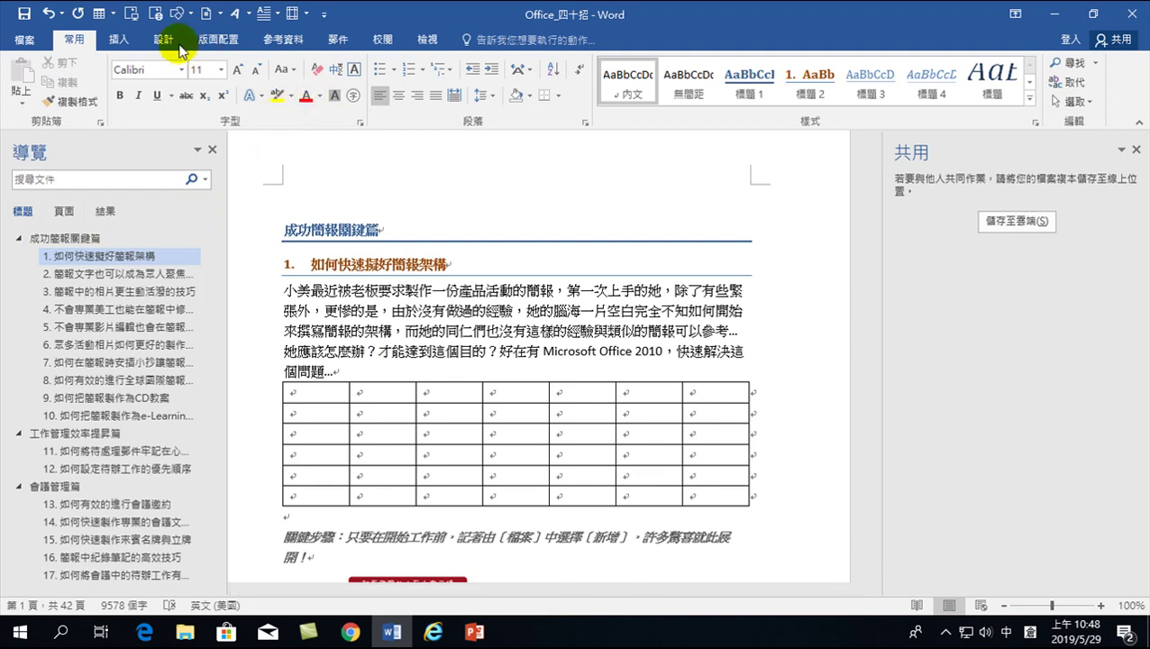
scroll(318, 328, "down", 4)
scroll(320, 343, "down", 3)
scroll(321, 351, "down", 3)
scroll(317, 365, "down", 2)
scroll(316, 397, "down", 4)
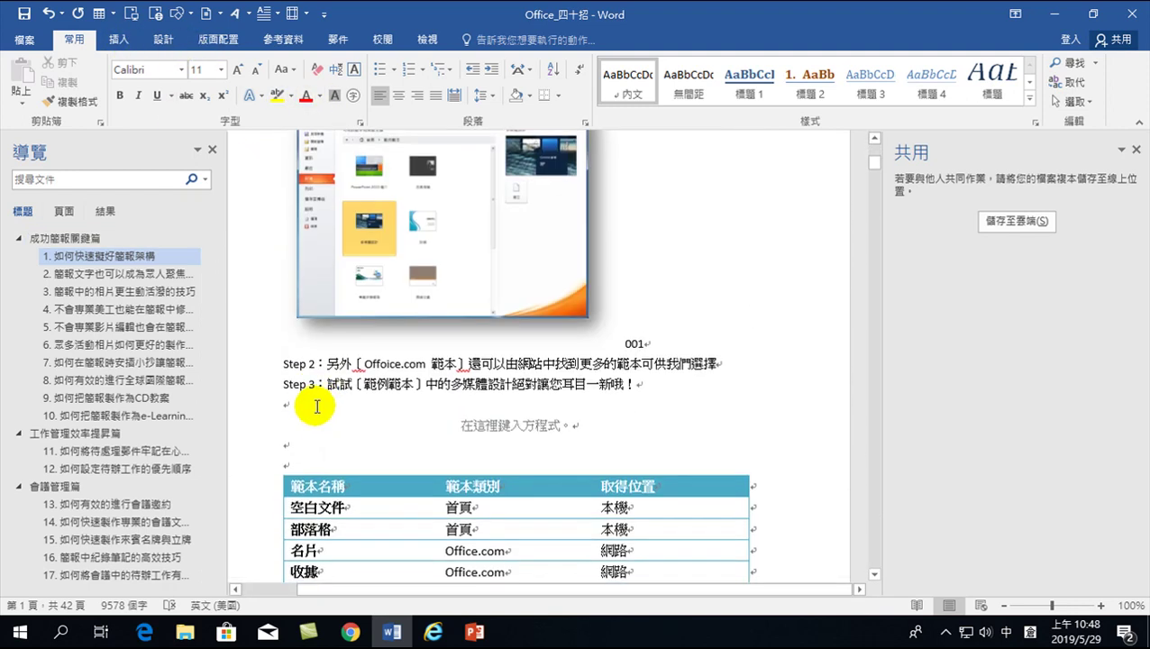
scroll(317, 406, "down", 1)
left_click(453, 384)
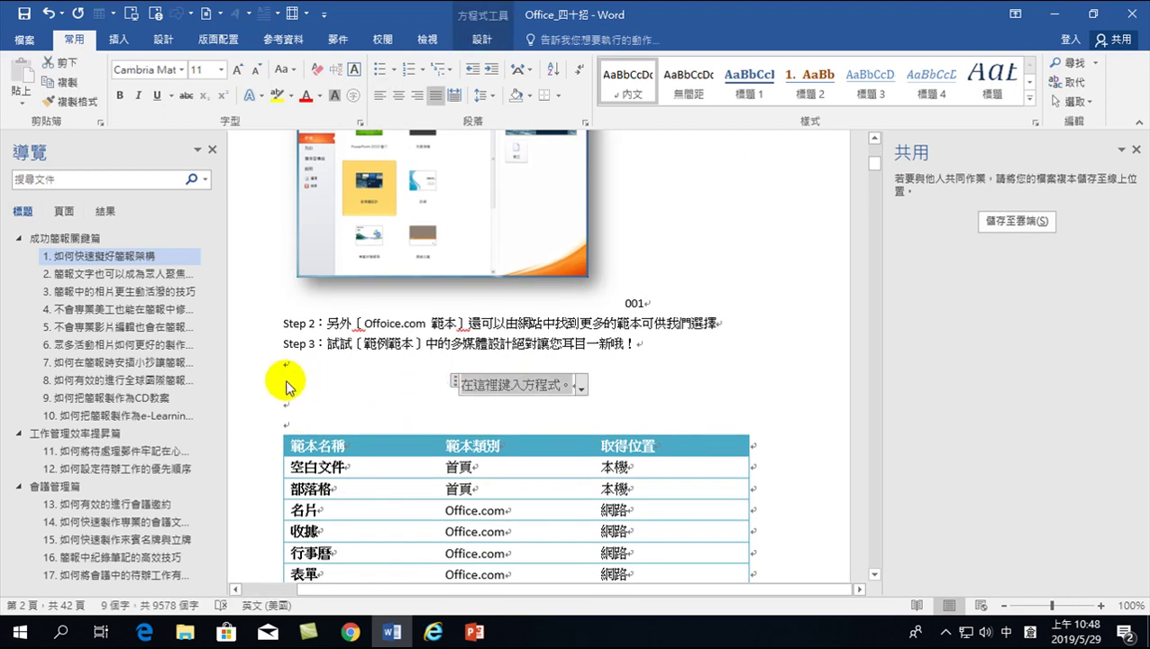
key("Delete")
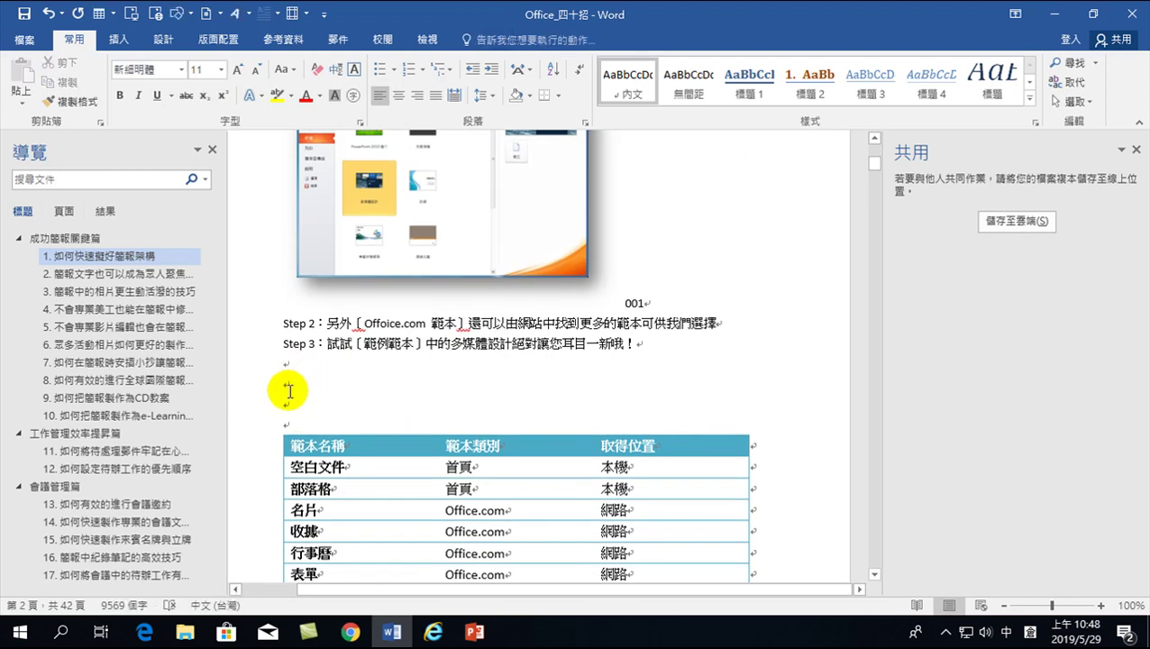
key("Return")
key("Return")
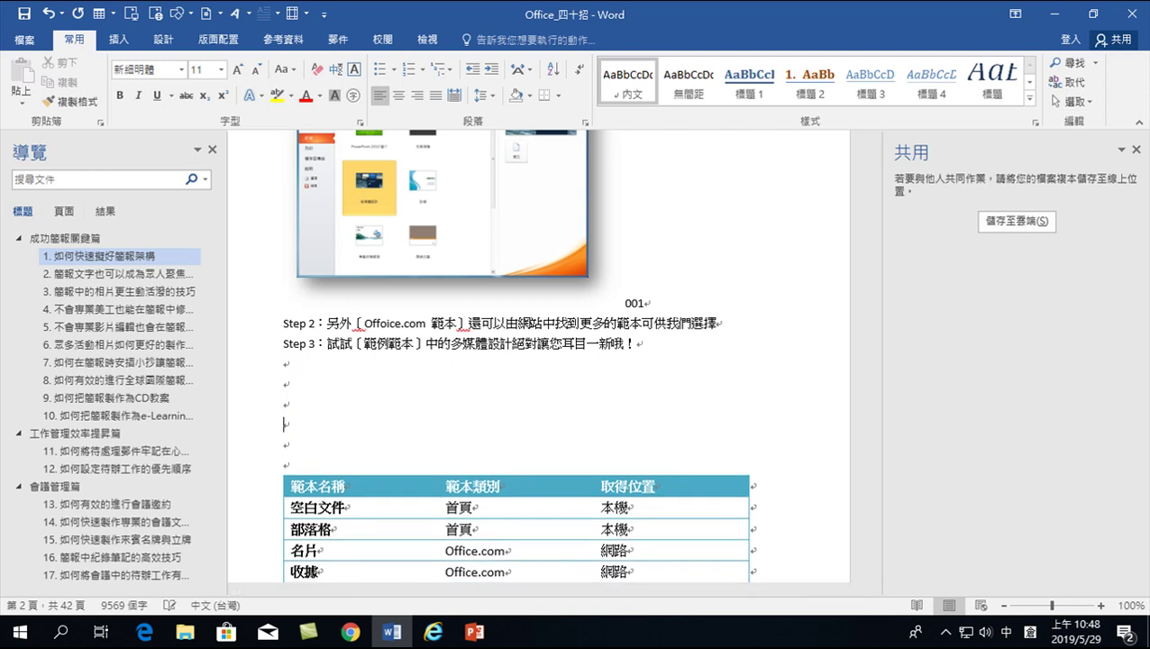
key("Return")
left_click(285, 403)
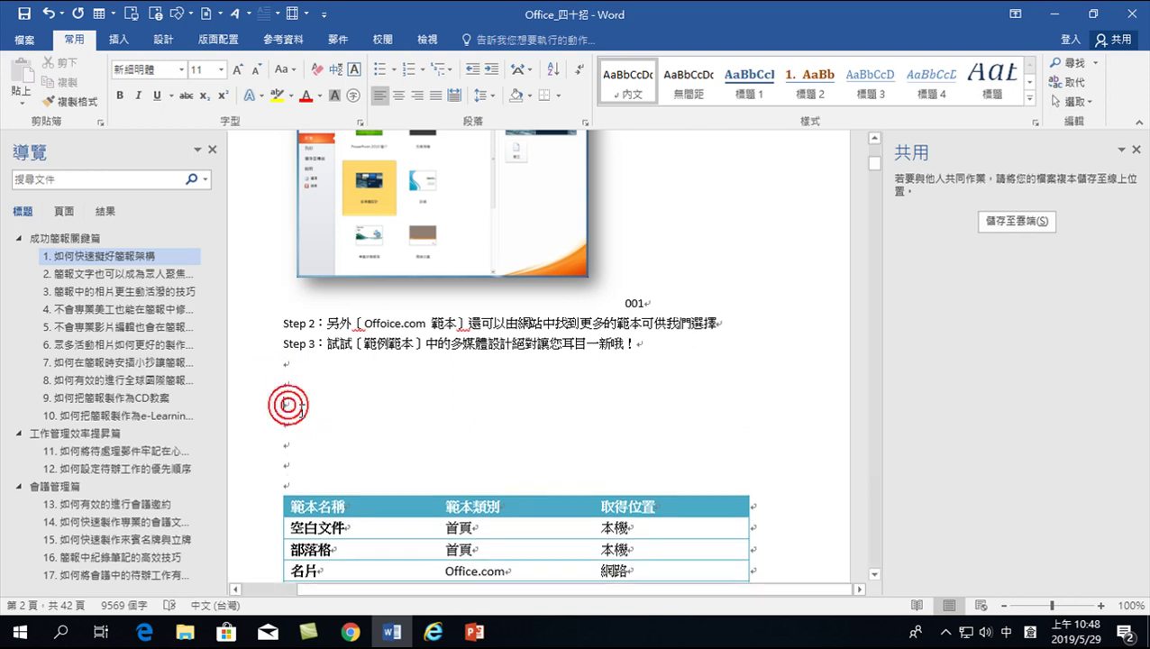
left_click(117, 40)
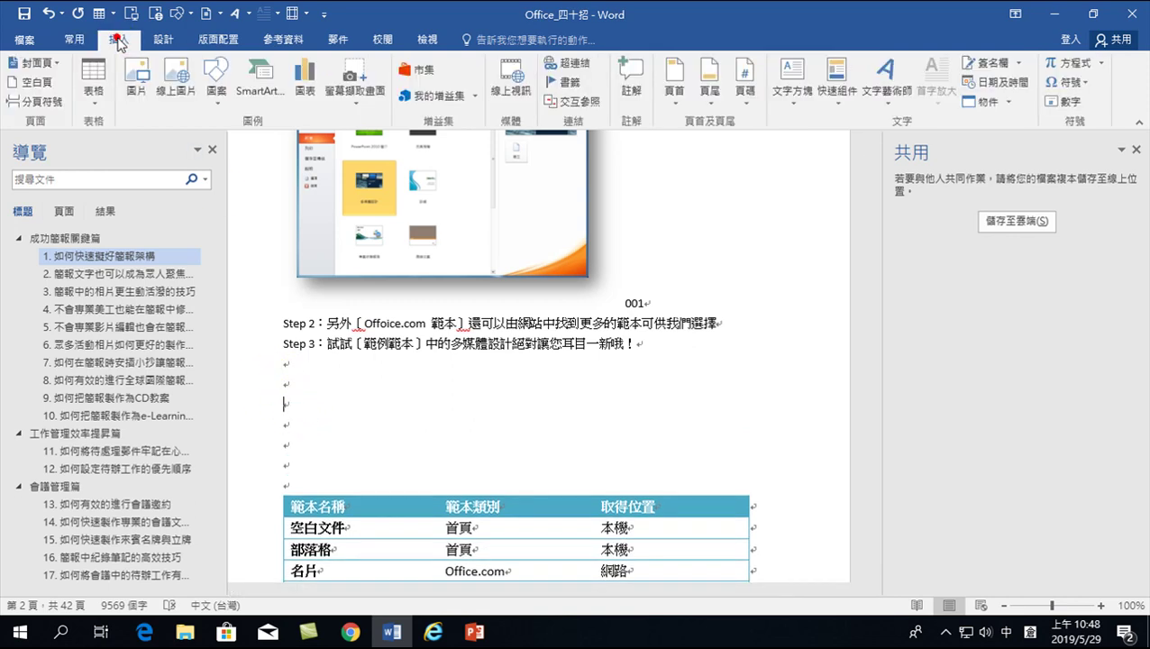
- Insert an empty equation below Step 3, browse the 大型運算子 gallery, and start 筆跡方程式 ink input
left_click(1073, 62)
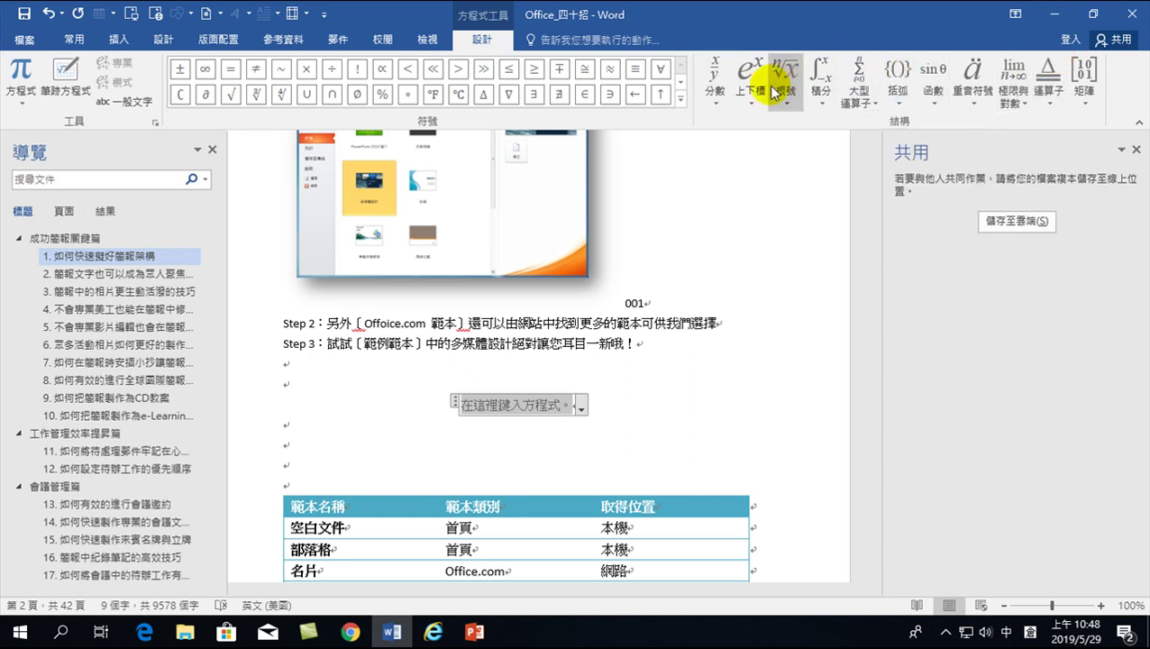
left_click(861, 84)
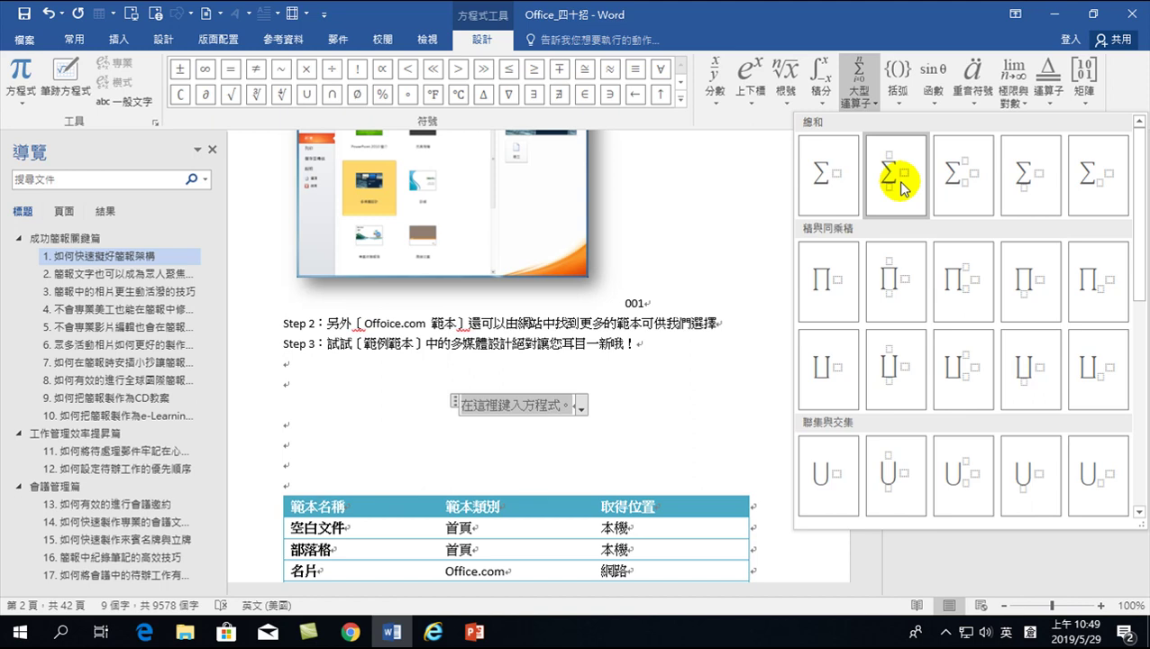
left_click(71, 96)
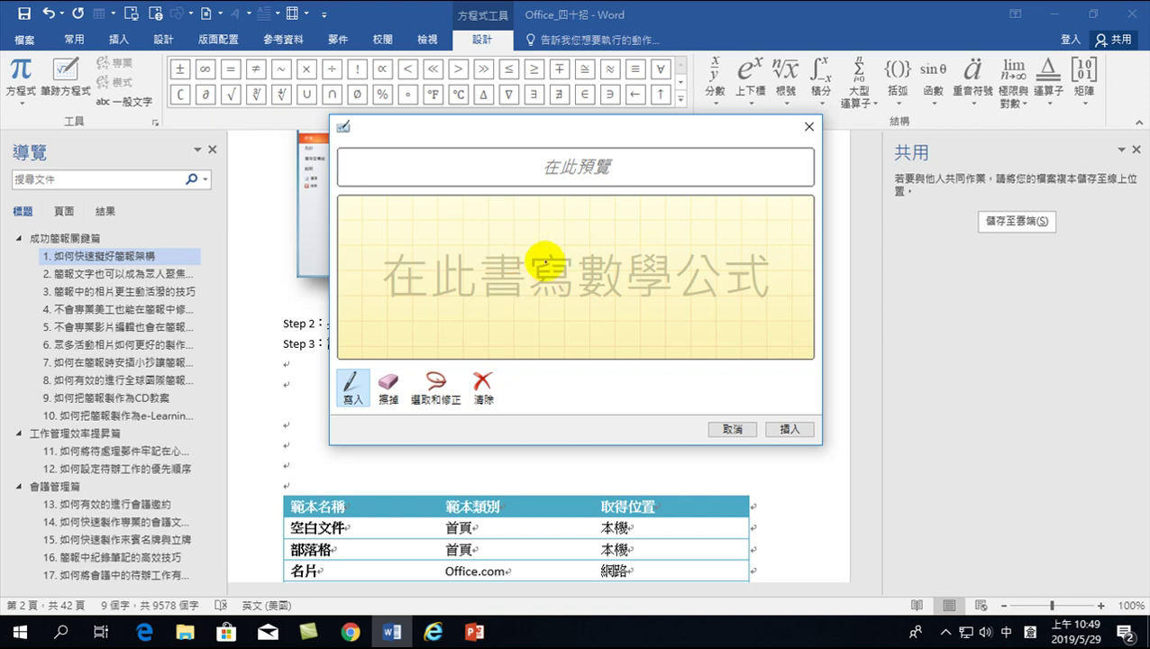
- Handwrite Σ with limits i=1 and n followed by k + Aₙ, and insert it below Step 3
mouse_move(510, 241)
left_mouse_down()
mouse_move(533, 243)
mouse_move(488, 287)
mouse_move(533, 301)
left_mouse_up()
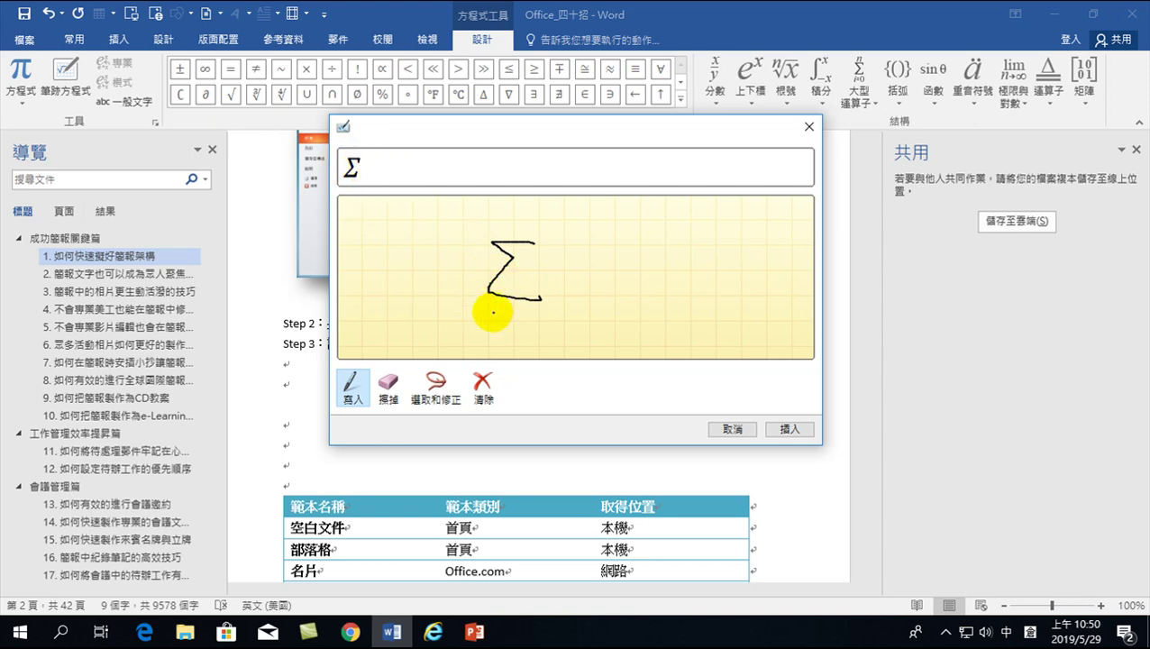
mouse_move(493, 331)
left_mouse_down()
mouse_move(497, 308)
mouse_move(534, 330)
left_mouse_up()
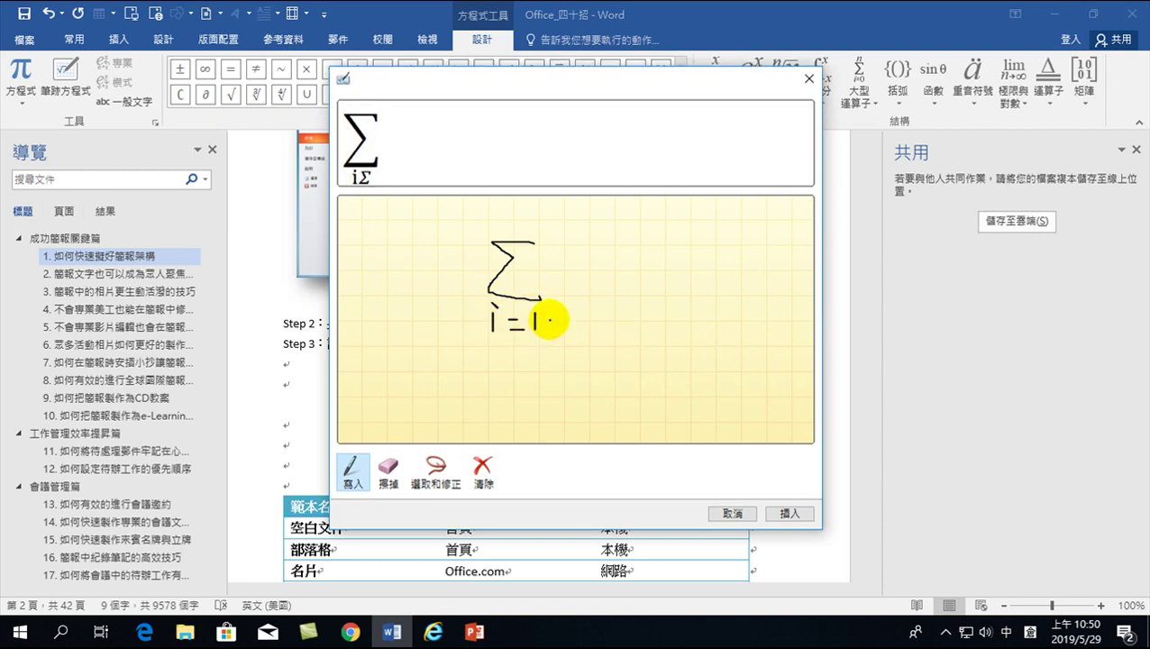
mouse_move(510, 215)
left_mouse_down()
mouse_move(510, 230)
mouse_move(527, 232)
left_mouse_up()
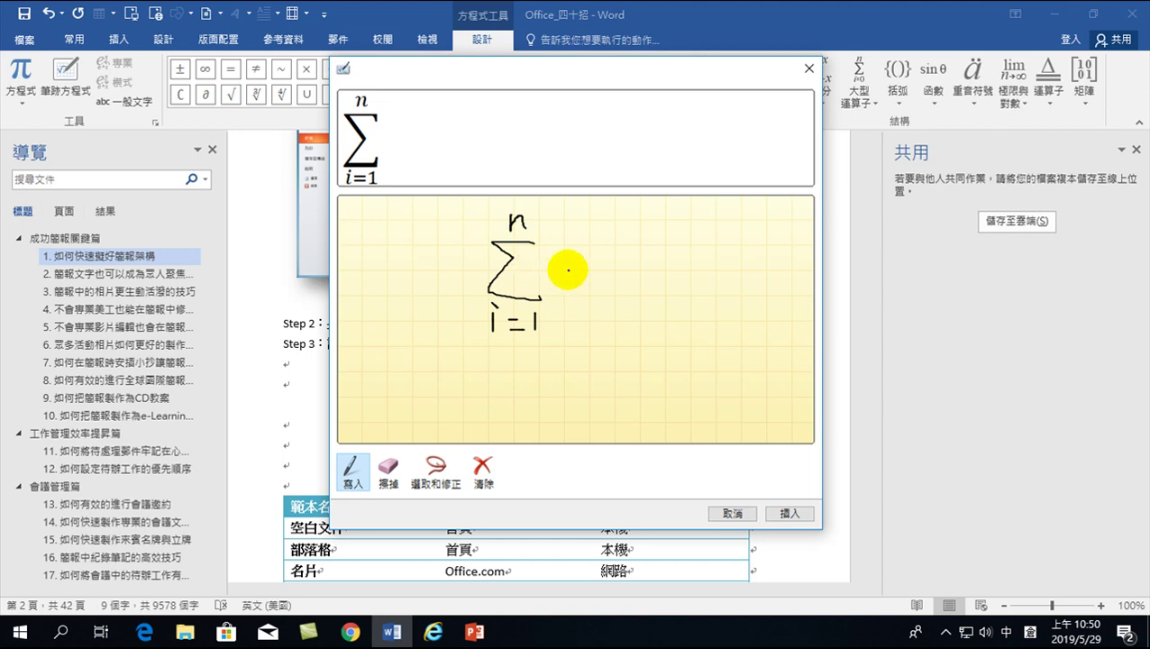
mouse_move(561, 257)
left_mouse_down()
mouse_move(561, 296)
mouse_move(583, 272)
mouse_move(581, 295)
mouse_move(620, 274)
mouse_move(609, 288)
left_mouse_up()
left_click_drag(646, 241, 624, 305)
mouse_move(647, 242)
left_mouse_down()
mouse_move(667, 296)
mouse_move(633, 278)
mouse_move(689, 298)
left_mouse_up()
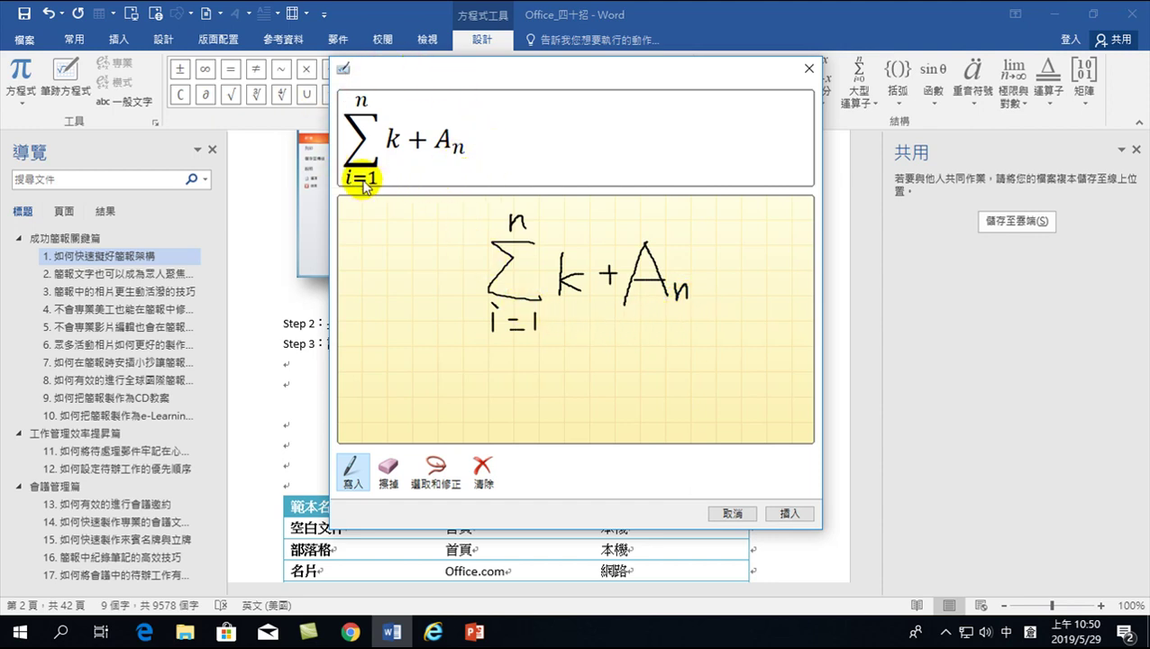
left_click(789, 513)
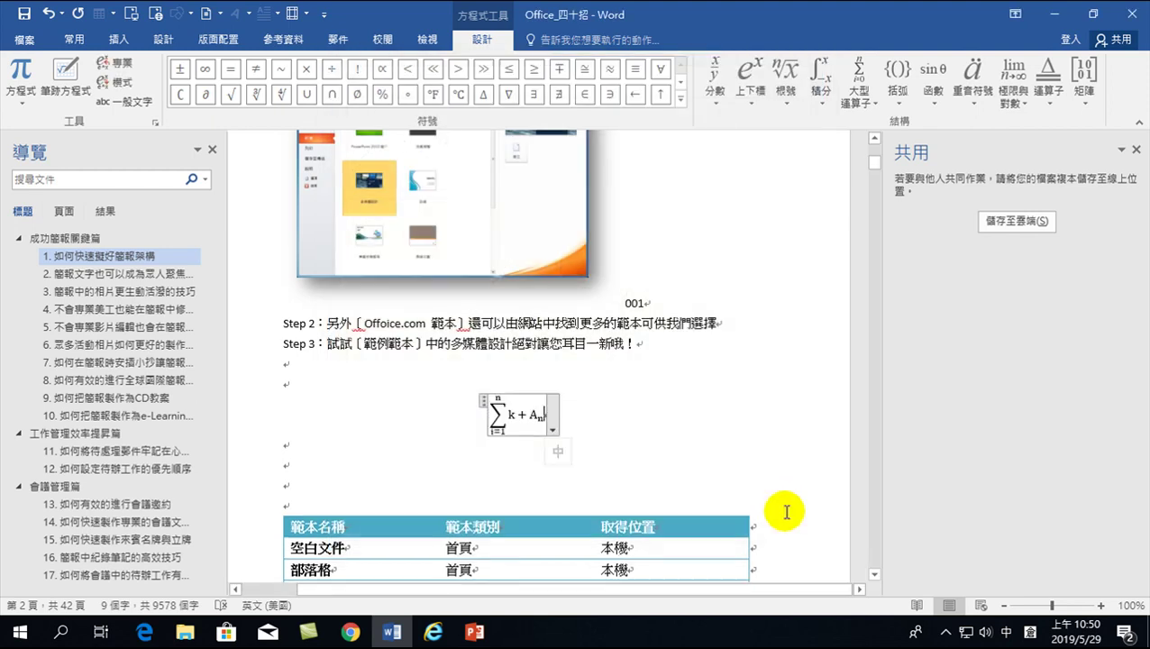
- Place the cursor on the blank line above the template table and insert another empty equation
left_click(590, 429)
left_click(685, 330)
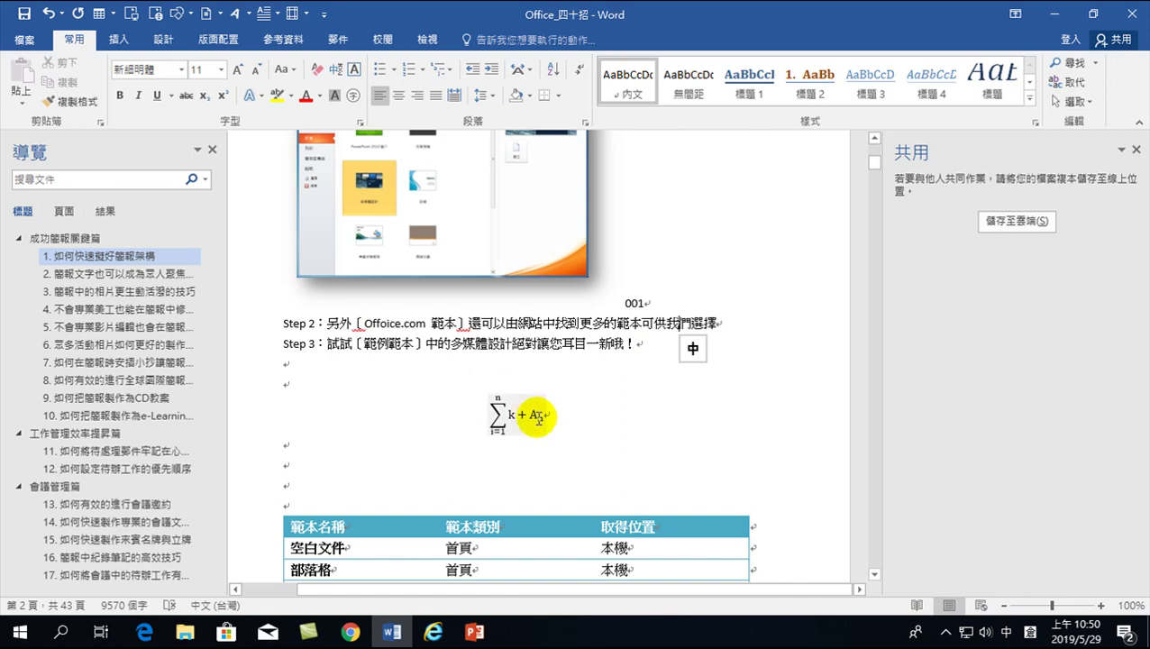
left_click(311, 477)
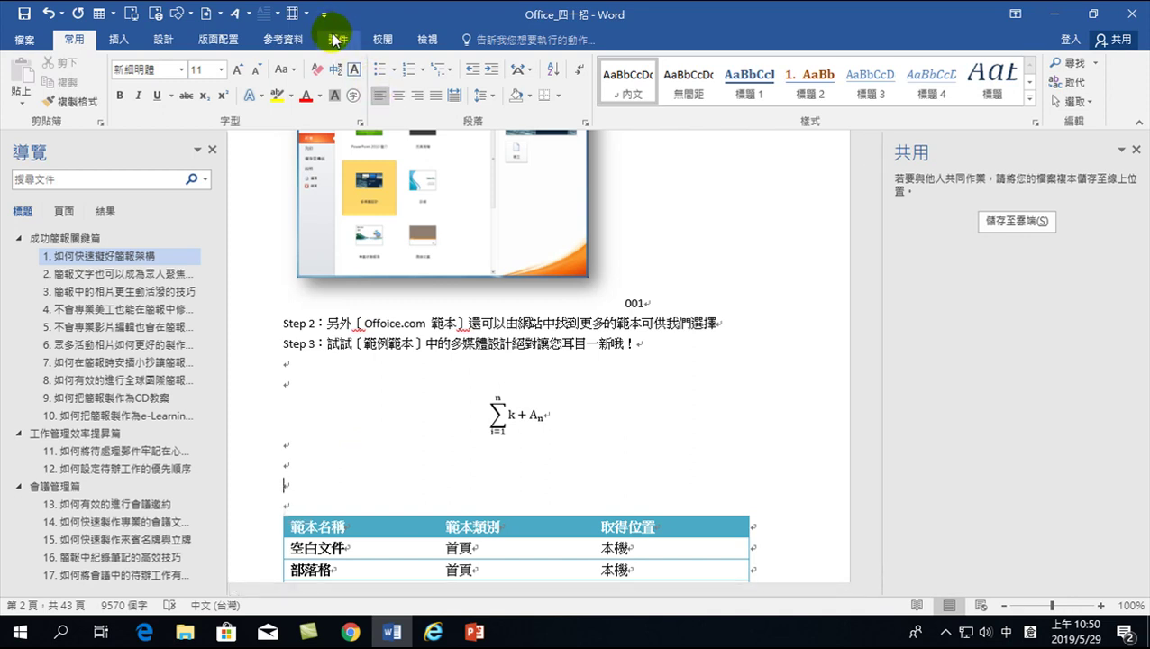
left_click(117, 39)
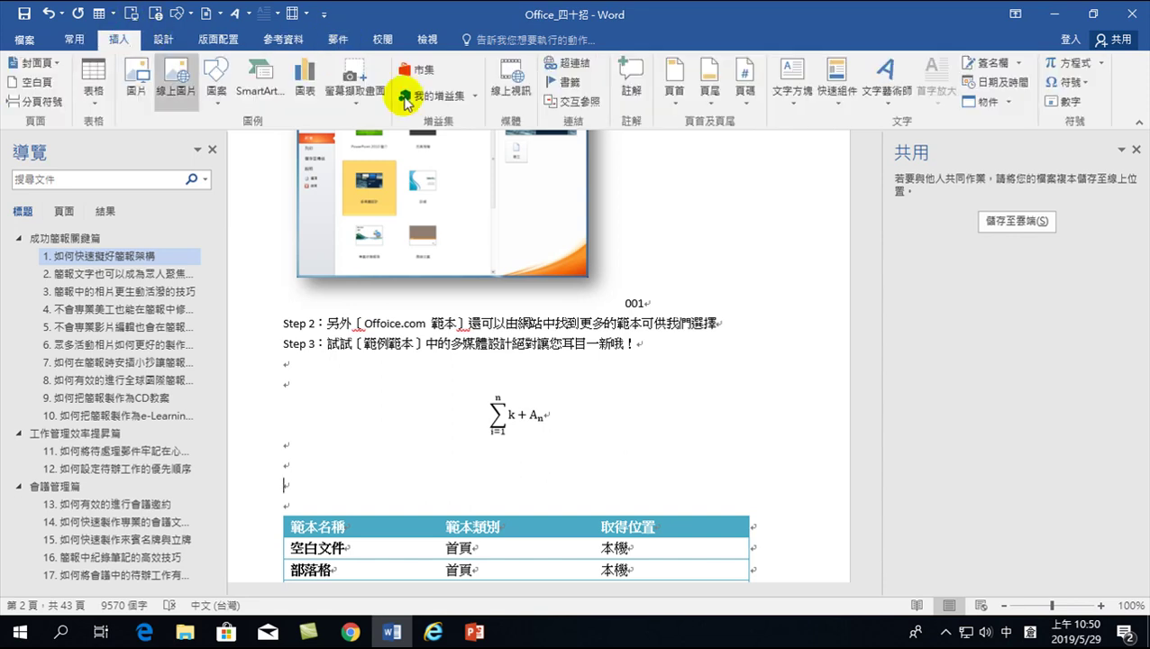
left_click(1072, 66)
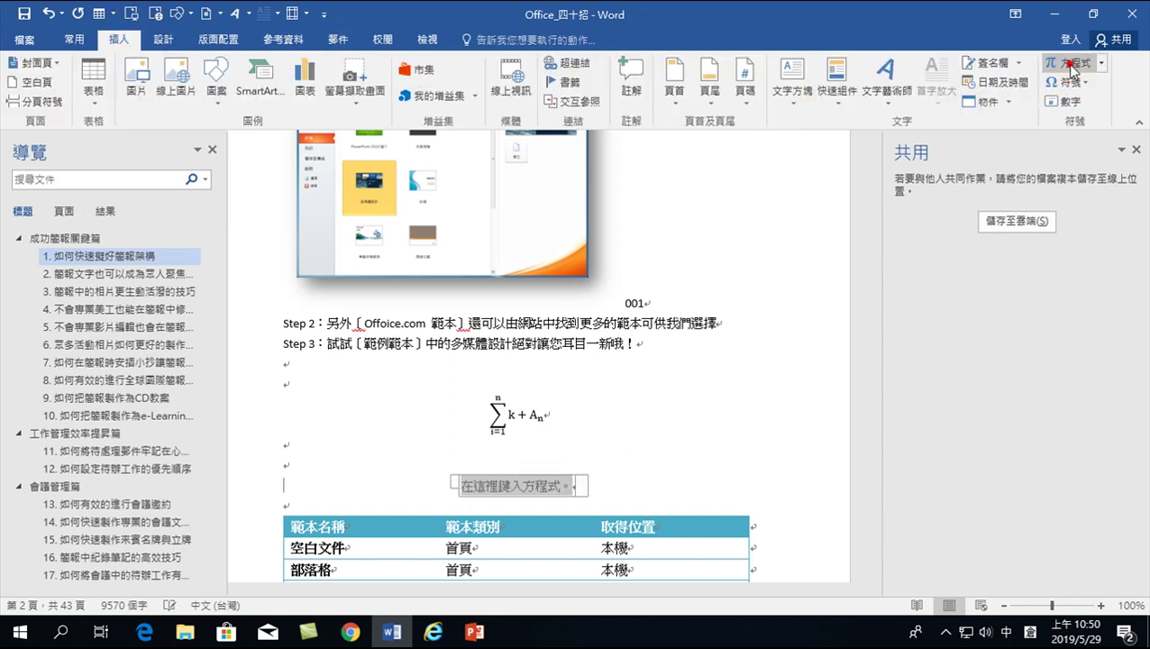
- Handwrite the second summation with limits i=1 to n and the k + A_n term on the ink pad
left_click(83, 79)
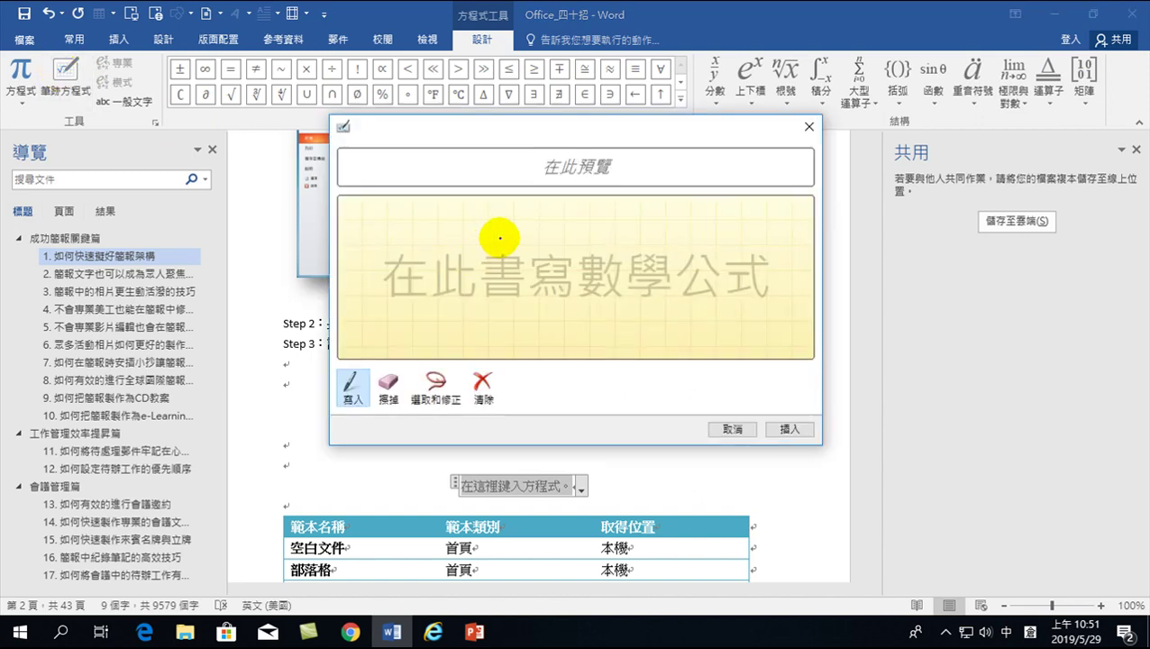
mouse_move(501, 239)
left_mouse_down()
mouse_move(487, 293)
mouse_move(498, 281)
left_mouse_up()
mouse_move(446, 316)
left_mouse_down()
mouse_move(444, 333)
mouse_move(455, 324)
mouse_move(493, 335)
left_mouse_up()
left_click(447, 309)
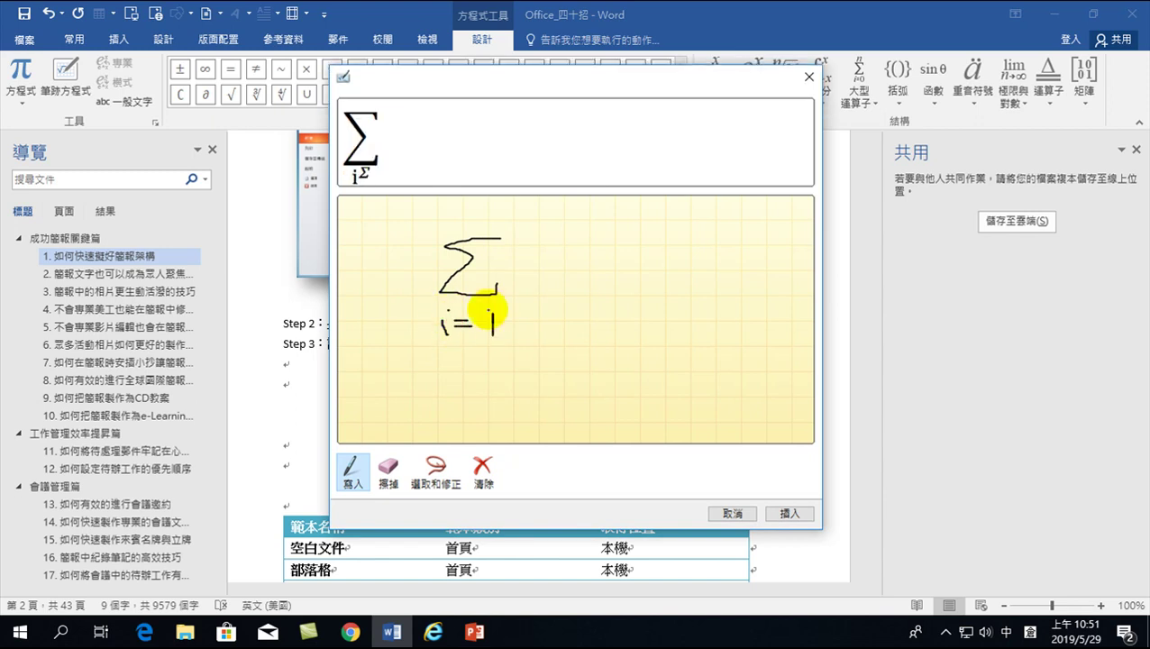
mouse_move(472, 232)
left_mouse_down()
mouse_move(487, 215)
mouse_move(527, 291)
mouse_move(573, 271)
mouse_move(567, 278)
mouse_move(601, 225)
mouse_move(622, 291)
mouse_move(605, 274)
mouse_move(642, 295)
left_mouse_up()
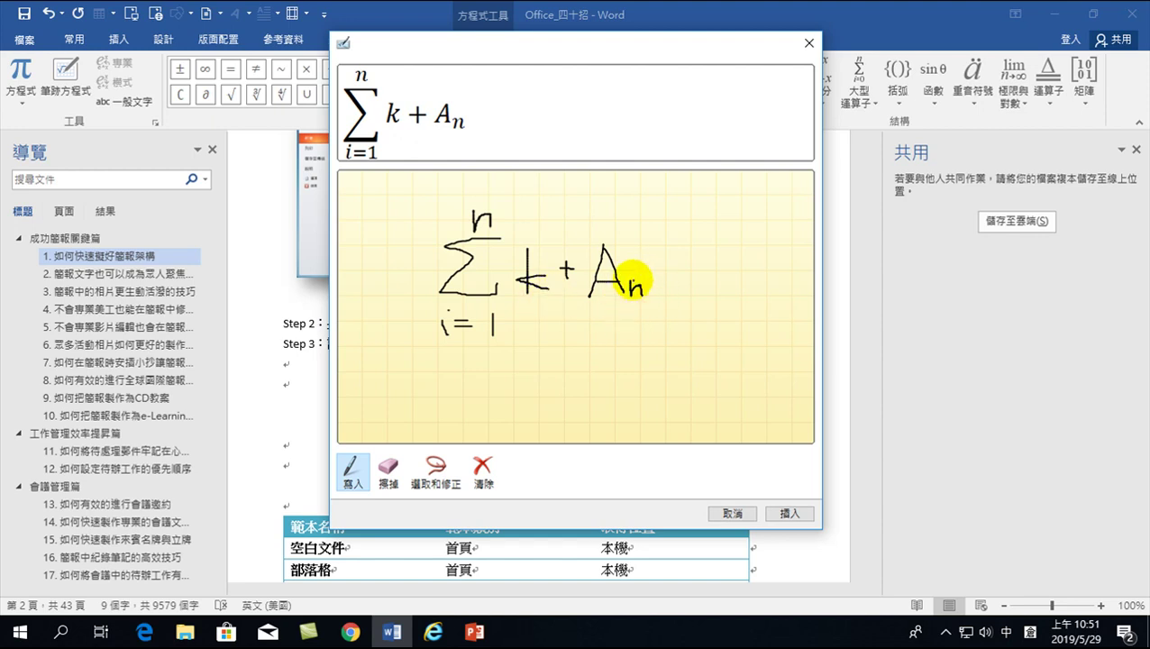
- Erase the misrecognised A and its subscript n, then redraw the A after the plus sign
left_click(390, 468)
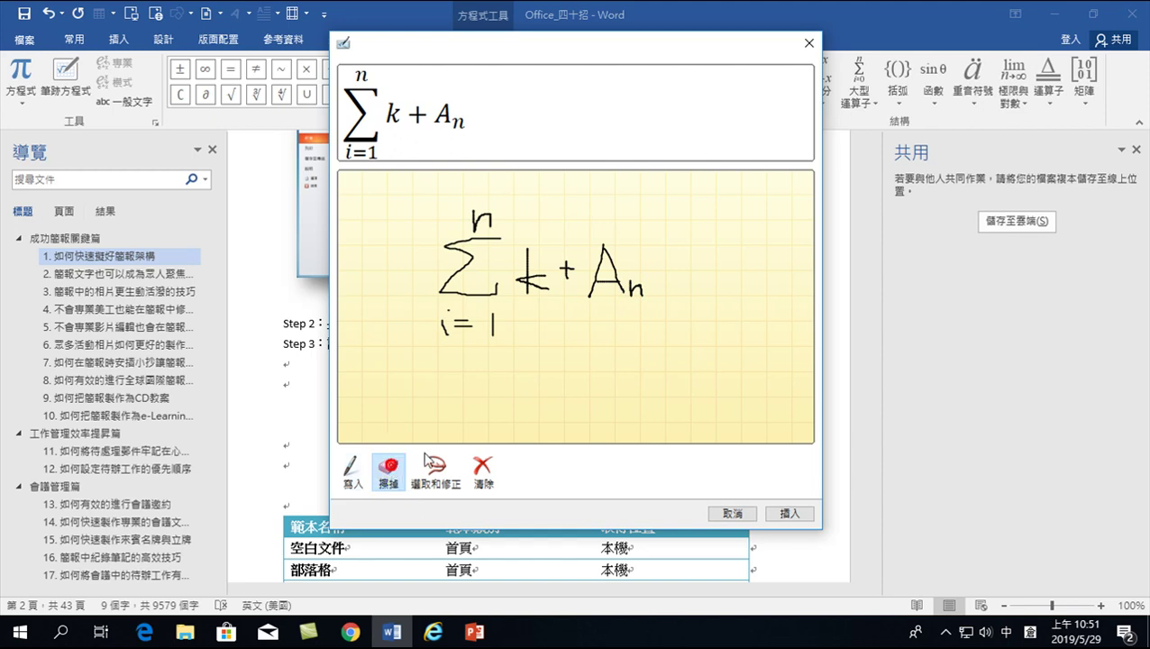
left_click(640, 288)
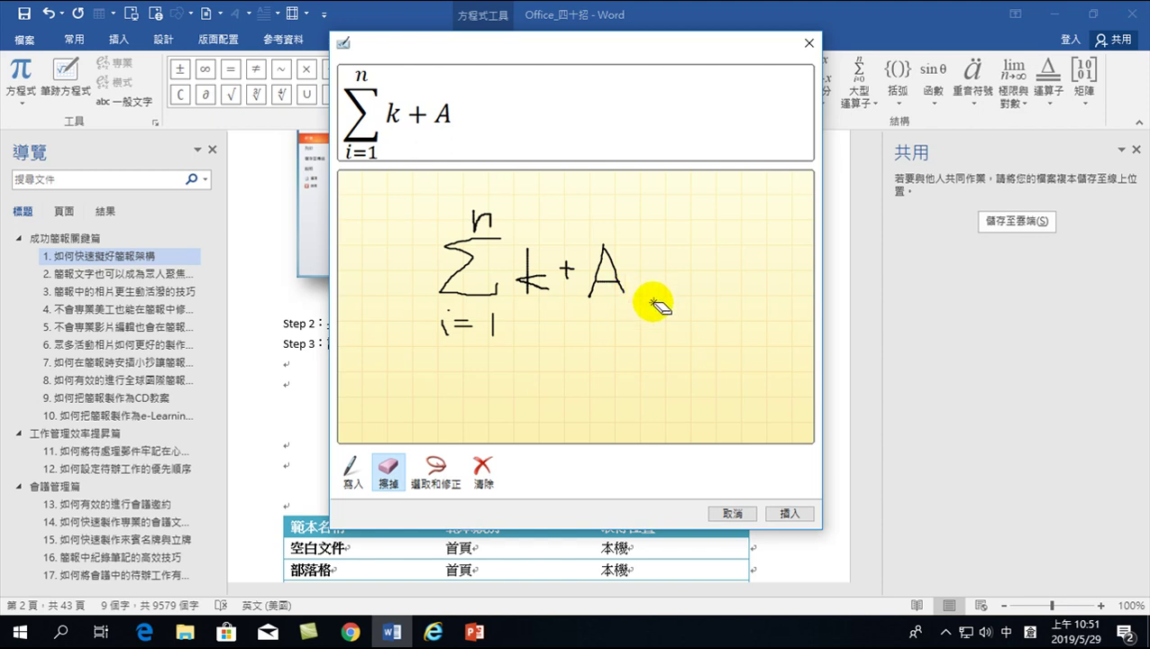
left_click(595, 273)
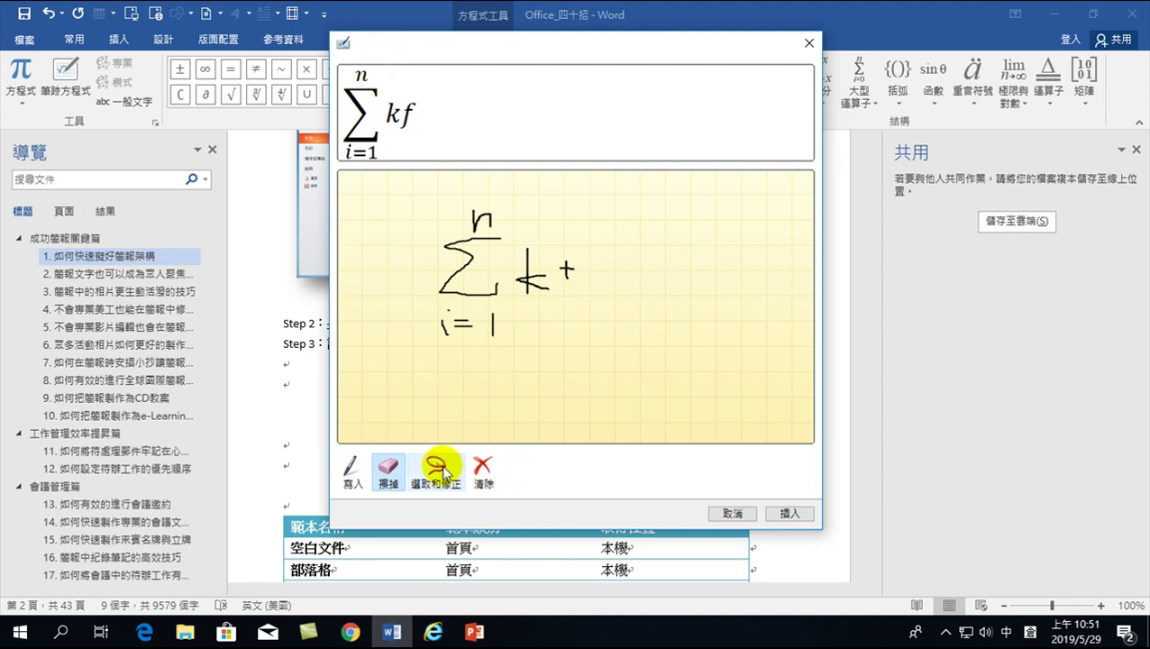
left_click(365, 470)
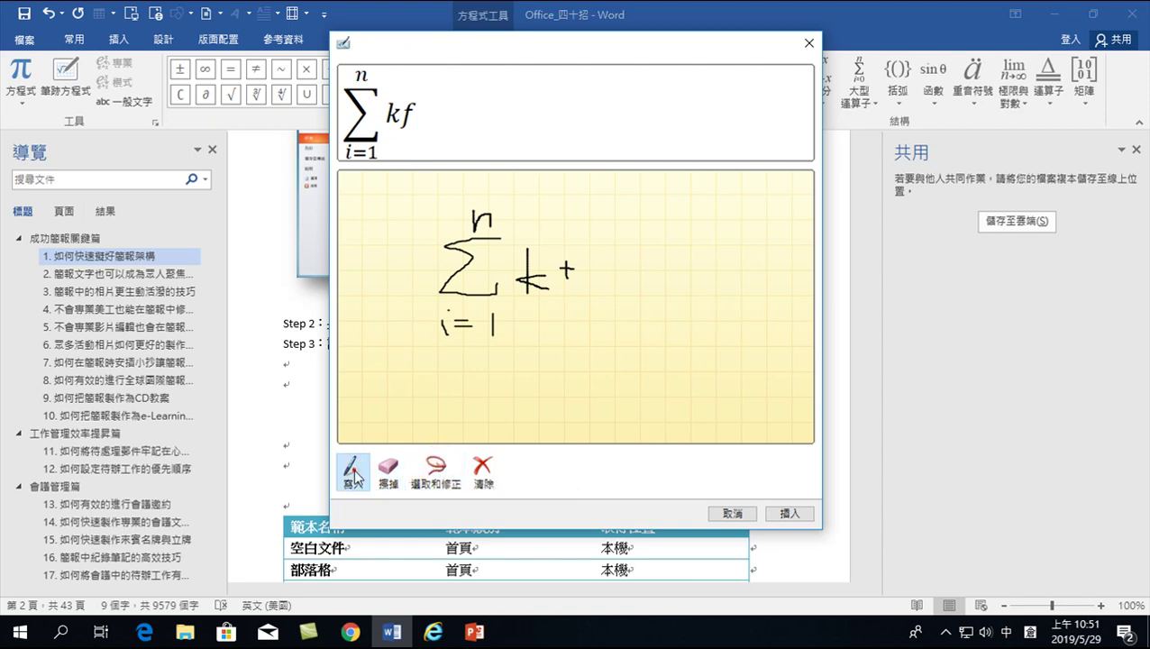
left_click_drag(603, 246, 585, 298)
mouse_move(602, 244)
left_mouse_down()
mouse_move(625, 290)
mouse_move(652, 299)
left_mouse_up()
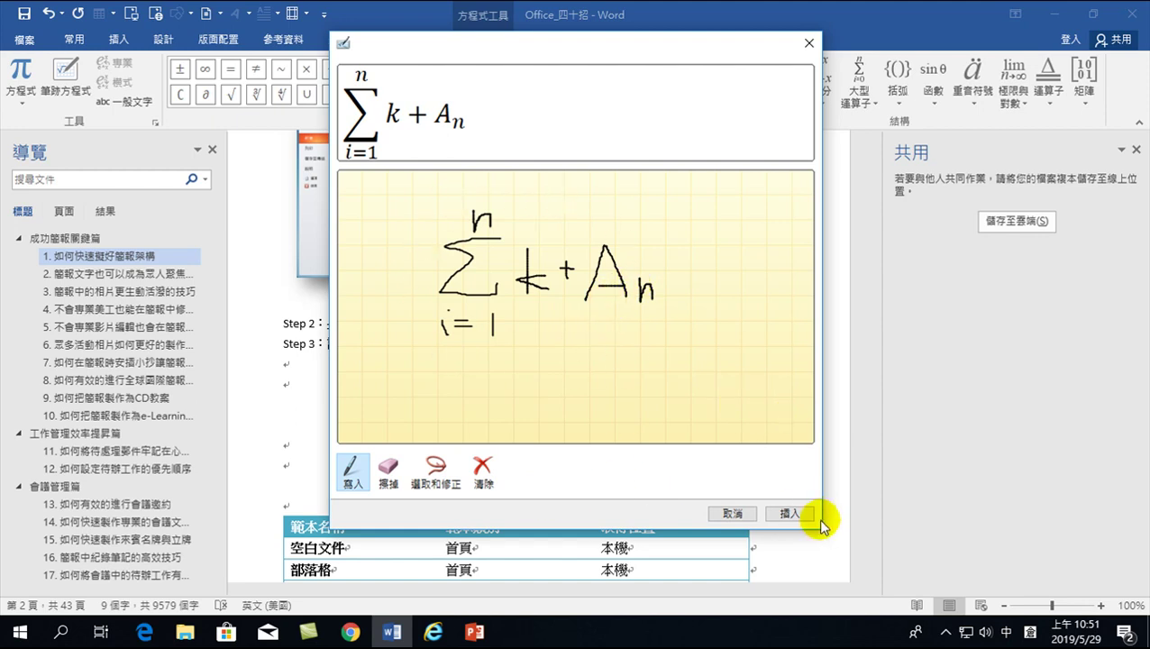
- Insert the inked ∑ k + A_n equation below the first one and return to the top of page 1
left_click(793, 513)
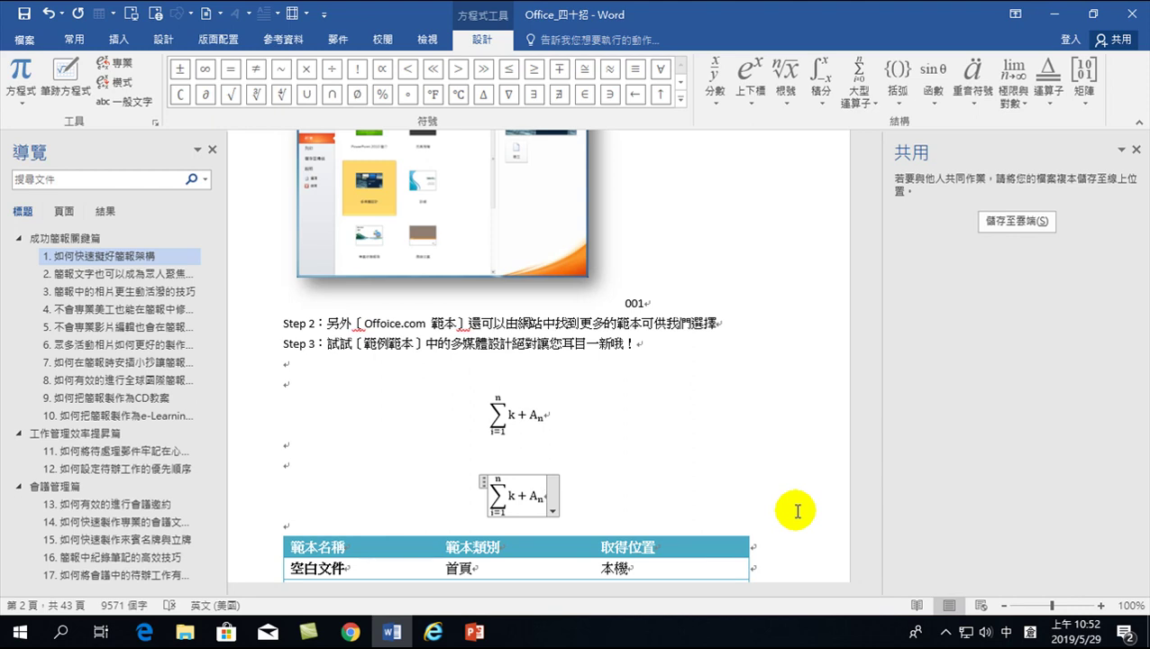
left_click(607, 485)
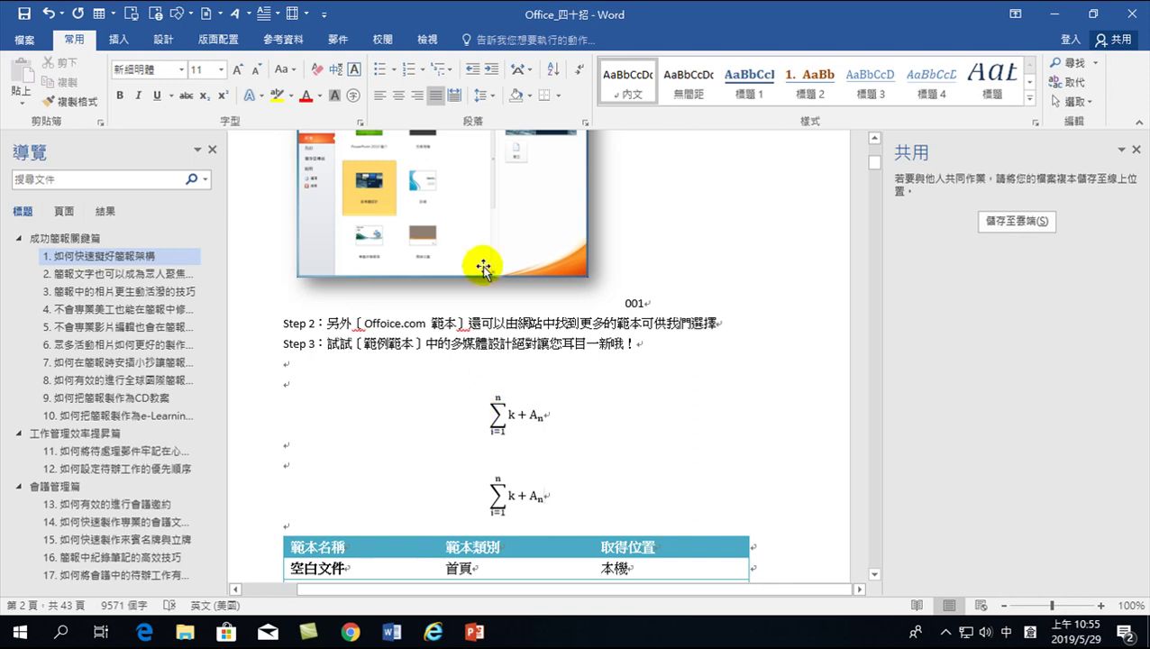
scroll(406, 274, "up", 5)
scroll(409, 280, "up", 5)
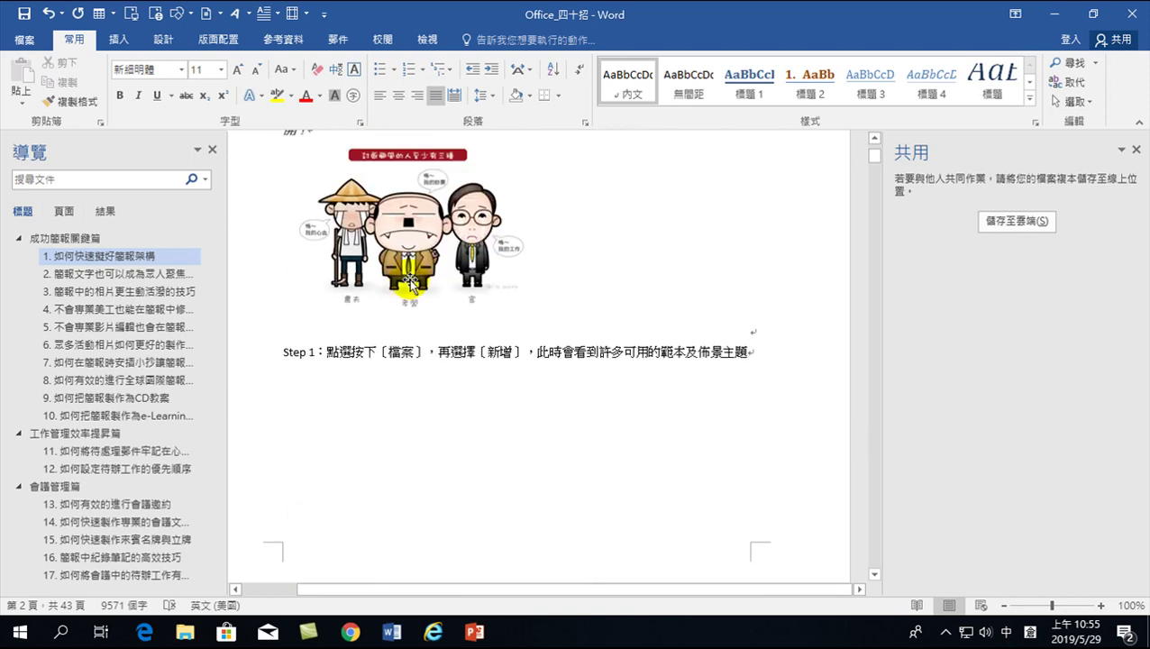
scroll(415, 275, "up", 5)
scroll(421, 272, "up", 5)
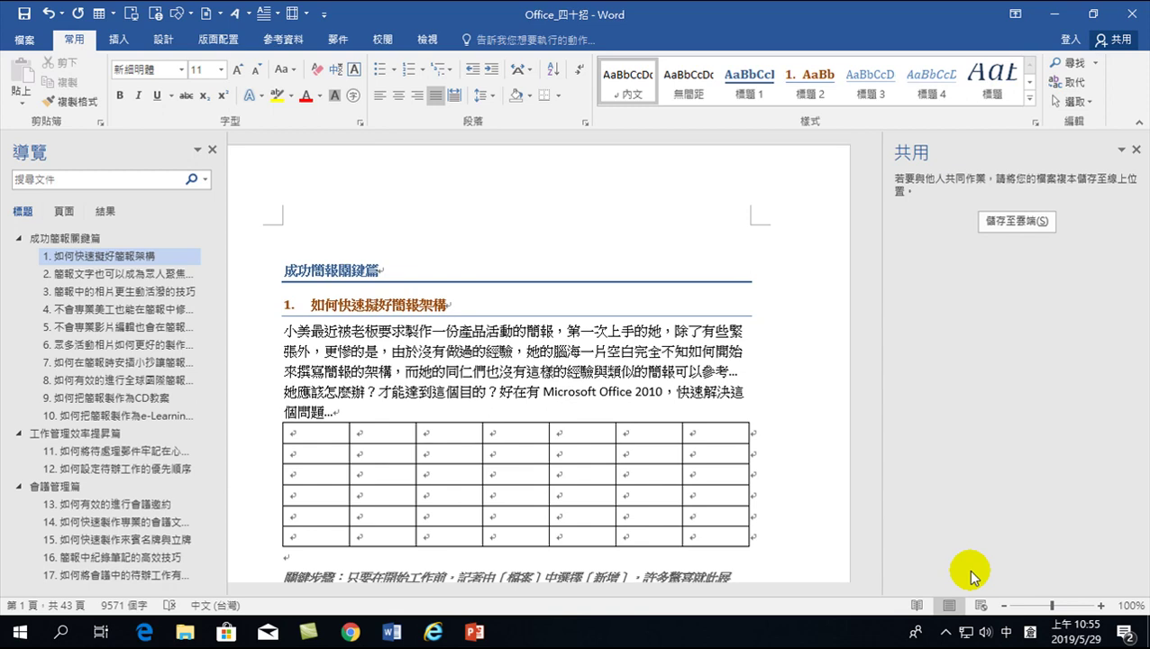
- Set the Office Theme under File > Account to 深灰色 (Dark Gray) and return to the document
left_click(25, 39)
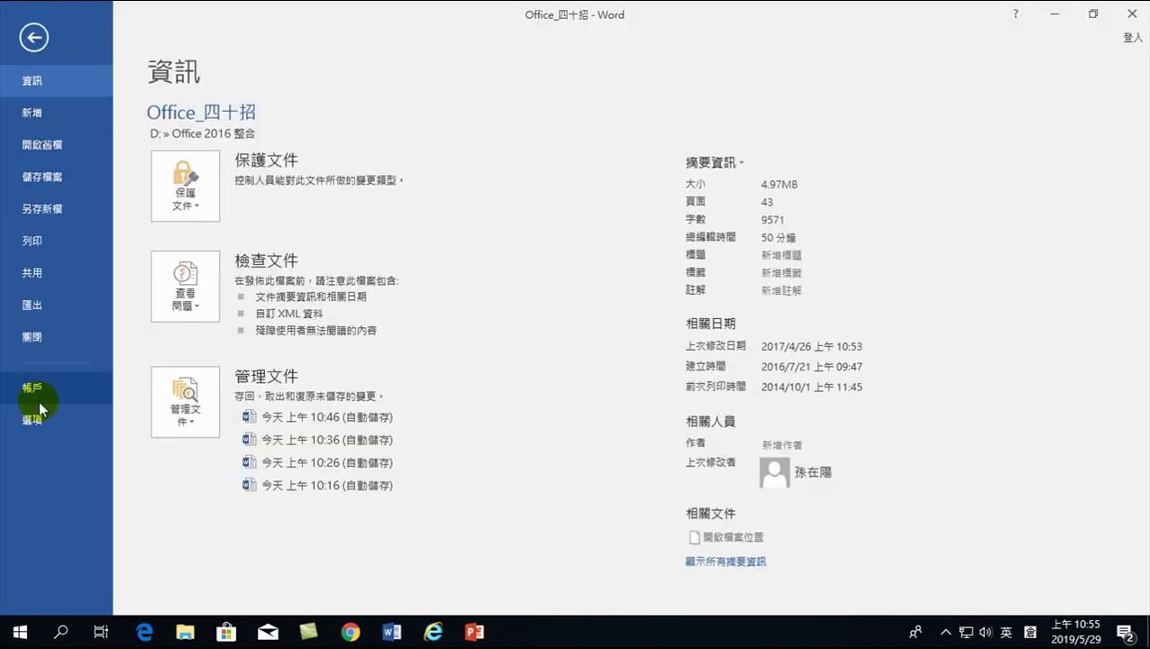
left_click(37, 389)
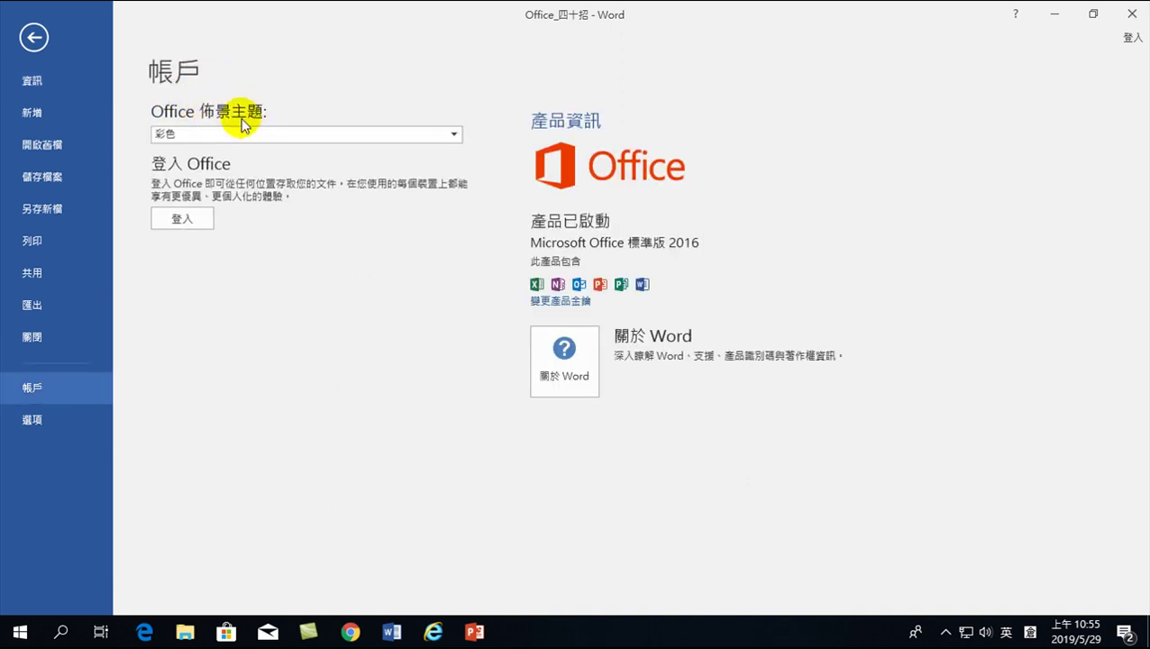
left_click(243, 133)
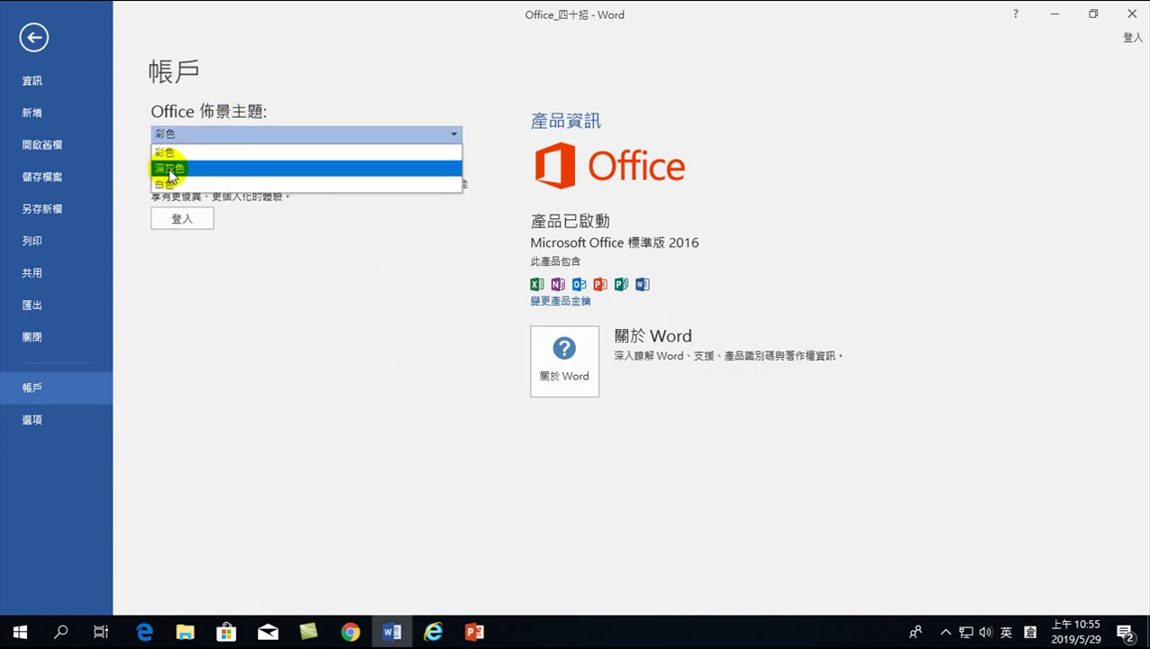
left_click(169, 173)
left_click(29, 39)
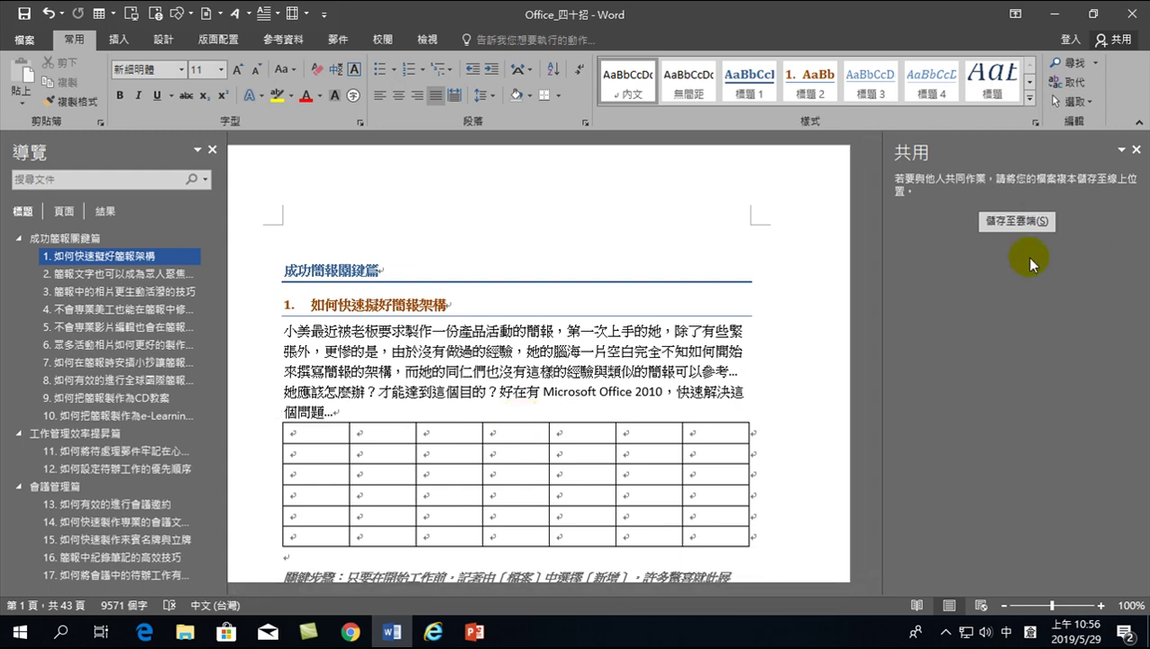
- Close the 共用 (Share) pane on the right of the window
left_click(1136, 151)
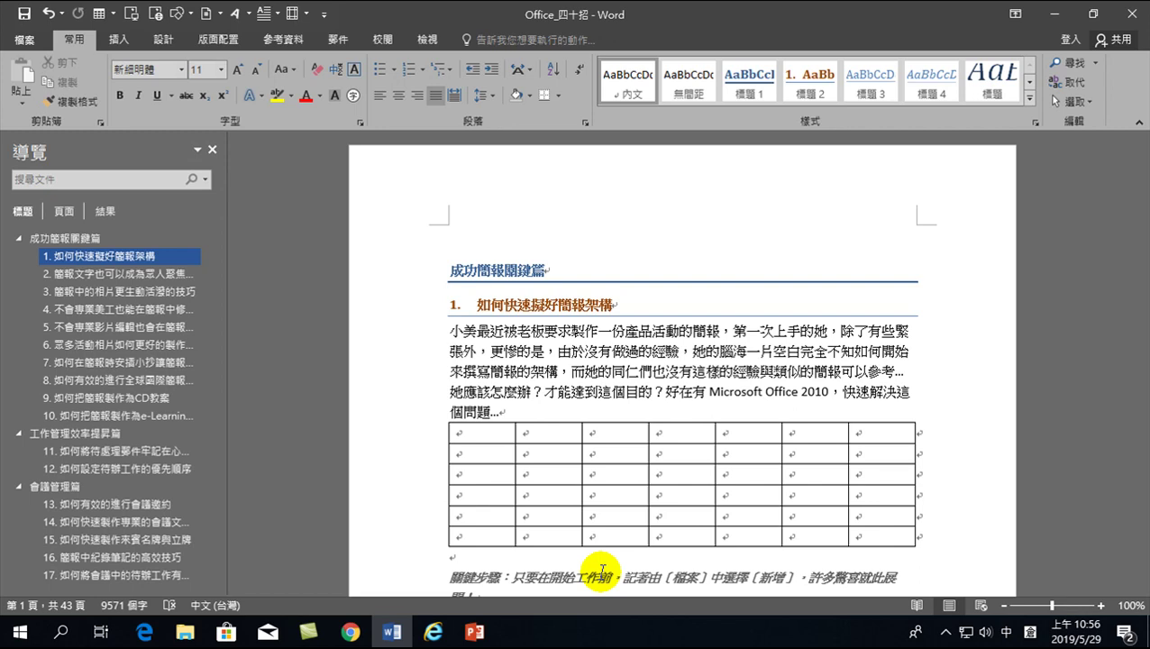
- Switch the Office Theme under File > Account to 白色 (White) and return to the document
left_click(24, 40)
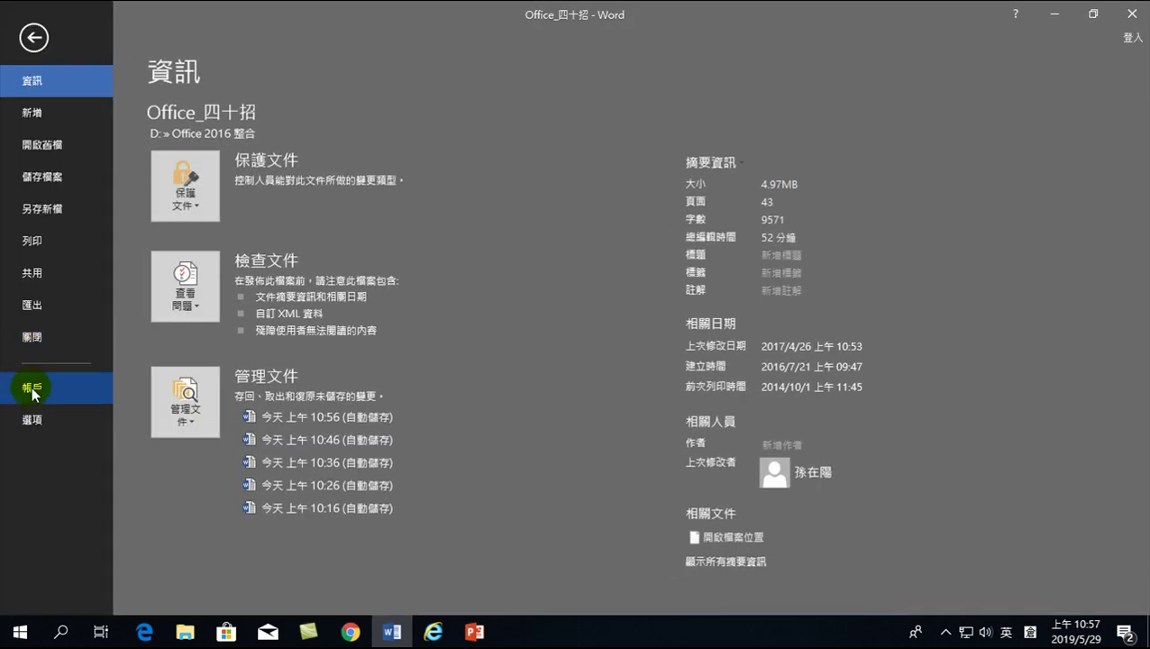
left_click(34, 394)
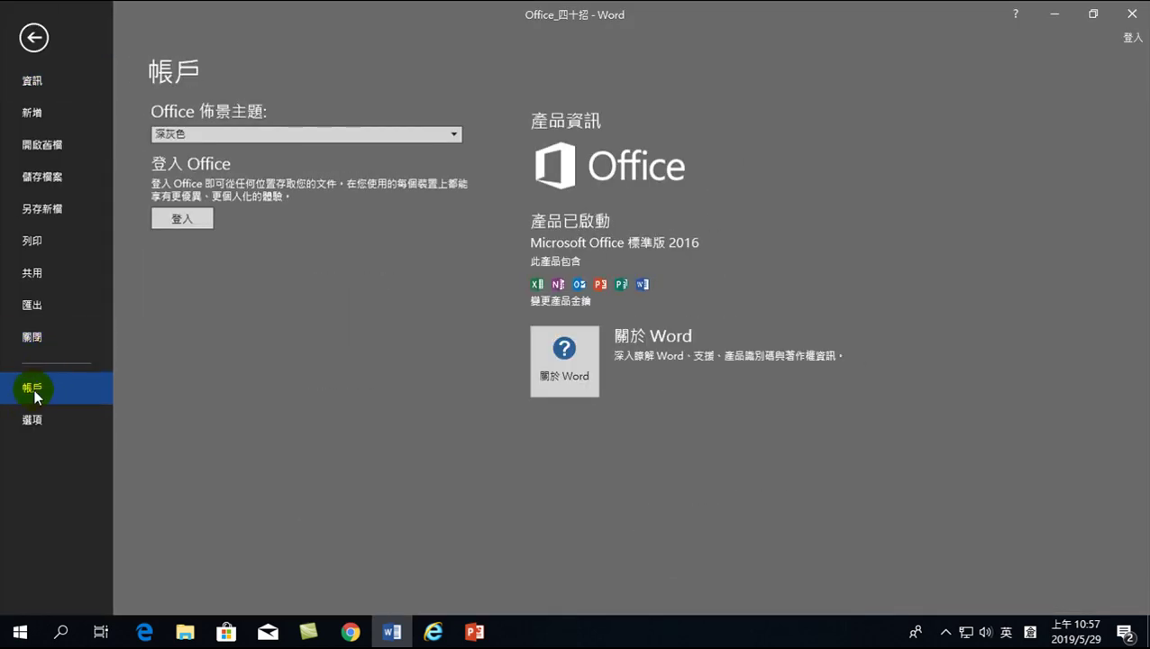
left_click(285, 132)
left_click(183, 187)
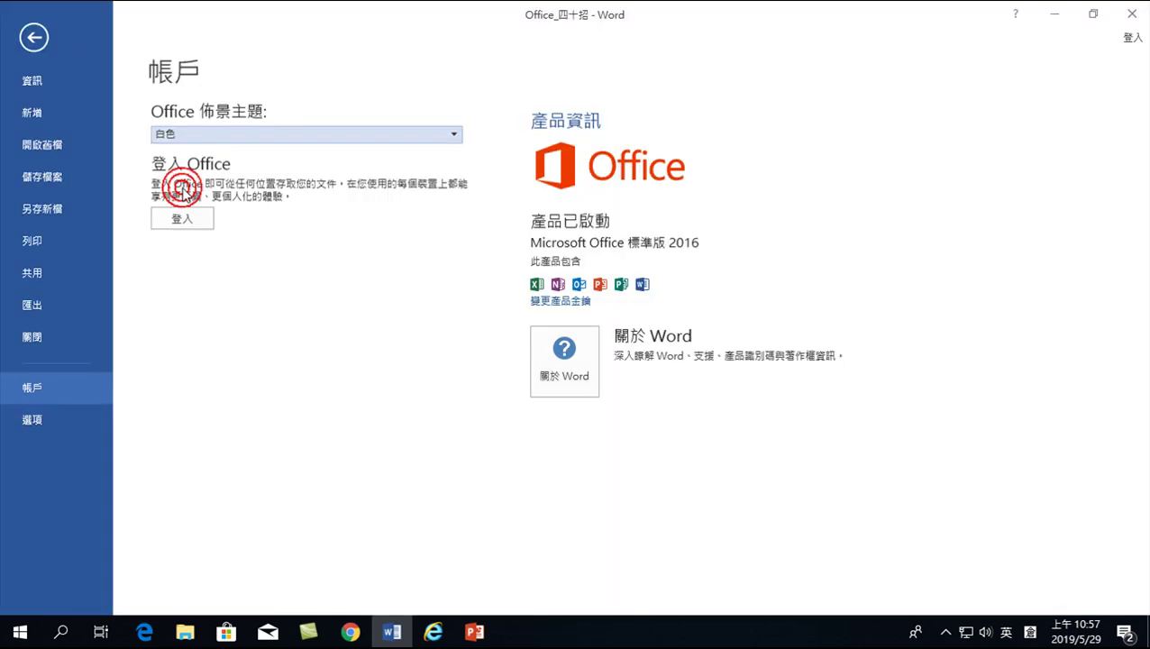
left_click(33, 37)
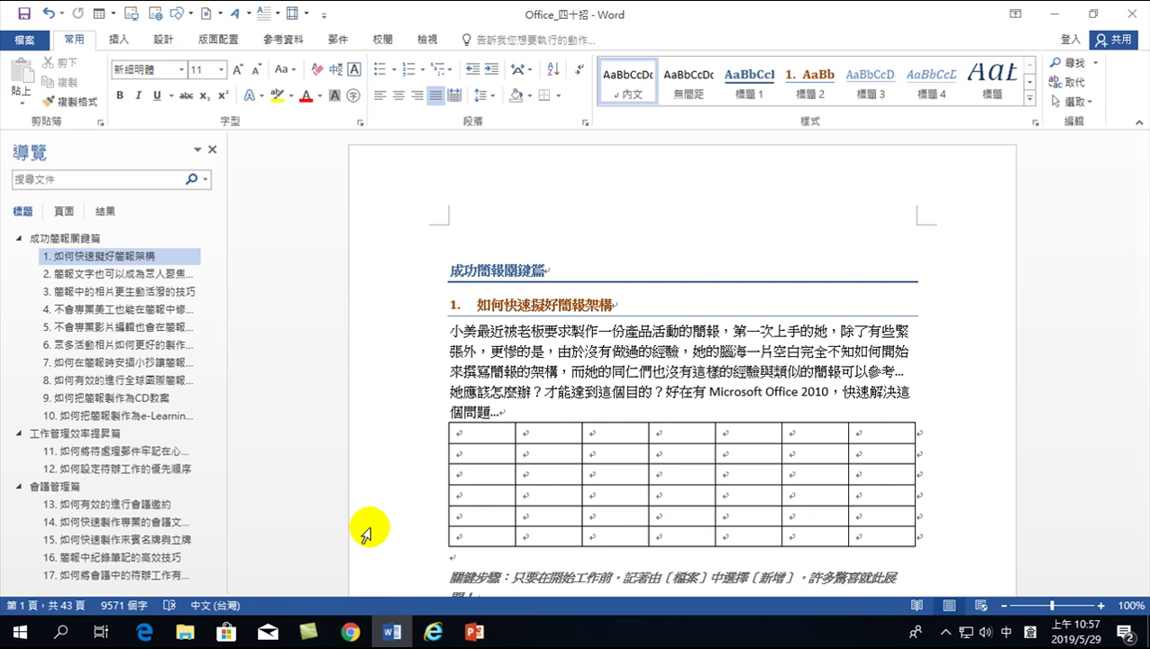
- Restore the 彩色 (Colorful) Office Theme under File > Account and return to the document
left_click(18, 41)
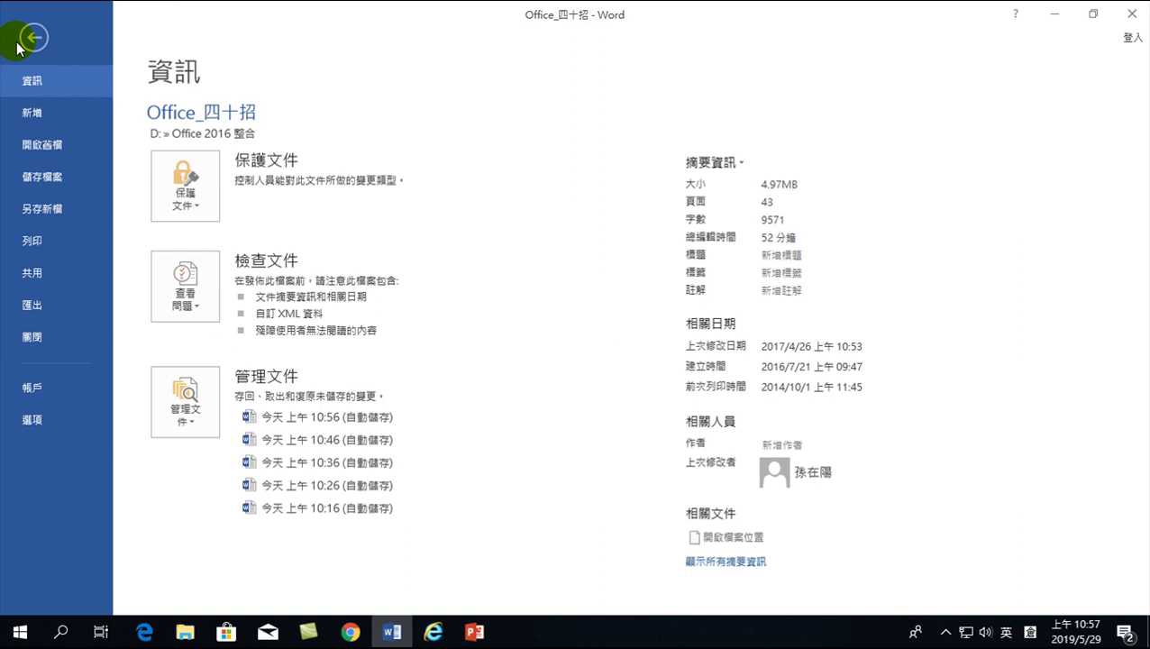
left_click(35, 389)
left_click(247, 134)
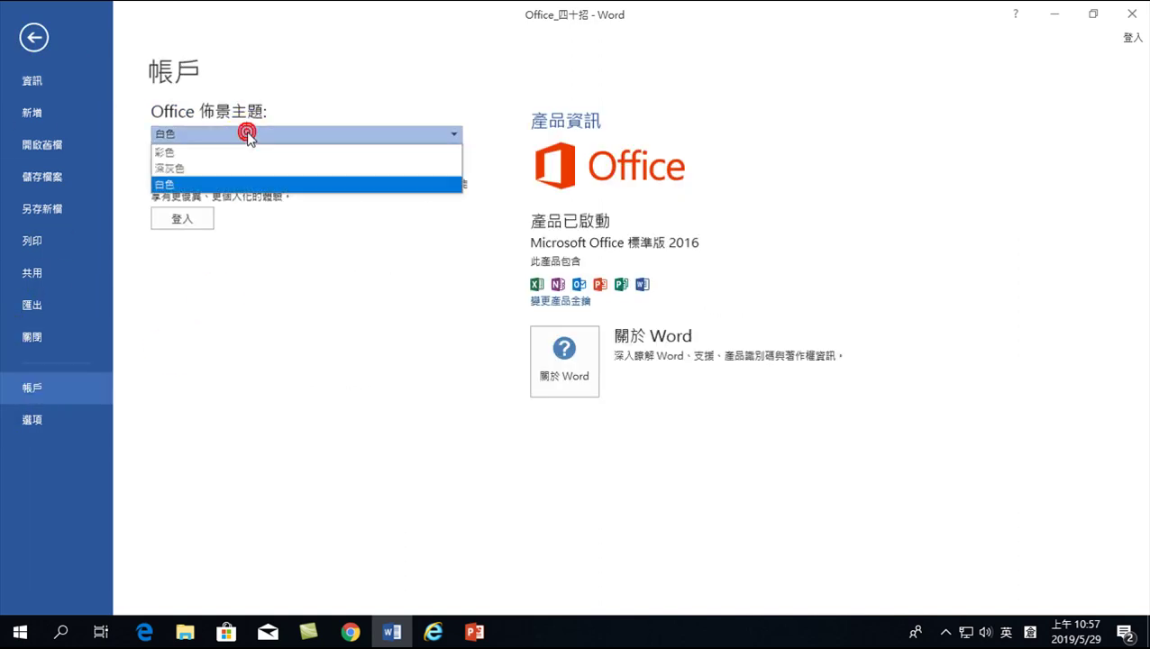
left_click(166, 152)
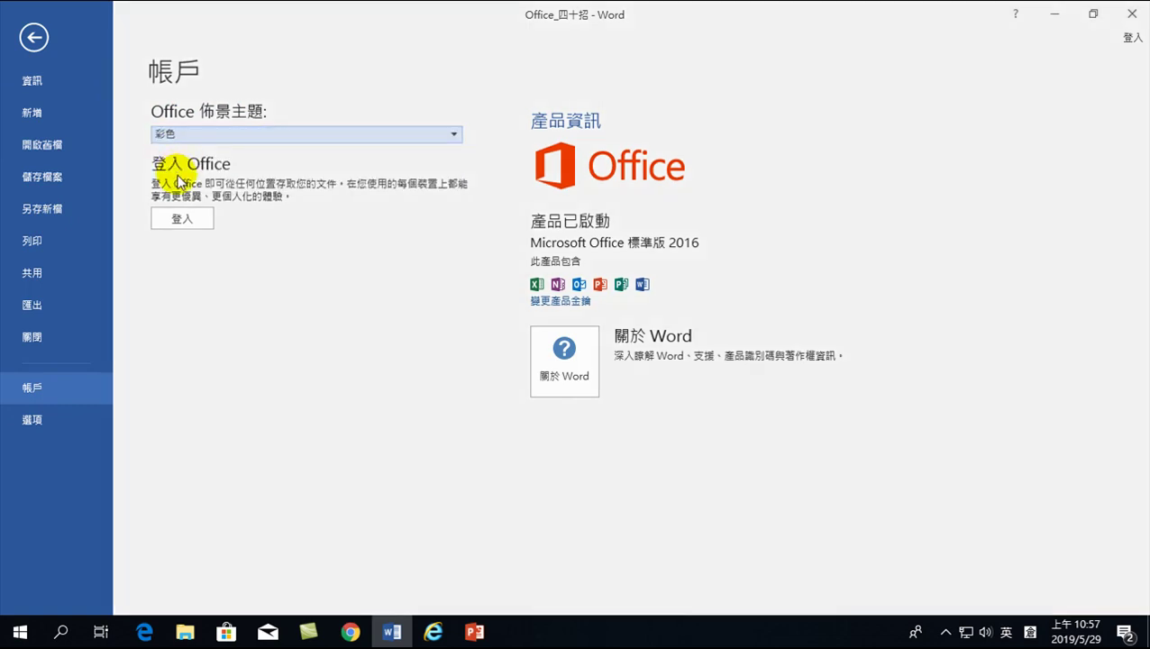
left_click(32, 41)
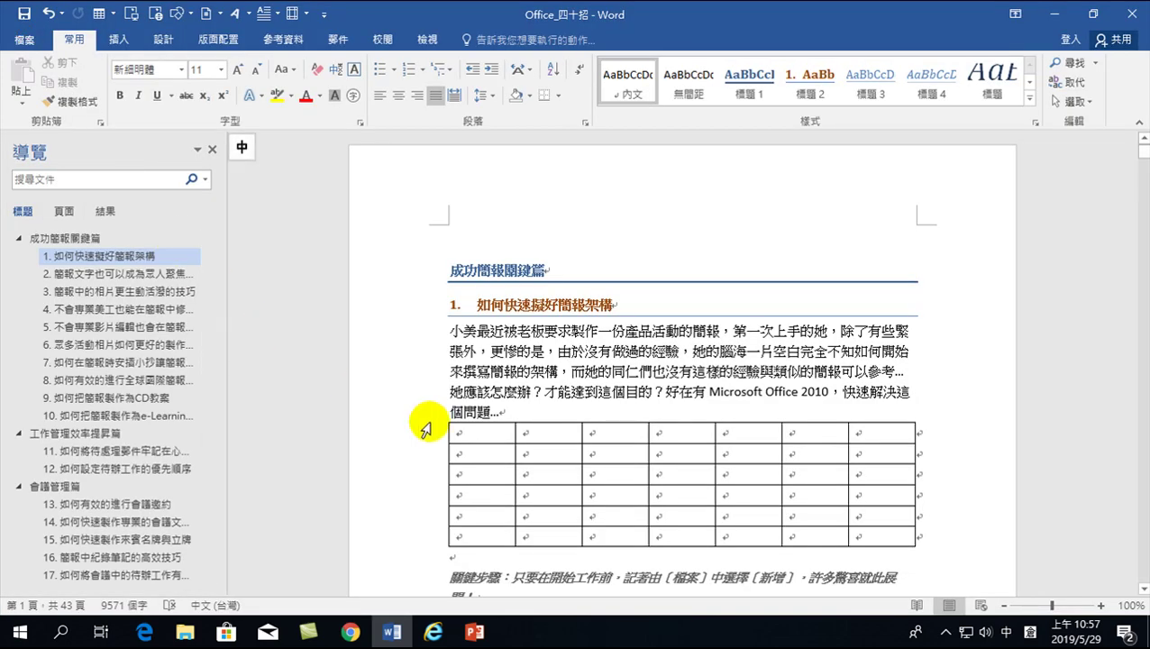
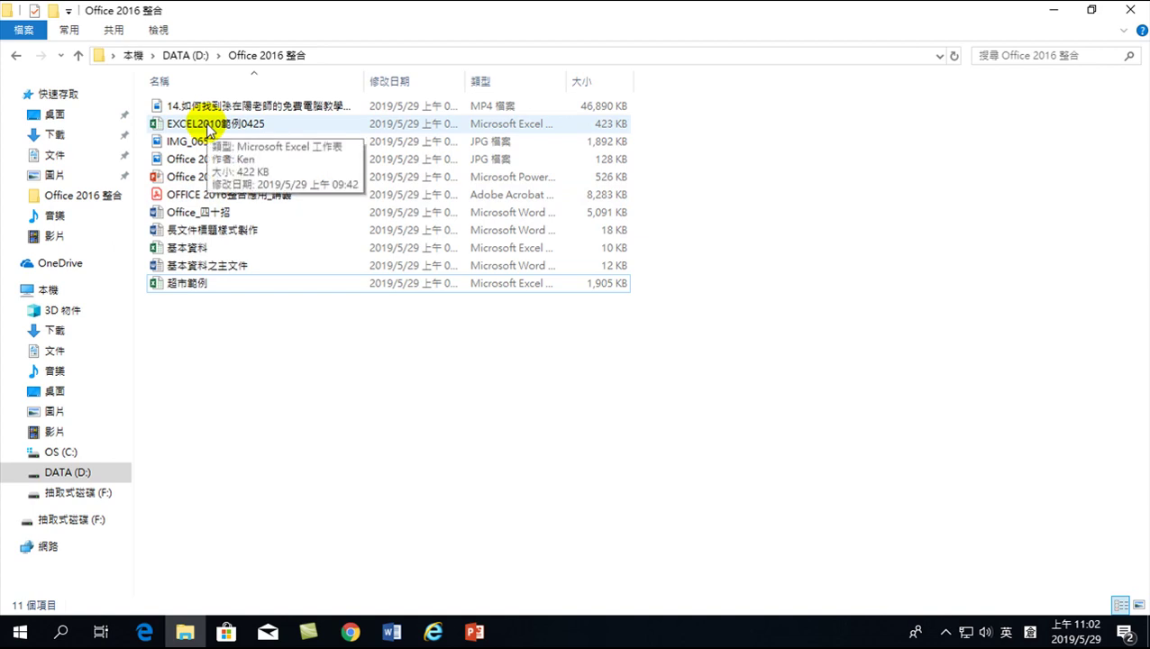
- Open the 超市範例 workbook from File Explorer so it loads in Excel
left_click(185, 286)
double_click(185, 286)
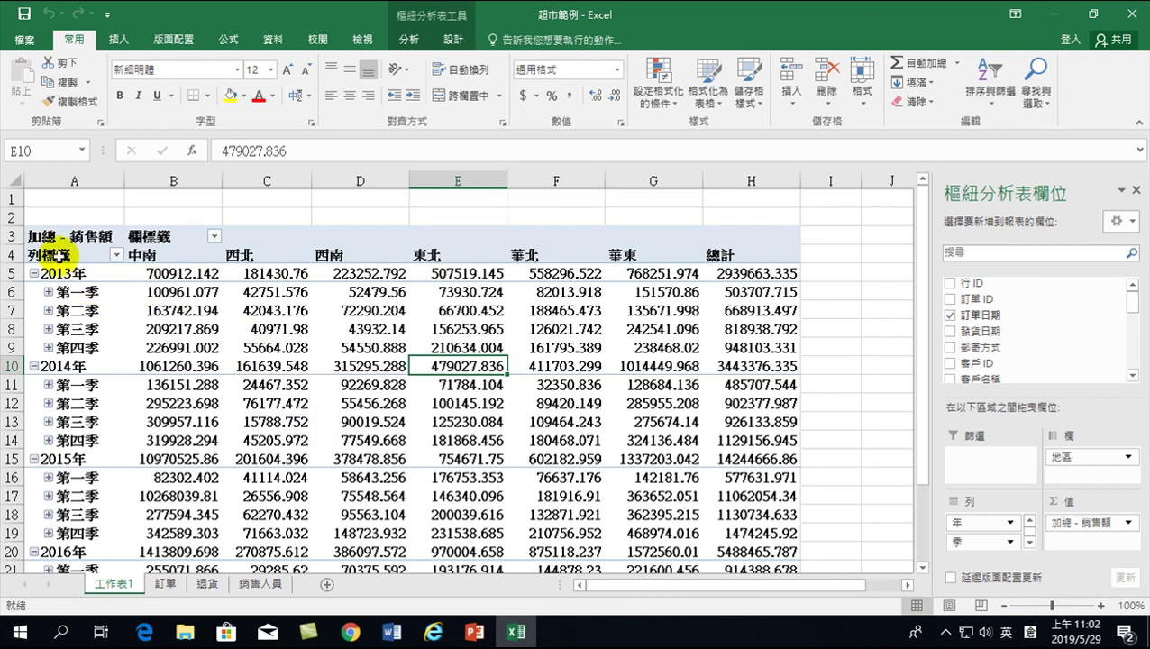
- Select the whole 銷售額 pivot table range, down to the totals row
left_click_drag(51, 256, 730, 353)
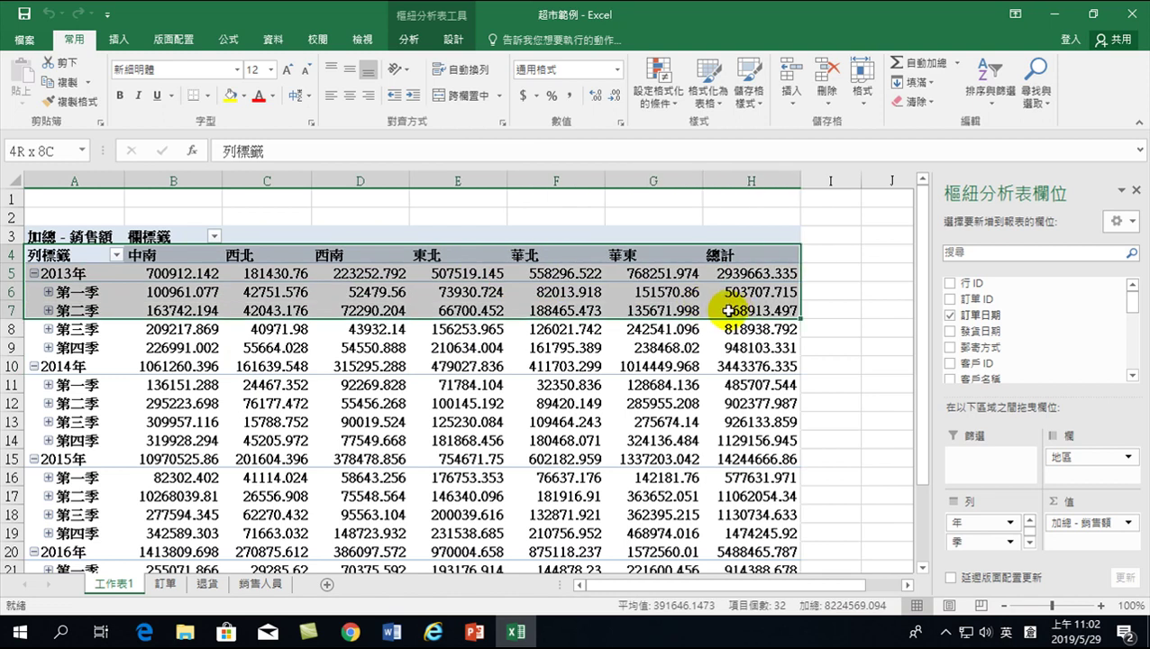
left_click_drag(730, 353, 723, 527)
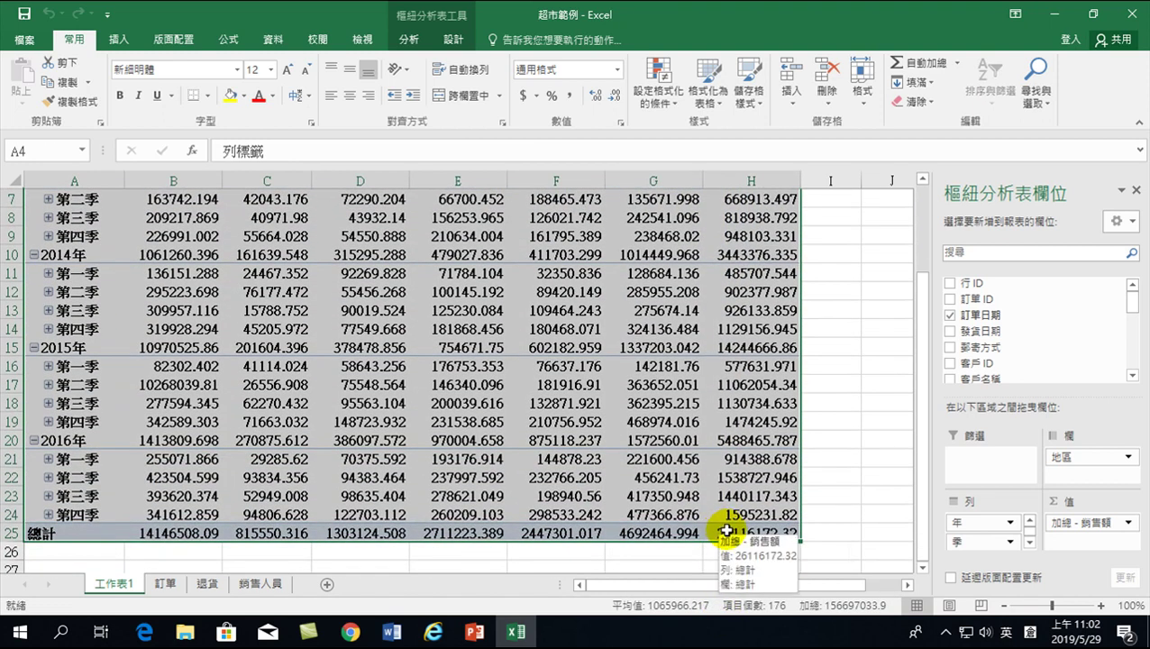
scroll(692, 505, "up", 2)
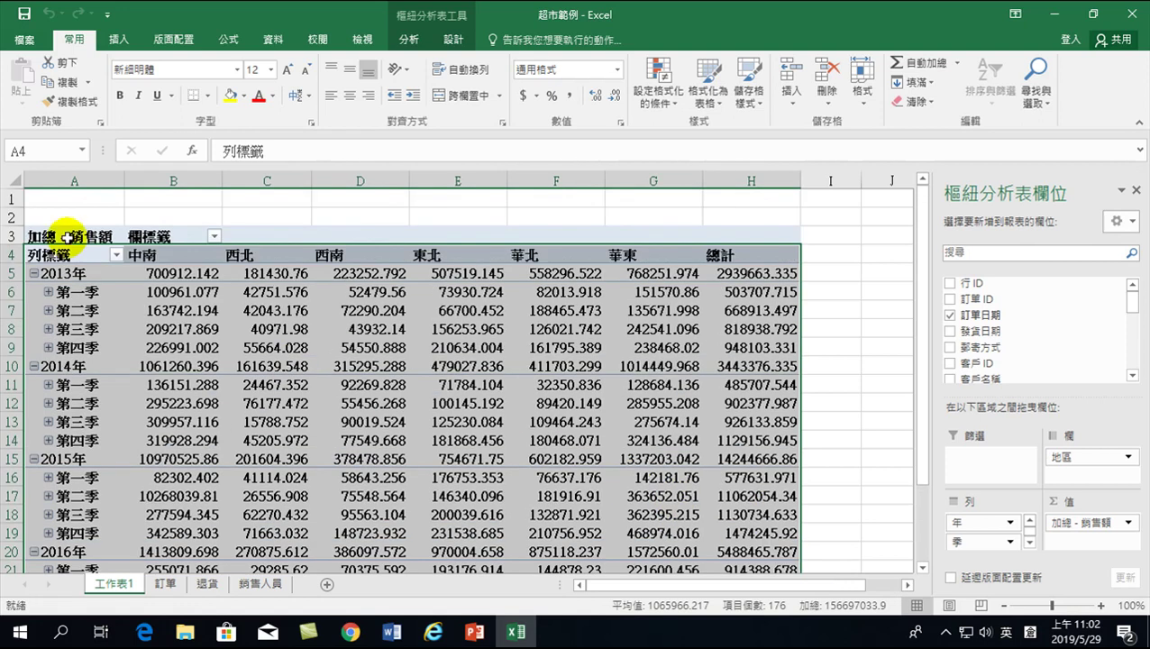
left_click(64, 240)
mouse_move(69, 240)
left_mouse_down()
mouse_move(722, 592)
mouse_move(727, 536)
left_mouse_up()
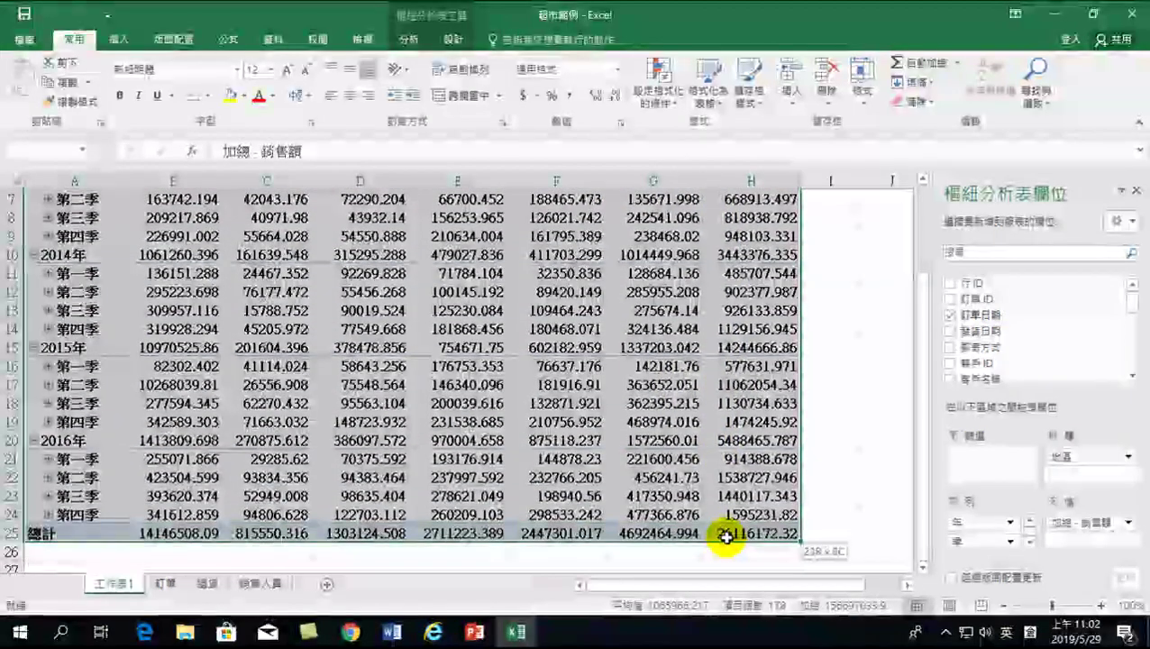
- On the 訂單 sheet, select the 產品名稱 and 銷售額 columns for rows 1–13
left_click(165, 583)
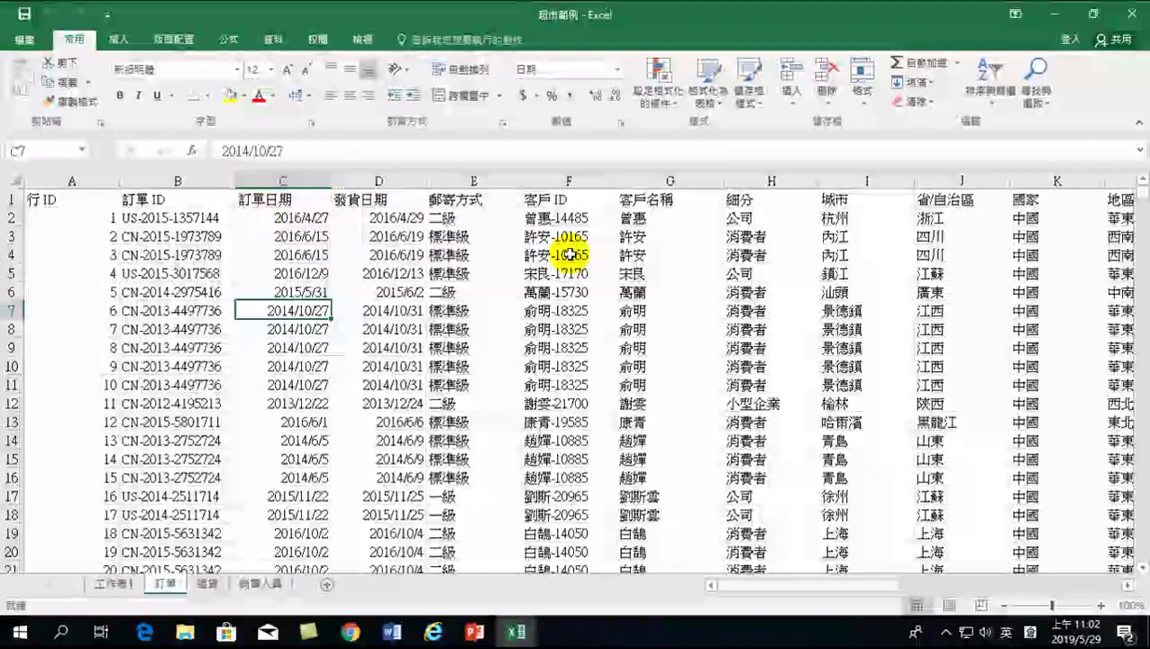
left_click_drag(815, 586, 1039, 577)
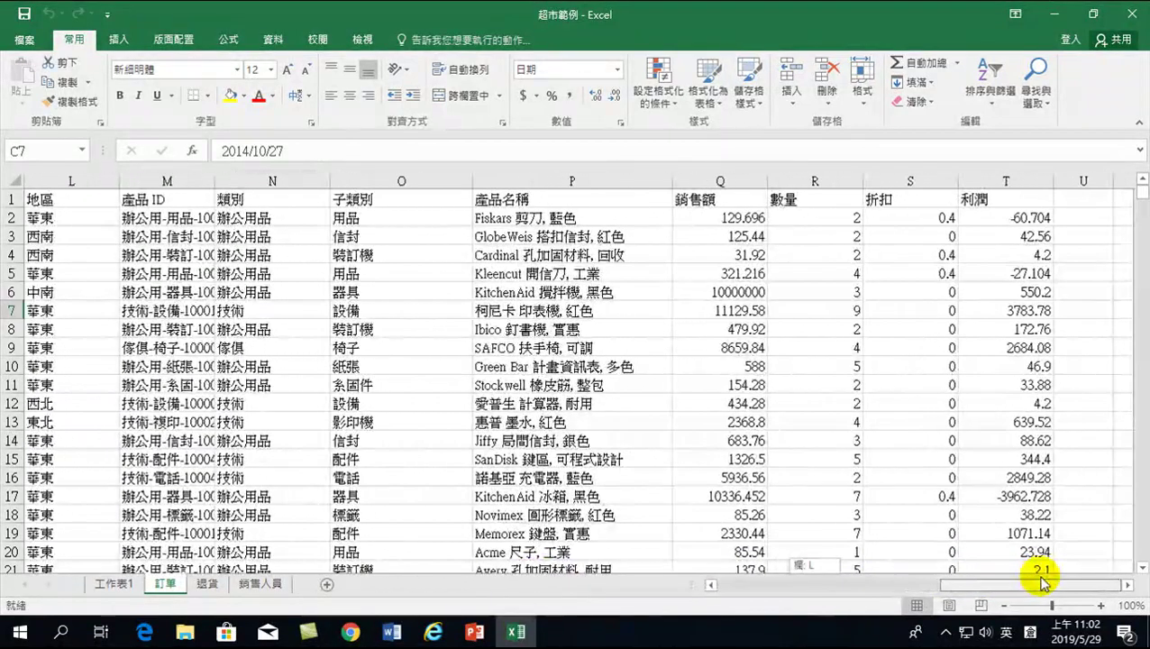
left_click_drag(488, 199, 706, 423)
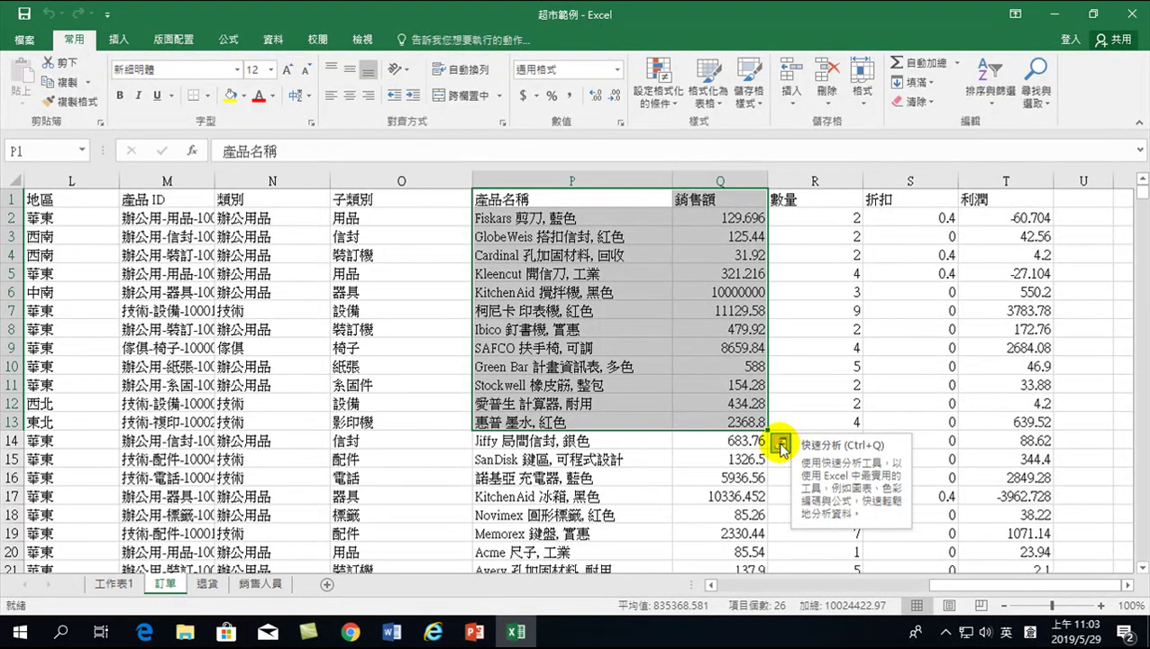
- Browse the Quick Analysis sparkline and chart suggestions for the selected product sales
left_click(780, 446)
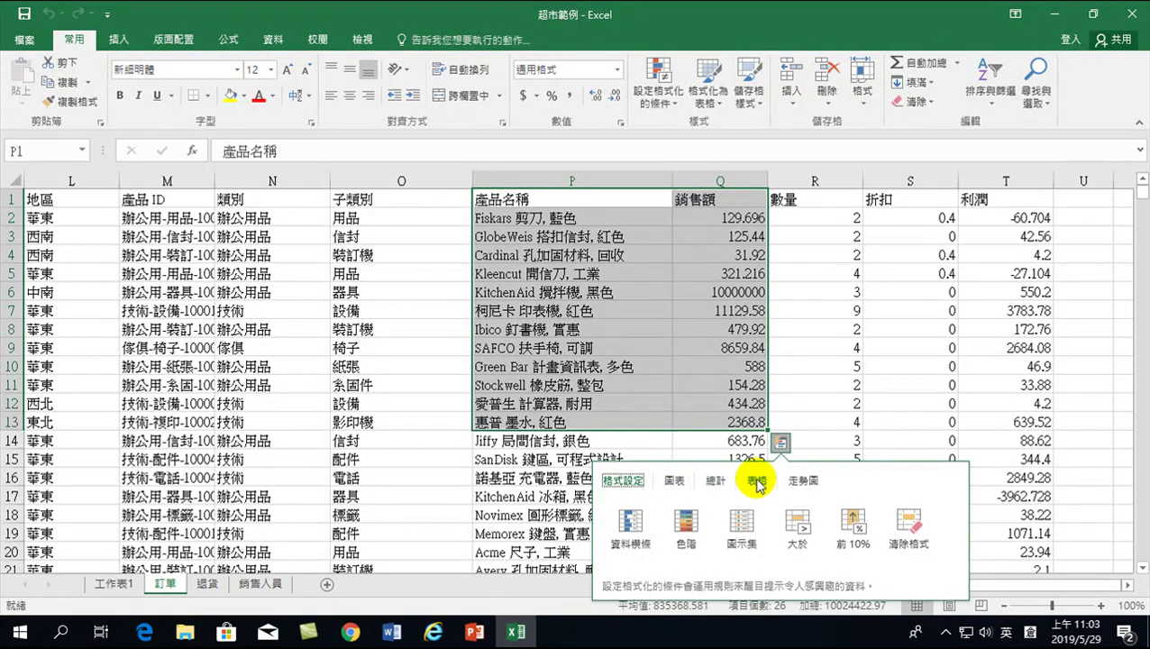
left_click(804, 482)
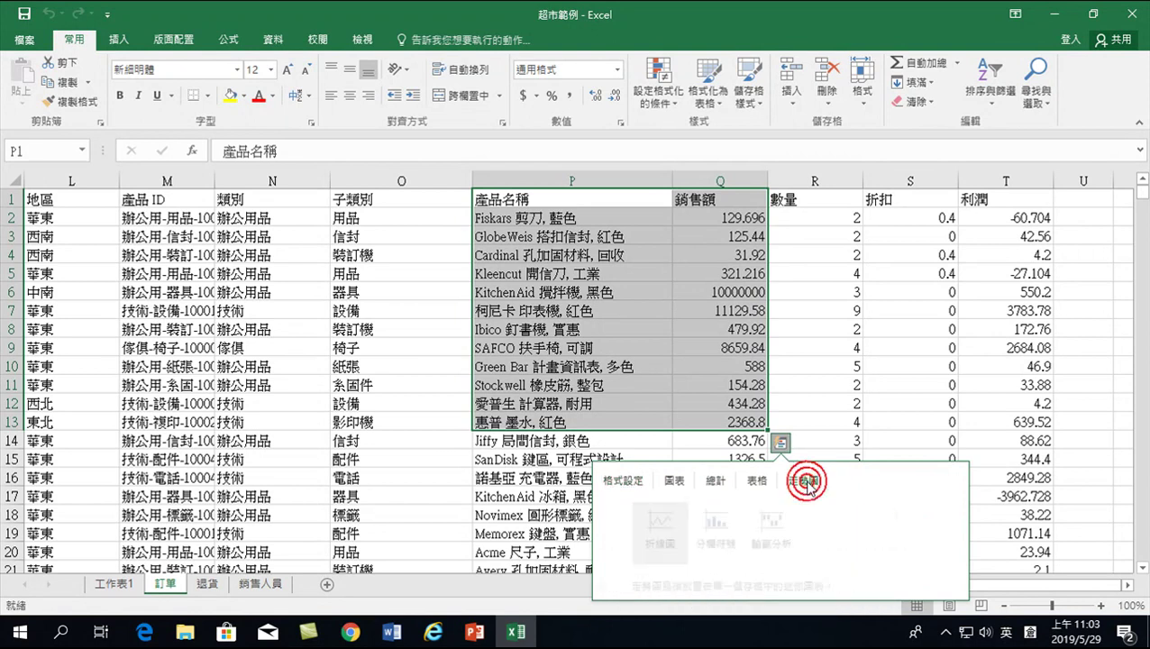
left_click(672, 482)
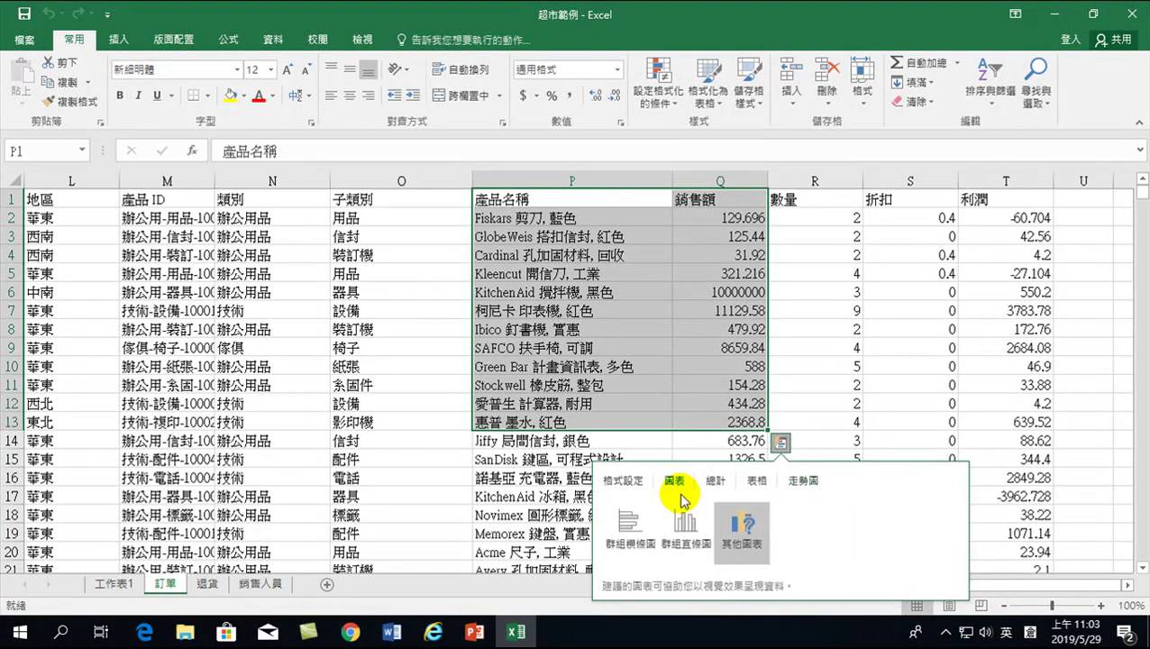
mouse_move(686, 528)
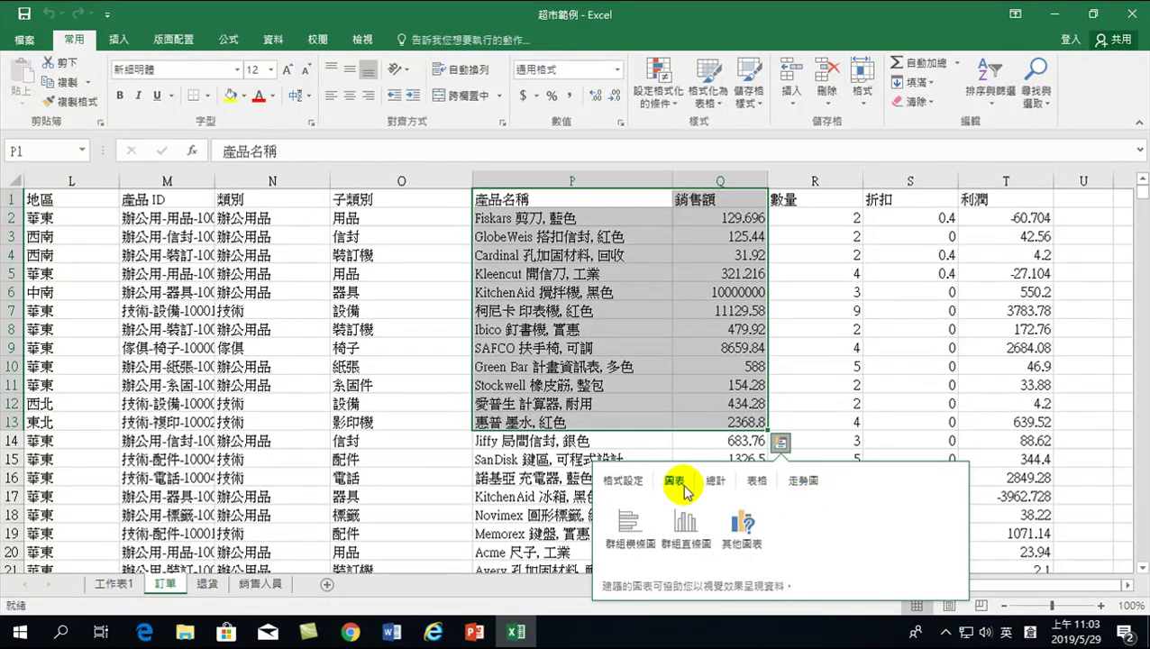
- Replace 10000000 in Q6 with 10000, then select product names and sales through row 15
left_click(723, 291)
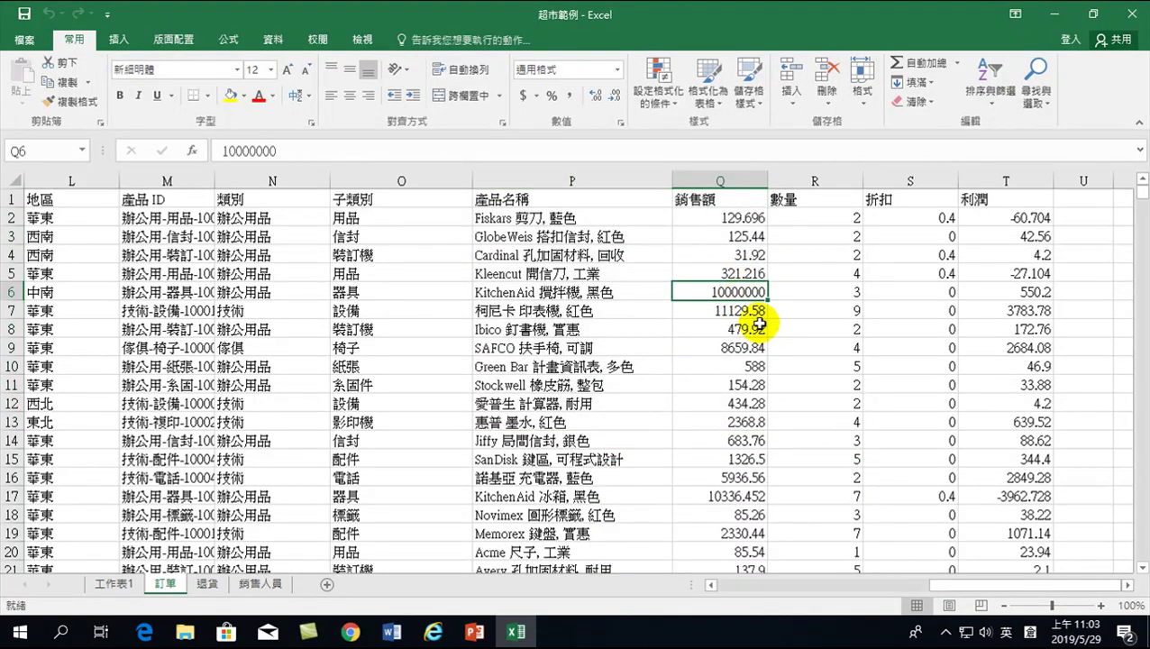
type("10000")
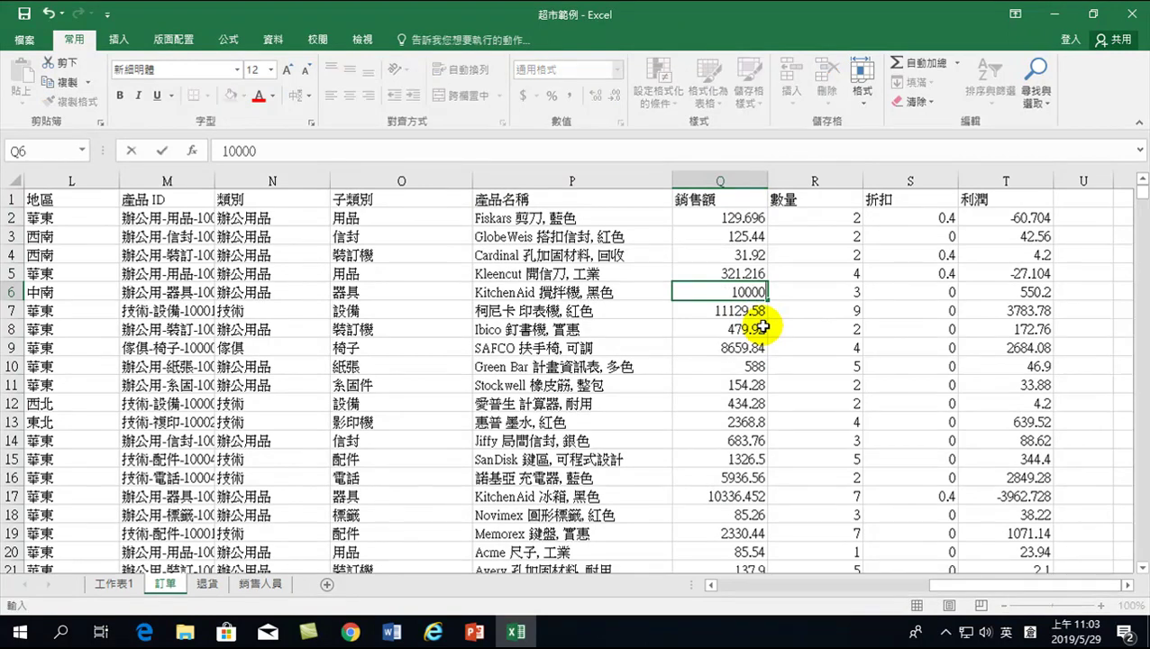
key("Return")
left_click_drag(514, 200, 718, 467)
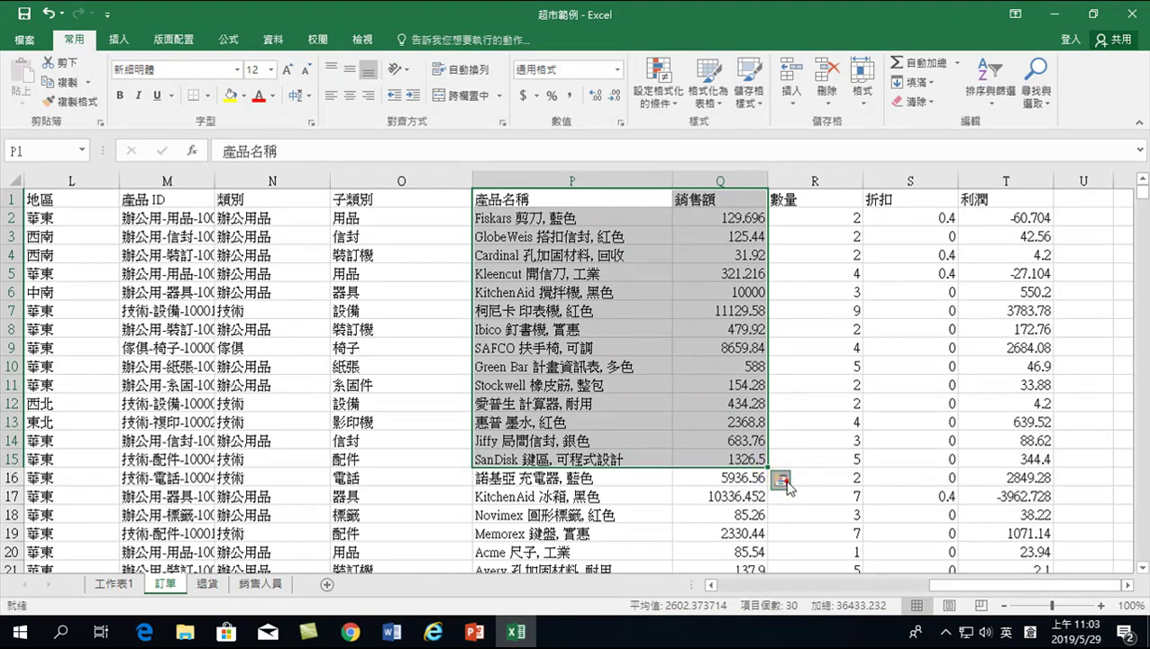
- Insert a clustered column chart of product sales through Quick Analysis
left_click(781, 479)
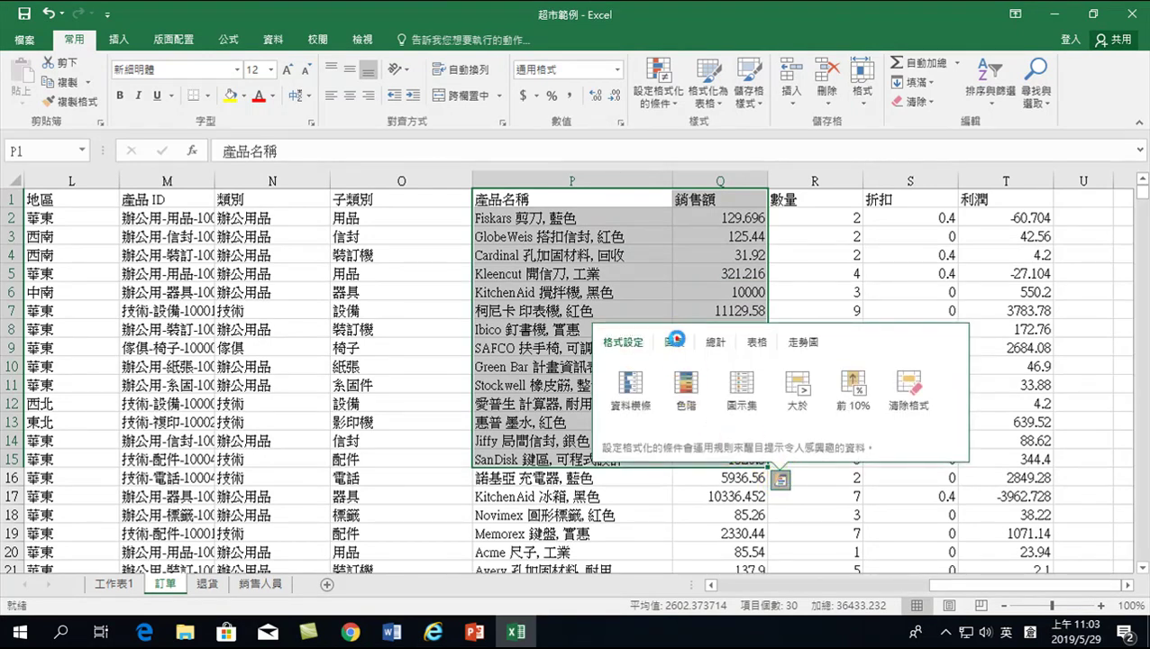
left_click(676, 342)
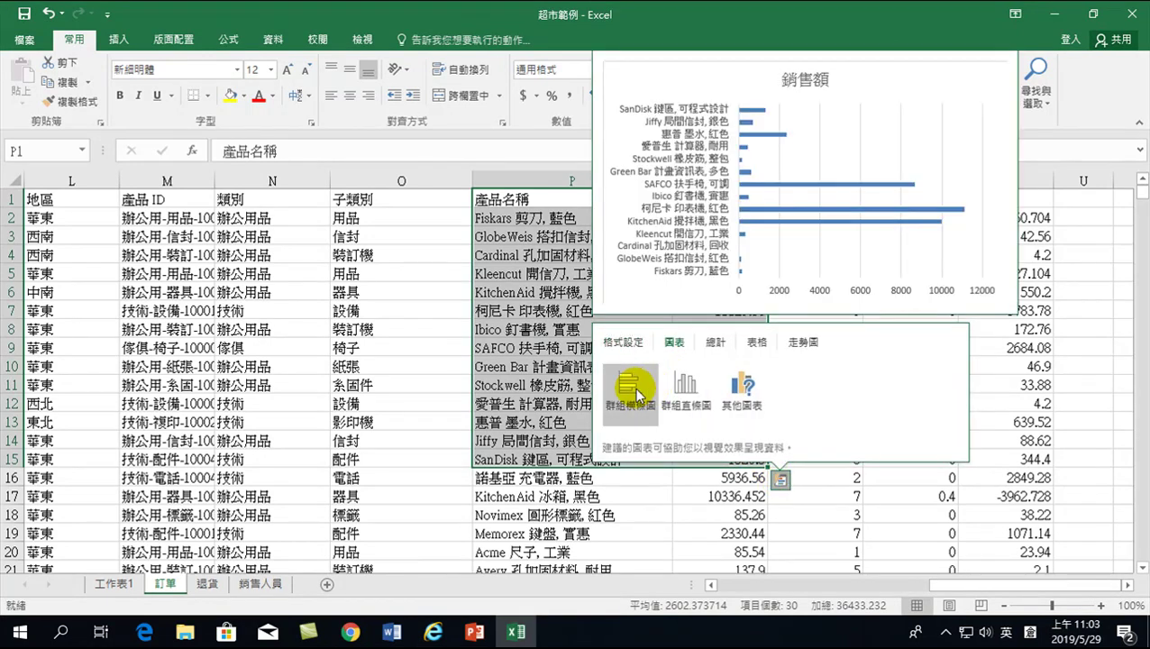
left_click(682, 389)
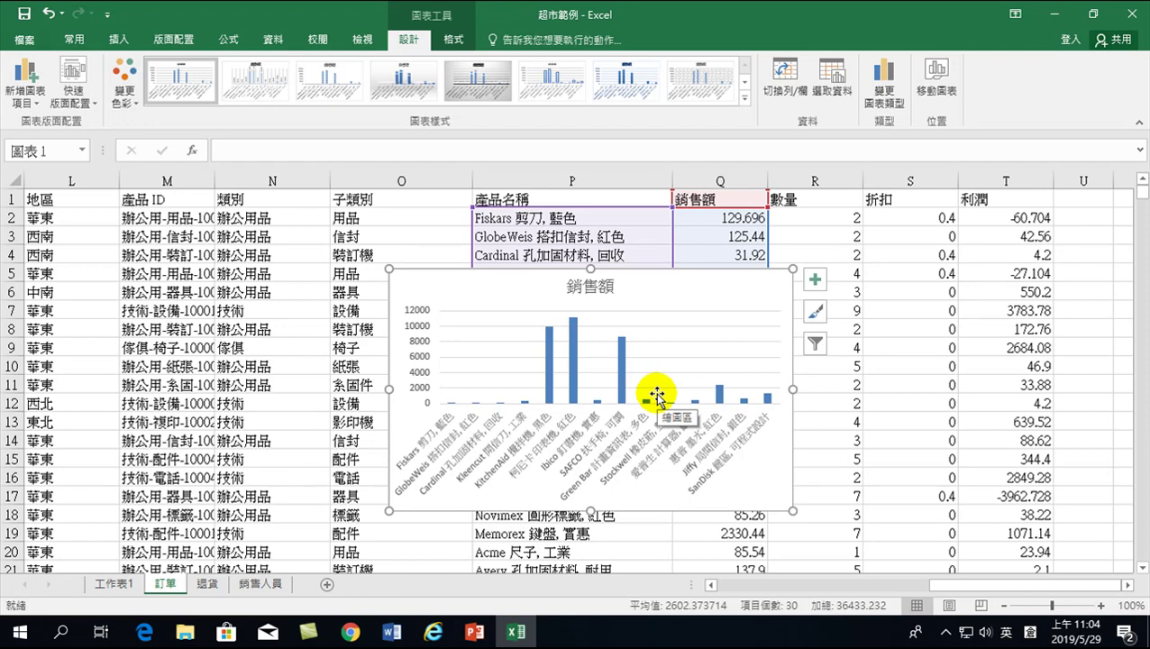
- Select the whole column chart and delete it
left_click(761, 462)
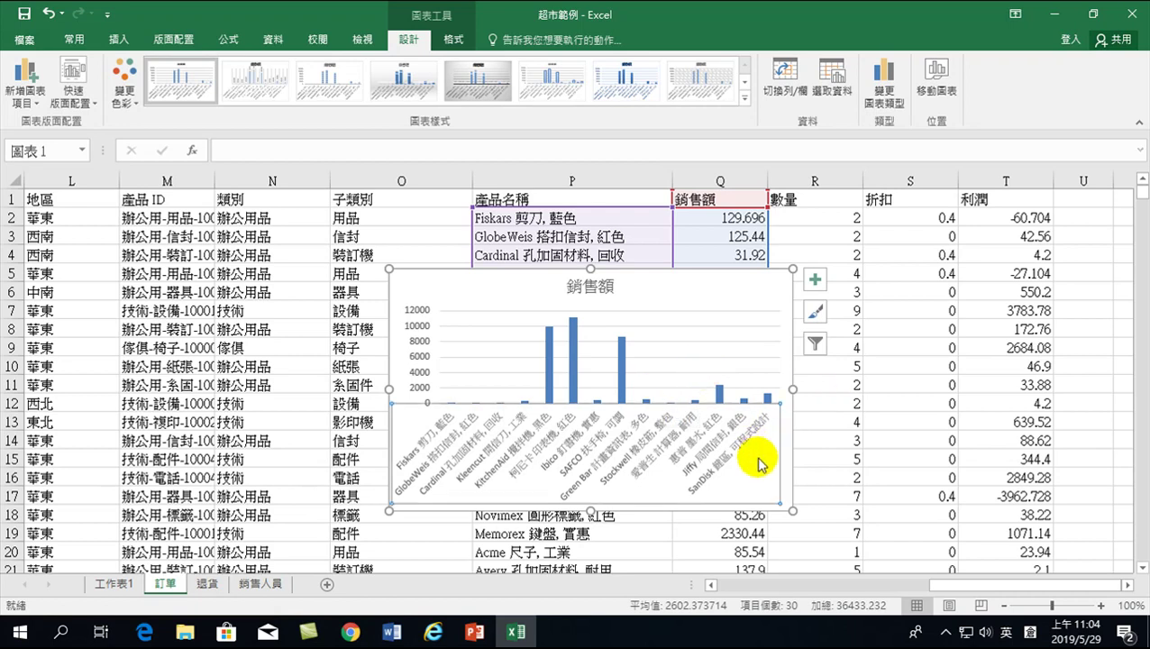
left_click(750, 289)
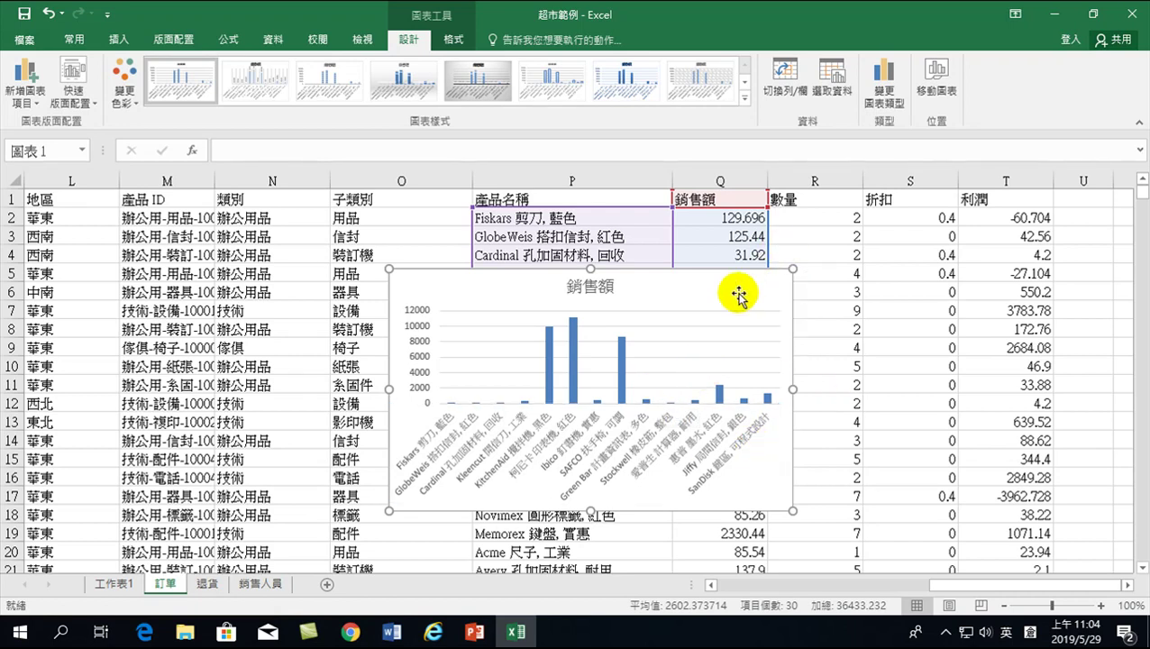
key("Delete")
- Close Excel without saving and reopen 超市範例 from File Explorer
left_click(1129, 14)
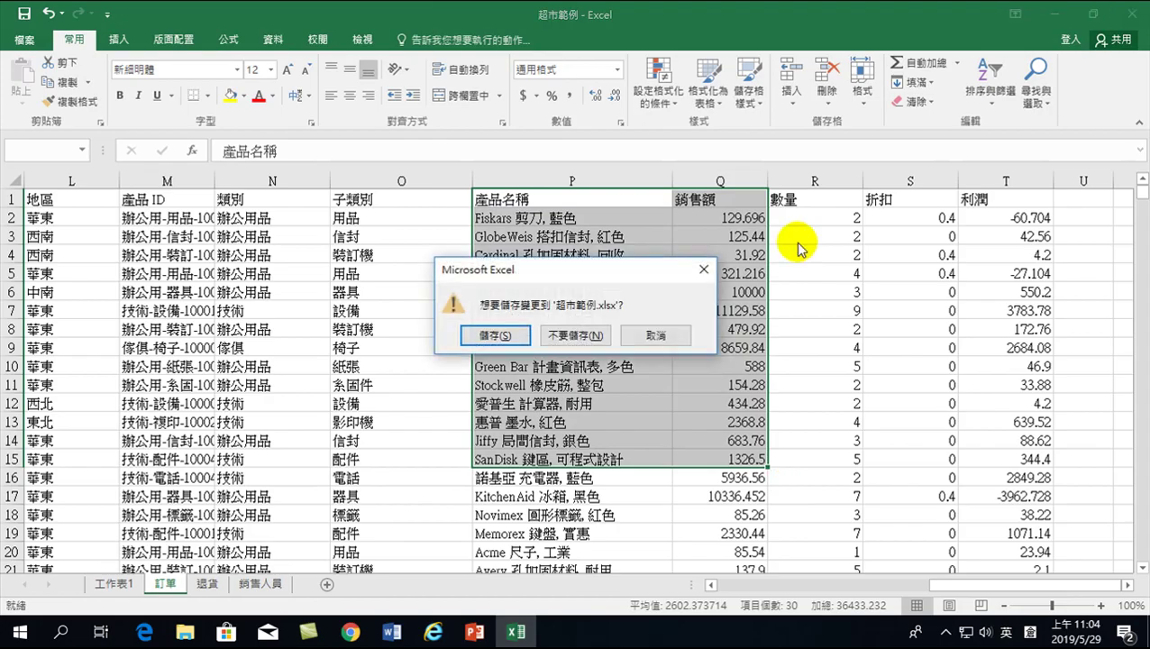
left_click(560, 337)
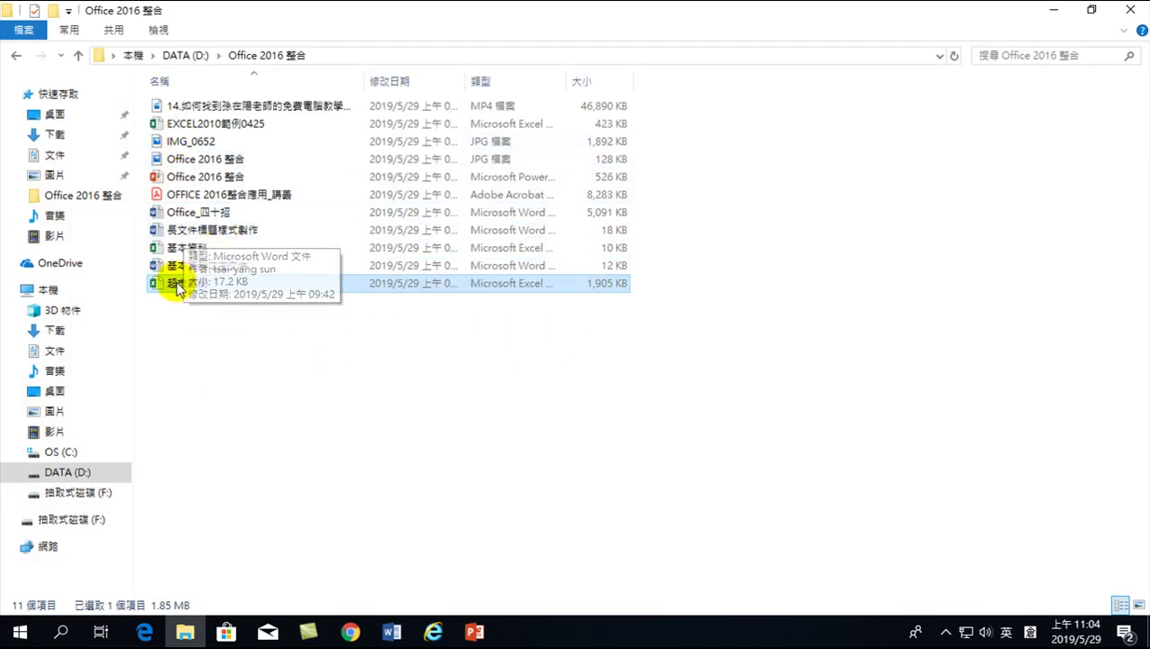
double_click(173, 287)
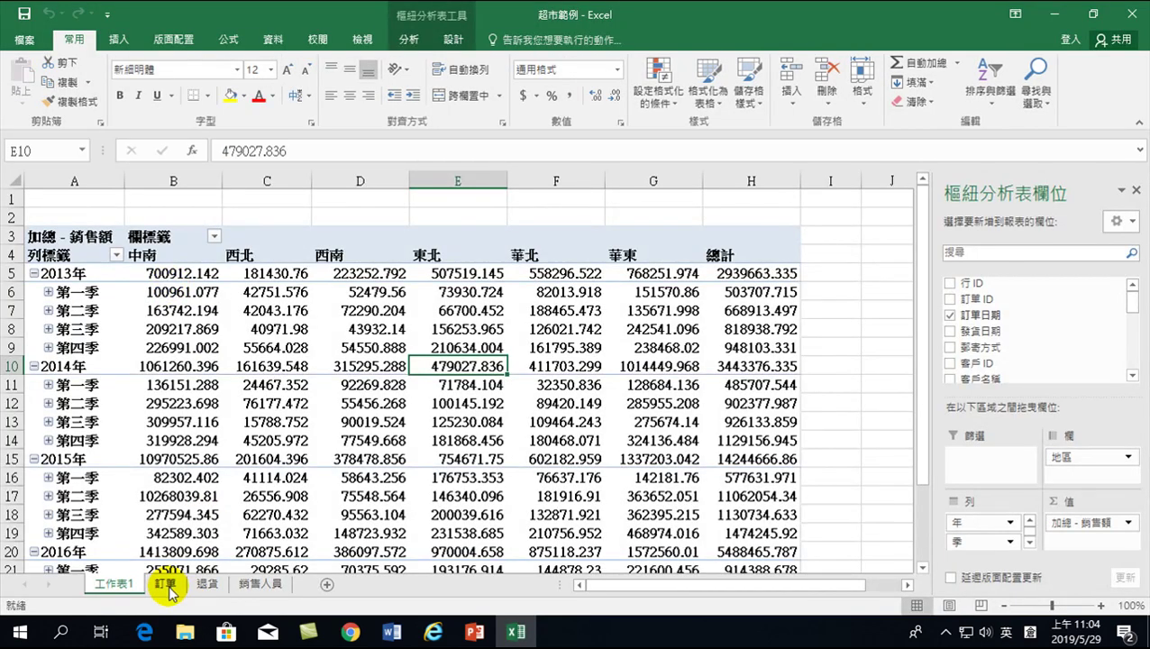
- On the 訂單 sheet, scroll to column Q and change Q6 from 10000000 to 10000
left_click(170, 583)
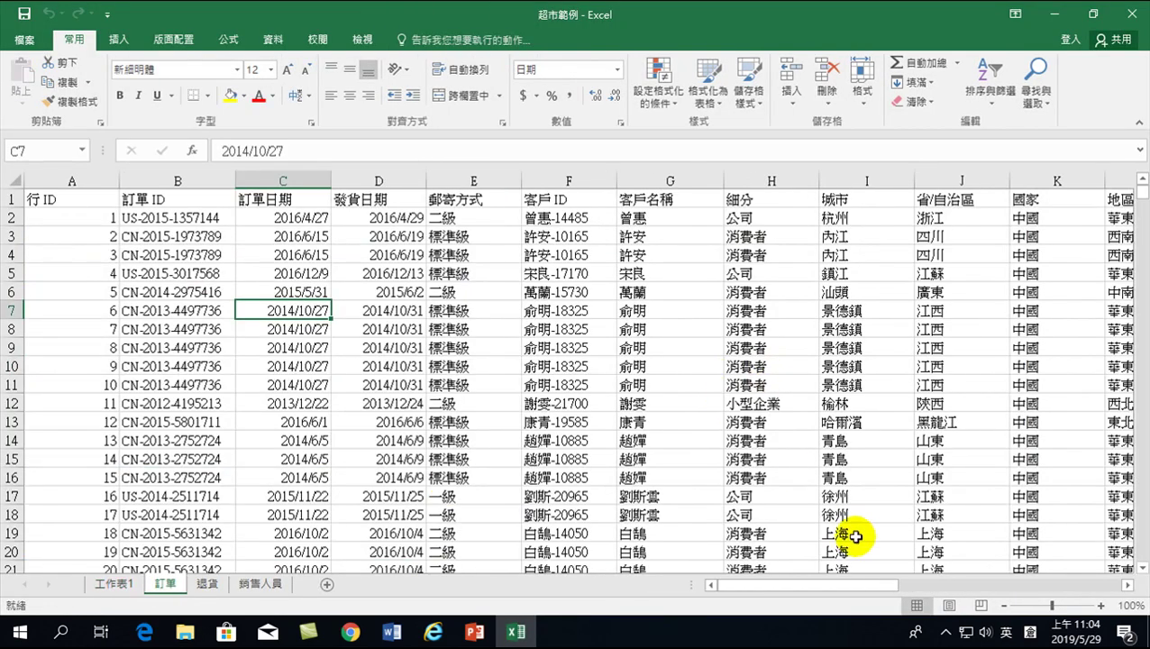
left_click_drag(822, 585, 1023, 568)
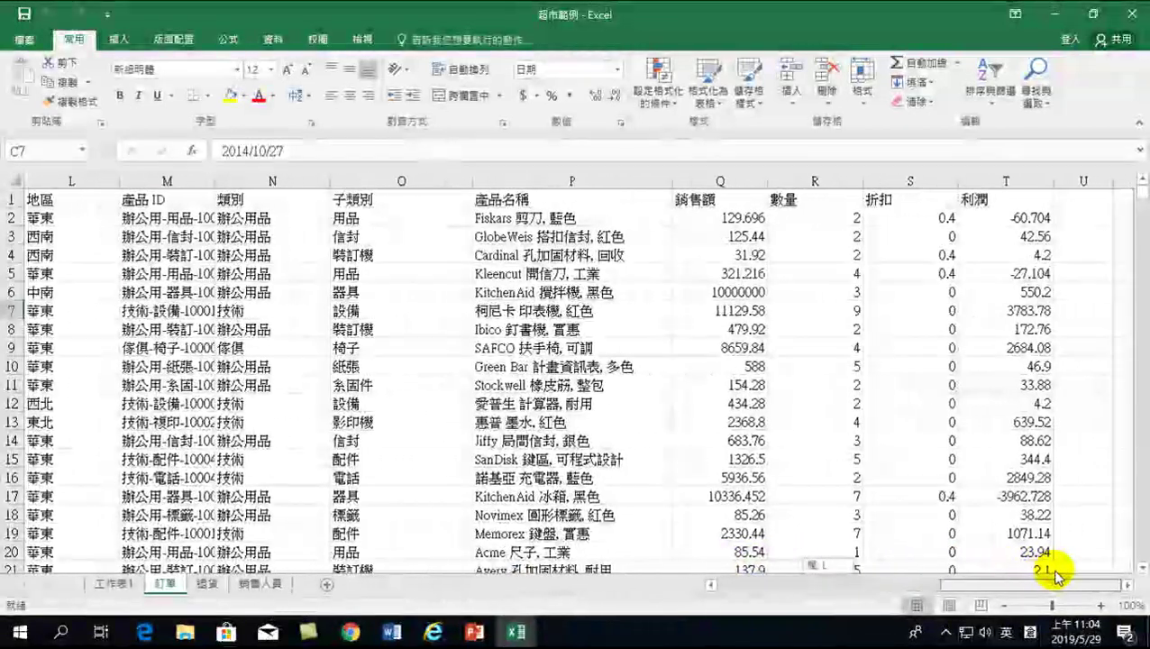
left_click_drag(1023, 567, 1046, 569)
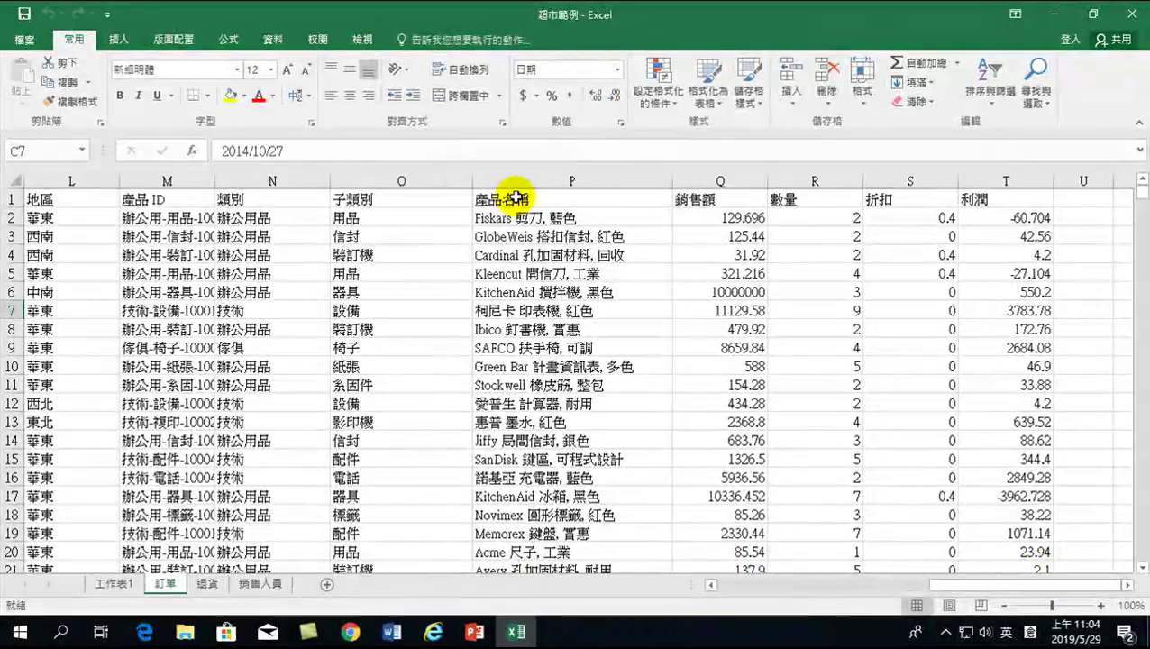
left_click(752, 292)
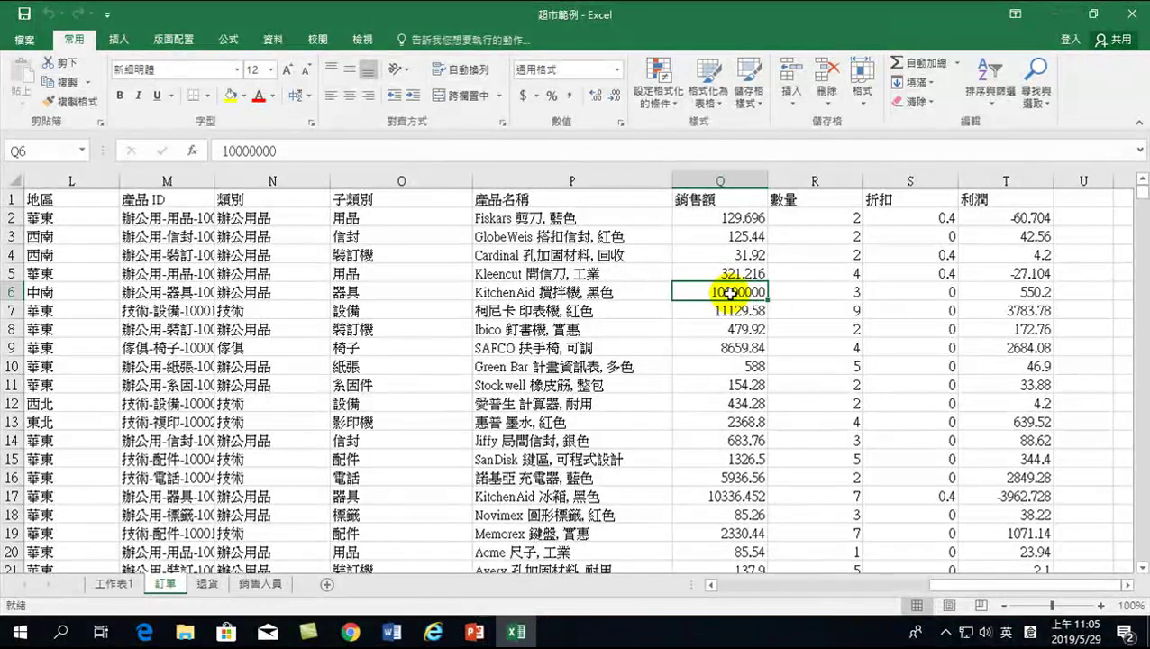
type("10000")
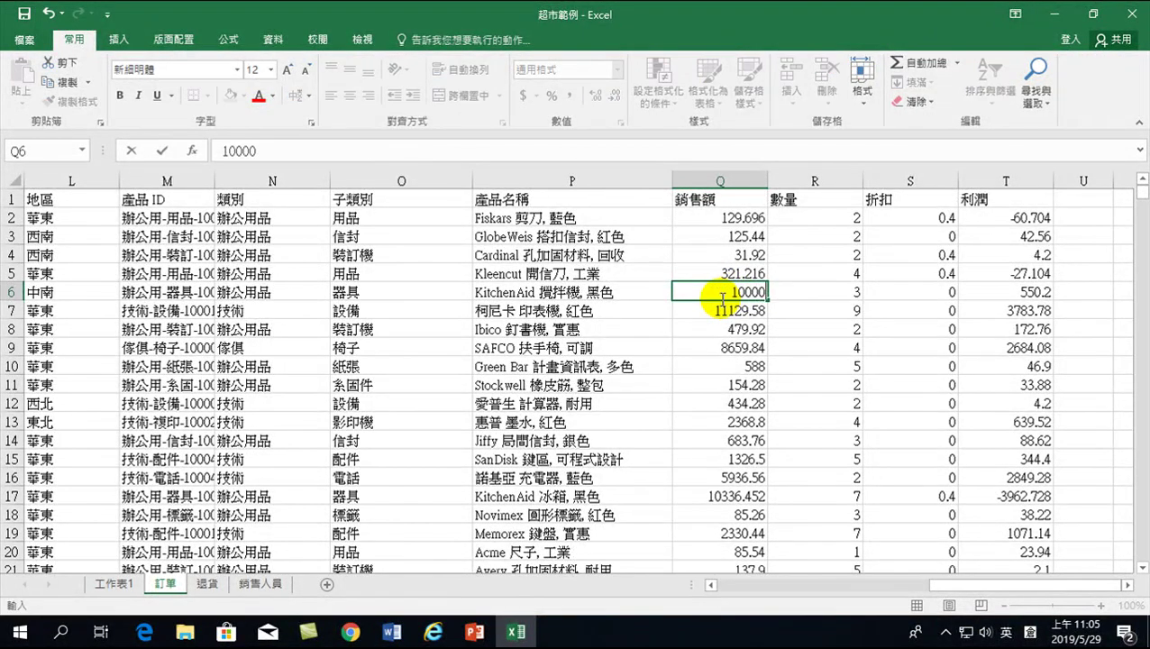
key("Return")
- Insert a clustered column chart of product names and sales through Quick Analysis
mouse_move(523, 194)
left_mouse_down()
mouse_move(664, 233)
mouse_move(709, 349)
left_mouse_up()
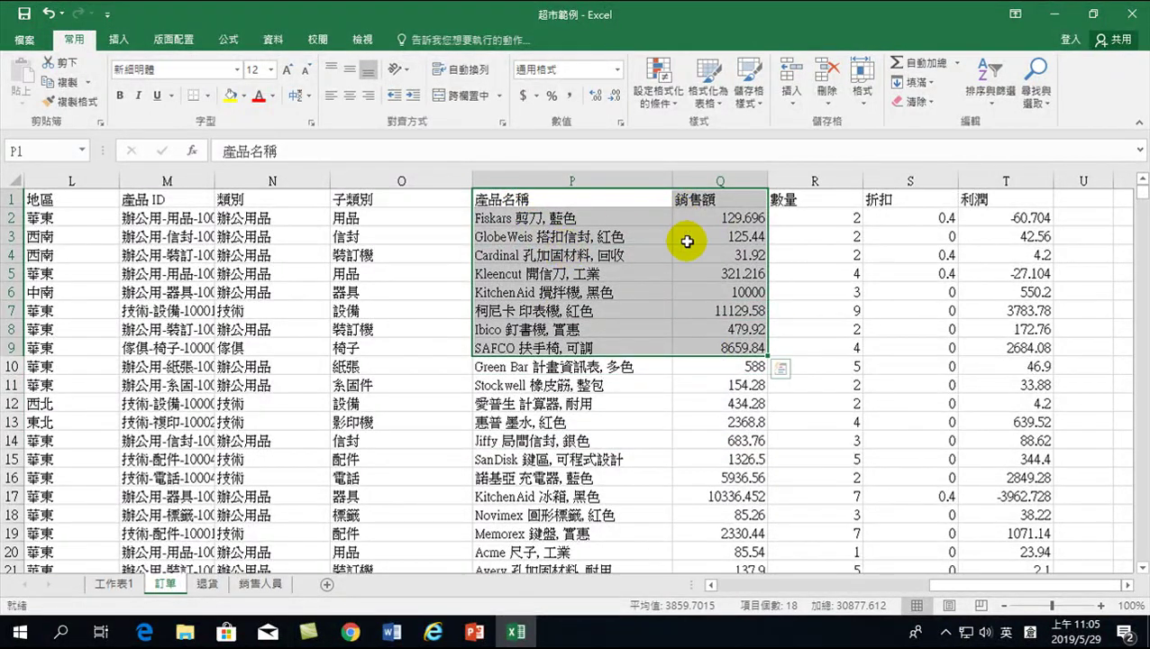
left_click(781, 369)
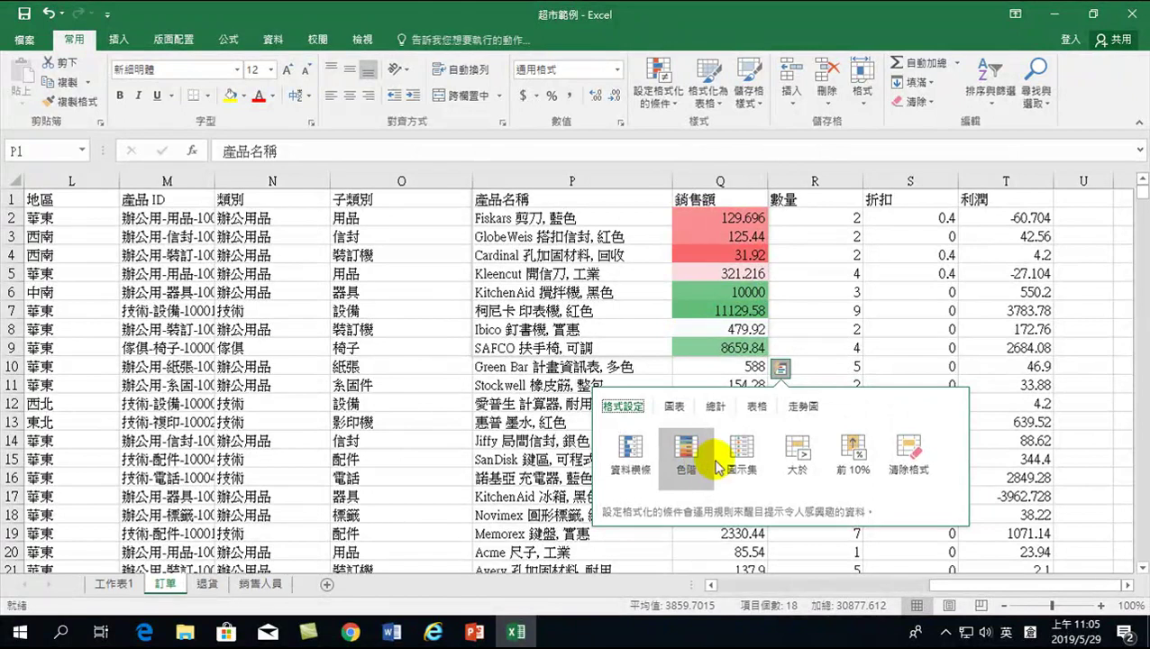
left_click(804, 407)
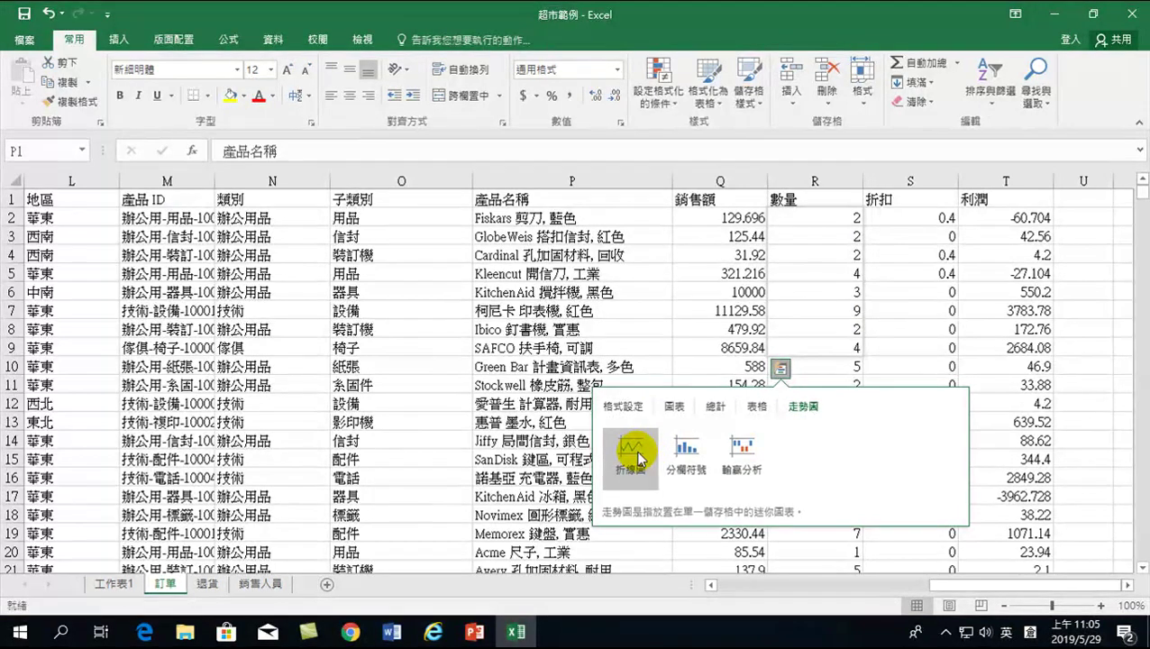
left_click(678, 409)
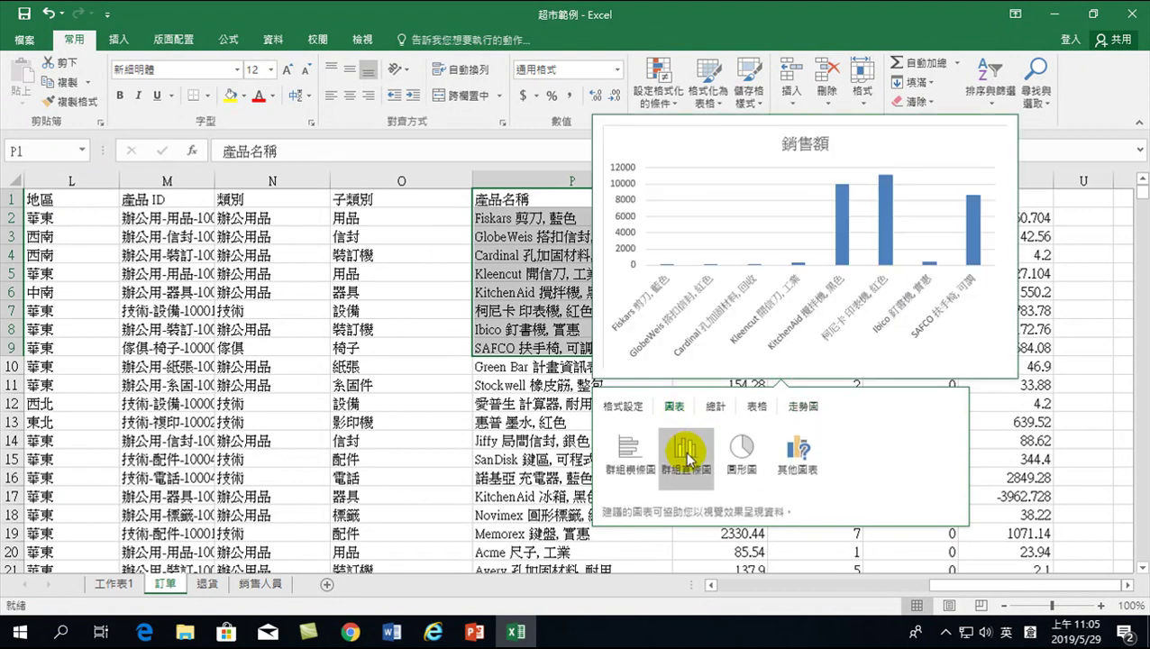
left_click(688, 460)
- Move the chart, delete it, and select product names and sales from P1 to Q12
mouse_move(626, 217)
left_mouse_down()
mouse_move(563, 299)
mouse_move(441, 300)
left_mouse_up()
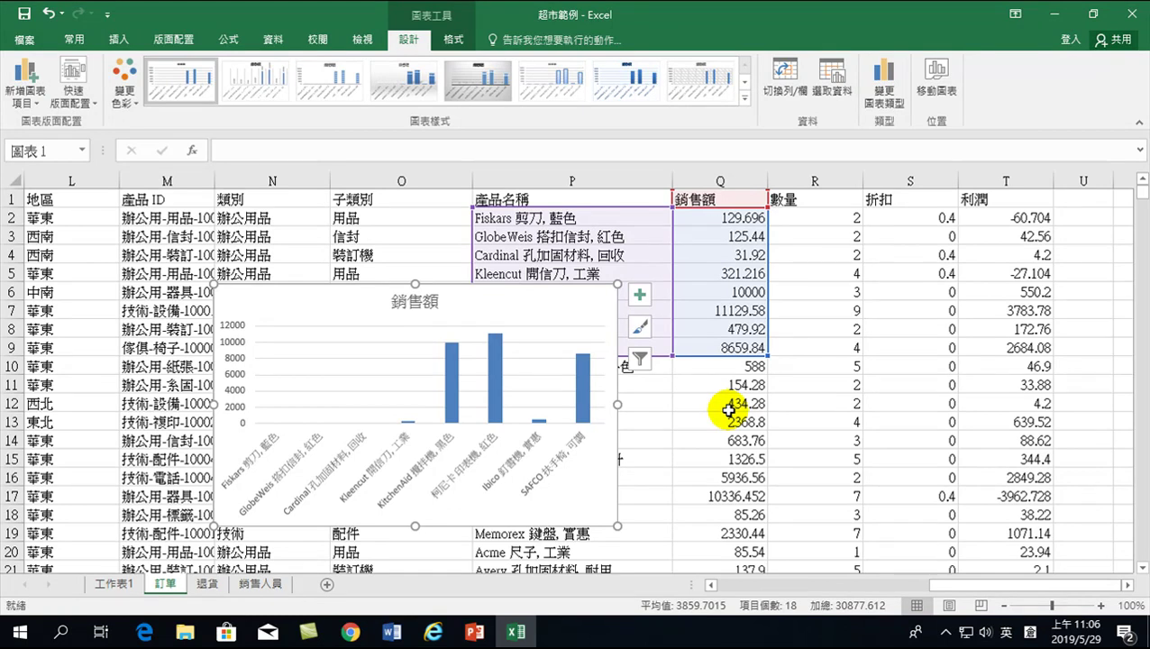
key("Delete")
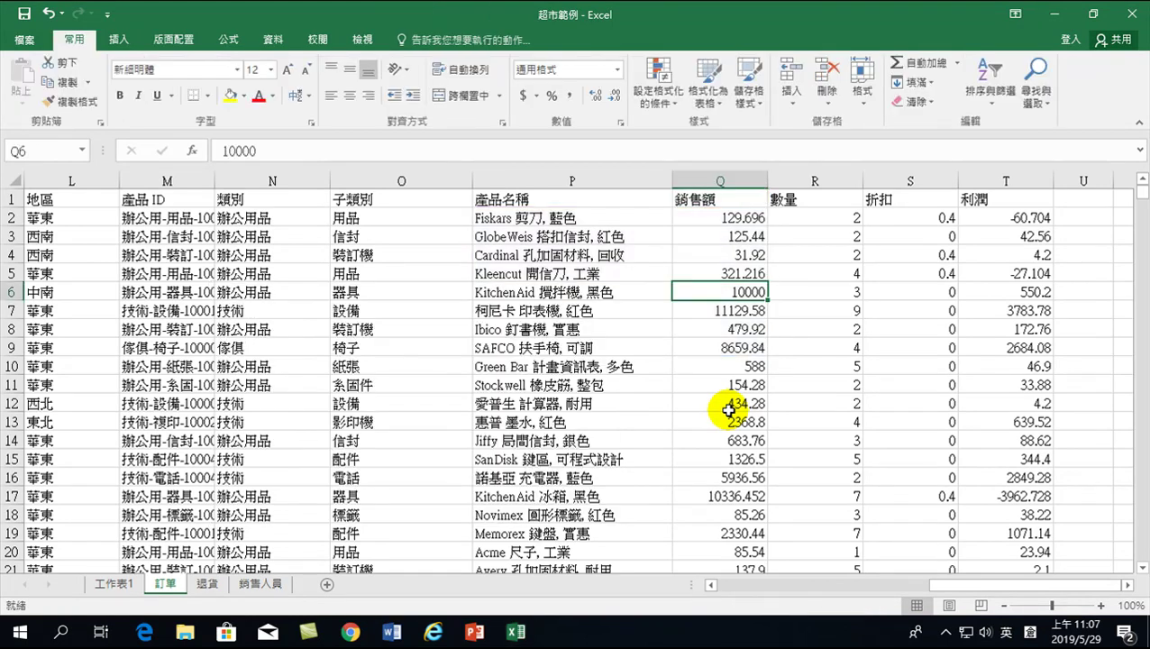
left_click_drag(539, 199, 700, 410)
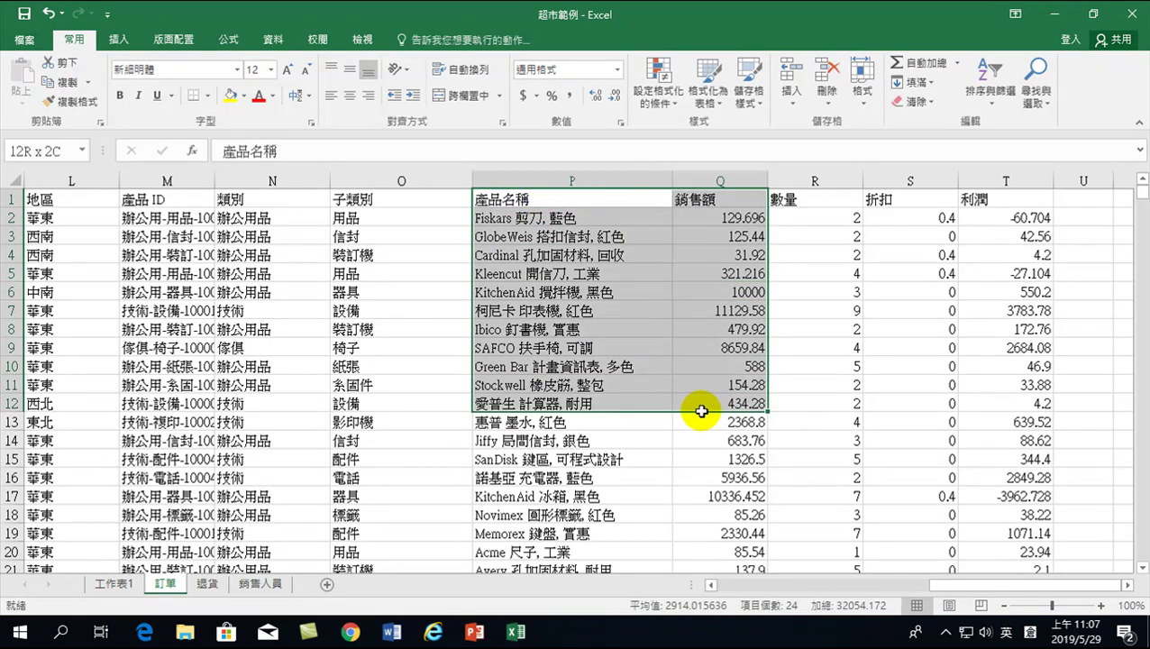
- Open the Insert Chart dialog via Quick Analysis Charts > More Charts for the P1:Q12 data
left_click(780, 422)
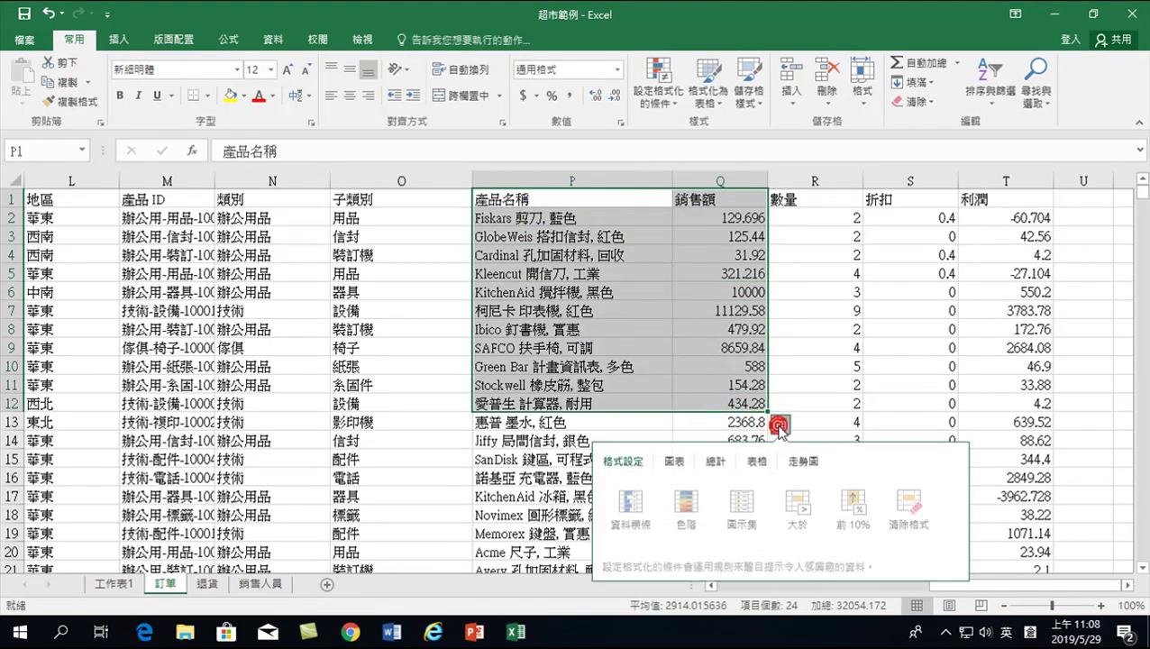
left_click(674, 461)
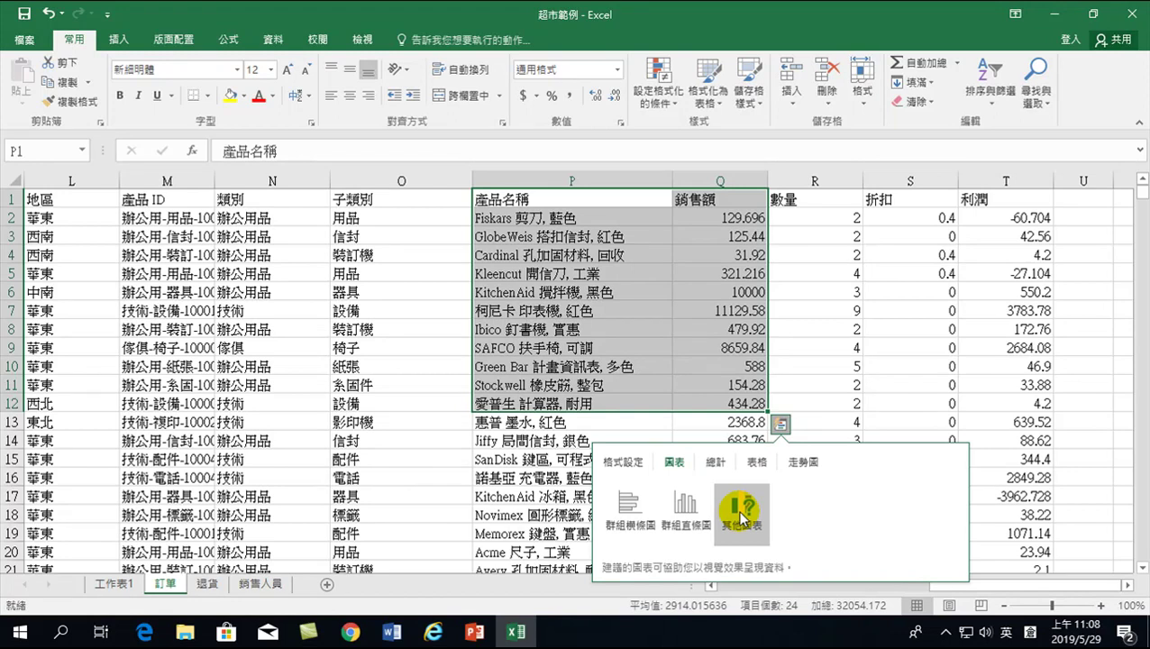
left_click(740, 519)
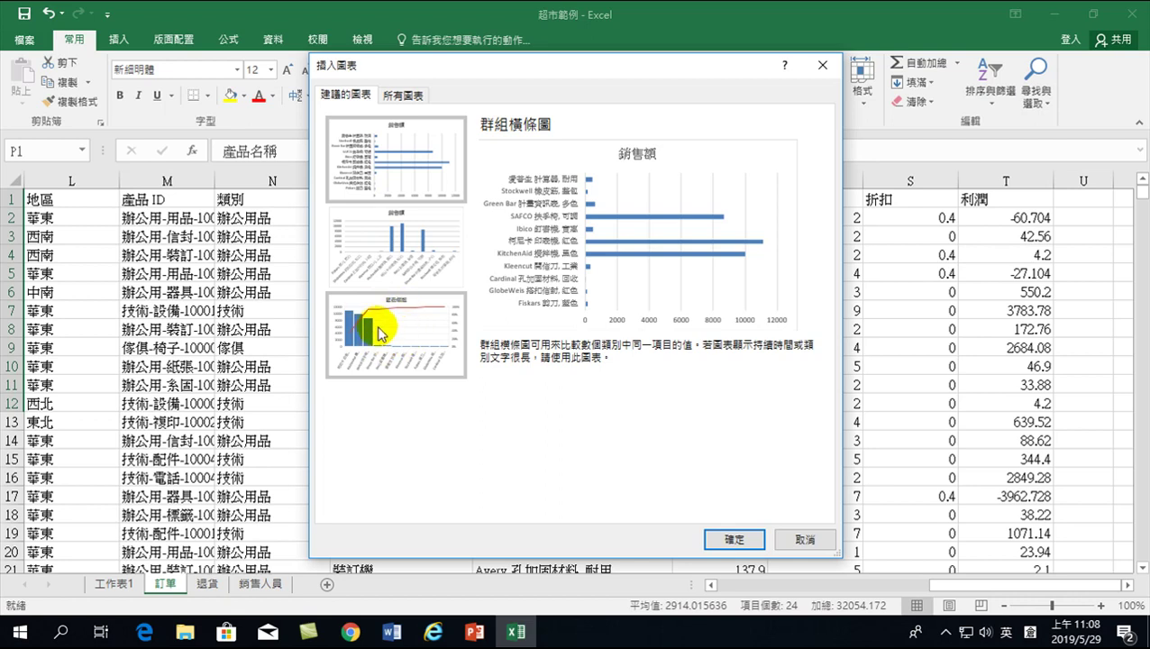
- Preview the 帕累托圖 recommendation, then view the All Charts column chart types
left_click(377, 337)
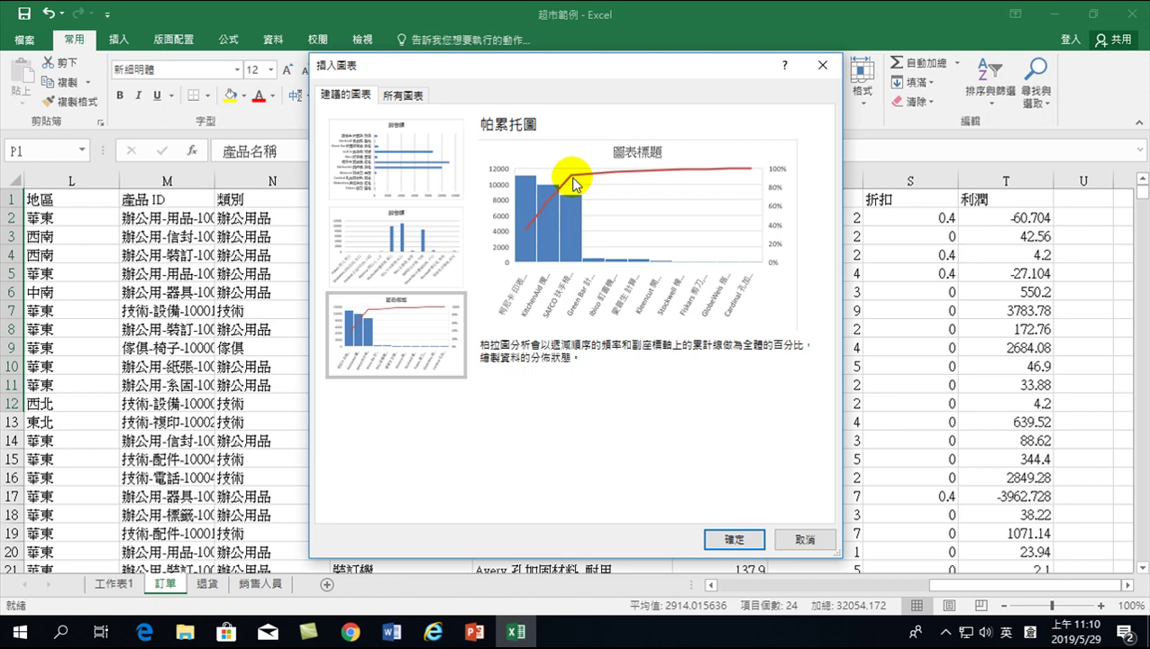
left_click(516, 208)
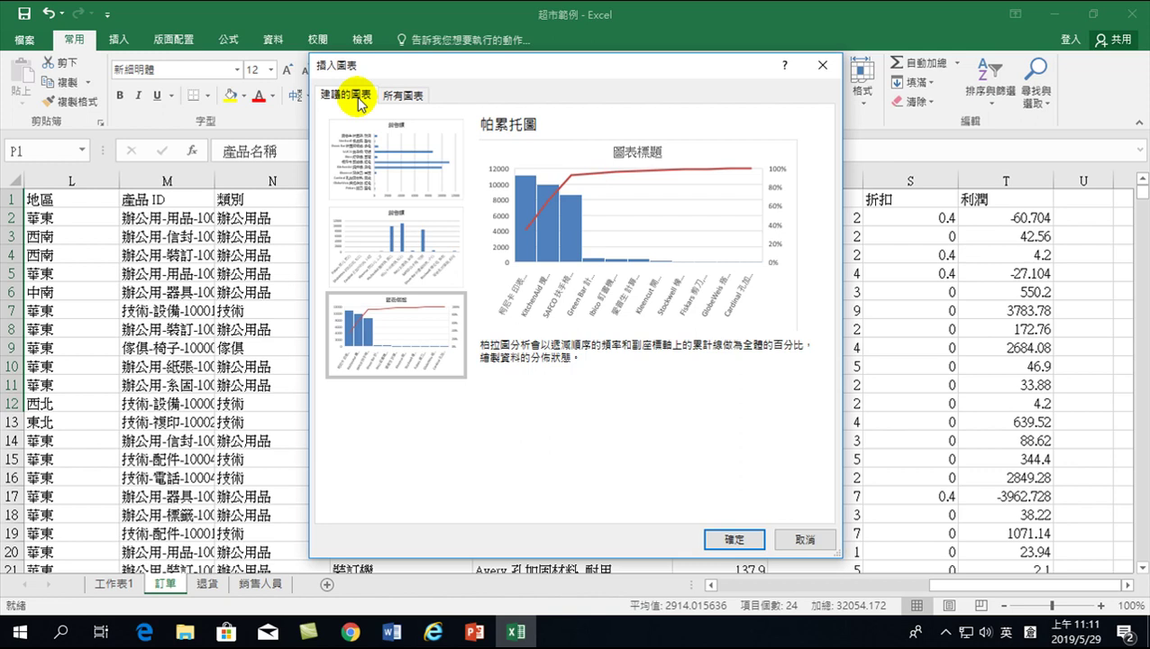
- Insert the recommended Pareto chart of product sales, then delete it from the 訂單 sheet
left_click(403, 95)
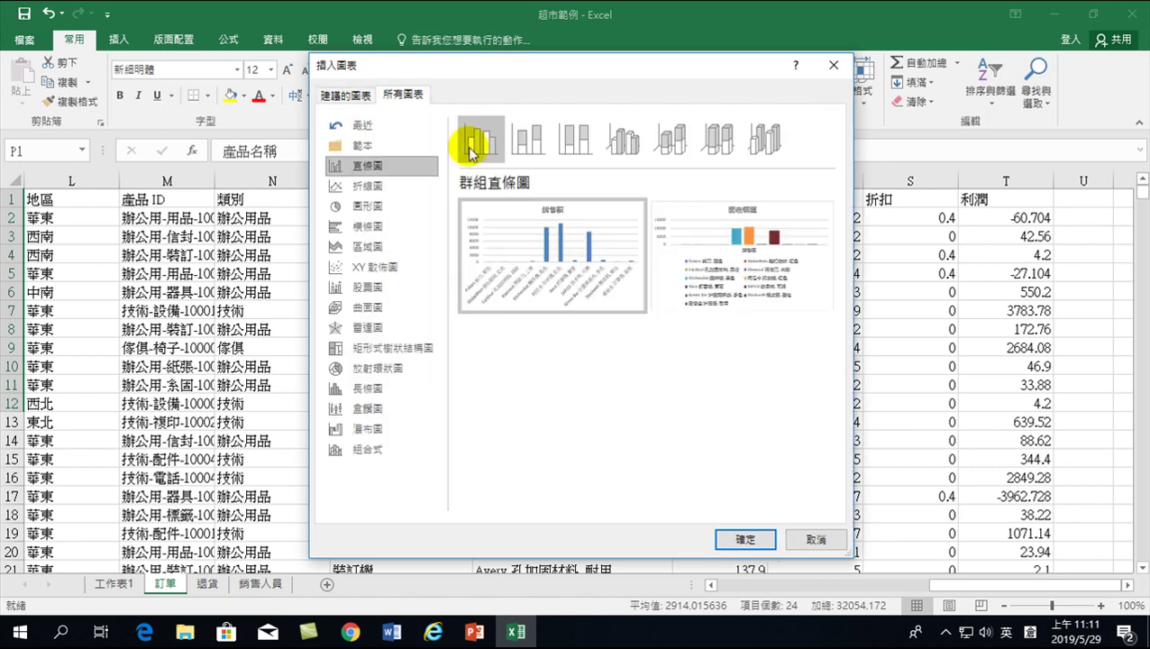
mouse_move(669, 285)
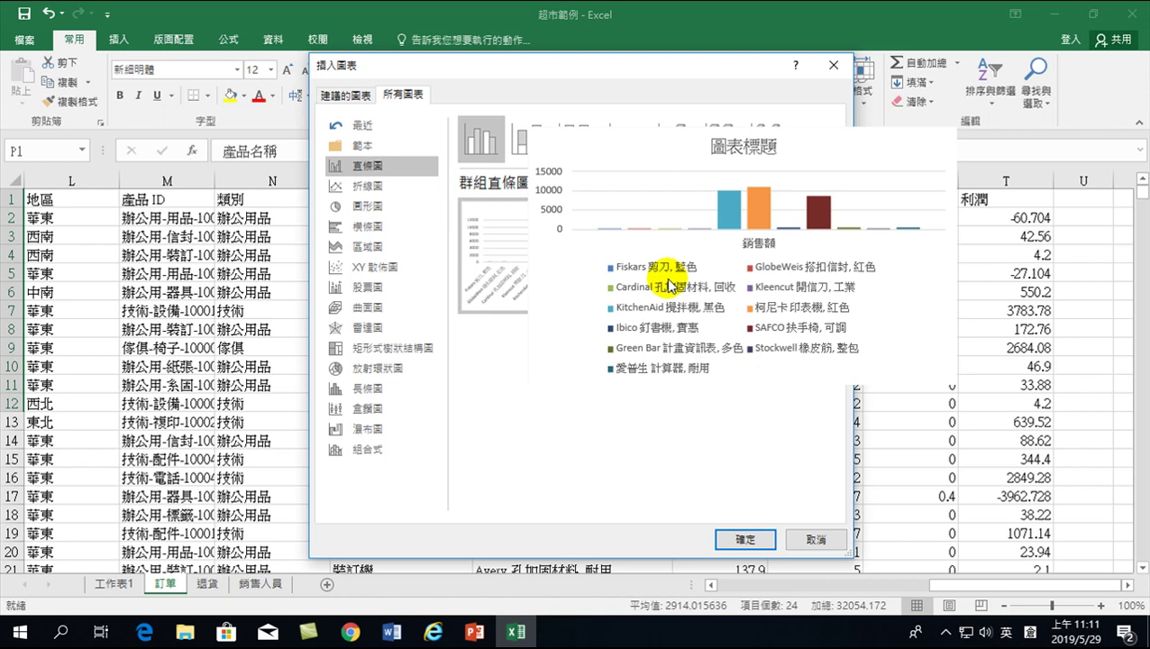
left_click(341, 93)
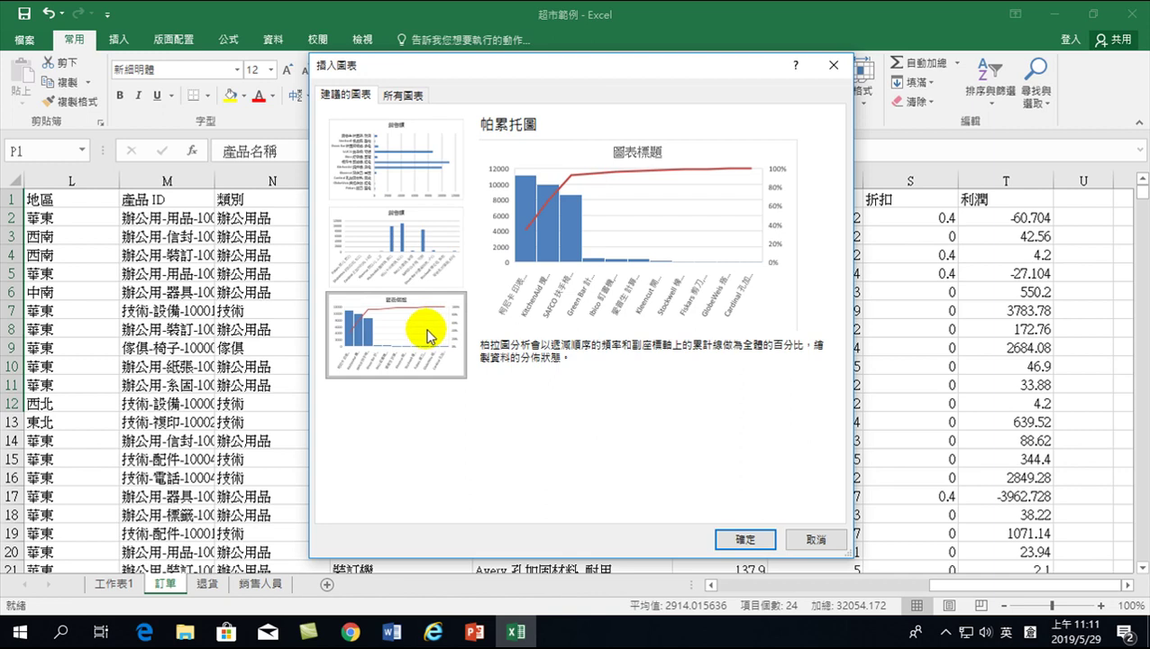
left_click(745, 538)
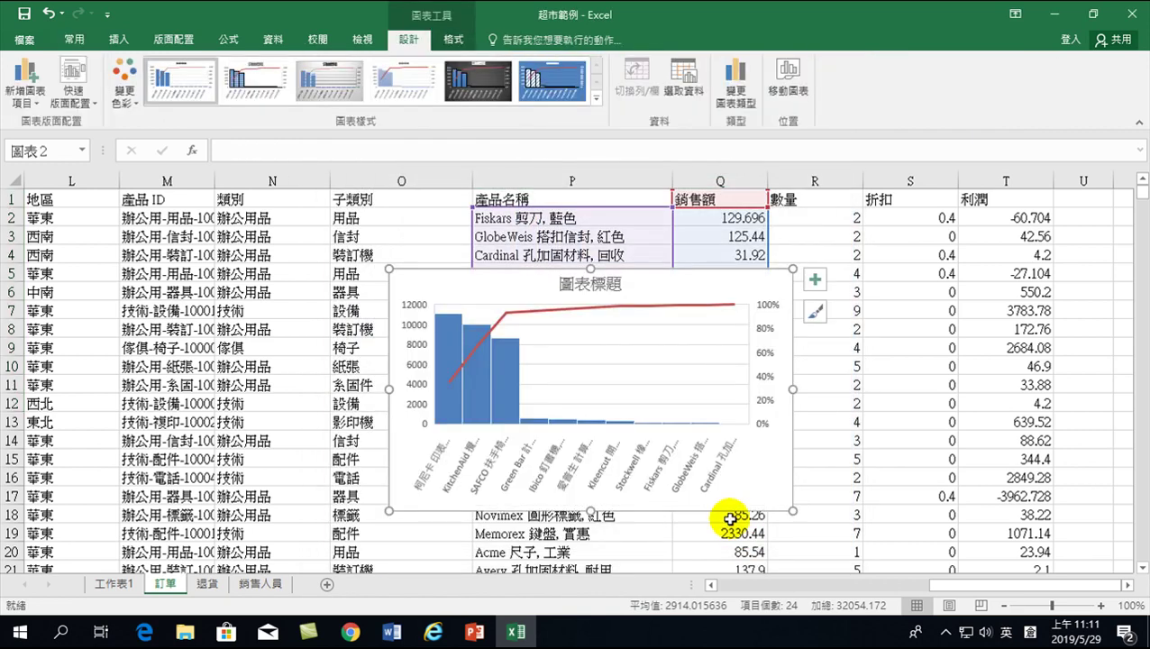
key("Delete")
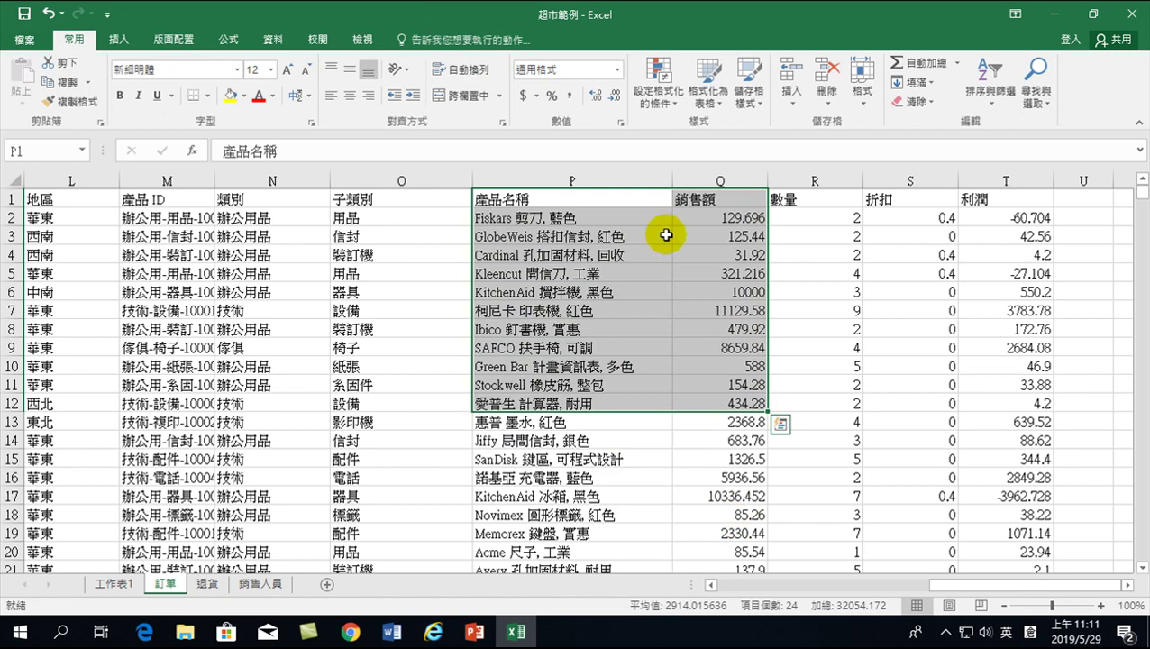
left_click(113, 43)
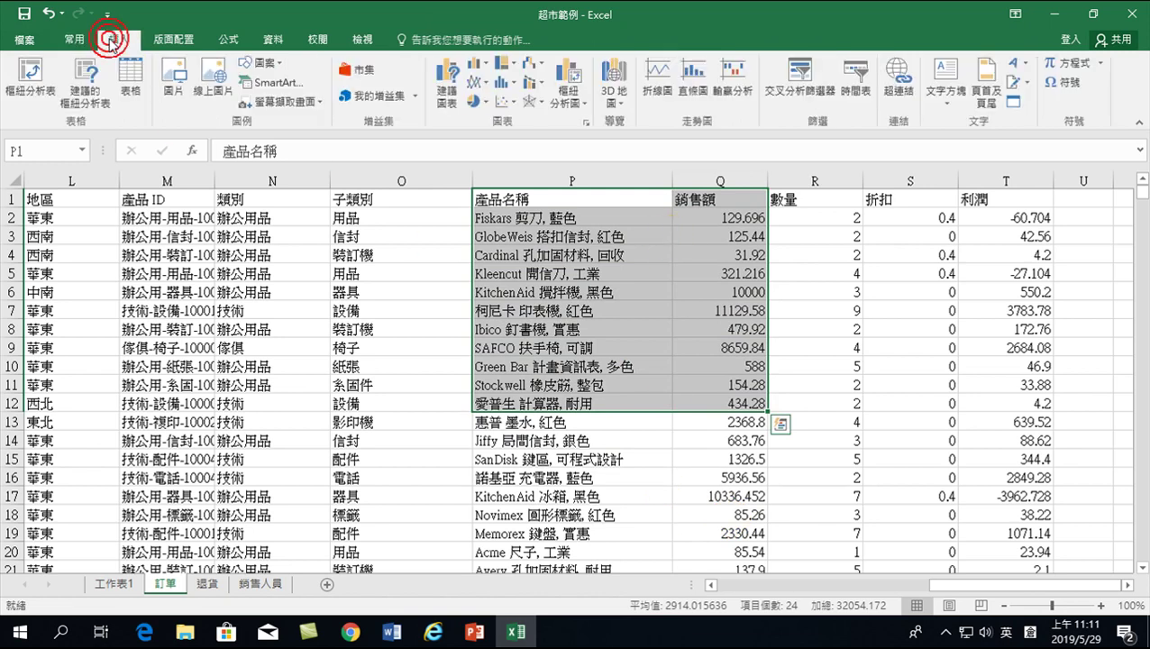
left_click(448, 81)
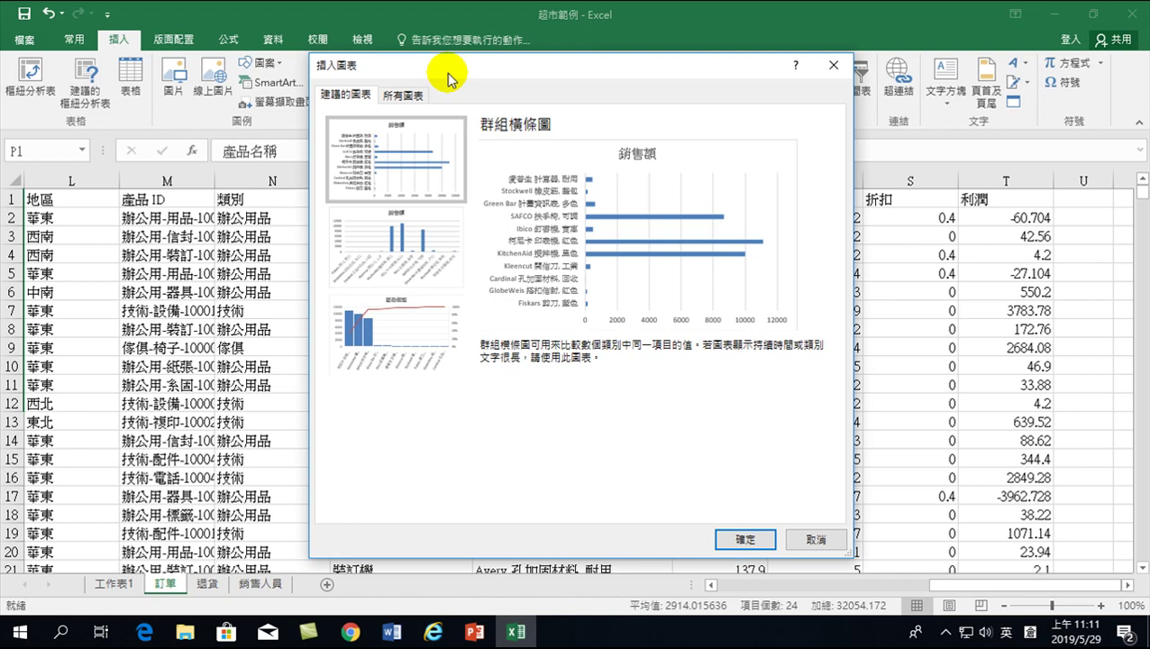
left_click(390, 324)
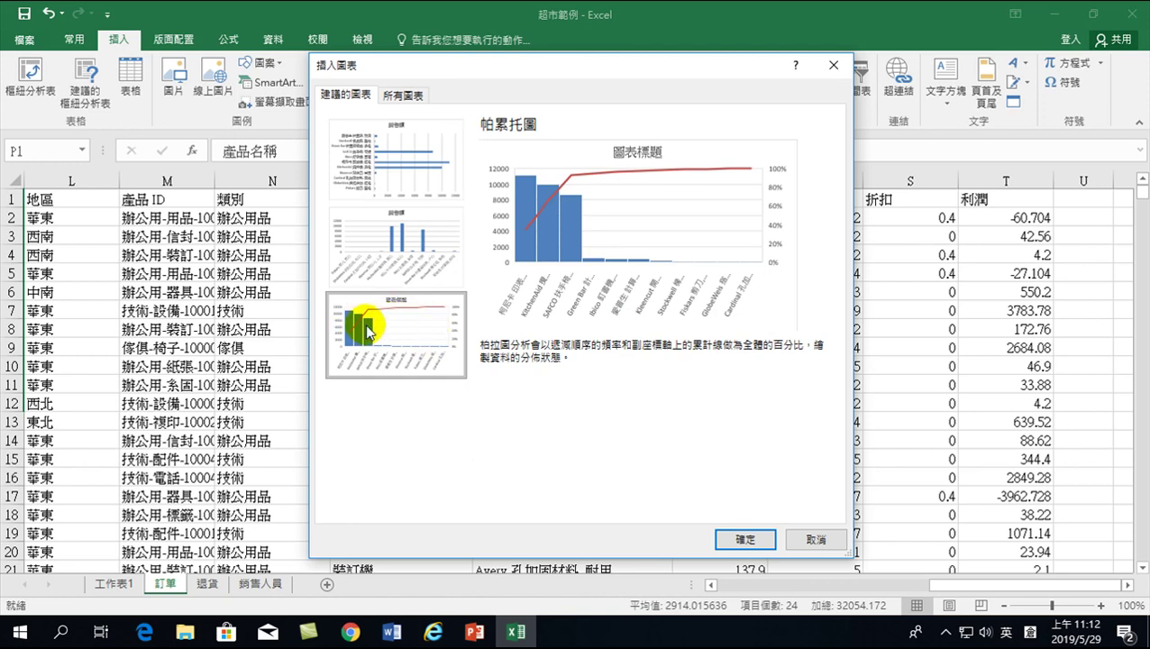
left_click(753, 545)
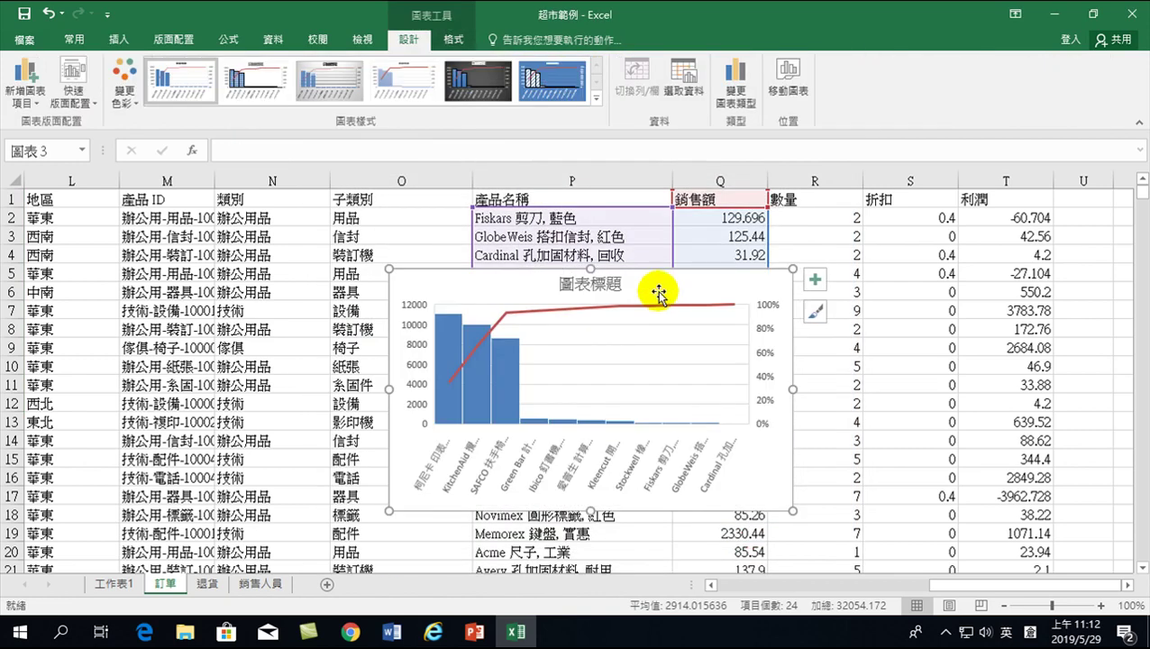
left_click_drag(660, 282, 542, 318)
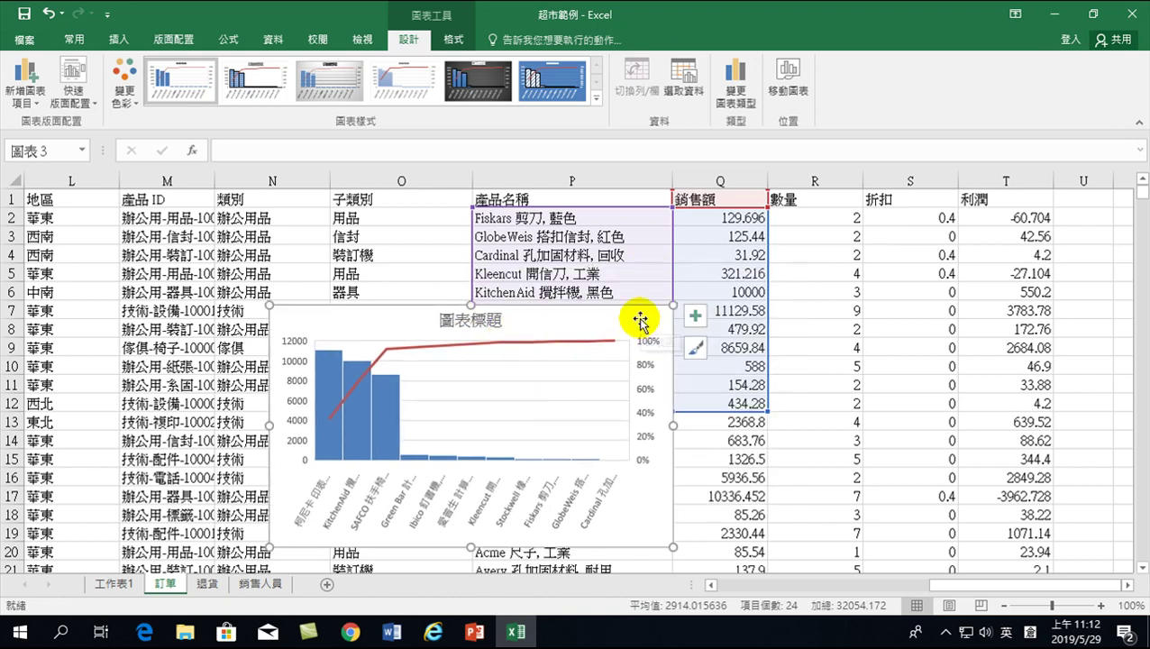
key("Delete")
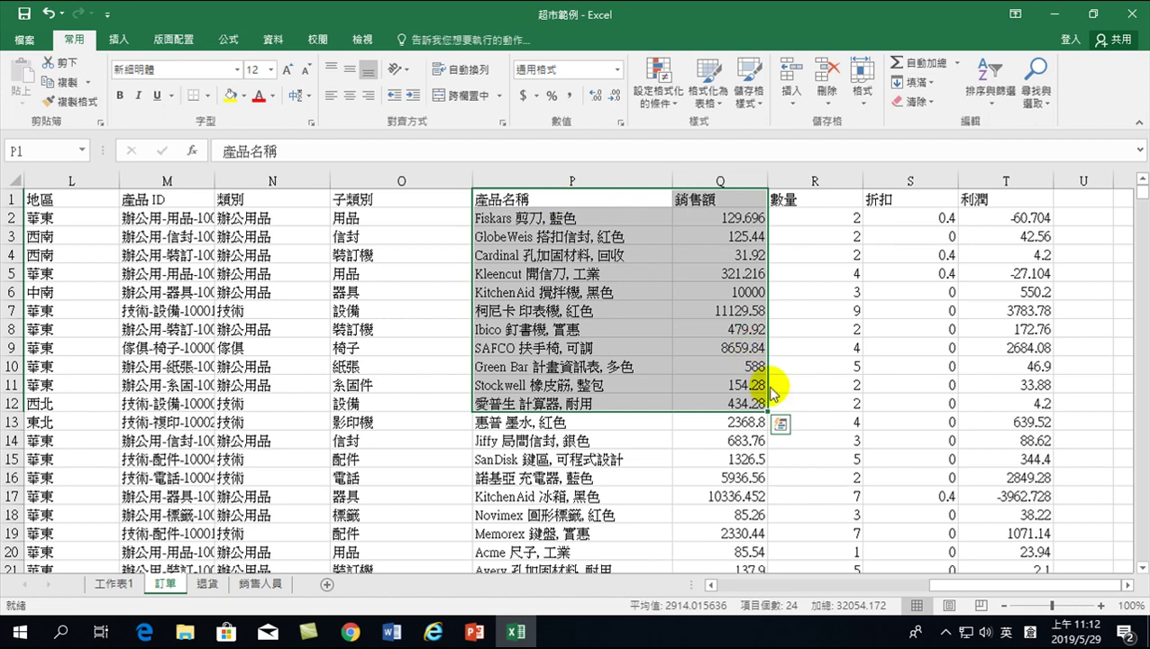
- Insert the recommended Pareto chart of product sales for rows 2 to 12
left_click(780, 423)
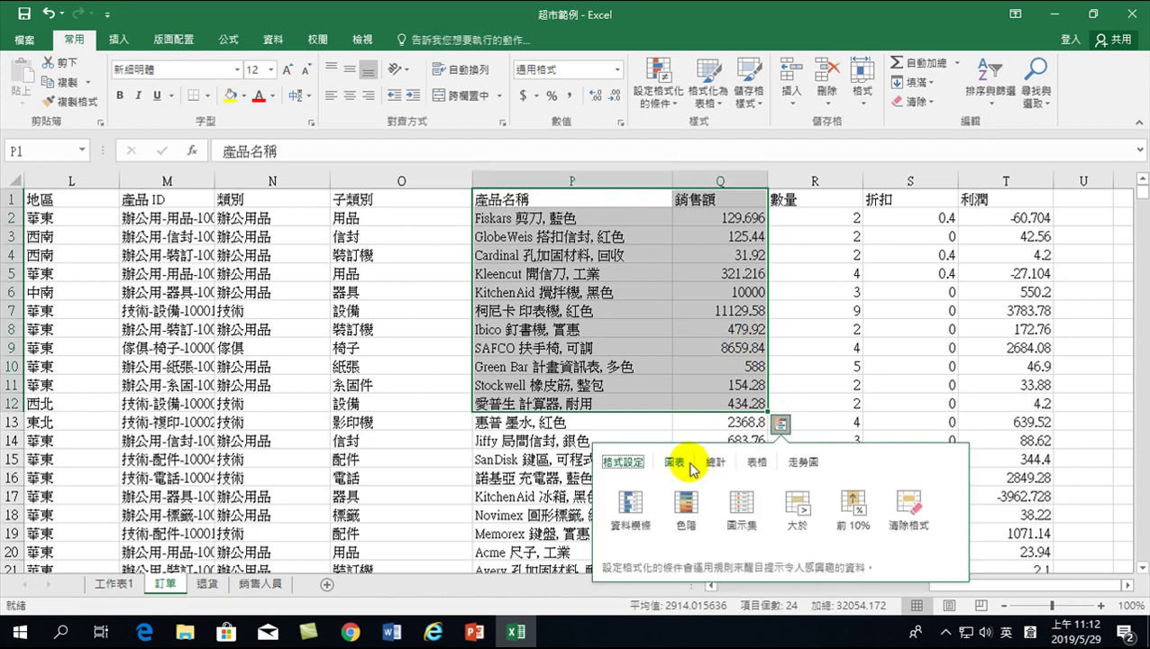
left_click(675, 461)
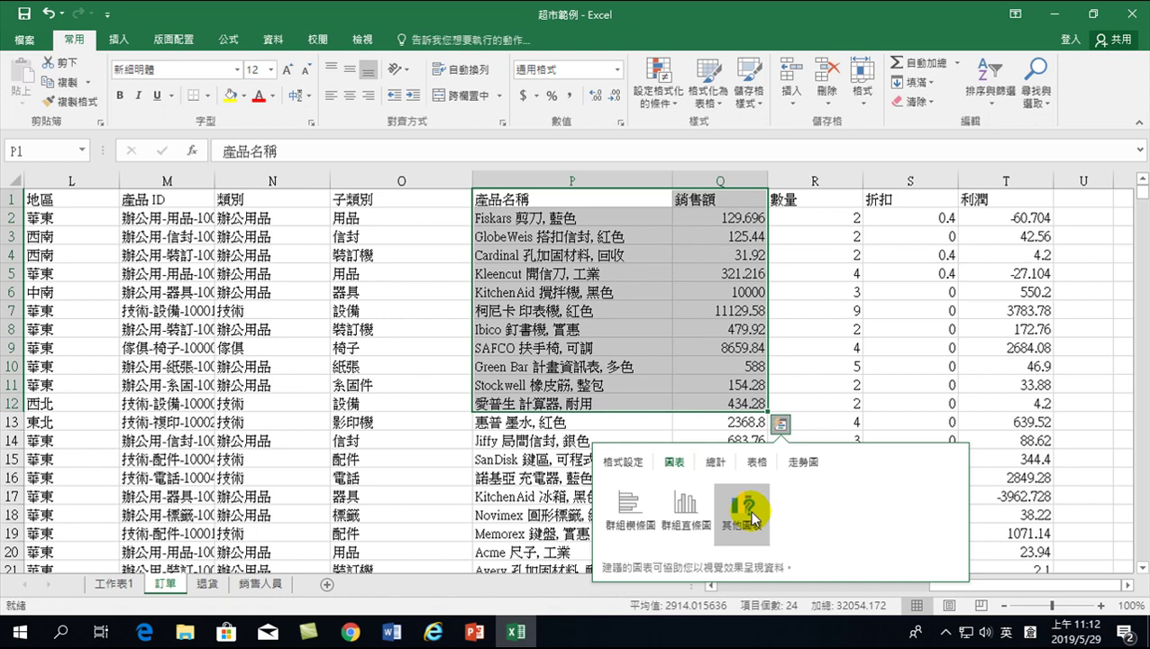
left_click(753, 519)
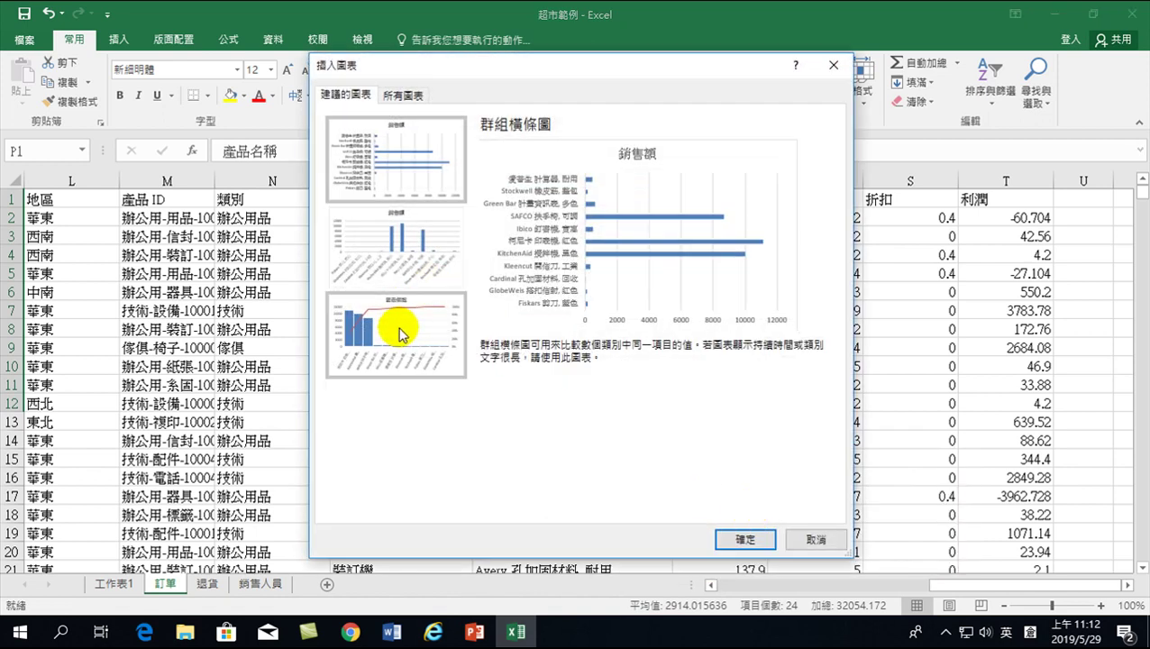
left_click(403, 323)
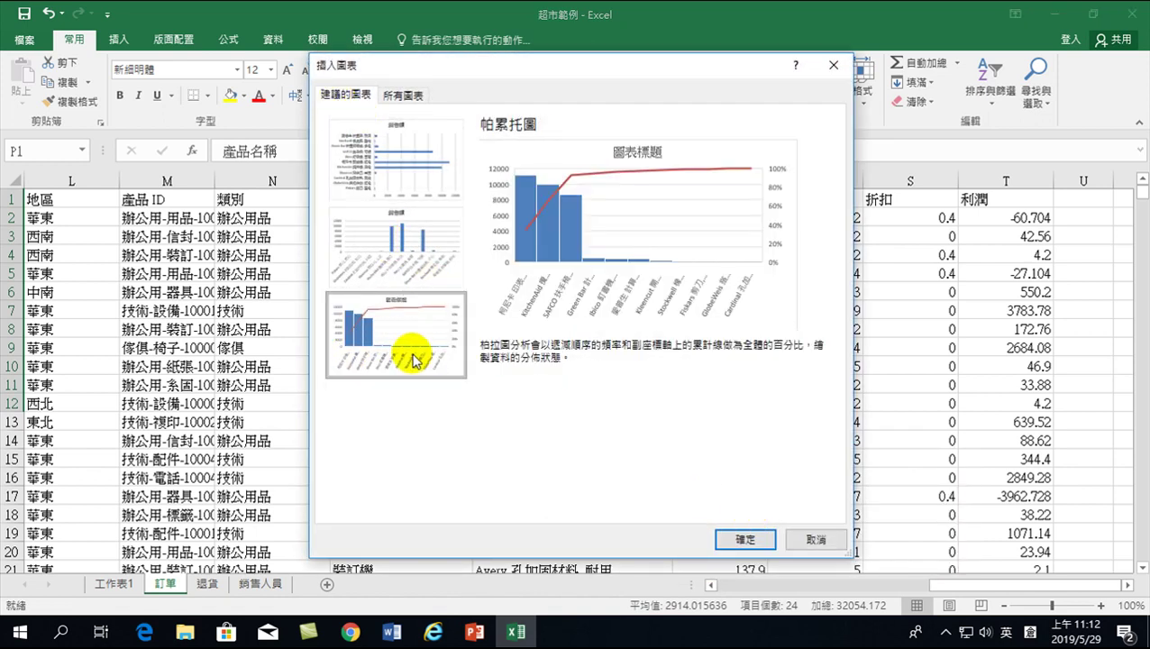
left_click(745, 539)
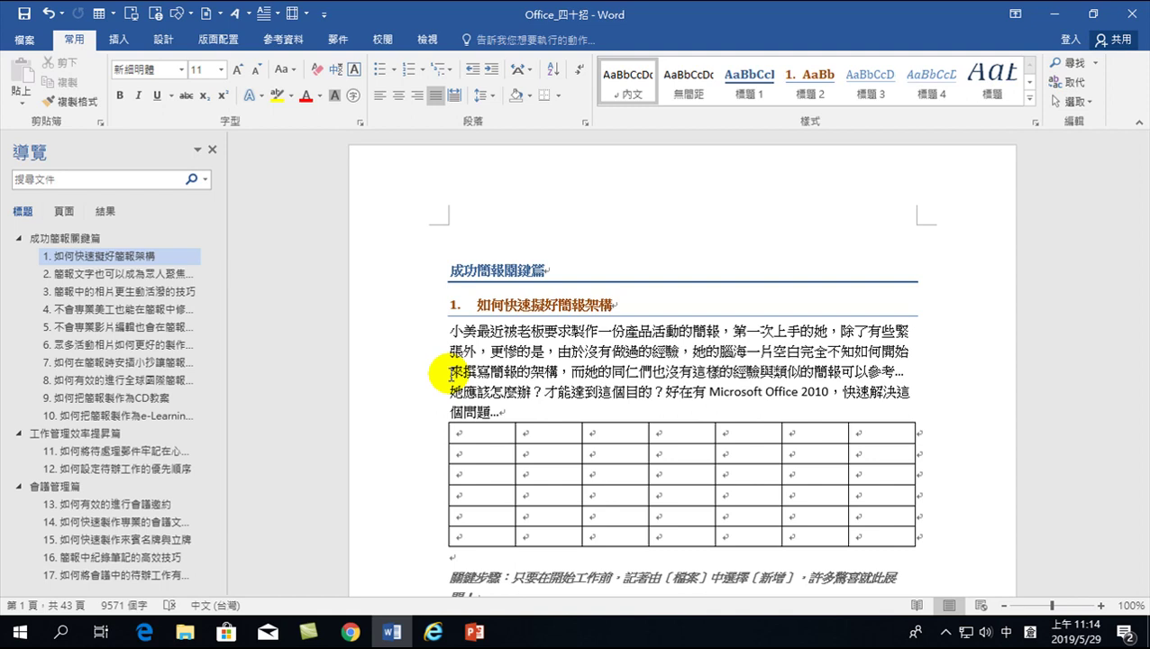
- Bring up File > New, showing 空白文件 and templates like 志工清單 and 藍色球體履歷表
left_click(32, 42)
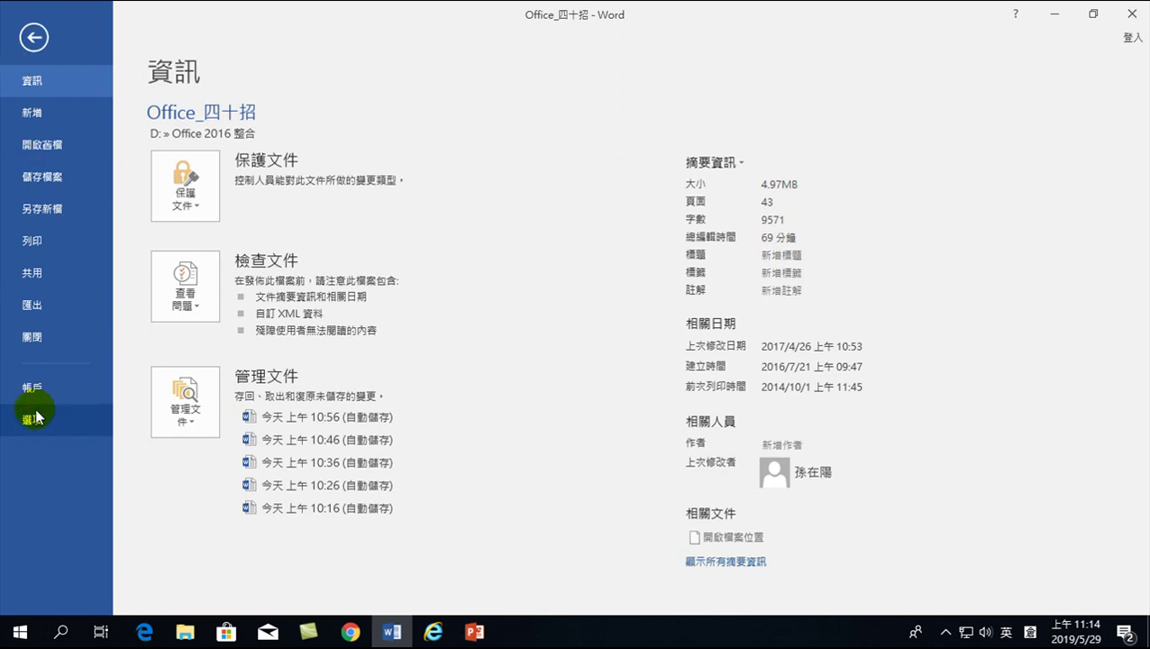
left_click(27, 115)
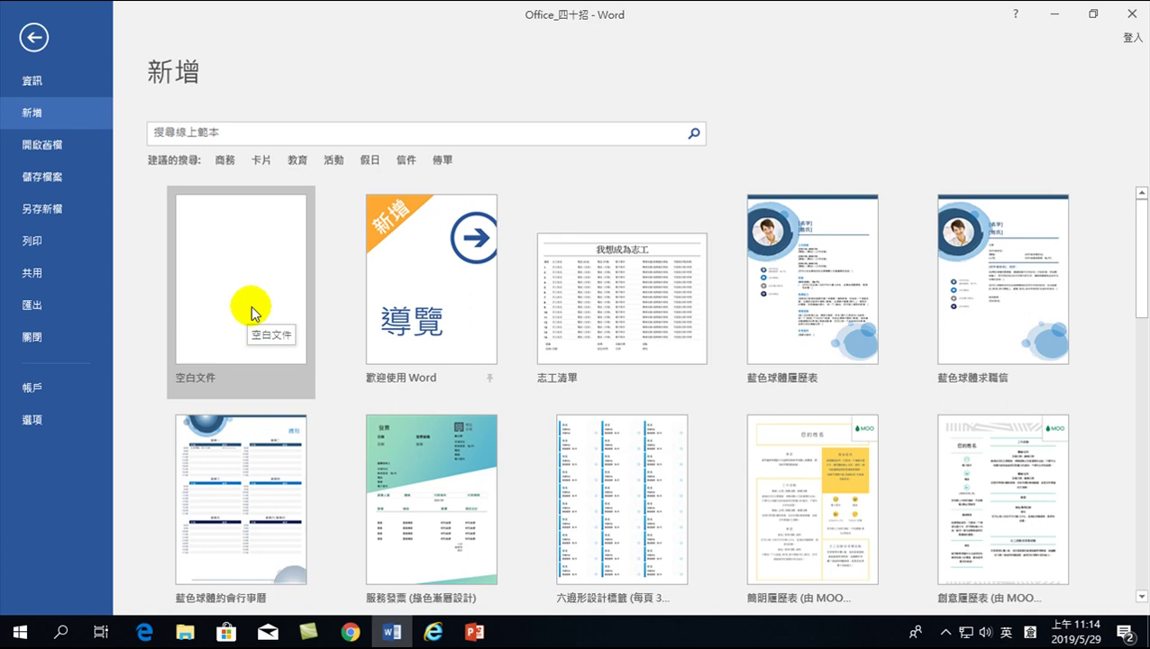
- Search the online templates for 履歷表
left_click(222, 132)
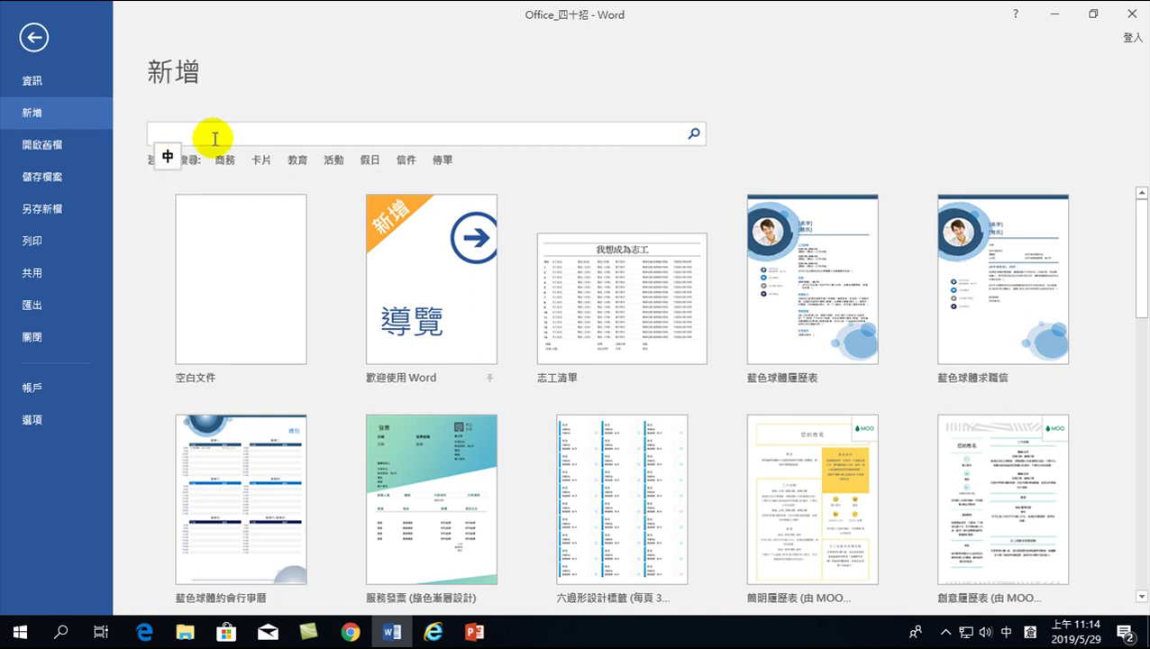
type("ㄕ")
type("履")
key("Return")
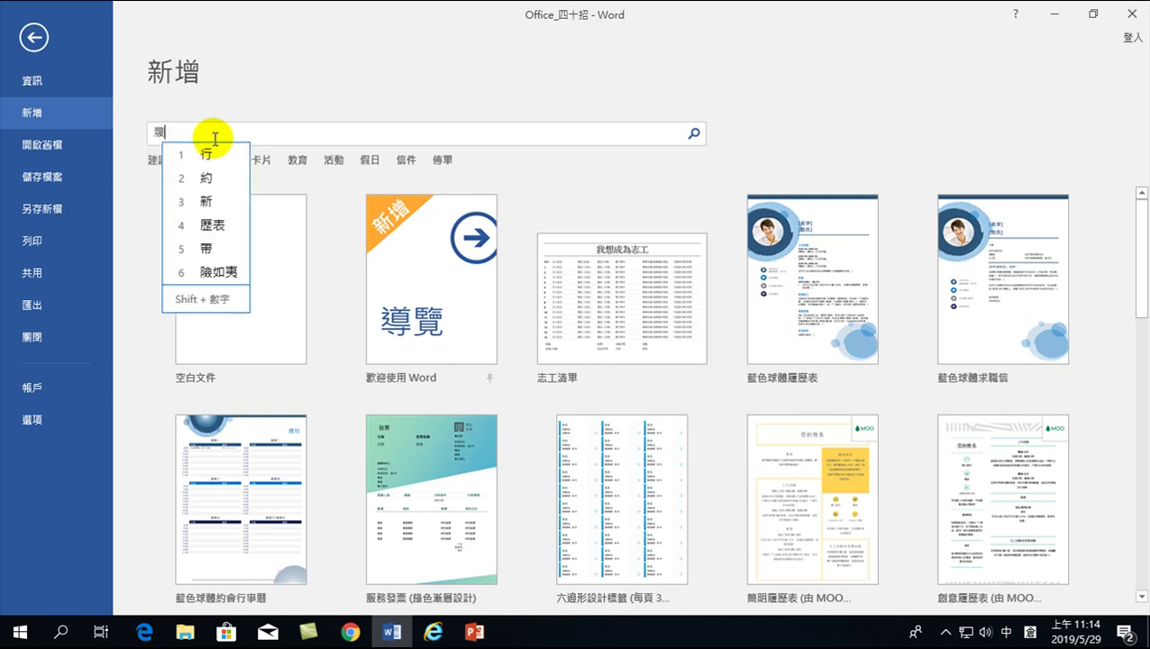
type("歷表")
key("shift")
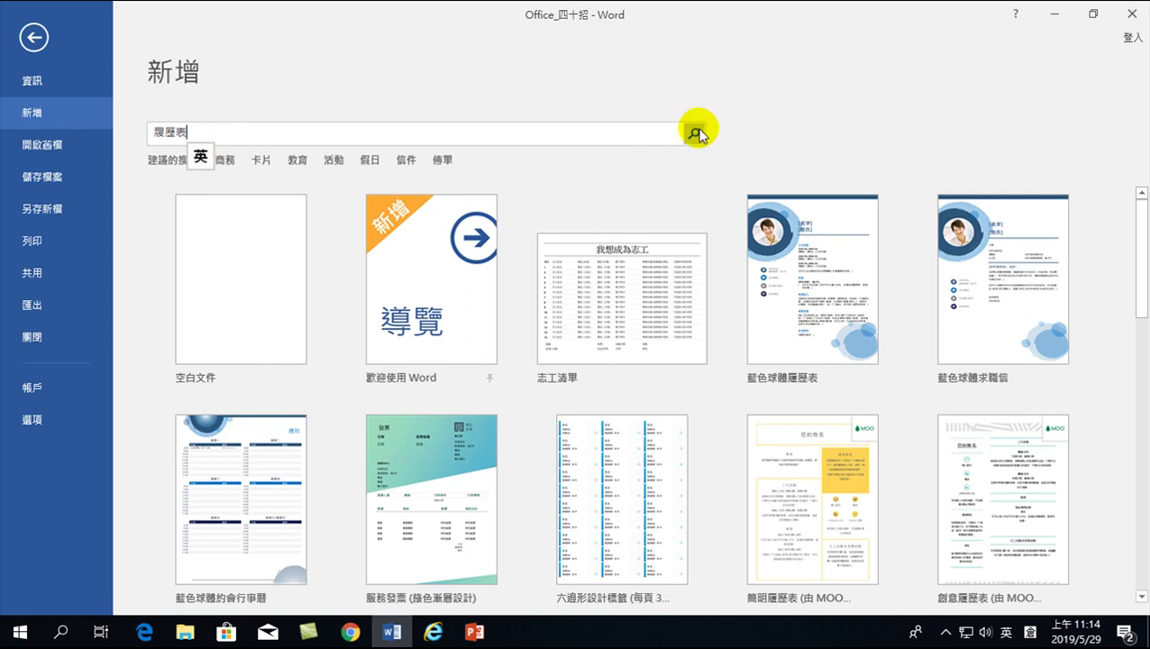
left_click(694, 135)
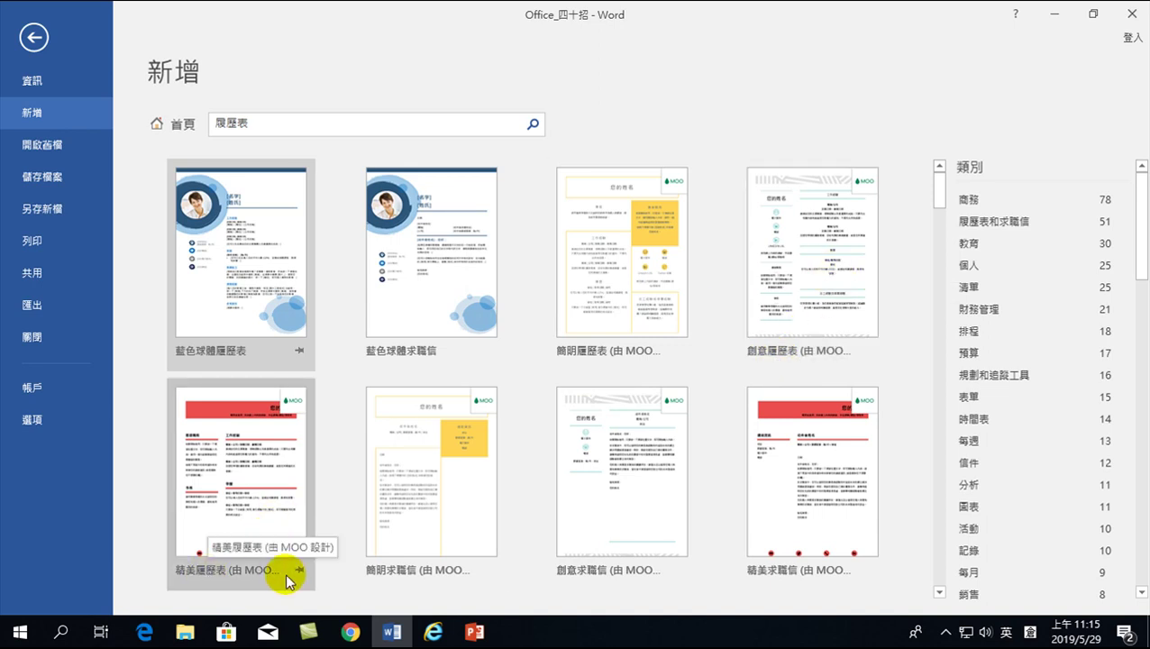
- Browse the resume results such as 藍色球體履歷表 and 簡明履歷表, then select the search text
scroll(448, 549, "down", 3)
scroll(448, 545, "down", 3)
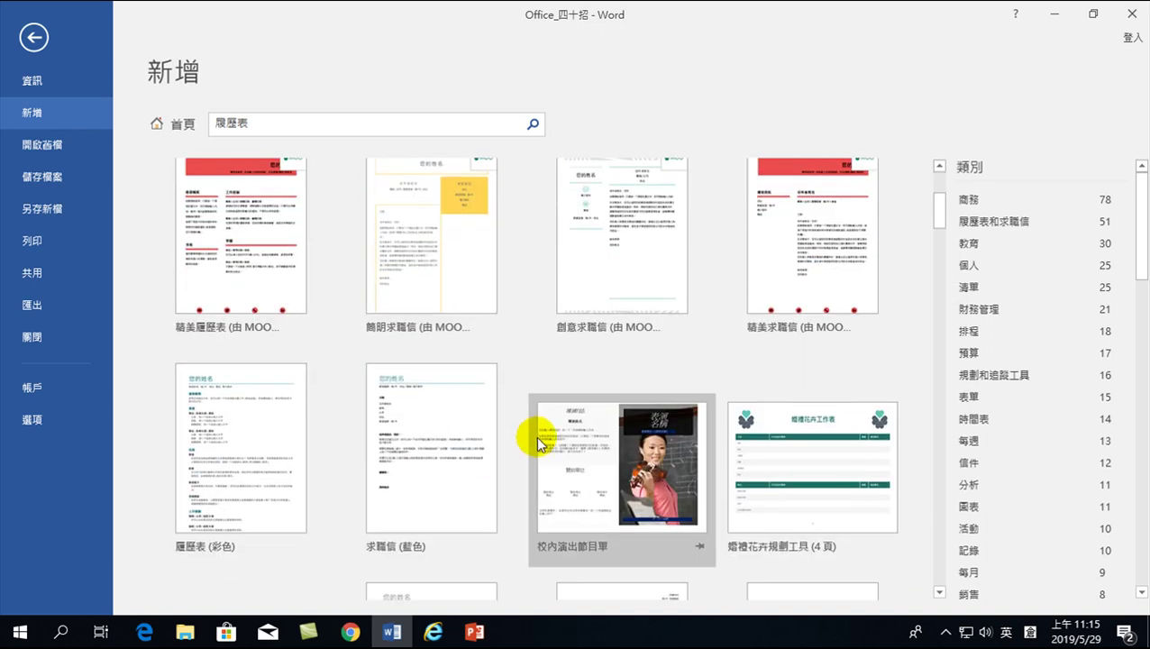
scroll(534, 436, "down", 3)
scroll(577, 311, "down", 3)
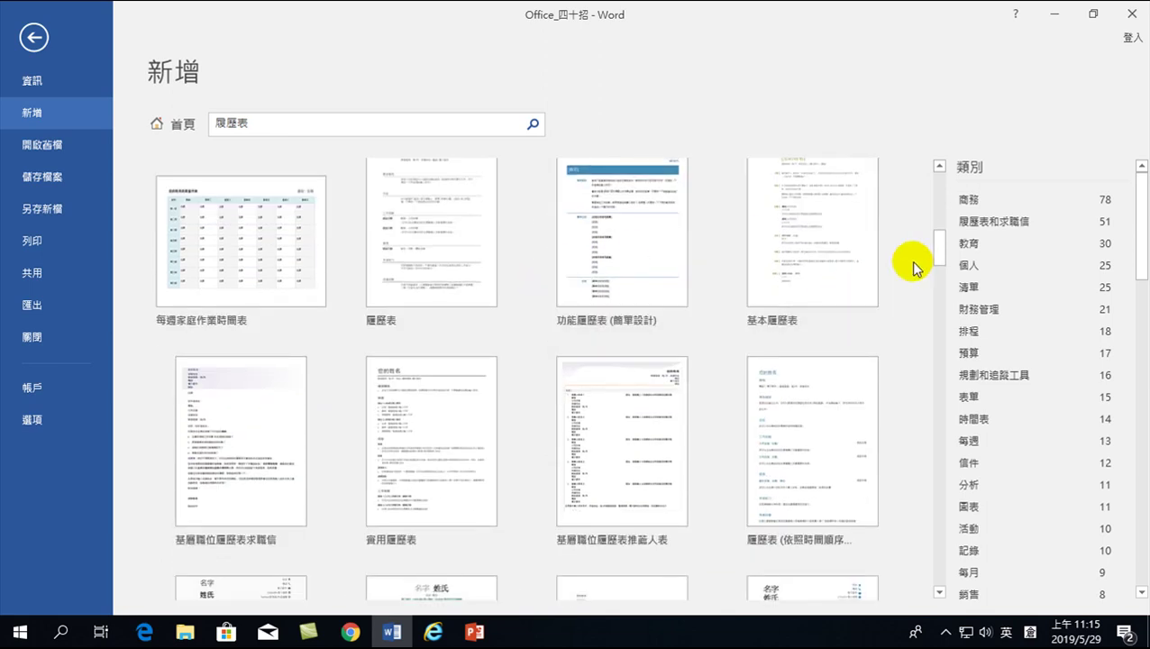
left_click_drag(938, 245, 941, 257)
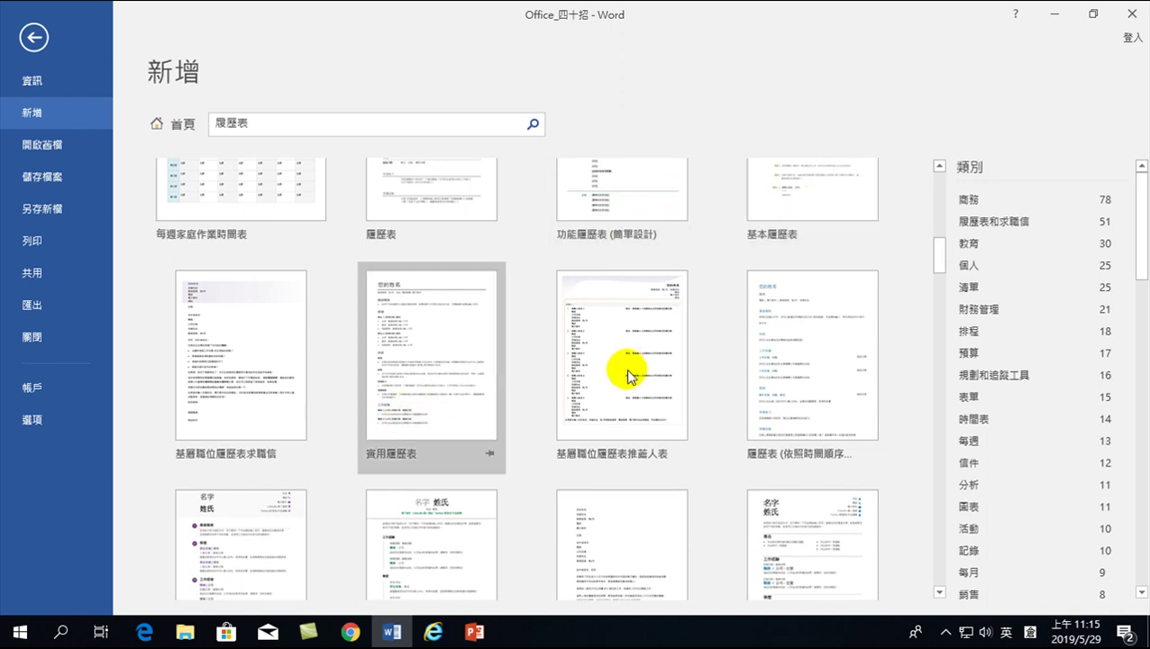
left_click_drag(938, 259, 940, 351)
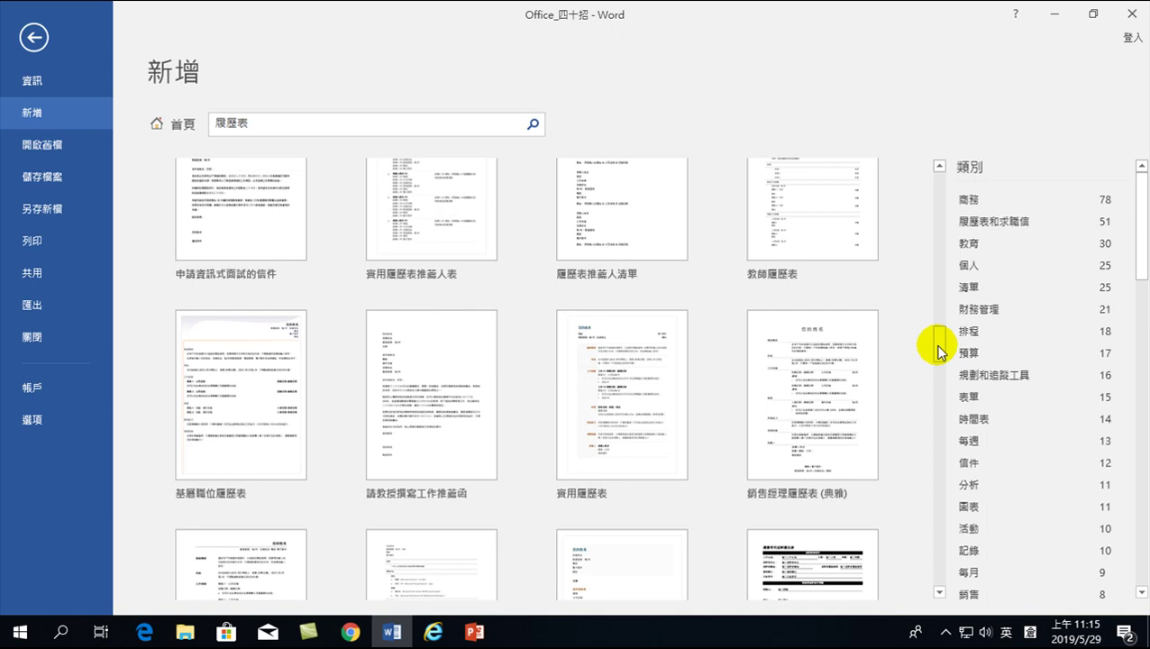
left_click_drag(939, 350, 941, 425)
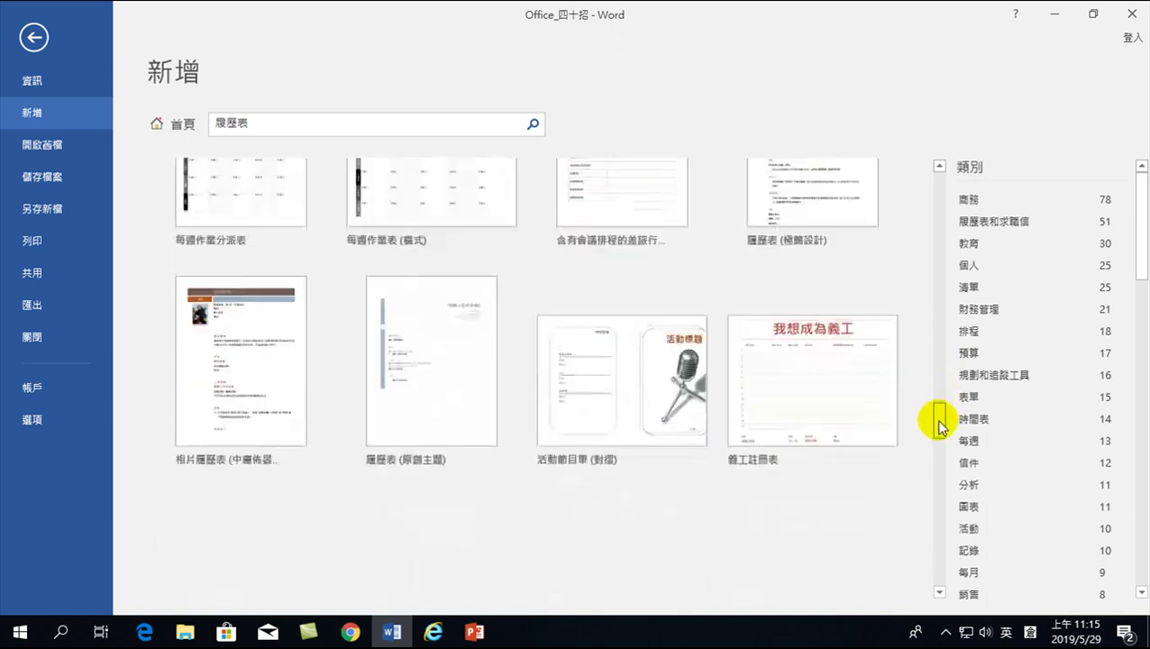
left_click_drag(939, 424, 950, 171)
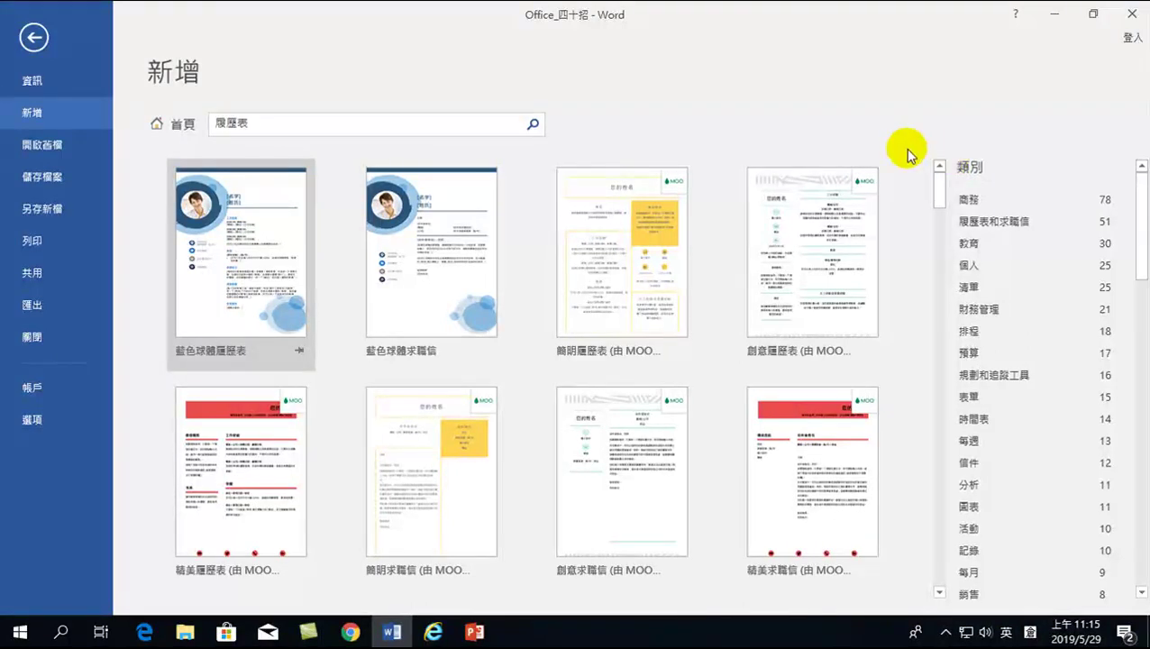
left_click(255, 125)
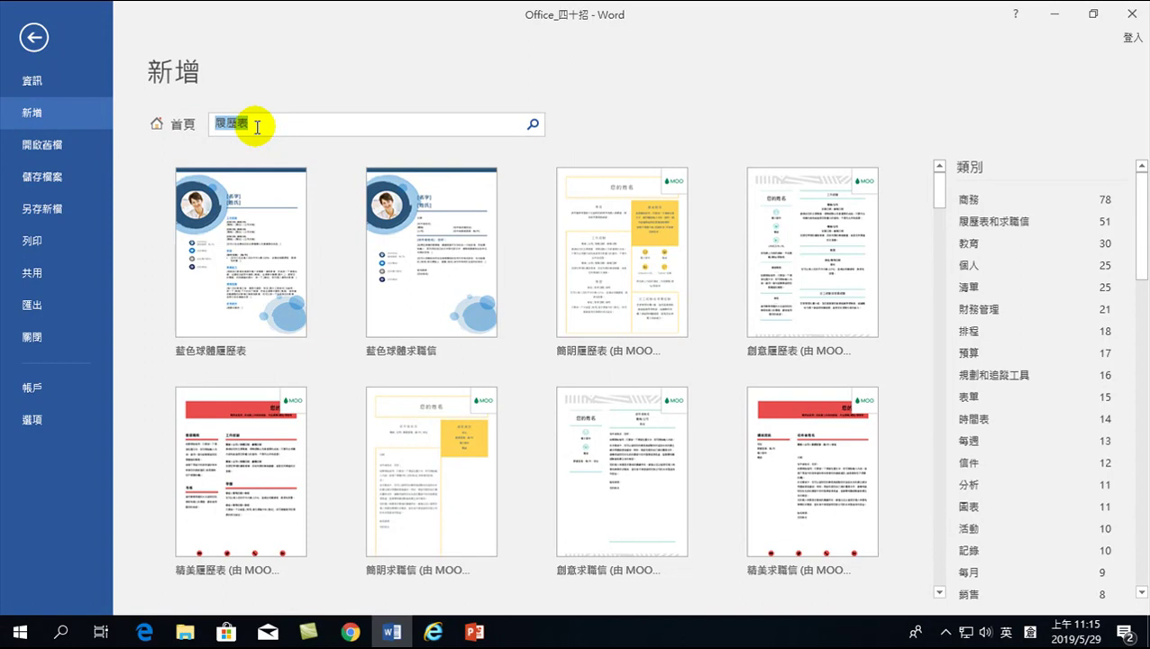
- Search the online templates for 預算, getting 60 Excel-only matches, then reselect the term
key("BackSpace")
type("rom")
key("BackSpace")
key("BackSpace")
key("BackSpace")
key("shift")
type("預算")
key("shift")
left_click(535, 125)
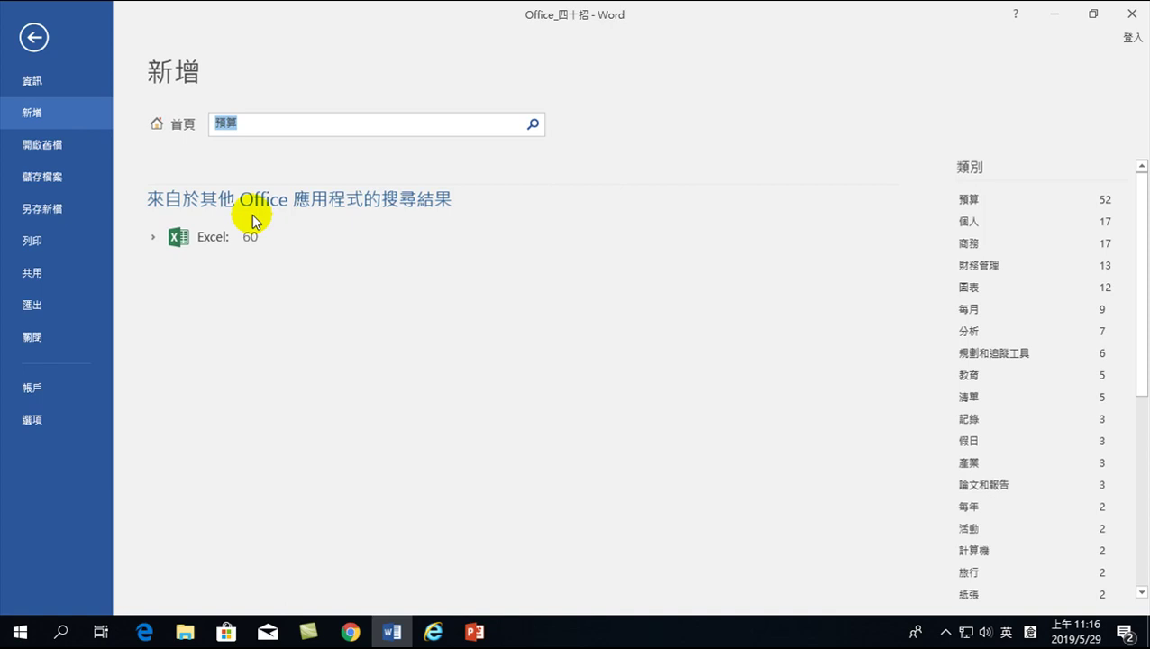
left_click(259, 121)
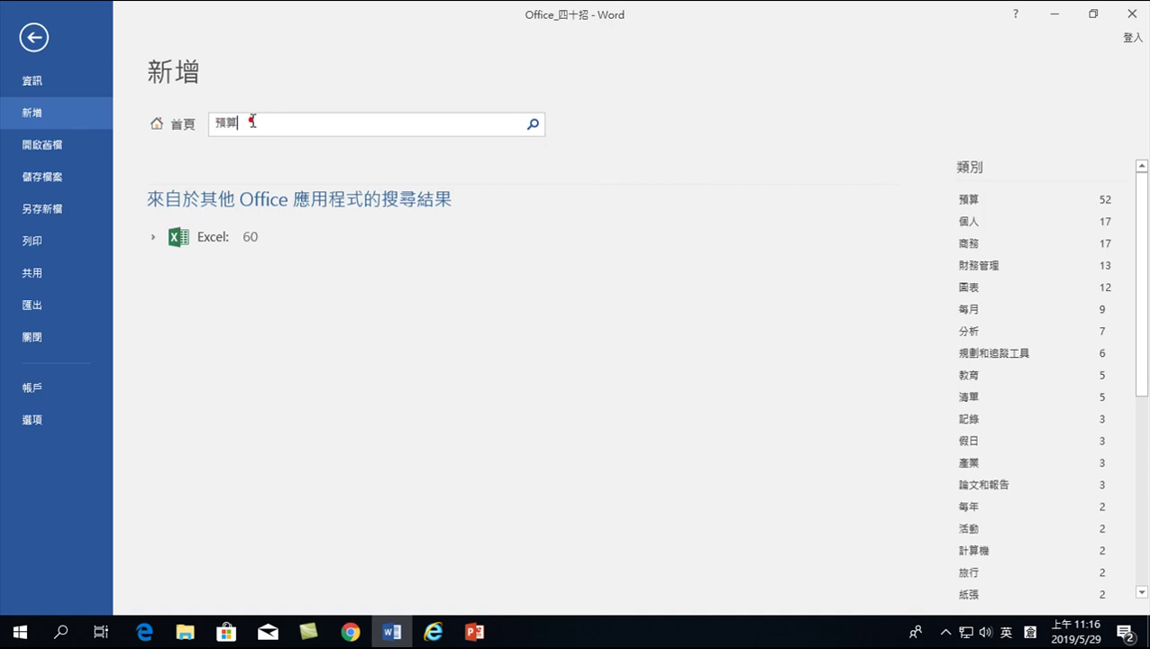
left_click_drag(261, 120, 210, 115)
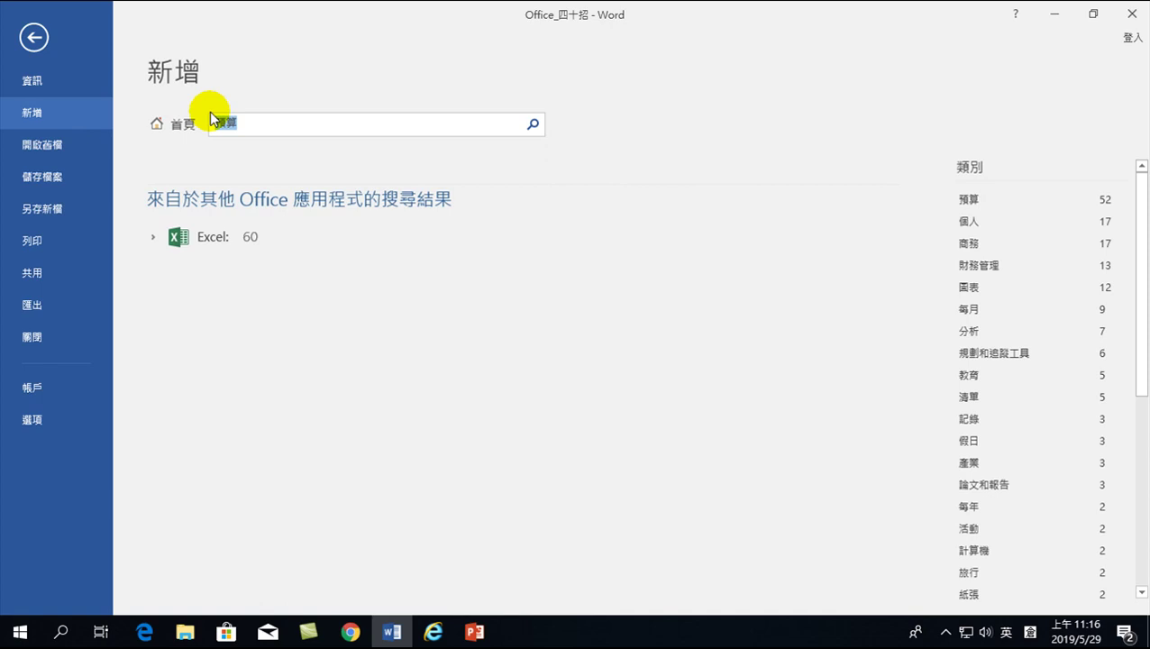
- Search templates for 行事曆 and browse calendars like 藍色球體約會行事曆 and 2018 年年曆
type("設計")
type("行")
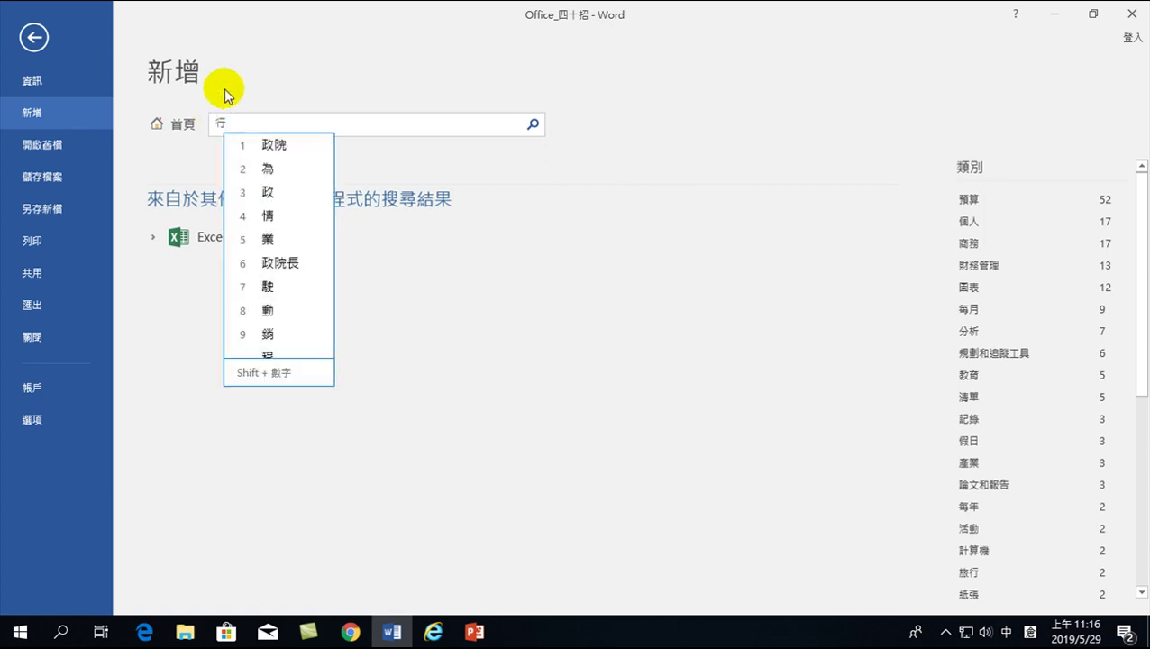
type("事曆")
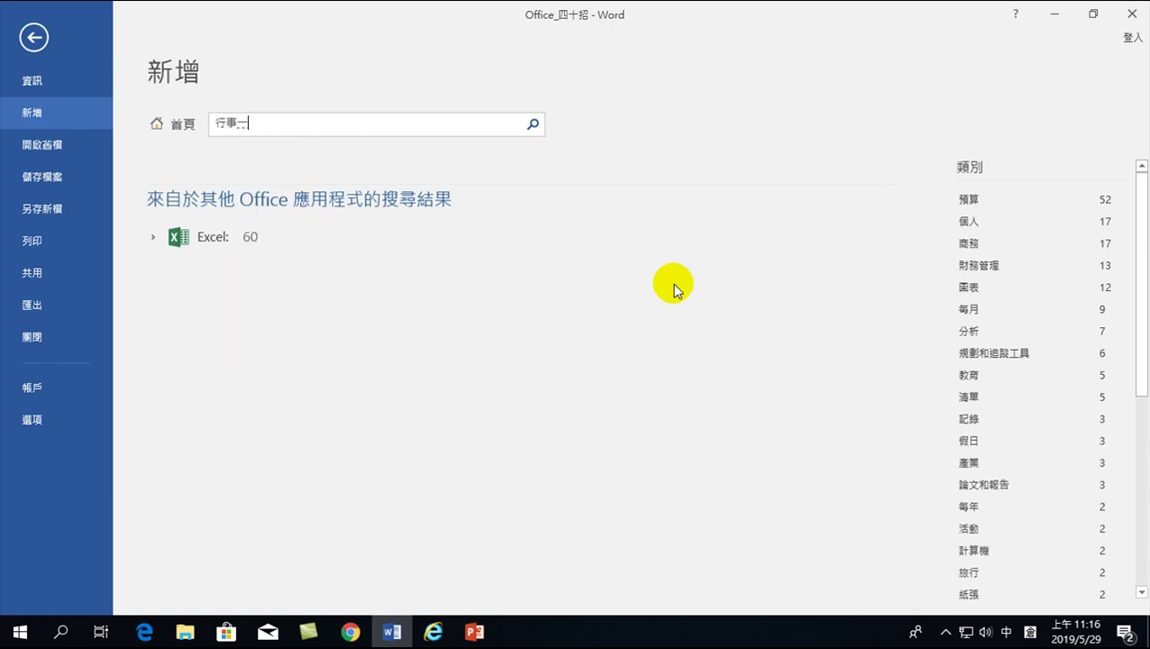
left_click(533, 125)
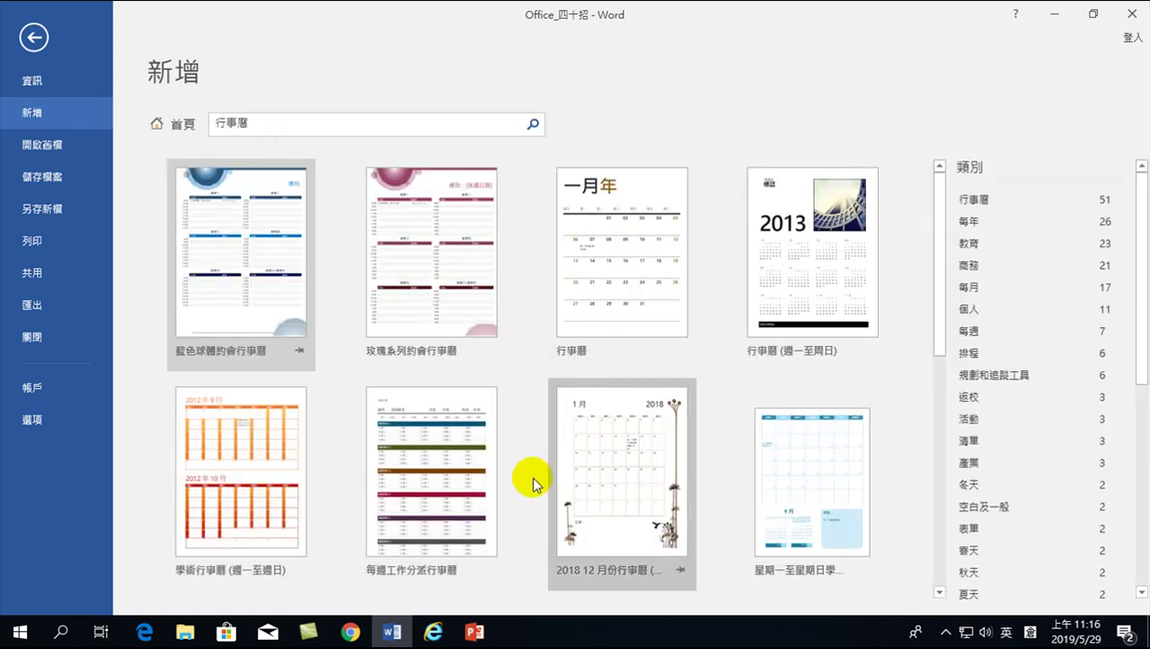
scroll(477, 338, "down", 1)
scroll(478, 338, "down", 1)
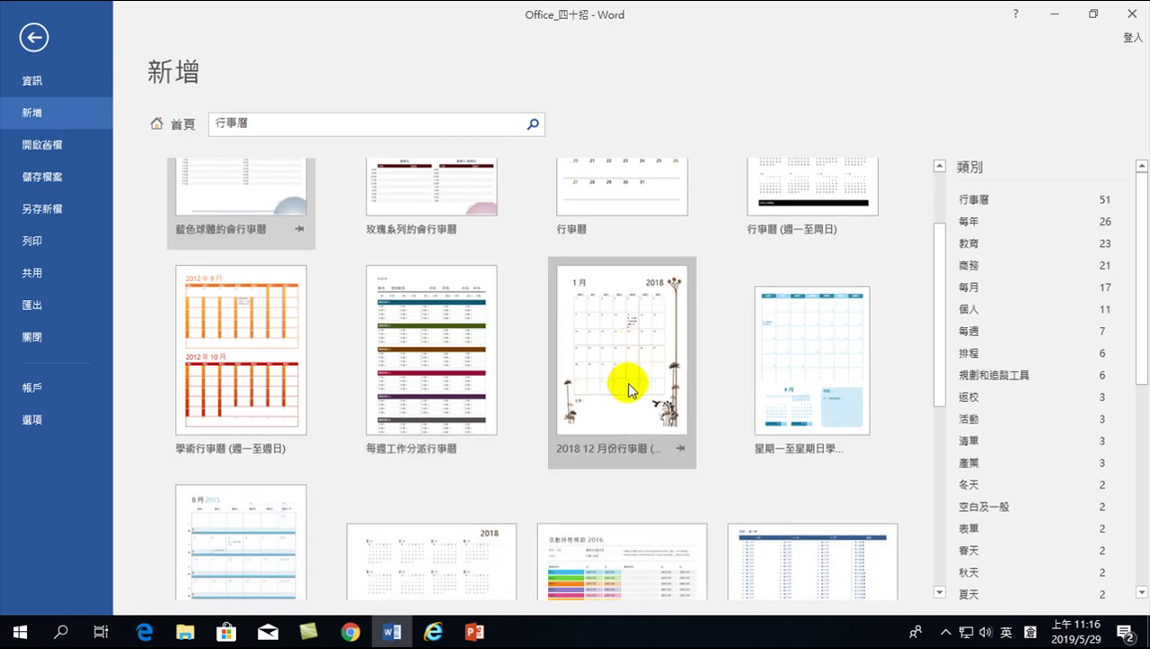
scroll(585, 346, "down", 5)
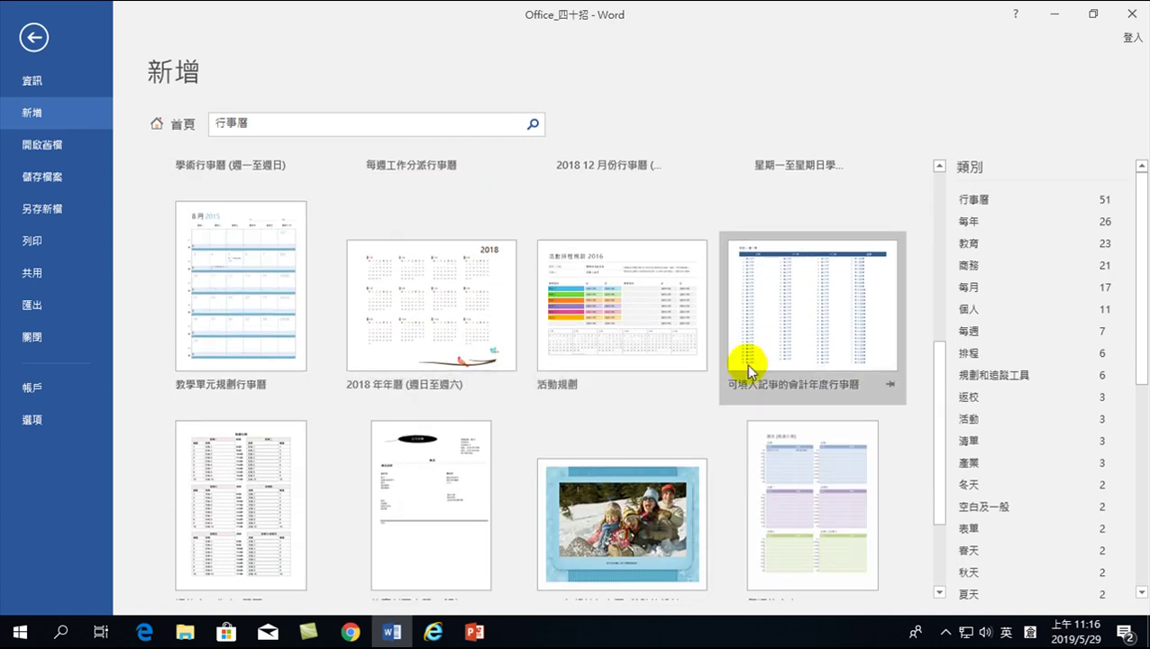
scroll(685, 374, "down", 3)
scroll(464, 359, "up", 4)
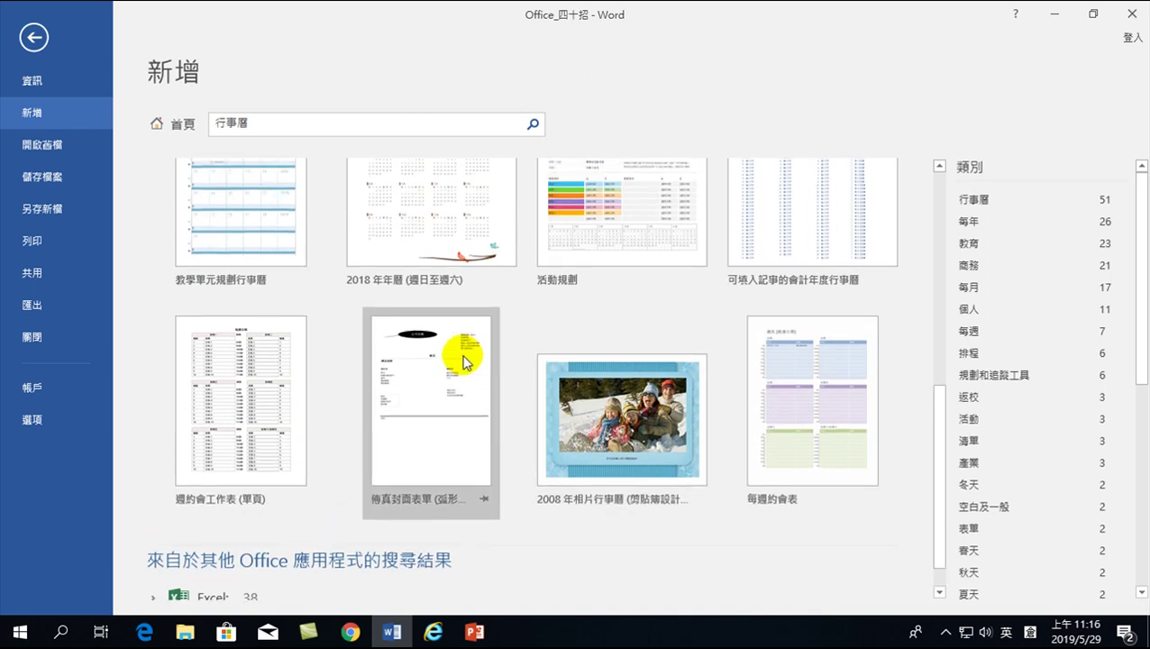
scroll(462, 361, "up", 2)
scroll(410, 290, "up", 3)
scroll(385, 360, "up", 1)
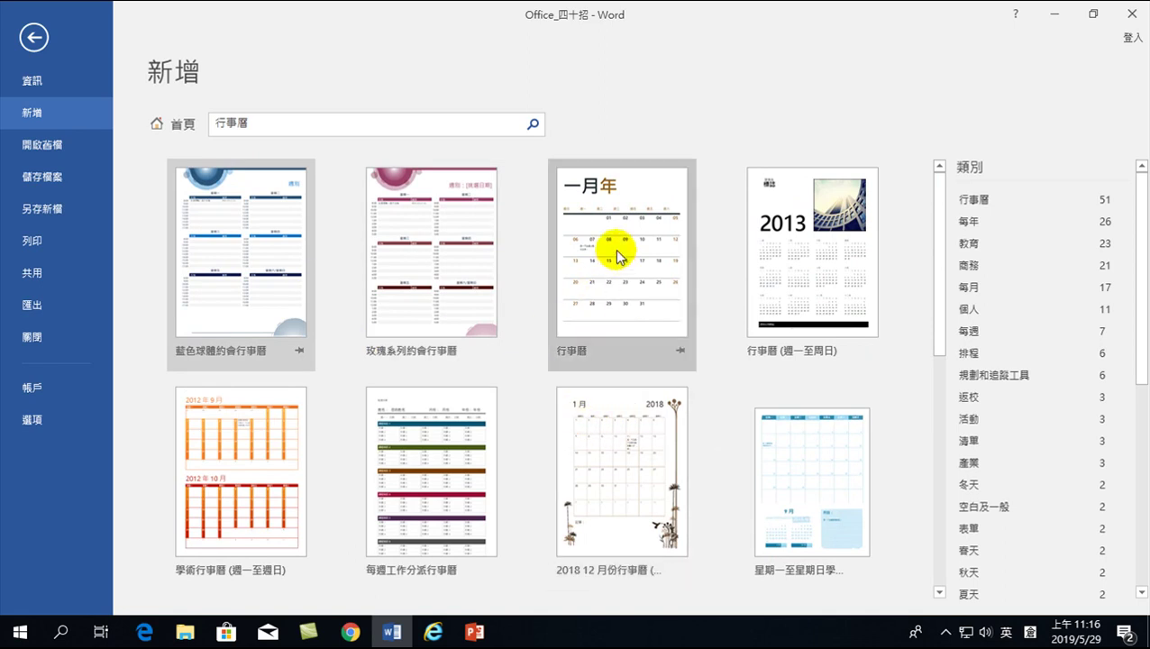
- Create 文件2 from the 行事曆 (週一至周日) template and scroll through its twelve 2013 months
left_click(786, 268)
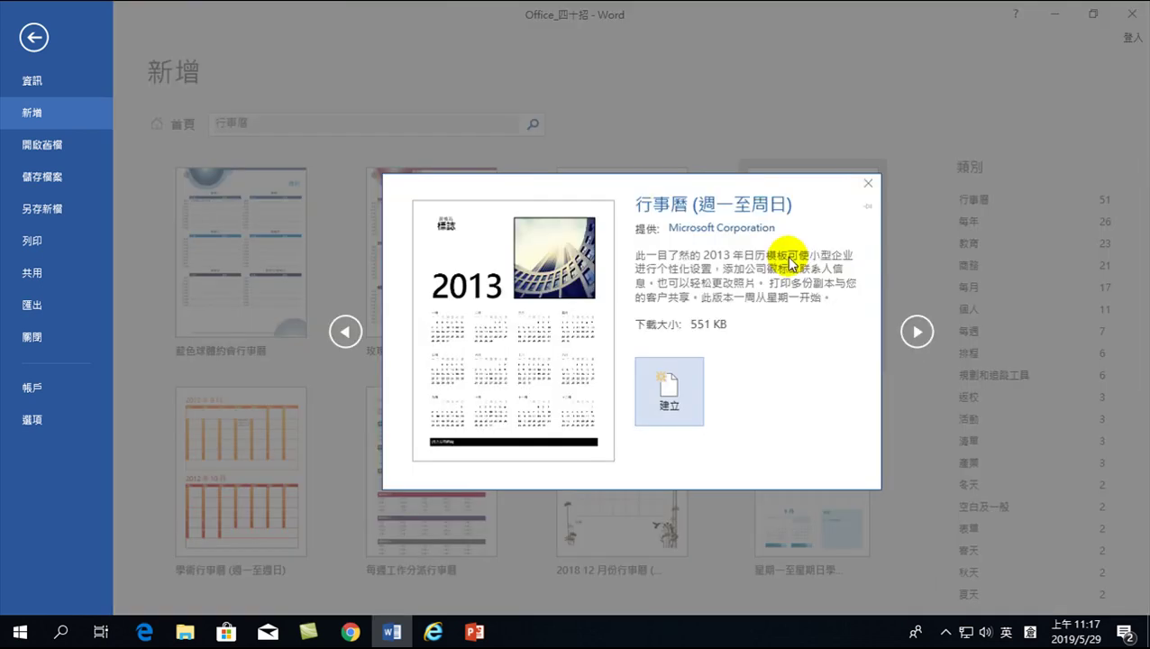
left_click(657, 402)
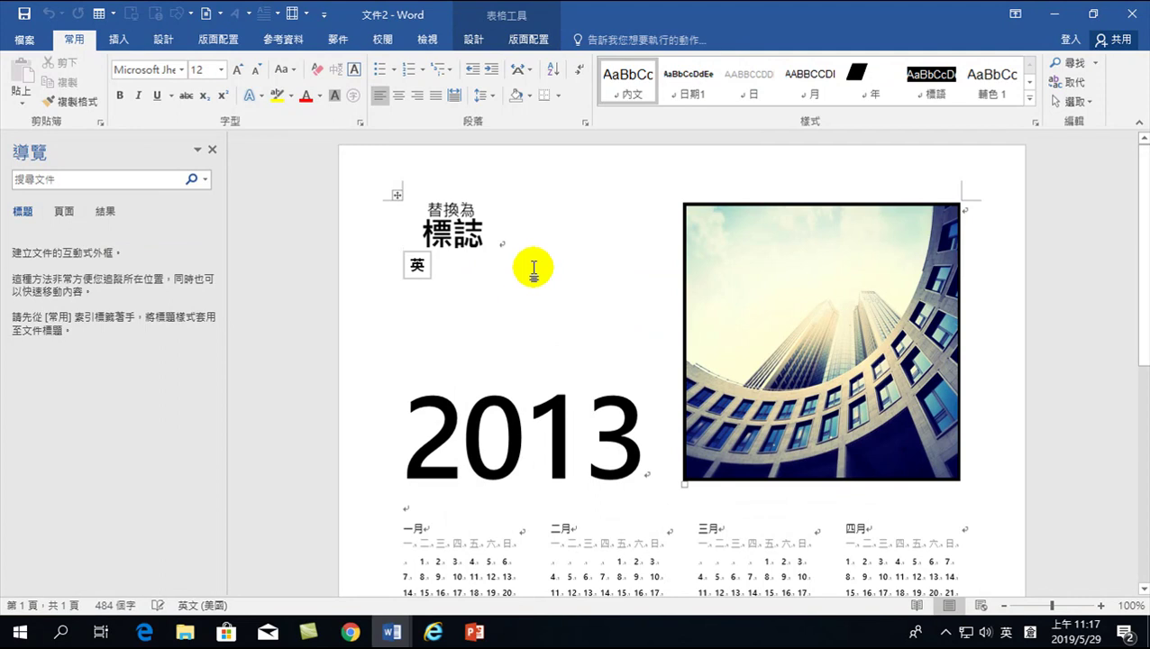
scroll(534, 268, "down", 2)
scroll(532, 333, "down", 5)
scroll(575, 374, "down", 1)
scroll(595, 406, "up", 3)
scroll(597, 403, "up", 3)
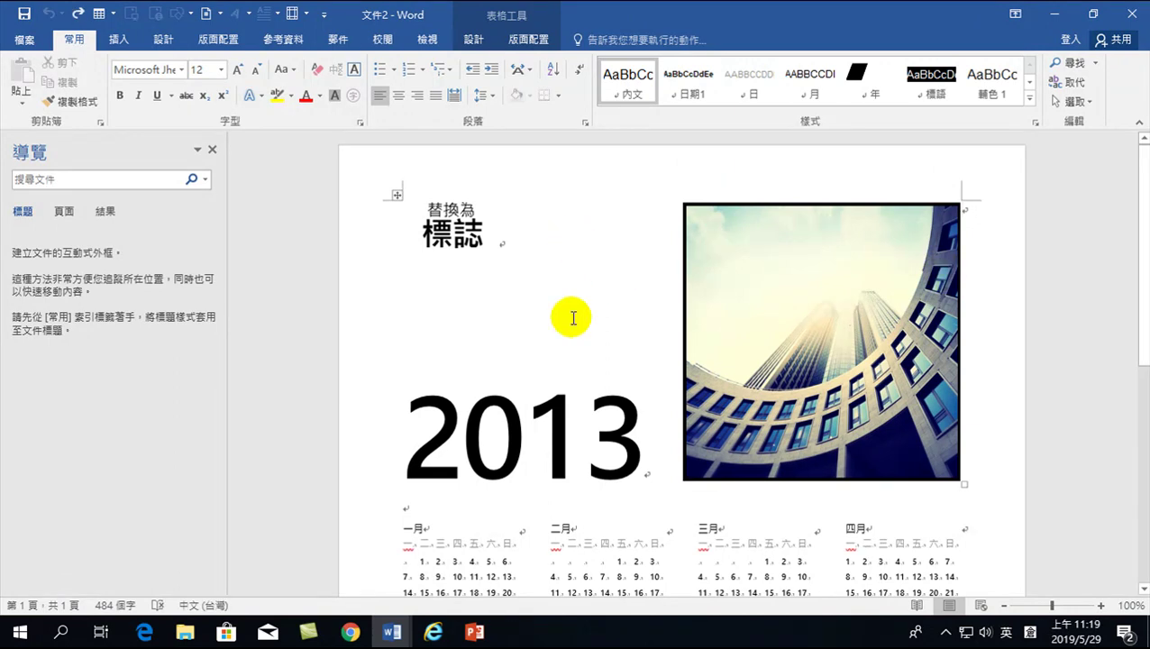
scroll(586, 346, "down", 3)
scroll(562, 307, "down", 3)
scroll(544, 339, "down", 4)
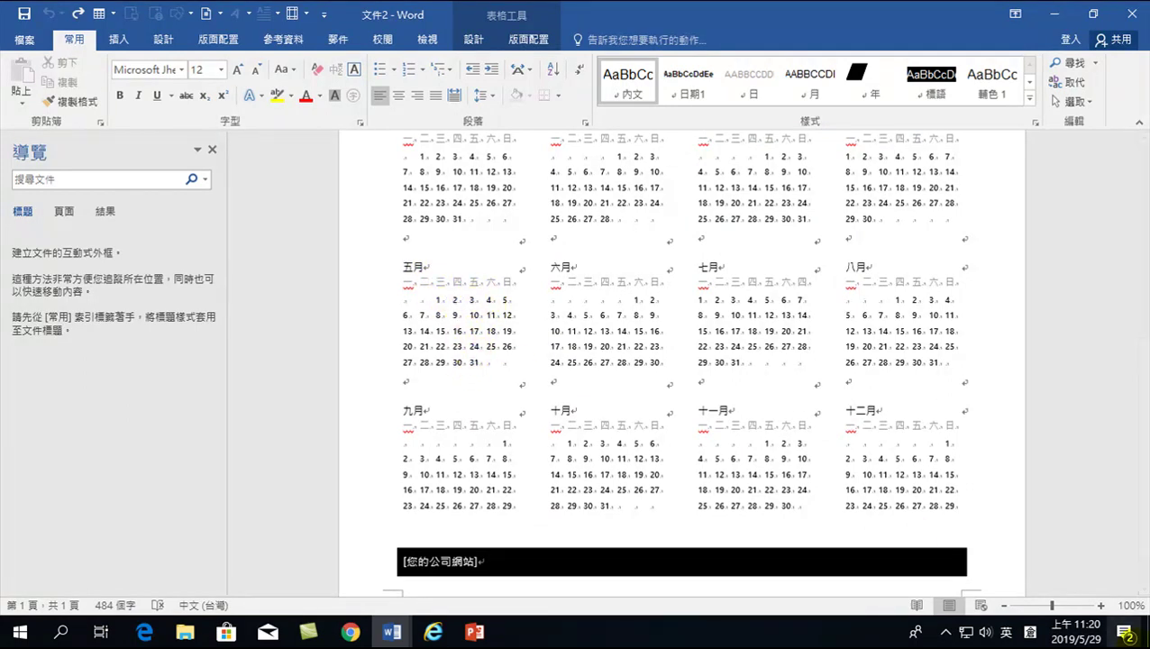
left_click(1065, 620)
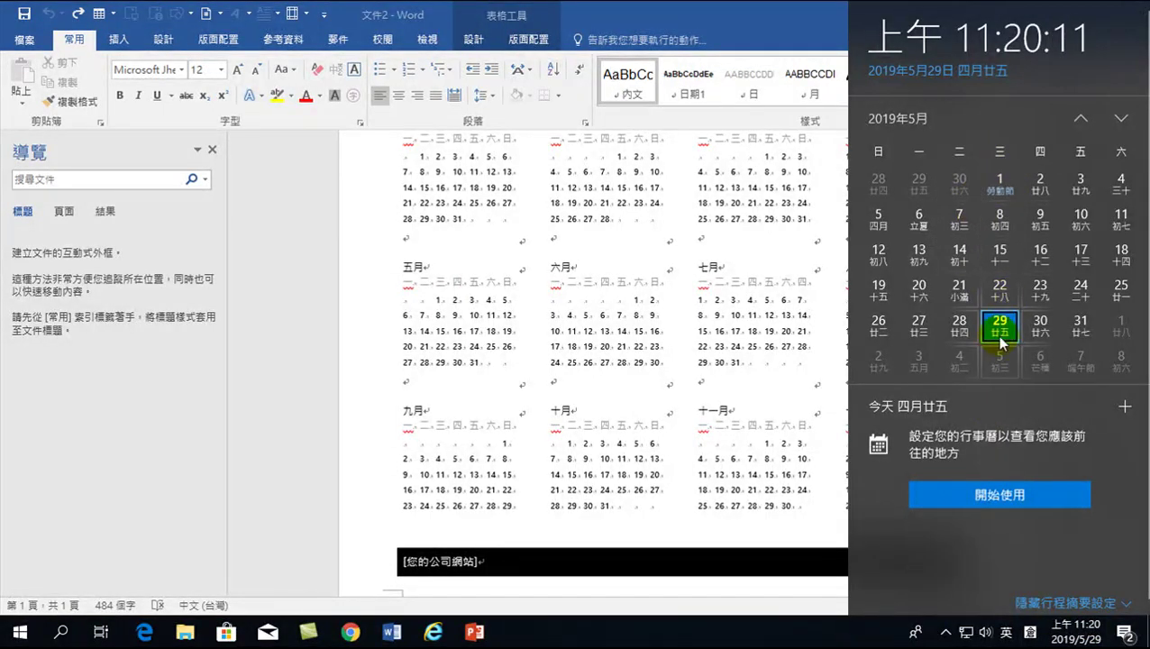
left_click(1080, 332)
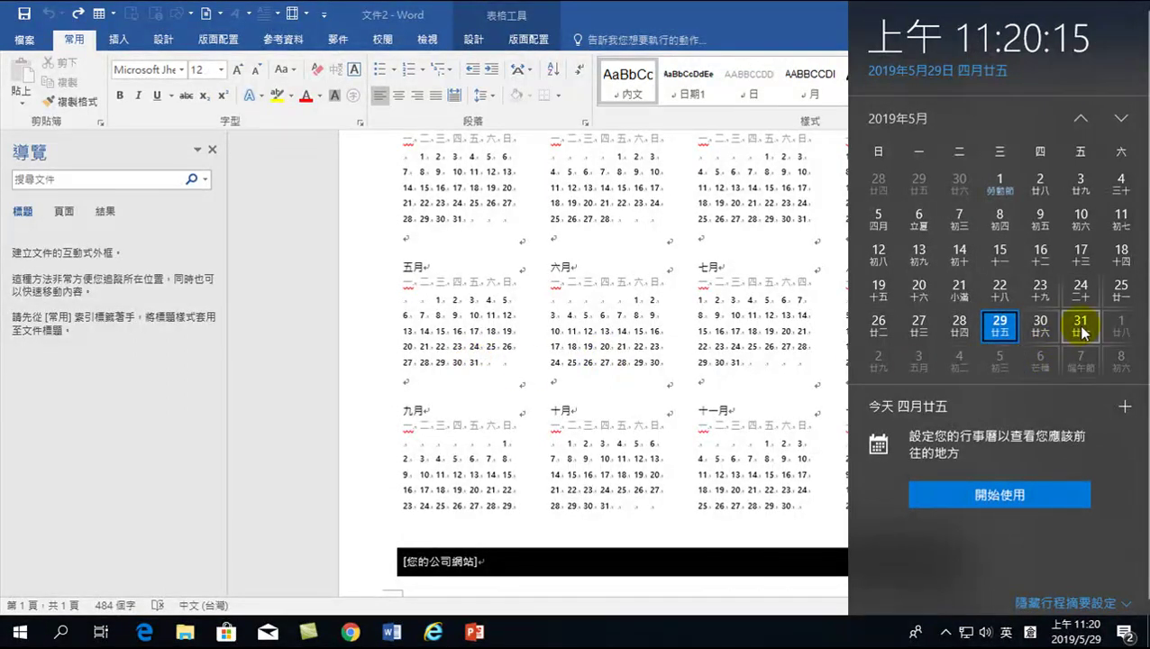
scroll(491, 303, "up", 4)
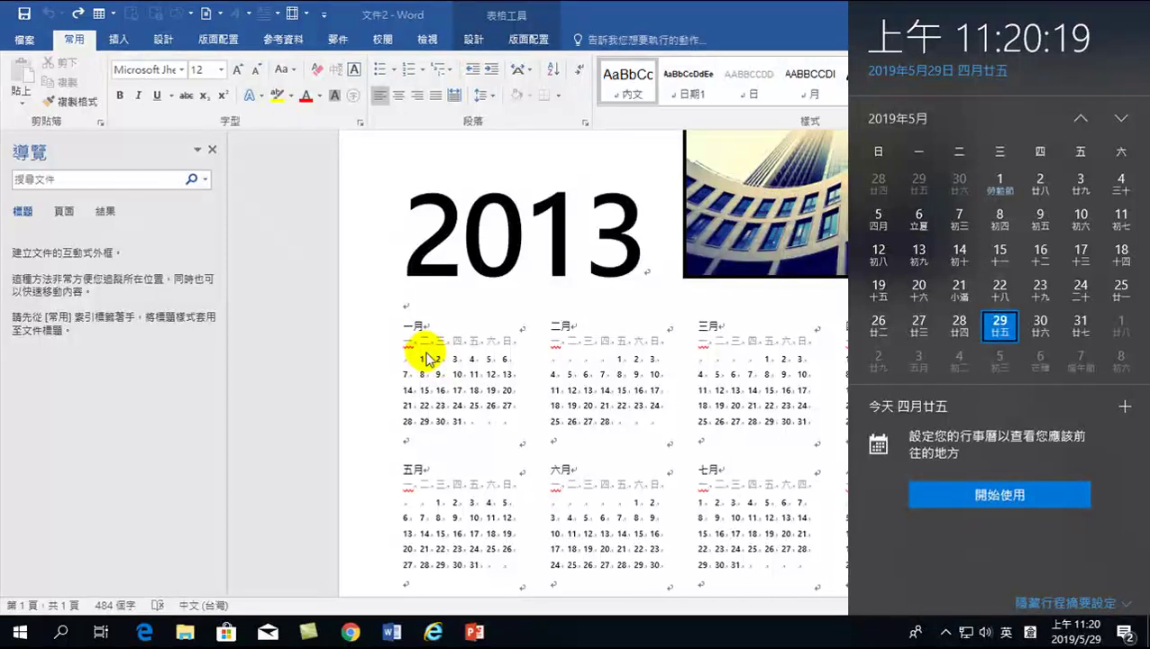
left_click(1081, 119)
left_click(1082, 119)
left_click(1082, 119)
left_click(1082, 118)
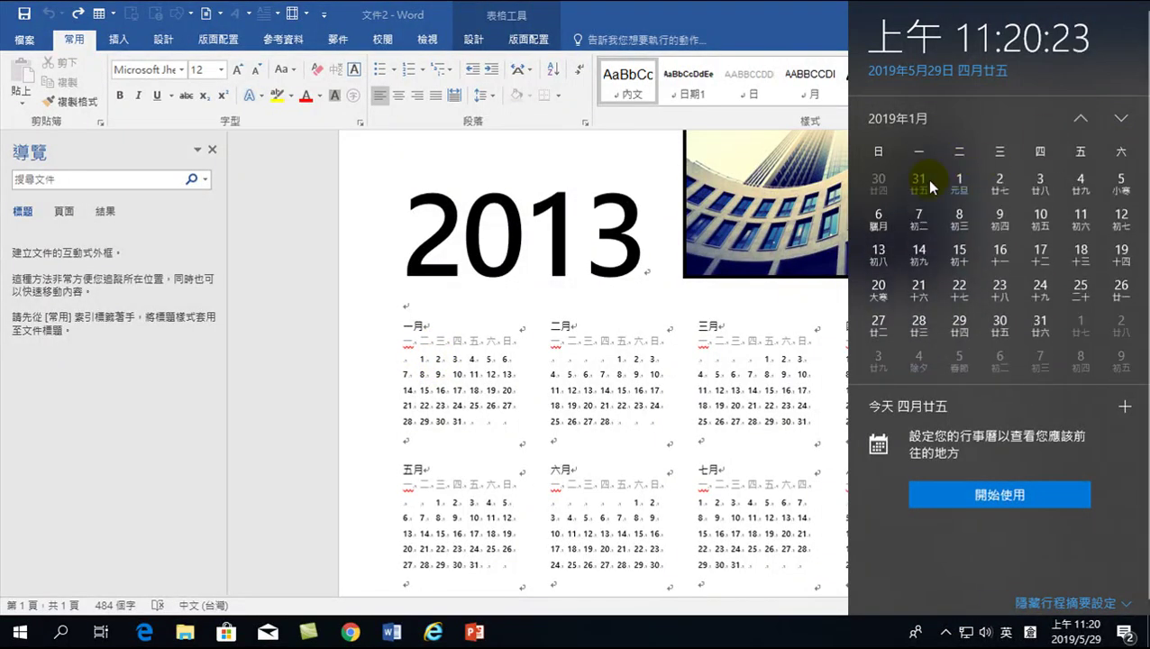
left_click(559, 226)
- Replace the 3 in the 2013 title with 9 so the calendar reads 2019
left_click_drag(595, 226, 638, 229)
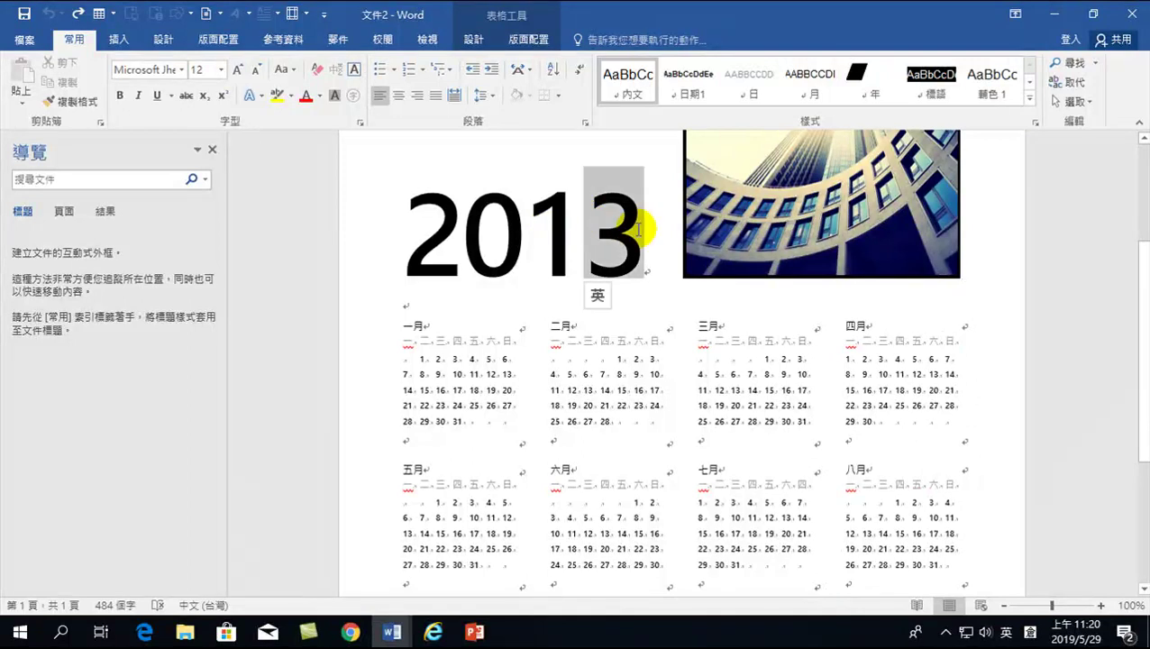
type("9")
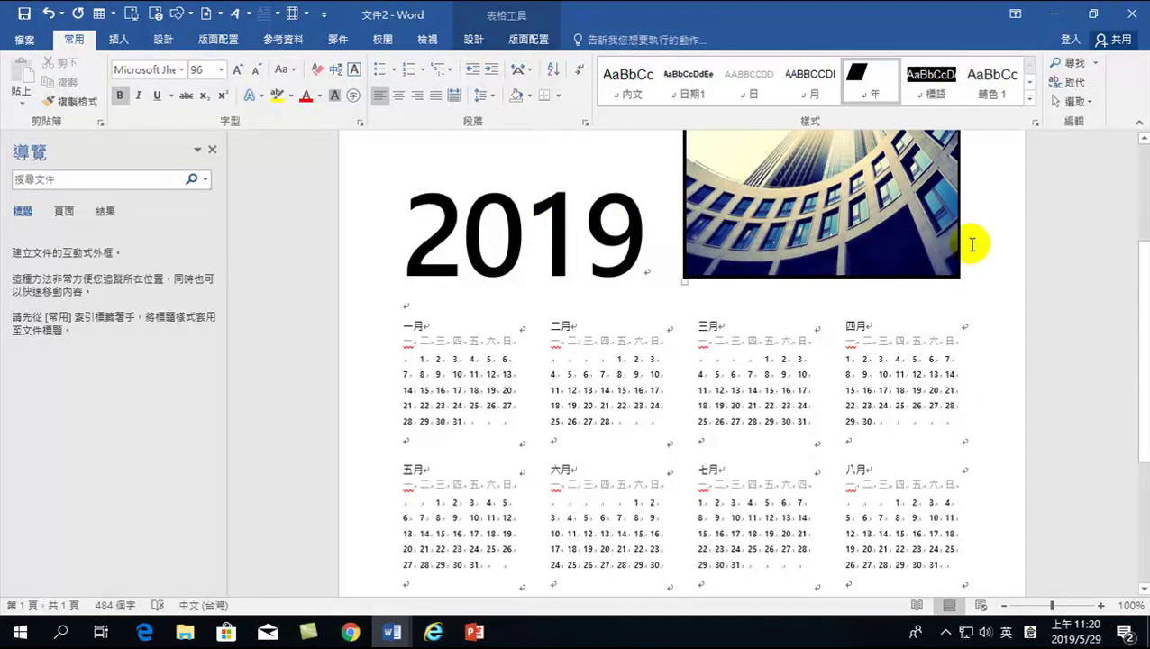
key("ctrl+Home")
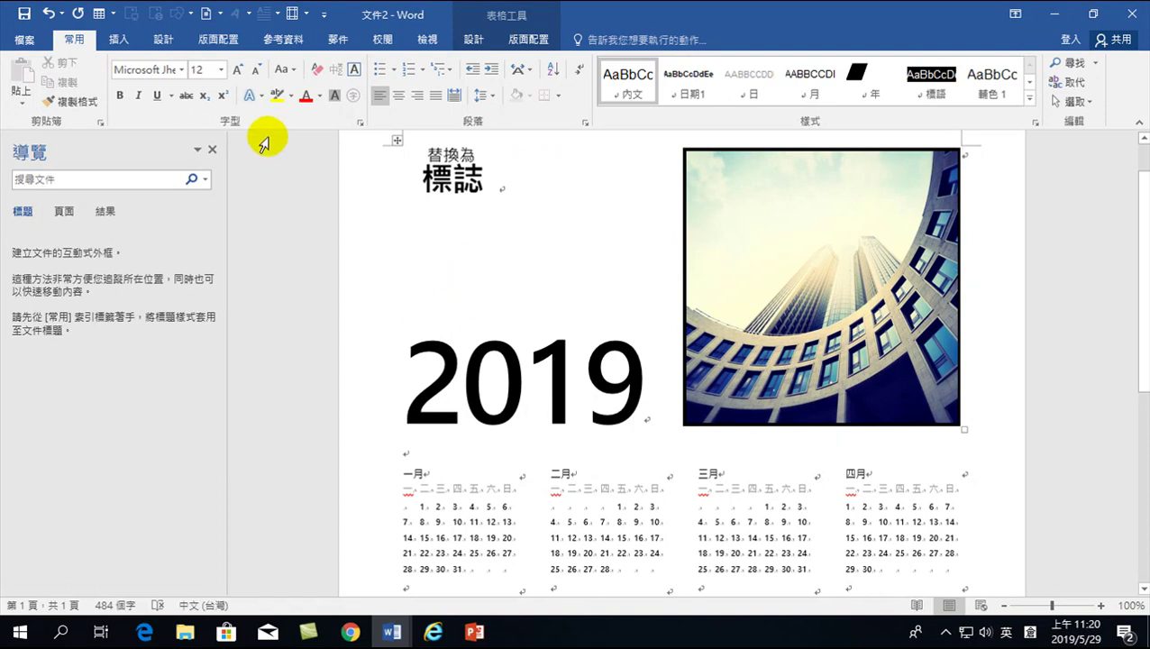
- Show the 新增 template gallery for 文件2, listing 空白文件 and the 2013 行事曆 template
left_click(22, 41)
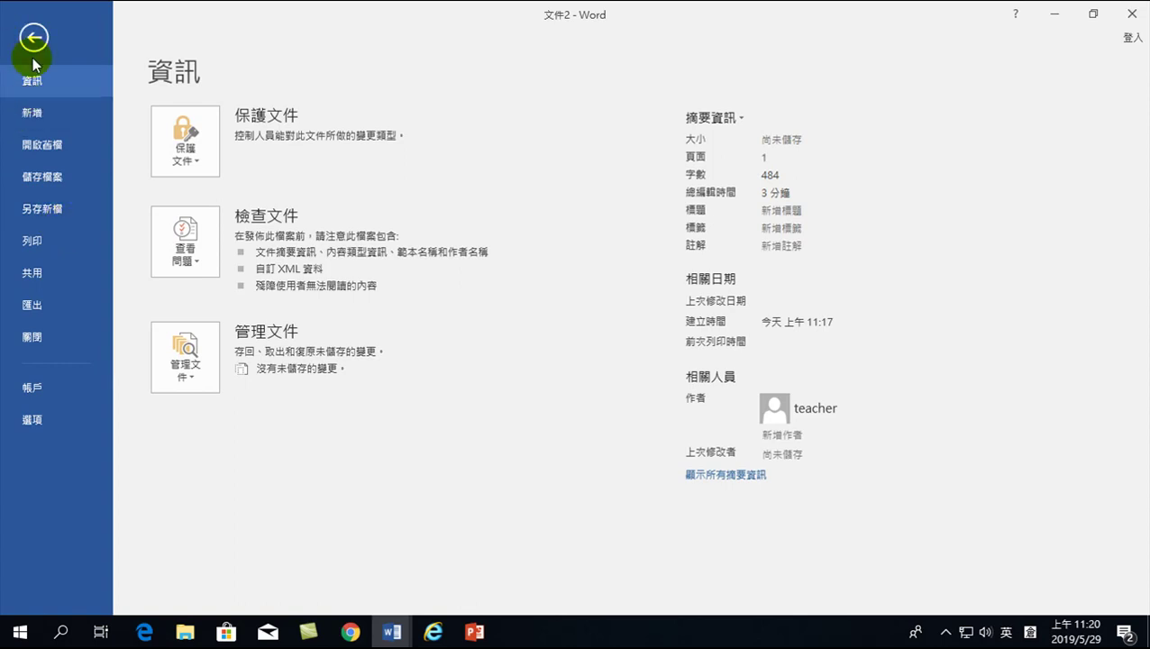
left_click(33, 112)
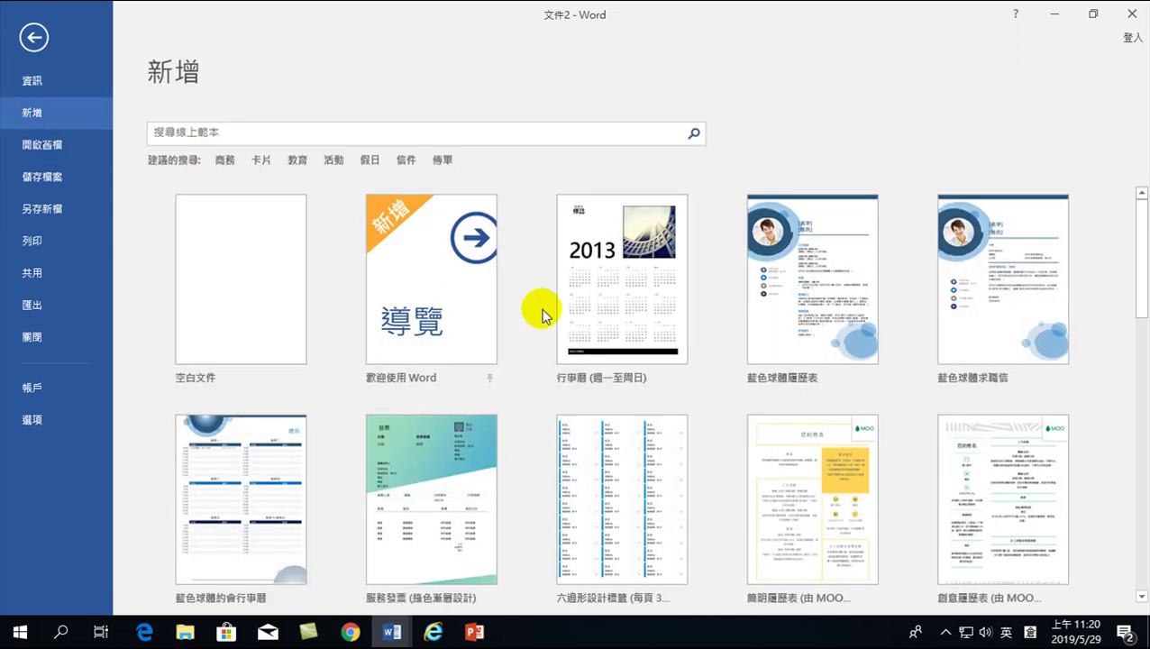
scroll(558, 324, "down", 3)
scroll(604, 325, "up", 3)
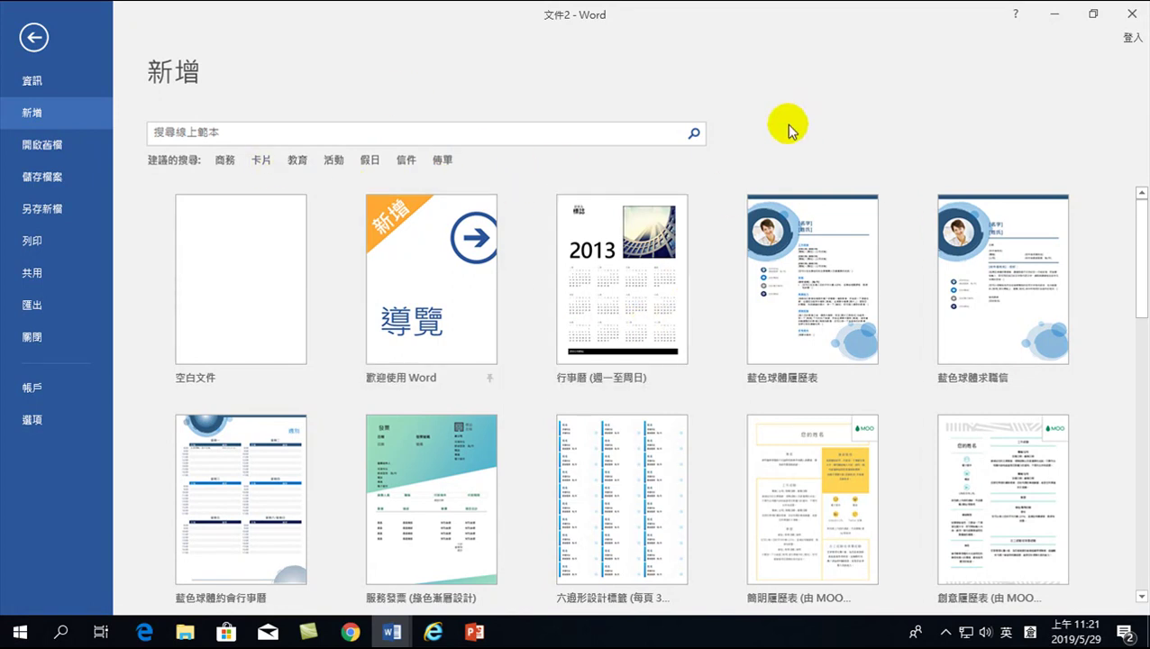
- Return to the Office_四十招 document and bring up the Design tab's style sets
left_click(35, 38)
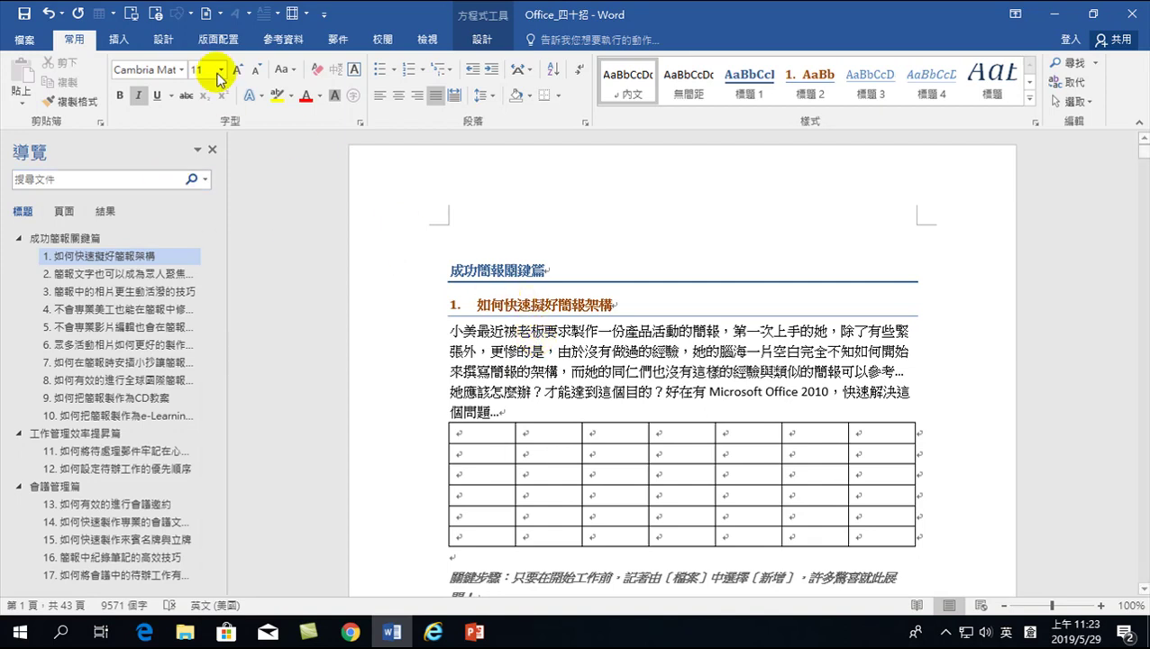
left_click(162, 38)
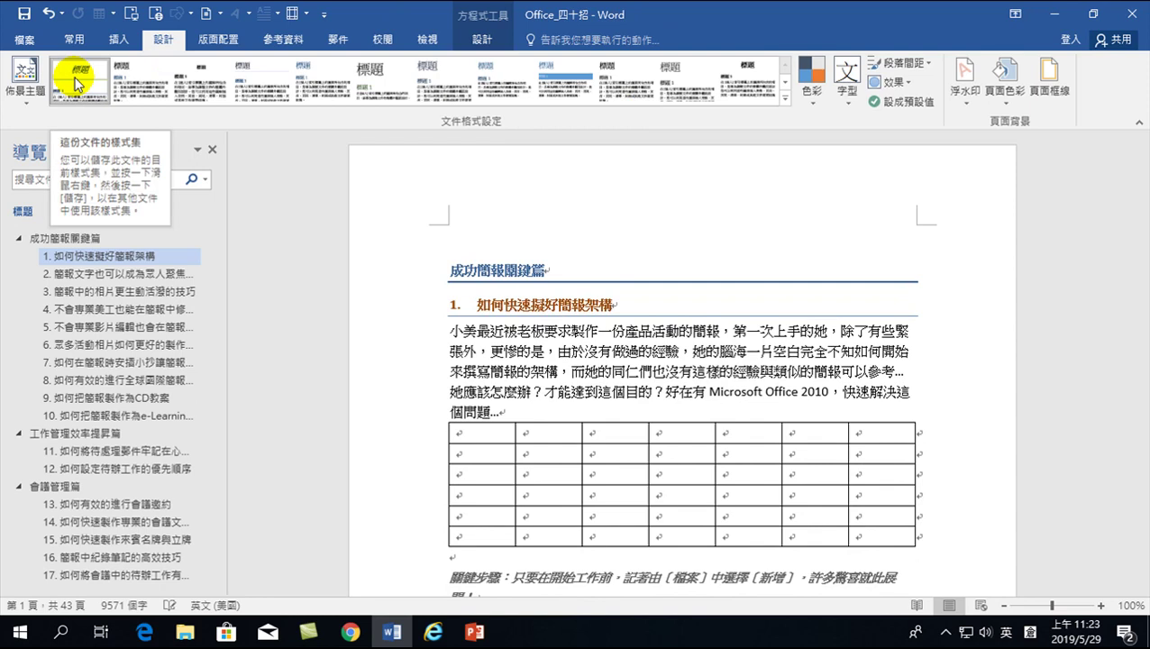
- Apply the second style set, select the heading 成功簡報關鍵篇, then undo the change
left_click(152, 87)
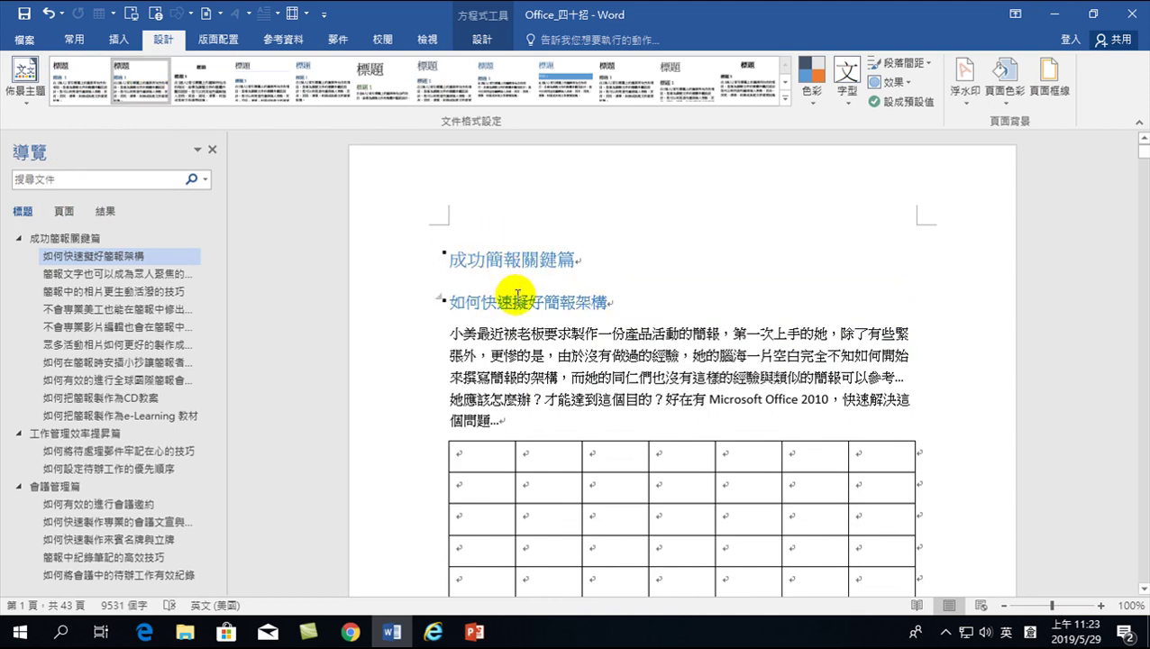
left_click(450, 258)
left_click_drag(451, 259, 584, 260)
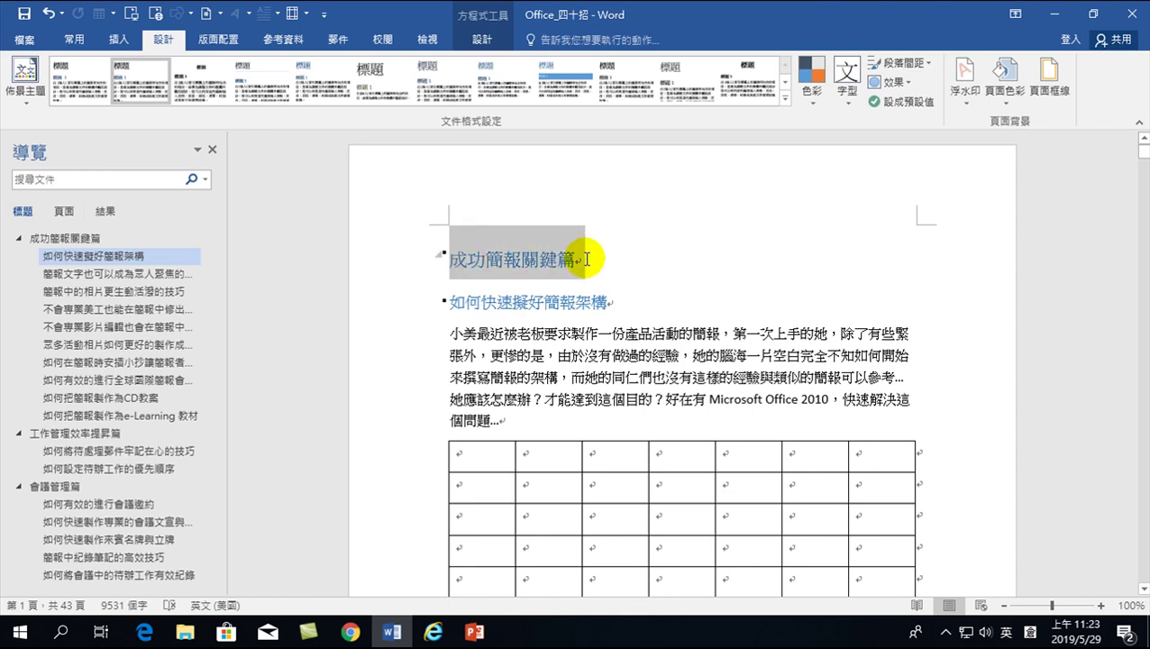
left_click(50, 12)
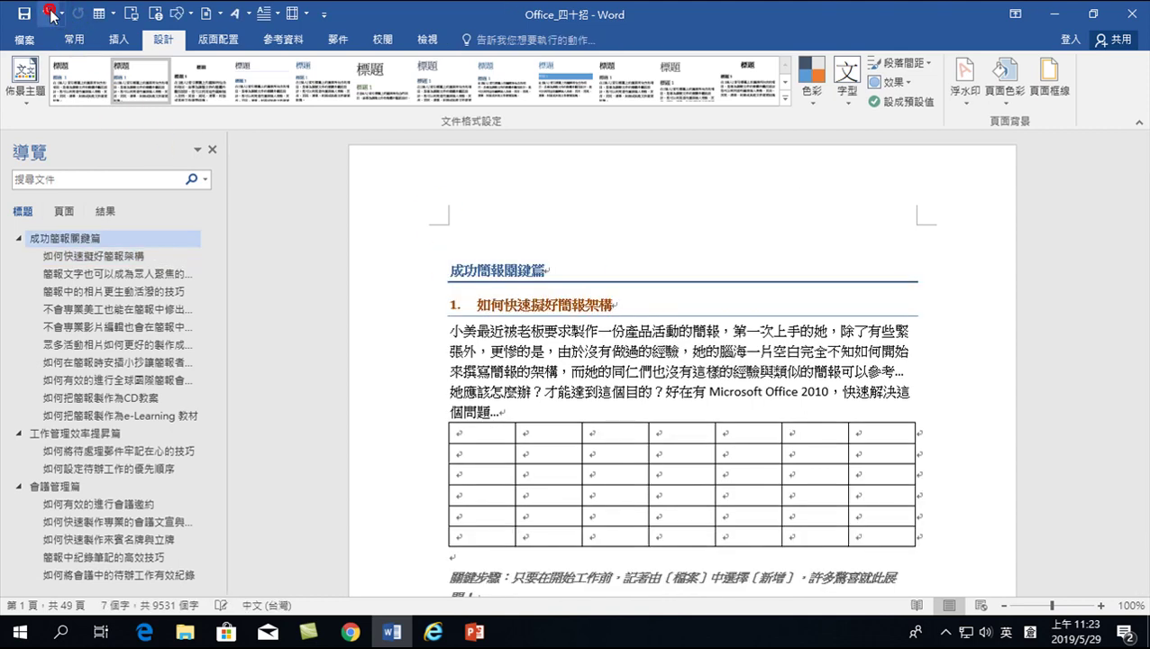
- Jump to the first numbered heading from the Navigation pane
scroll(535, 323, "up", 5)
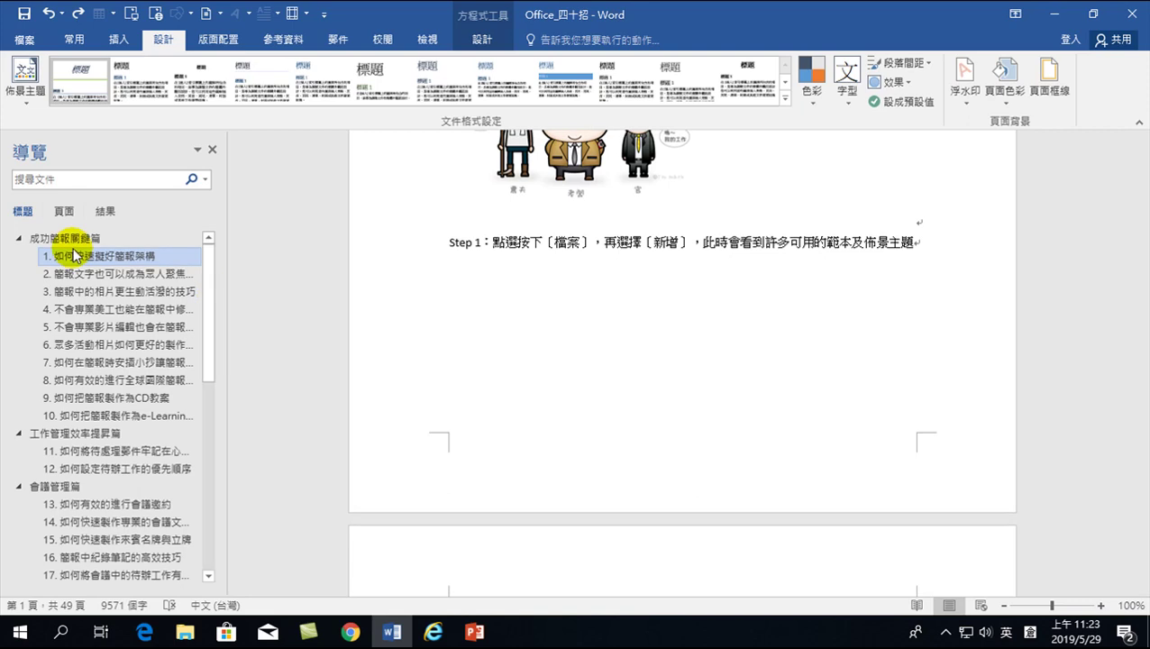
left_click(55, 256)
scroll(663, 343, "up", 3)
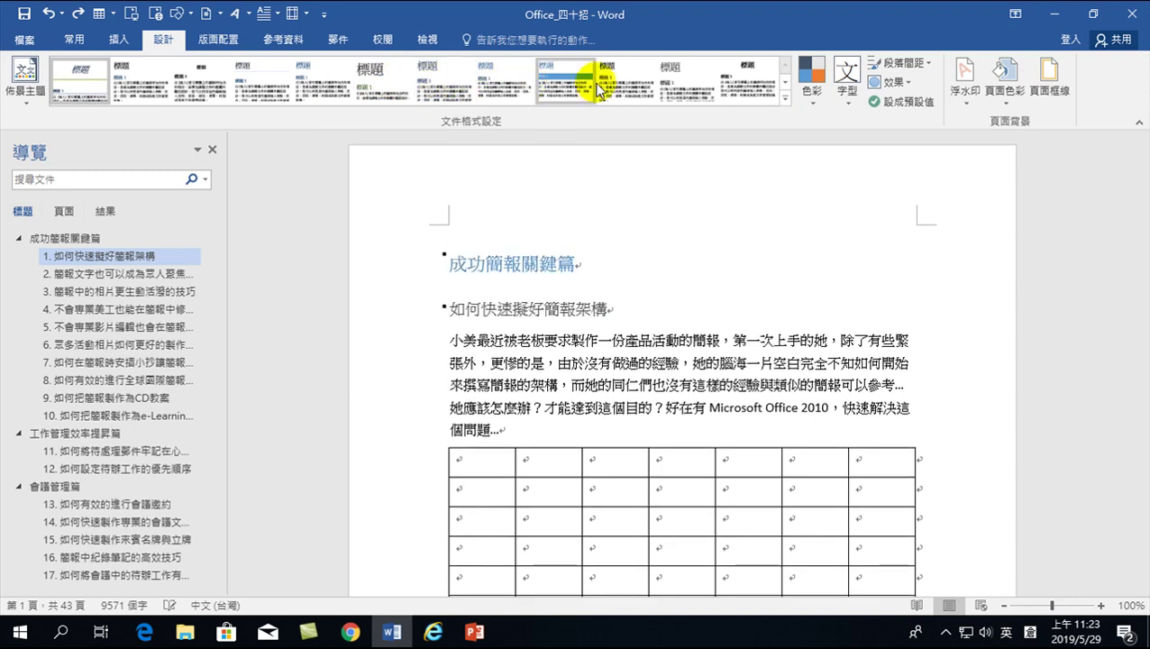
- Apply the 線條 (時尚) style set and check the 成功簡報關鍵篇 heading's new look
left_click(784, 83)
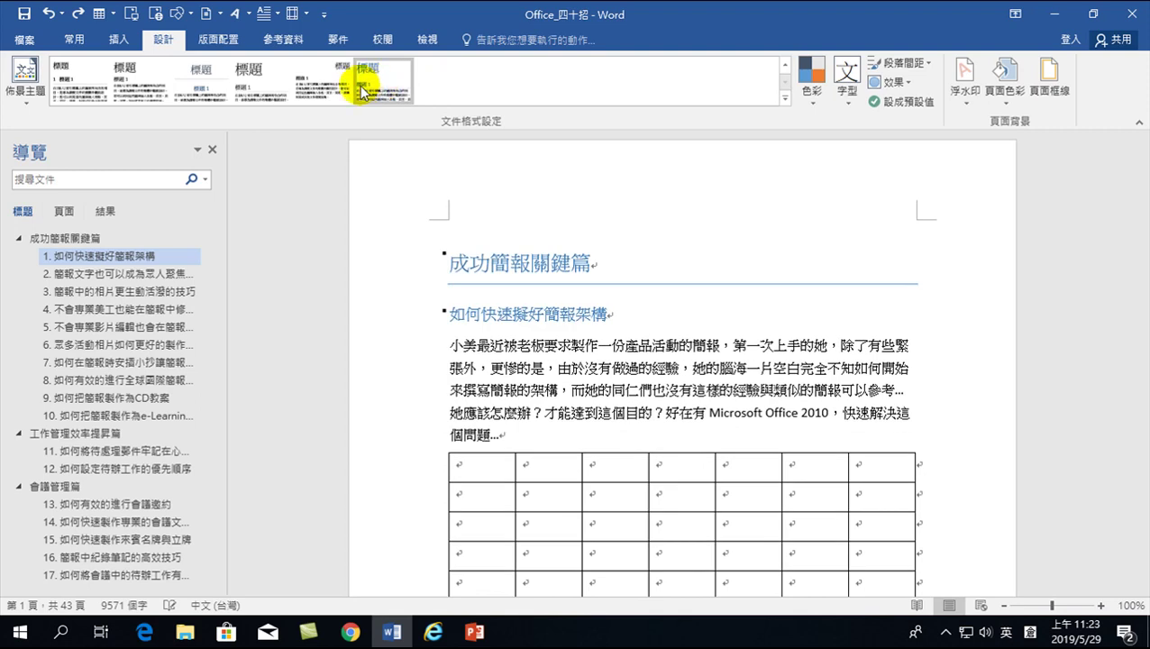
left_click(255, 88)
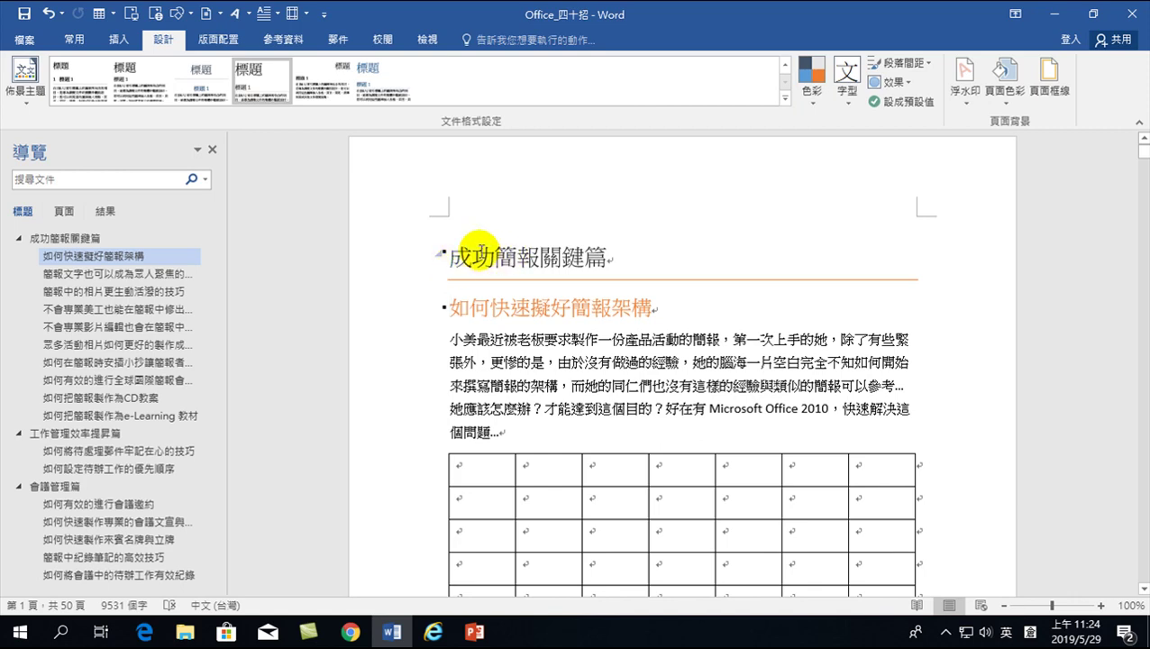
mouse_move(449, 260)
left_mouse_down()
mouse_move(623, 257)
mouse_move(606, 258)
left_mouse_up()
left_click(515, 259)
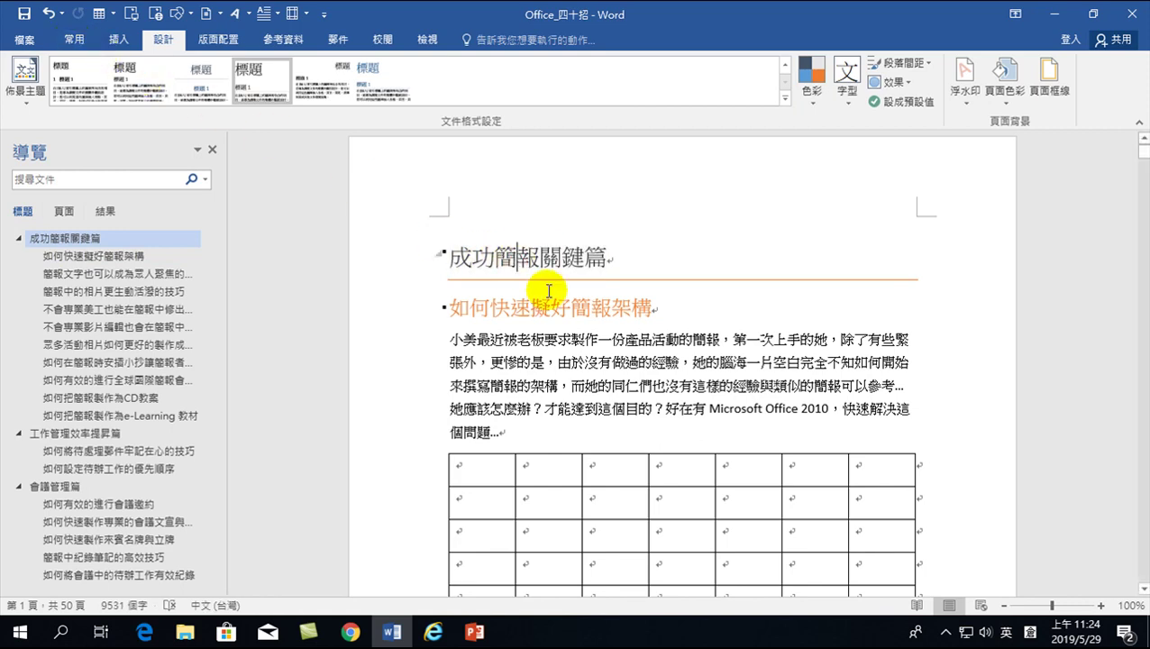
- Select the title line 成功簡報關鍵篇 on the Home tab
left_click(75, 40)
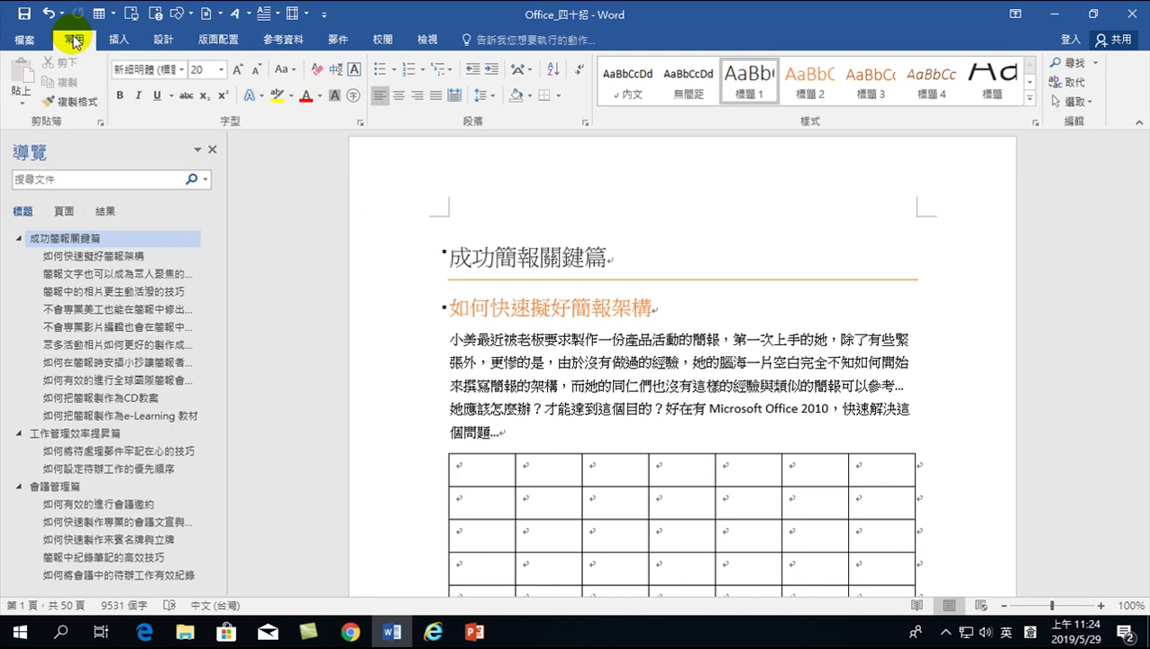
right_click(749, 76)
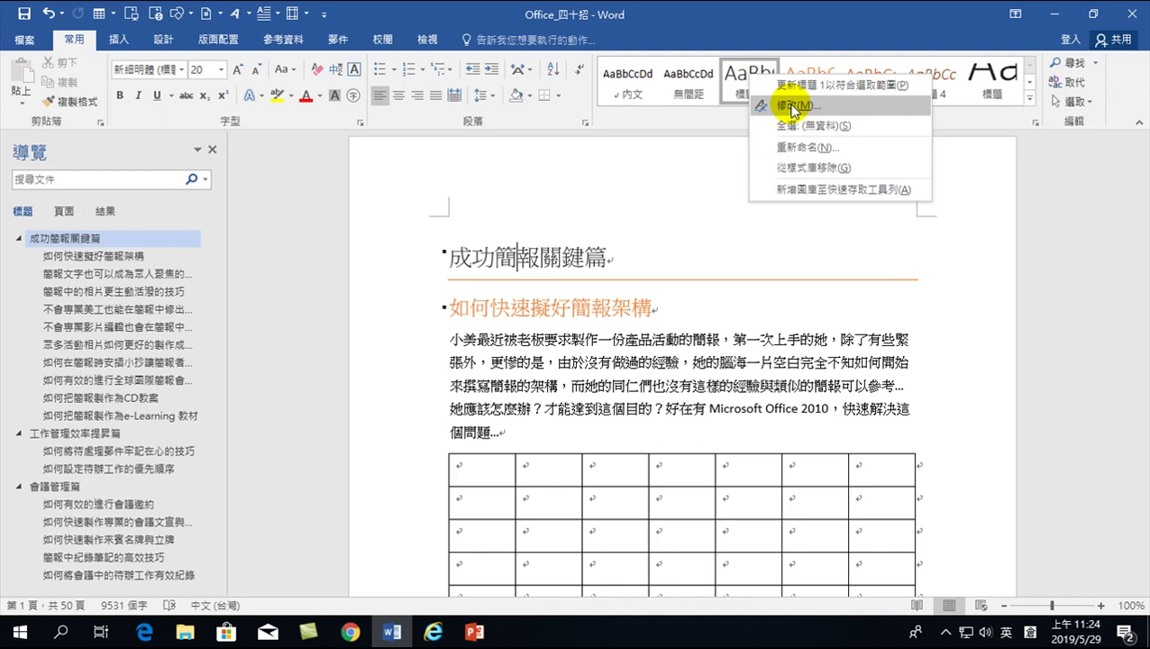
left_click(379, 257)
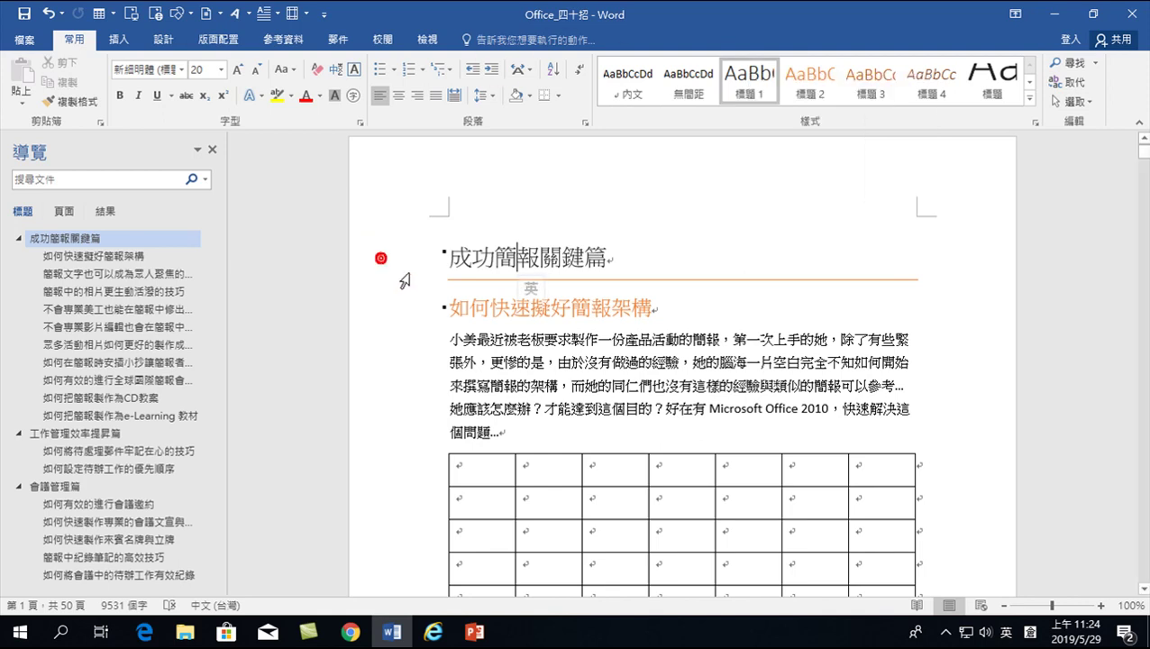
left_click(396, 264)
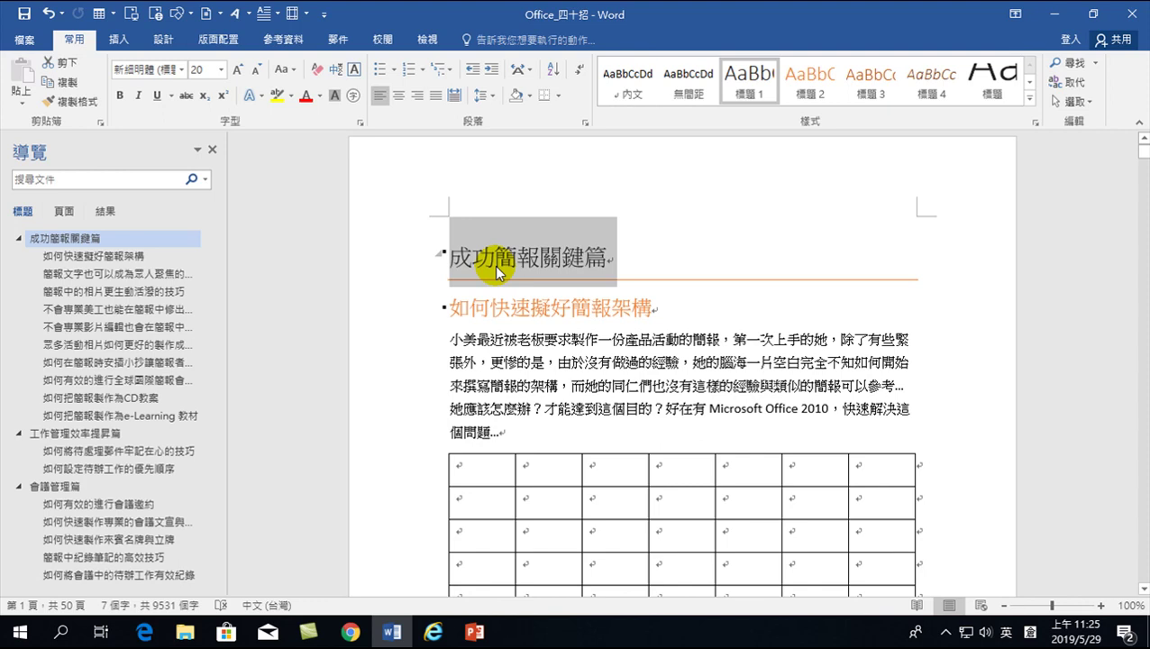
- Modify the 標題 1 style to use 微軟正黑體, bold, in red
right_click(740, 82)
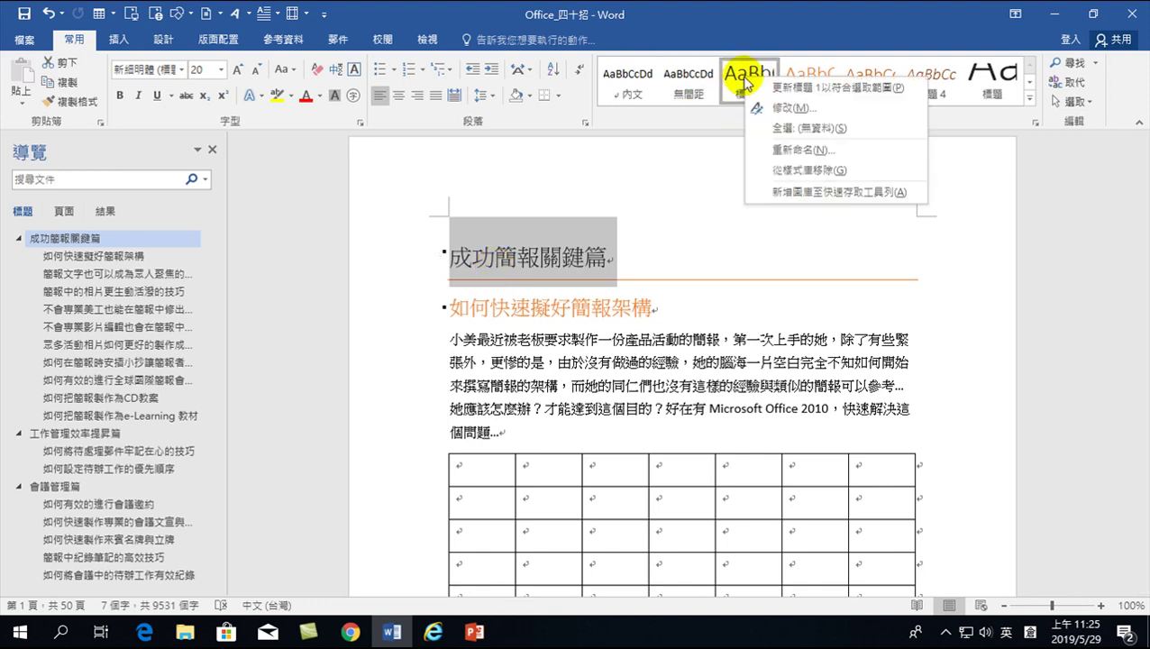
left_click(789, 109)
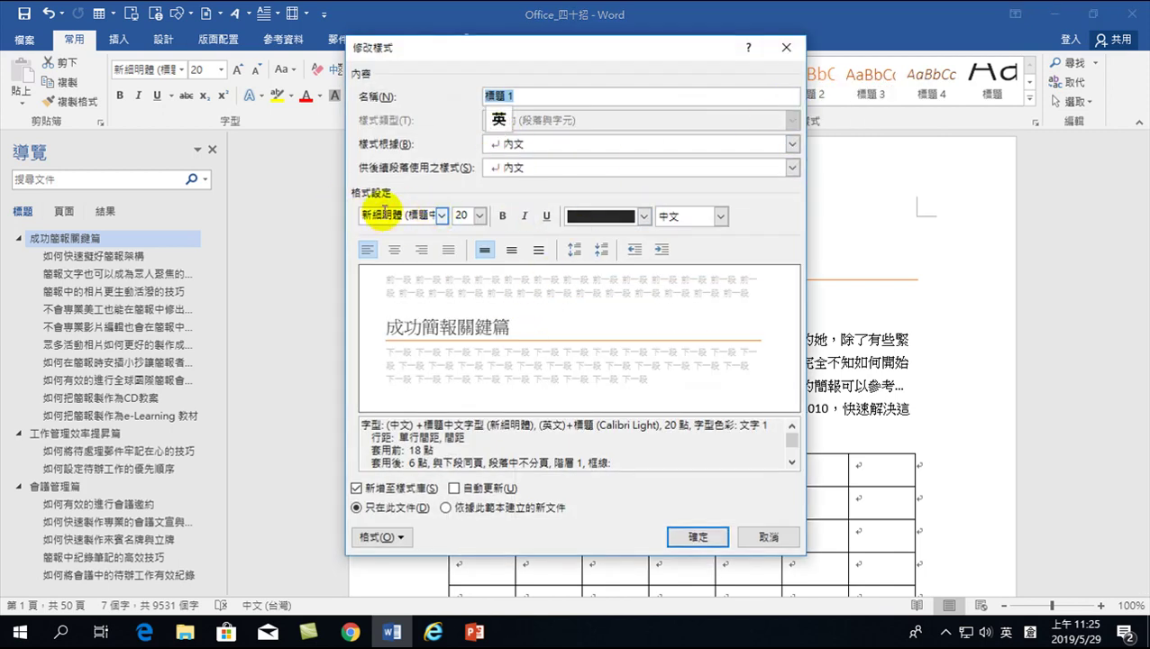
left_click(442, 216)
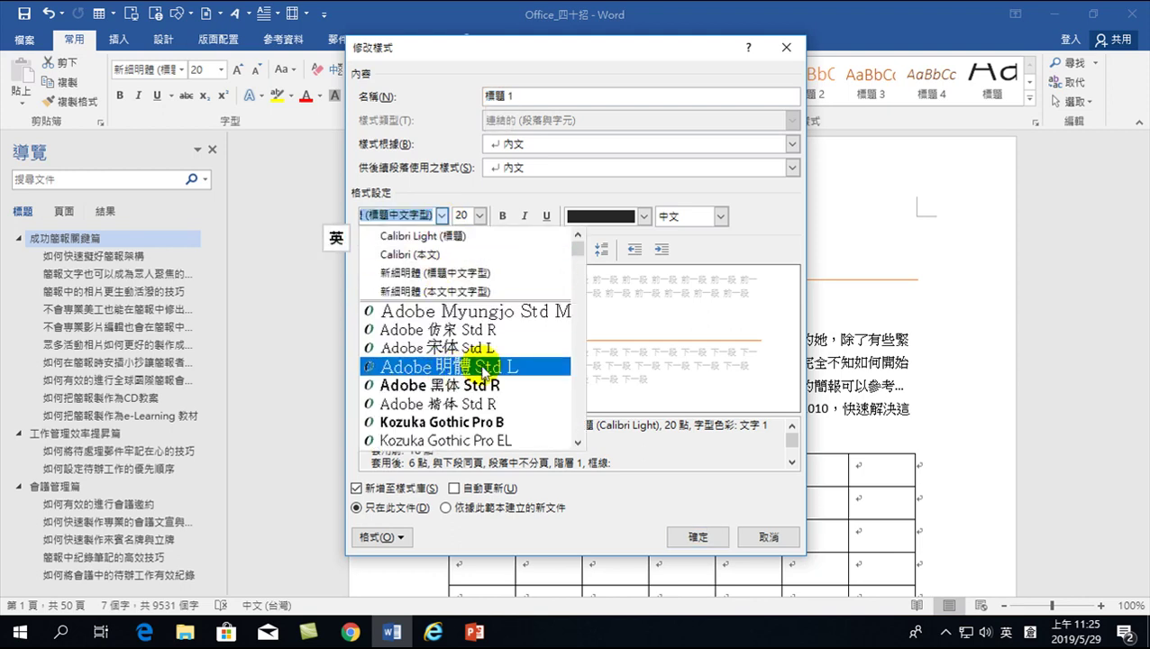
mouse_move(577, 250)
left_mouse_down()
mouse_move(590, 424)
mouse_move(585, 321)
left_mouse_up()
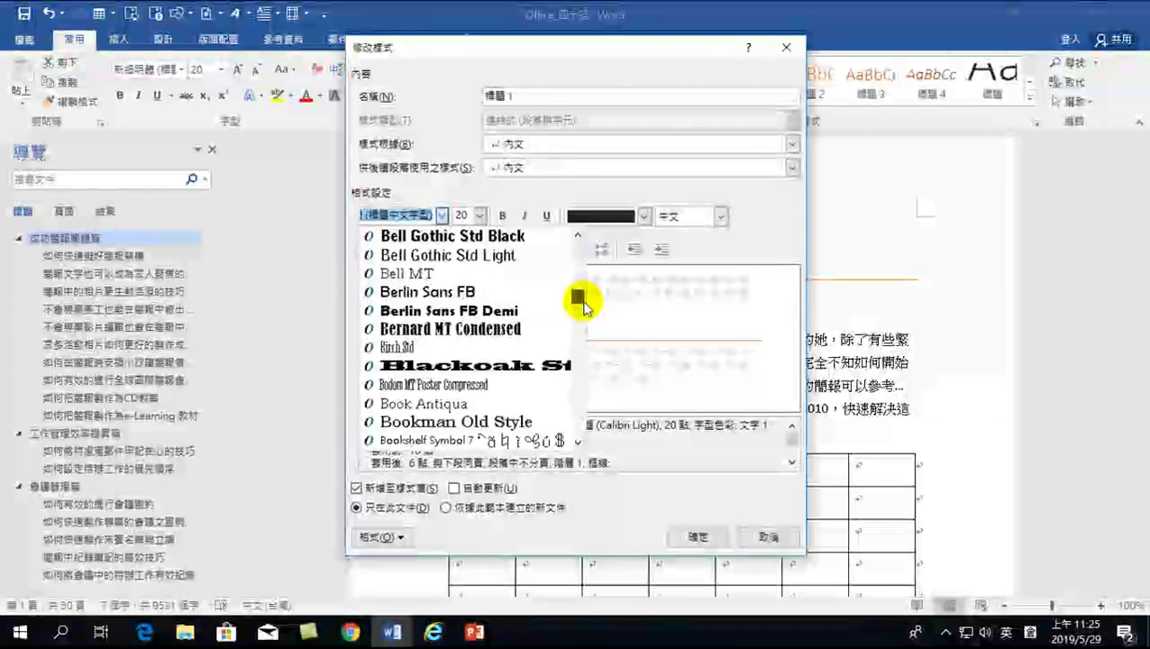
left_click_drag(585, 321, 578, 279)
scroll(578, 279, "down", 2)
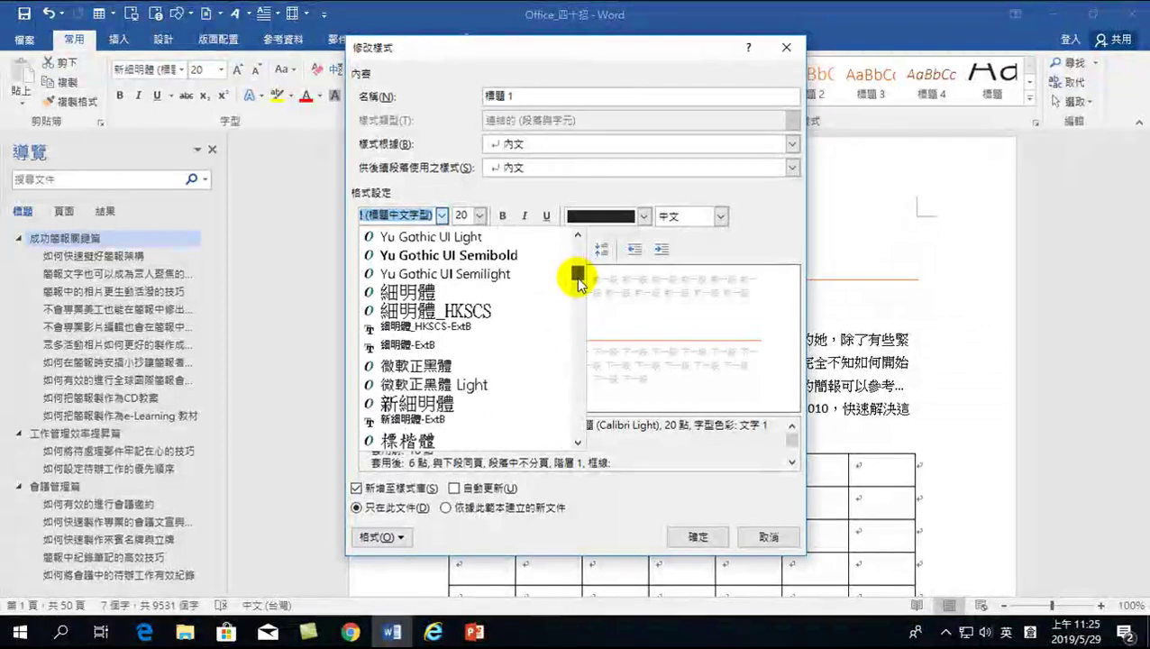
left_click(406, 367)
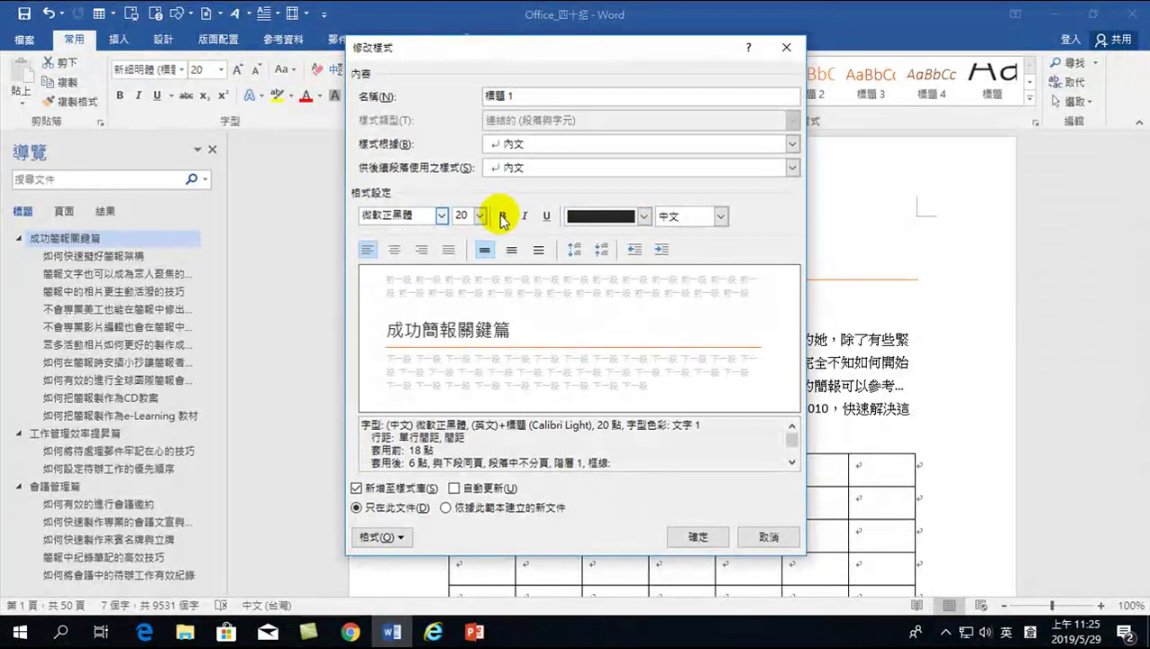
left_click(502, 216)
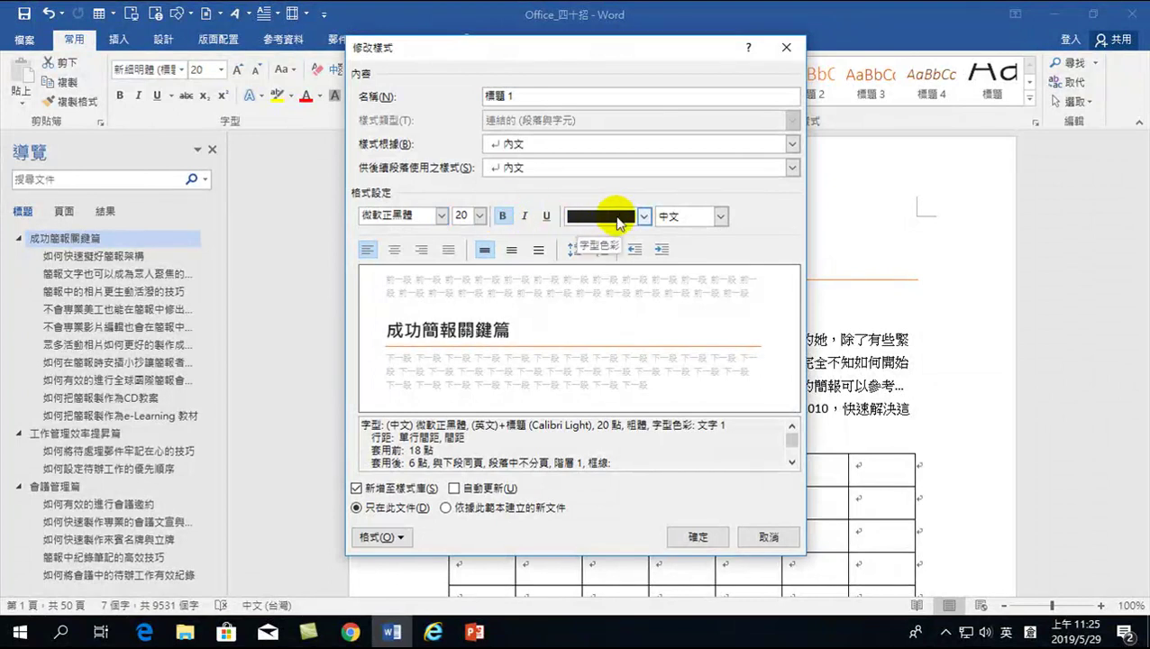
left_click(603, 220)
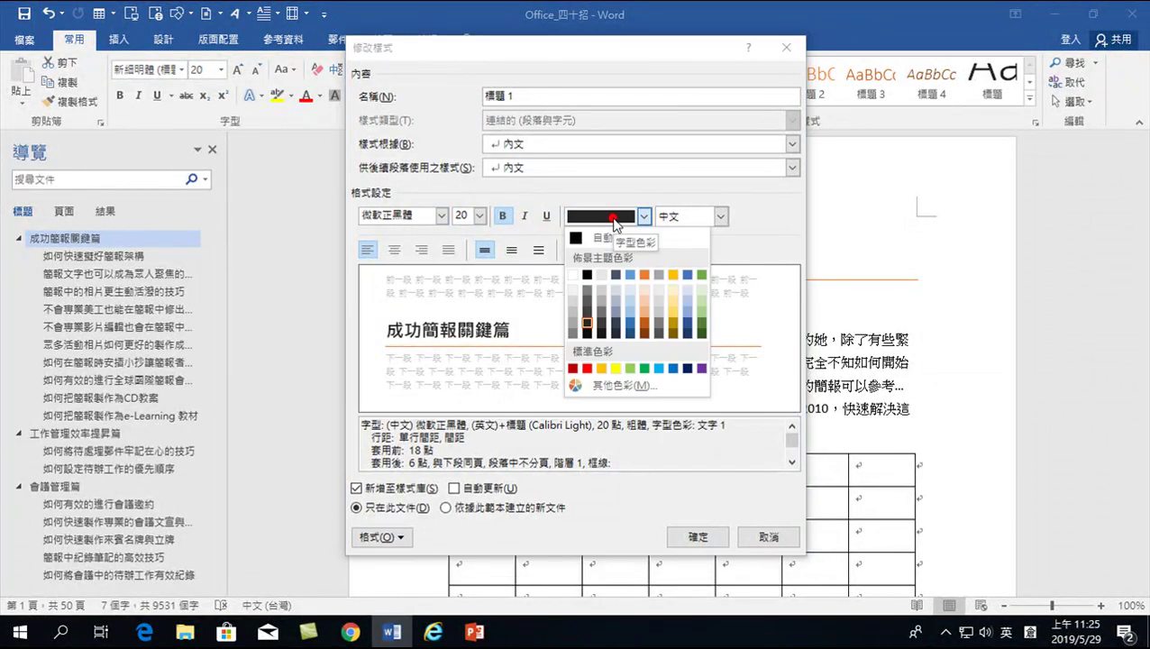
left_click(587, 369)
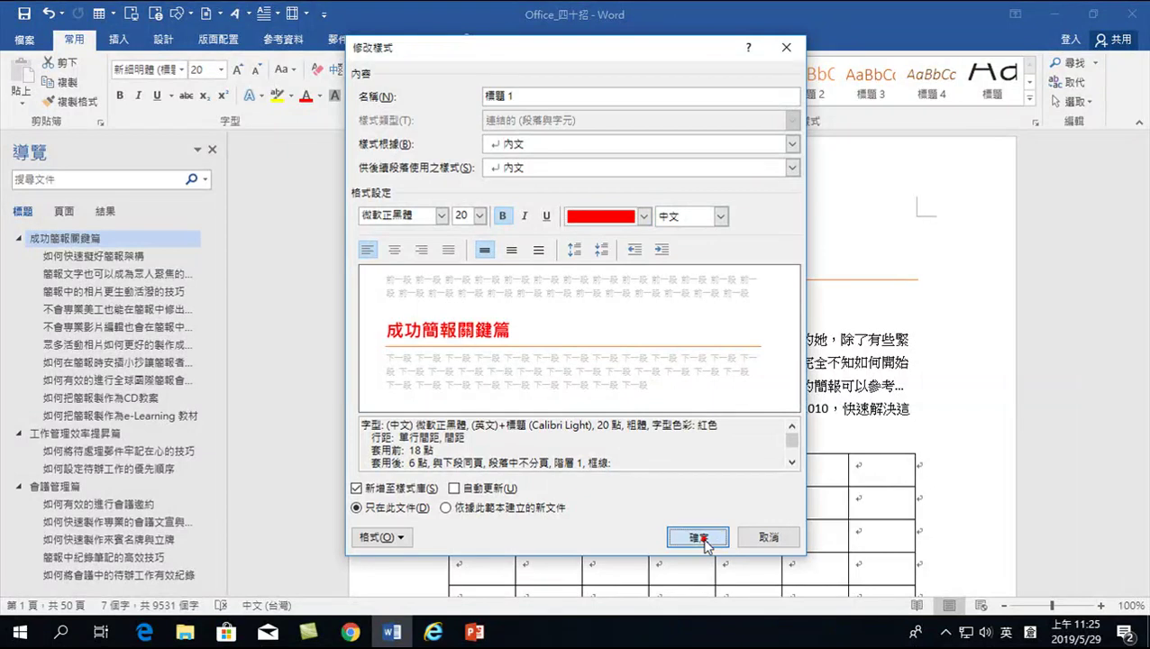
left_click(699, 537)
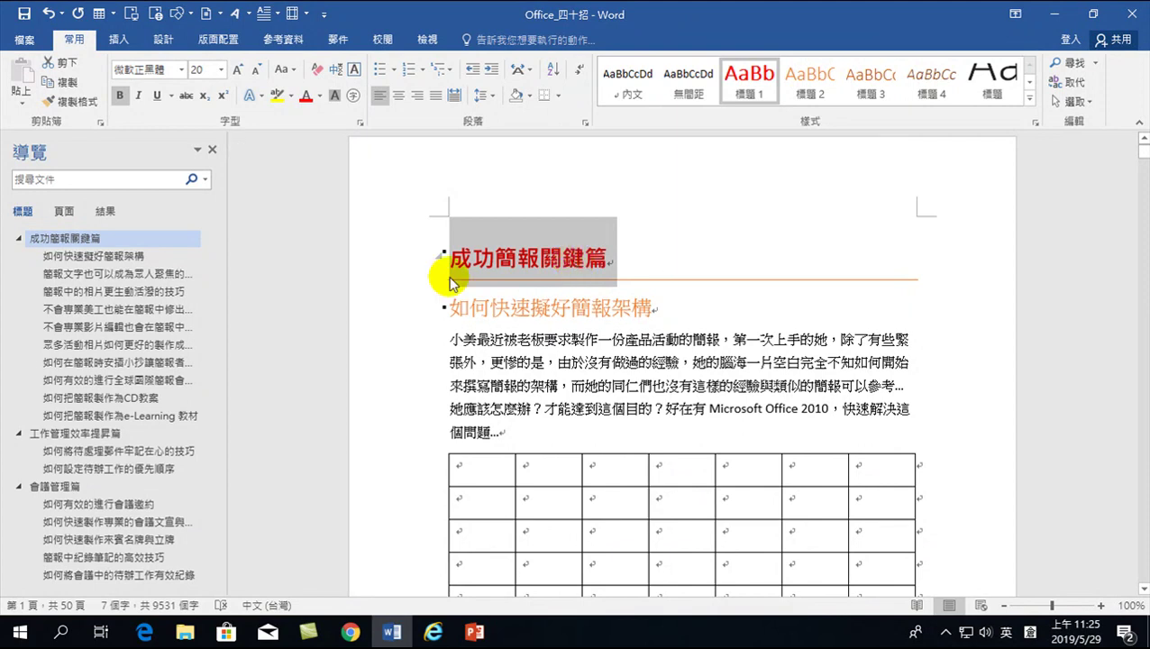
- Jump via the Navigation pane to 工作管理效率提昇篇, then to 會議管理篇
left_click(108, 434)
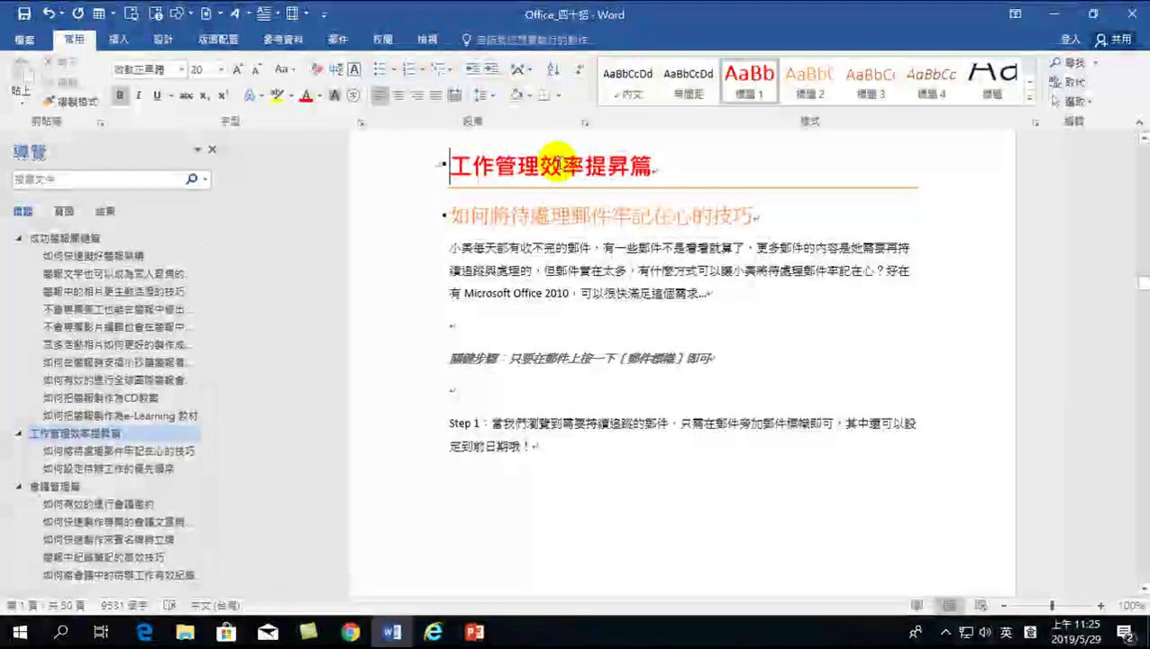
left_click(54, 487)
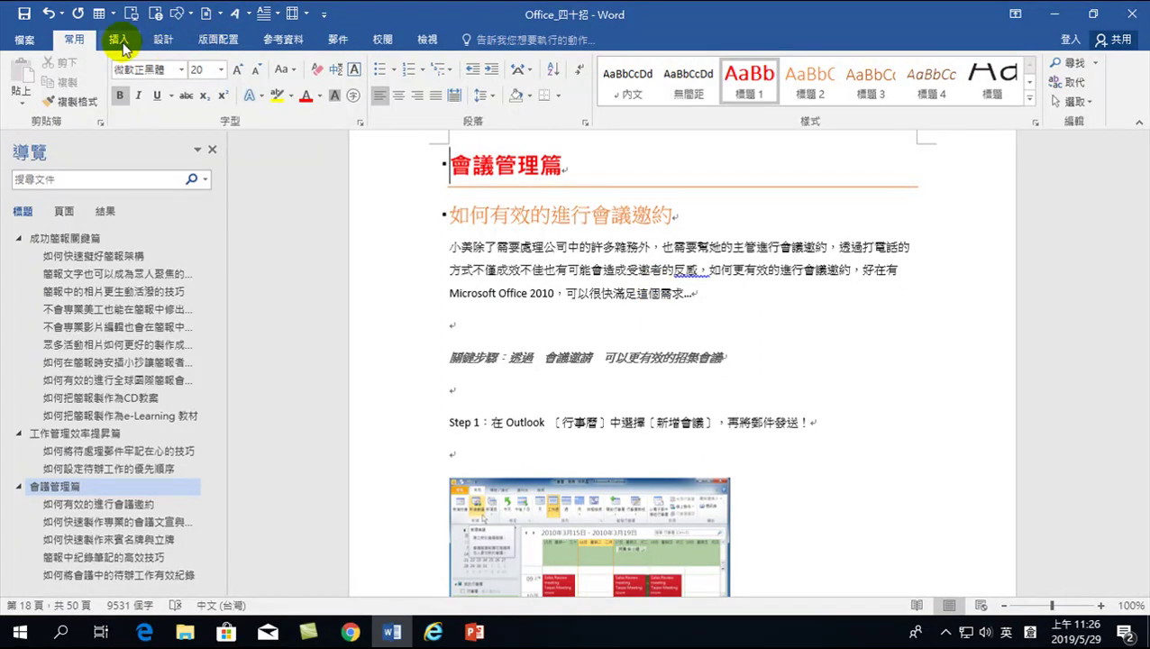
- Apply another Design style set and select the 會議管理篇 heading text
left_click(170, 41)
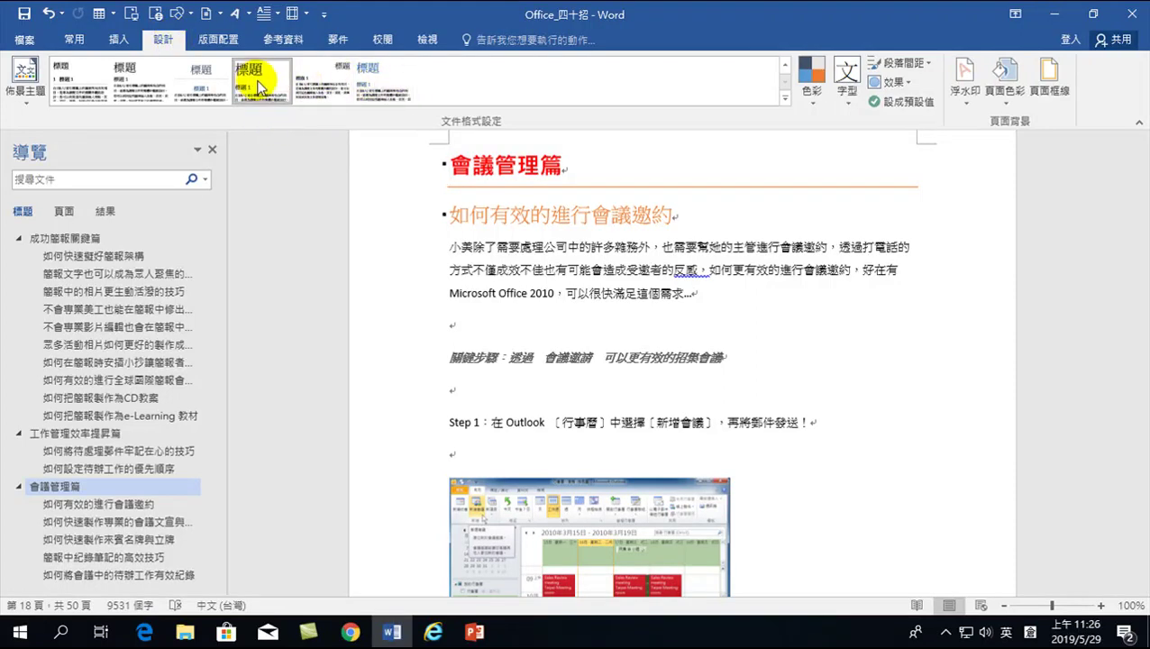
left_click(378, 79)
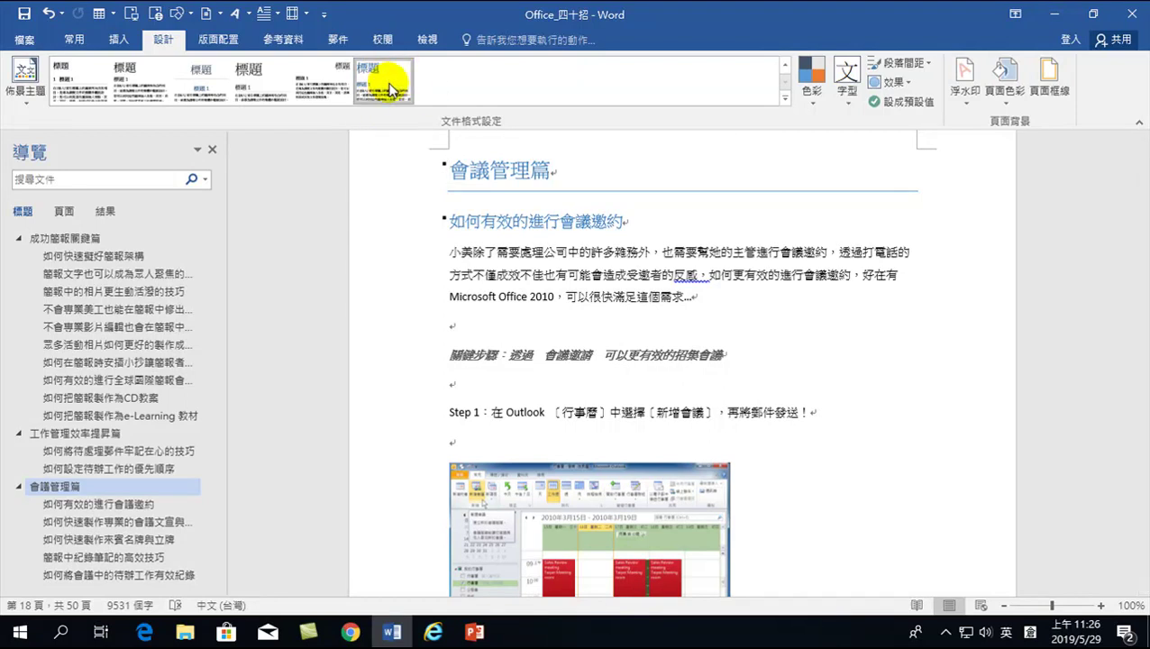
scroll(501, 295, "up", 1)
scroll(501, 296, "up", 1)
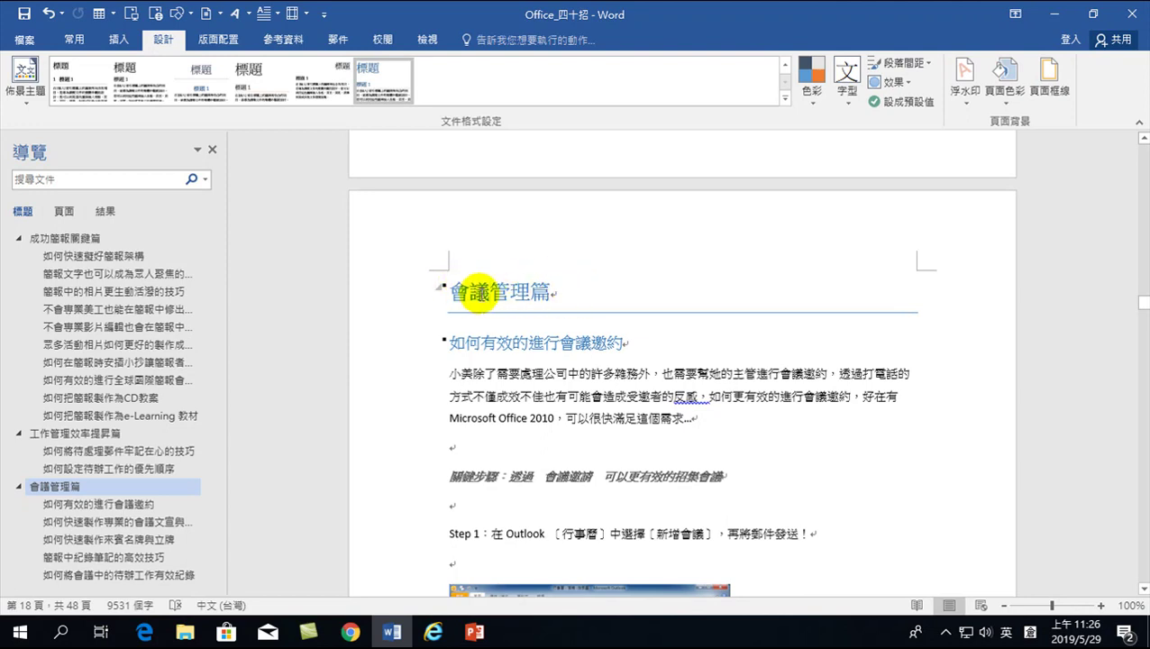
left_click_drag(450, 289, 547, 293)
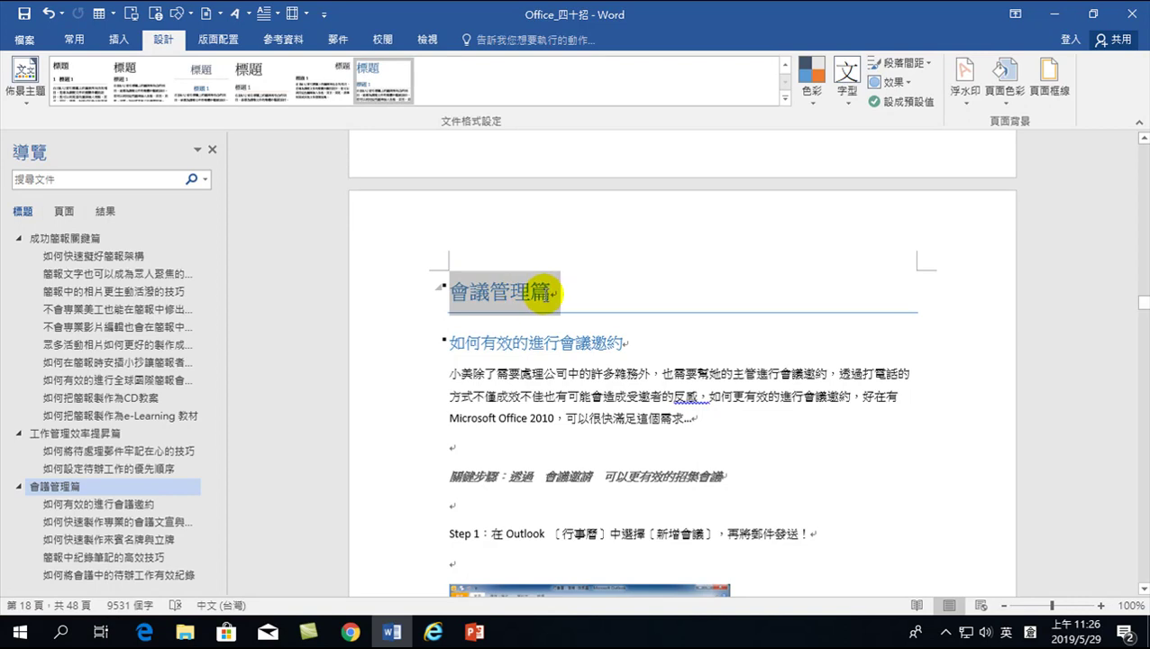
left_click(76, 38)
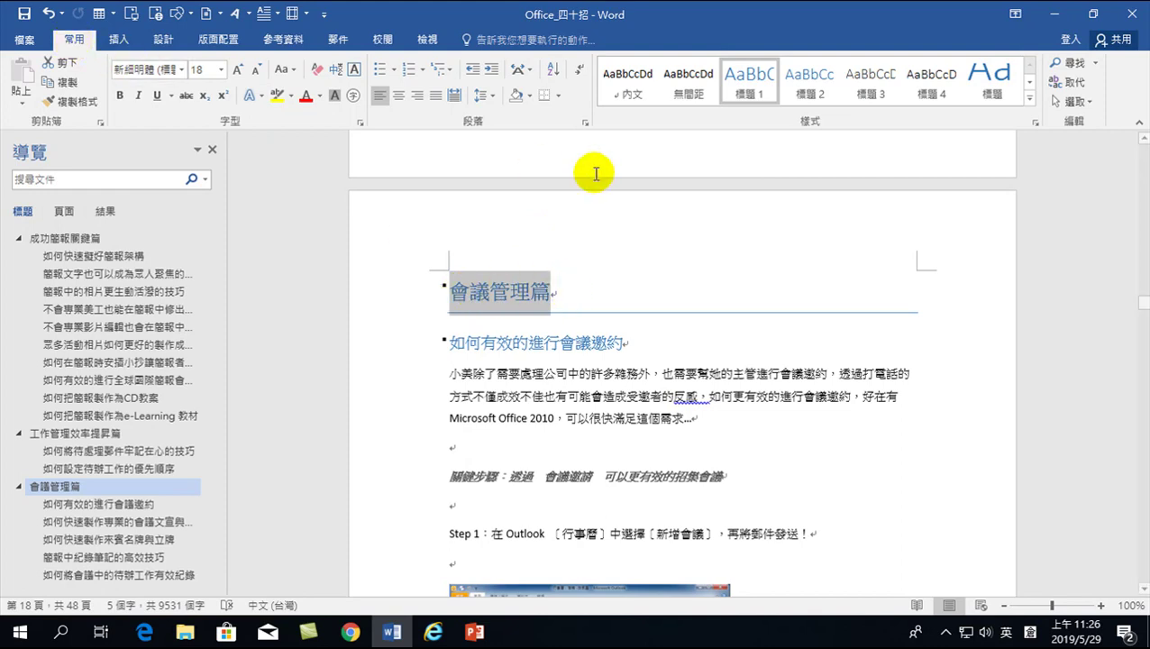
- Apply Heading 1 to 會議管理篇 and redefine it as bold red 微軟正黑體
left_click(752, 85)
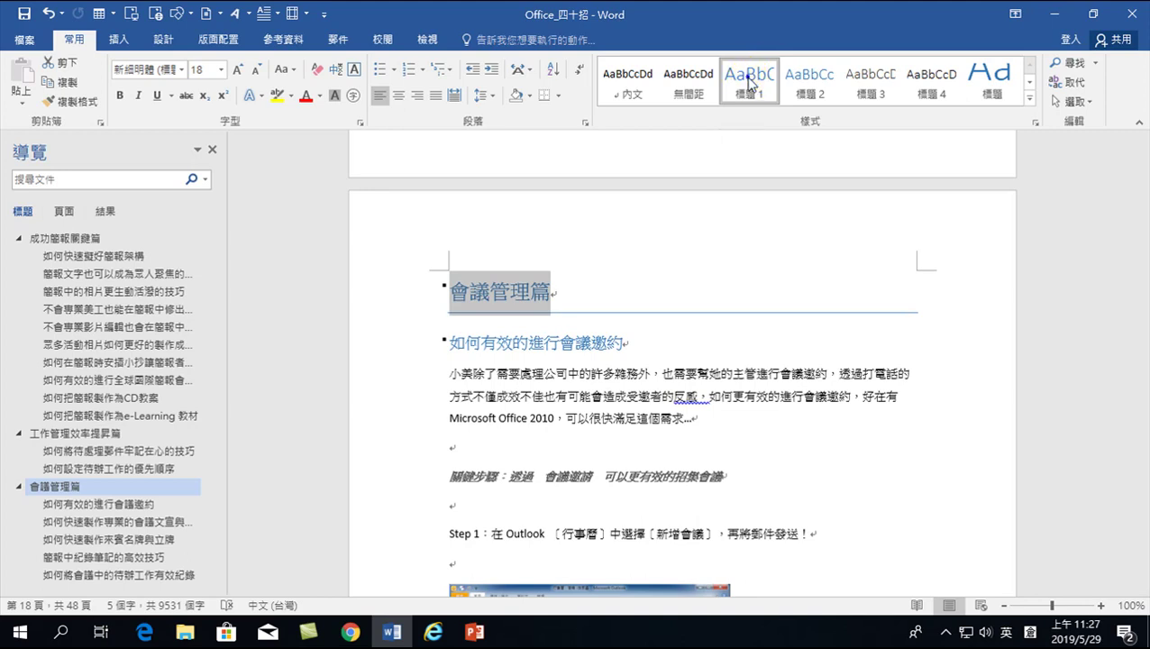
right_click(752, 84)
left_click(797, 109)
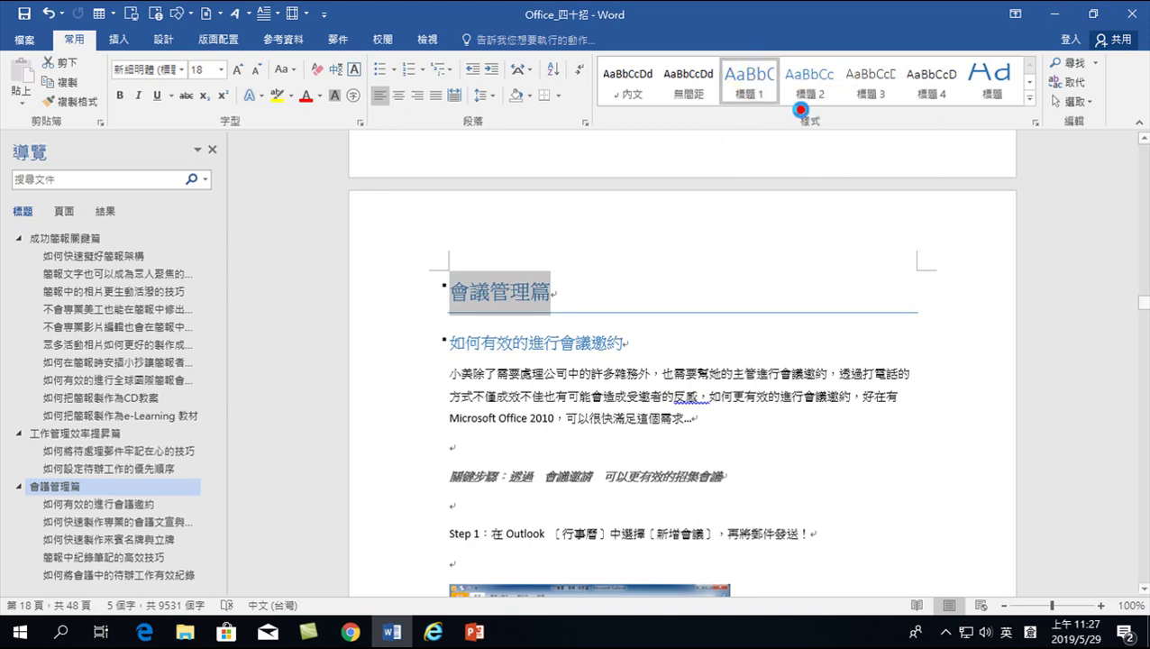
left_click(441, 215)
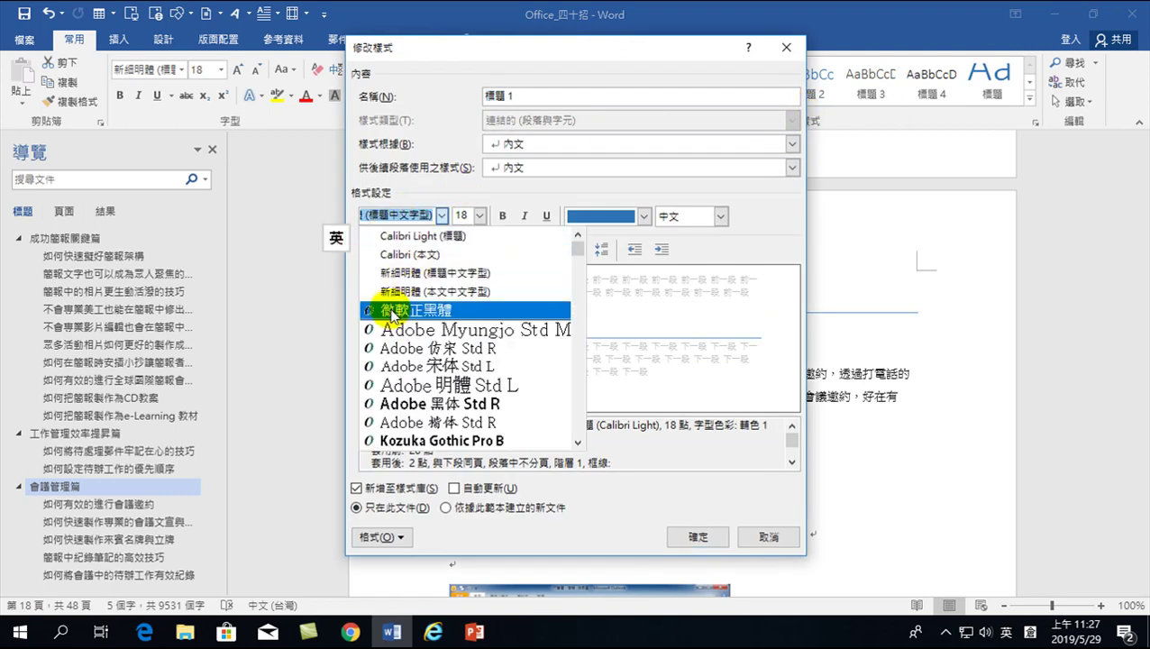
left_click(393, 313)
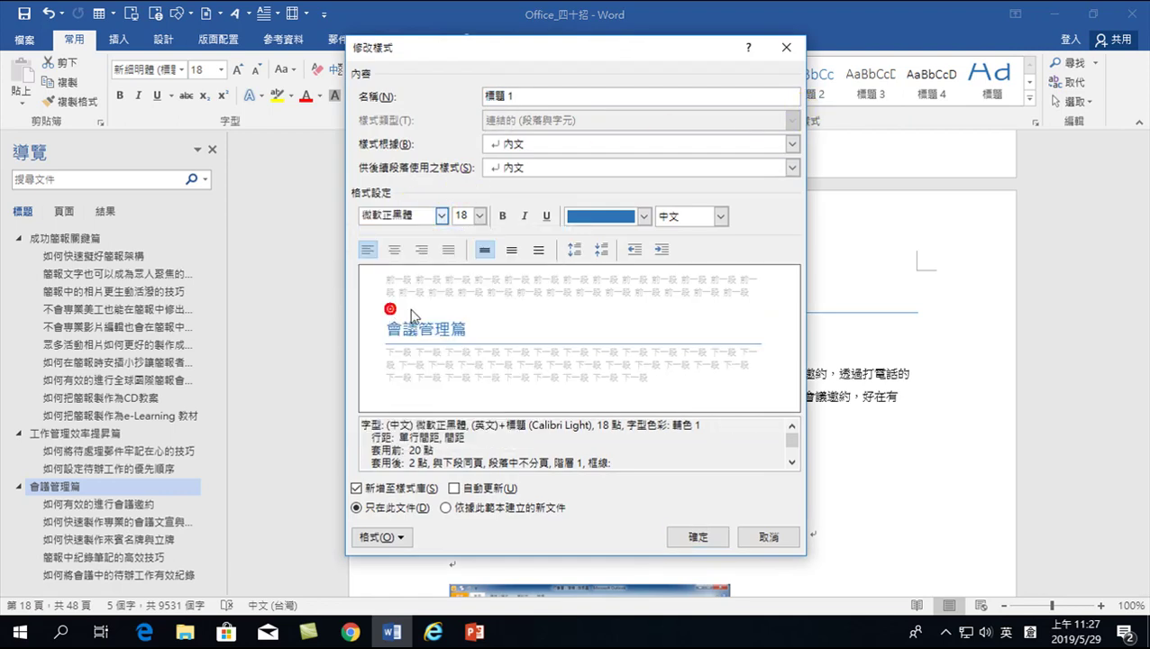
left_click(503, 216)
left_click(643, 217)
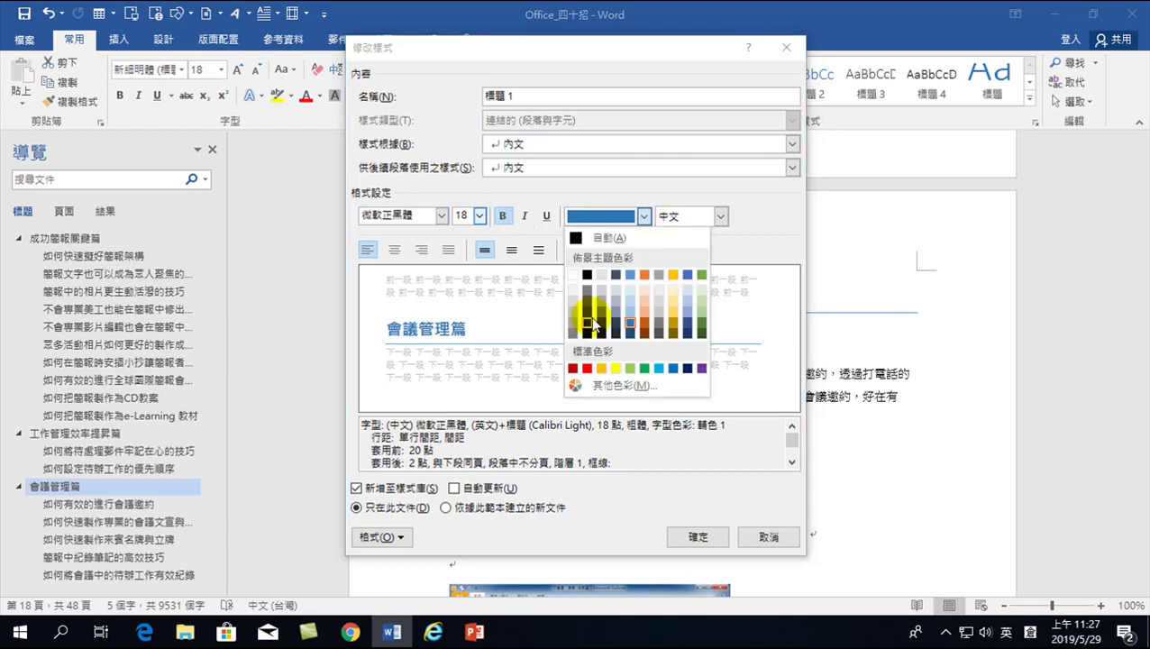
left_click(587, 368)
left_click(698, 536)
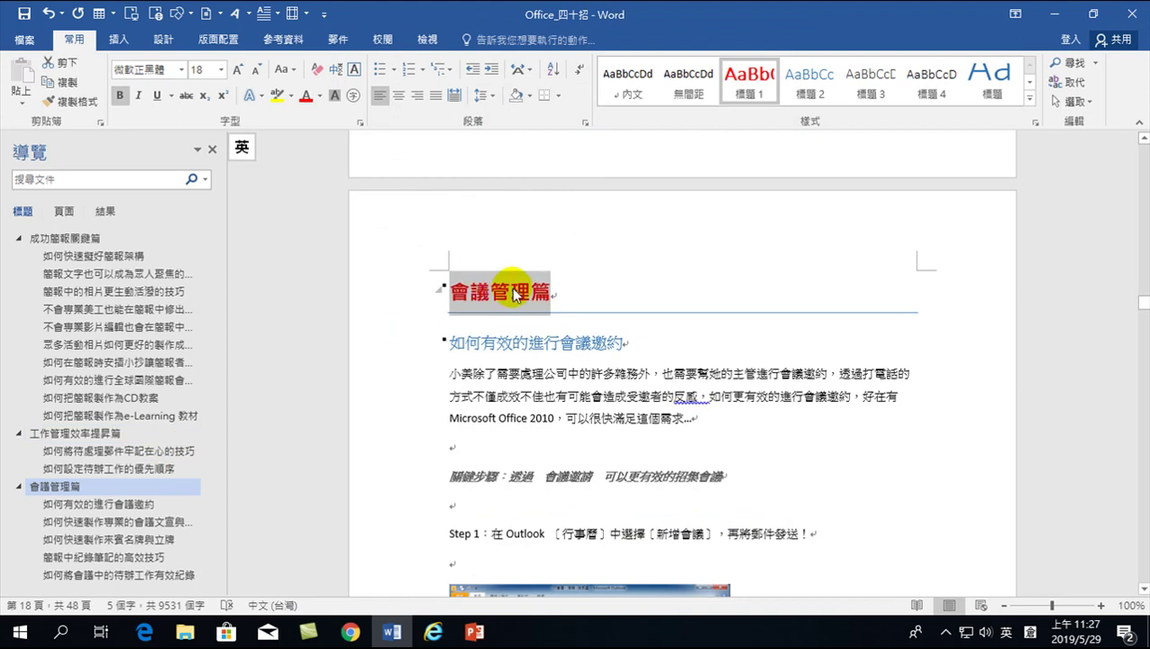
- Review the chapters, close Word without saving, and reopen Office_四十招
left_click(57, 438)
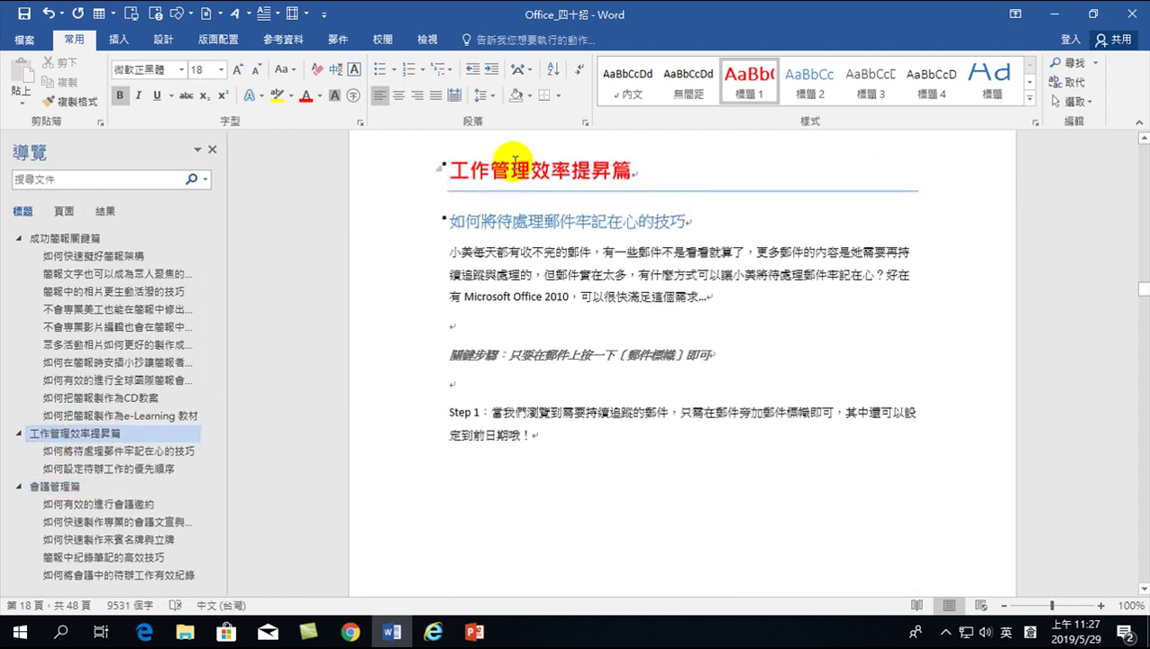
left_click(52, 239)
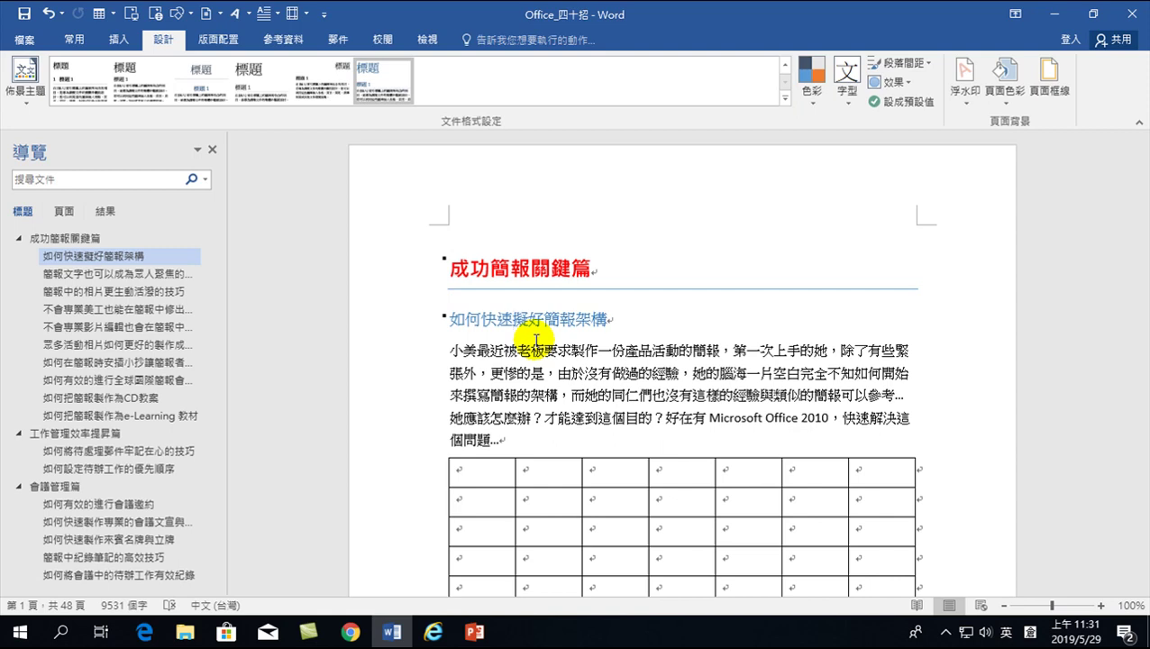
left_click(1129, 13)
left_click(566, 350)
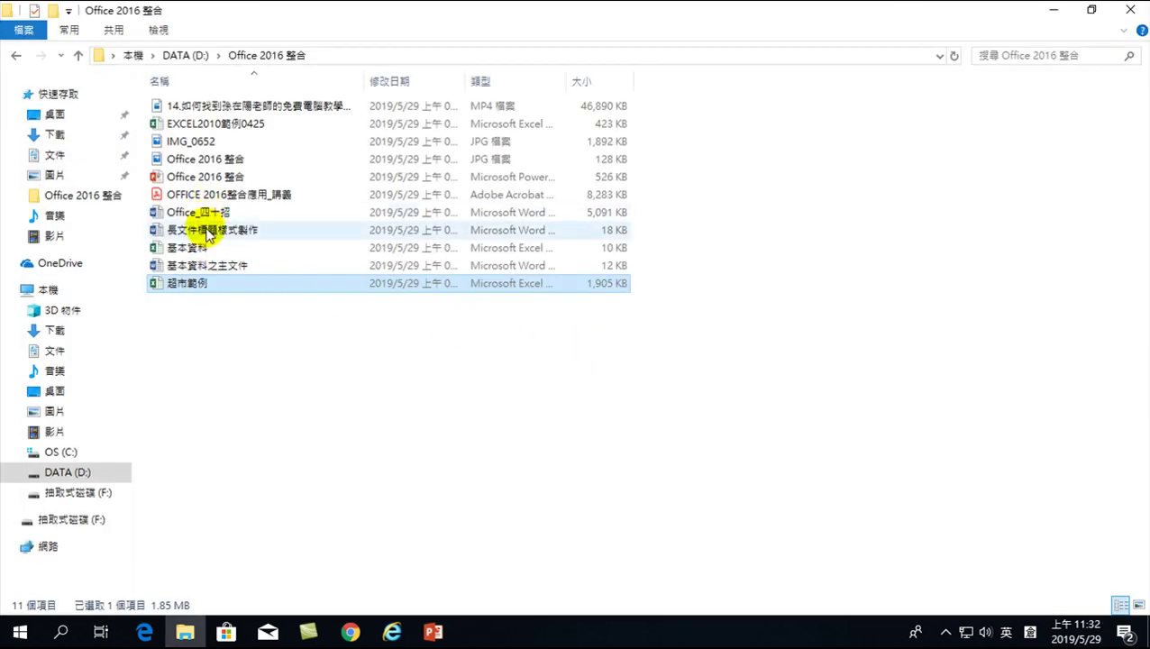
left_click(192, 214)
double_click(192, 215)
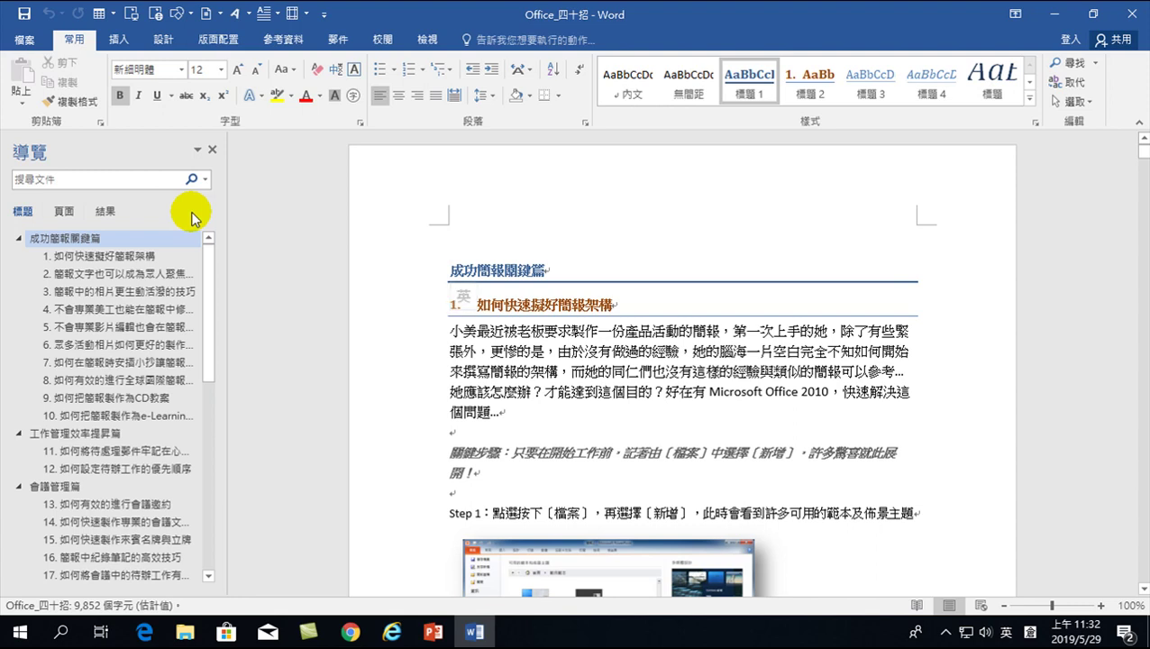
- Set the font colour of numbered headings 1, 2 and 3 to Automatic black
left_click(525, 307)
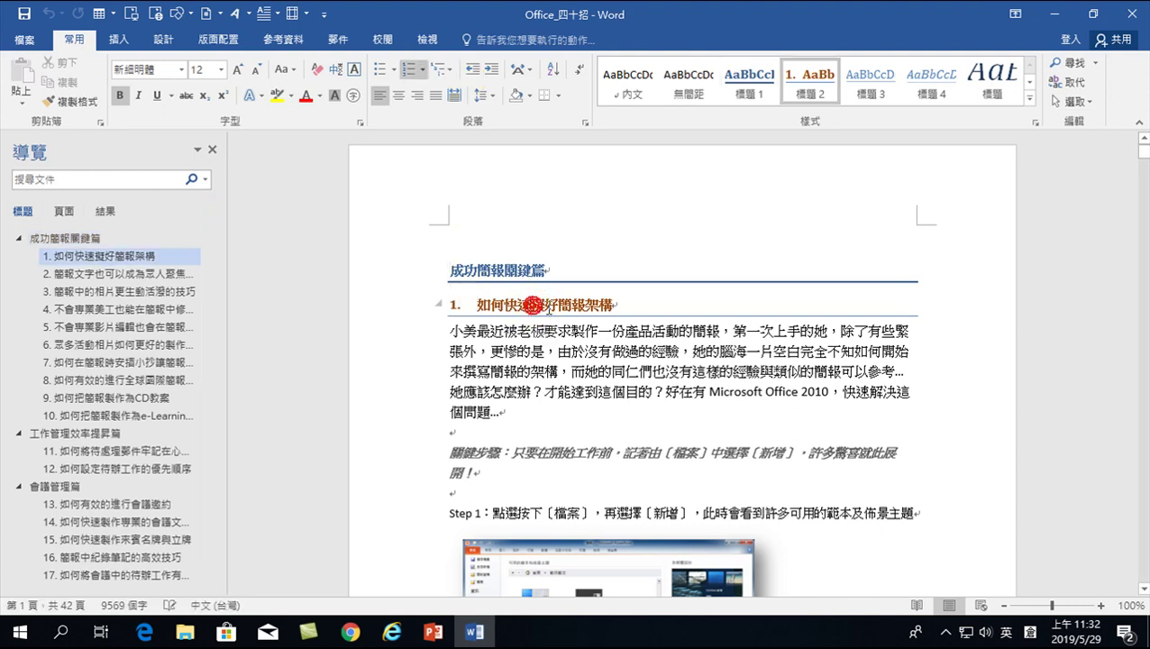
left_click(405, 312)
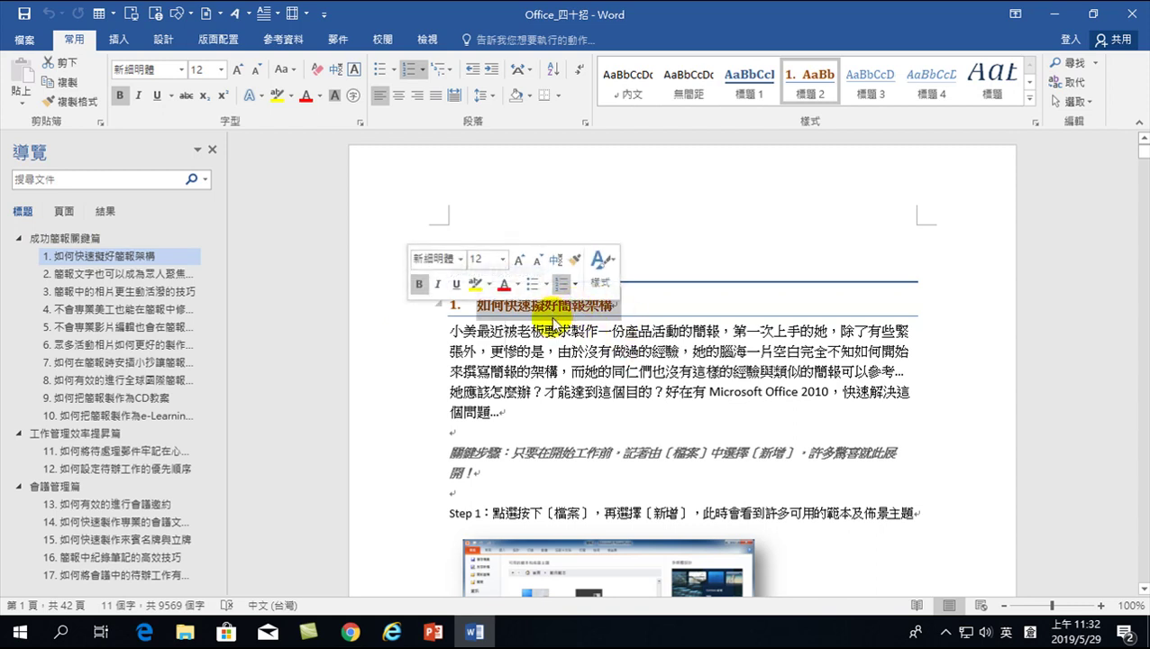
left_click(319, 95)
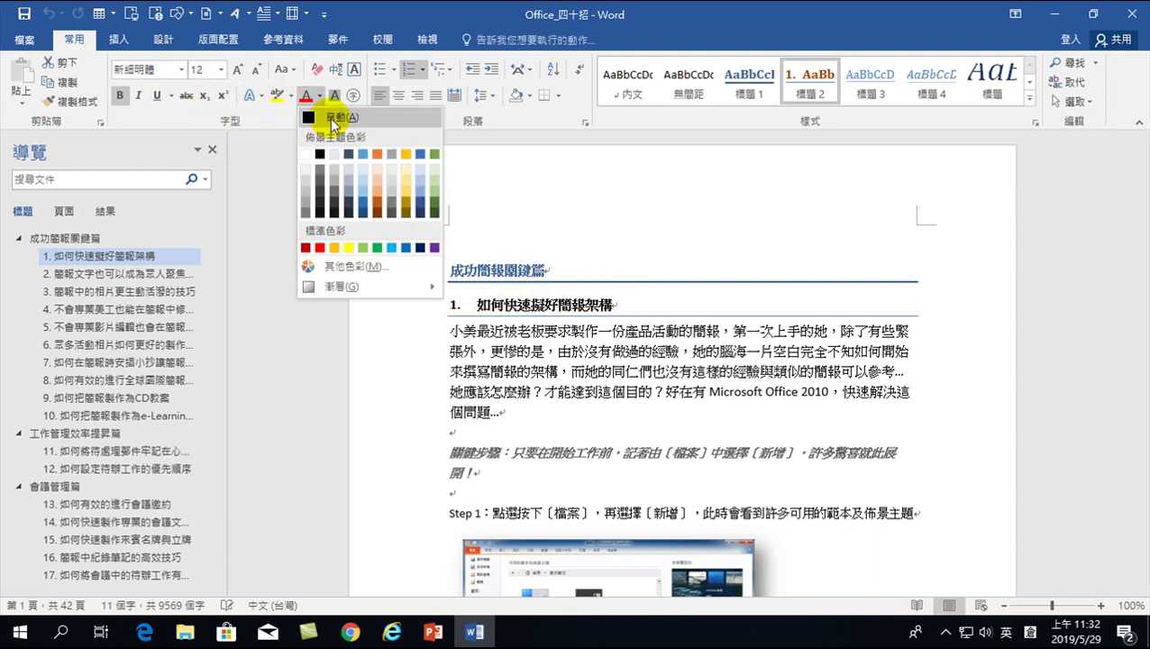
left_click(332, 118)
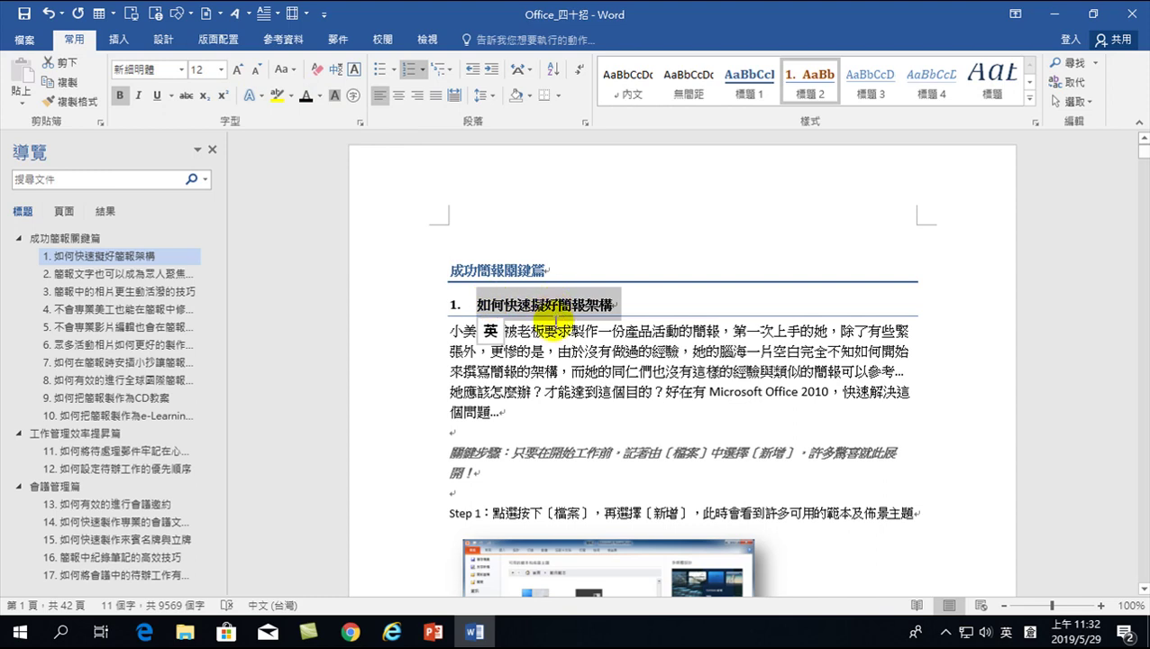
left_click(80, 275)
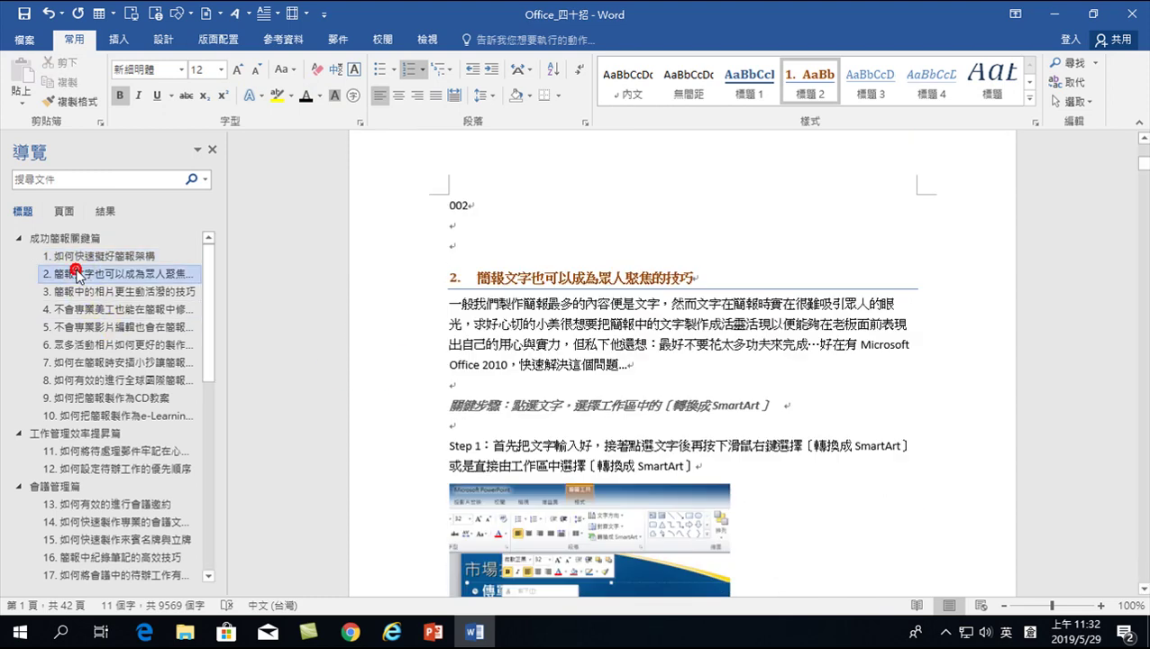
left_click(398, 157)
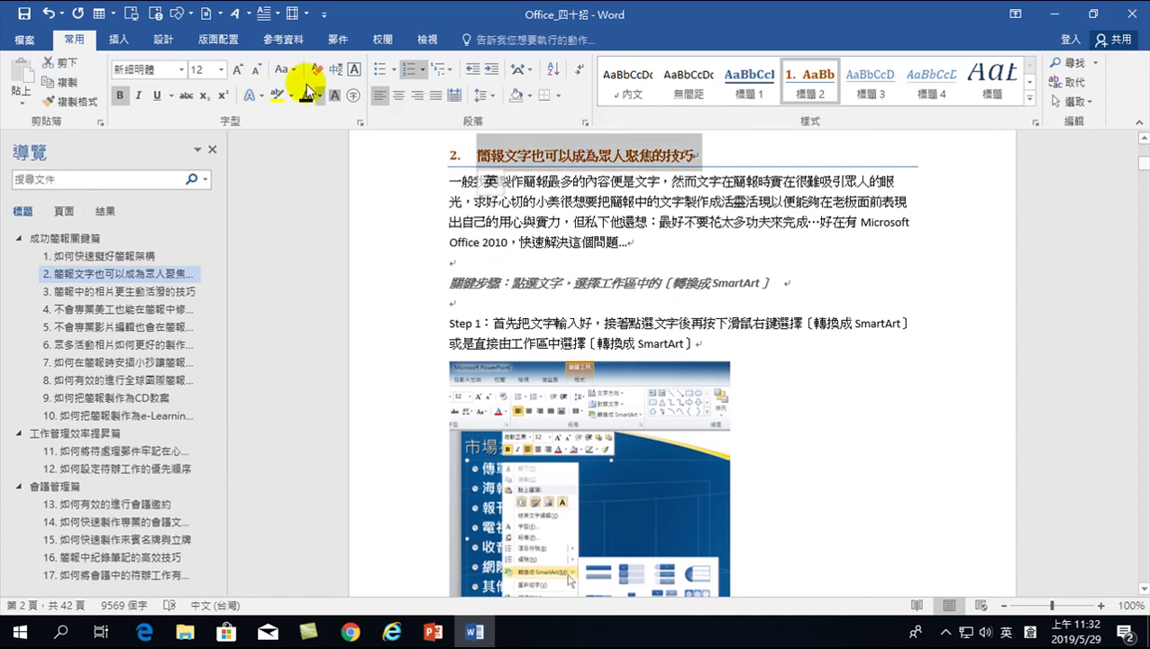
left_click(306, 95)
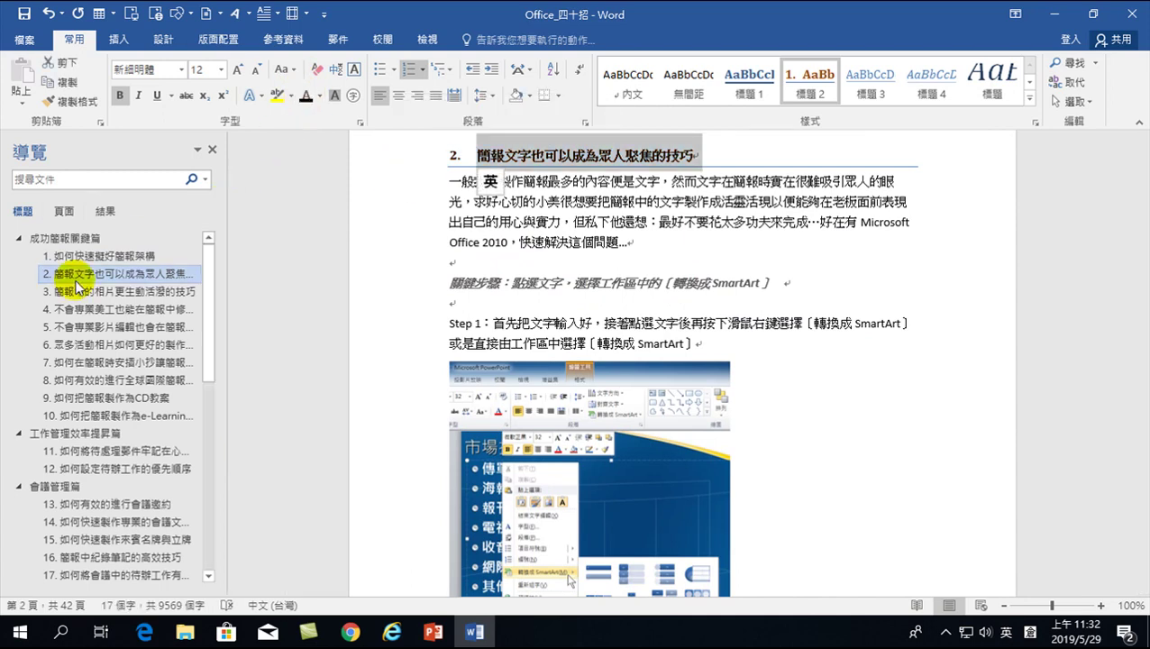
left_click(70, 290)
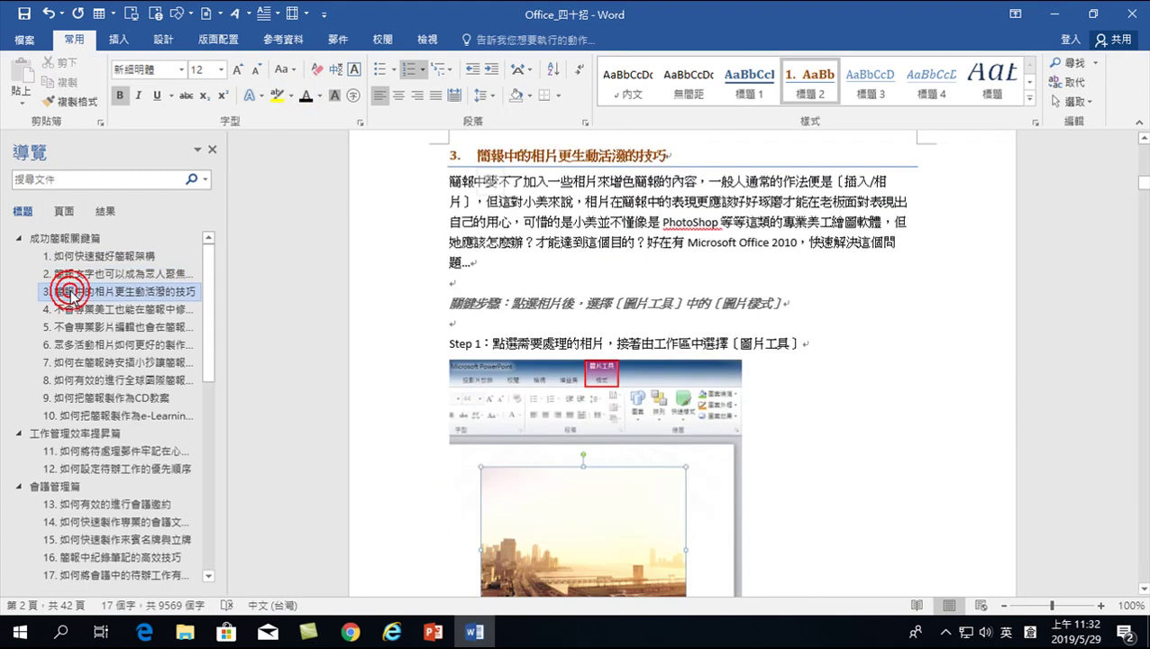
left_click(405, 156)
left_click(306, 95)
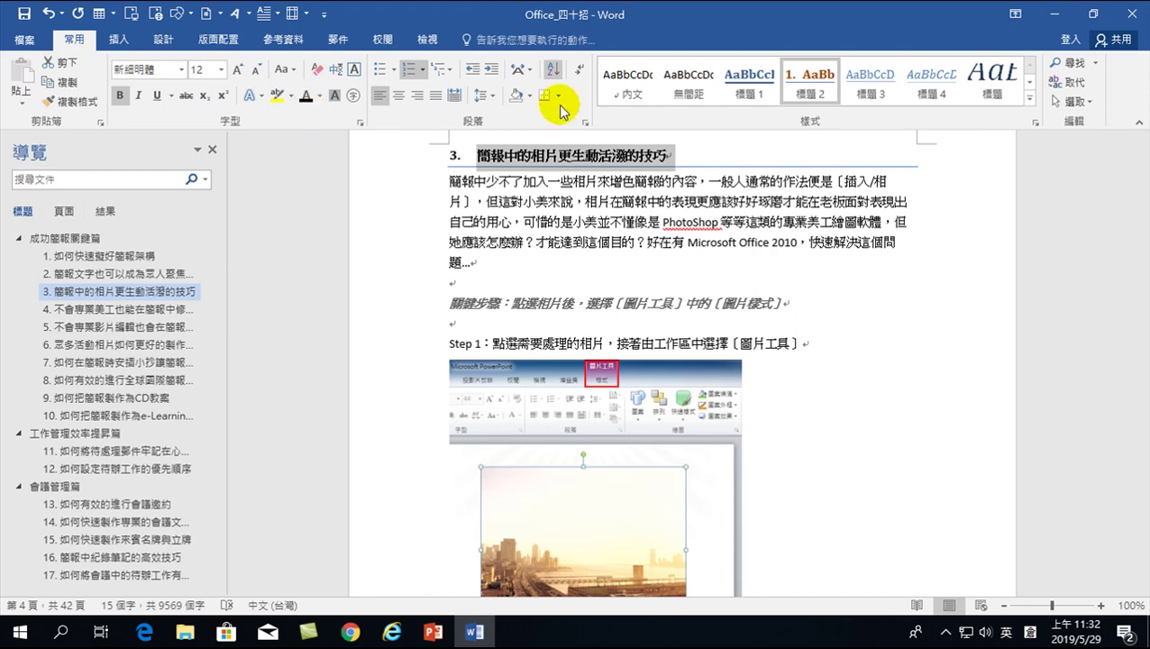
left_click(644, 158)
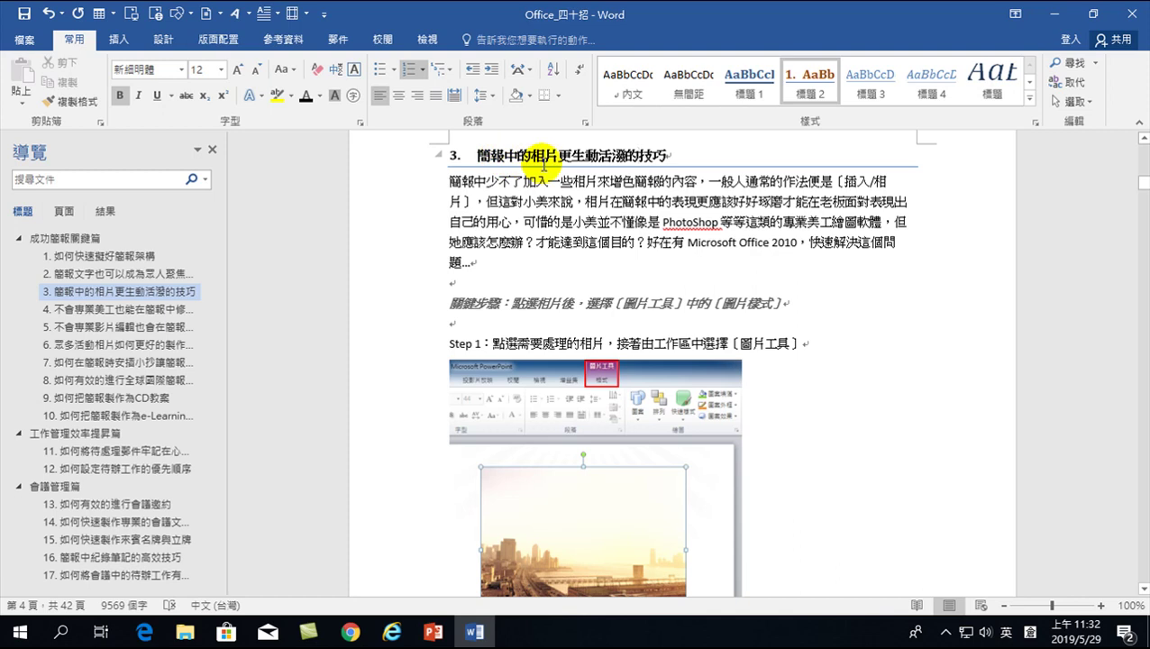
- Update the 標題 2 style to match the black heading 3 selection
scroll(640, 177, "up", 3)
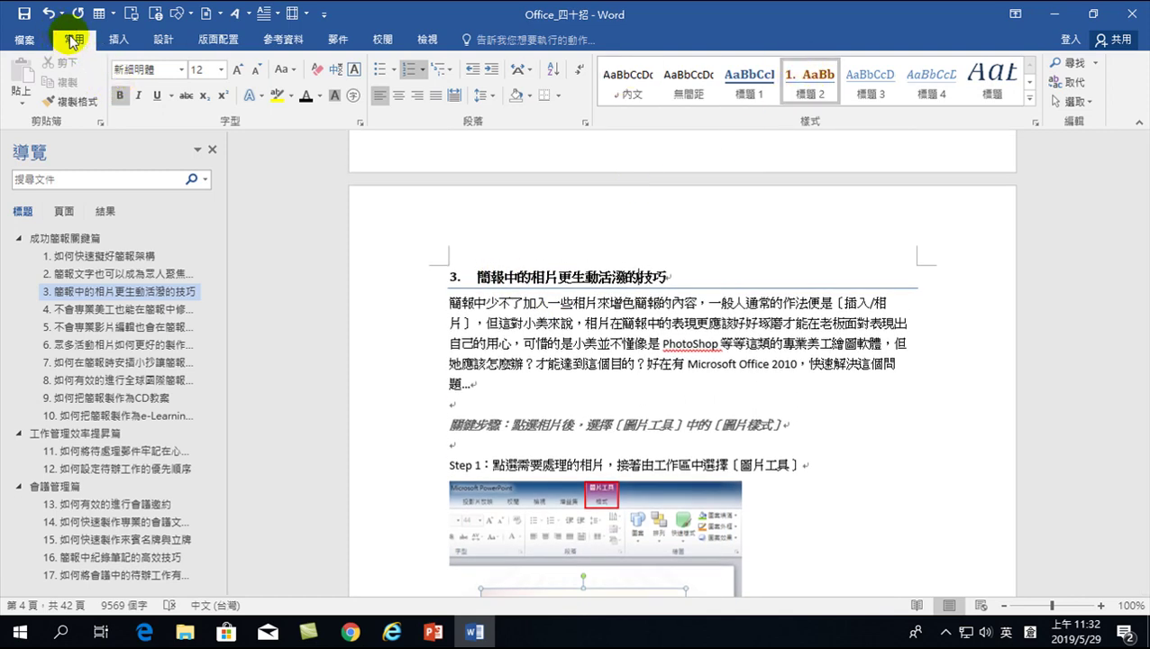
right_click(809, 79)
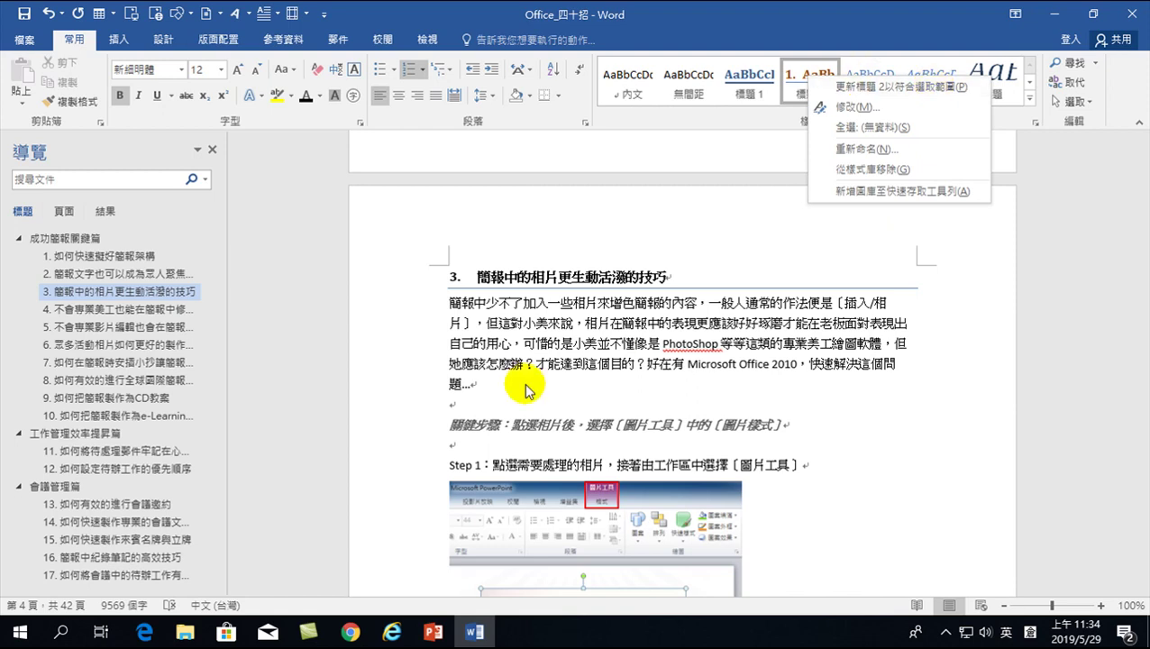
left_click(545, 275)
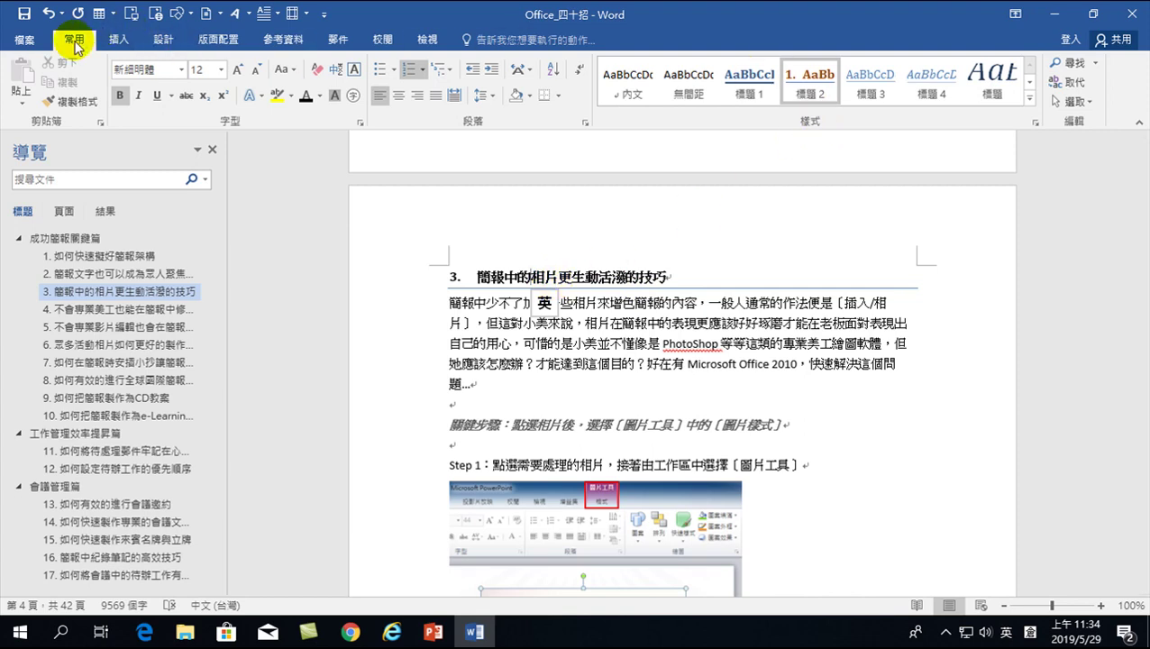
right_click(808, 81)
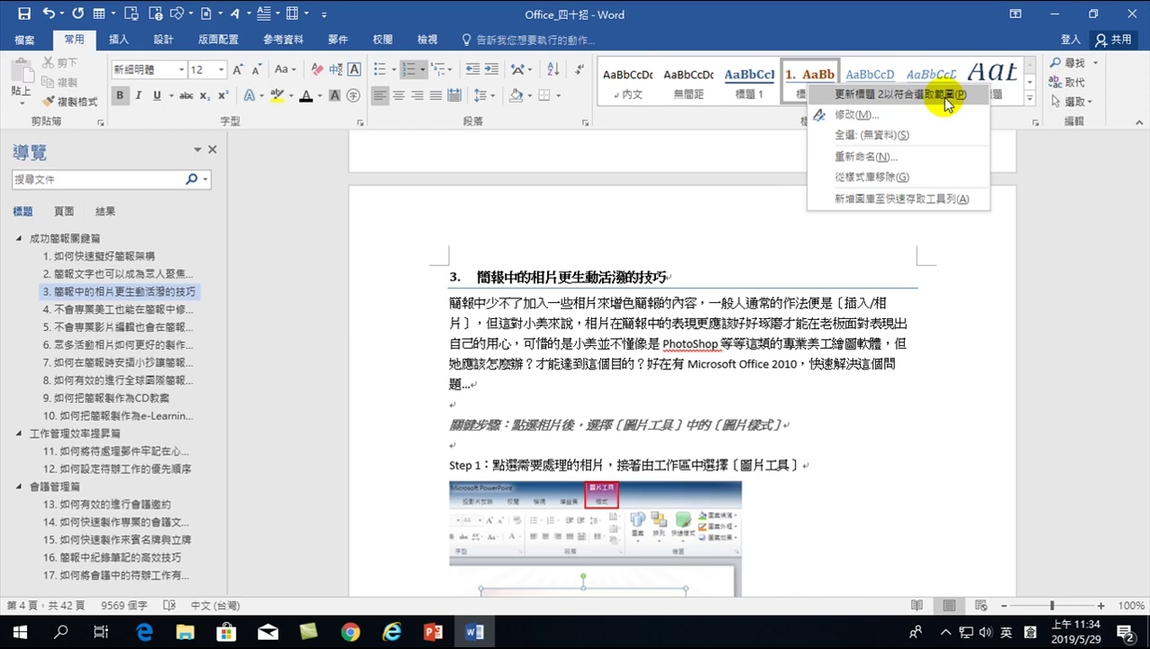
left_click(943, 101)
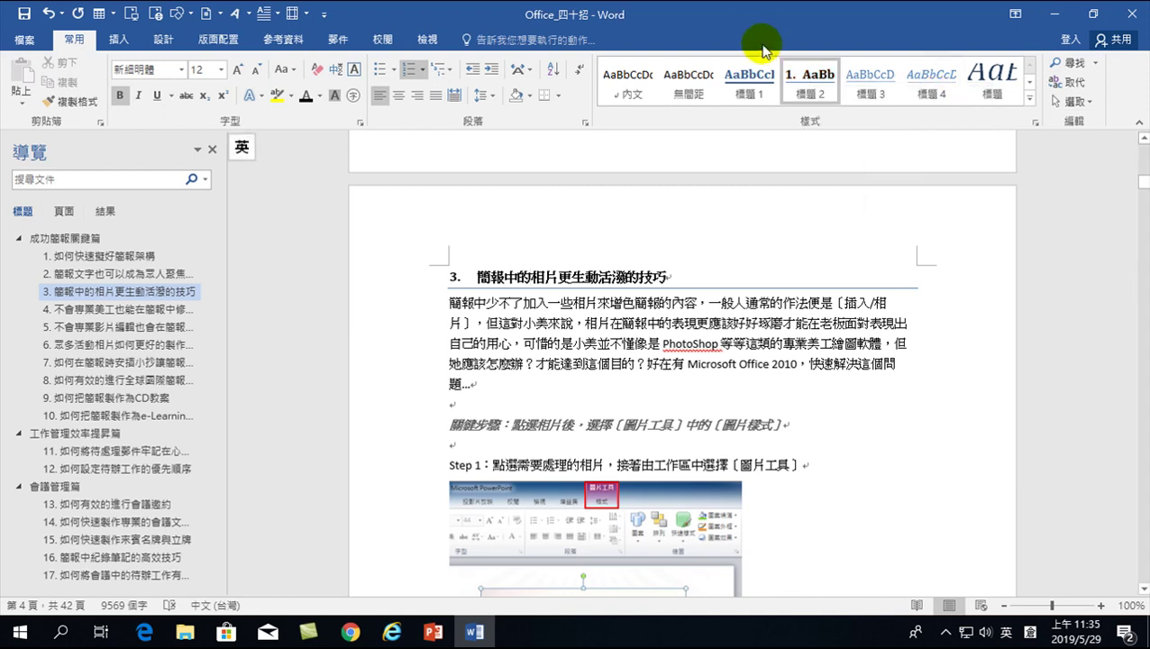
- Go to heading 40 and update Heading 2 to match its formatting
left_click(67, 310)
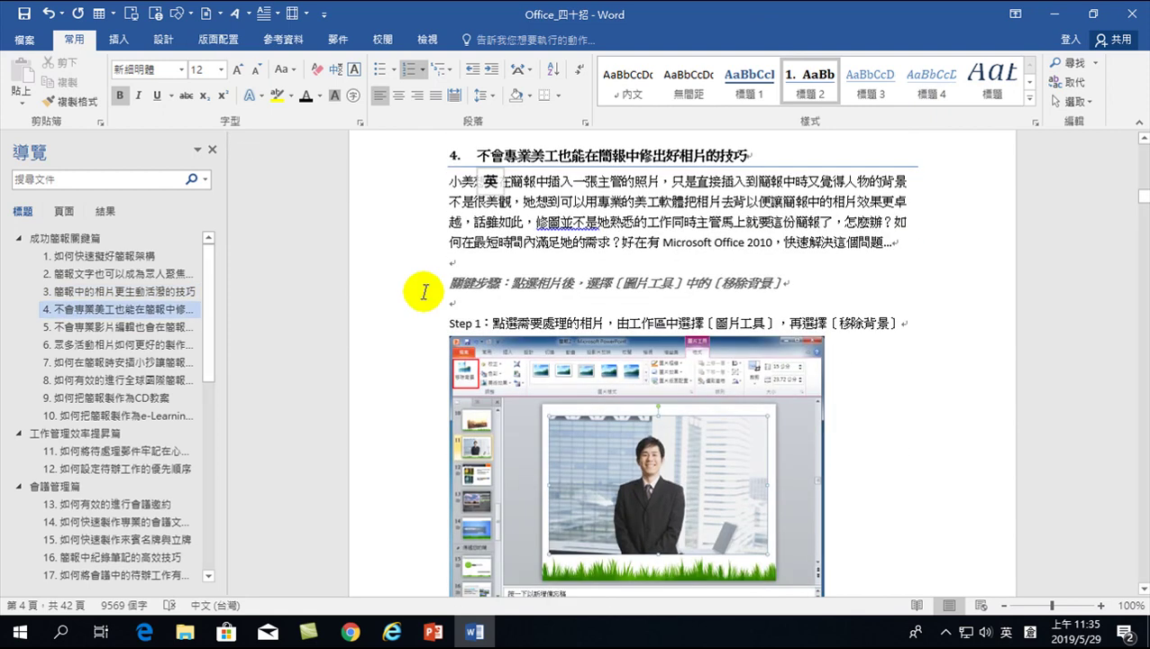
left_click(63, 326)
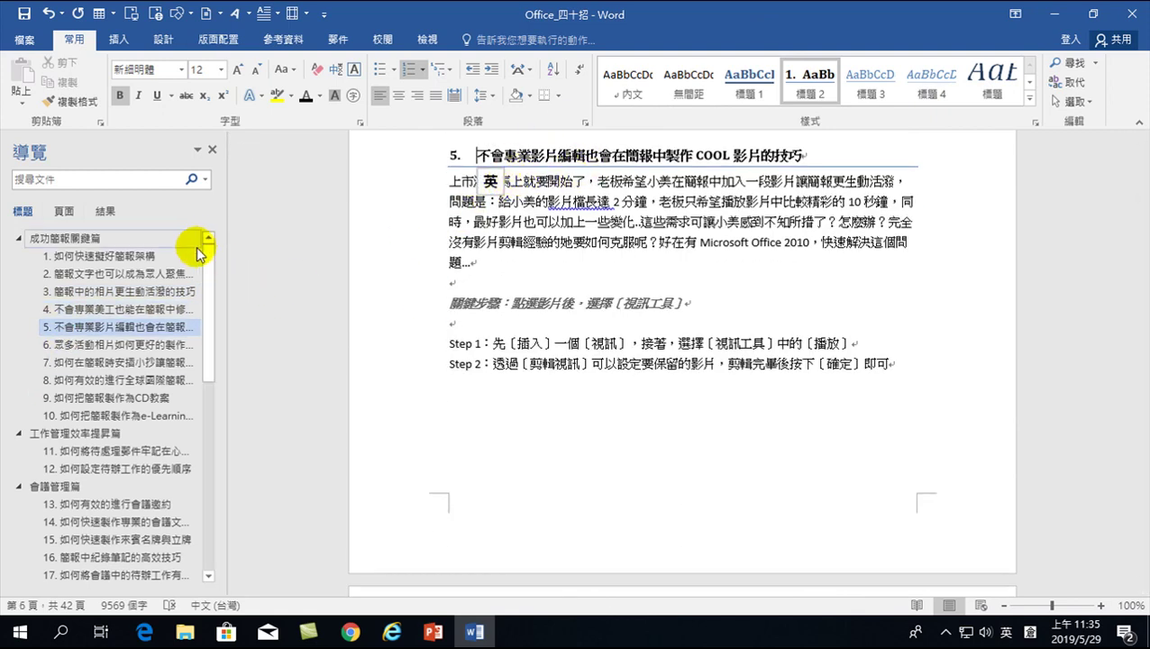
left_click_drag(208, 265, 207, 451)
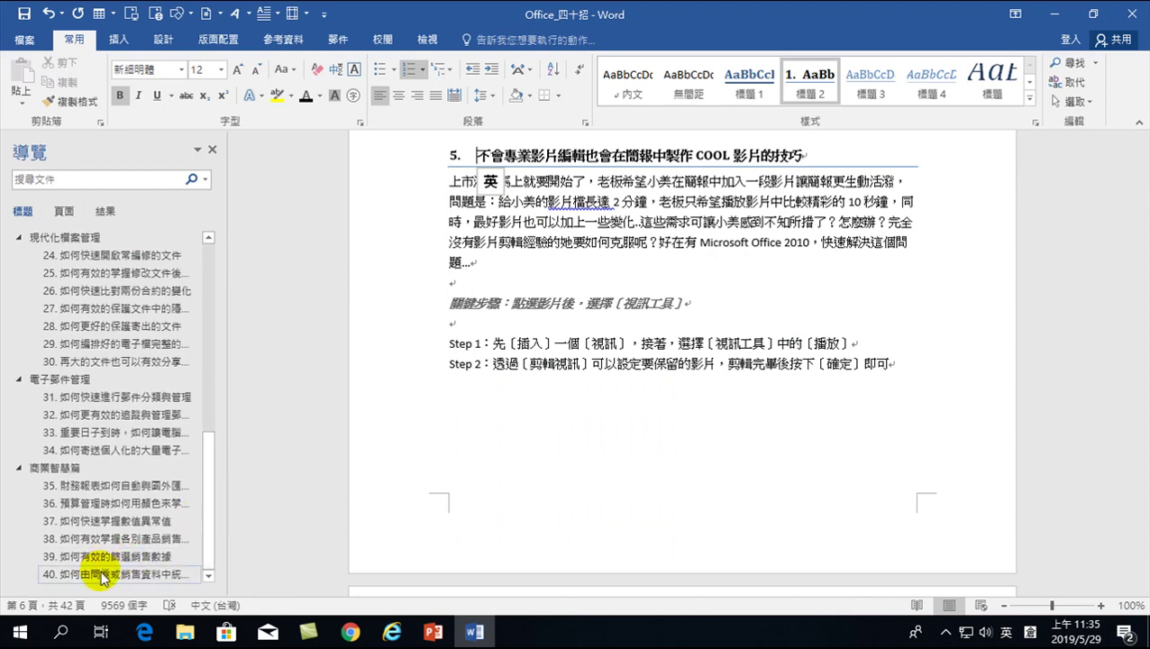
left_click(99, 572)
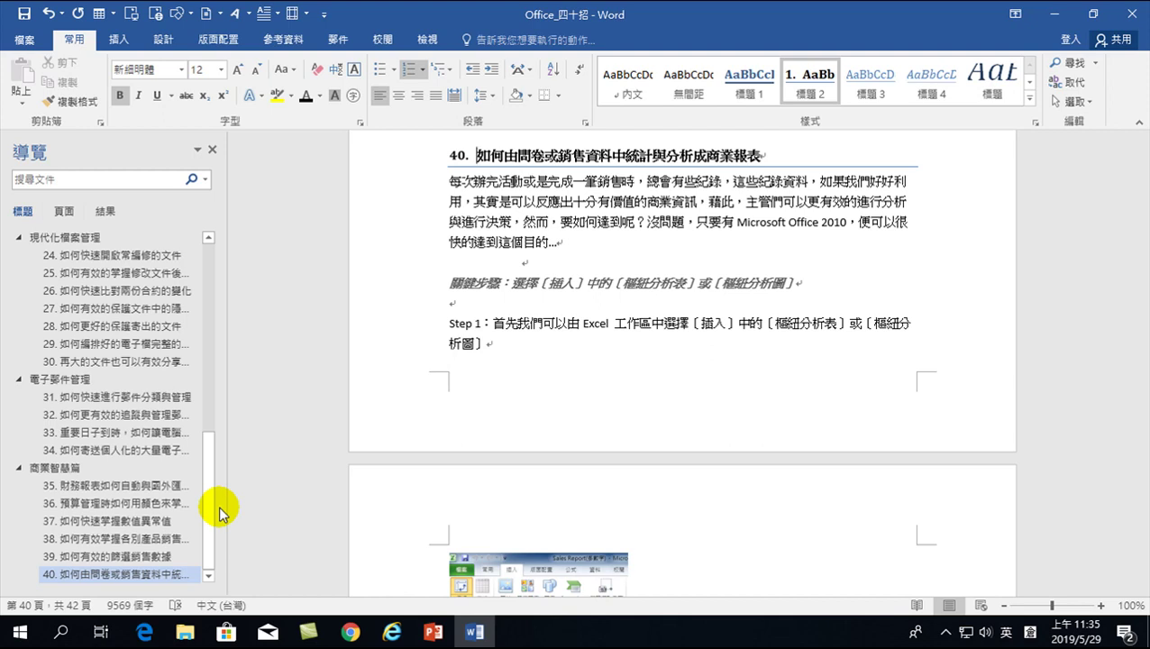
right_click(817, 85)
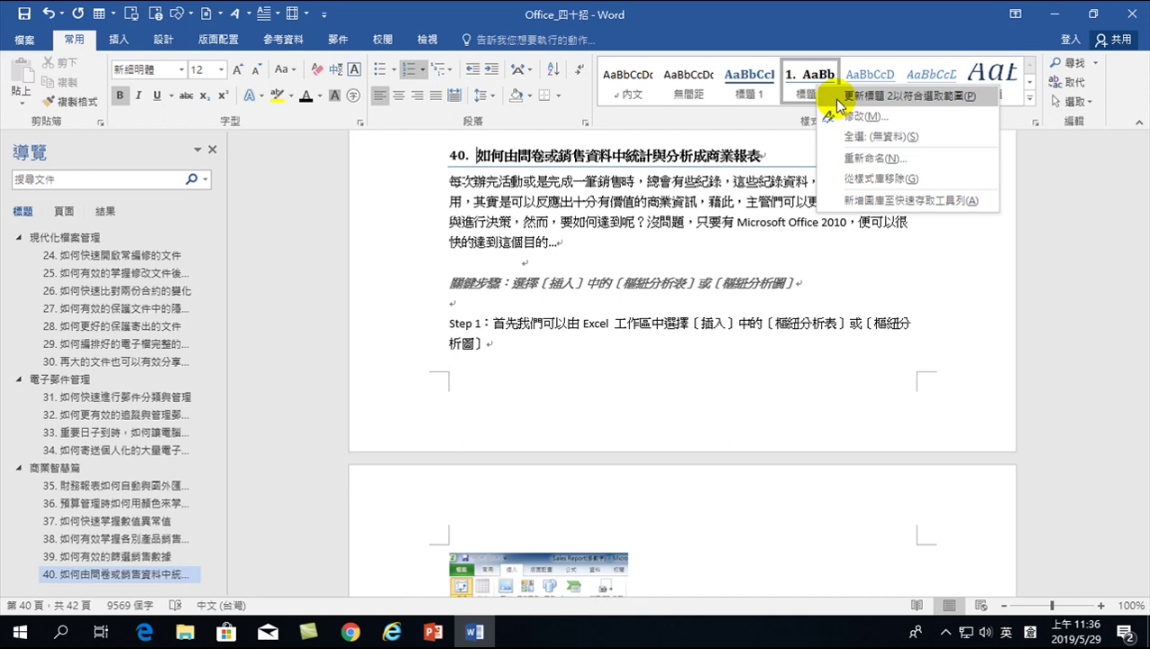
left_click(837, 97)
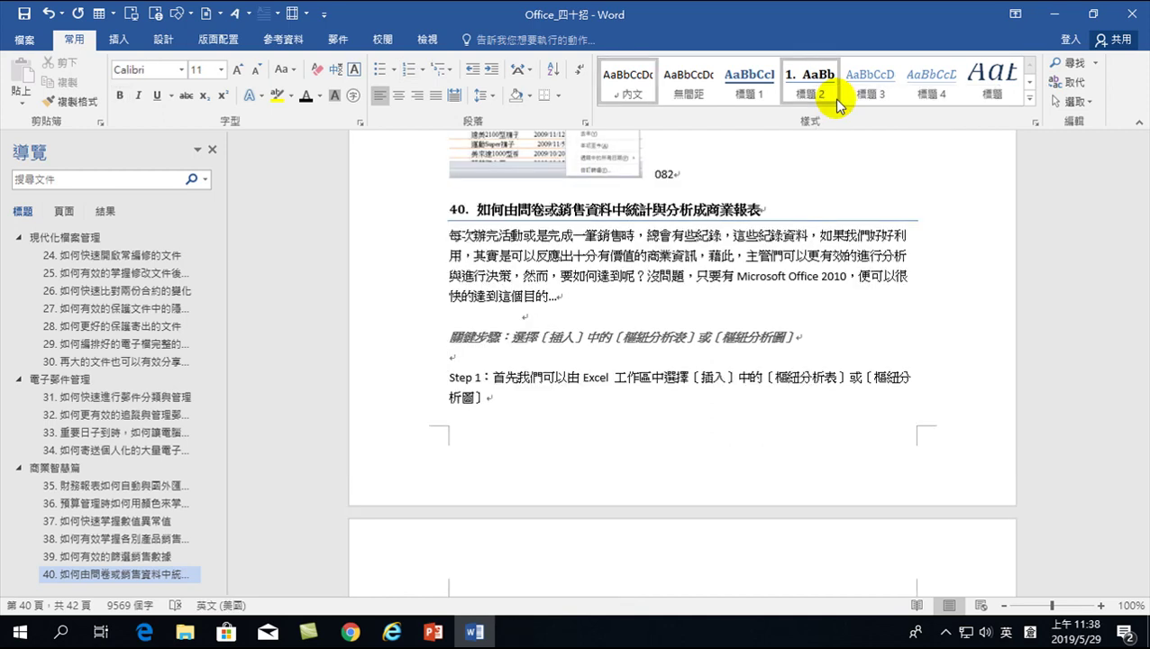
- Place the insertion point on the empty line below section 25's intro
left_click(455, 357)
scroll(248, 359, "up", 4)
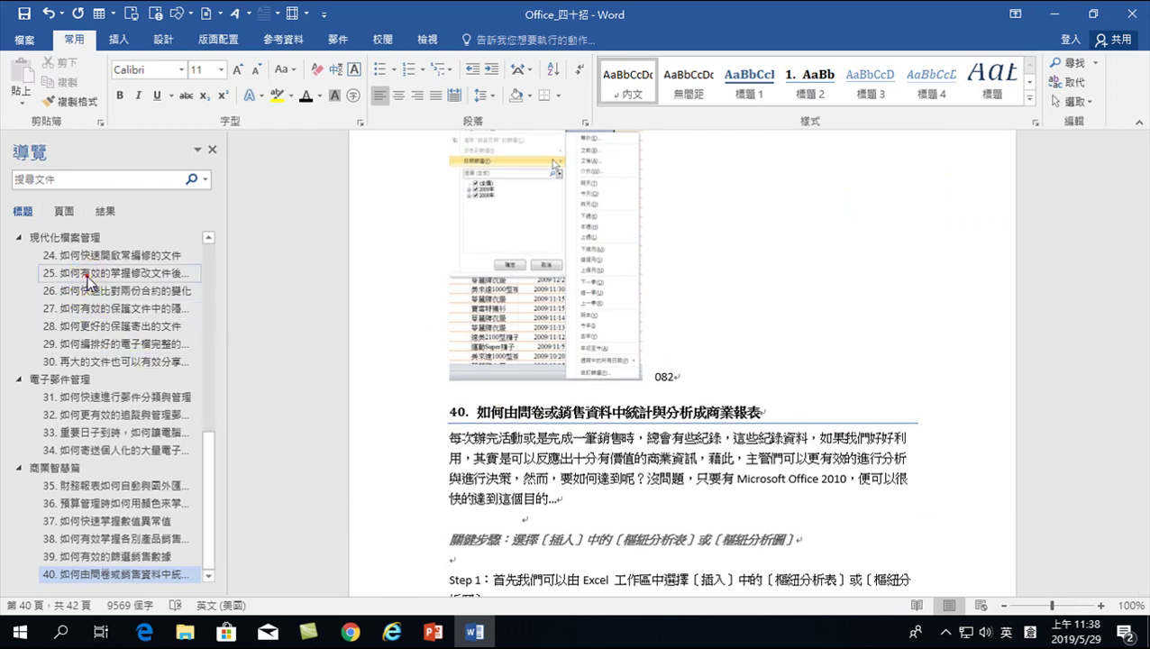
left_click(90, 272)
left_click(467, 244)
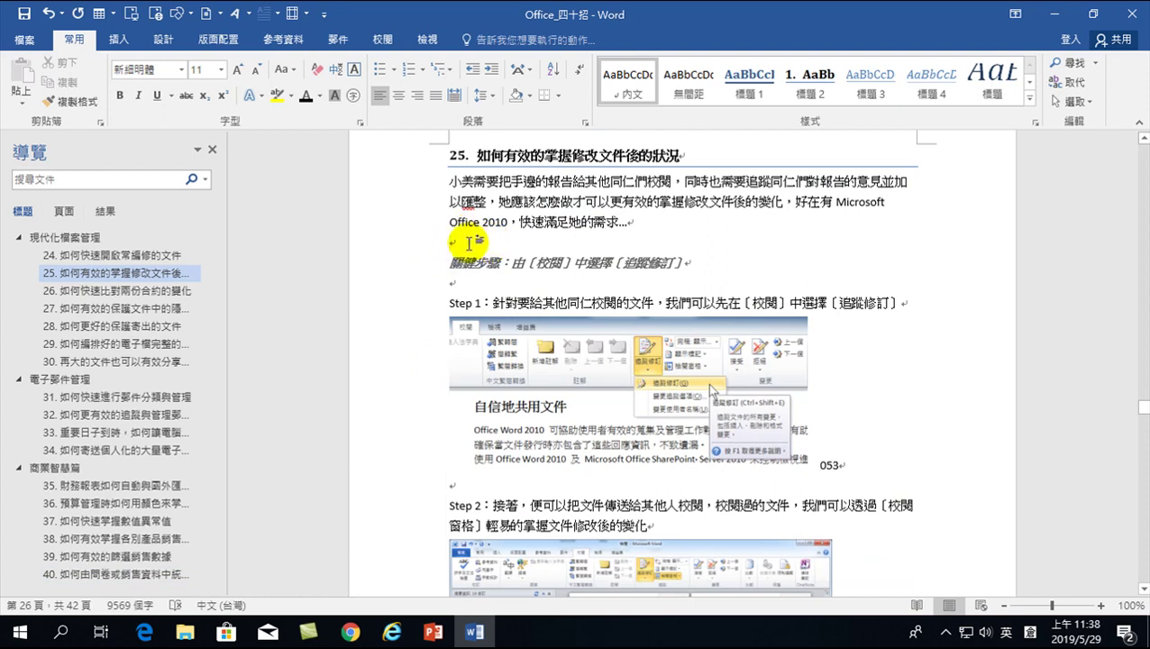
- Search Bing online pictures for 'apple' from the Insert tab
left_click(121, 41)
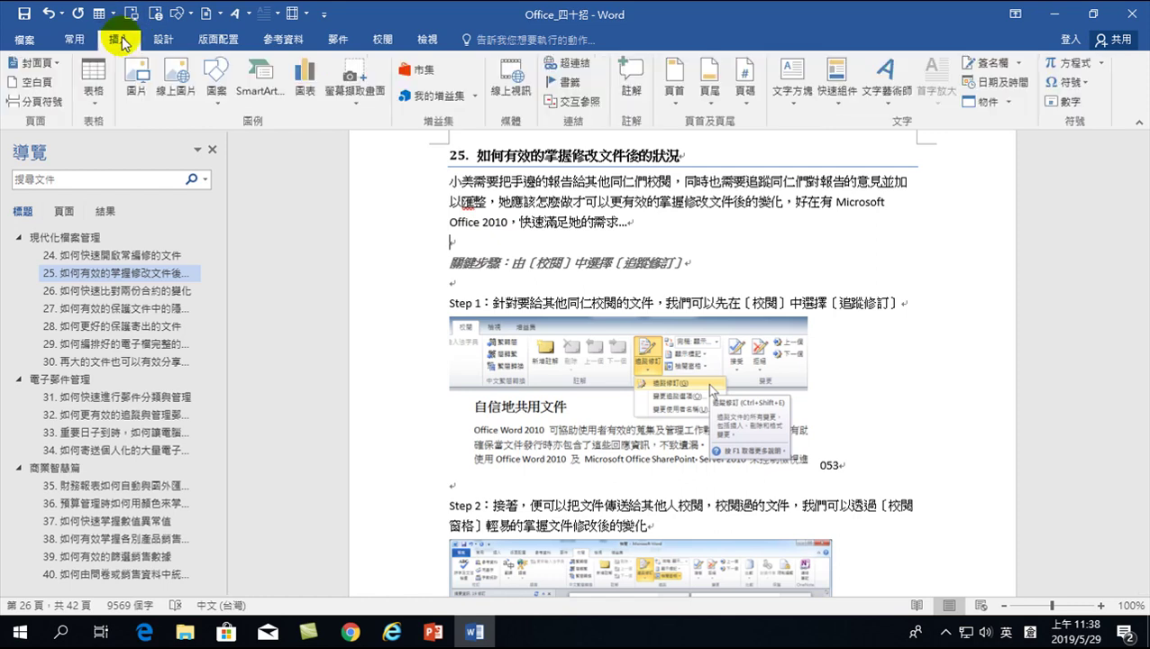
left_click(181, 74)
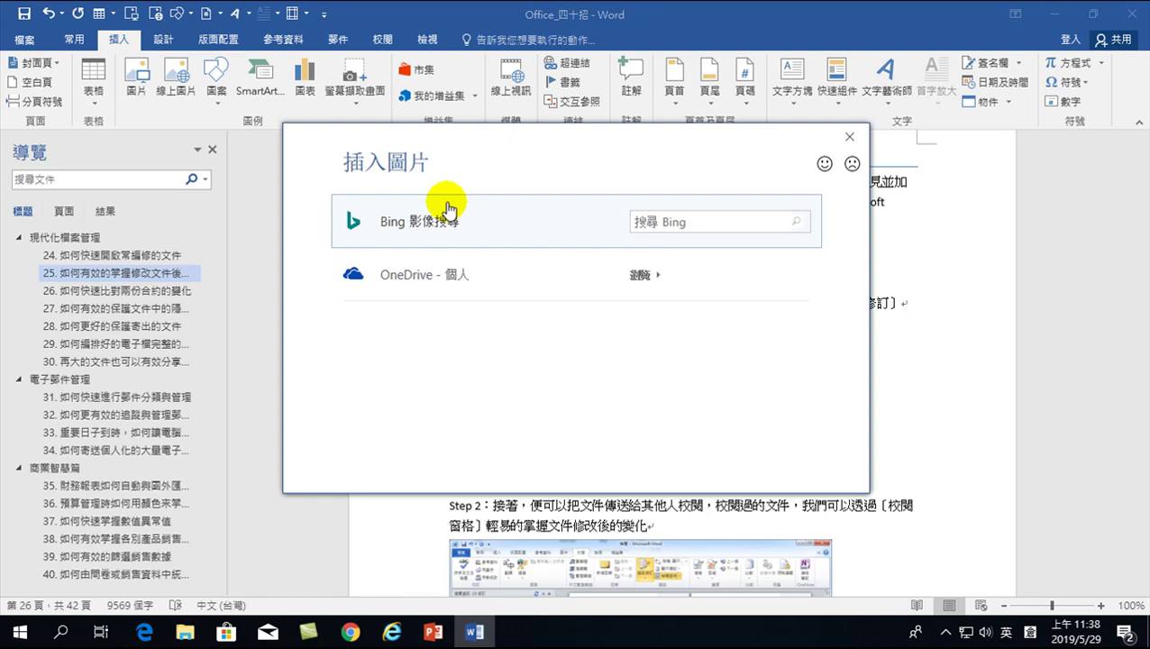
left_click(666, 217)
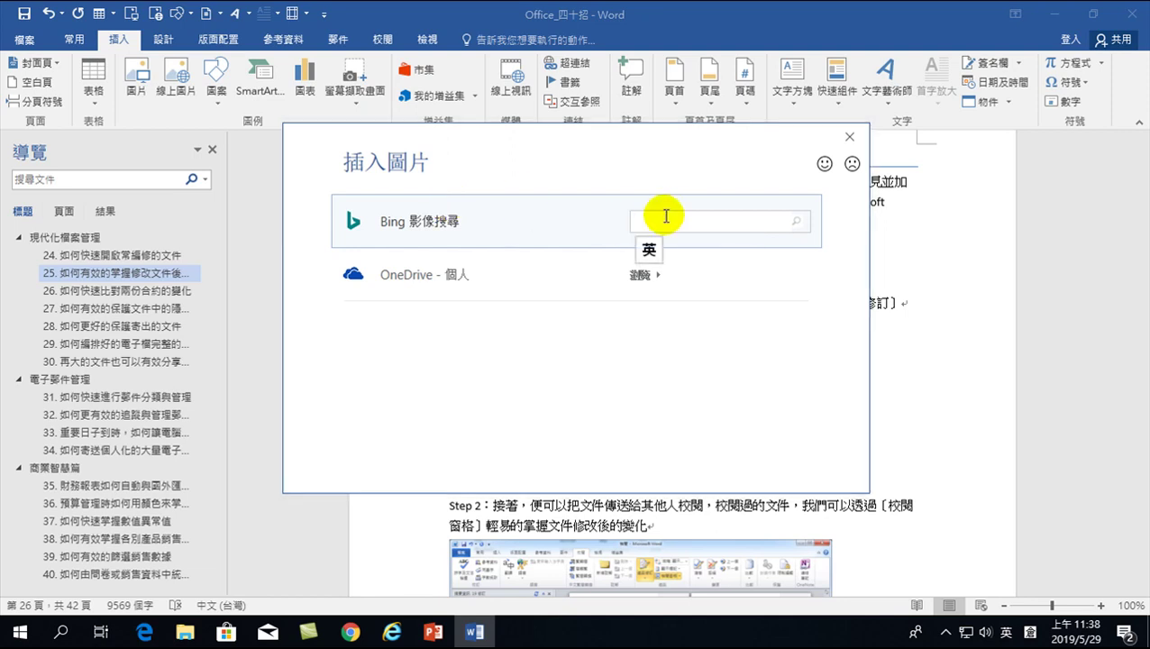
type("ap")
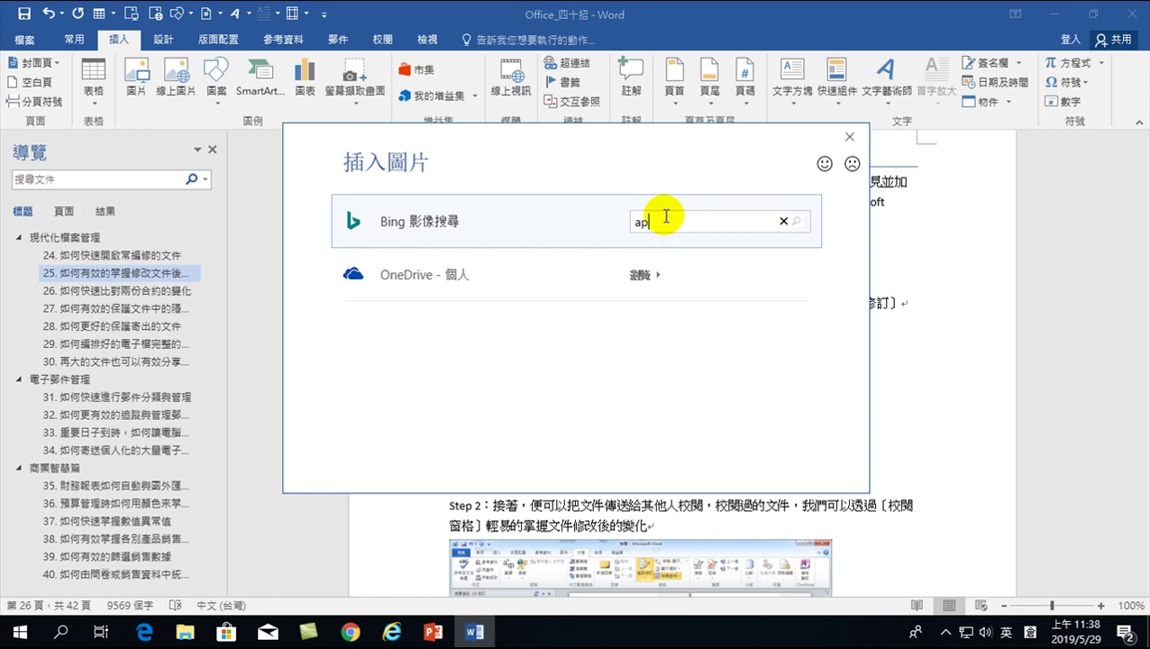
type("ple")
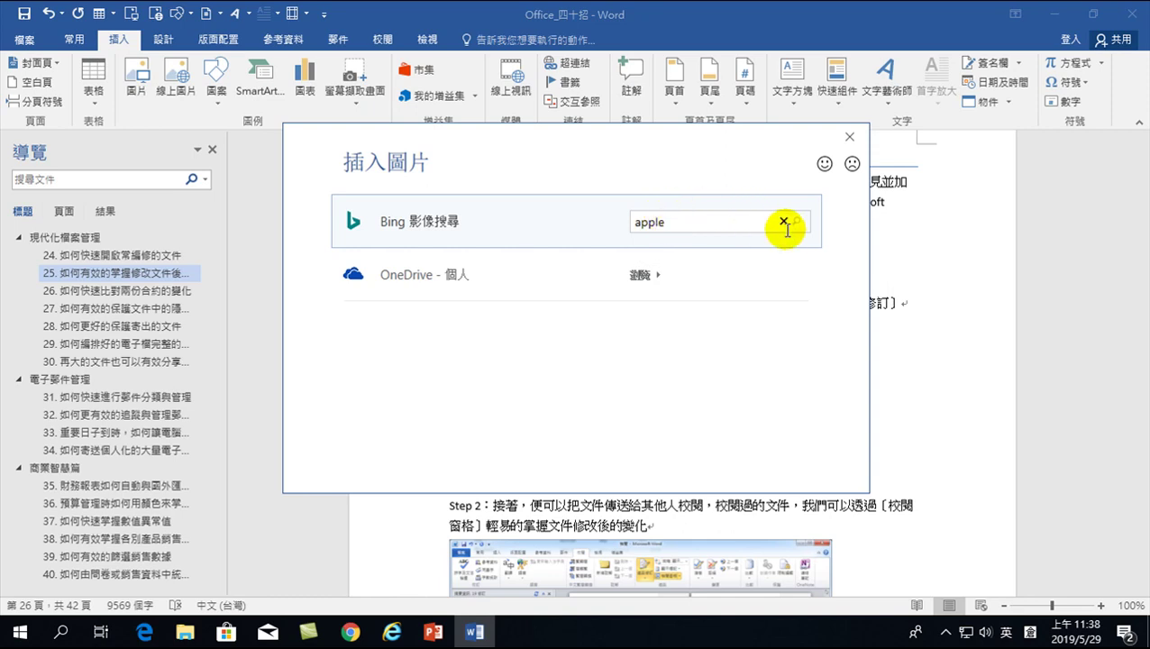
left_click(798, 222)
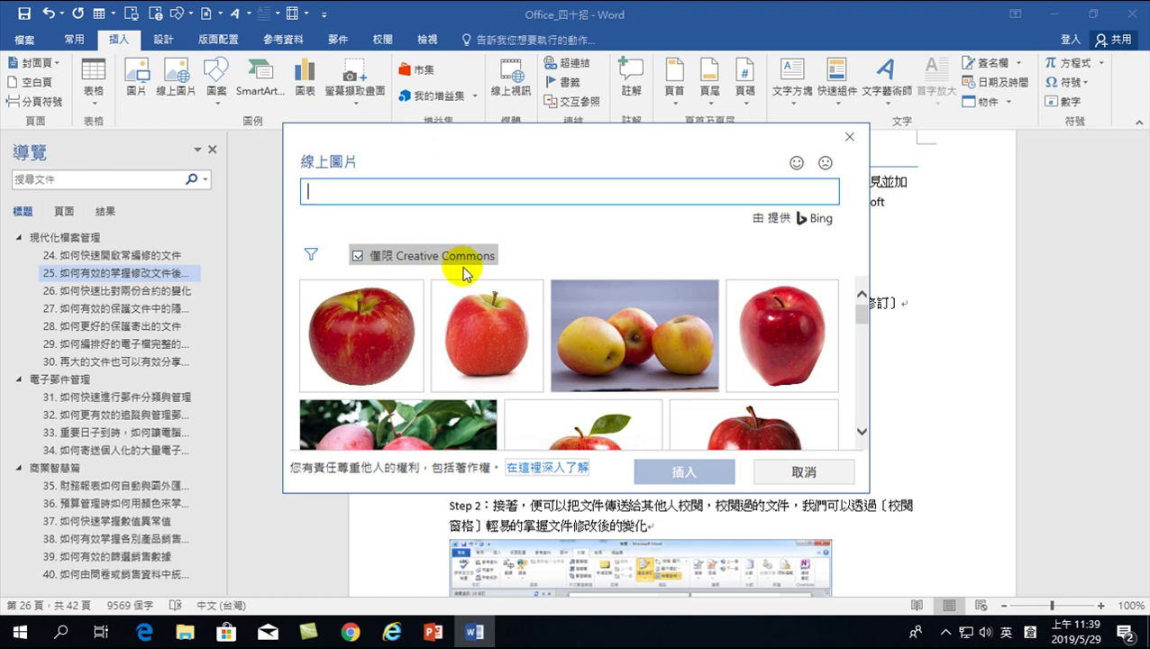
- Toggle the Creative Commons only filter off and back on for the apple results
left_click(358, 256)
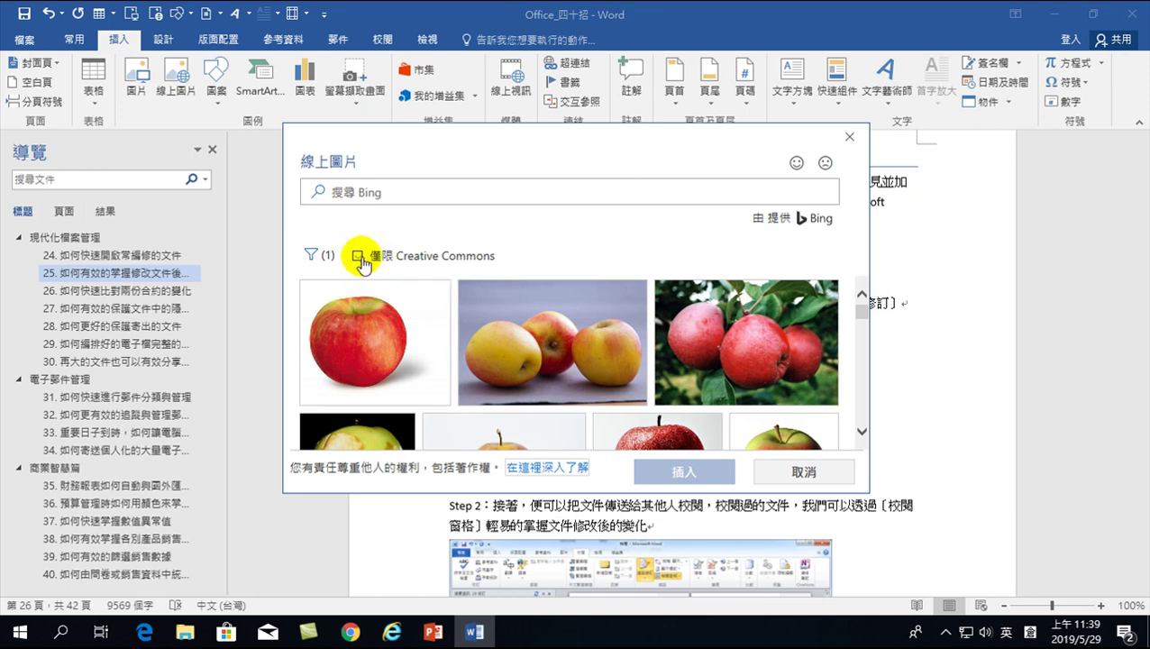
left_click(357, 258)
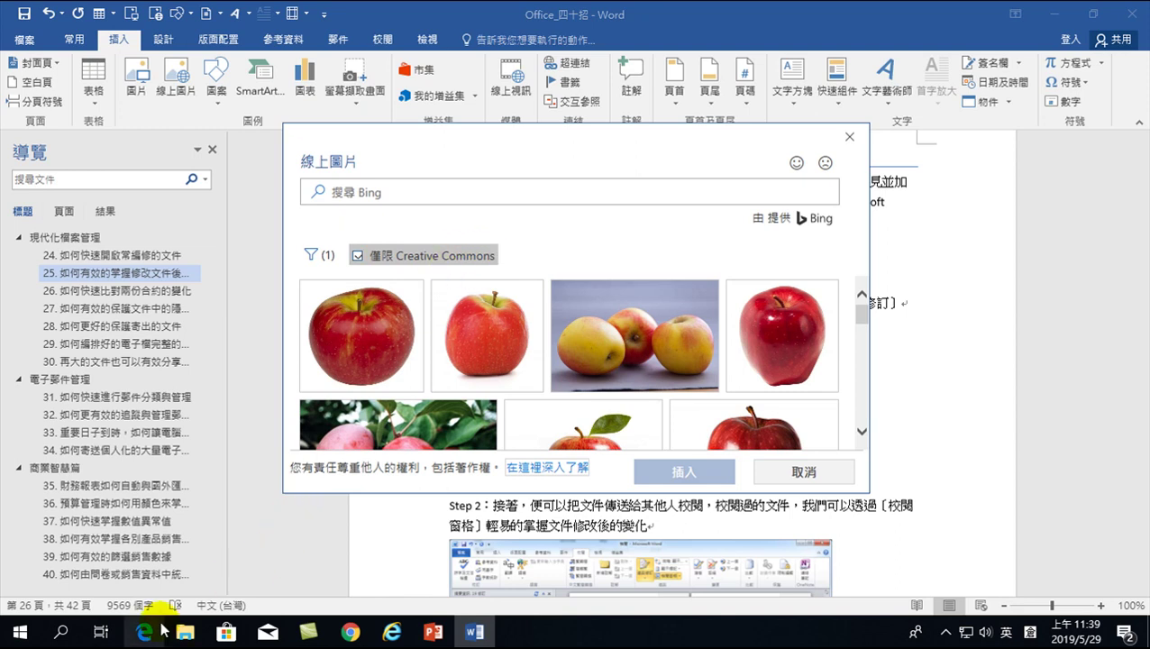
left_click(352, 631)
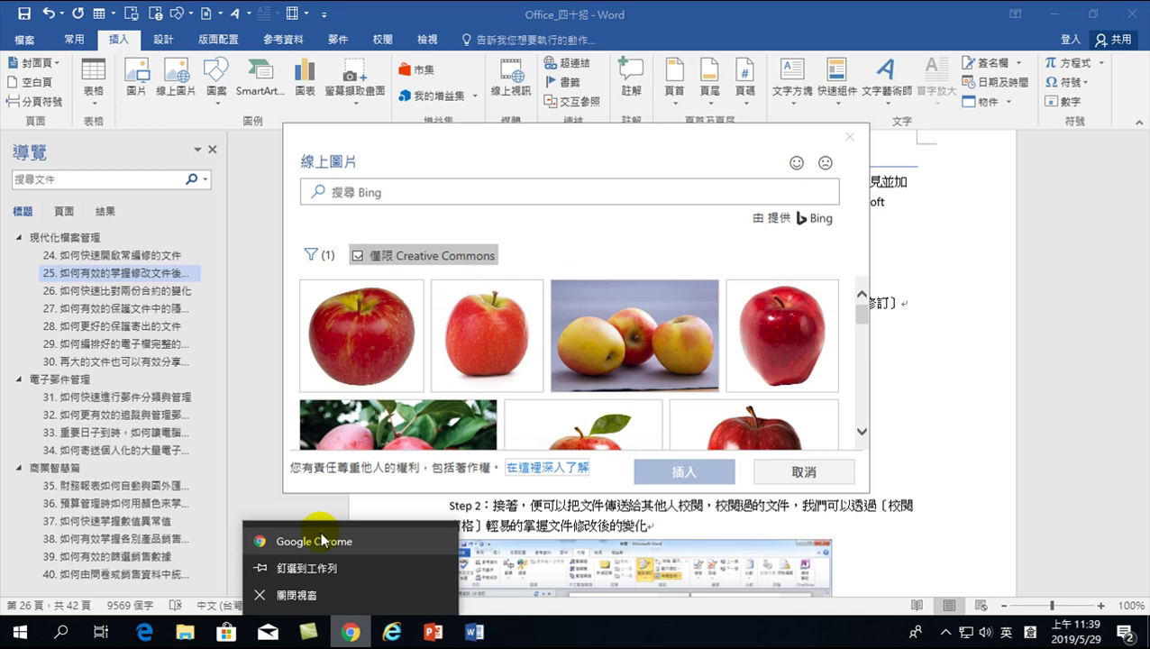
- Open a new maximised Chrome window and search Google for 創用 using Chinese input
left_click(322, 539)
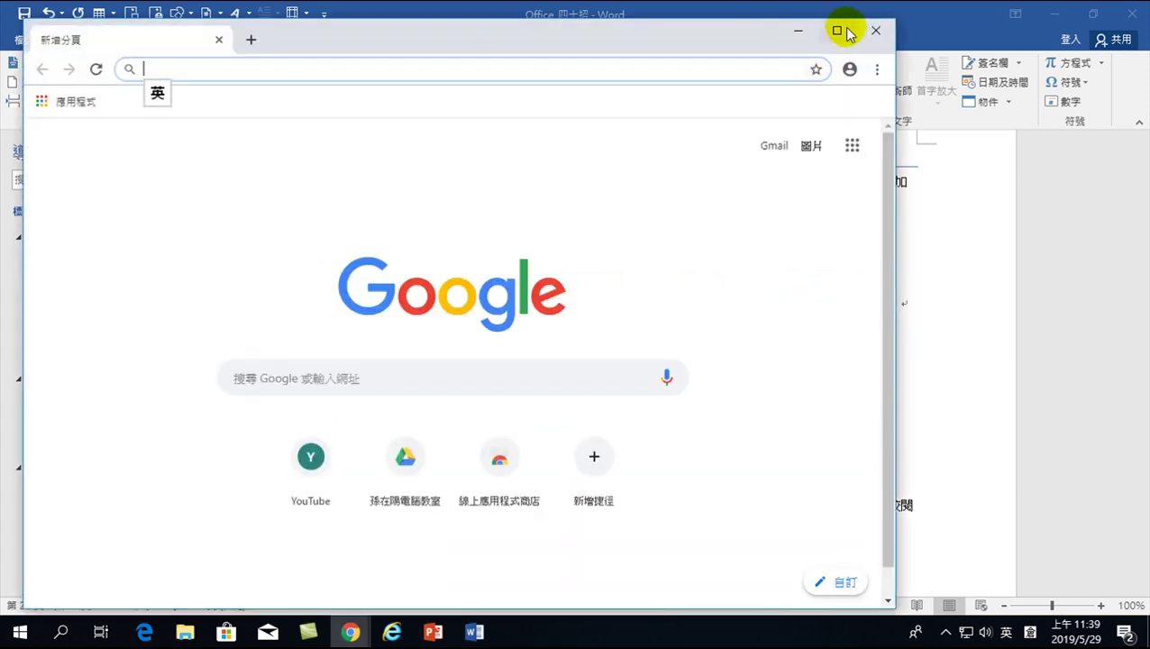
left_click(838, 31)
type("c")
key("BackSpace")
key("shift")
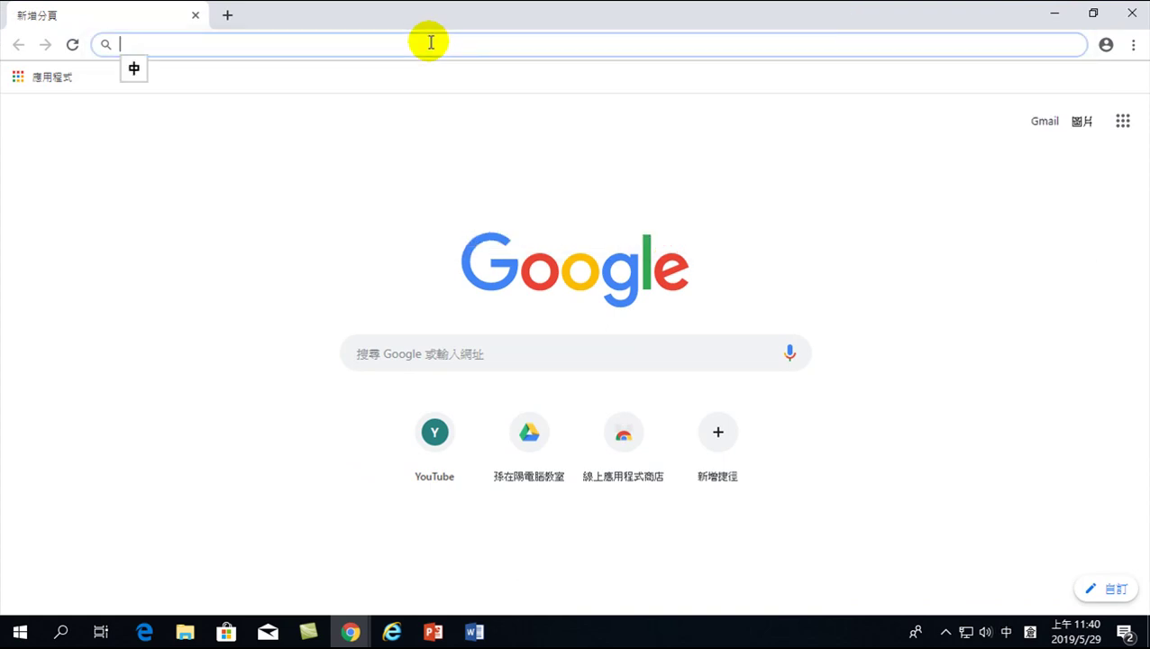
type("tj;4")
key("Down")
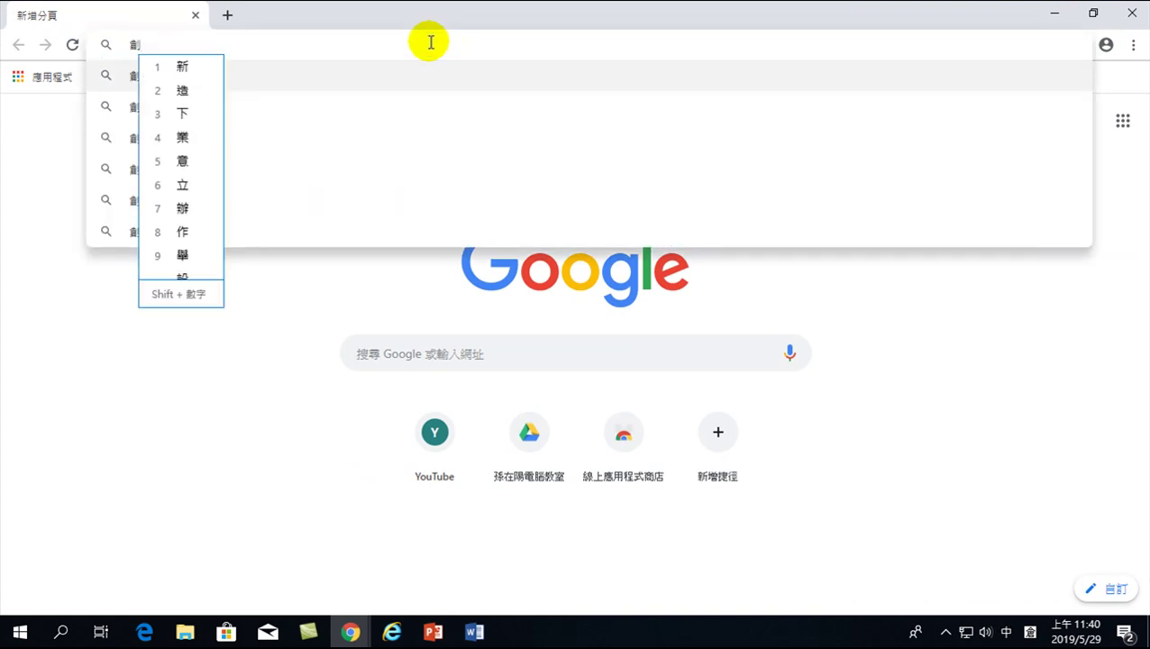
type("m/4")
key("Down")
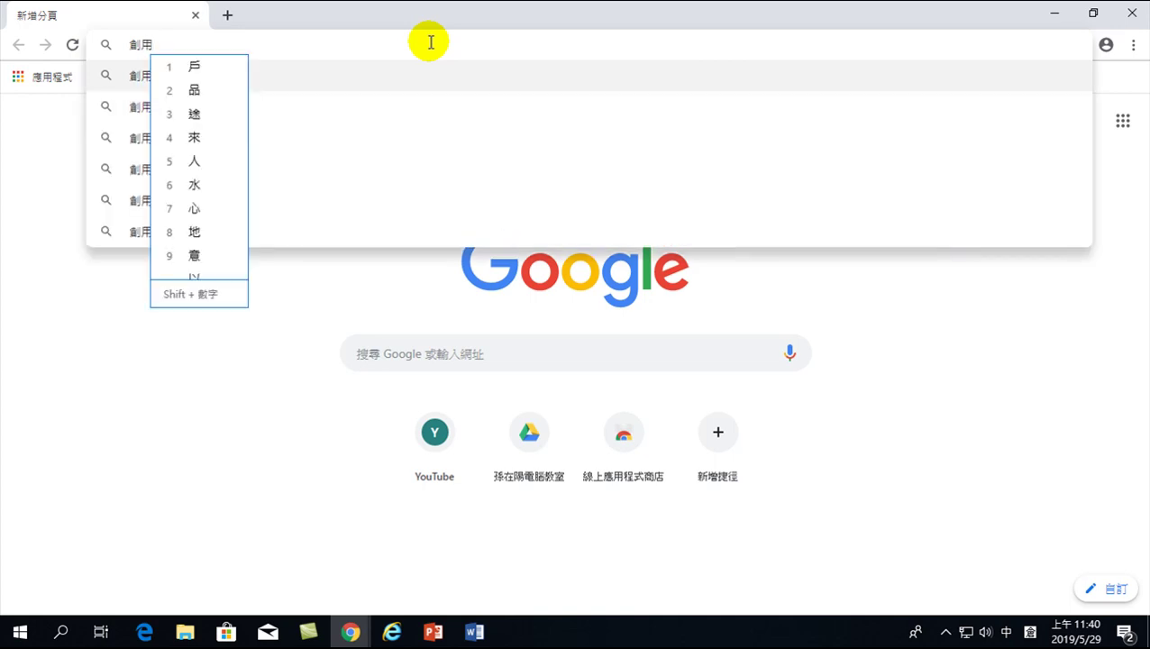
key("Escape")
key("Return")
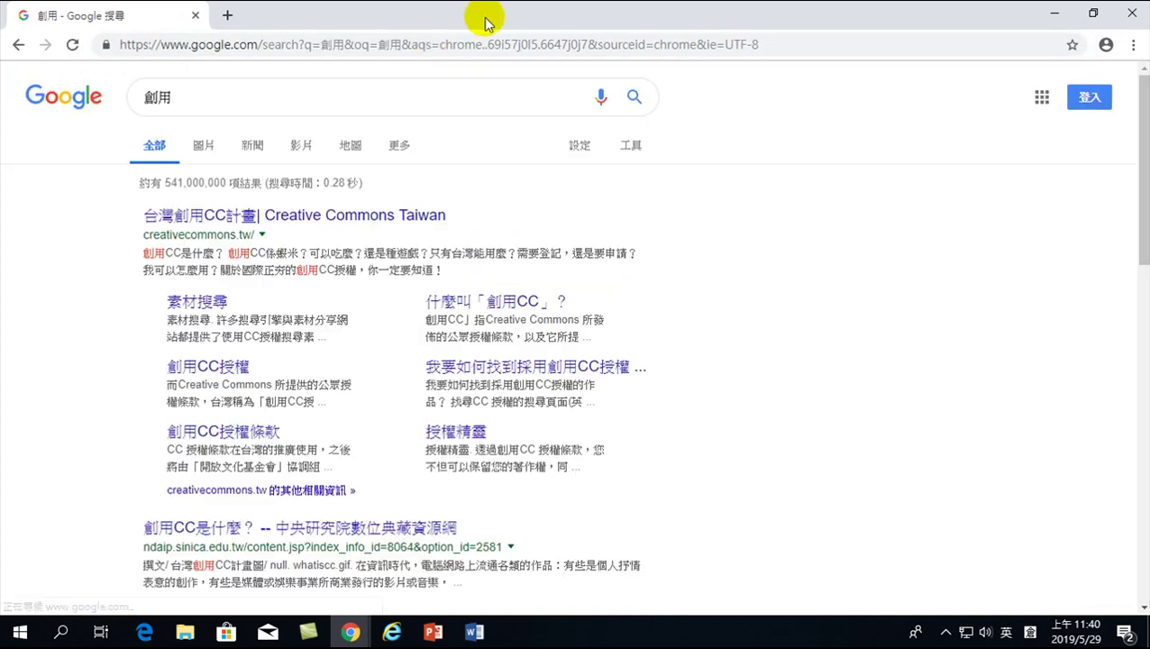
- Open the Creative Commons Taiwan (creativecommons.tw) result from the search page
double_click(159, 98)
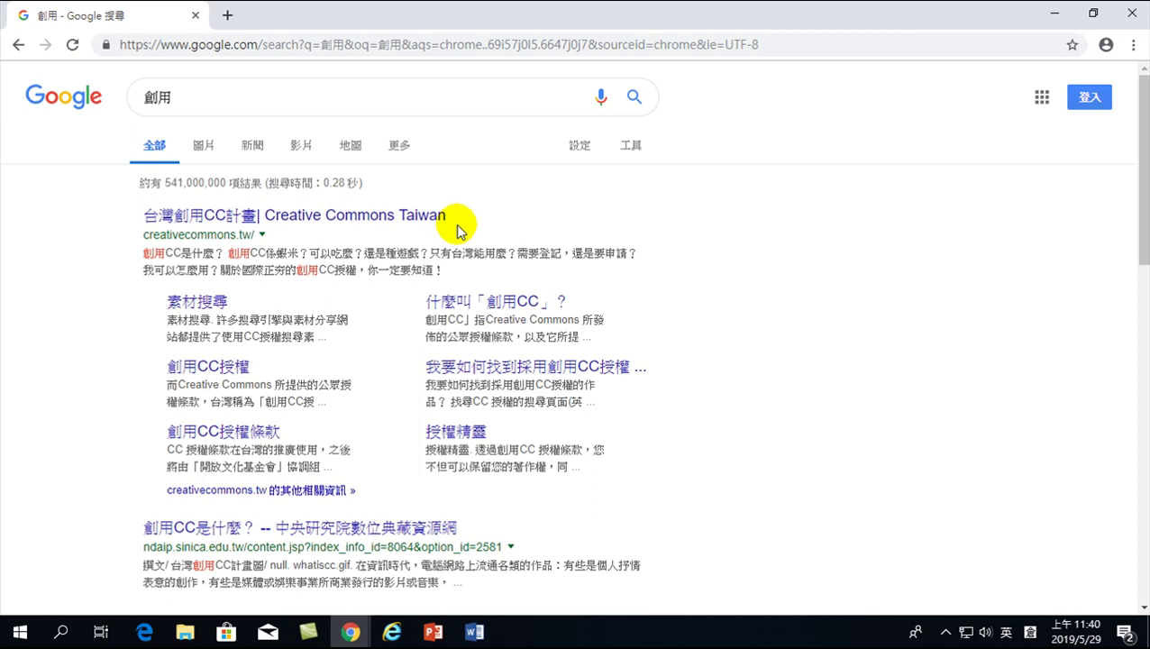
left_click(222, 214)
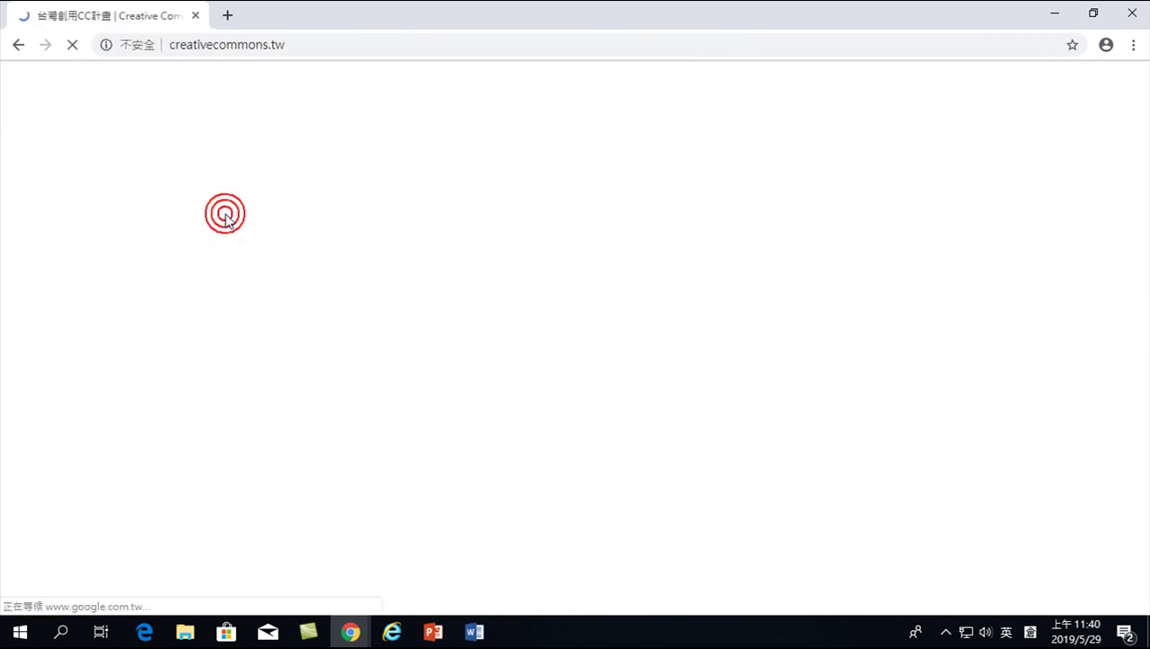
scroll(418, 360, "down", 7)
scroll(432, 321, "down", 2)
scroll(439, 330, "up", 5)
scroll(438, 330, "down", 3)
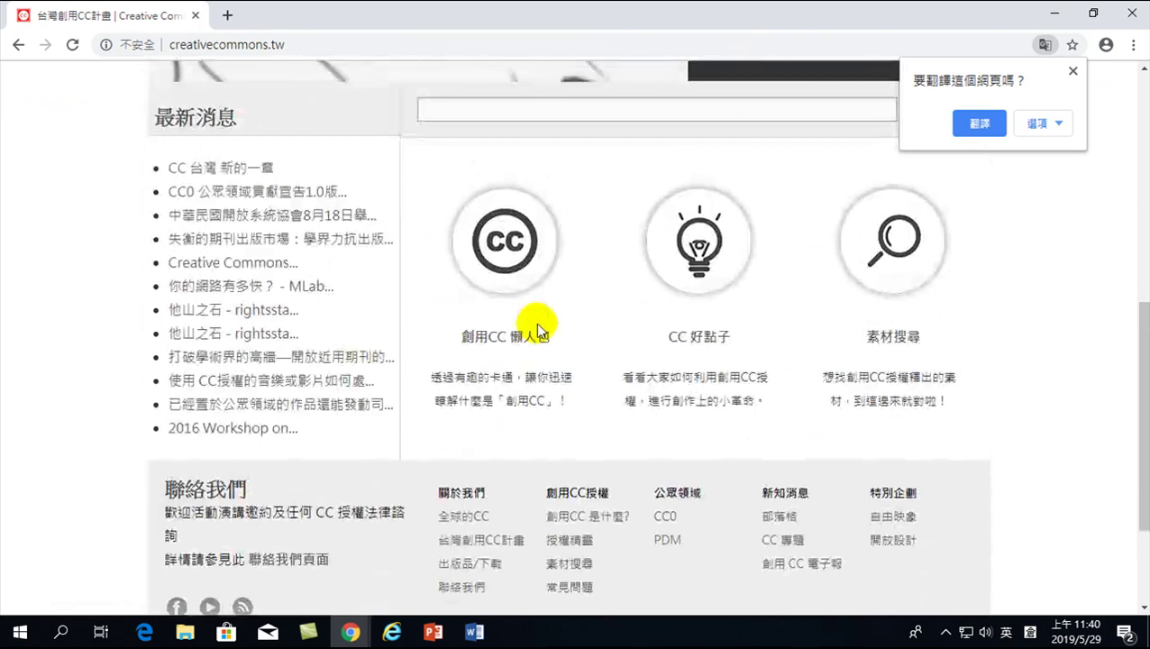
- Open the 創用CC是什麼？ page and read through the four licence elements and six licence types
left_click(506, 248)
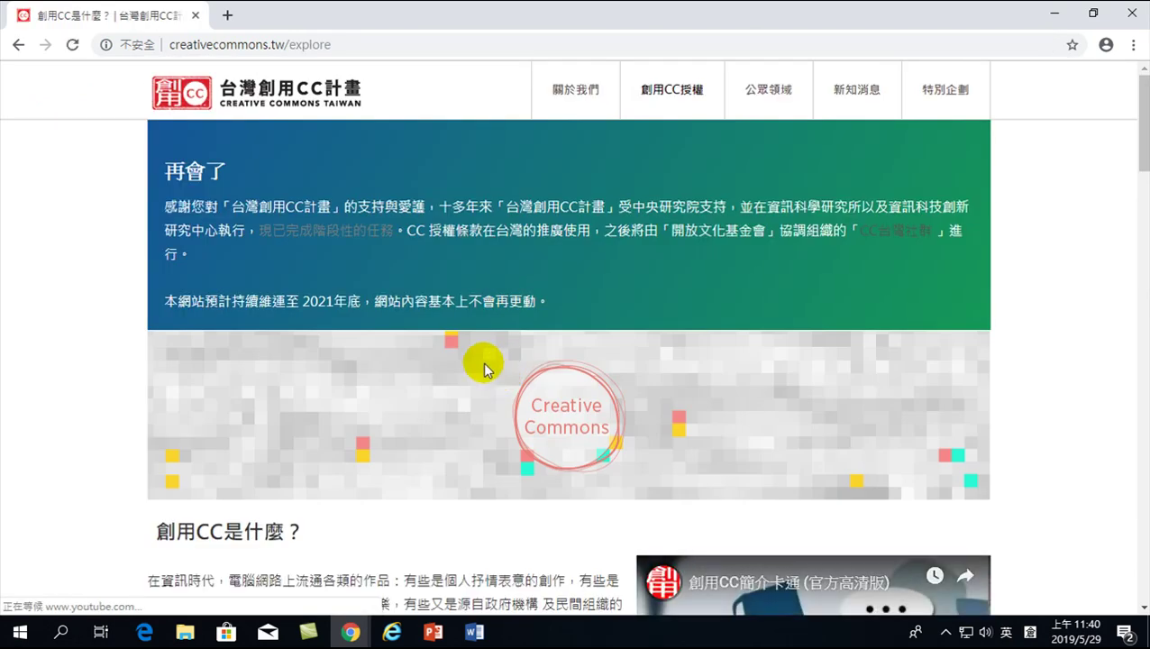
scroll(482, 370, "down", 4)
scroll(479, 368, "down", 2)
scroll(475, 354, "down", 3)
scroll(475, 342, "down", 2)
scroll(473, 350, "up", 2)
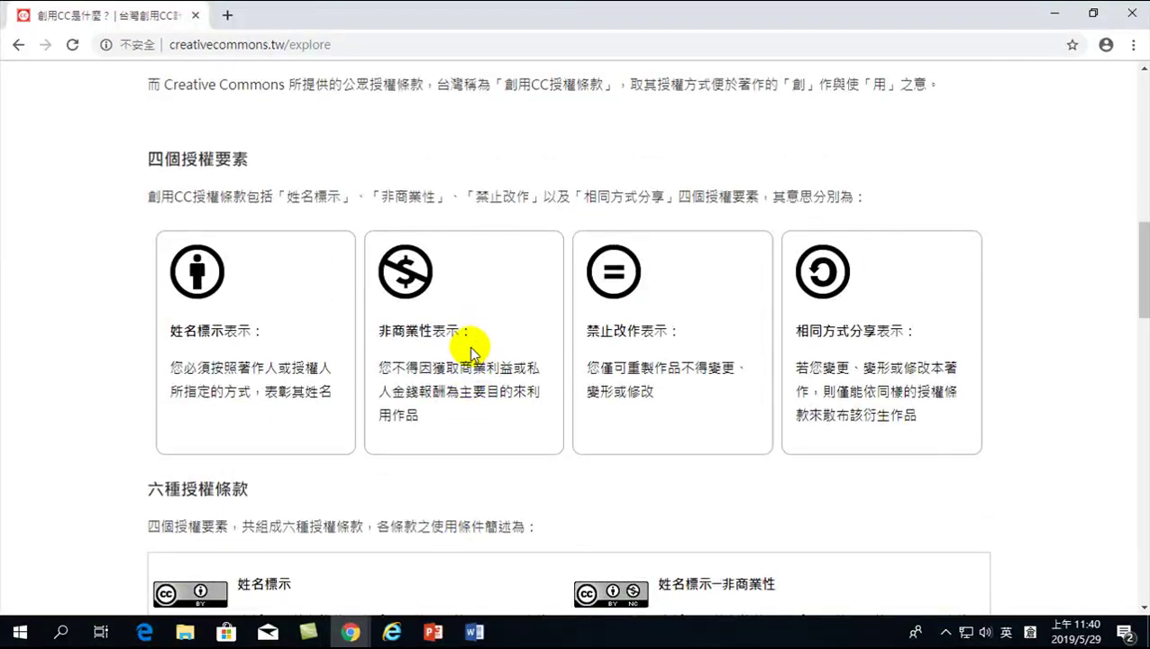
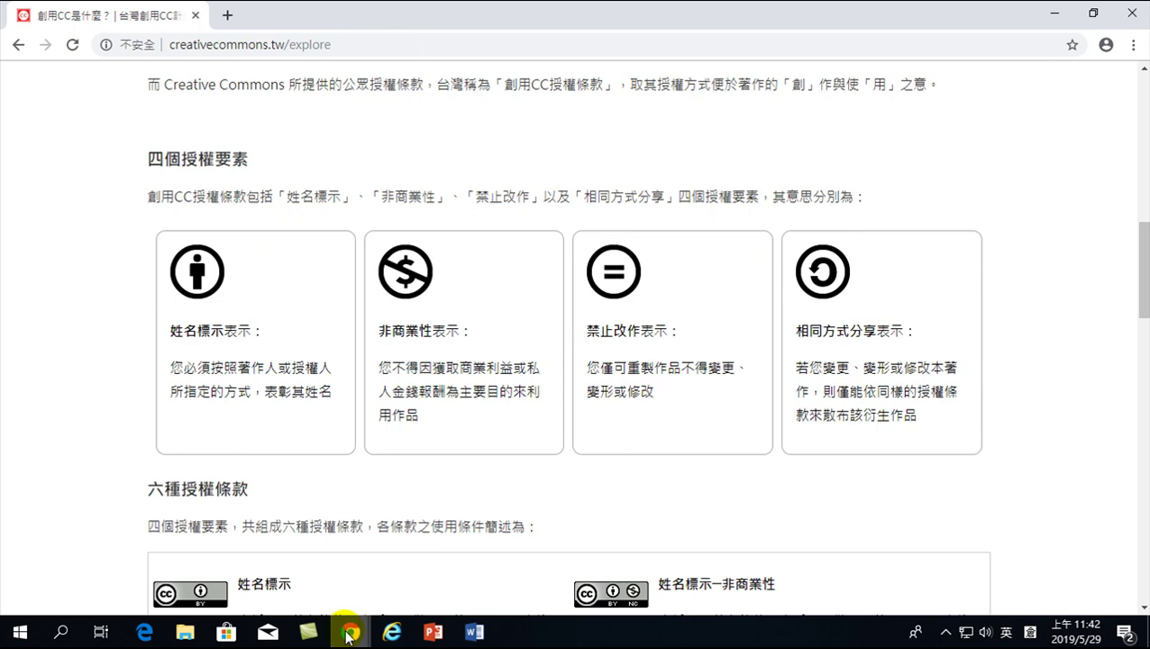
- Return to Word's Online Pictures dialog with the Creative Commons apple results
left_click(474, 631)
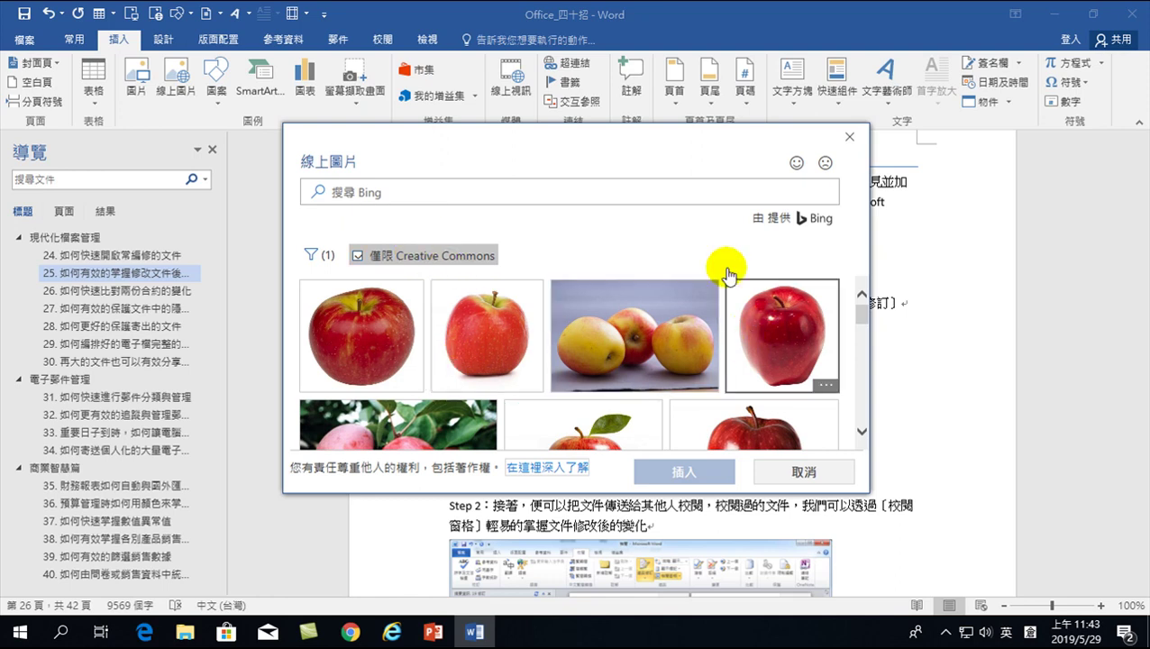
- Insert the fourth apple thumbnail, the glossy red Creative Commons apple, into the document
left_click(775, 323)
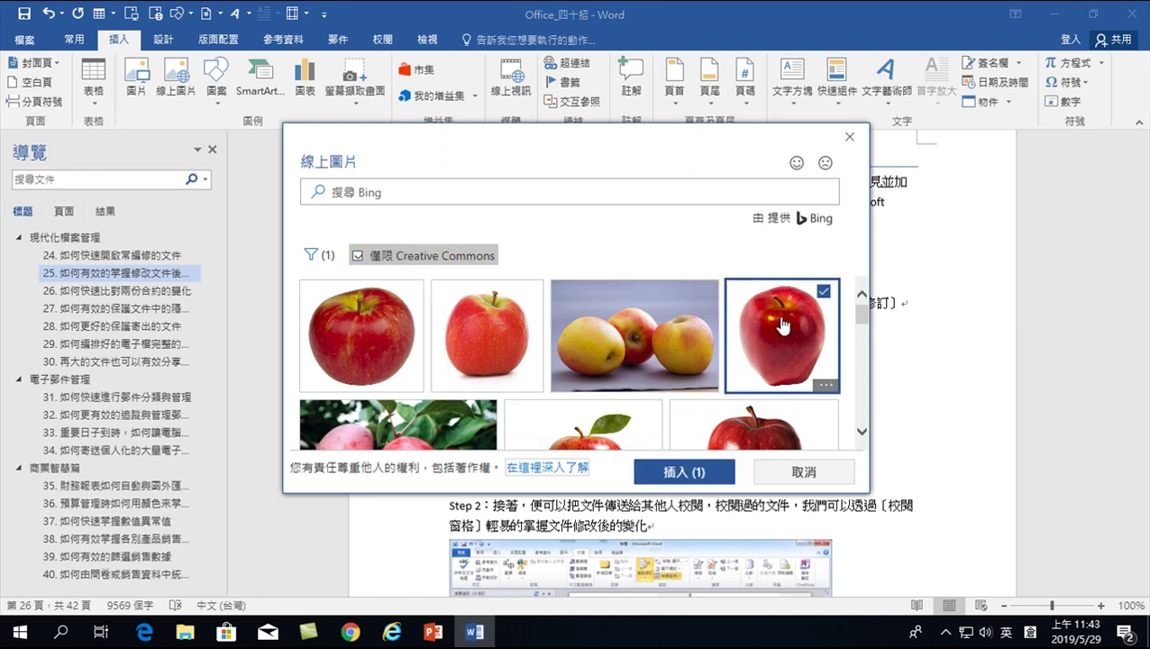
left_click(677, 472)
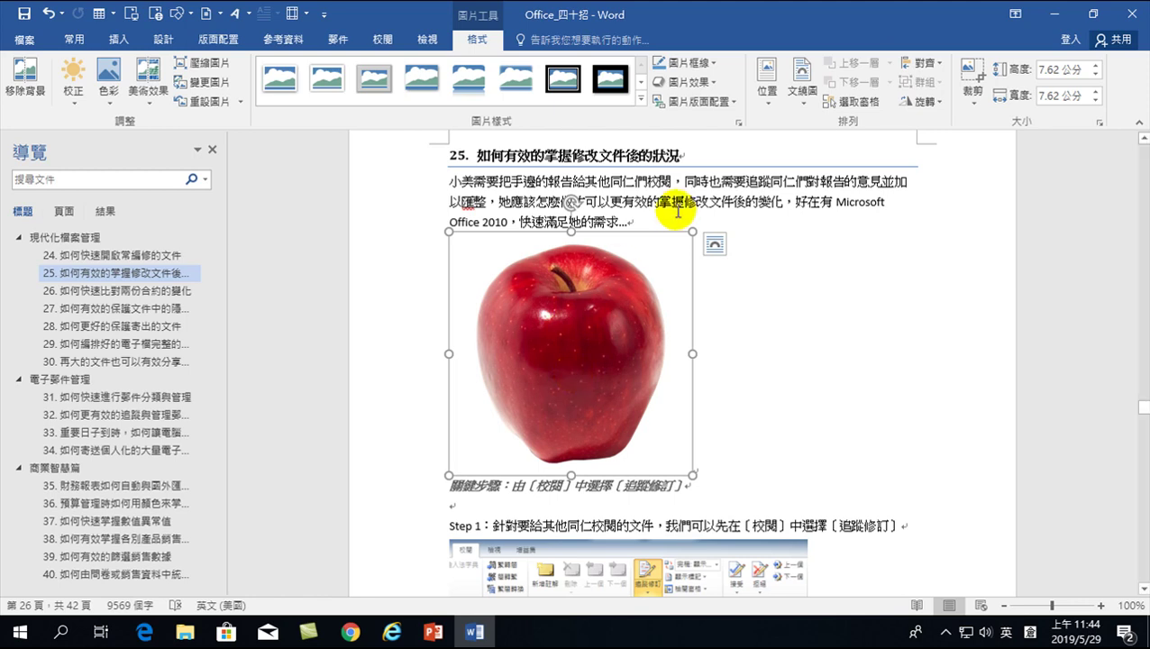
- Shrink the apple picture from 4.82 cm down to 2.94 cm square
left_click_drag(692, 231, 603, 321)
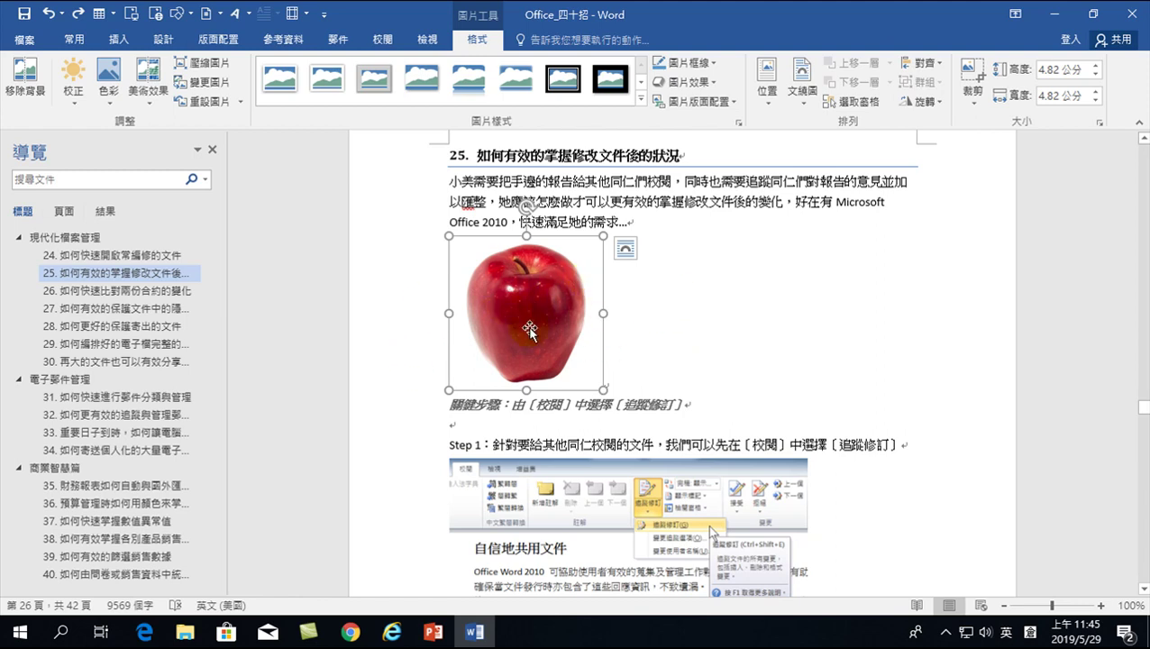
scroll(603, 487, "down", 3)
left_click(596, 380)
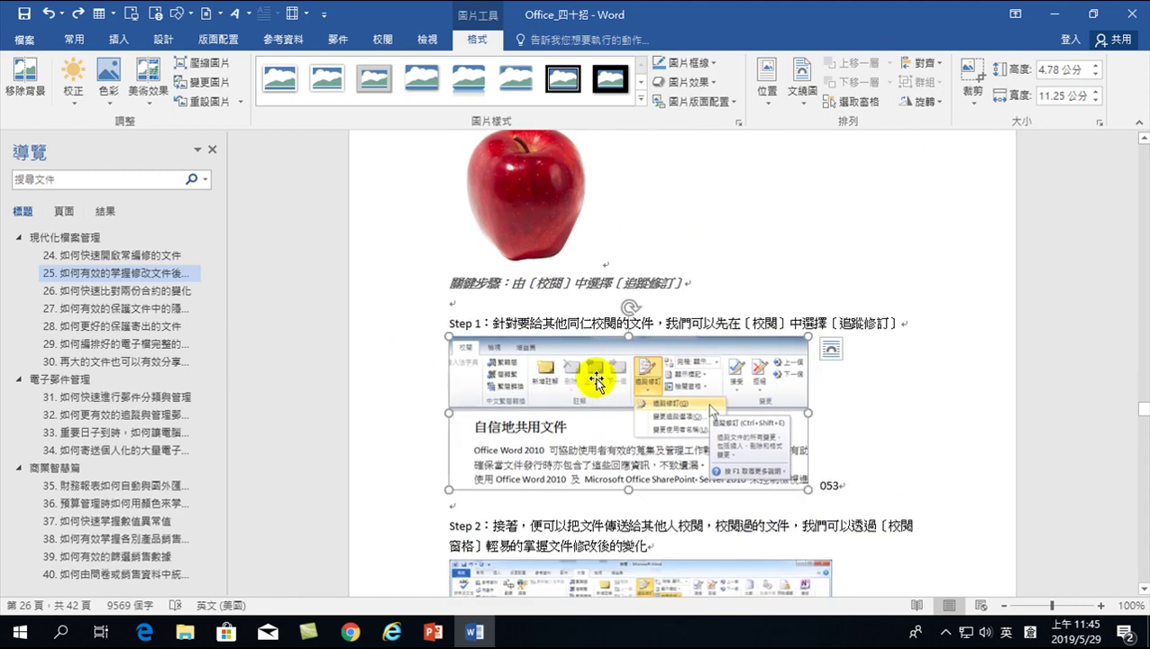
right_click(597, 381)
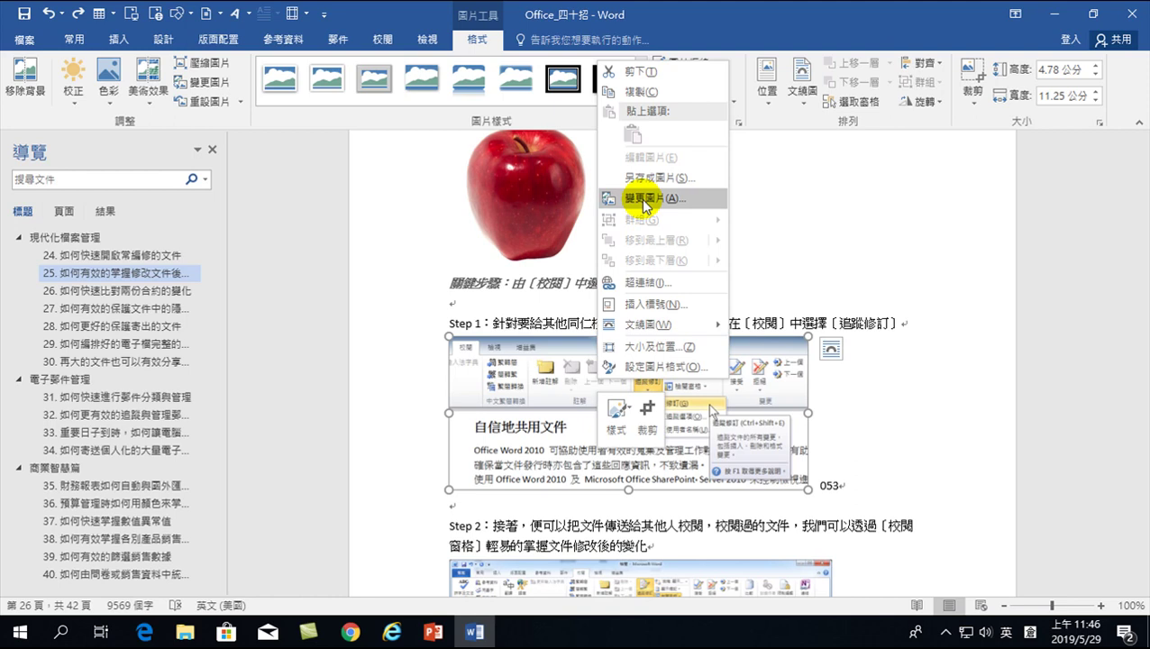
left_click(532, 199)
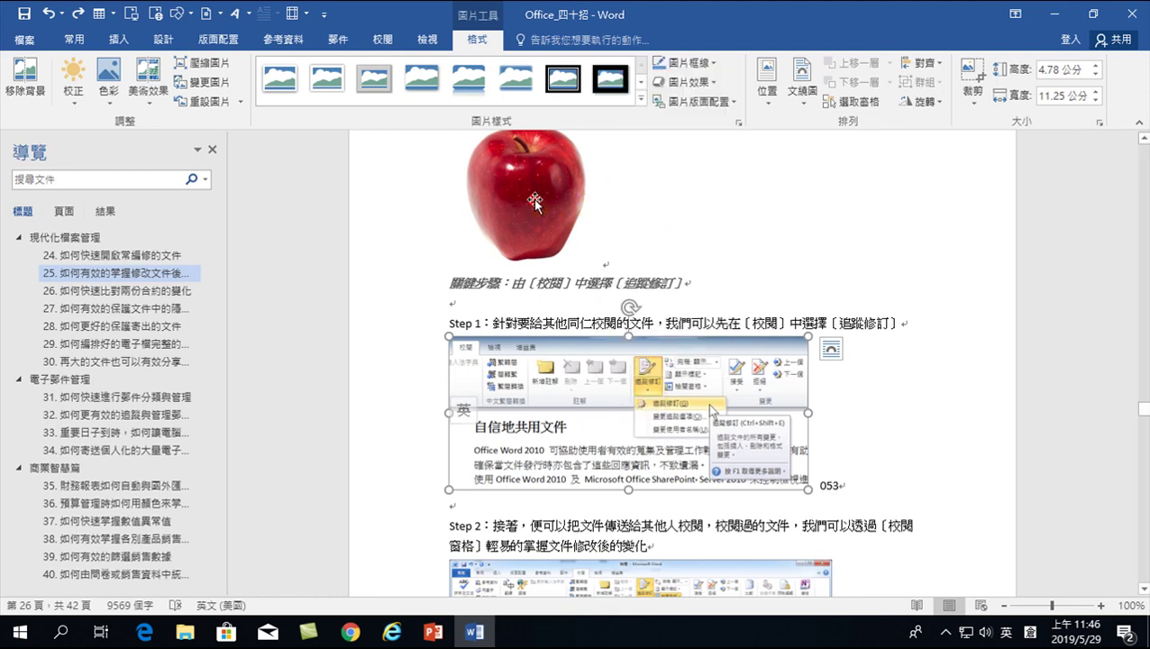
left_click(532, 198)
scroll(585, 298, "up", 3)
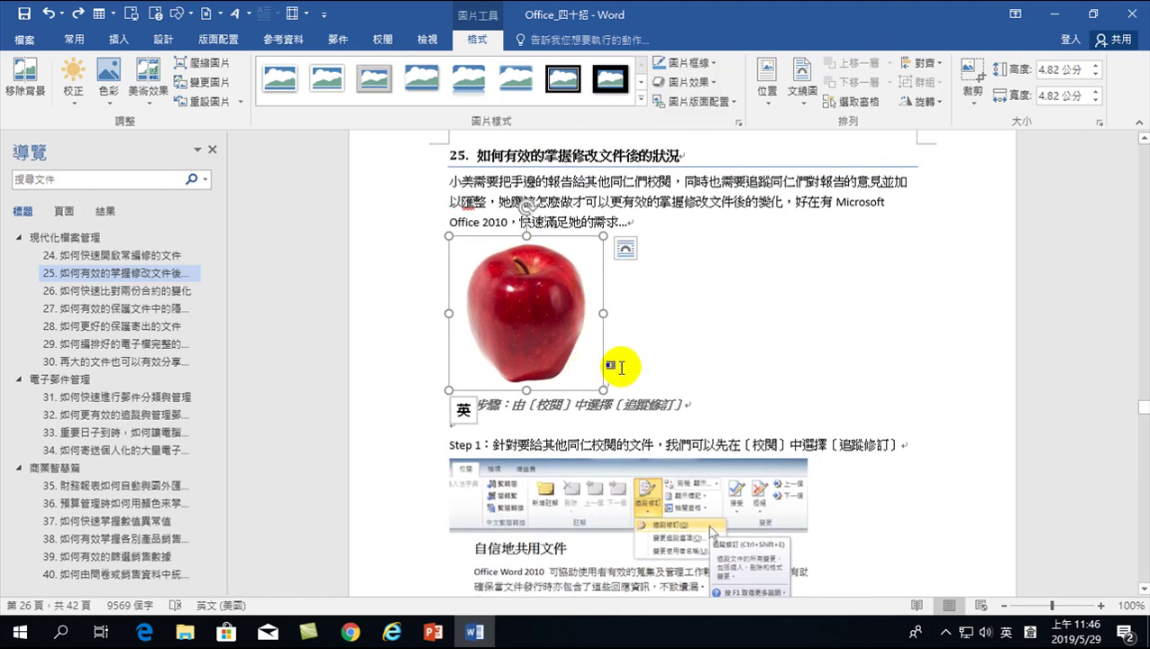
left_click_drag(603, 389, 541, 329)
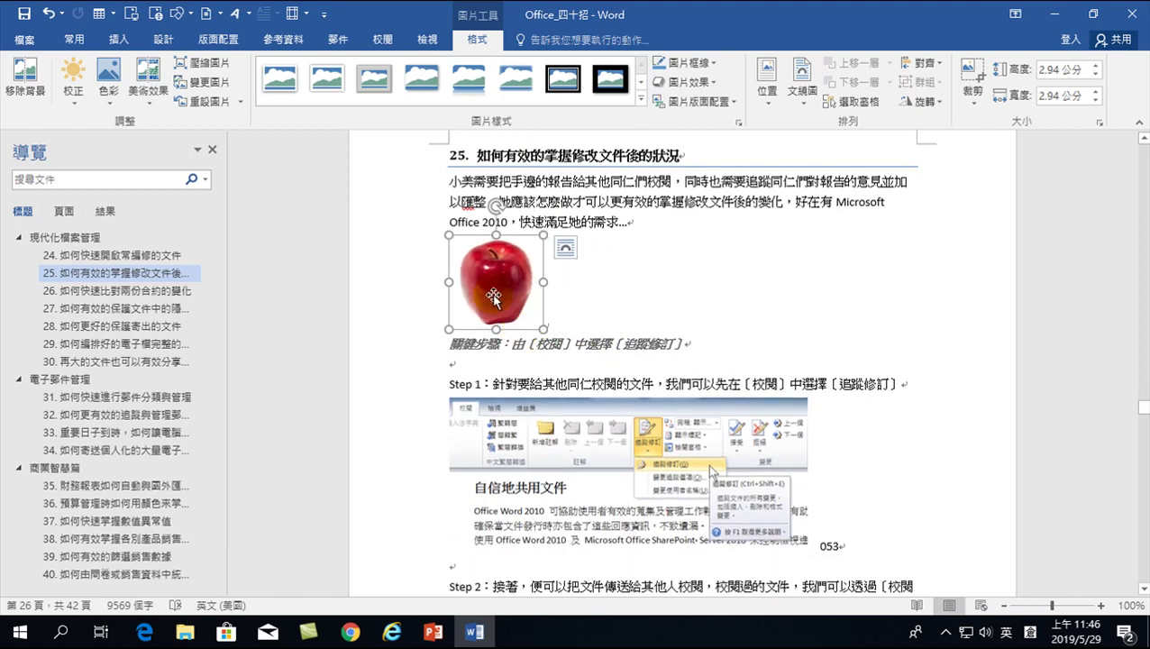
- Replace the apple with the first Creative Commons result of a Bing search for 'dog'
right_click(512, 280)
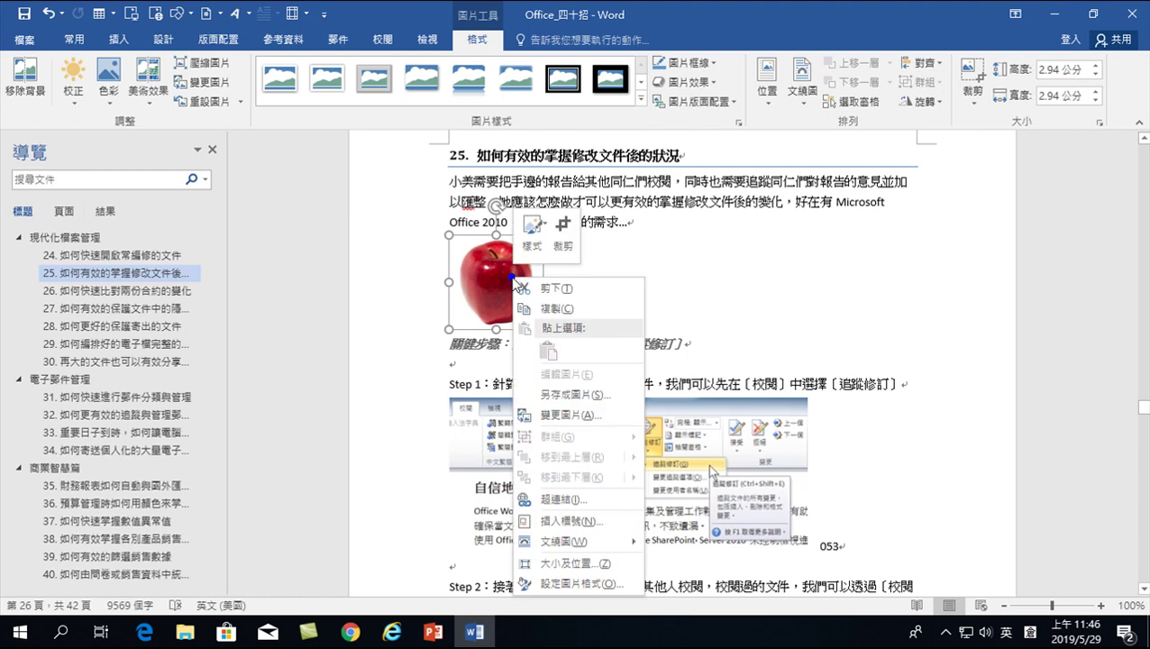
left_click(553, 416)
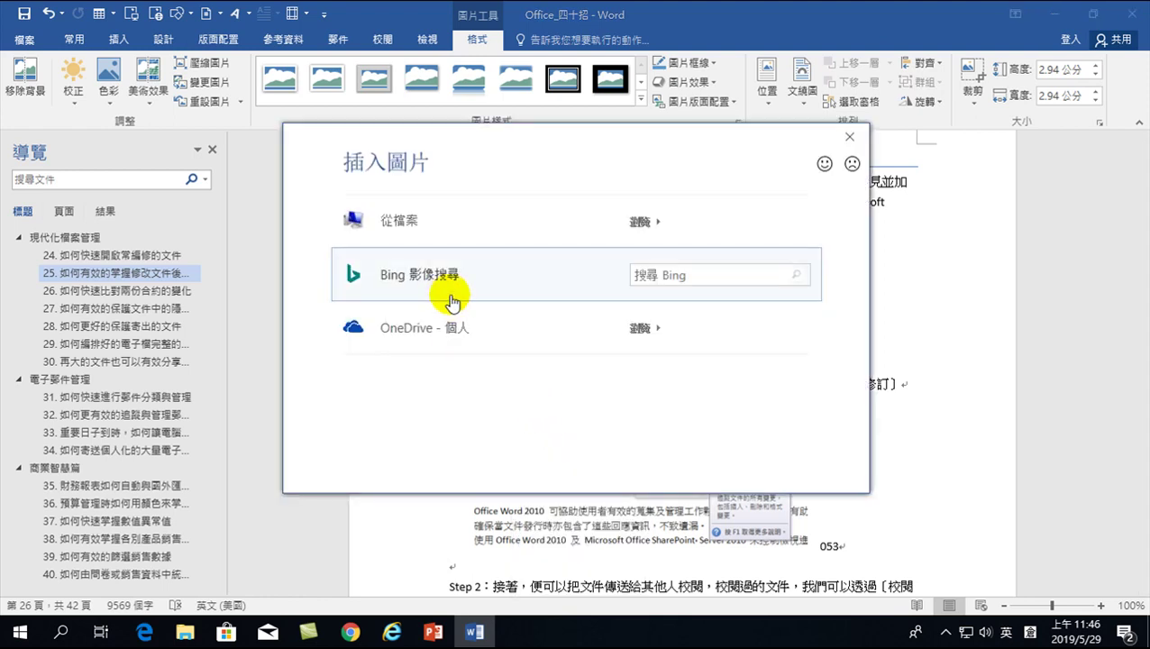
left_click(654, 271)
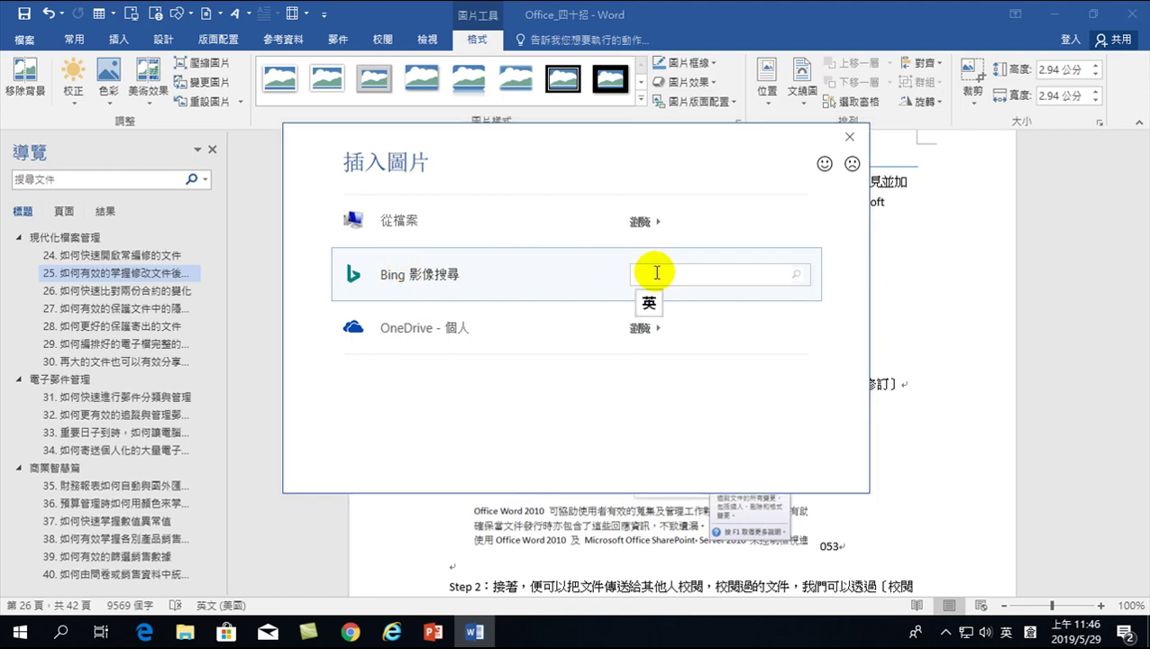
type("dog")
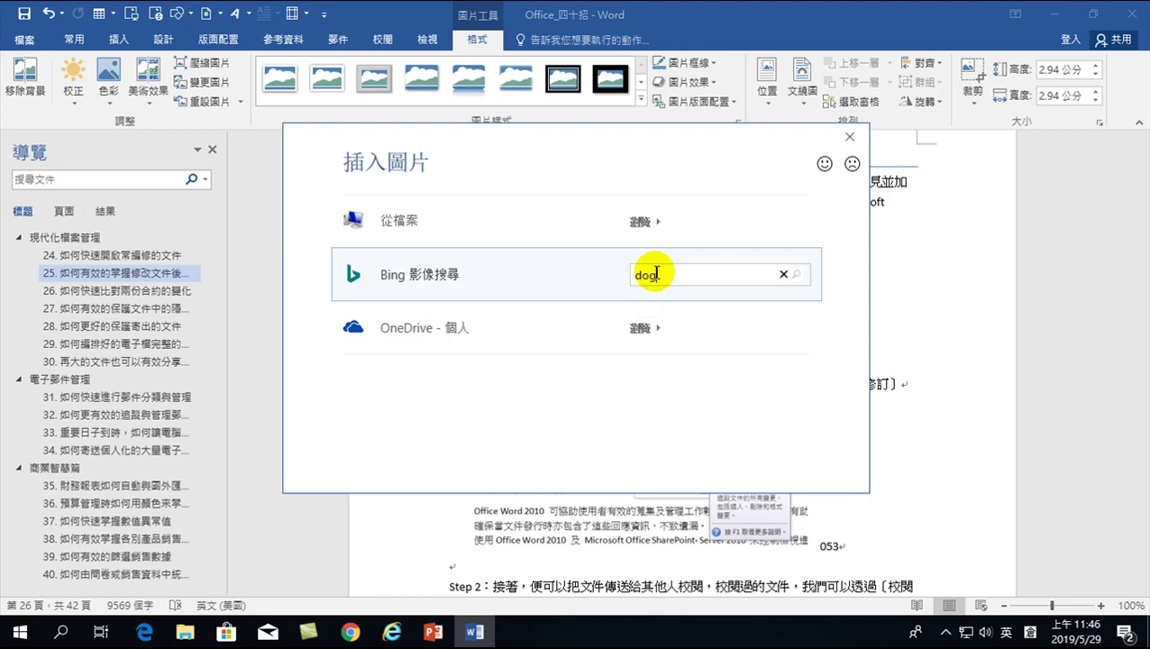
left_click(798, 274)
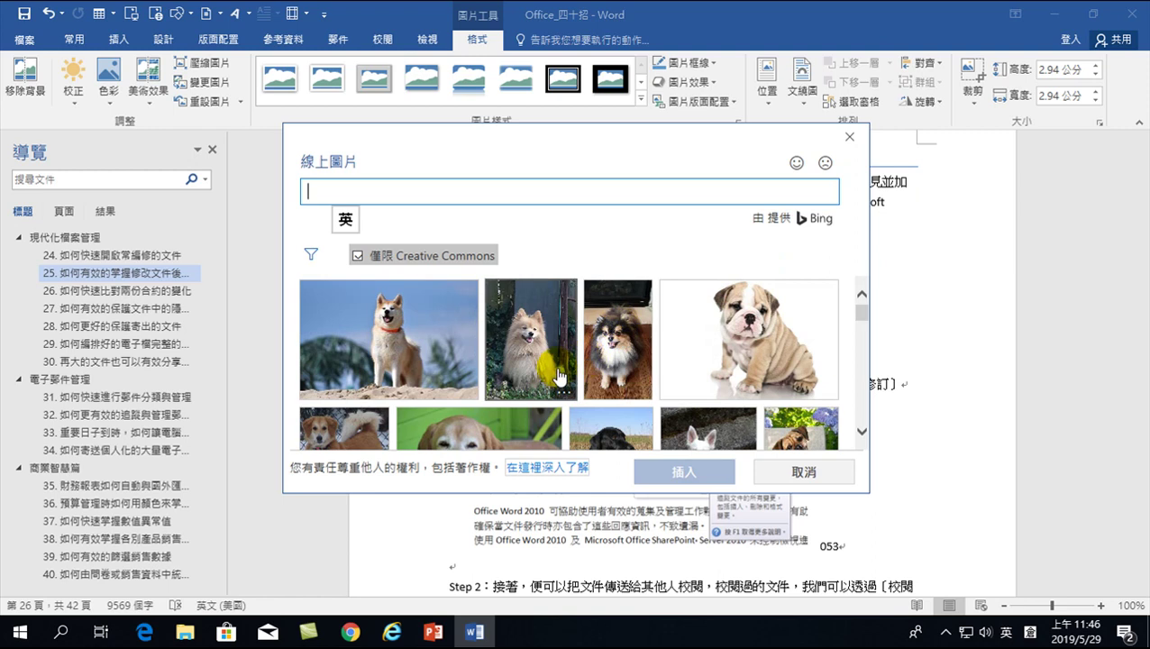
left_click(419, 338)
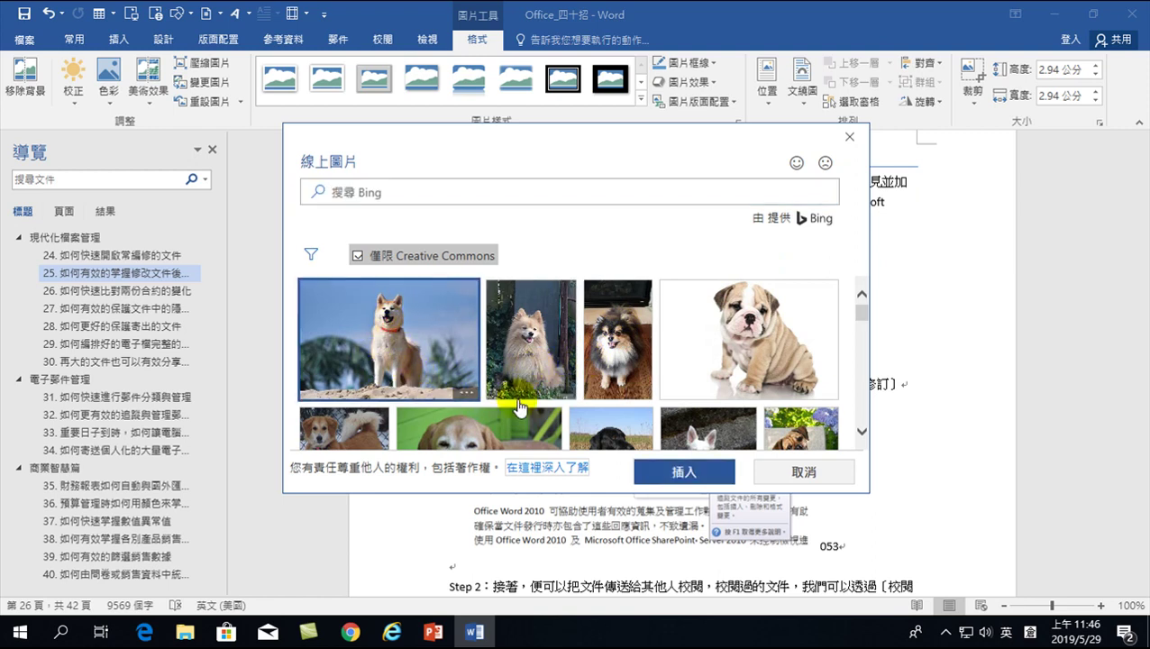
left_click(672, 470)
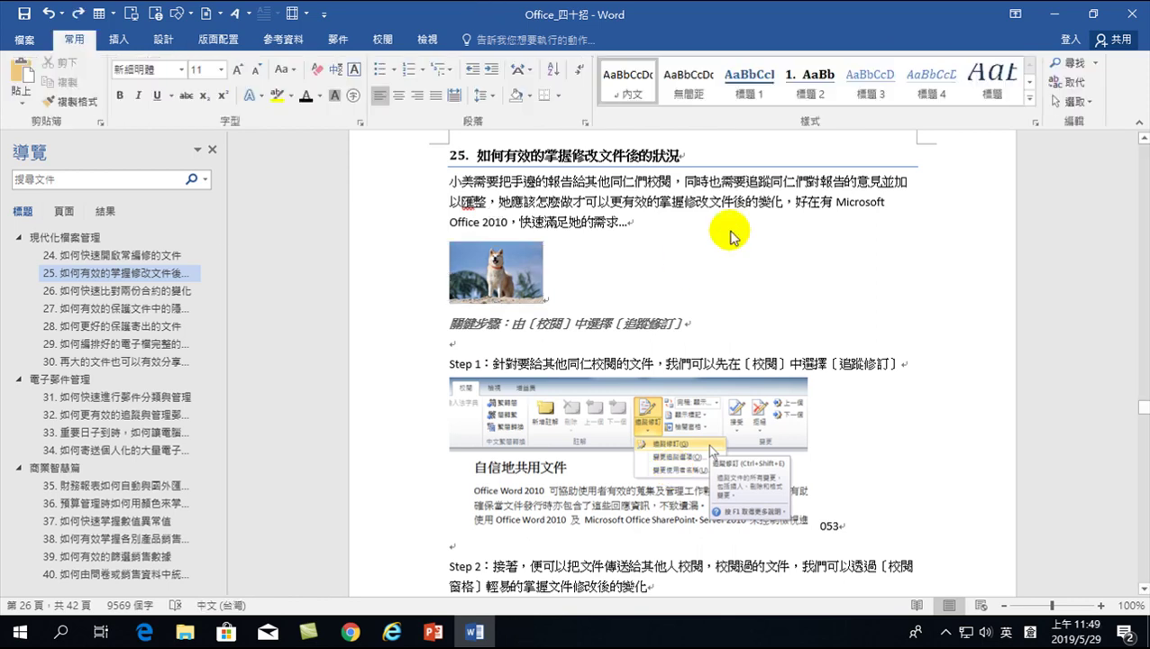
- Add blank lines below 關鍵步驟 and place the cursor on one of them
left_click(468, 340)
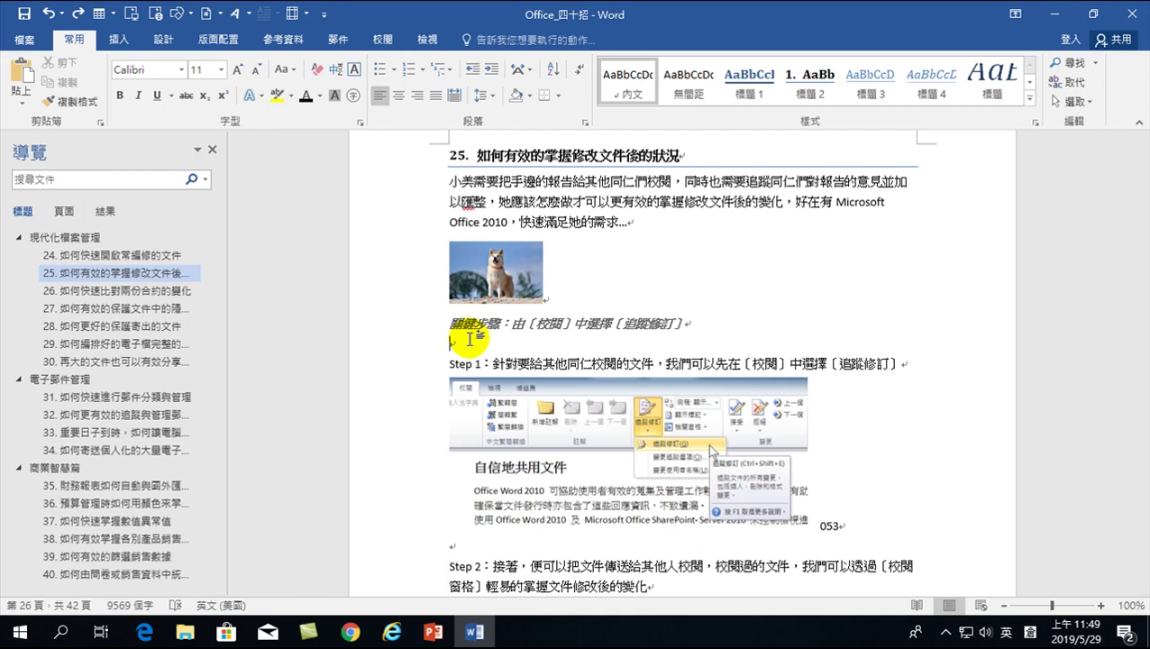
key("Return")
key("Return")
key("Return")
key("Return")
key("Return")
key("Return")
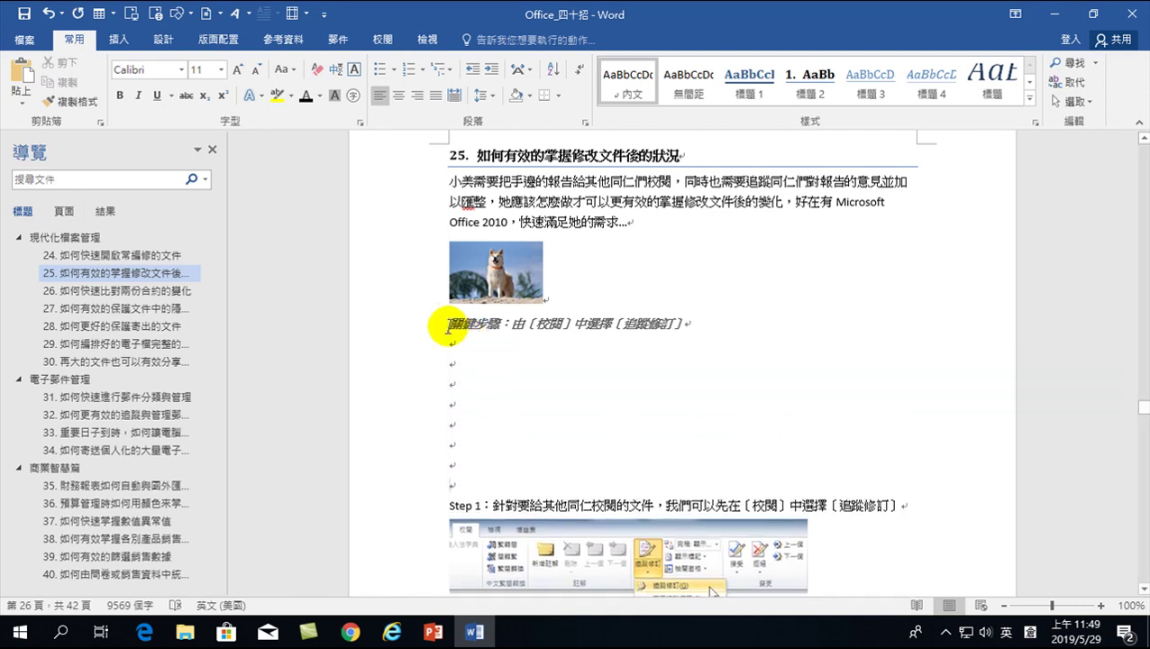
left_click(450, 383)
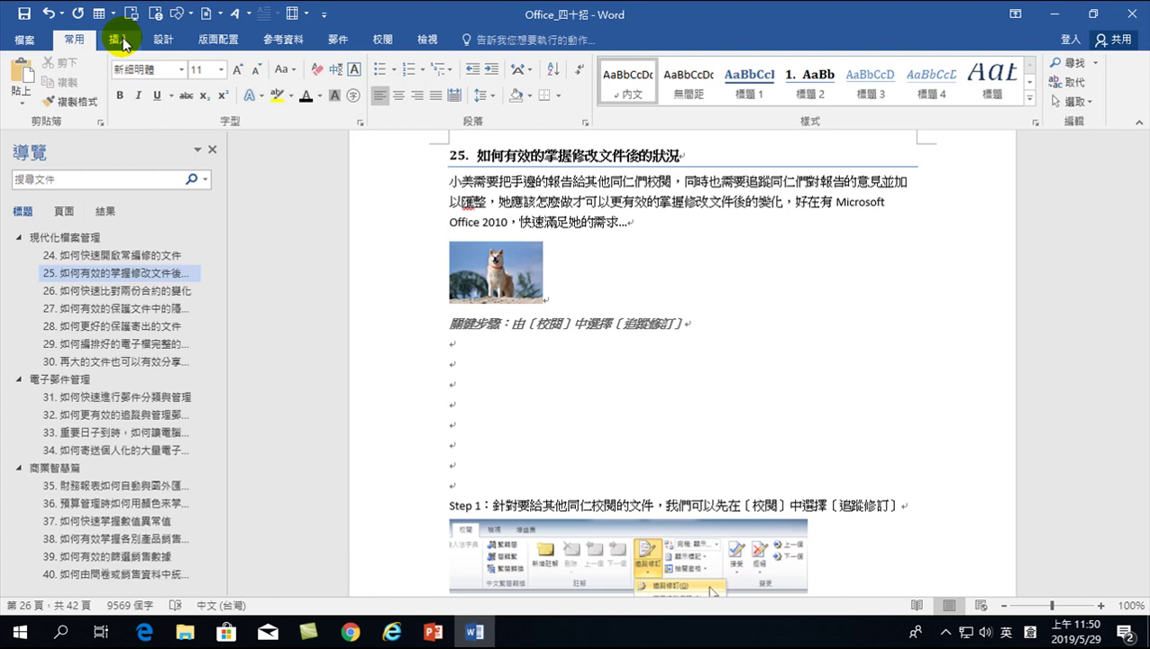
- Insert a 3-column by 5-row table from the 表格 grid on the 插入 tab
left_click(121, 42)
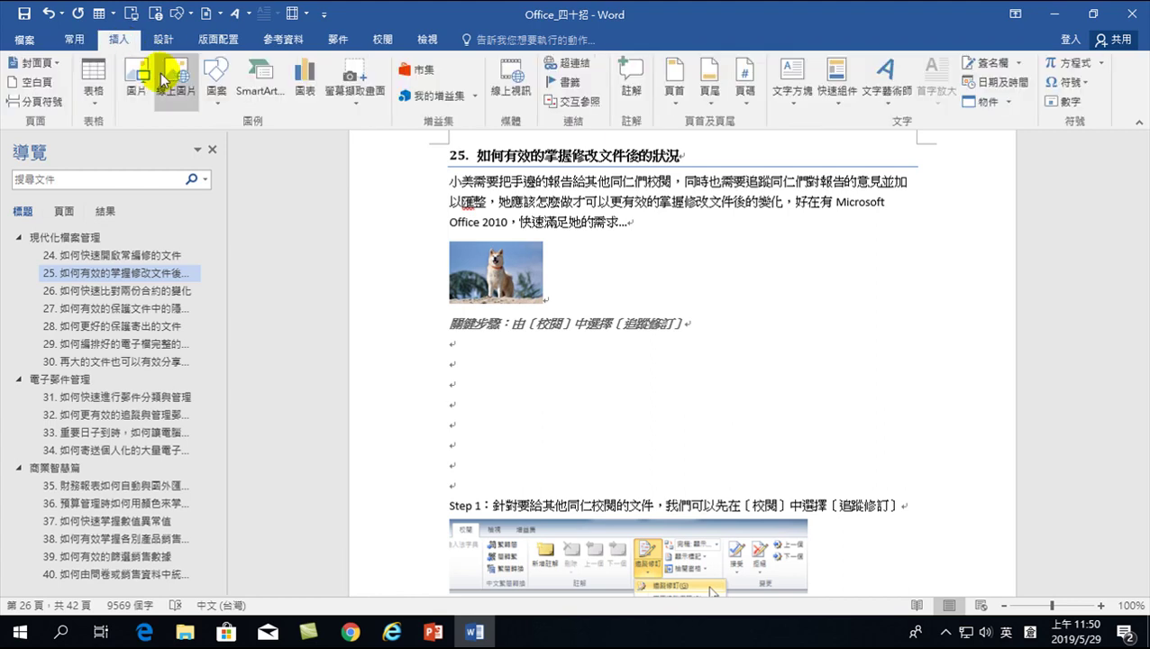
left_click(93, 76)
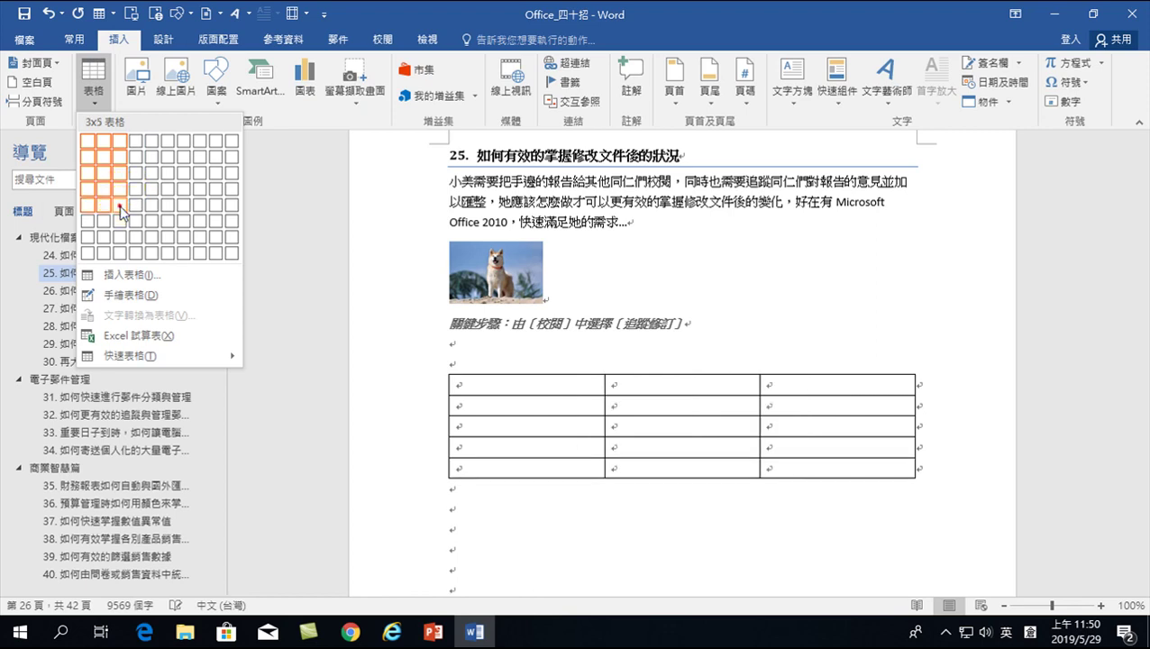
left_click(120, 206)
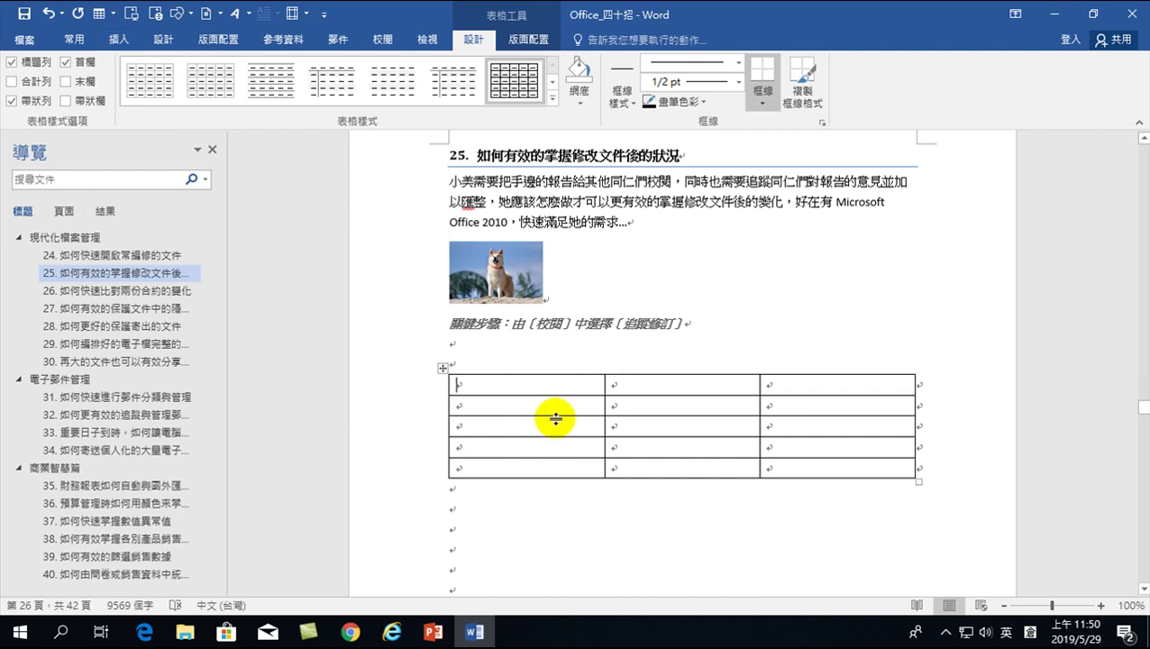
- Search Bing online pictures for 'cat' and insert the first Creative Commons tabby photo
left_click(125, 40)
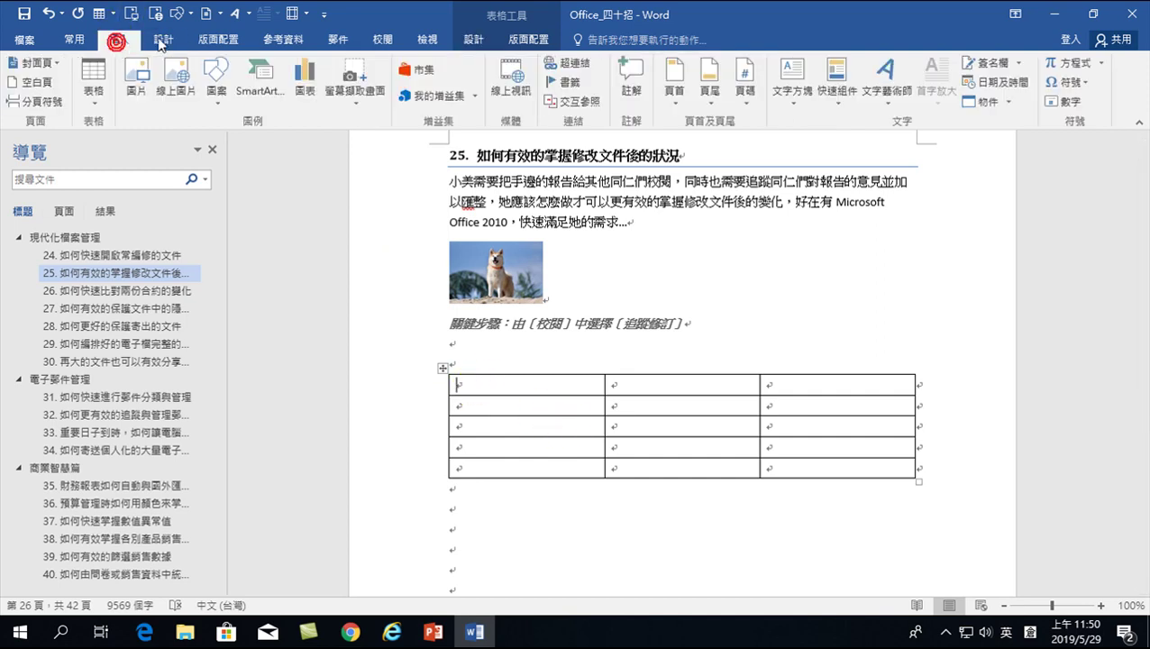
left_click(177, 78)
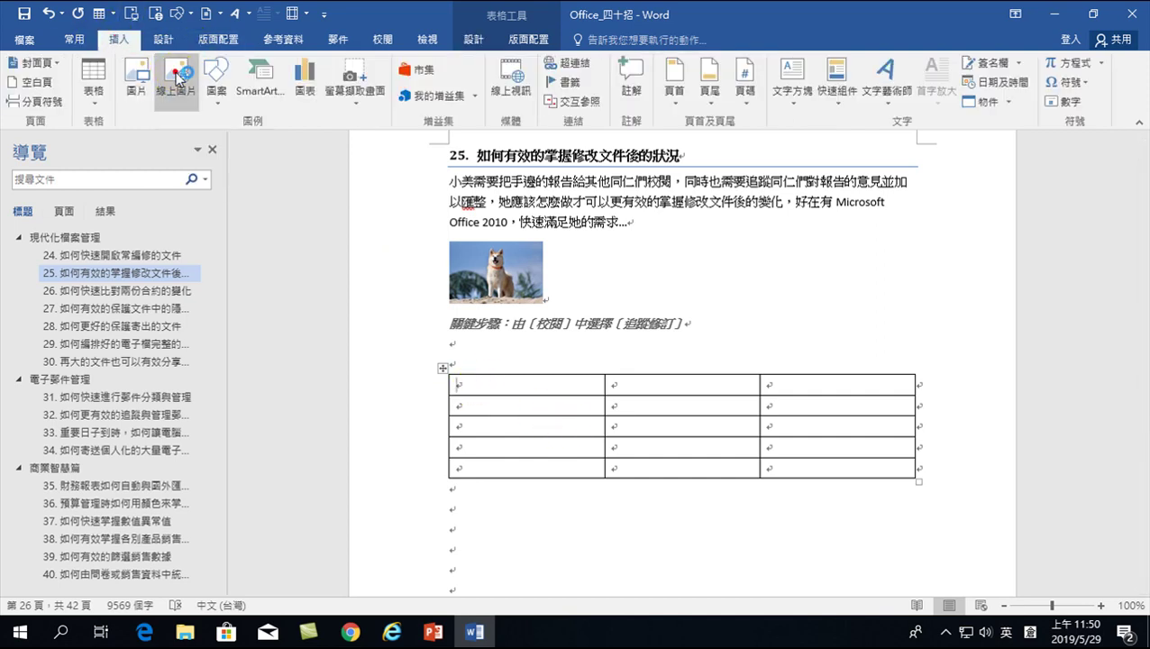
left_click(694, 224)
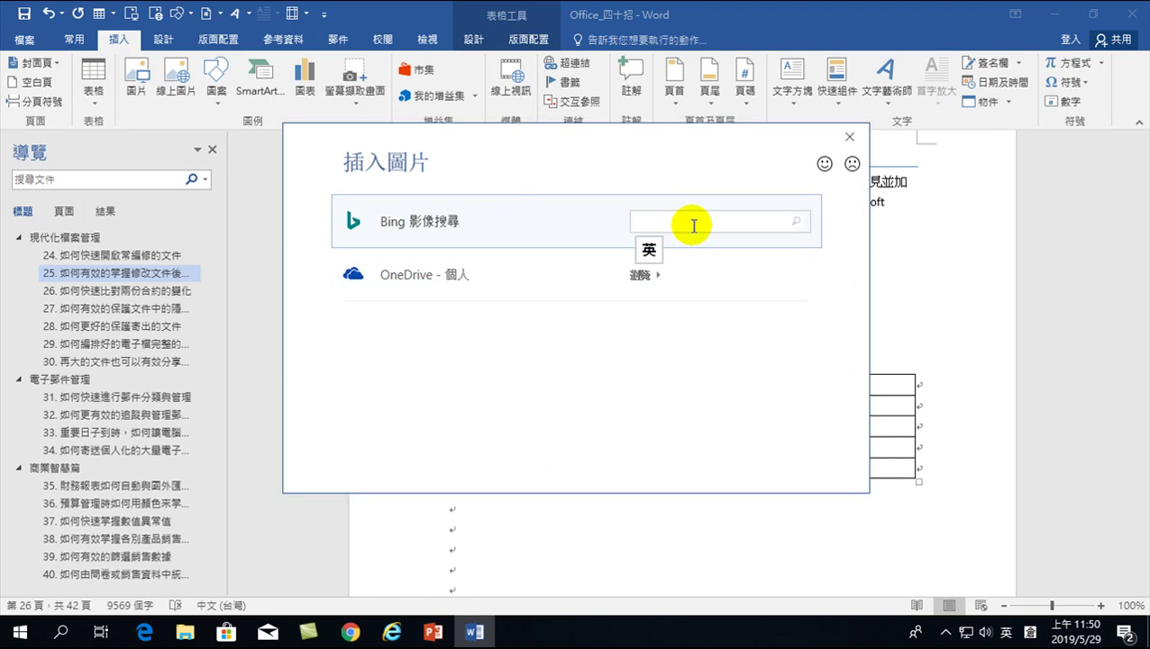
type("cat")
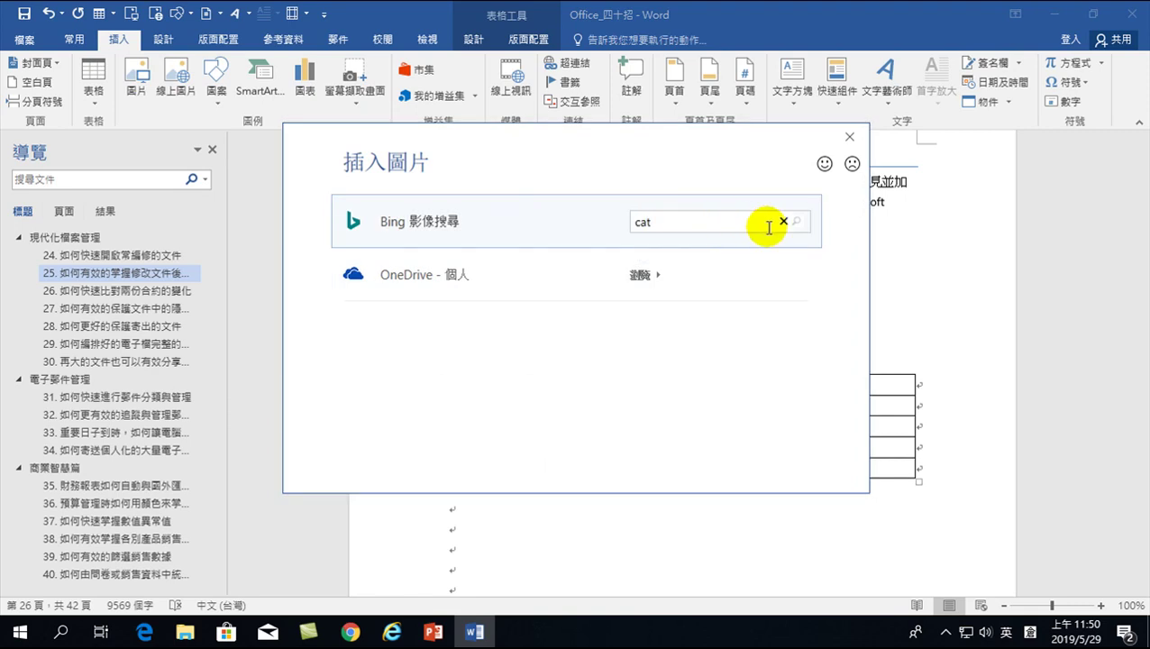
left_click(796, 220)
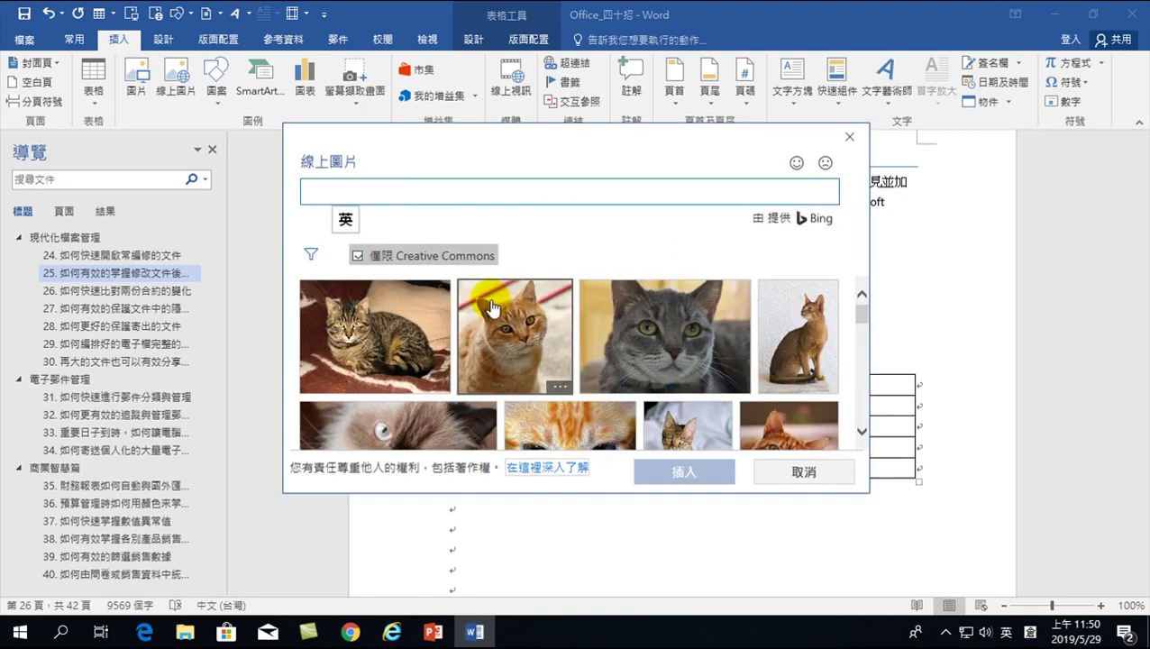
left_click(374, 335)
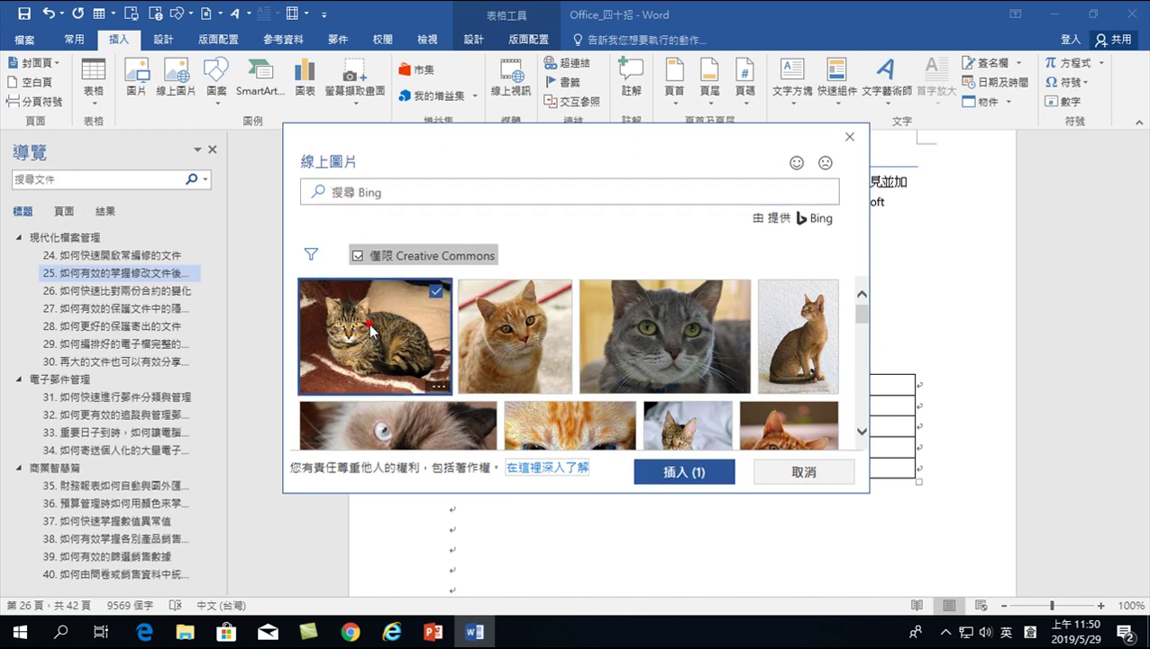
left_click(695, 478)
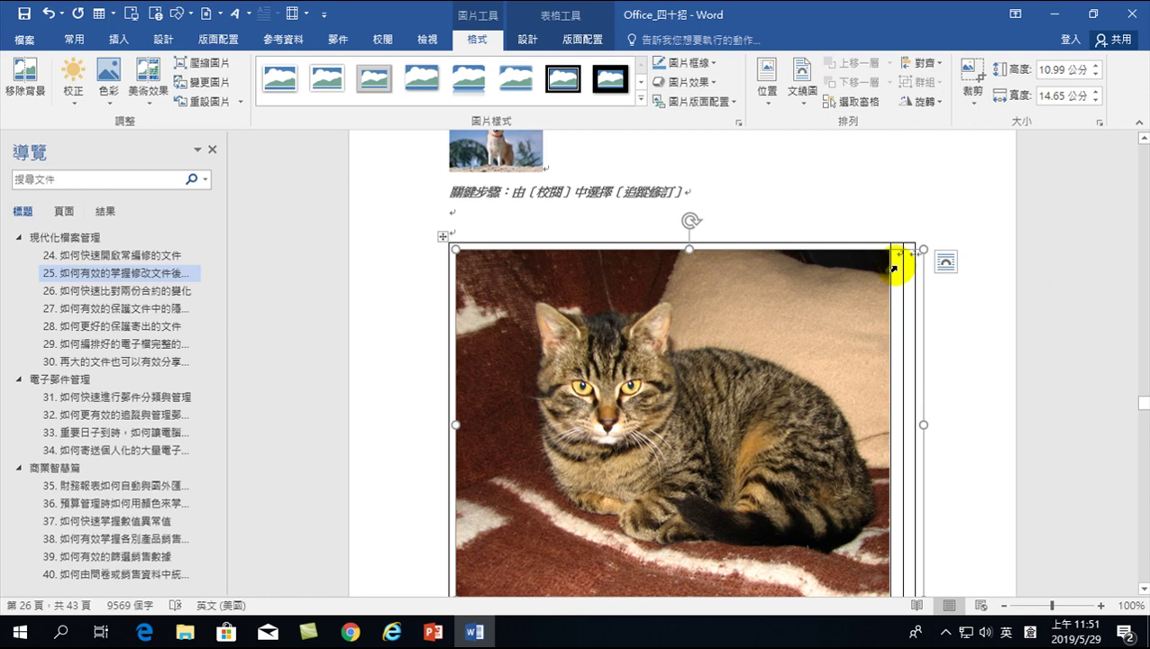
- Delete the oversized cat picture and open Table Properties from the table's first cell
key("Delete")
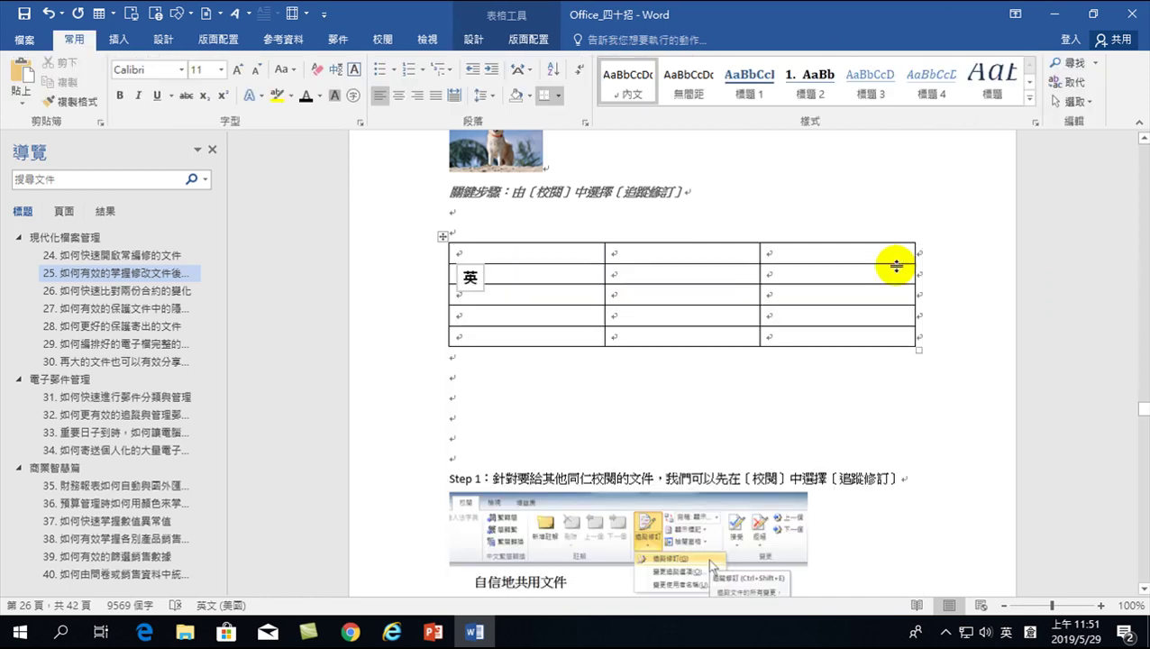
left_click(545, 252)
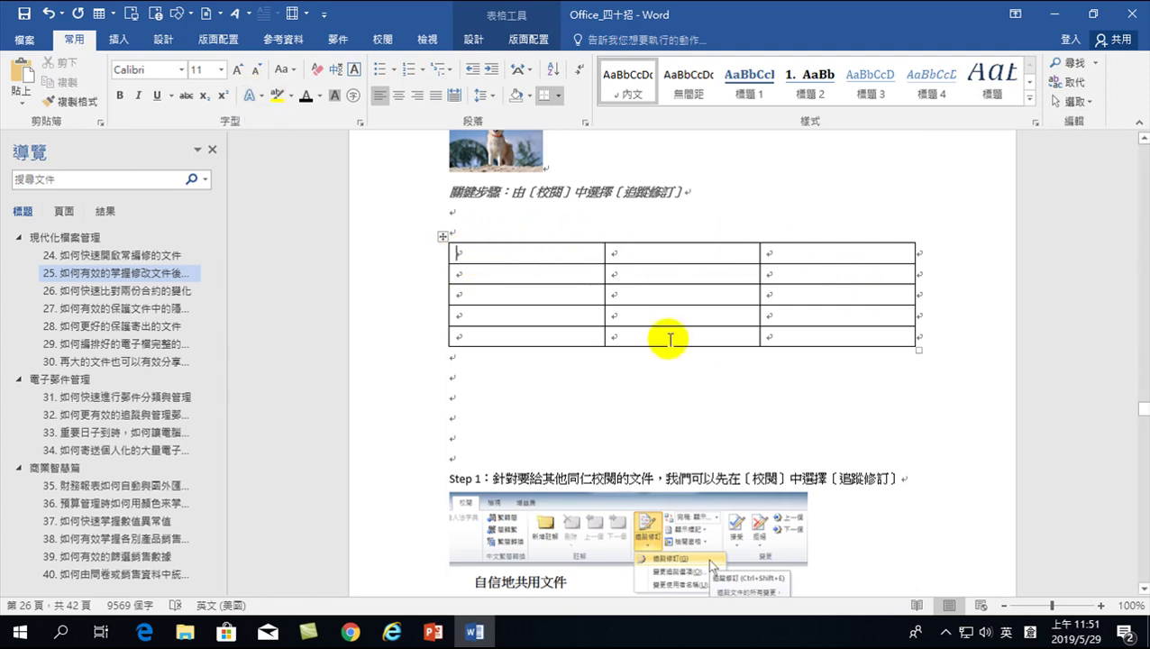
left_click(521, 38)
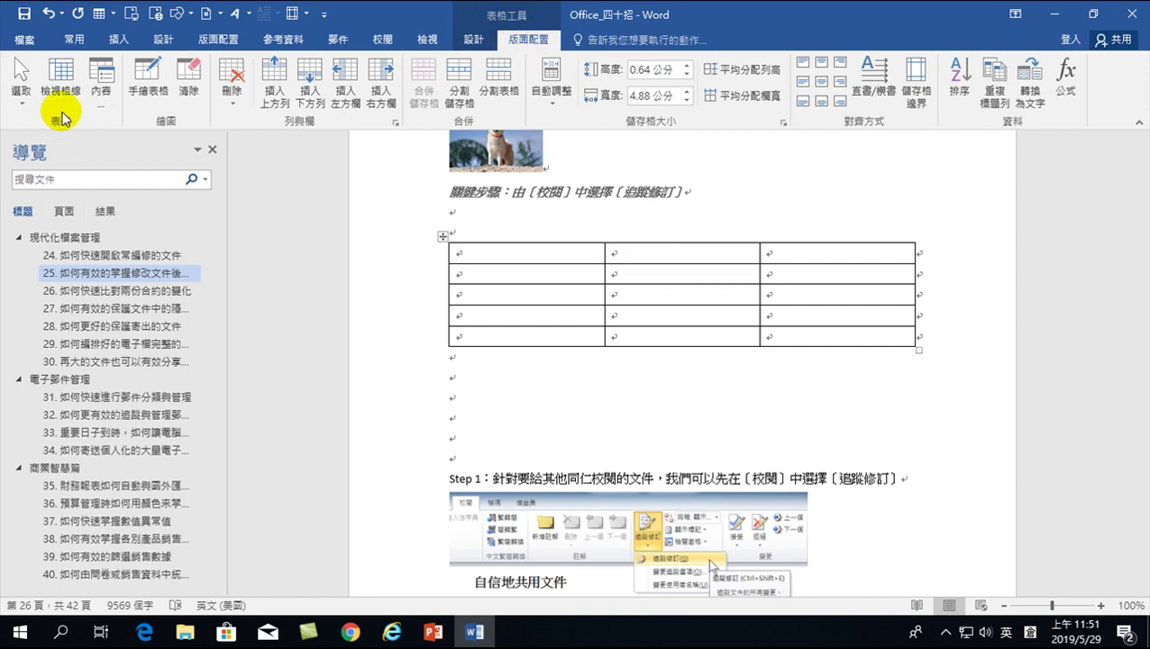
left_click(101, 85)
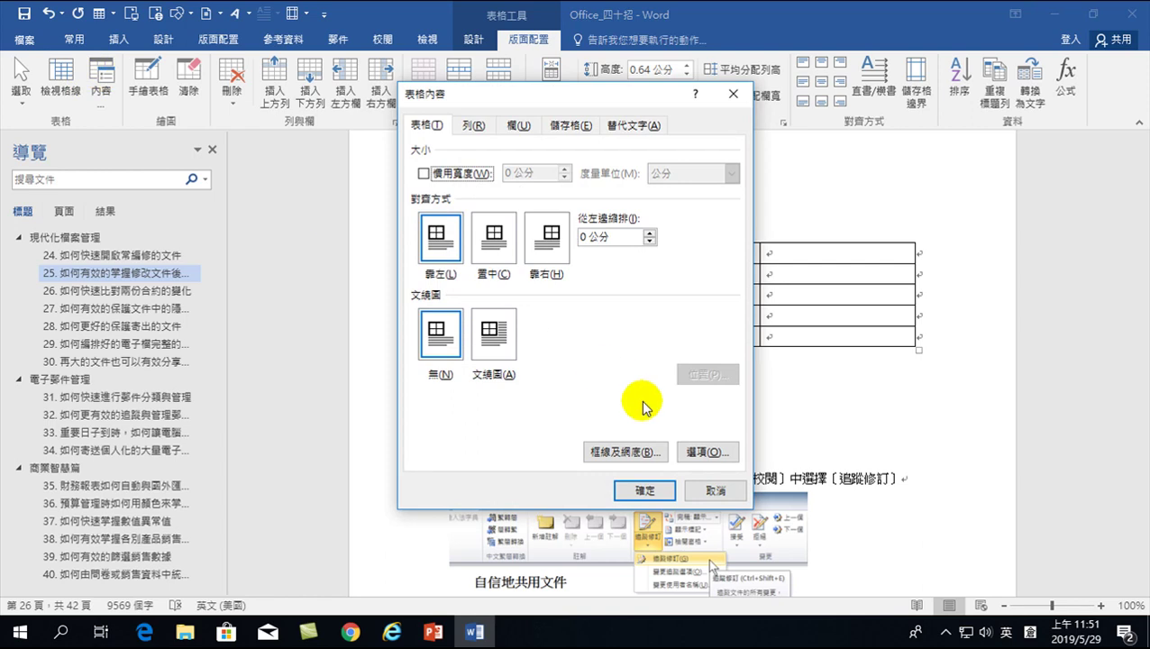
- Uncheck 'Automatically resize to fit contents' in the table options and confirm both dialogs
left_click(695, 453)
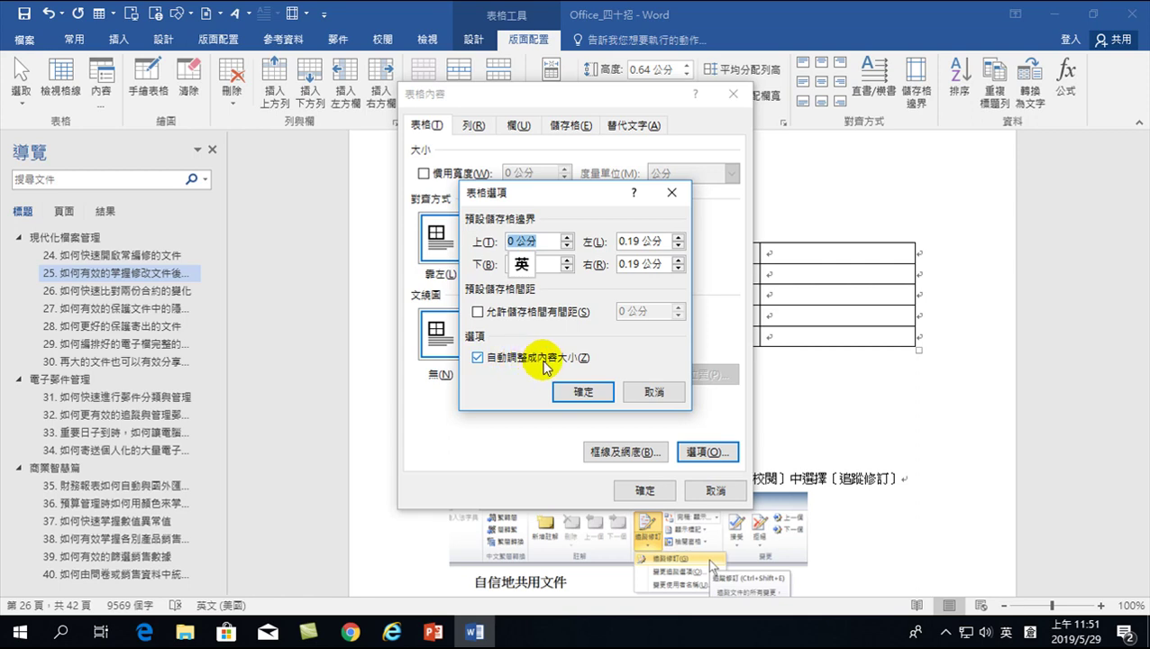
left_click(478, 358)
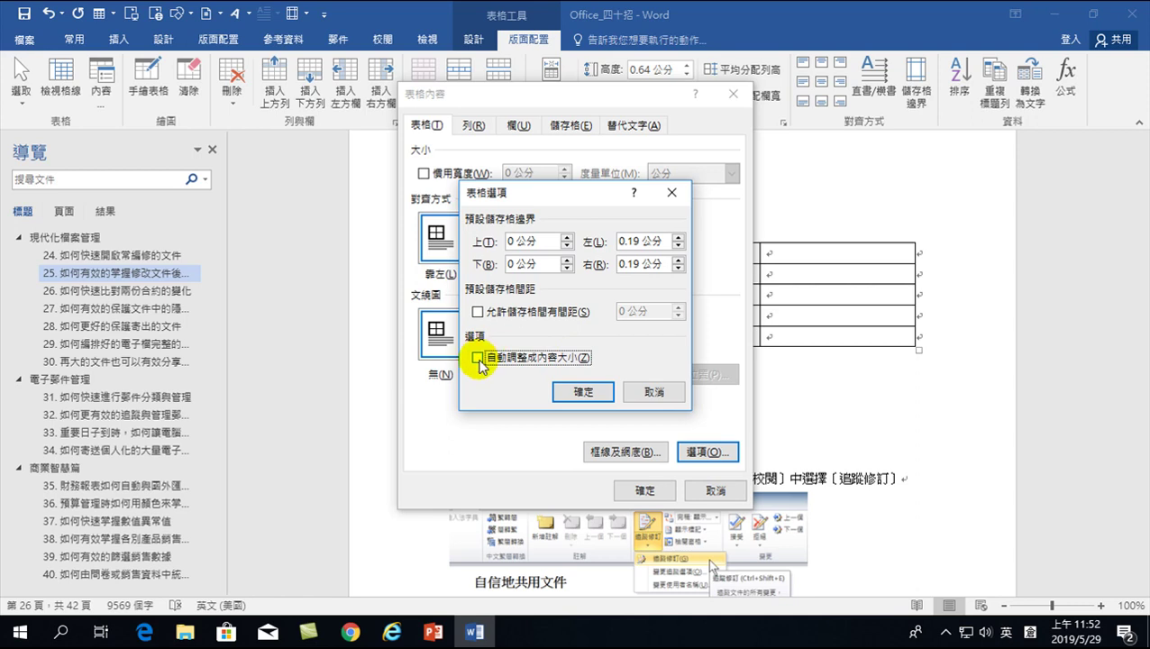
left_click(572, 391)
left_click(645, 490)
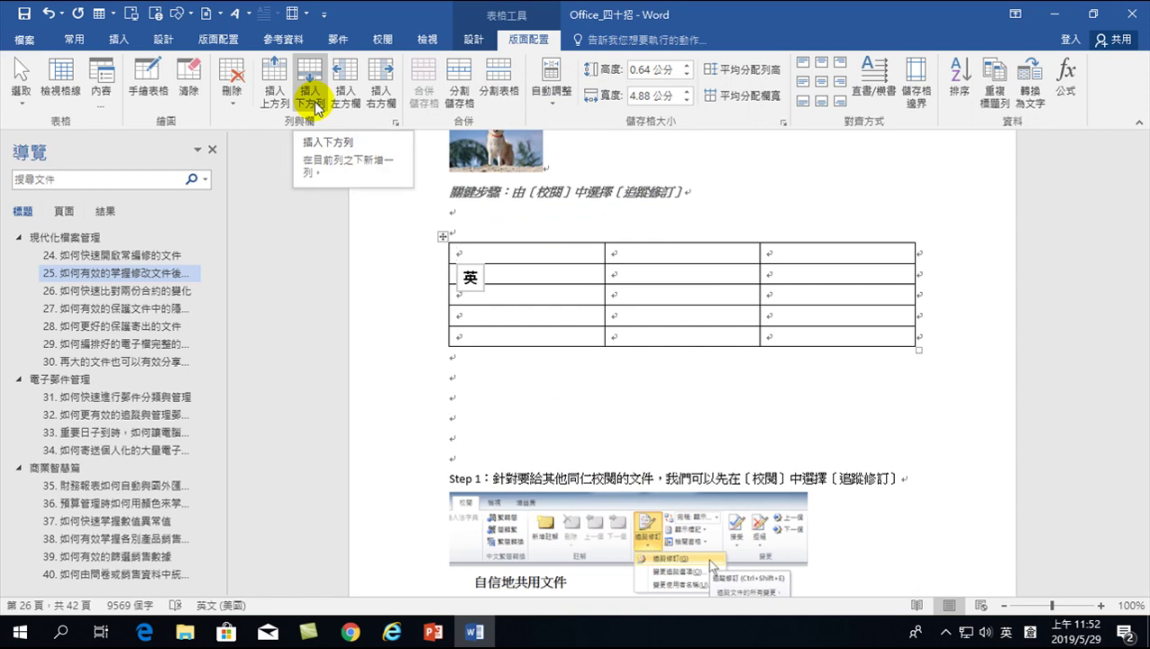
- Insert the Creative Commons tabby cat photo from a Bing 'cat' search into the first cell
left_click(125, 39)
left_click(168, 78)
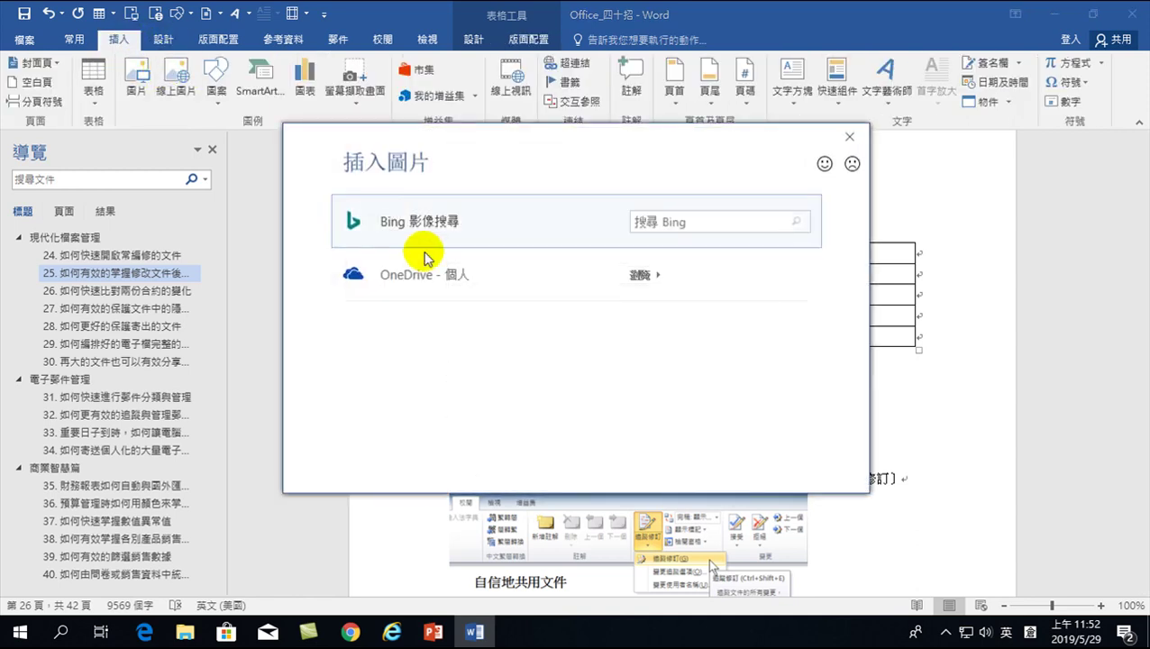
left_click(673, 221)
type("cat")
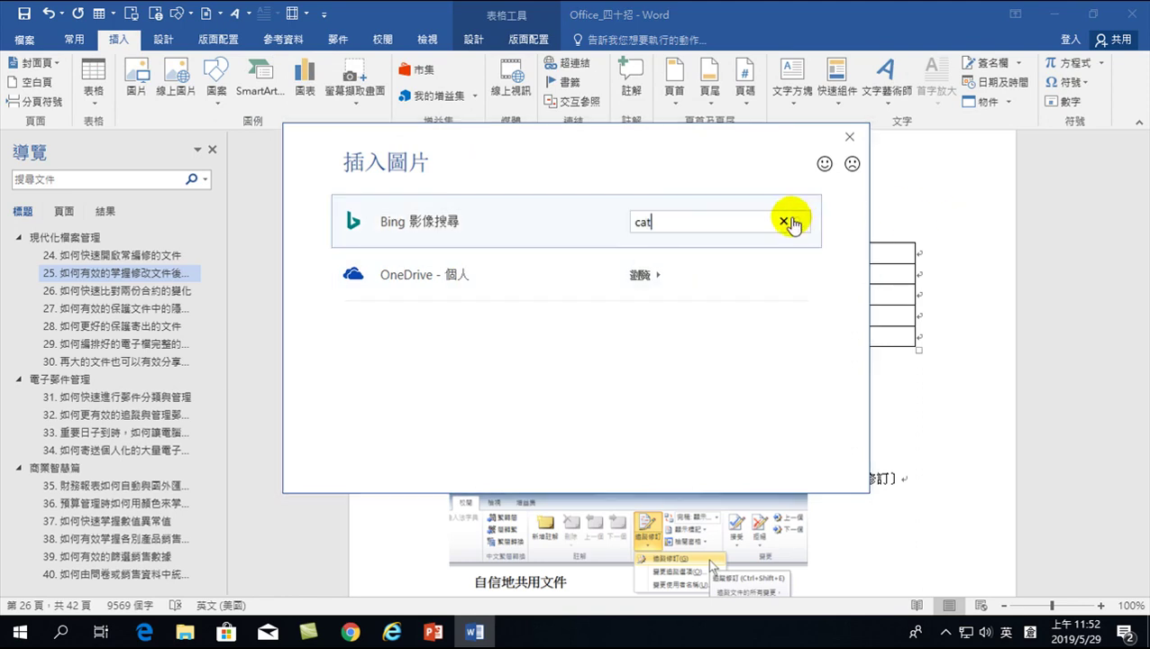
left_click(799, 225)
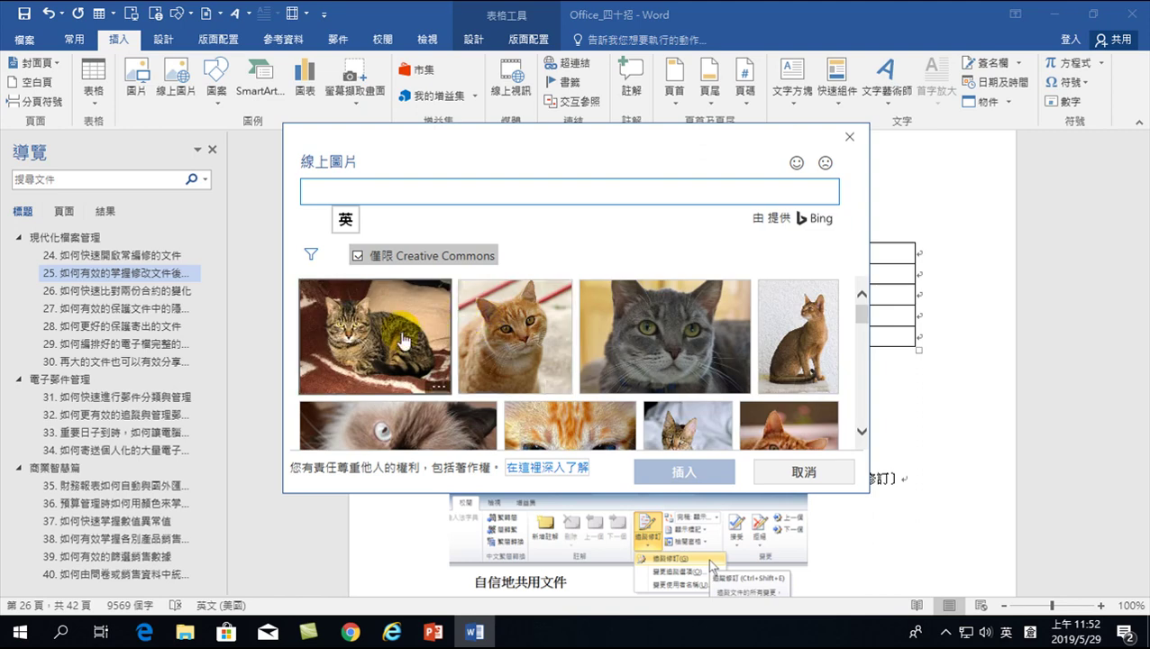
left_click(380, 342)
left_click(674, 471)
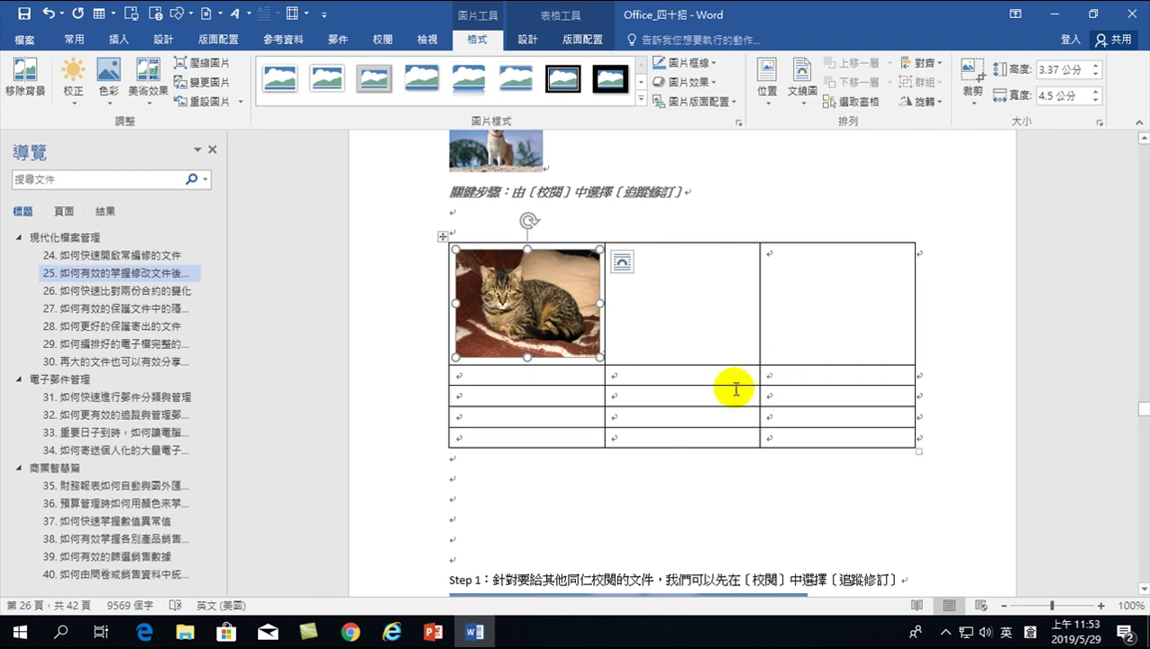
left_click(772, 394)
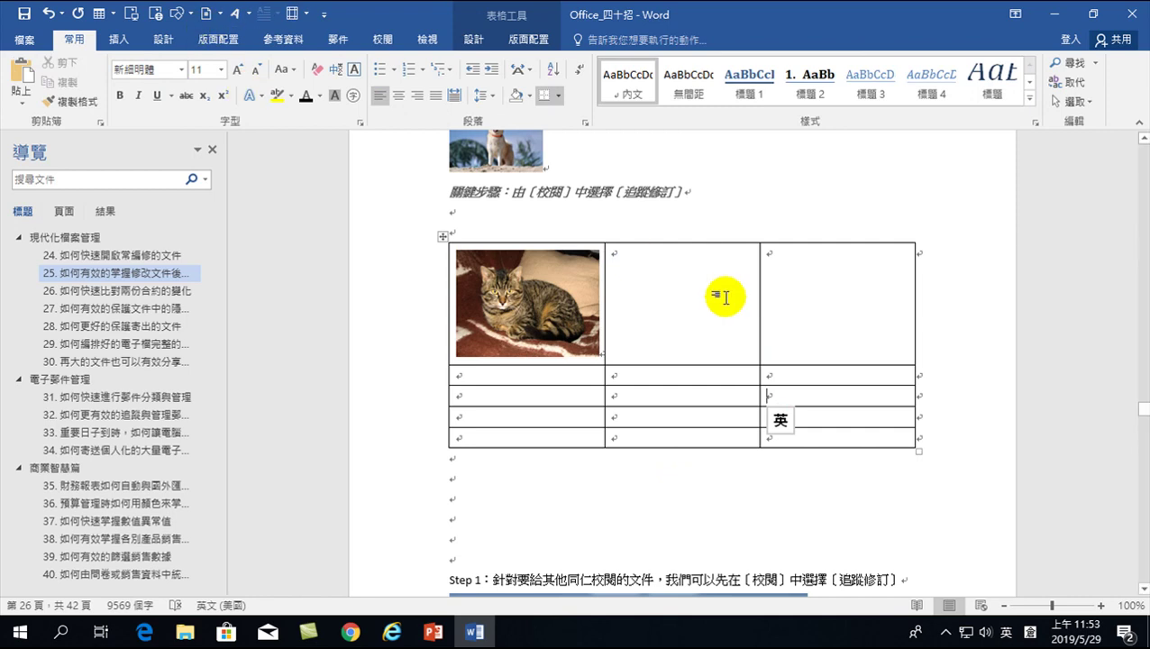
- Search online pictures for 'bird' and insert the long-tailed orange and grey bird photo into the cell
left_click(118, 39)
left_click(174, 81)
left_click(674, 222)
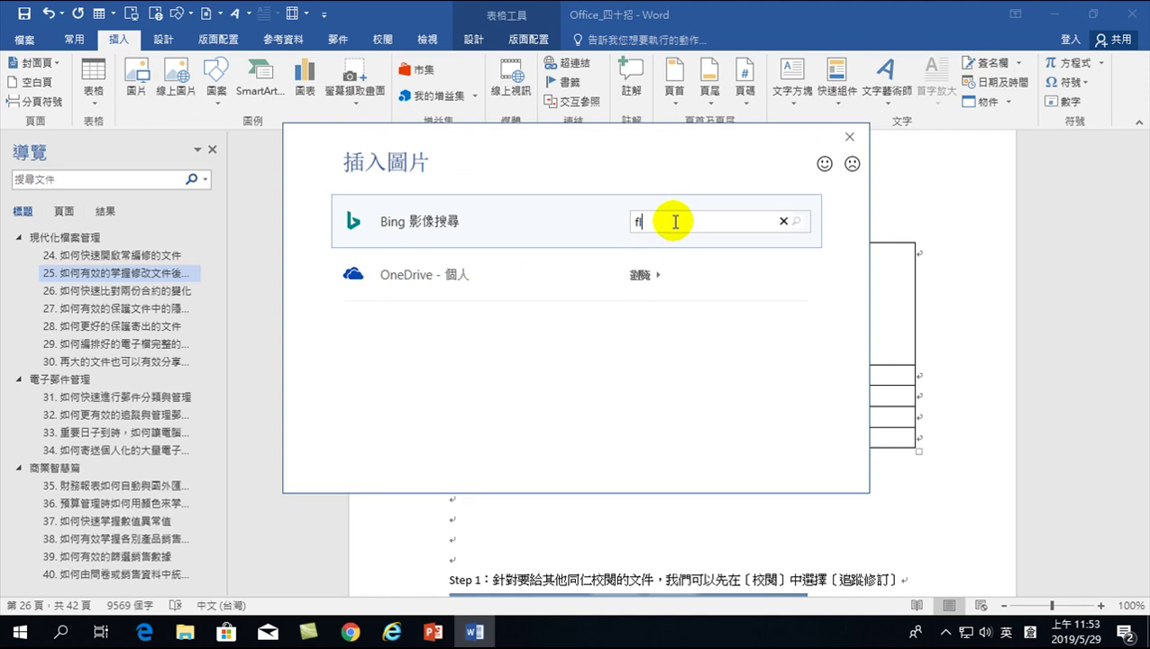
type("bird")
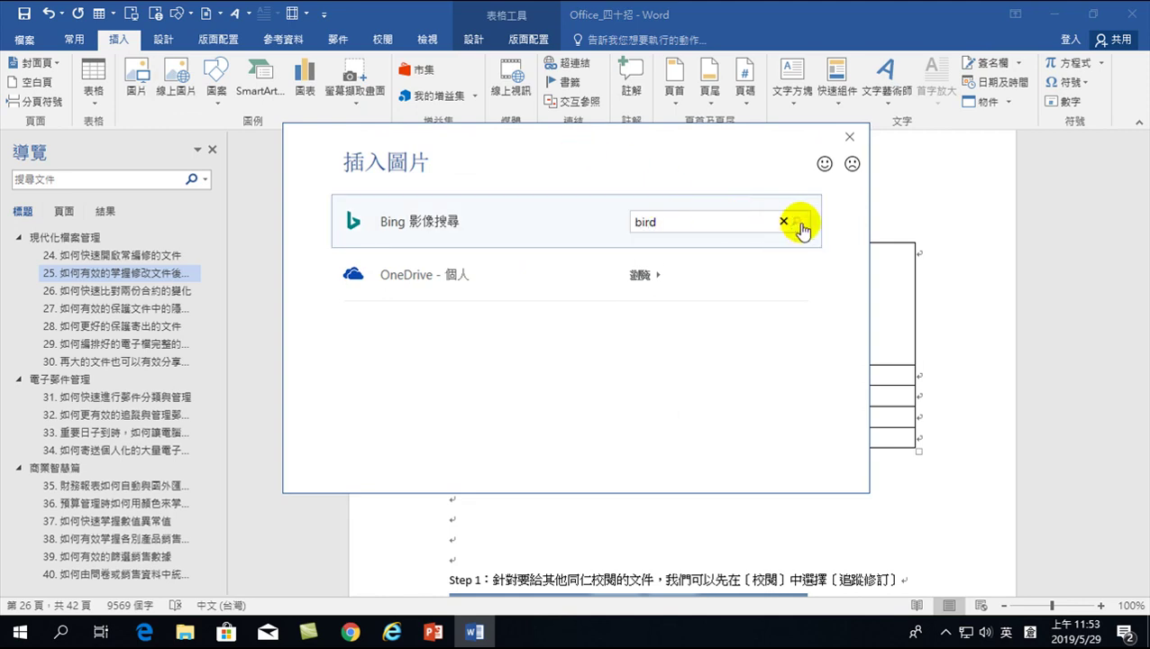
left_click(799, 222)
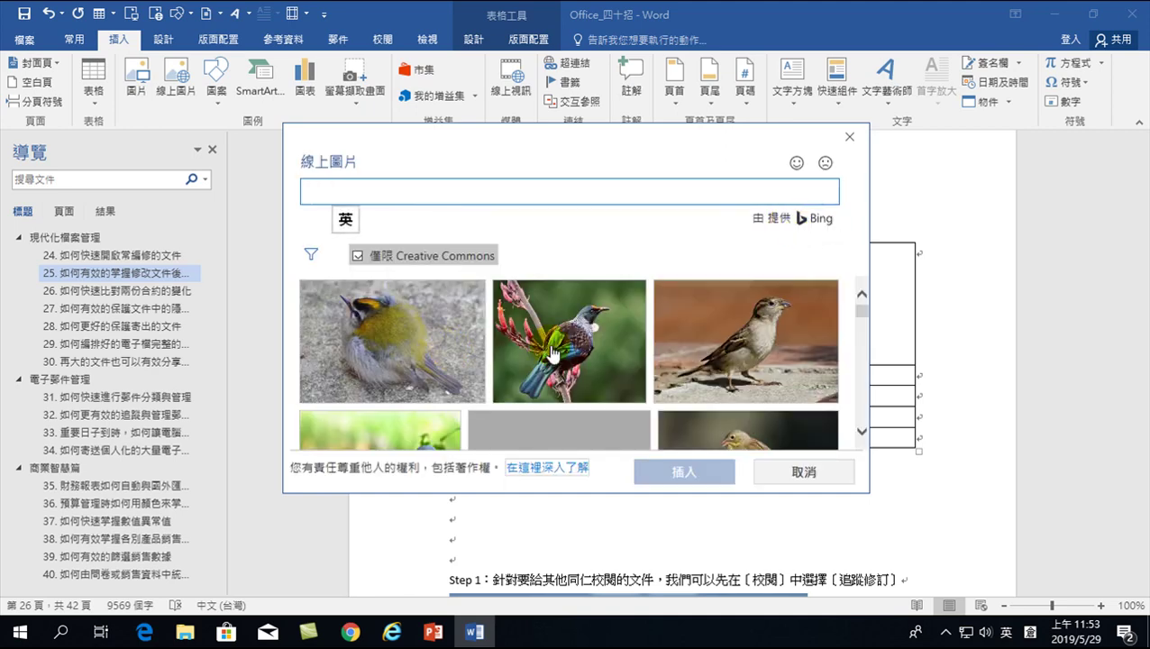
scroll(631, 356, "down", 1)
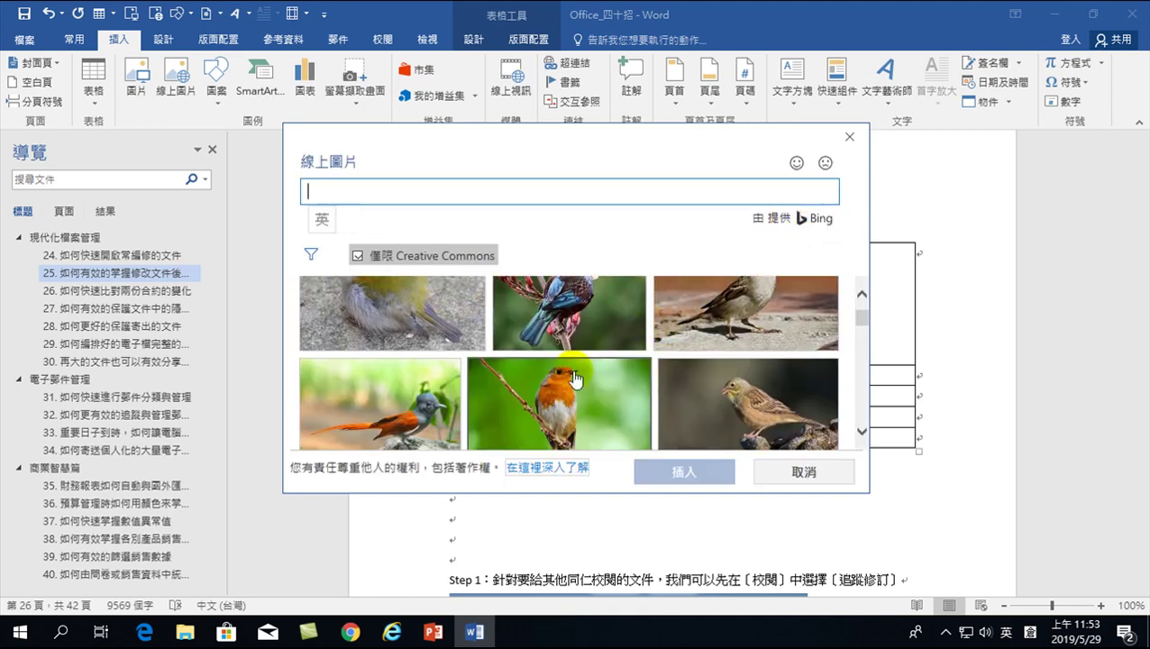
left_click(427, 407)
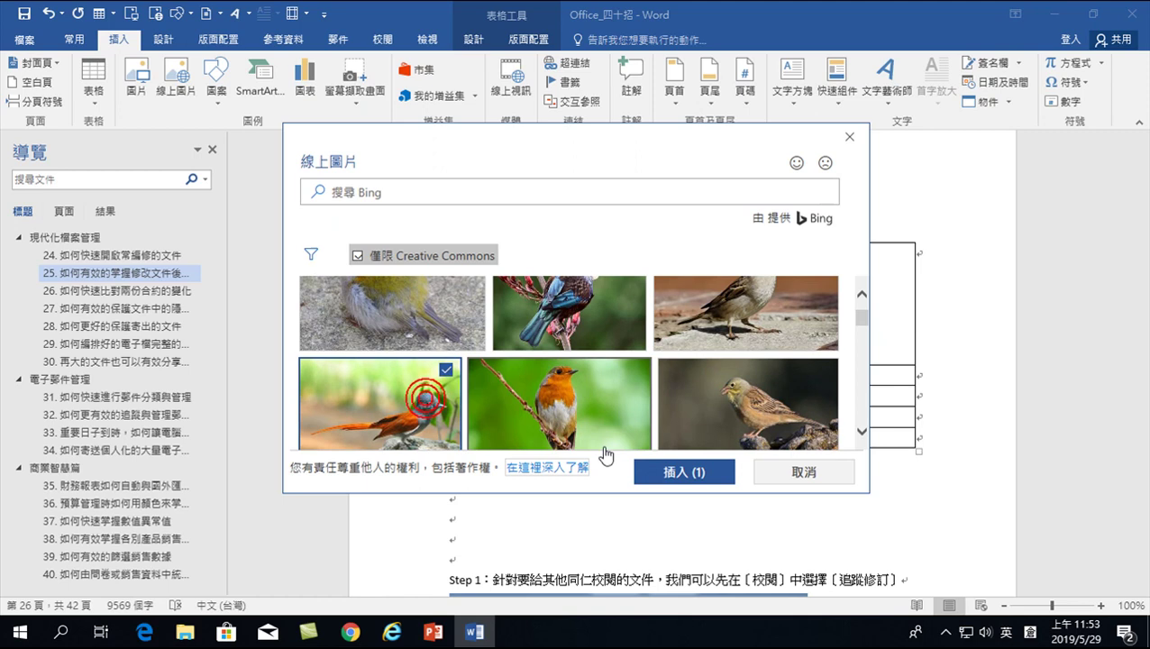
left_click(676, 471)
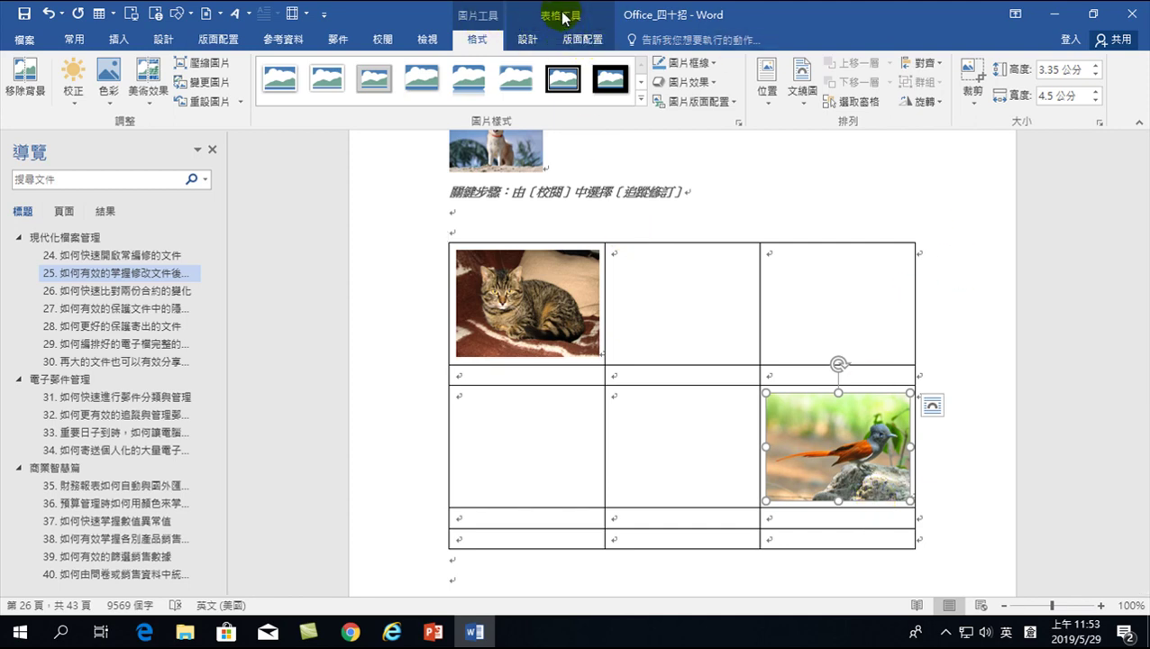
left_click(575, 39)
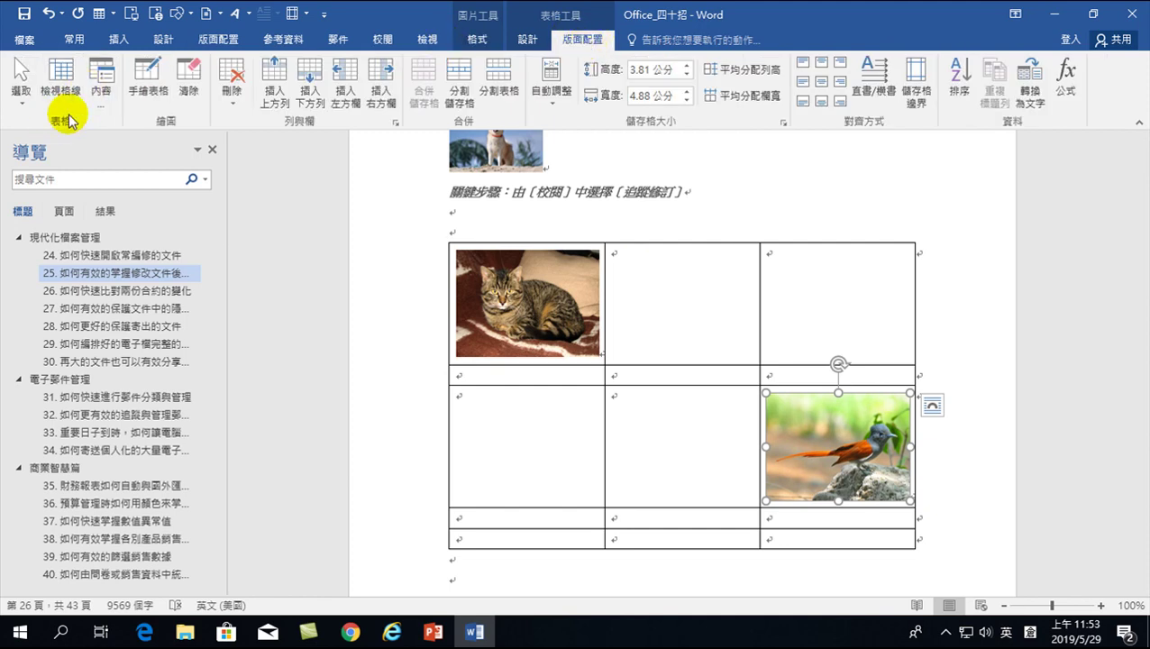
left_click(99, 77)
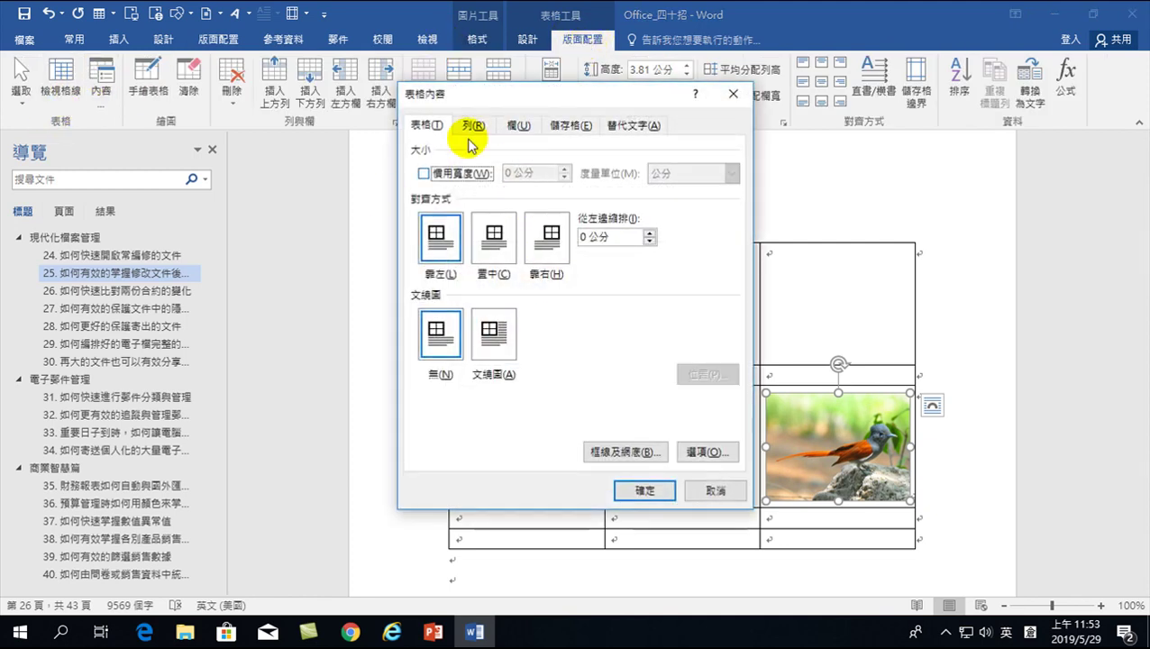
left_click(694, 455)
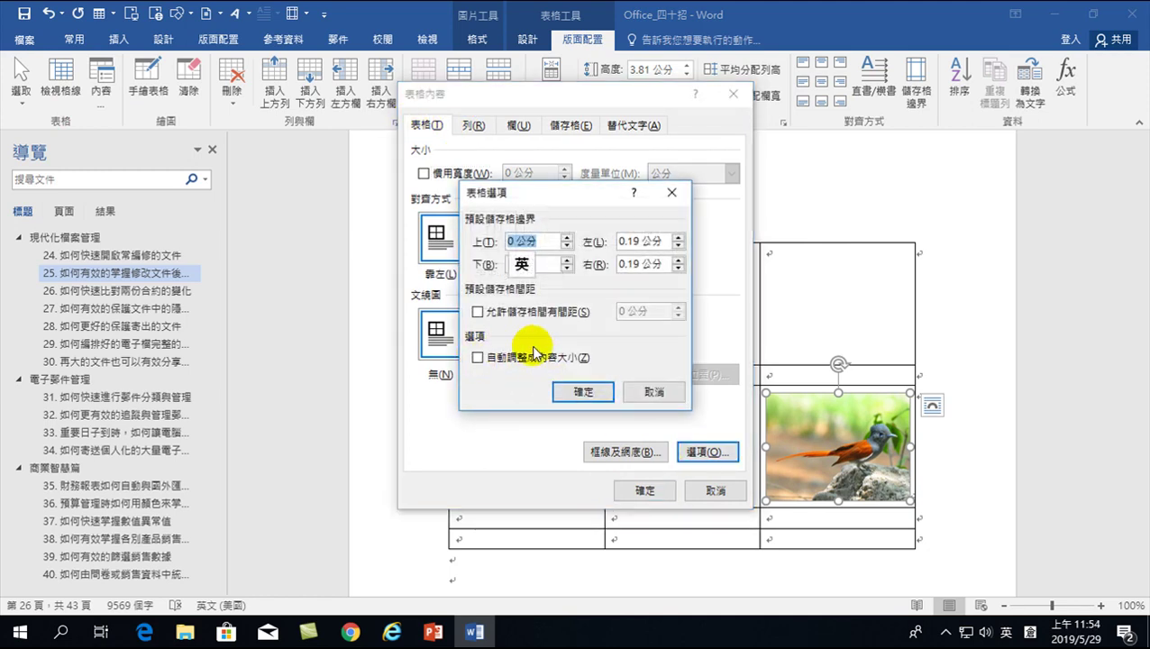
left_click(612, 394)
left_click(644, 491)
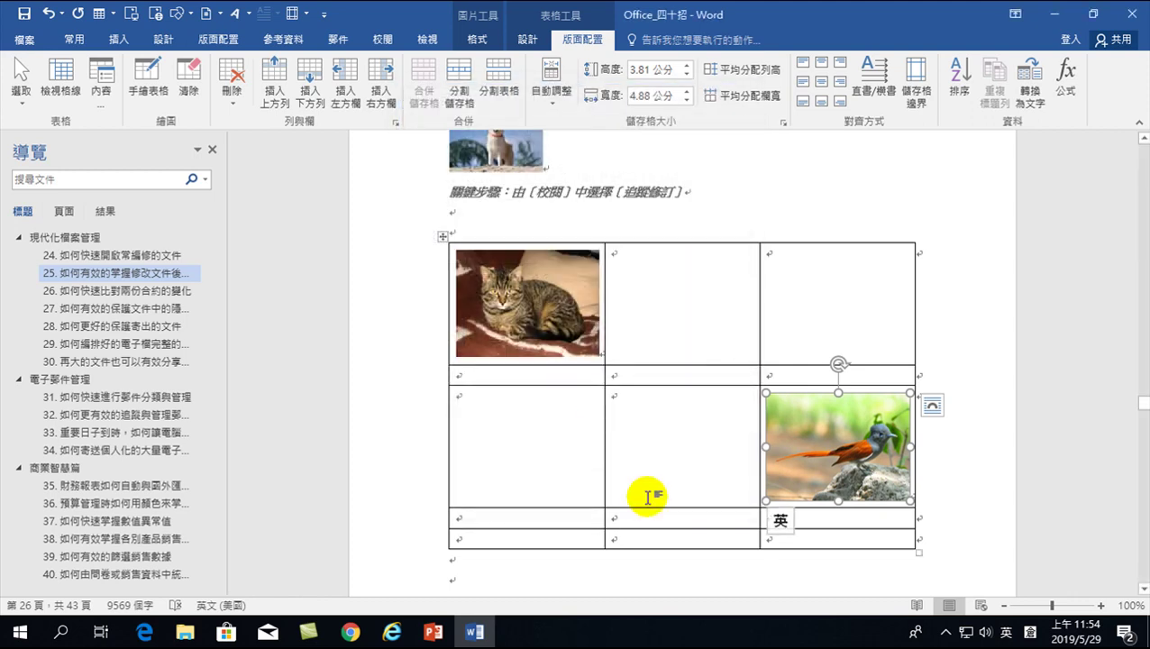